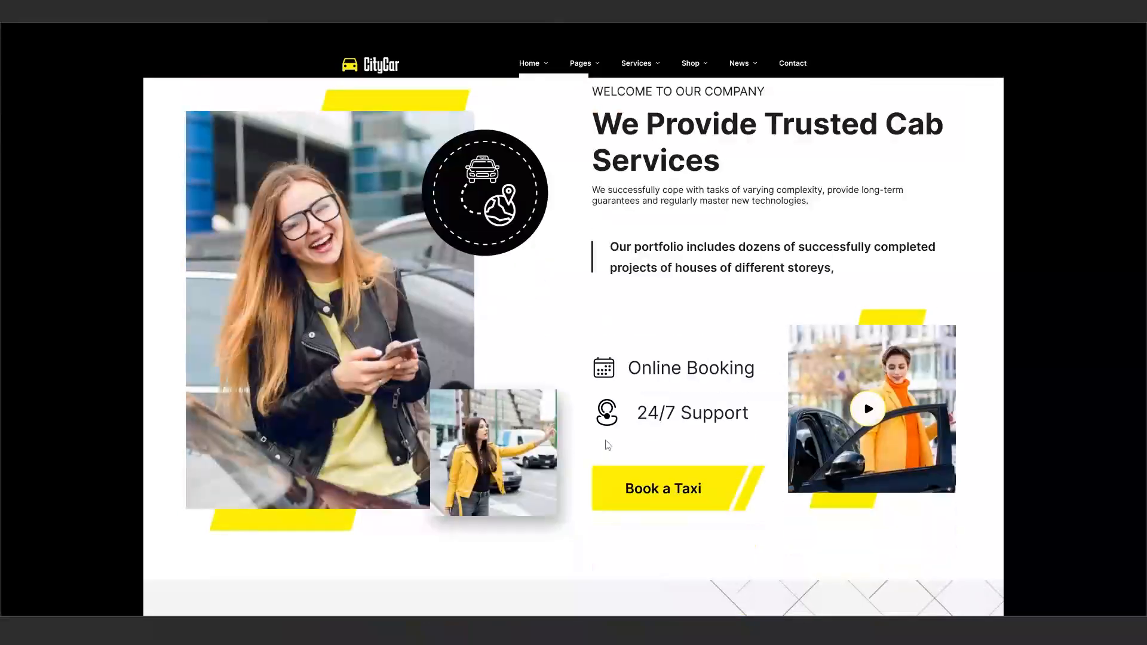
Examine the CityCar prototype preview from the company introduction through the services, taxi plans and passenger reviews to the FAQ section.
{"action": "scroll", "coordinate": [557, 401], "scroll_direction": "down", "scroll_amount": 10}
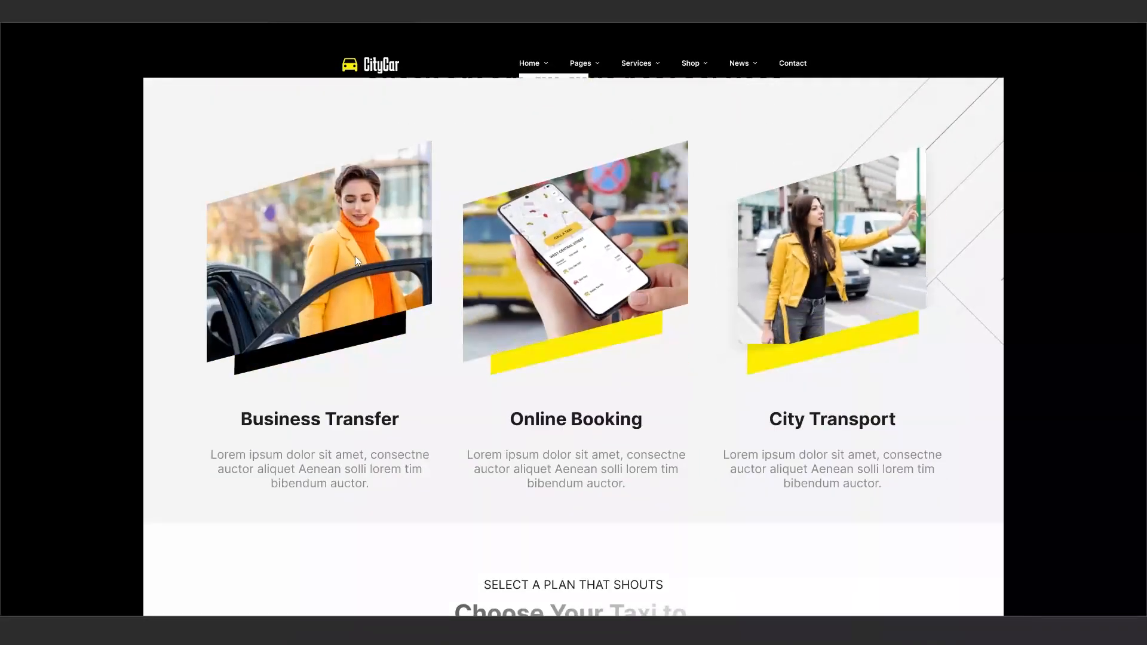
{"action": "scroll", "coordinate": [561, 363], "scroll_direction": "down", "scroll_amount": 9}
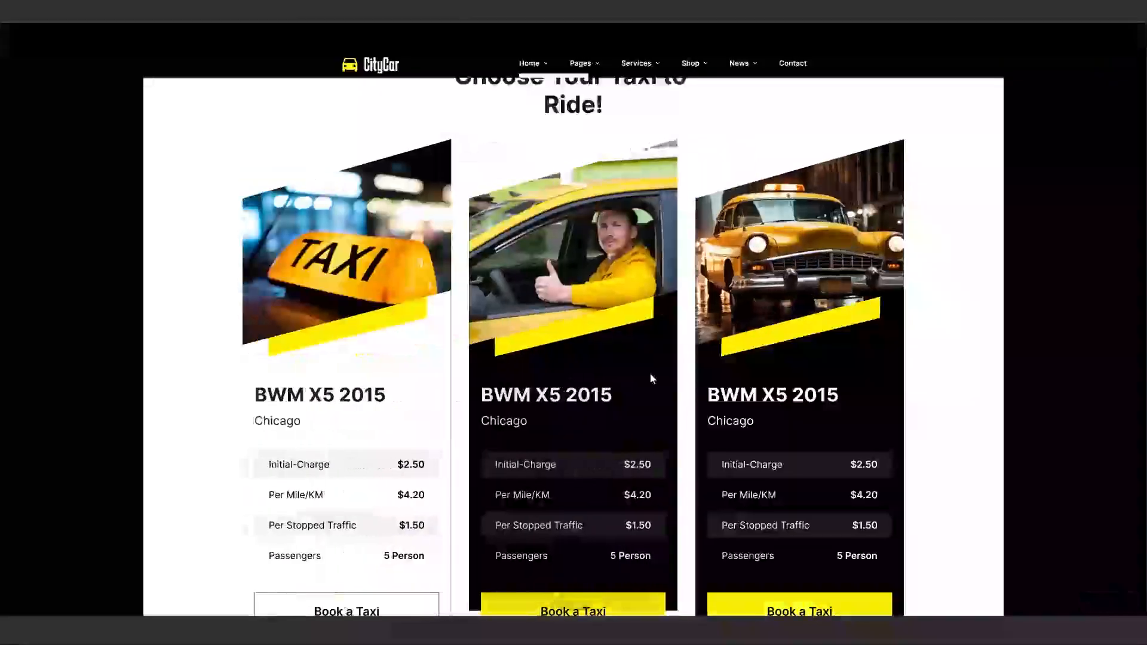
{"action": "scroll", "coordinate": [653, 379], "scroll_direction": "down", "scroll_amount": 3}
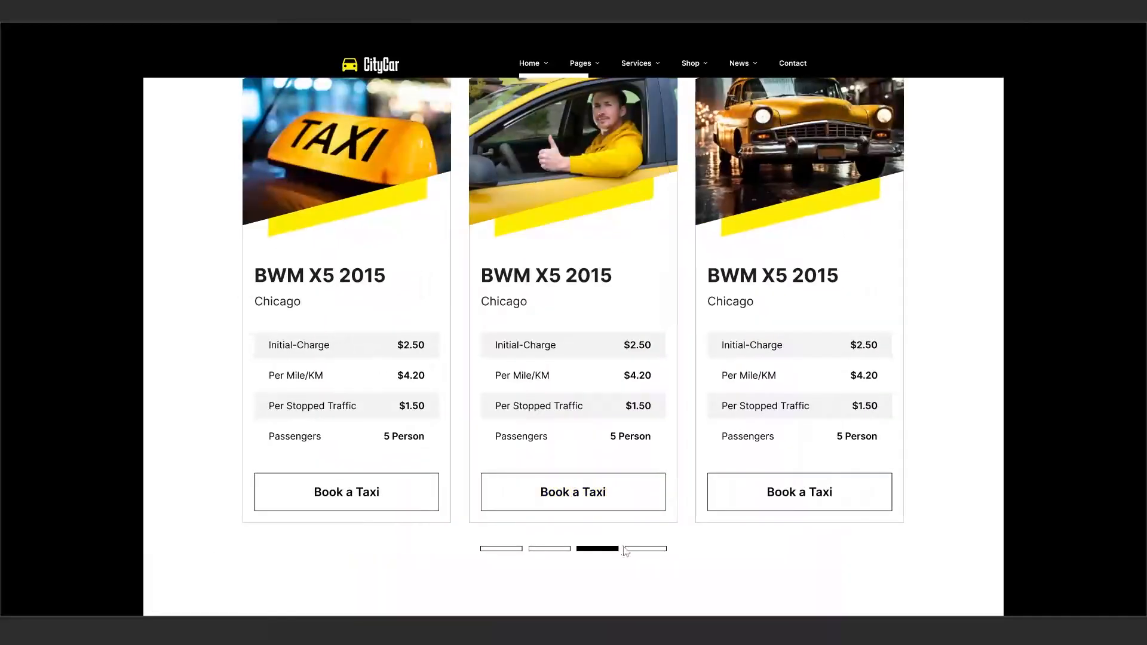
{"action": "scroll", "coordinate": [550, 473], "scroll_direction": "down", "scroll_amount": 5}
{"action": "scroll", "coordinate": [550, 472], "scroll_direction": "down", "scroll_amount": 3}
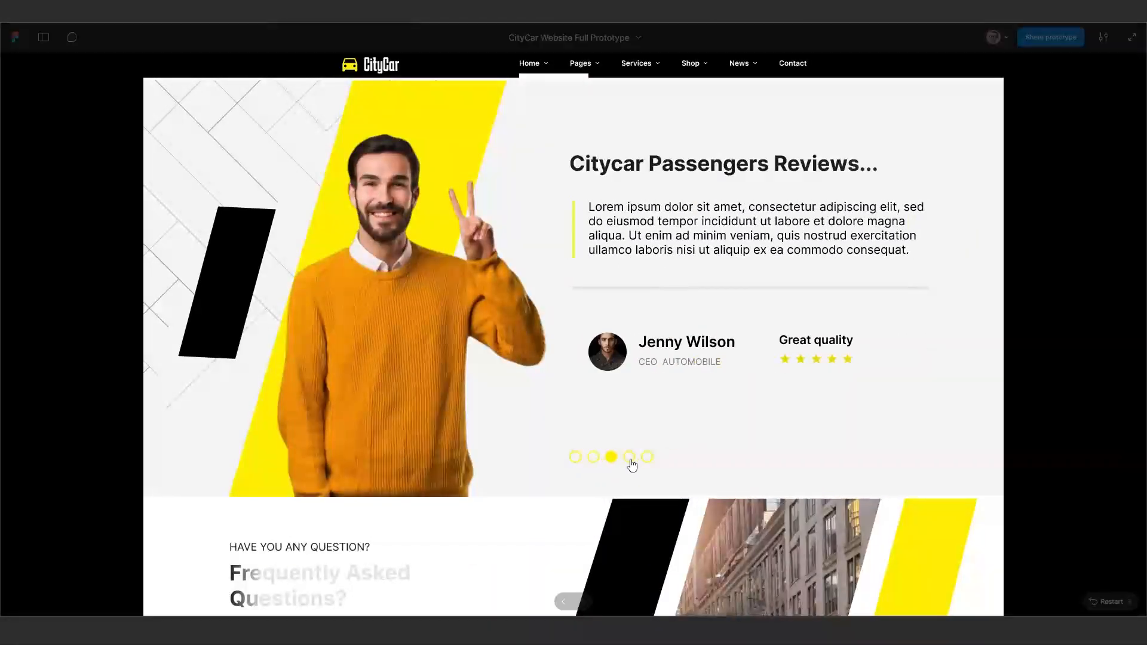
{"action": "scroll", "coordinate": [596, 450], "scroll_direction": "down", "scroll_amount": 3}
{"action": "scroll", "coordinate": [596, 450], "scroll_direction": "down", "scroll_amount": 4}
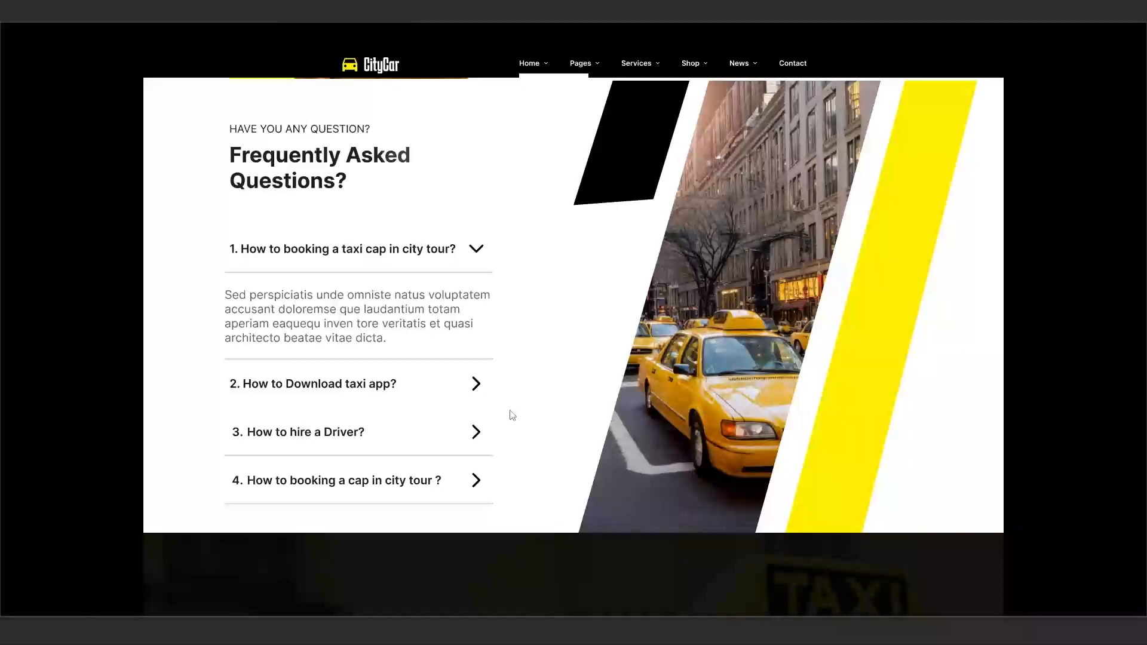
Test the FAQ accordion in the prototype by expanding questions 2, 3 and 4 in turn.
{"action": "left_click", "coordinate": [387, 404]}
{"action": "left_click", "coordinate": [389, 433]}
{"action": "left_click", "coordinate": [399, 478]}
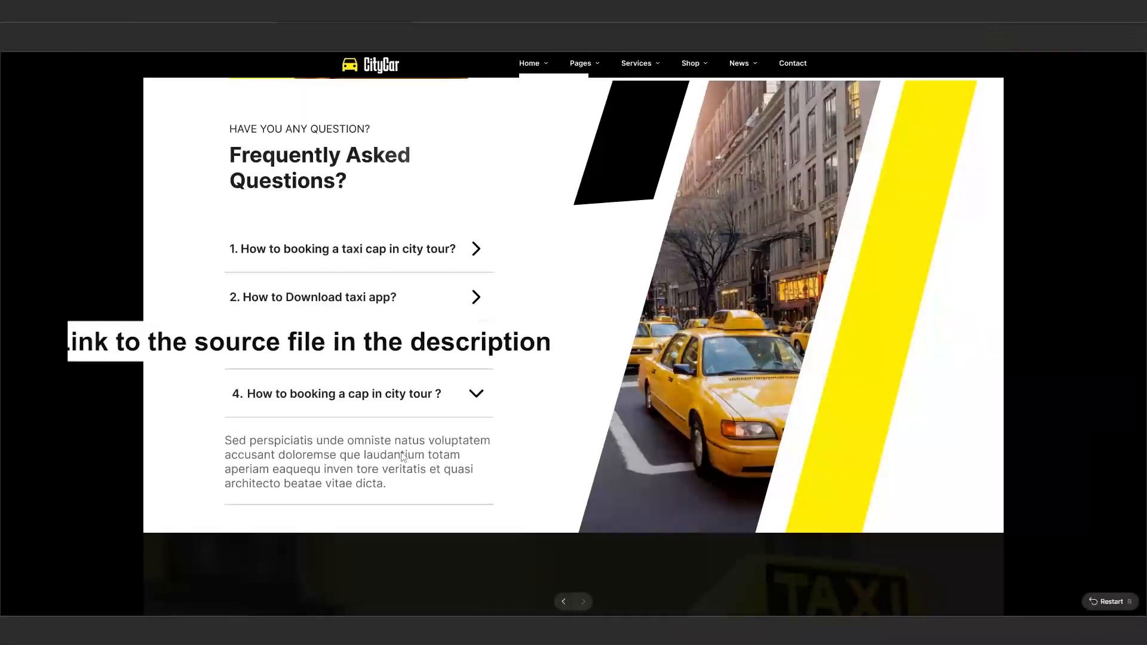
Examine the prototype sections below the FAQ, including the Book a Taxi contact banner and Recent Articles.
{"action": "scroll", "coordinate": [402, 456], "scroll_direction": "down", "scroll_amount": 4}
{"action": "scroll", "coordinate": [402, 428], "scroll_direction": "up", "scroll_amount": 4}
{"action": "scroll", "coordinate": [401, 428], "scroll_direction": "down", "scroll_amount": 4}
{"action": "scroll", "coordinate": [409, 436], "scroll_direction": "up", "scroll_amount": 4}
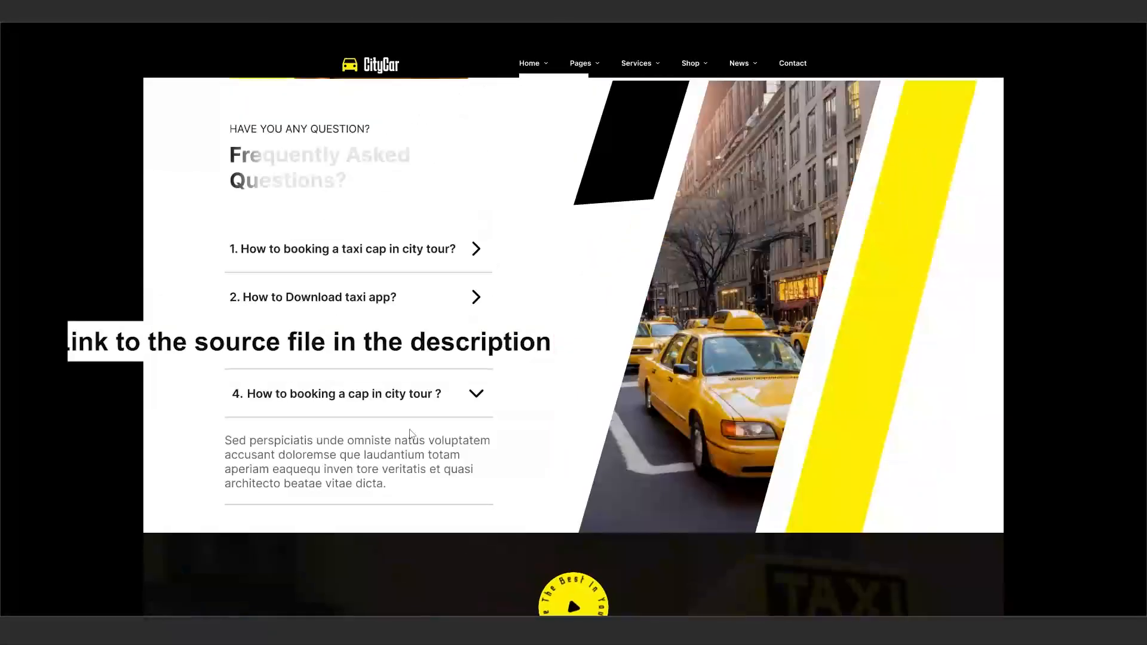
{"action": "scroll", "coordinate": [410, 434], "scroll_direction": "down", "scroll_amount": 12}
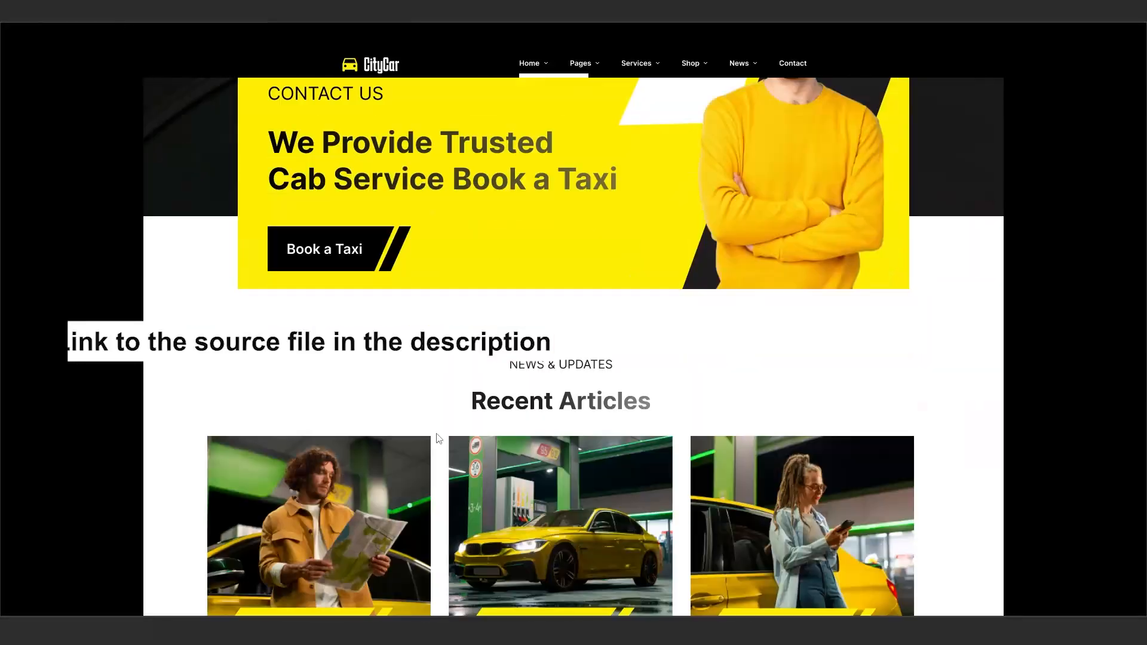
{"action": "scroll", "coordinate": [437, 439], "scroll_direction": "down", "scroll_amount": 4}
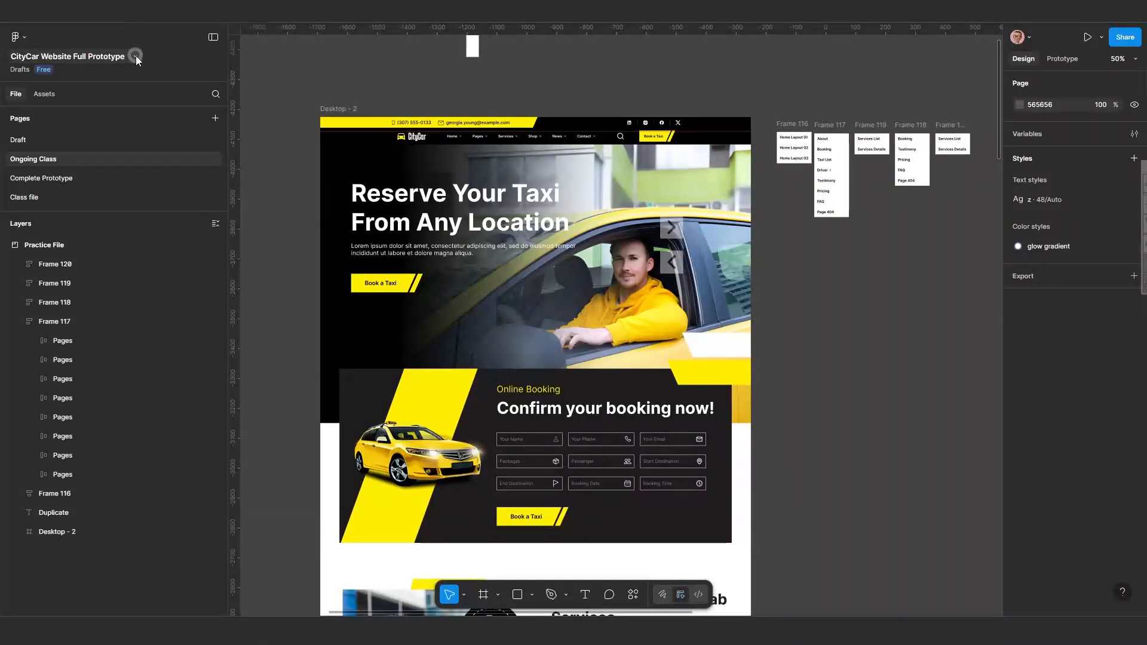
{"action": "left_click", "coordinate": [135, 56]}
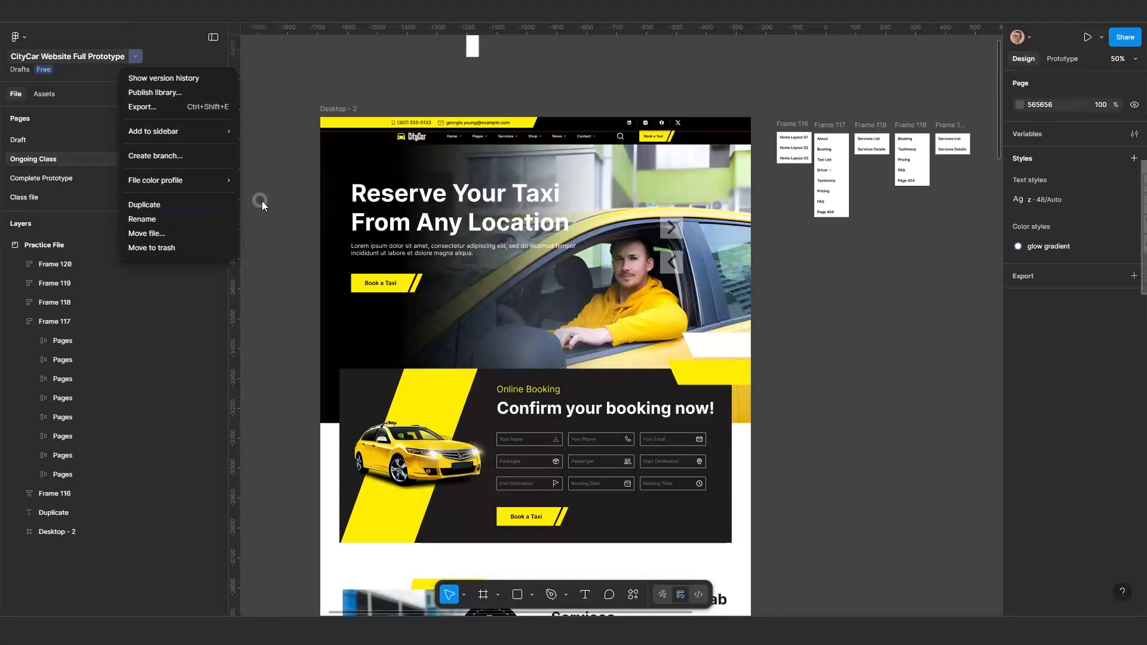
{"action": "left_click", "coordinate": [277, 200]}
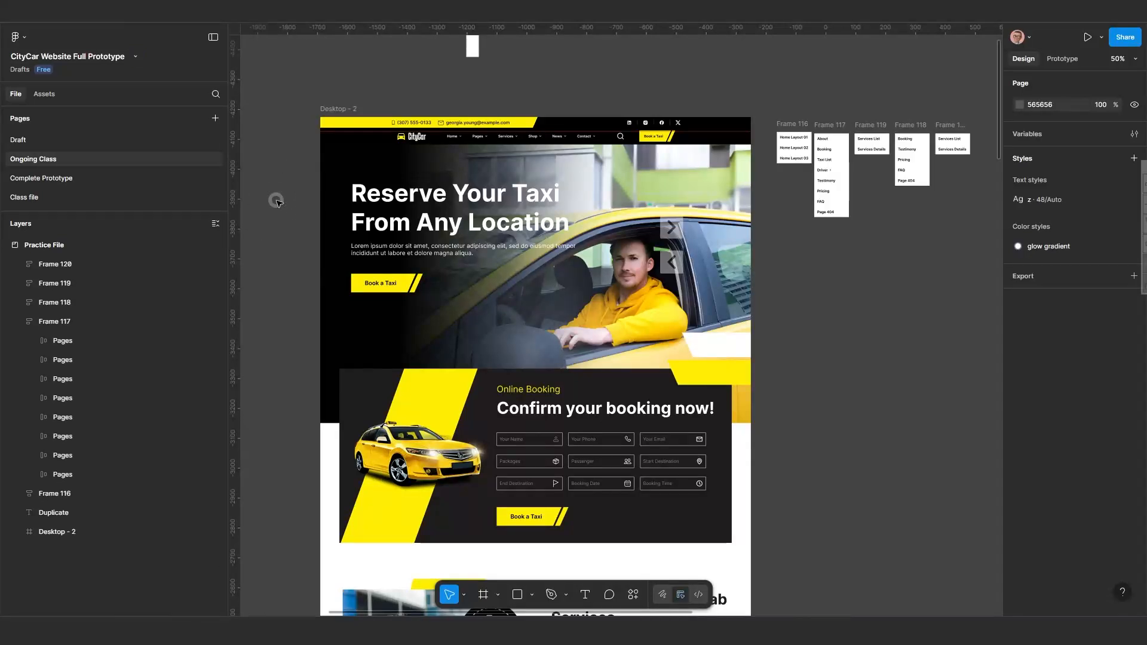
Open the Class file page and examine the Desktop - 2 landing page and the dropdown menu frames beside it.
{"action": "left_click", "coordinate": [76, 182]}
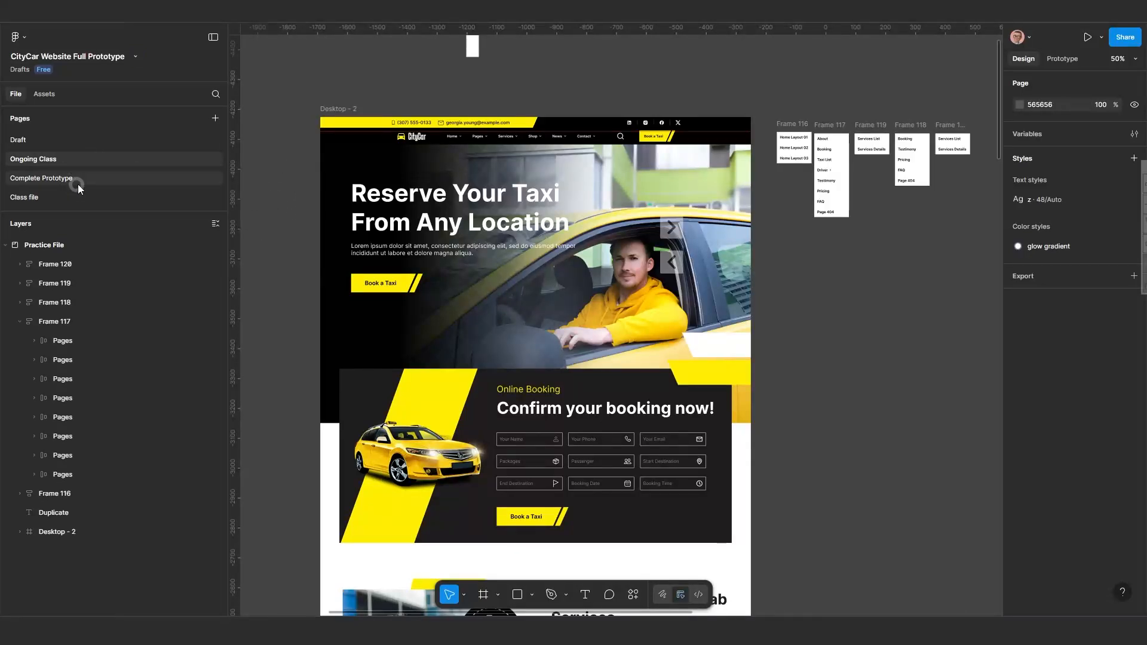
{"action": "left_click", "coordinate": [113, 197]}
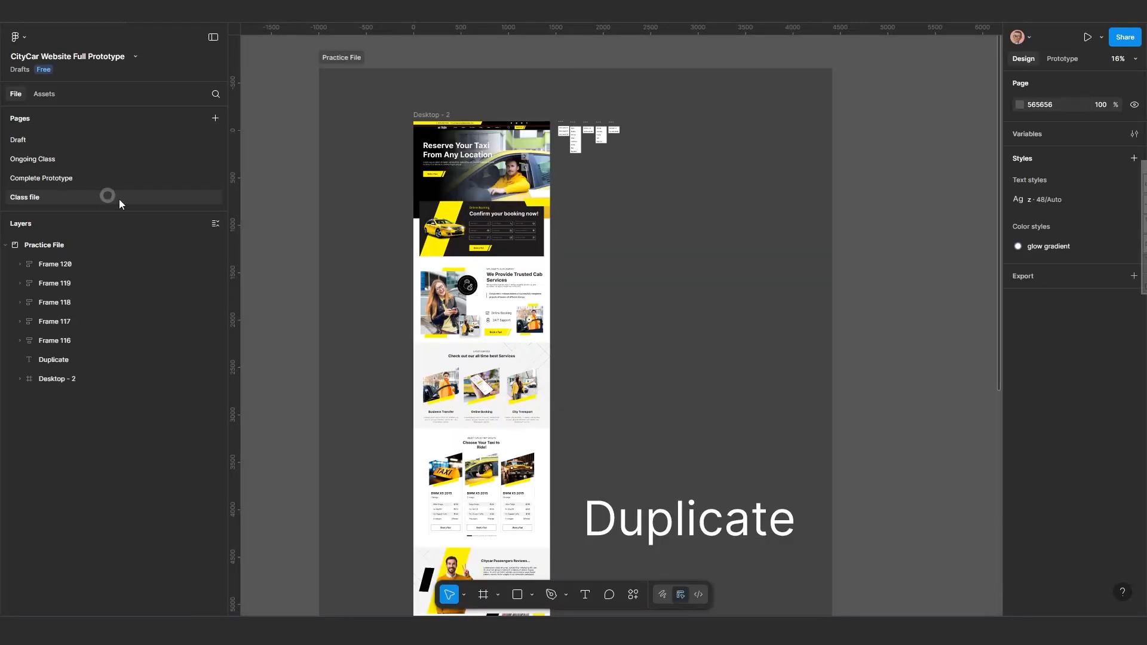
{"action": "scroll", "coordinate": [491, 308], "scroll_direction": "down", "scroll_amount": 3}
{"action": "scroll", "coordinate": [473, 289], "scroll_direction": "up", "scroll_amount": 2}
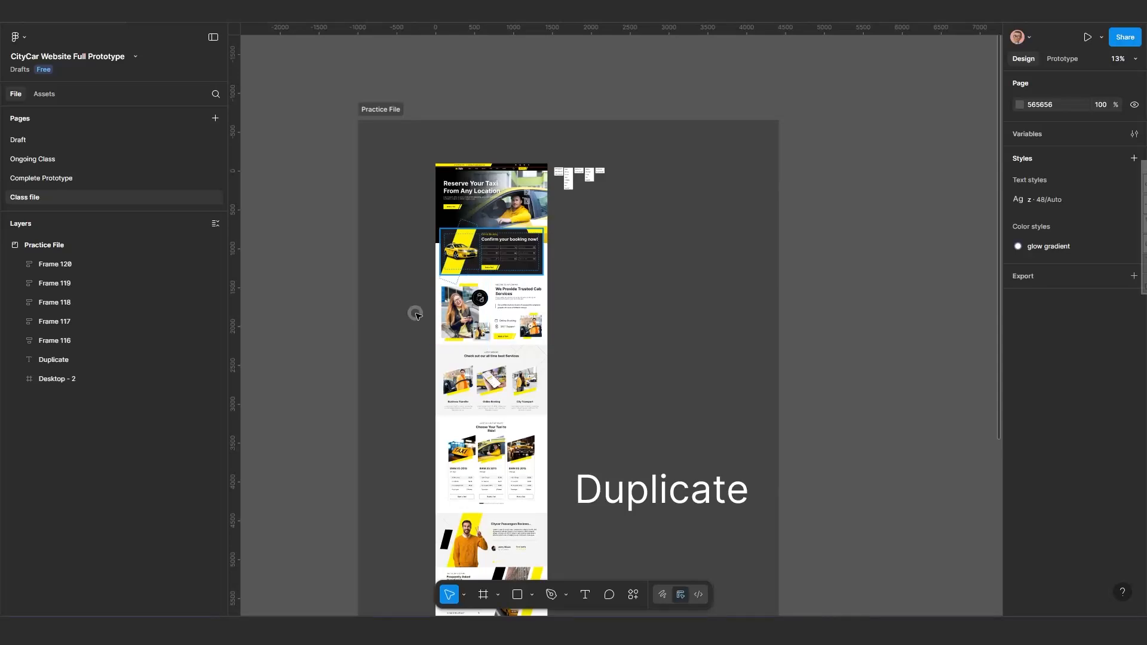
{"action": "scroll", "coordinate": [488, 195], "scroll_direction": "up", "scroll_amount": 5}
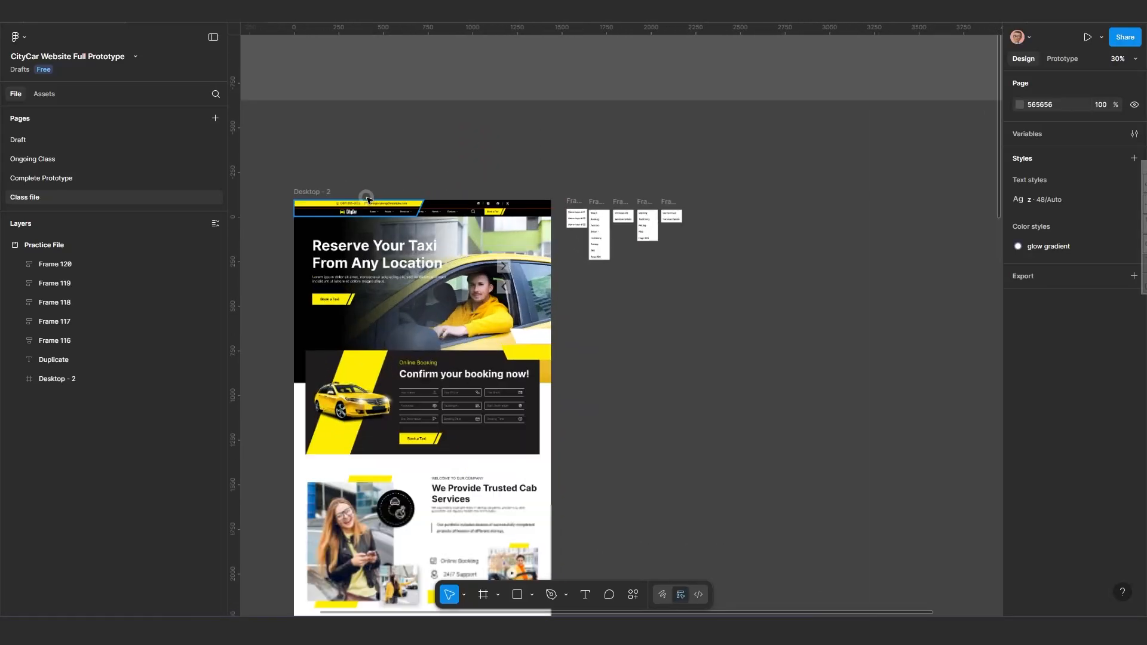
{"action": "left_click_drag", "start_coordinate": [318, 207], "coordinate": [329, 214]}
{"action": "scroll", "coordinate": [329, 214], "scroll_direction": "up", "scroll_amount": 1}
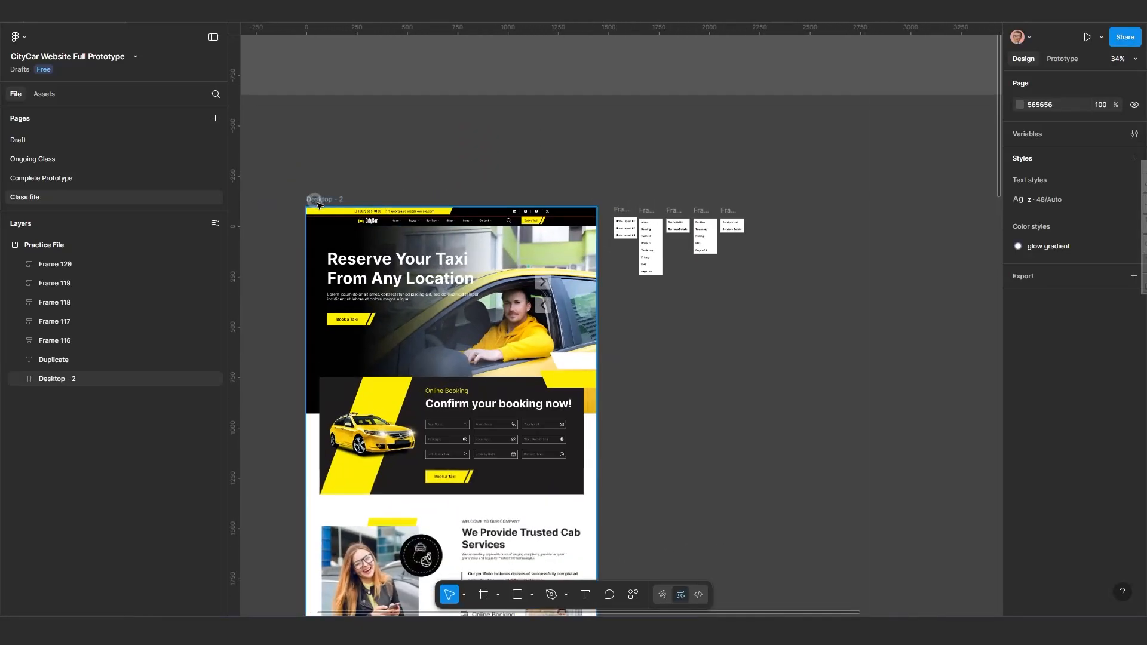
{"action": "scroll", "coordinate": [647, 269], "scroll_direction": "down", "scroll_amount": 2}
{"action": "left_click_drag", "start_coordinate": [661, 259], "coordinate": [565, 259]}
{"action": "scroll", "coordinate": [565, 258], "scroll_direction": "up", "scroll_amount": 3}
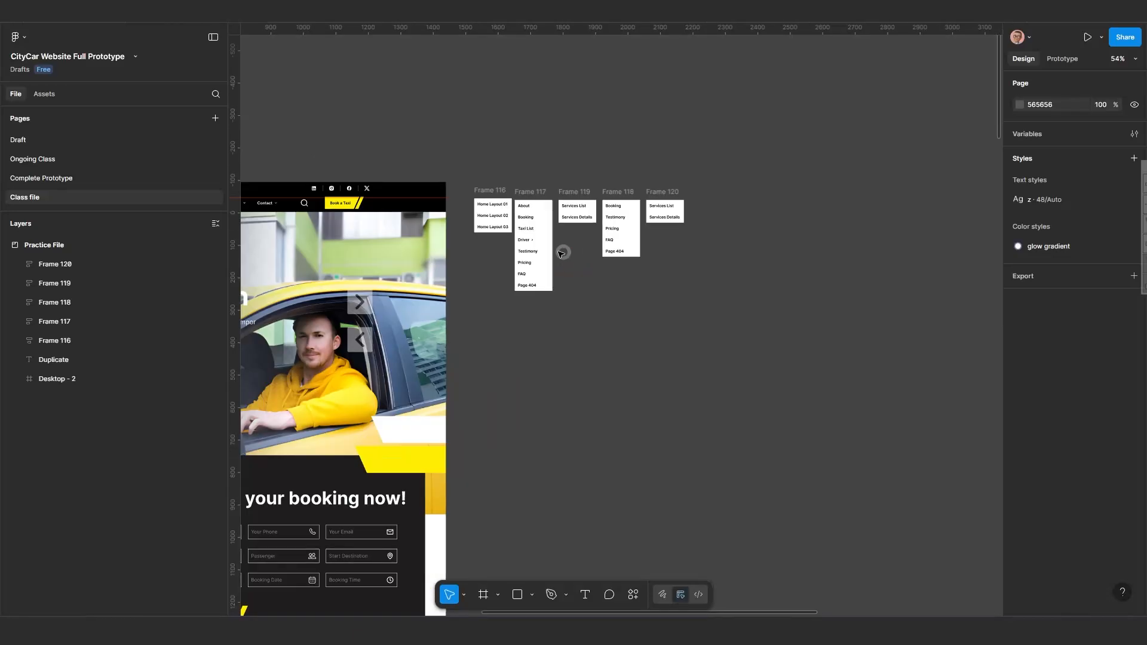
{"action": "scroll", "coordinate": [578, 272], "scroll_direction": "down", "scroll_amount": 2}
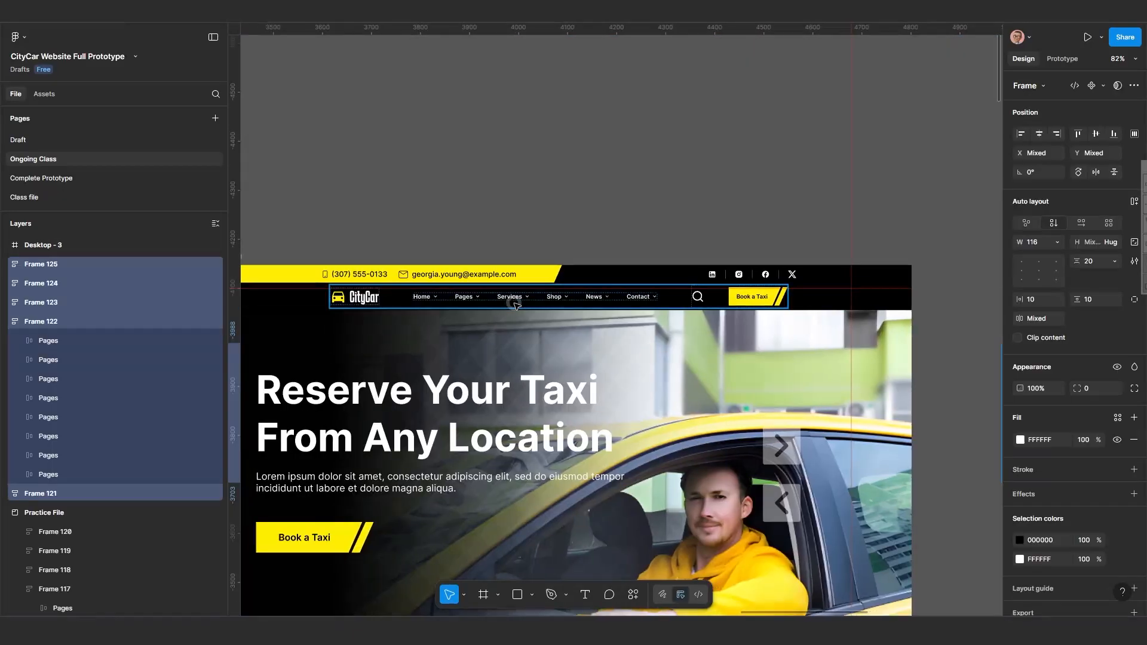
Place two copies of the header's navigation menu frame on the empty canvas above the Desktop - 3 page.
{"action": "scroll", "coordinate": [513, 303], "scroll_direction": "up", "scroll_amount": 2}
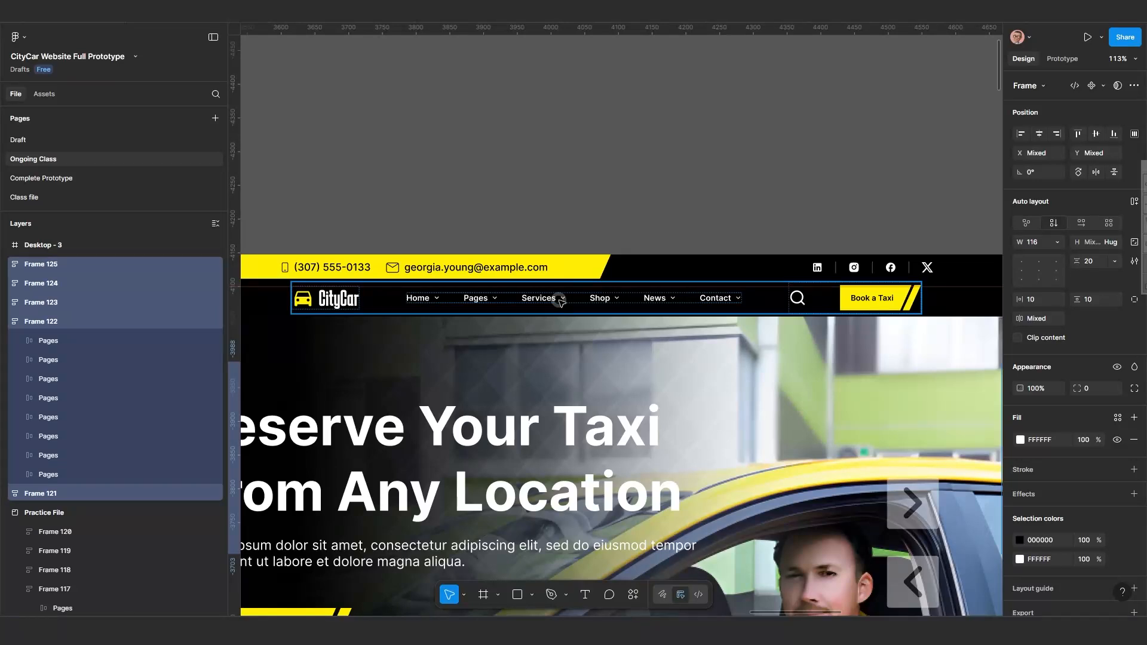
{"action": "left_click", "coordinate": [545, 299]}
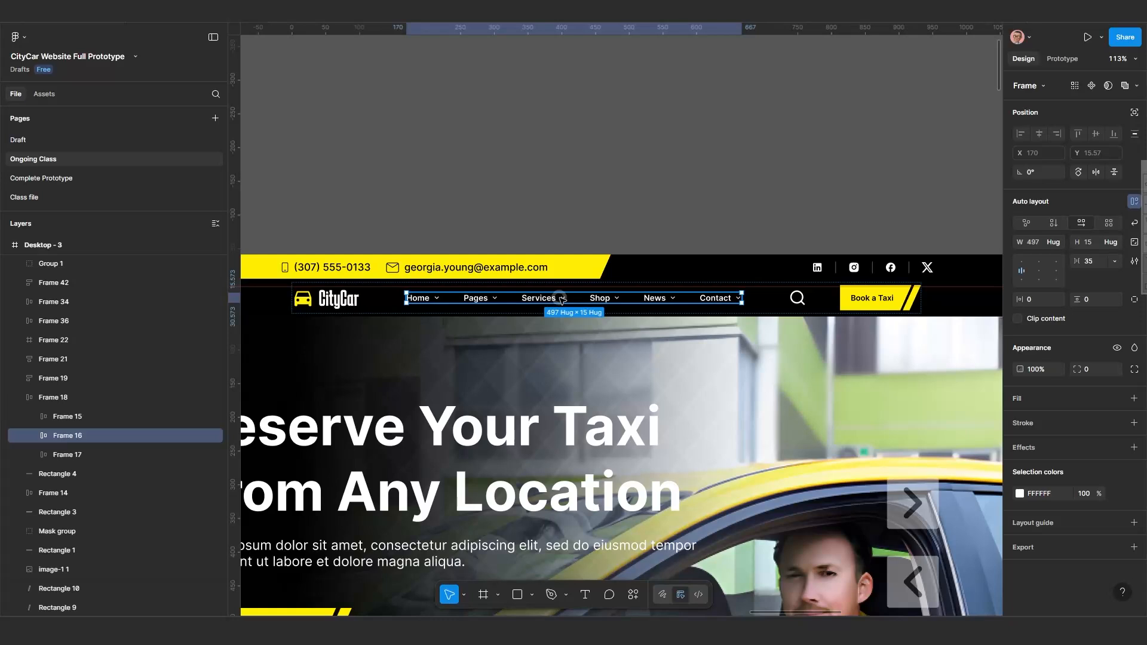
{"action": "key", "text": "alt"}
{"action": "left_click_drag", "start_coordinate": [614, 145], "coordinate": [552, 403]}
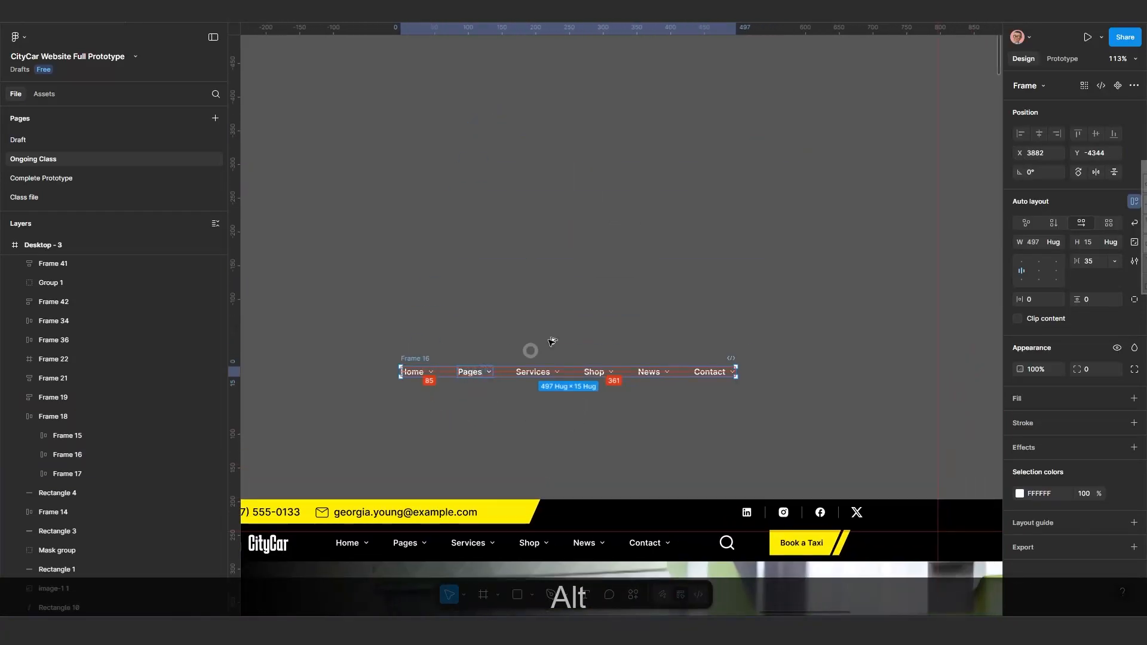
{"action": "left_click_drag", "start_coordinate": [552, 341], "coordinate": [627, 175]}
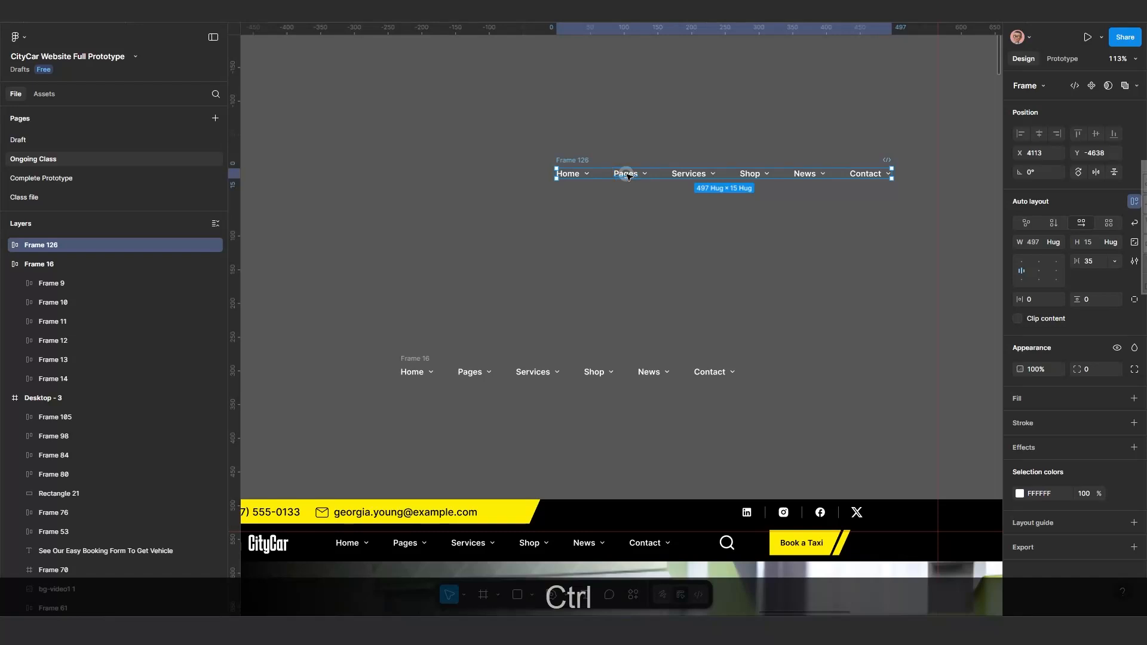
Ungroup the upper navigation menu copy into separate Home, Pages, Services, Shop, News and Contact frames.
{"action": "key", "text": "ctrl+BackSpace"}
{"action": "scroll", "coordinate": [627, 175], "scroll_direction": "up", "scroll_amount": 5}
{"action": "left_click_drag", "start_coordinate": [627, 175], "coordinate": [512, 312]}
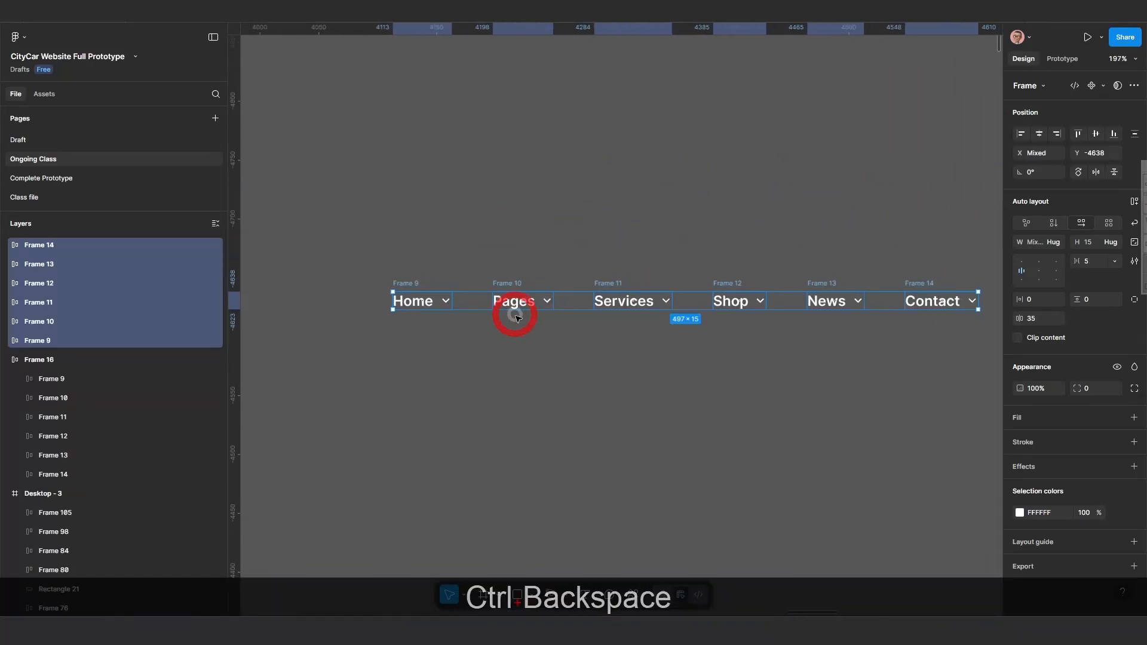
{"action": "scroll", "coordinate": [525, 359], "scroll_direction": "up", "scroll_amount": 2}
Duplicate the row of six ungrouped menu items straight down to form a second row, and clear the selection.
{"action": "key", "text": "alt"}
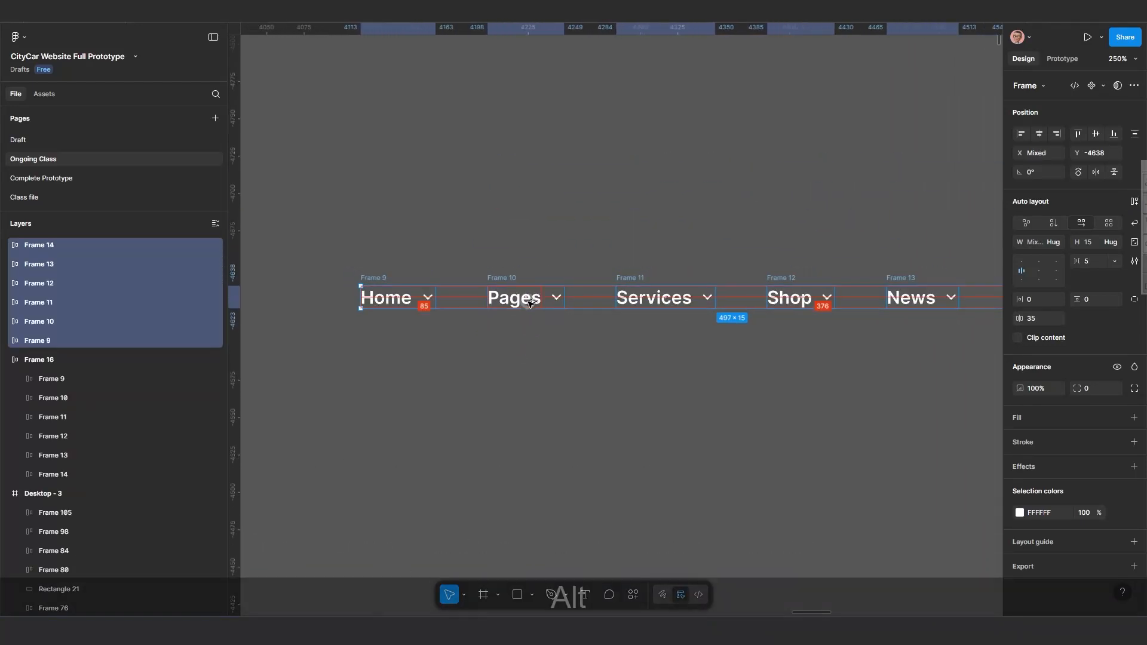
{"action": "left_click_drag", "start_coordinate": [527, 299], "coordinate": [606, 330]}
{"action": "key", "text": "shift"}
{"action": "scroll", "coordinate": [606, 334], "scroll_direction": "down", "scroll_amount": 3}
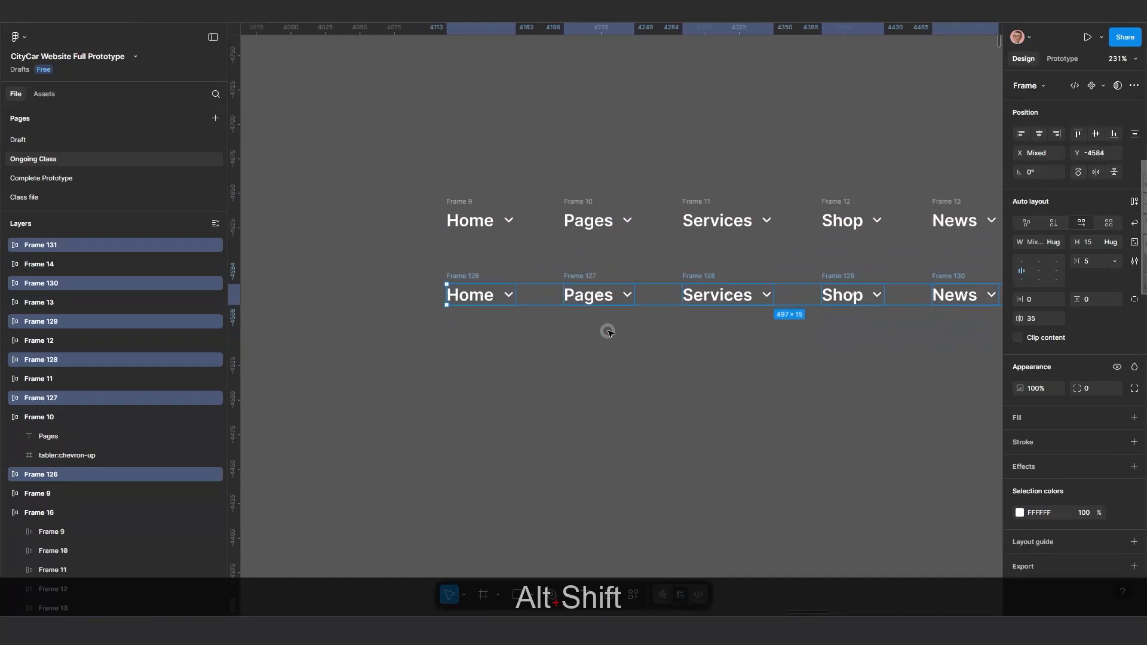
{"action": "left_click_drag", "start_coordinate": [688, 310], "coordinate": [688, 318]}
{"action": "scroll", "coordinate": [707, 442], "scroll_direction": "up", "scroll_amount": 3}
{"action": "left_click", "coordinate": [412, 295]}
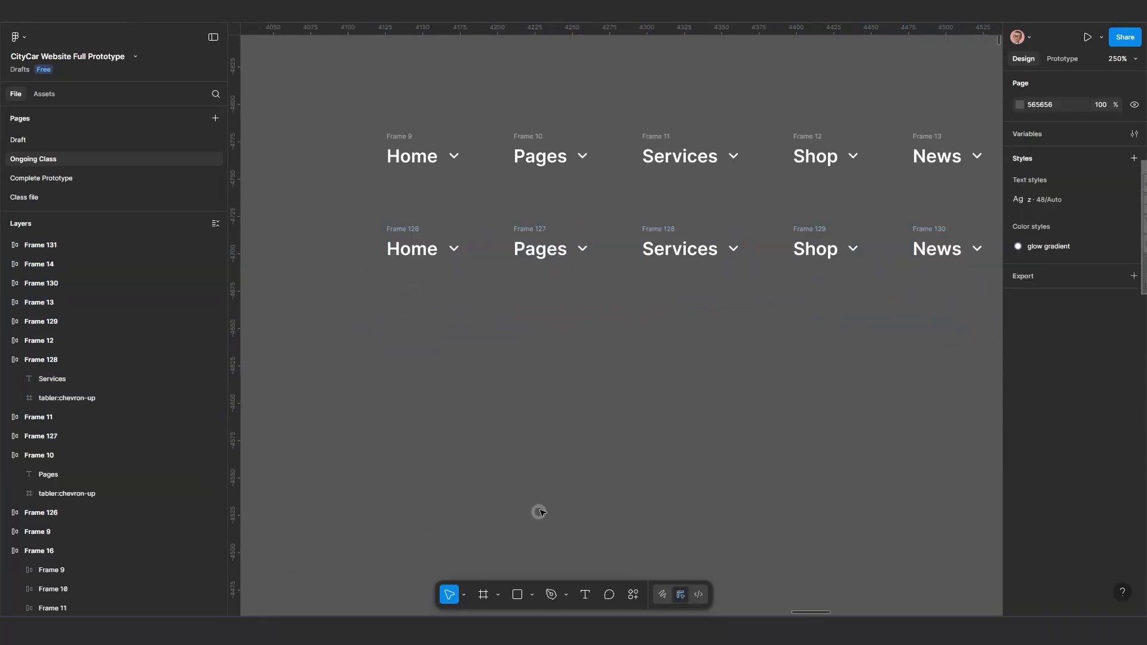
Draw a horizontal line about 49 px wide with the Line tool beneath the Home item of the lower row.
{"action": "scroll", "coordinate": [507, 316], "scroll_direction": "down", "scroll_amount": 3}
{"action": "left_click_drag", "start_coordinate": [518, 338], "coordinate": [516, 337]}
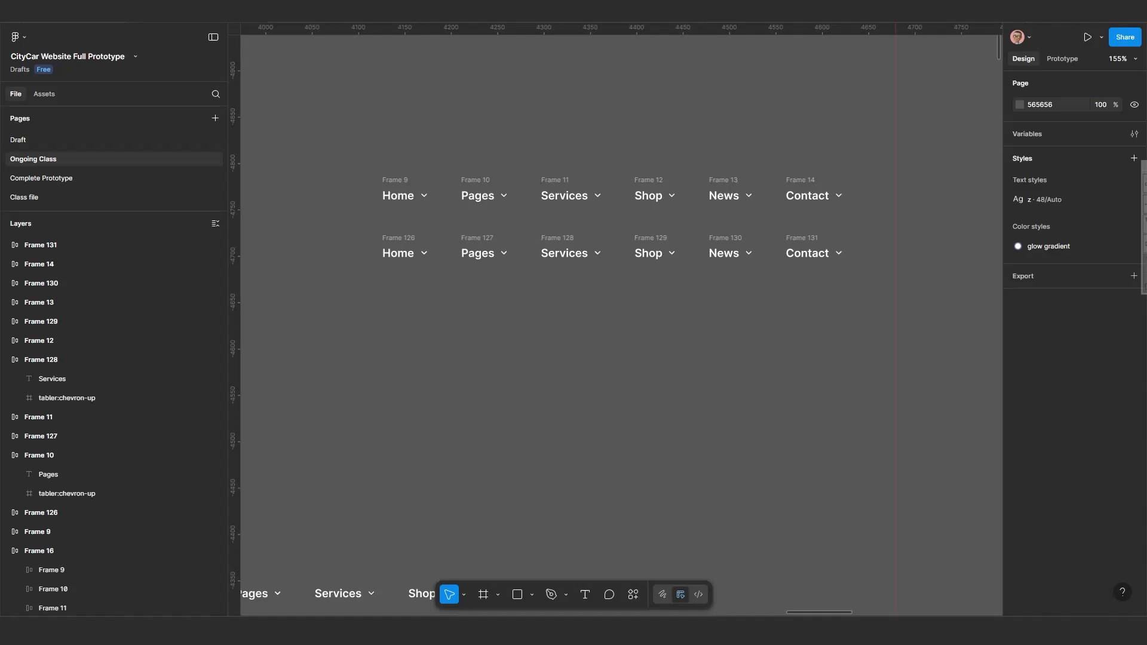
{"action": "left_click", "coordinate": [532, 597]}
{"action": "left_click", "coordinate": [547, 495]}
{"action": "scroll", "coordinate": [458, 368], "scroll_direction": "up", "scroll_amount": 3}
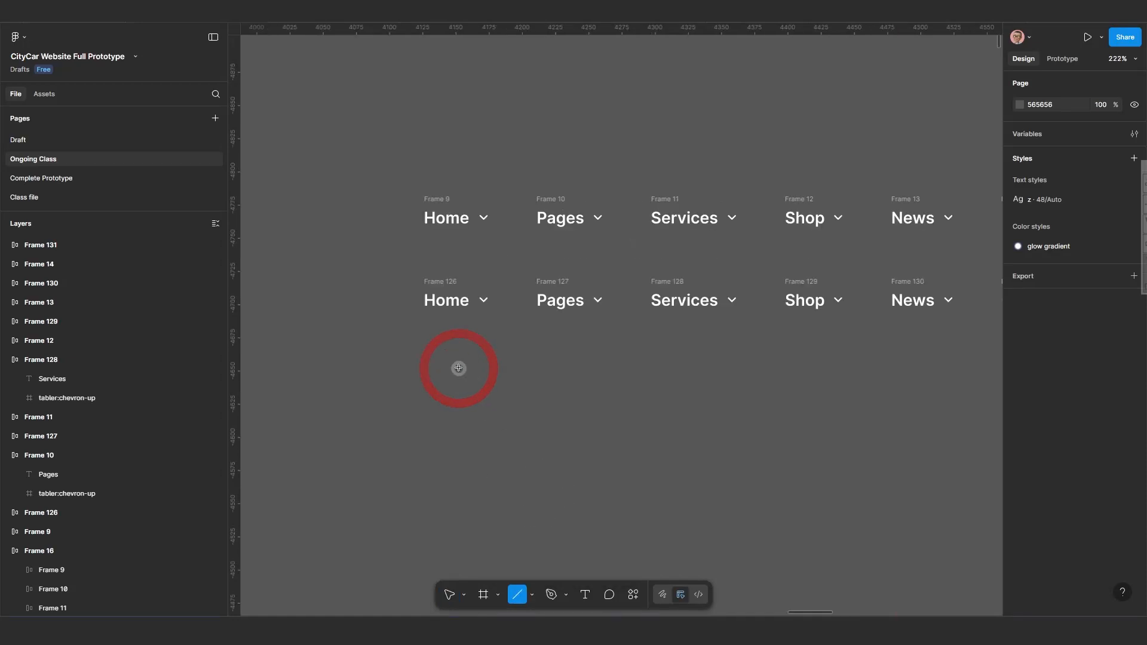
{"action": "scroll", "coordinate": [458, 368], "scroll_direction": "up", "scroll_amount": 5}
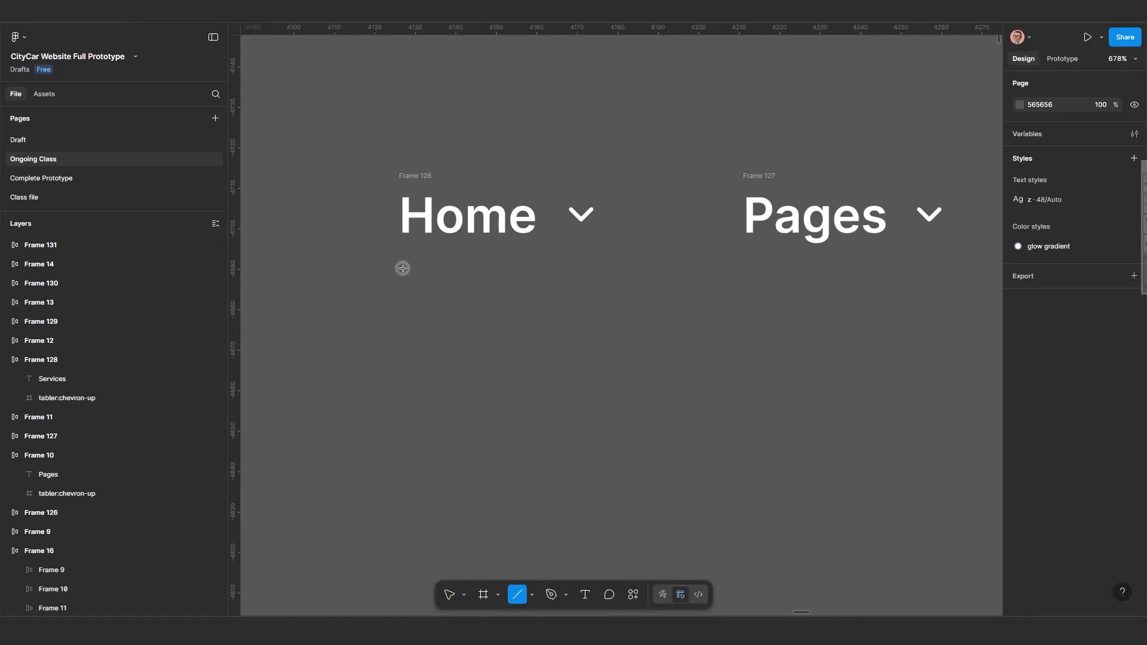
{"action": "left_click_drag", "start_coordinate": [398, 273], "coordinate": [594, 289]}
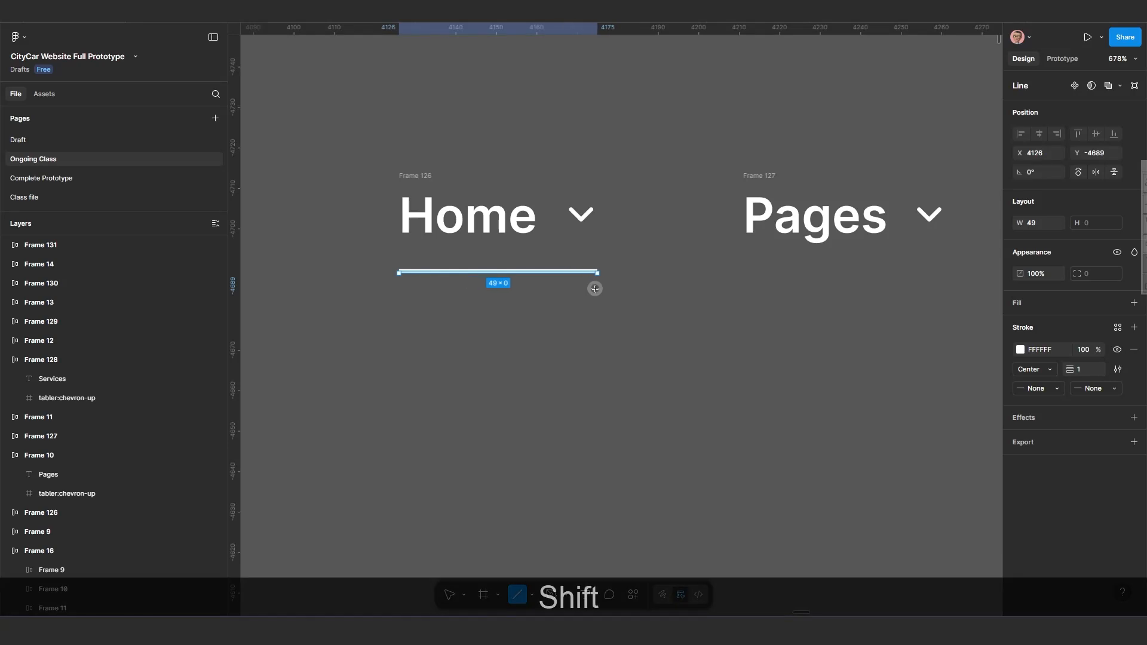
Set the stroke weight of the line beneath Home to 2.
{"action": "scroll", "coordinate": [455, 296], "scroll_direction": "up", "scroll_amount": 2}
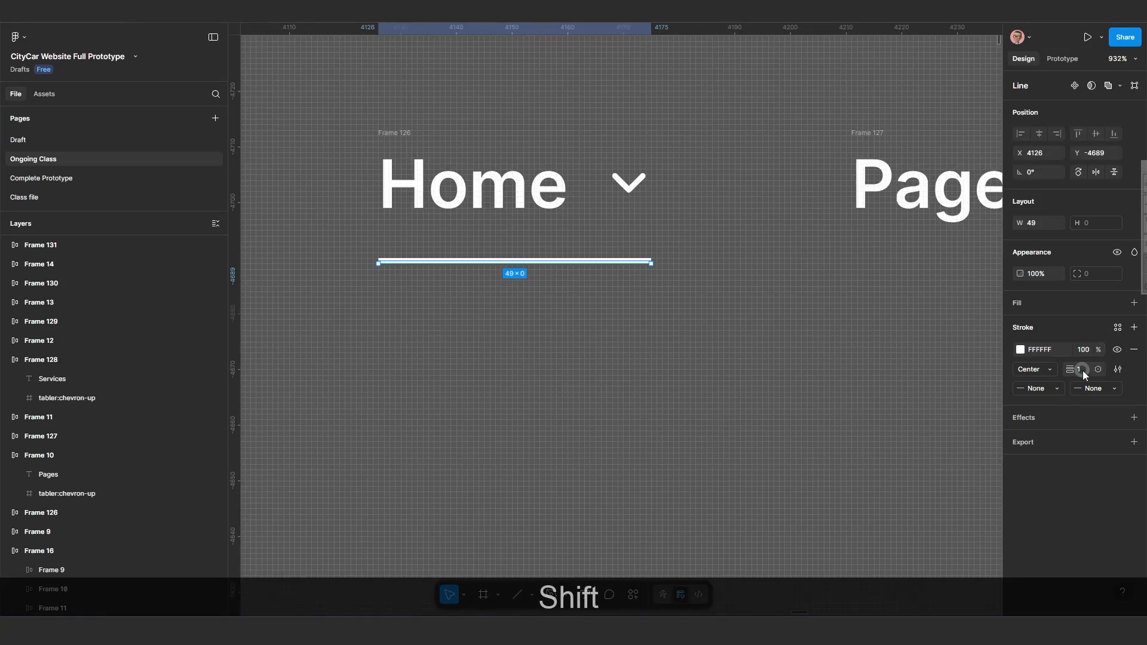
{"action": "left_click", "coordinate": [1082, 371]}
{"action": "type", "text": "2"}
{"action": "key", "text": "Return"}
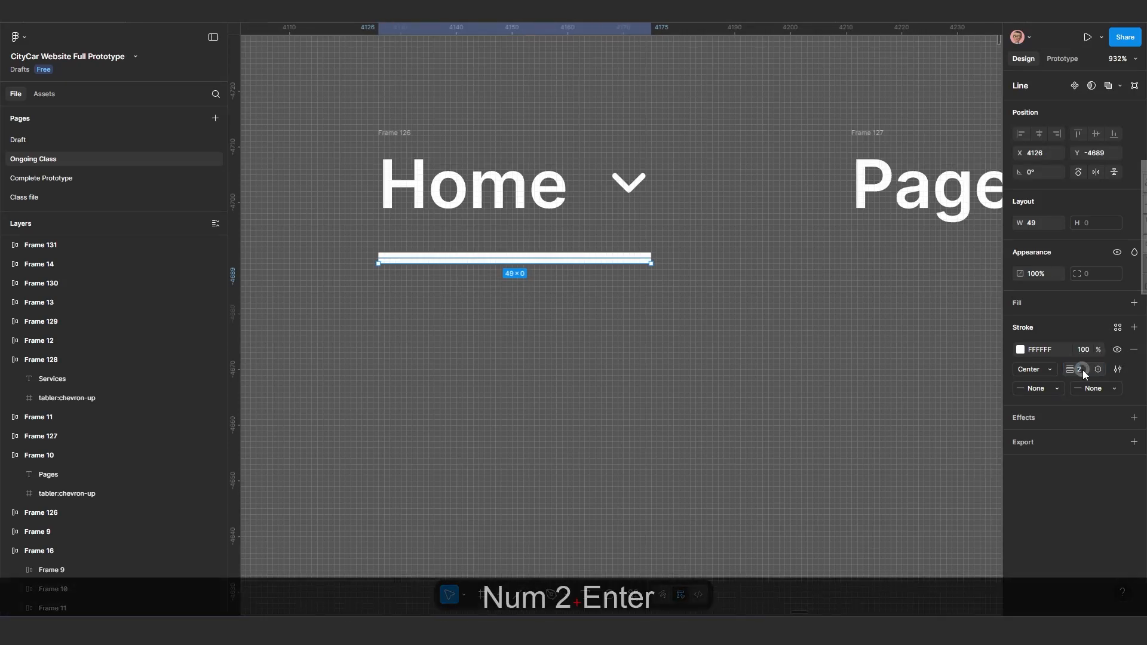
Set both end points of the line beneath Home to Round.
{"action": "scroll", "coordinate": [496, 292], "scroll_direction": "up", "scroll_amount": 1}
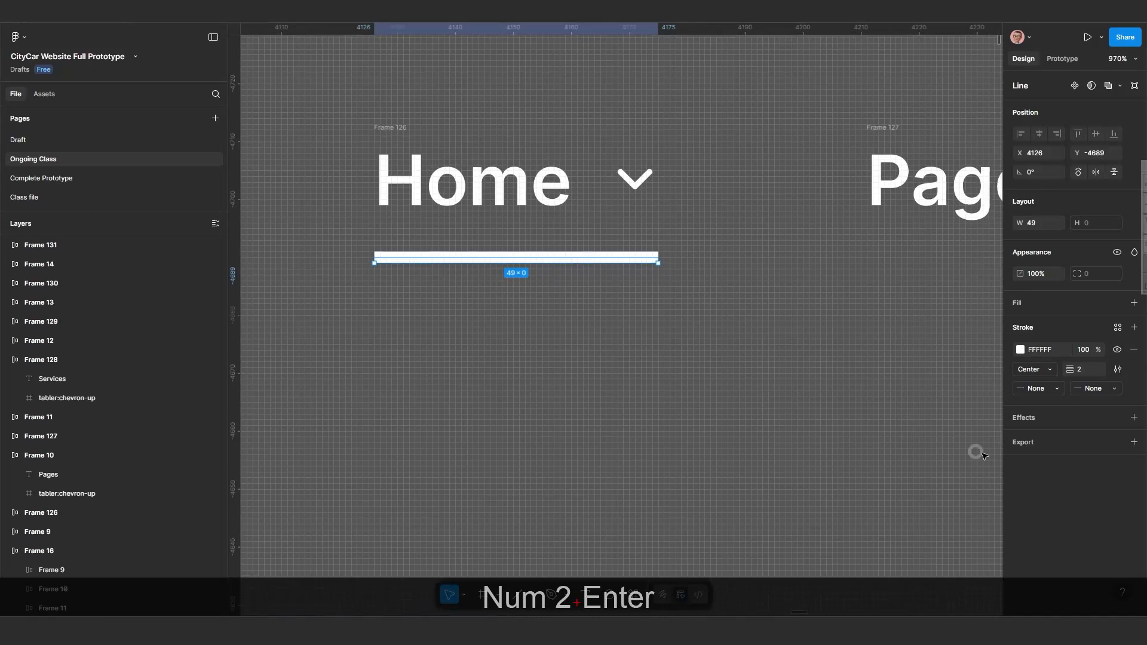
{"action": "left_click", "coordinate": [1030, 385]}
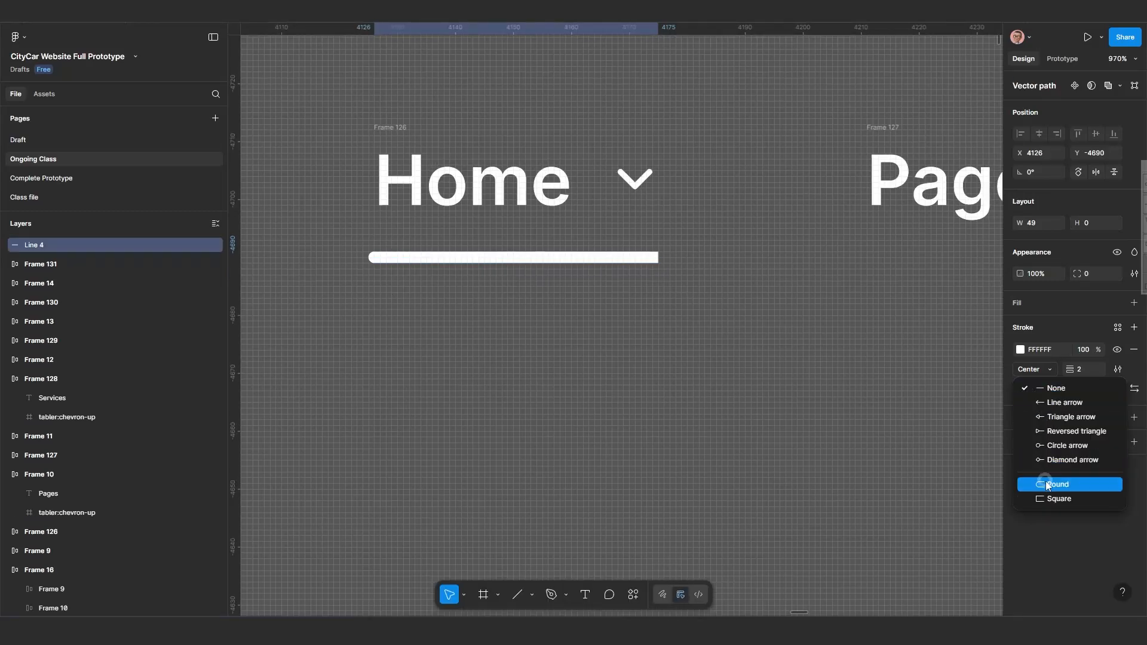
{"action": "left_click", "coordinate": [1070, 467]}
{"action": "left_click", "coordinate": [1105, 388]}
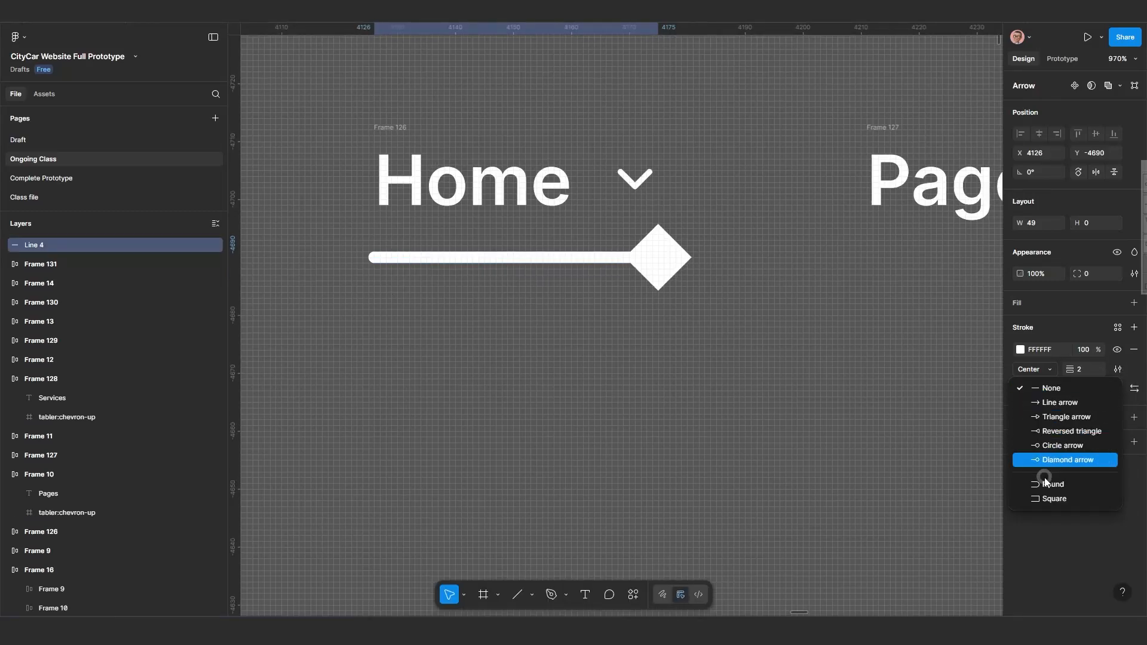
{"action": "left_click", "coordinate": [988, 474]}
Move the rounded line down, clear of the Home item, to about X 4124, Y -4678.
{"action": "scroll", "coordinate": [552, 342], "scroll_direction": "up", "scroll_amount": 2}
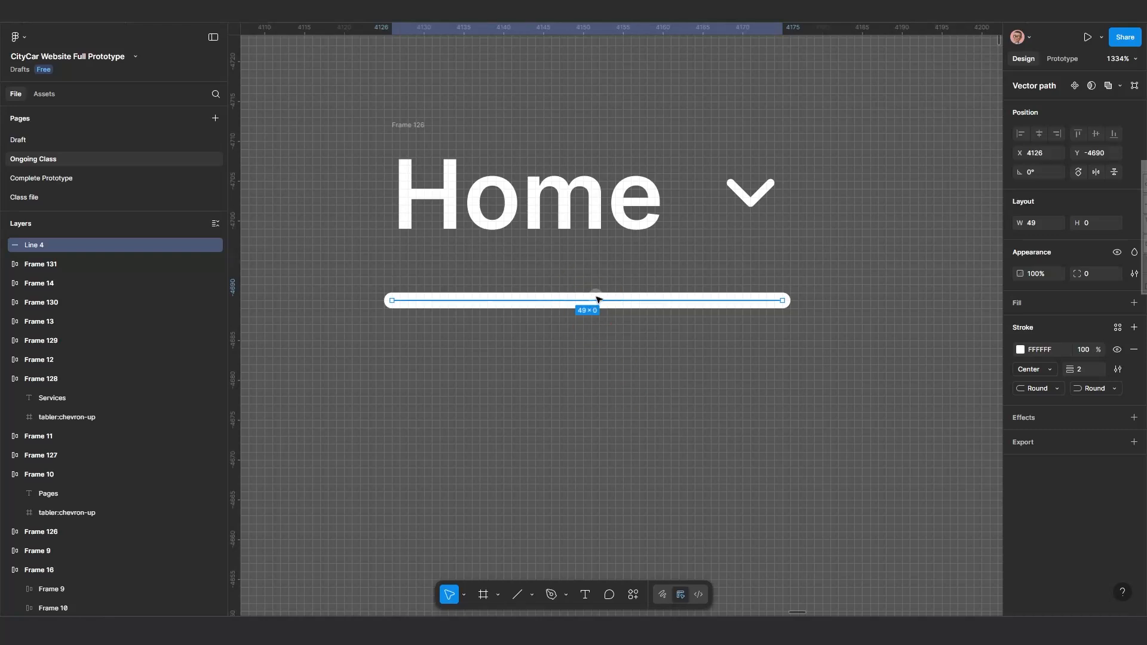
{"action": "left_click_drag", "start_coordinate": [589, 303], "coordinate": [588, 297]}
{"action": "scroll", "coordinate": [550, 353], "scroll_direction": "down", "scroll_amount": 2}
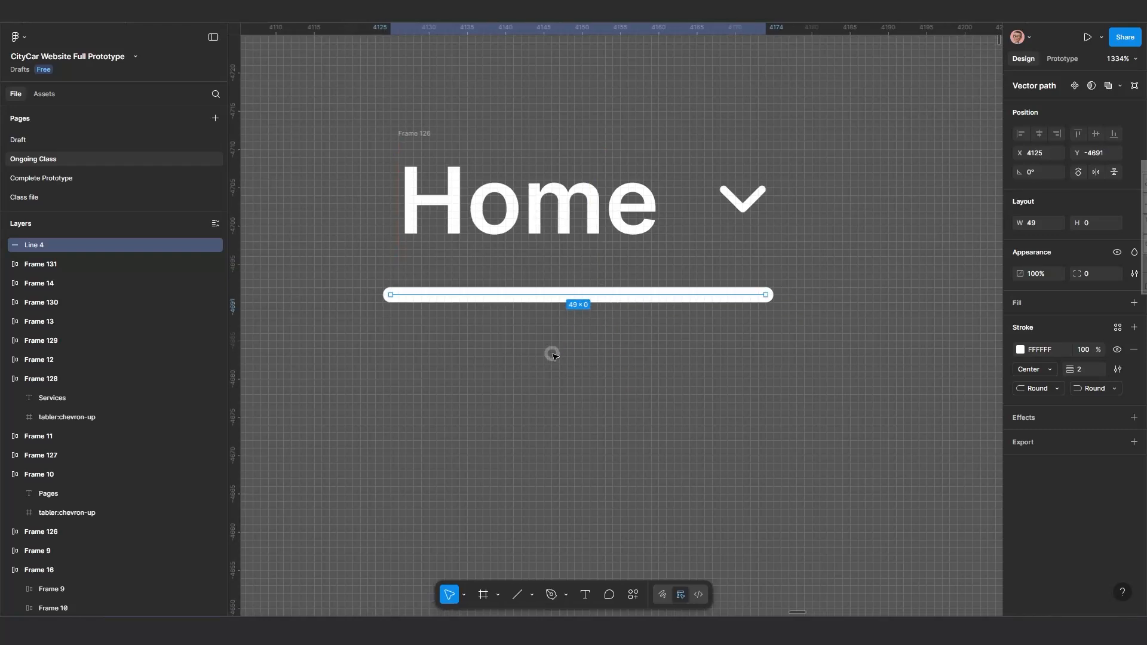
{"action": "left_click_drag", "start_coordinate": [575, 357], "coordinate": [624, 386]}
{"action": "scroll", "coordinate": [581, 470], "scroll_direction": "down", "scroll_amount": 2}
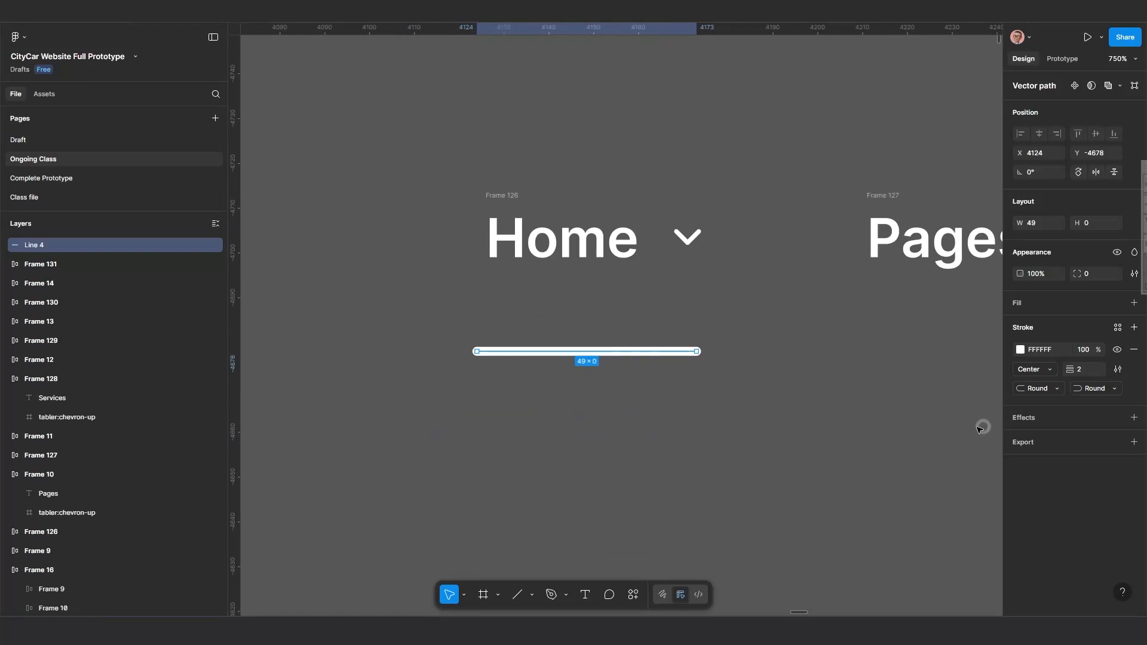
Draw a 51 × 4 frame enclosing the rounded line and remove the frame's fill.
{"action": "left_click", "coordinate": [484, 595]}
{"action": "scroll", "coordinate": [502, 448], "scroll_direction": "up", "scroll_amount": 4}
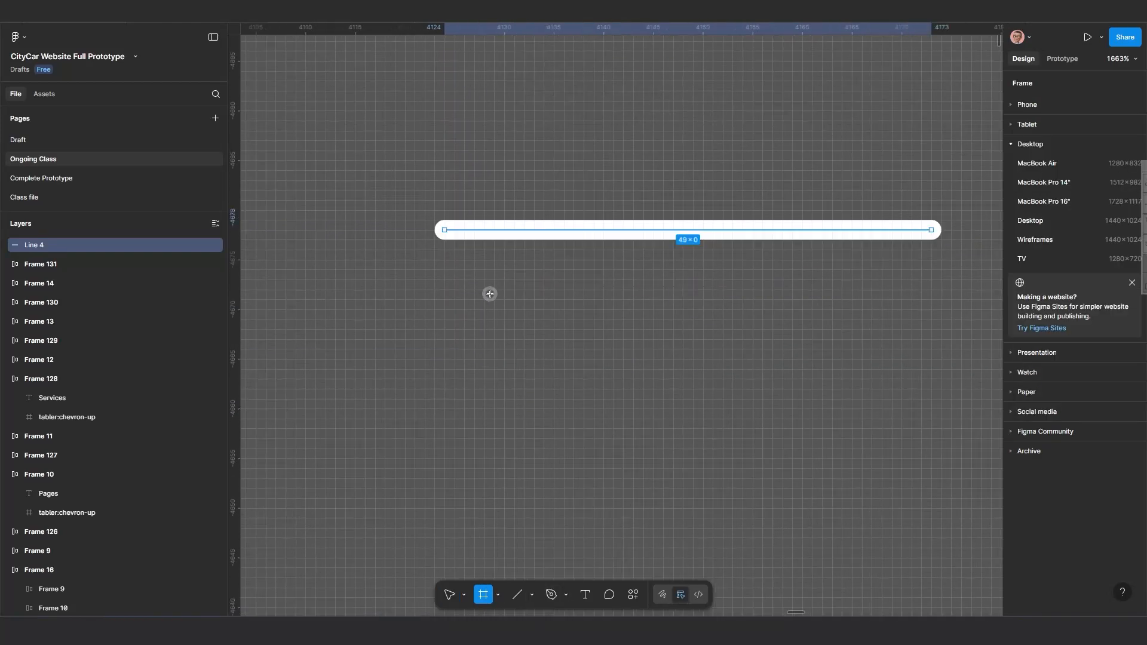
{"action": "scroll", "coordinate": [445, 379], "scroll_direction": "up", "scroll_amount": 1}
{"action": "left_click_drag", "start_coordinate": [379, 271], "coordinate": [885, 309]}
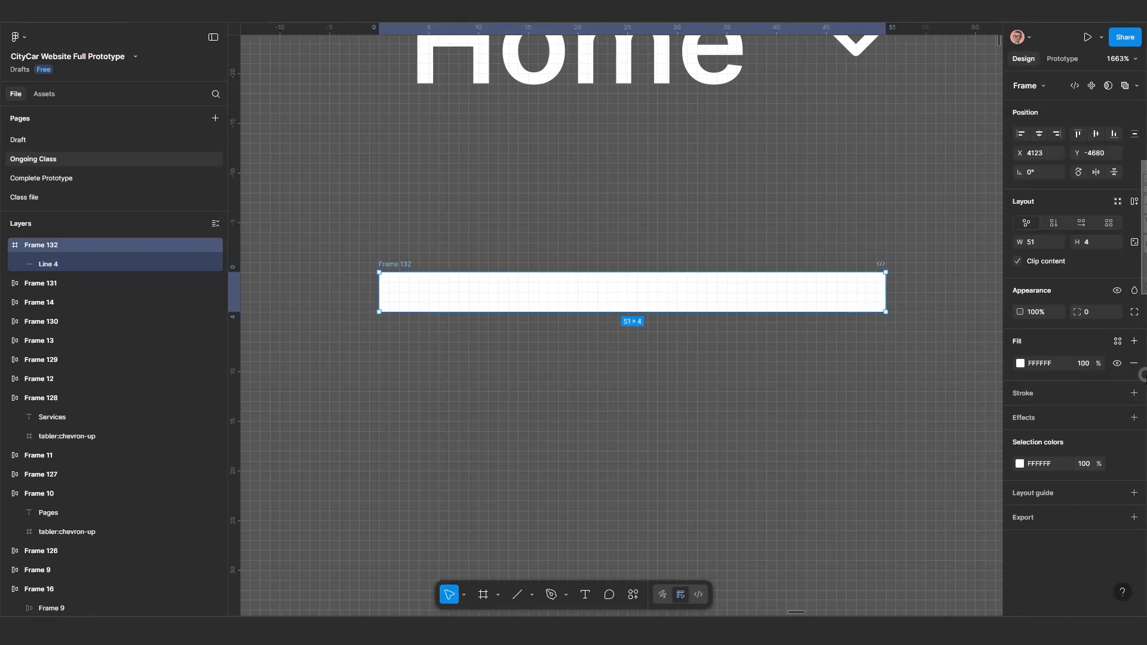
{"action": "left_click", "coordinate": [1134, 363]}
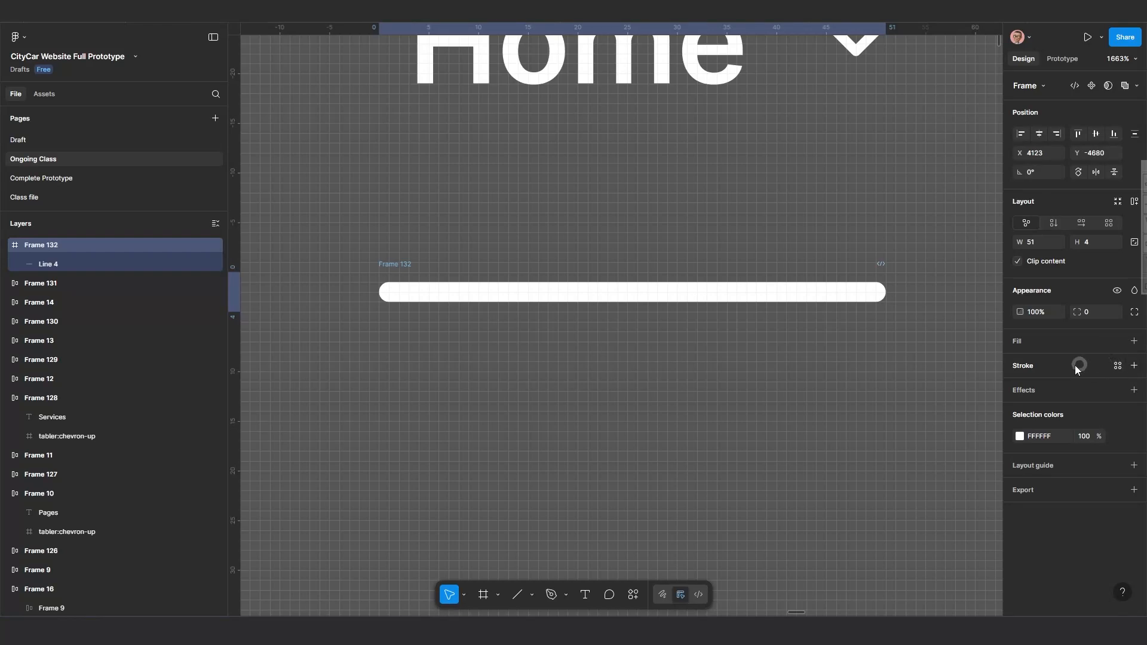
Align the underline frame with Home's left edge, then cut it and paste it inside the lower Home item's frame.
{"action": "left_click_drag", "start_coordinate": [394, 263], "coordinate": [419, 273]}
{"action": "scroll", "coordinate": [443, 325], "scroll_direction": "down", "scroll_amount": 3}
{"action": "scroll", "coordinate": [444, 325], "scroll_direction": "up", "scroll_amount": 4}
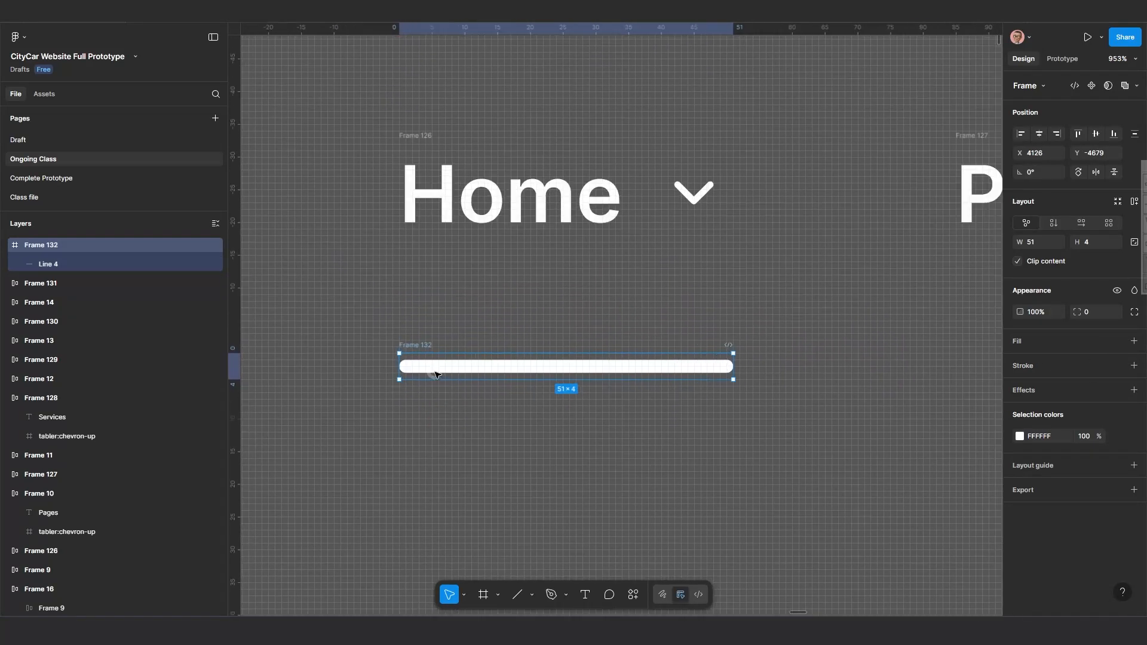
{"action": "key", "text": "ctrl+x"}
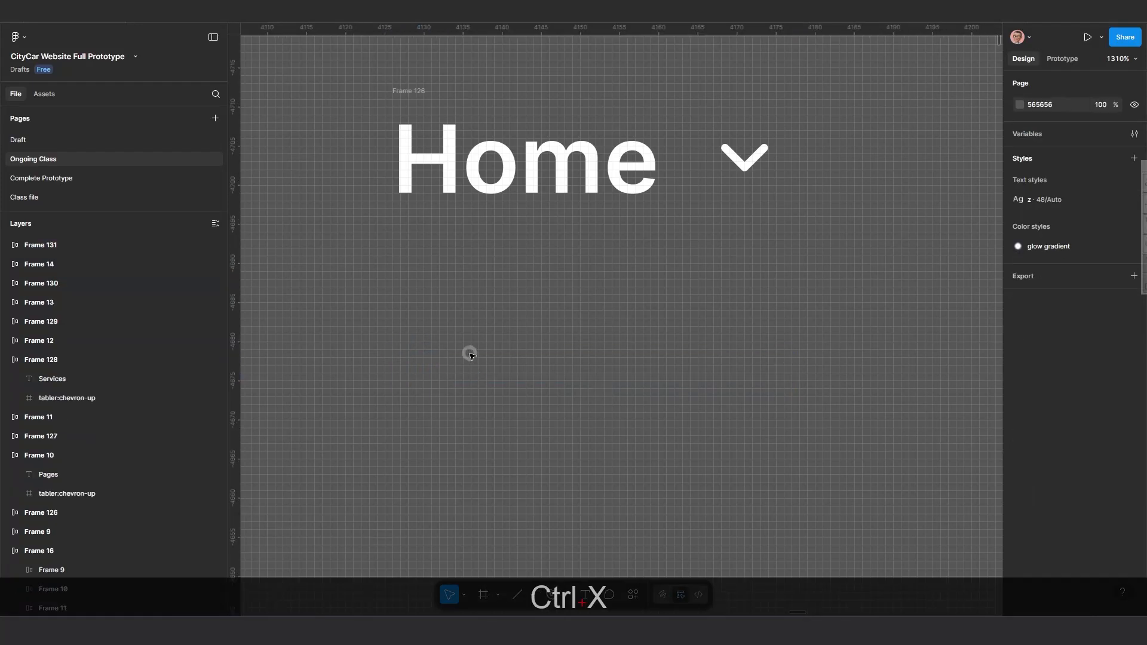
{"action": "scroll", "coordinate": [433, 239], "scroll_direction": "down", "scroll_amount": 1}
{"action": "left_click", "coordinate": [412, 97]}
{"action": "key", "text": "ctrl+v"}
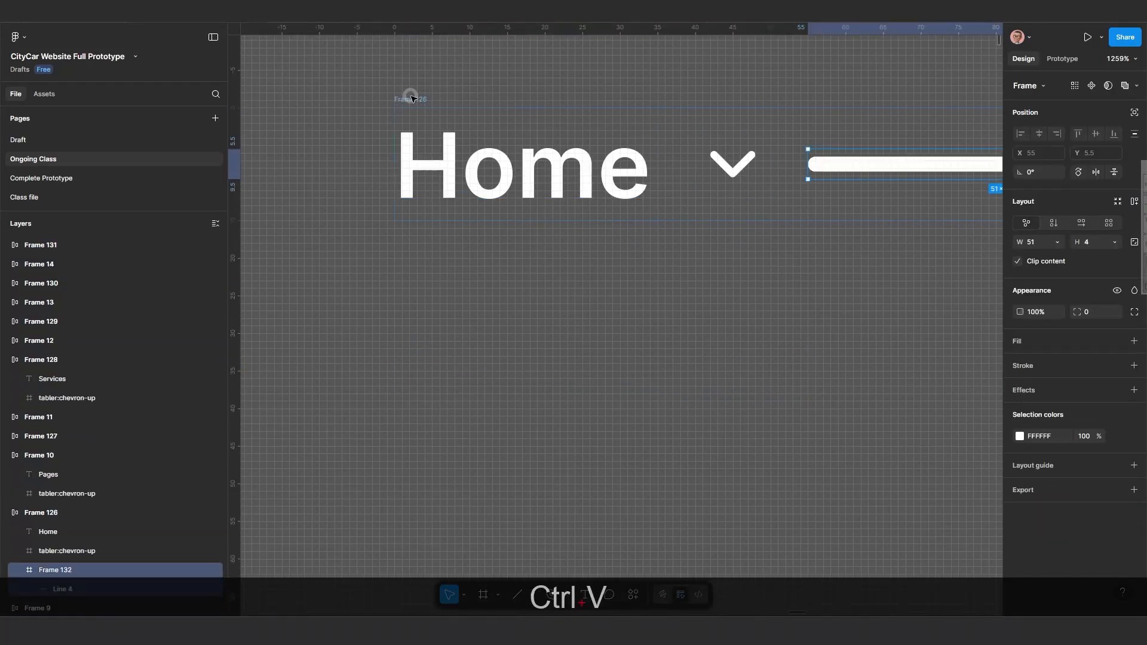
Give the underline frame absolute positioning and place it directly beneath the Home text at X -1, Y 14.
{"action": "scroll", "coordinate": [532, 163], "scroll_direction": "down", "scroll_amount": 2}
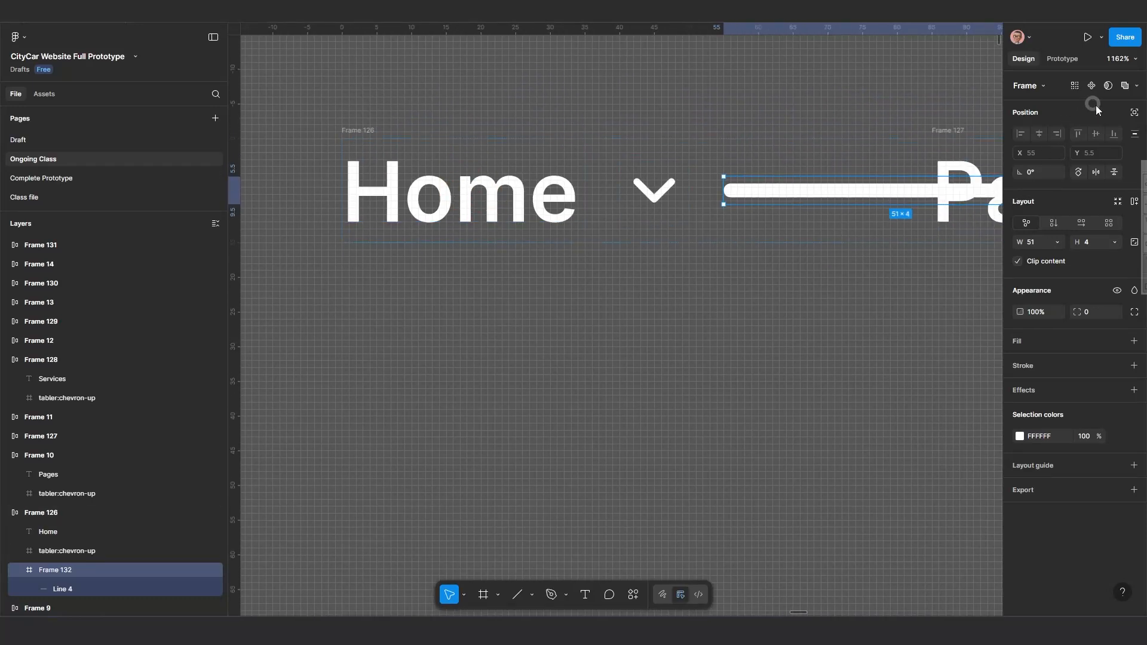
{"action": "left_click", "coordinate": [1135, 112]}
{"action": "left_click_drag", "start_coordinate": [789, 185], "coordinate": [428, 268]}
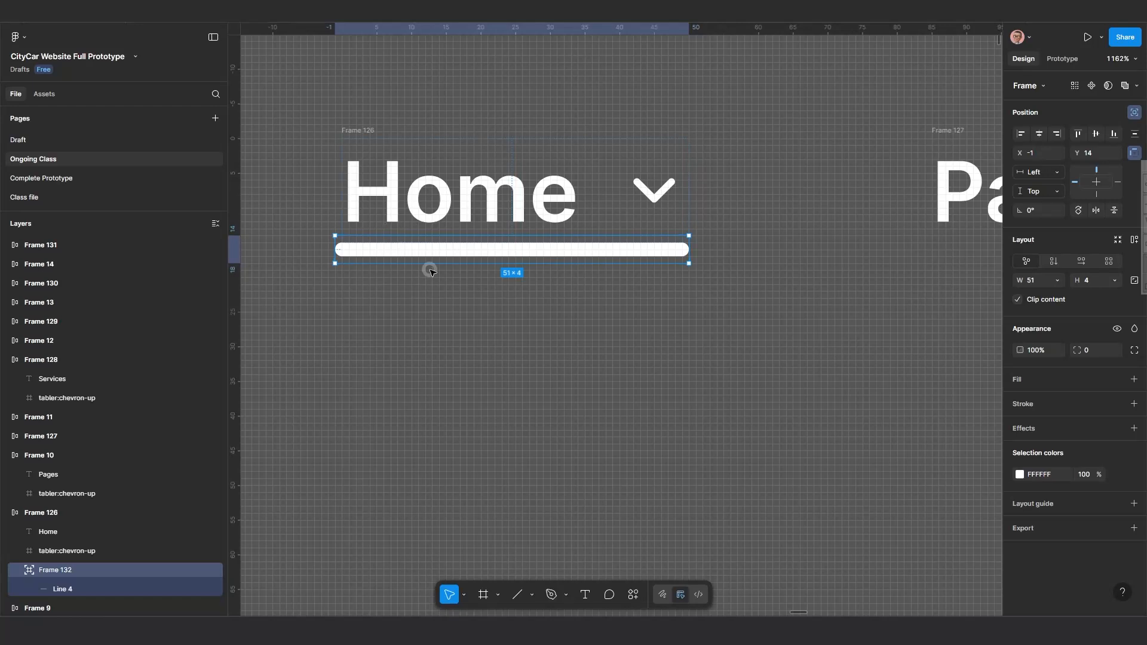
Copy the Home underline into the Pages, Services, Shop, News and Contact items of the lower row.
{"action": "scroll", "coordinate": [594, 317], "scroll_direction": "down", "scroll_amount": 3, "text": "ctrl"}
{"action": "key", "text": "ctrl+c"}
{"action": "key", "text": "ctrl+c"}
{"action": "key", "text": "ctrl+c"}
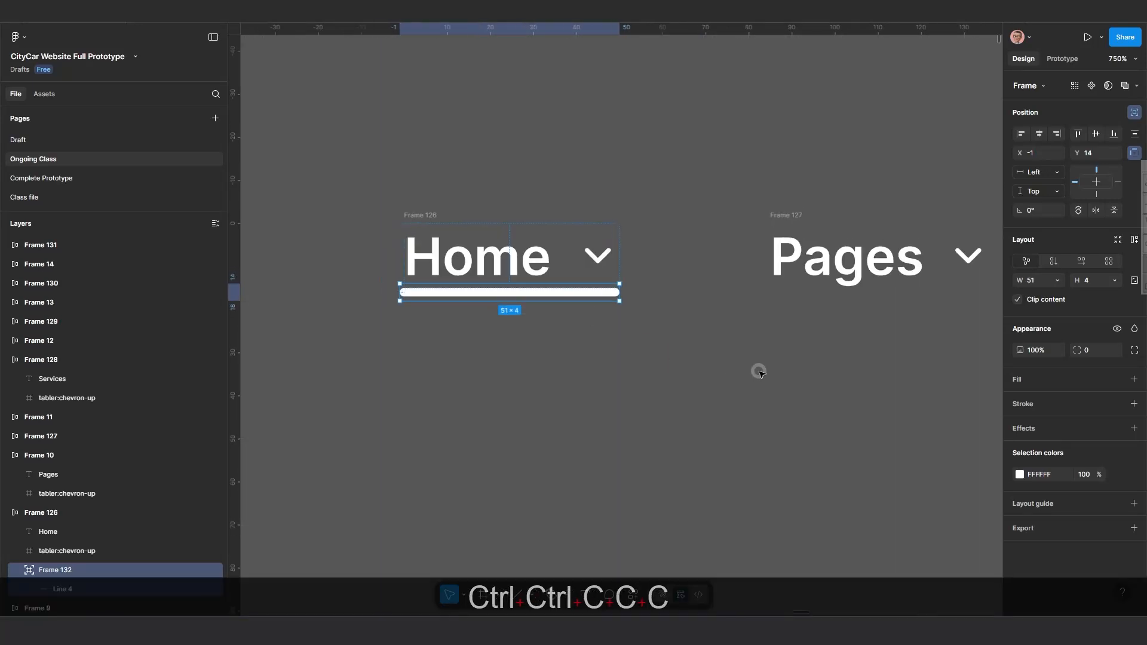
{"action": "scroll", "coordinate": [594, 331], "scroll_direction": "down", "scroll_amount": 6, "text": "ctrl"}
{"action": "left_click_drag", "start_coordinate": [458, 213], "coordinate": [471, 227]}
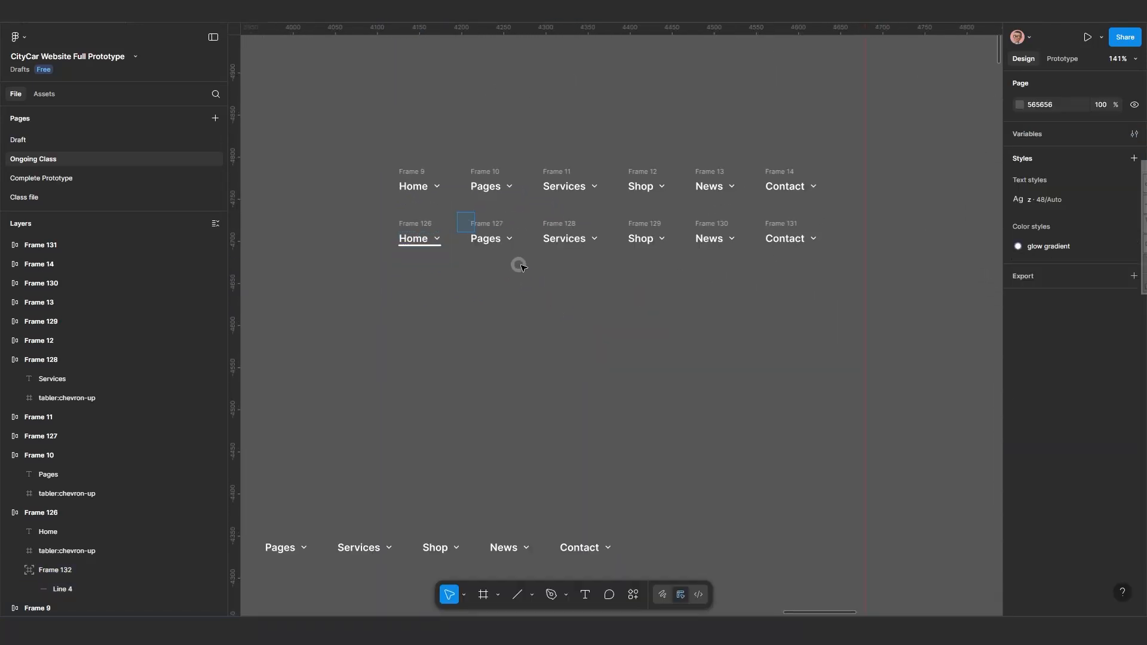
{"action": "left_click_drag", "start_coordinate": [519, 265], "coordinate": [841, 283]}
{"action": "key", "text": "ctrl"}
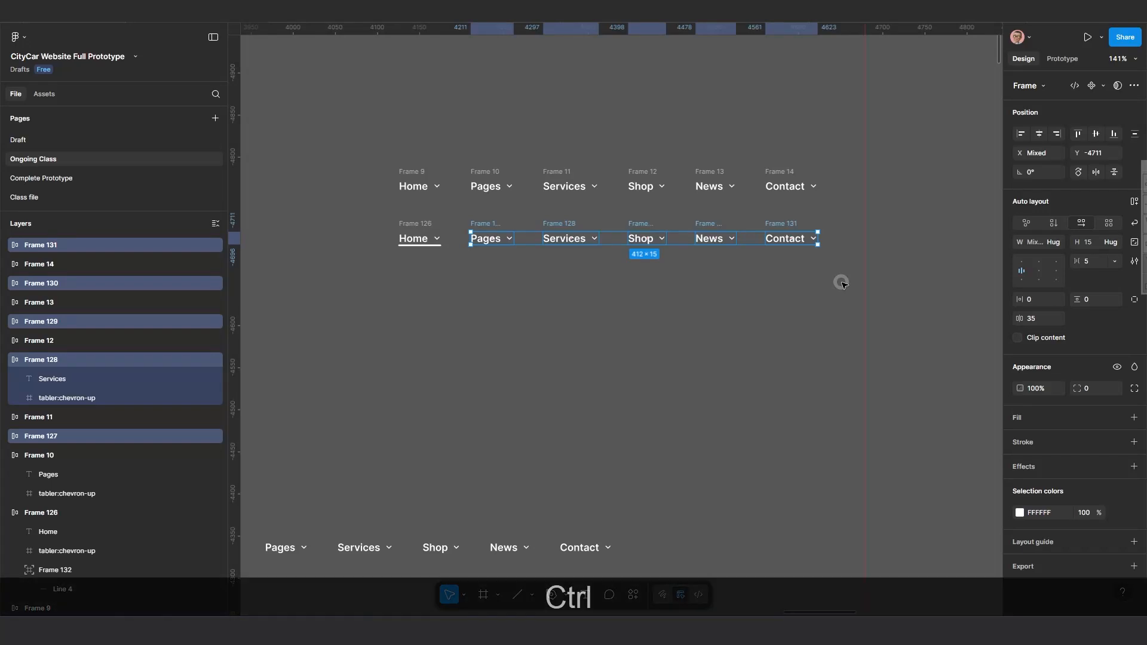
{"action": "key", "text": "ctrl+v"}
{"action": "left_click", "coordinate": [373, 241]}
{"action": "scroll", "coordinate": [373, 241], "scroll_direction": "down", "scroll_amount": 2, "text": "ctrl"}
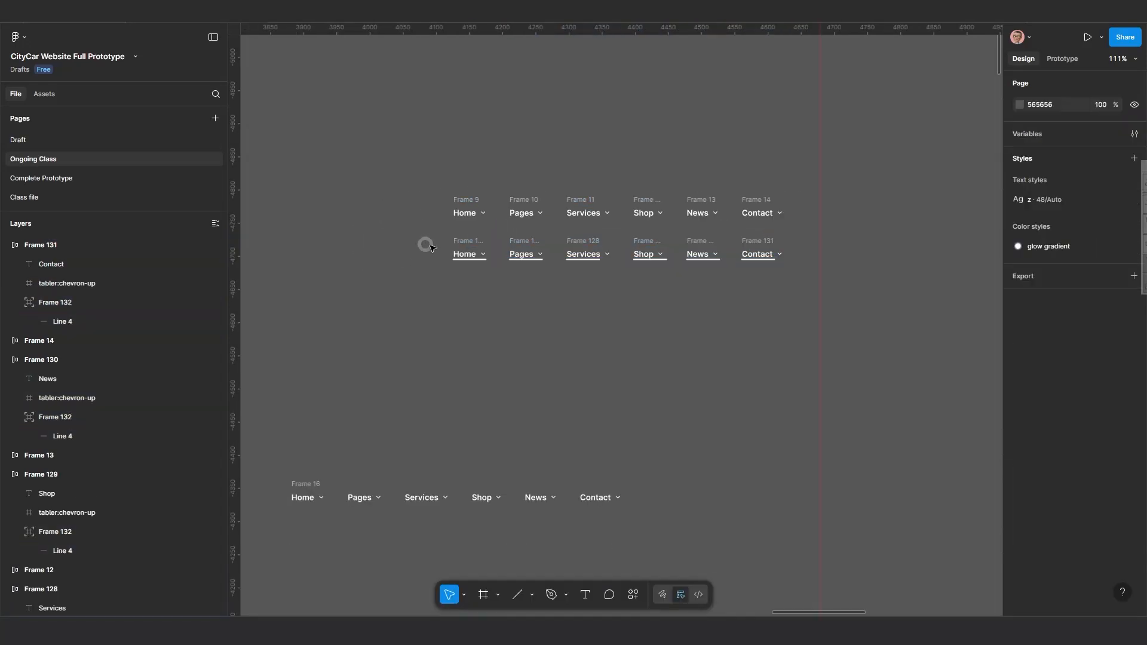
Recolour all six items of the lower row, including their underlines, to yellow FFEE02.
{"action": "left_click_drag", "start_coordinate": [651, 290], "coordinate": [756, 305]}
{"action": "left_click", "coordinate": [1018, 512]}
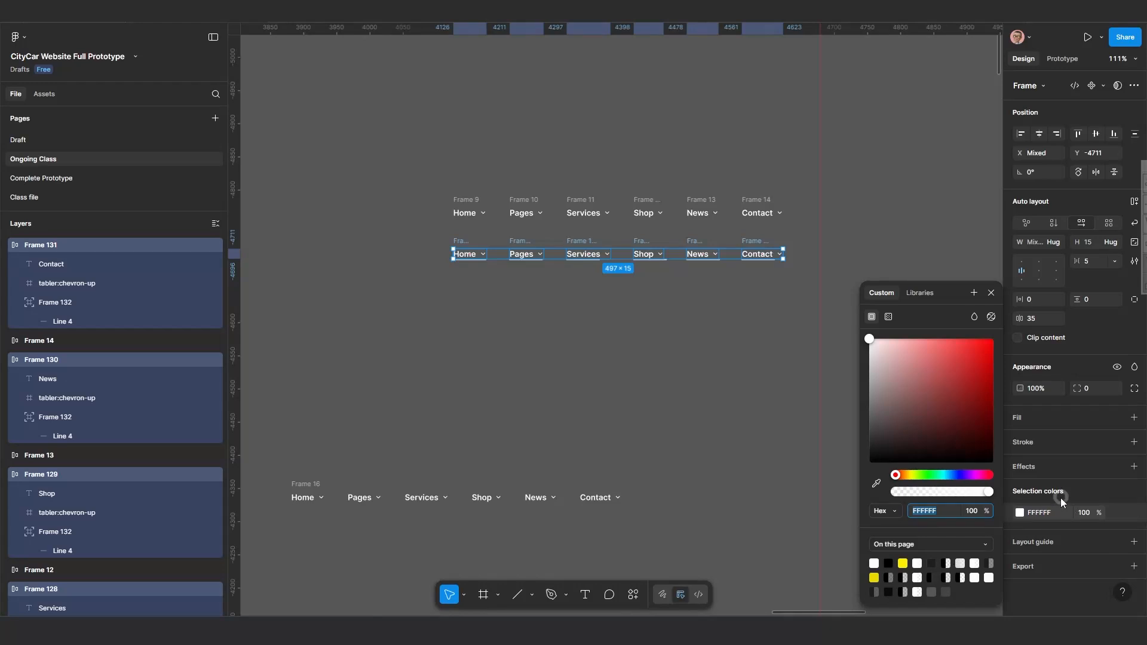
{"action": "left_click", "coordinate": [902, 563]}
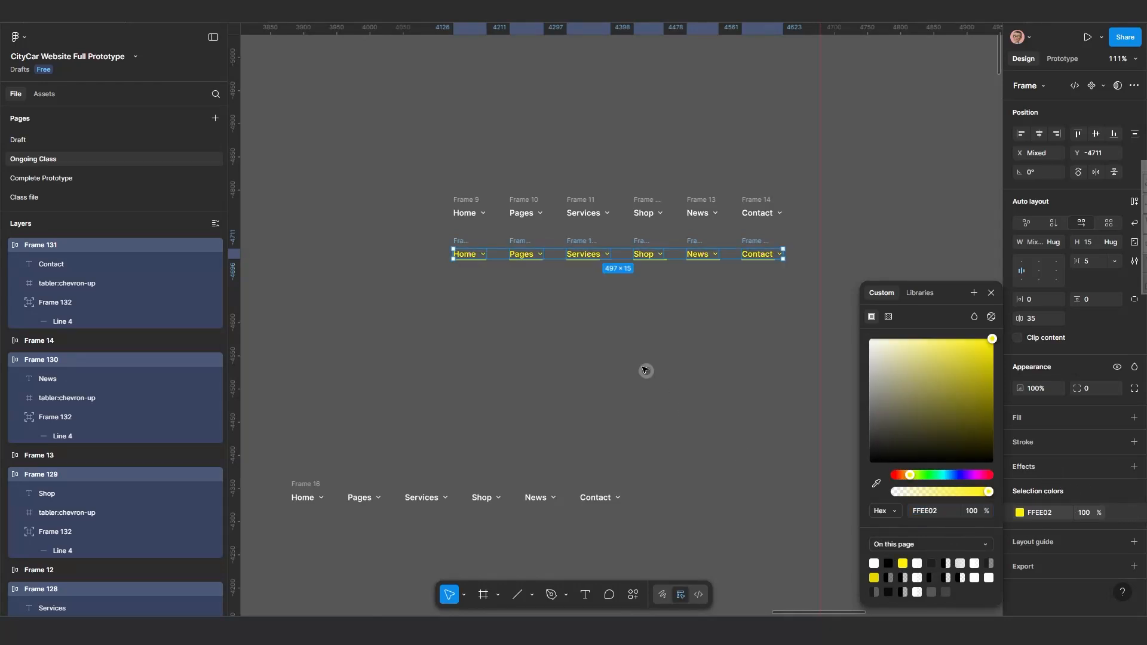
Widen the underline frame beneath Services to 67 and lengthen the line inside it to 64.
{"action": "scroll", "coordinate": [609, 317], "scroll_direction": "up", "scroll_amount": 5}
{"action": "left_click_drag", "start_coordinate": [578, 279], "coordinate": [619, 359]}
{"action": "scroll", "coordinate": [573, 290], "scroll_direction": "up", "scroll_amount": 2}
{"action": "scroll", "coordinate": [585, 268], "scroll_direction": "down", "scroll_amount": 1}
{"action": "left_click_drag", "start_coordinate": [553, 263], "coordinate": [508, 336]}
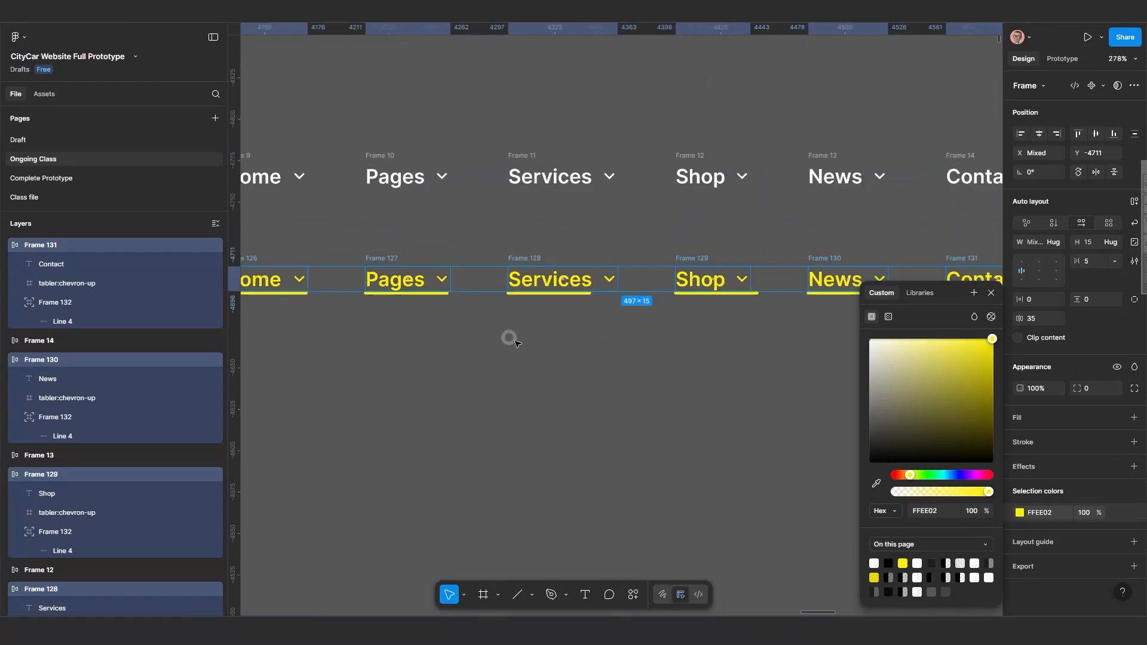
{"action": "left_click_drag", "start_coordinate": [577, 354], "coordinate": [499, 296]}
{"action": "scroll", "coordinate": [497, 284], "scroll_direction": "up", "scroll_amount": 3}
{"action": "left_click", "coordinate": [494, 265]}
{"action": "scroll", "coordinate": [496, 197], "scroll_direction": "up", "scroll_amount": 4}
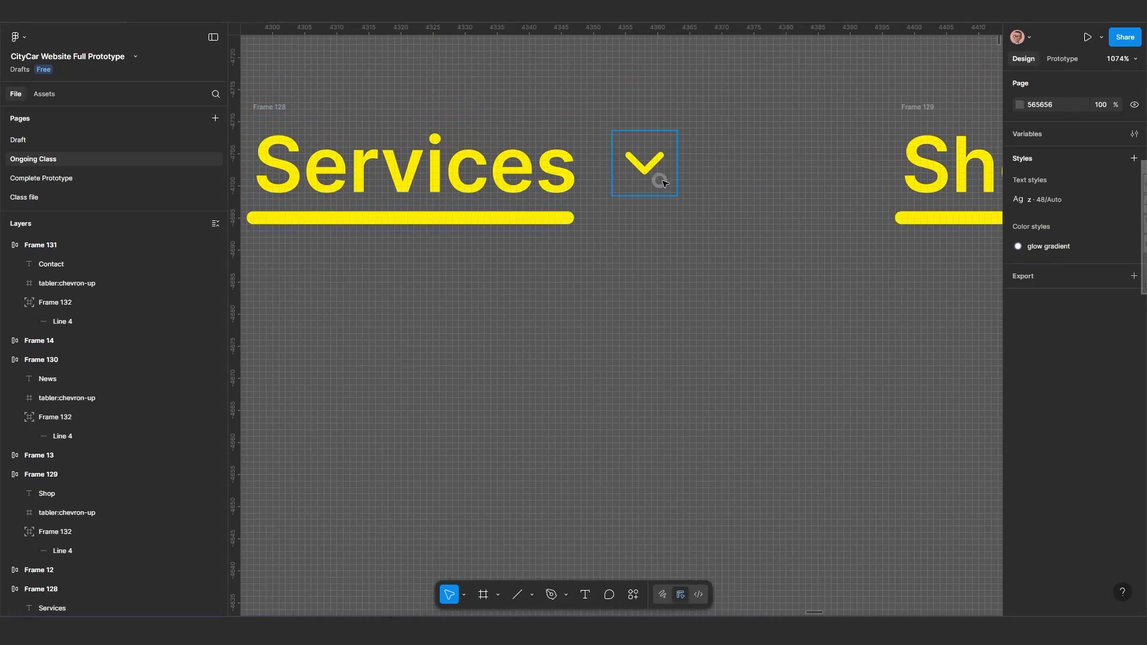
{"action": "scroll", "coordinate": [478, 239], "scroll_direction": "down", "scroll_amount": 2}
{"action": "scroll", "coordinate": [443, 248], "scroll_direction": "up", "scroll_amount": 2}
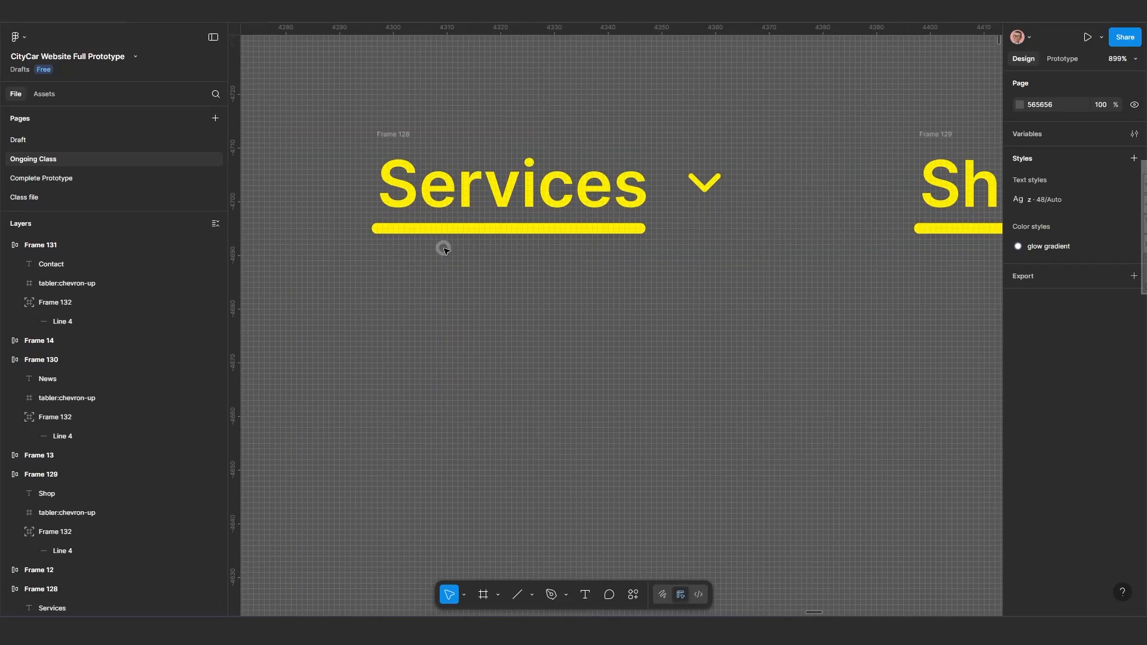
{"action": "scroll", "coordinate": [369, 253], "scroll_direction": "up", "scroll_amount": 2}
{"action": "left_click", "coordinate": [583, 278]}
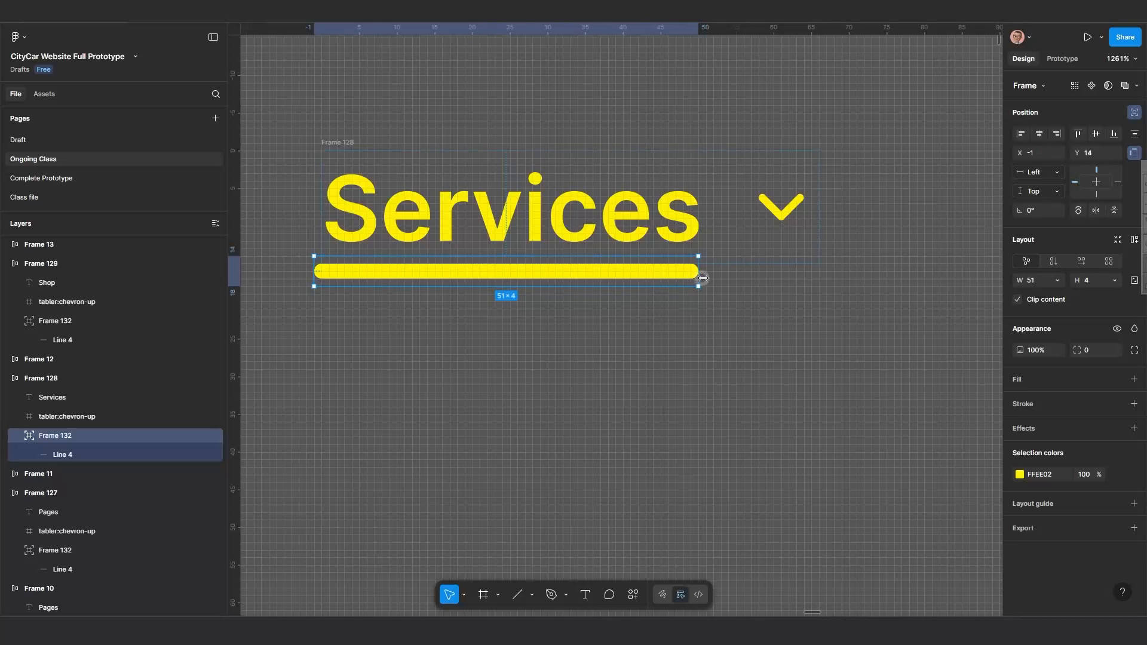
{"action": "left_click_drag", "start_coordinate": [698, 272], "coordinate": [824, 272]}
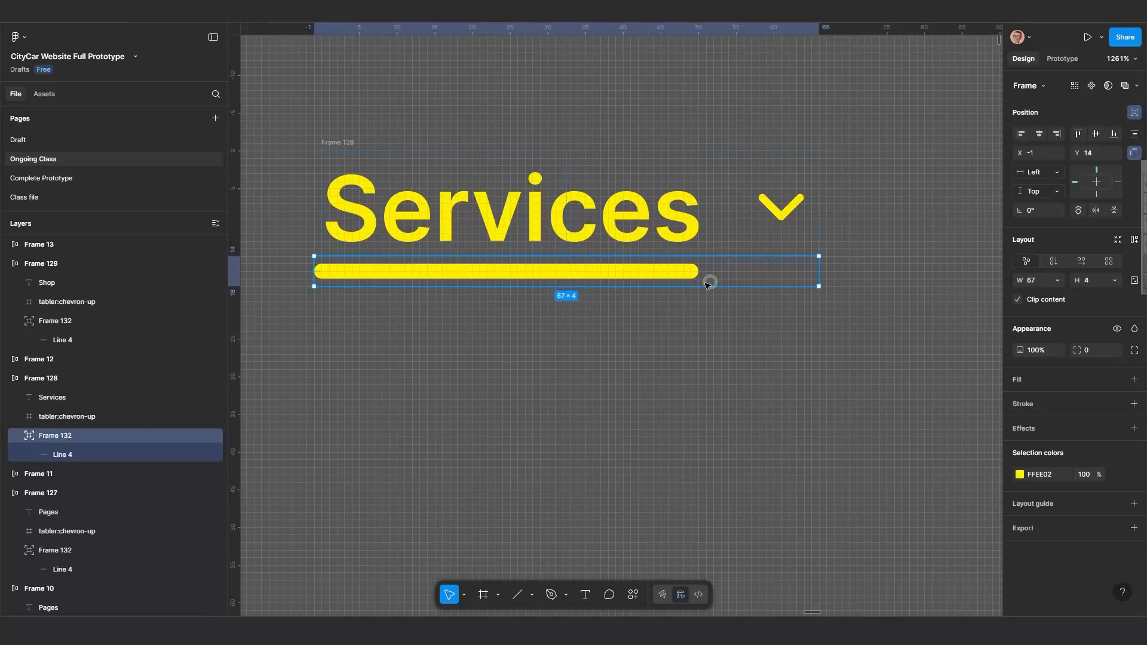
{"action": "left_click", "coordinate": [683, 275]}
{"action": "left_click_drag", "start_coordinate": [691, 272], "coordinate": [804, 272]}
{"action": "scroll", "coordinate": [727, 334], "scroll_direction": "down", "scroll_amount": 5}
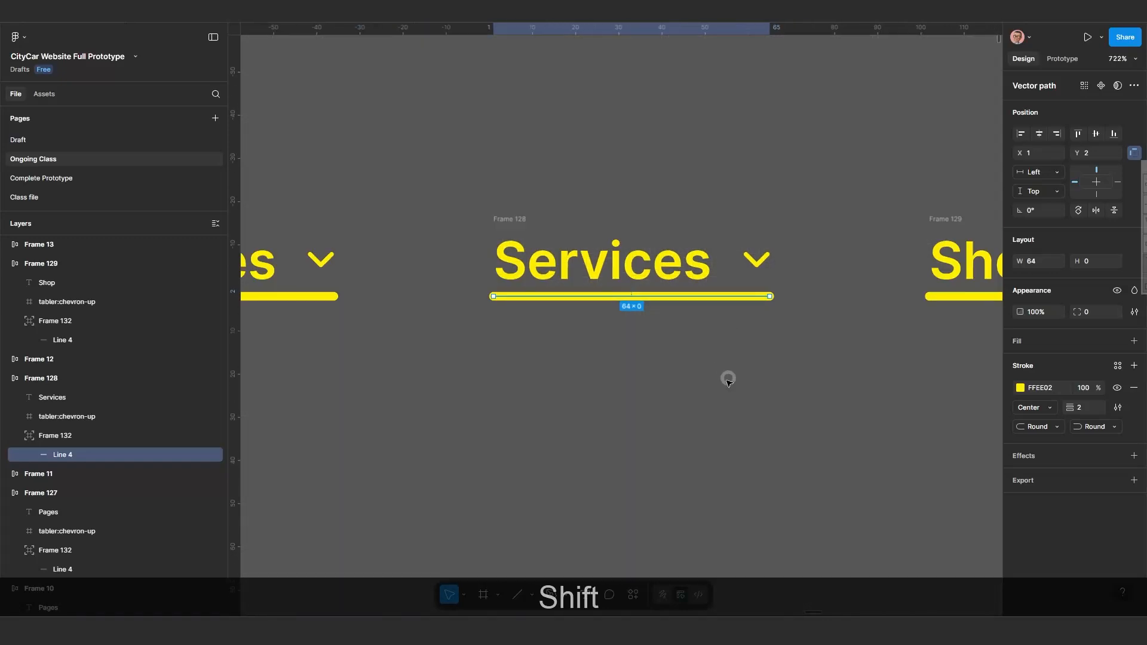
Lengthen the yellow underline beneath Contact so it spans both the word and its chevron.
{"action": "left_click", "coordinate": [728, 377]}
{"action": "scroll", "coordinate": [731, 382], "scroll_direction": "down", "scroll_amount": 2}
{"action": "scroll", "coordinate": [711, 369], "scroll_direction": "down", "scroll_amount": 3}
{"action": "left_click_drag", "start_coordinate": [775, 384], "coordinate": [817, 361]}
{"action": "scroll", "coordinate": [570, 381], "scroll_direction": "up", "scroll_amount": 4}
{"action": "left_click_drag", "start_coordinate": [571, 381], "coordinate": [594, 414]}
{"action": "scroll", "coordinate": [377, 392], "scroll_direction": "down", "scroll_amount": 3}
{"action": "scroll", "coordinate": [377, 393], "scroll_direction": "up", "scroll_amount": 1}
Copy the yellow underline from the lower Home item into all six white items of the upper row.
{"action": "left_click", "coordinate": [447, 376]}
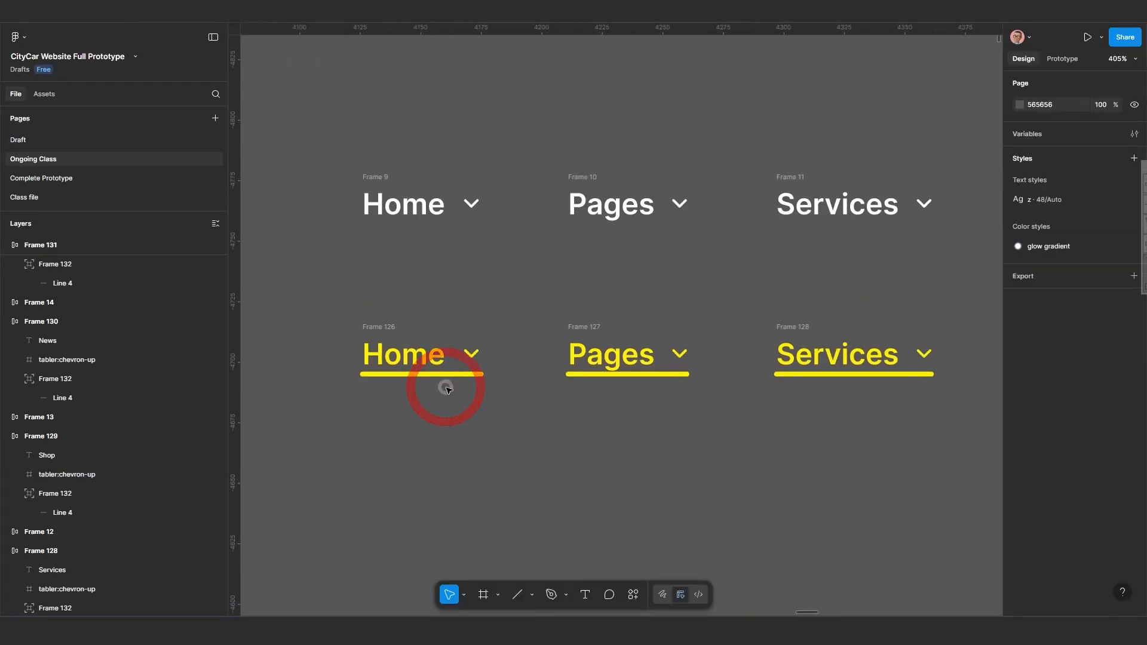
{"action": "left_click", "coordinate": [455, 375]}
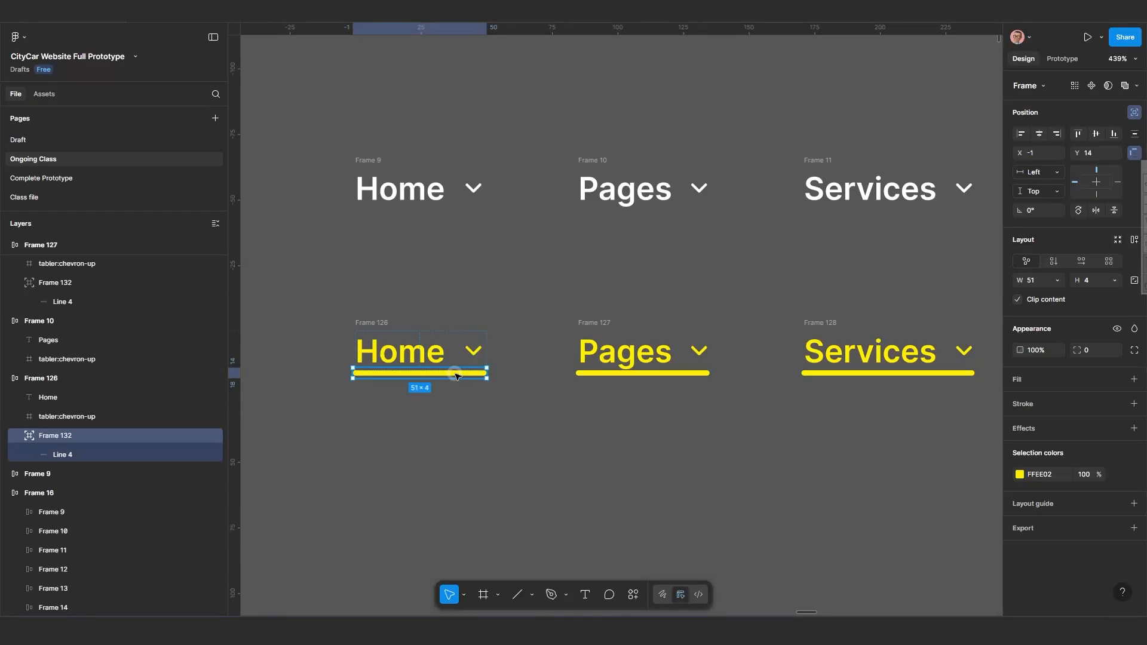
{"action": "key", "text": "ctrl+c"}
{"action": "key", "text": "ctrl+c"}
{"action": "scroll", "coordinate": [475, 397], "scroll_direction": "down", "scroll_amount": 5}
{"action": "scroll", "coordinate": [460, 352], "scroll_direction": "up", "scroll_amount": 2}
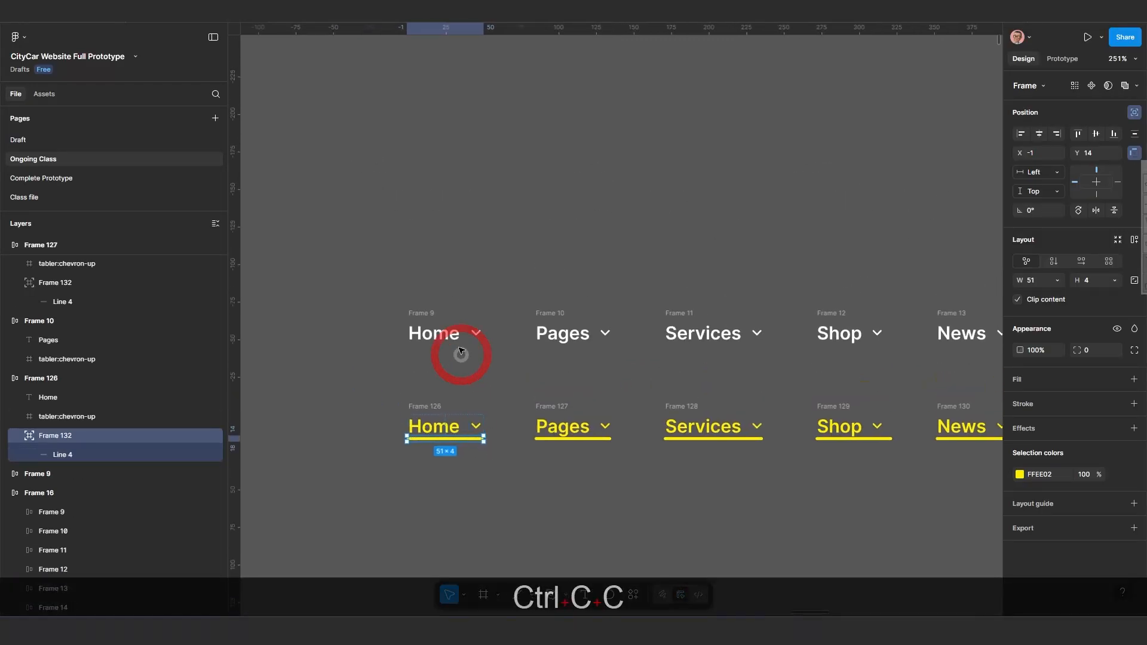
{"action": "scroll", "coordinate": [424, 318], "scroll_direction": "down", "scroll_amount": 3}
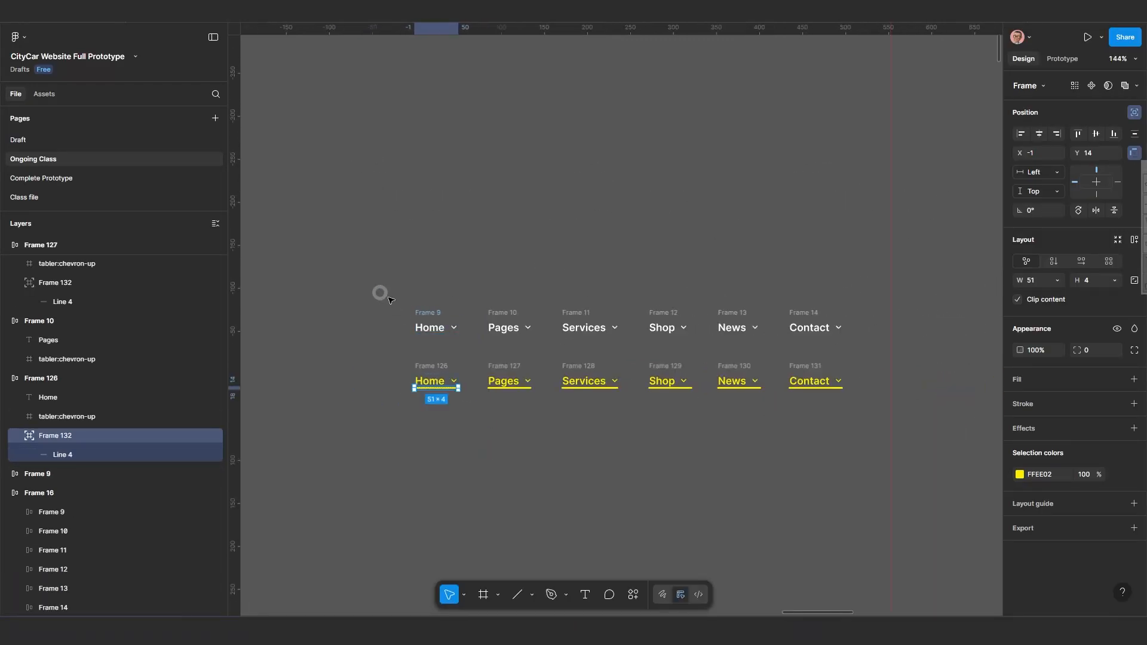
{"action": "left_click_drag", "start_coordinate": [374, 290], "coordinate": [881, 344]}
{"action": "key", "text": "ctrl"}
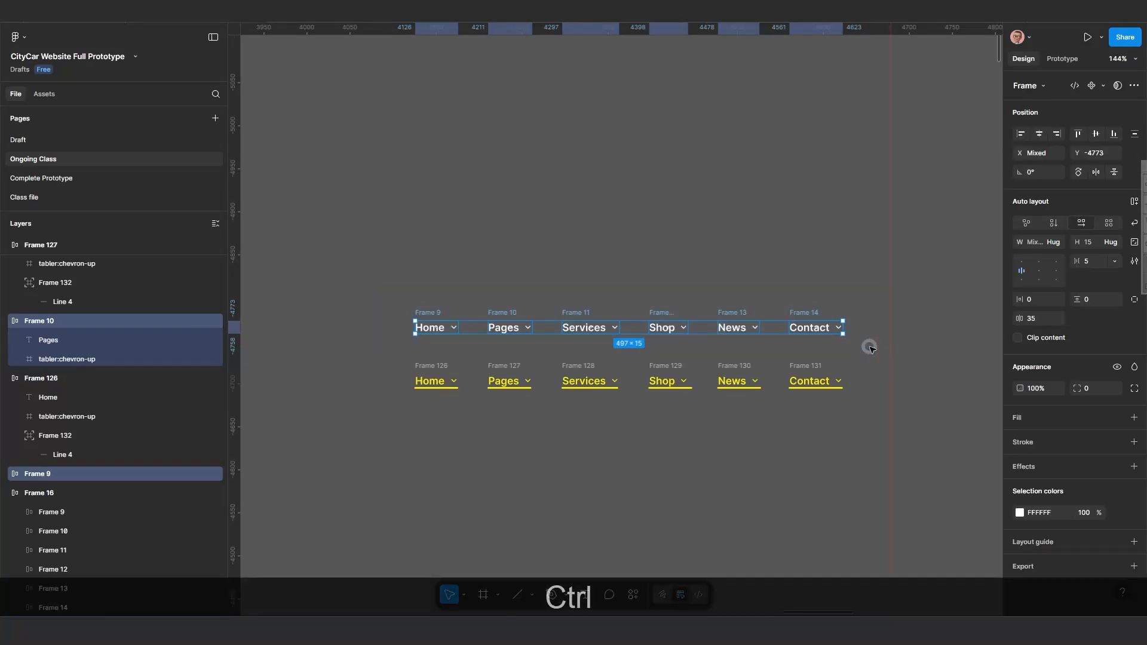
{"action": "key", "text": "ctrl+v"}
{"action": "left_click", "coordinate": [456, 358]}
Combine all twelve menu items from both rows into a single component set.
{"action": "scroll", "coordinate": [456, 358], "scroll_direction": "up", "scroll_amount": 3}
{"action": "scroll", "coordinate": [446, 376], "scroll_direction": "down", "scroll_amount": 2}
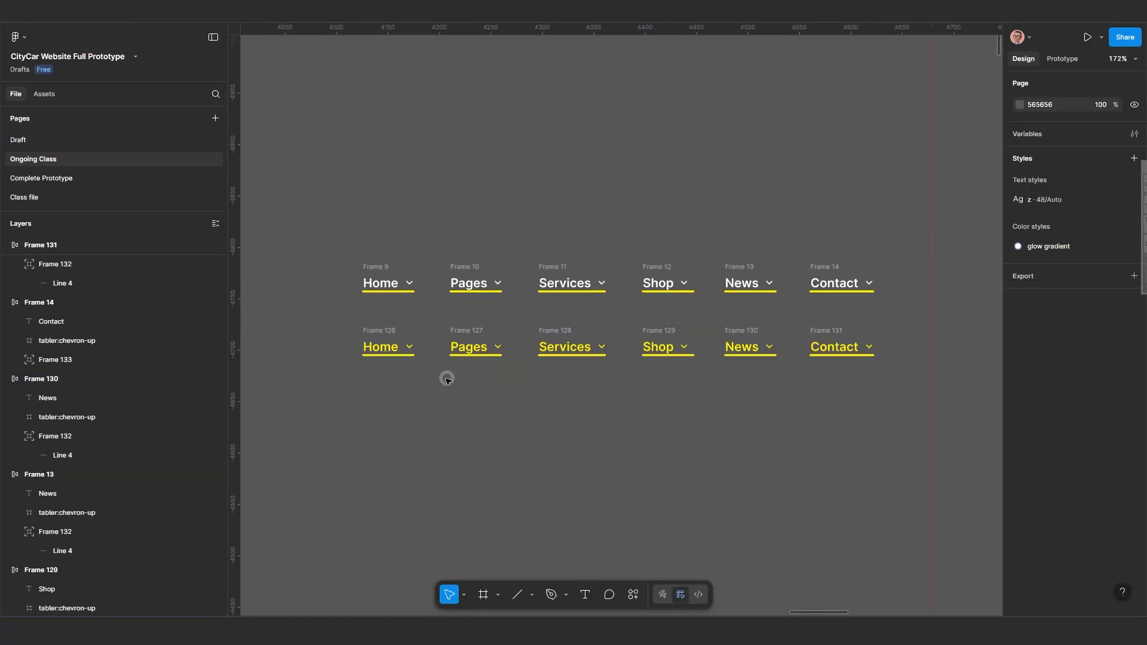
{"action": "left_click_drag", "start_coordinate": [333, 232], "coordinate": [876, 404]}
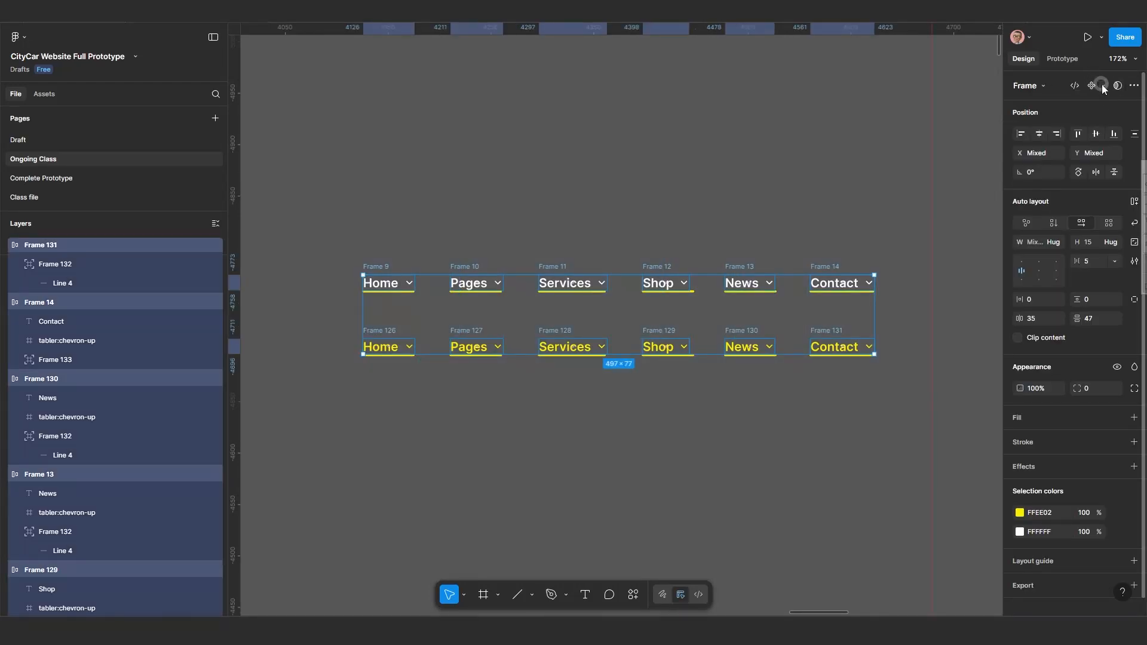
{"action": "left_click", "coordinate": [1101, 86]}
{"action": "left_click", "coordinate": [1079, 137]}
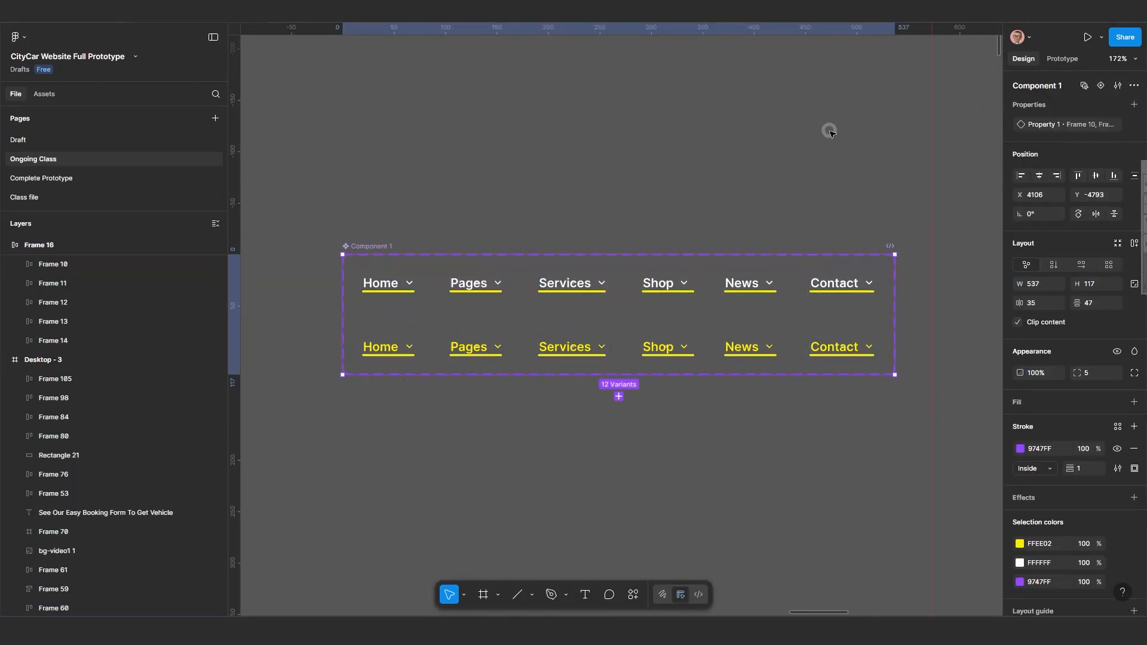
{"action": "scroll", "coordinate": [557, 429], "scroll_direction": "up", "scroll_amount": 5}
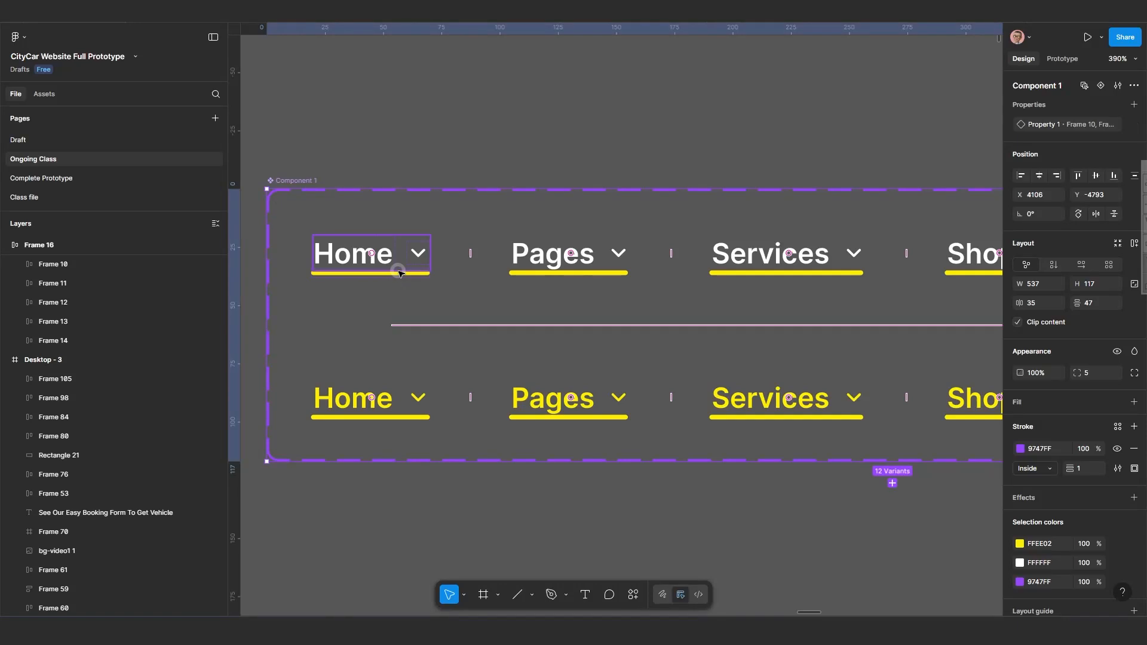
Select the yellow underline frames beneath all six white menu items in the upper row of the component set.
{"action": "left_click", "coordinate": [399, 276]}
{"action": "left_click", "coordinate": [397, 272]}
{"action": "left_click", "coordinate": [567, 272], "text": "shift"}
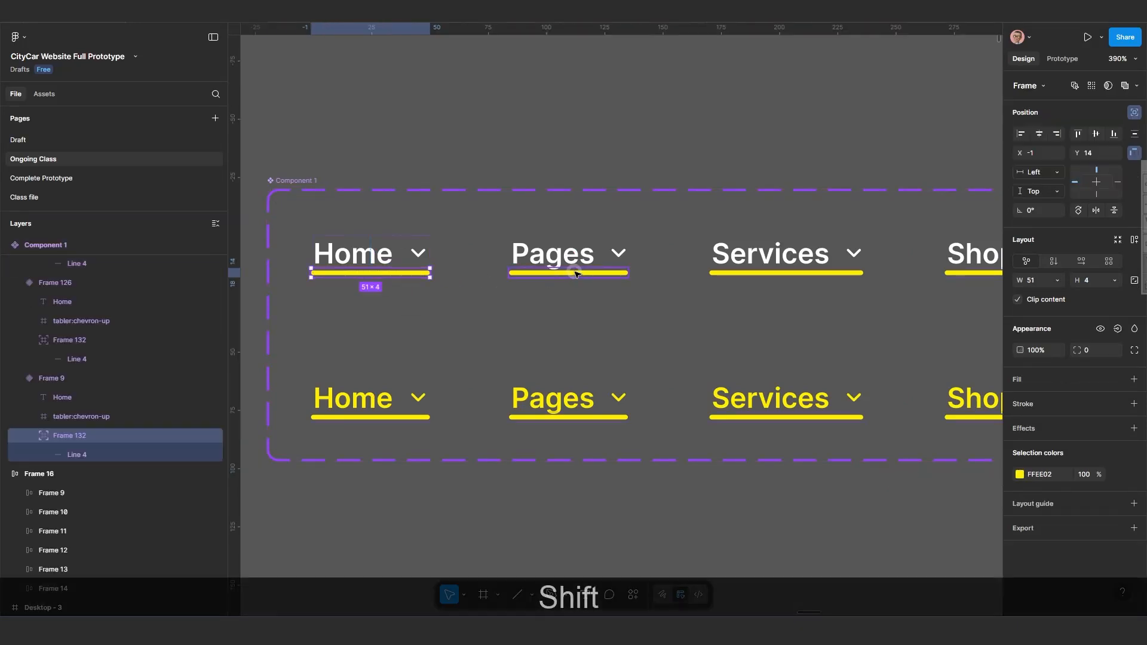
{"action": "left_click", "coordinate": [738, 276], "text": "shift"}
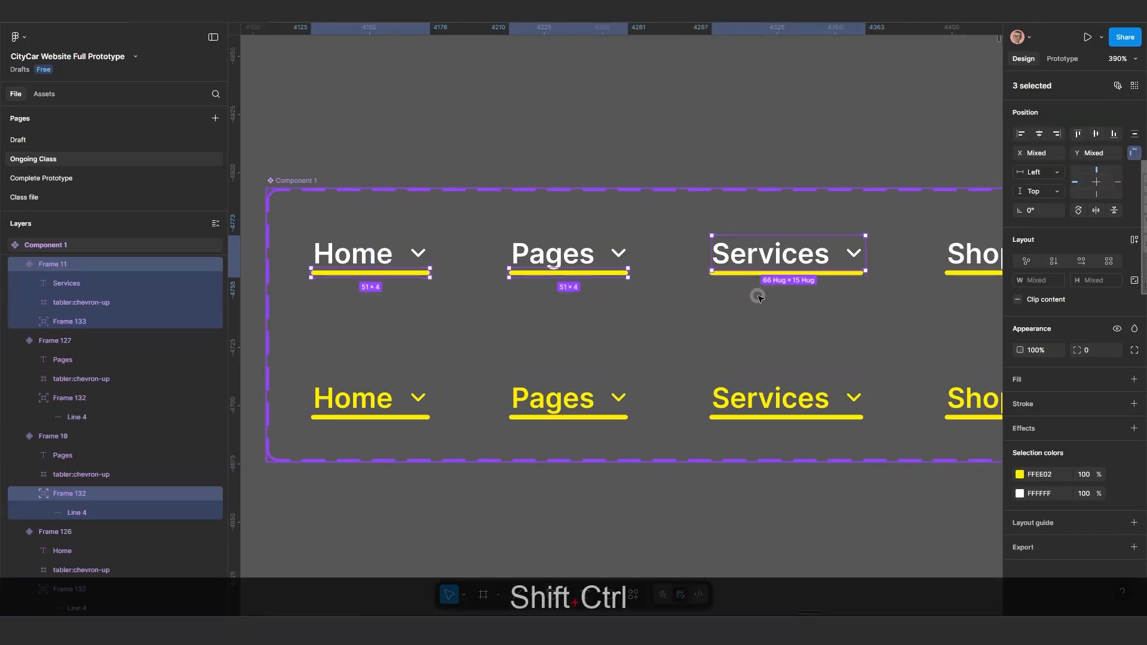
{"action": "key", "text": "ctrl+shift+z"}
{"action": "left_click", "coordinate": [756, 274], "text": "shift"}
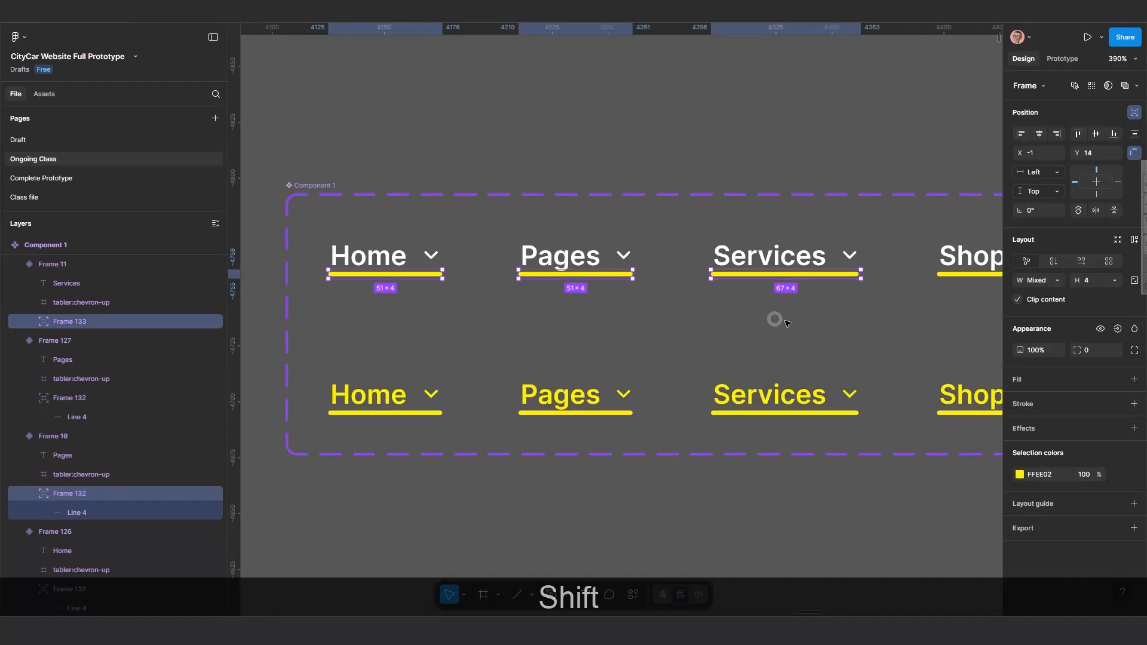
{"action": "scroll", "coordinate": [774, 318], "scroll_direction": "down", "scroll_amount": 3}
{"action": "scroll", "coordinate": [597, 320], "scroll_direction": "left", "scroll_amount": 3}
{"action": "scroll", "coordinate": [747, 325], "scroll_direction": "up", "scroll_amount": 5}
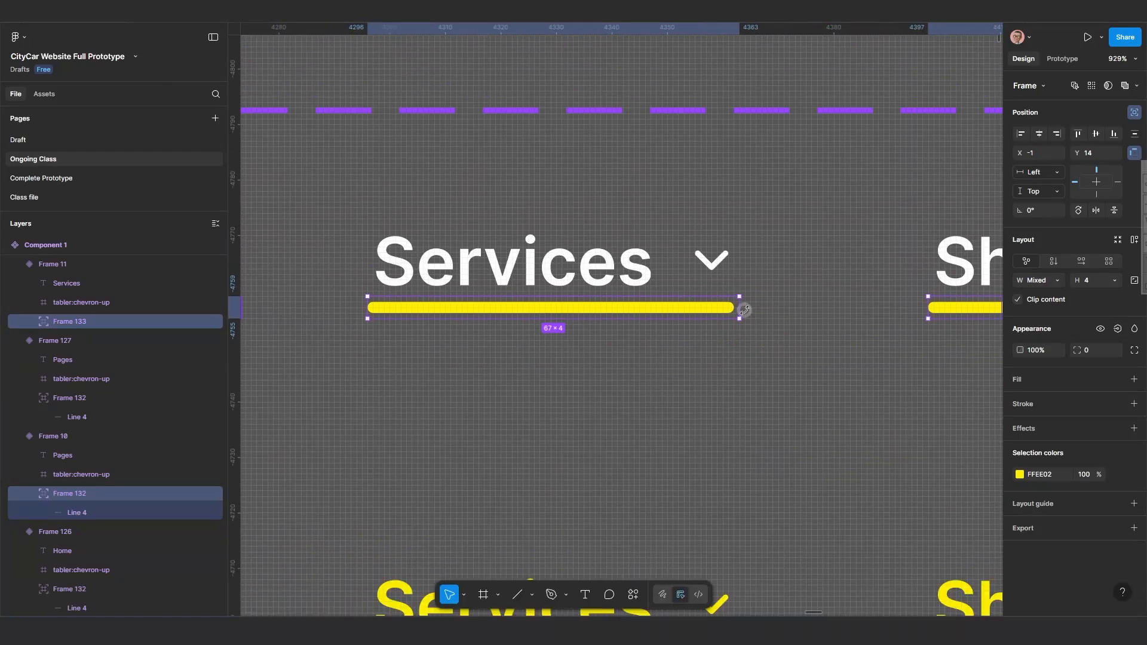
Try shrinking the selected underline frames to 3 wide about their centres, and undo the resize.
{"action": "left_click_drag", "start_coordinate": [732, 309], "coordinate": [561, 309]}
{"action": "scroll", "coordinate": [581, 359], "scroll_direction": "down", "scroll_amount": 3}
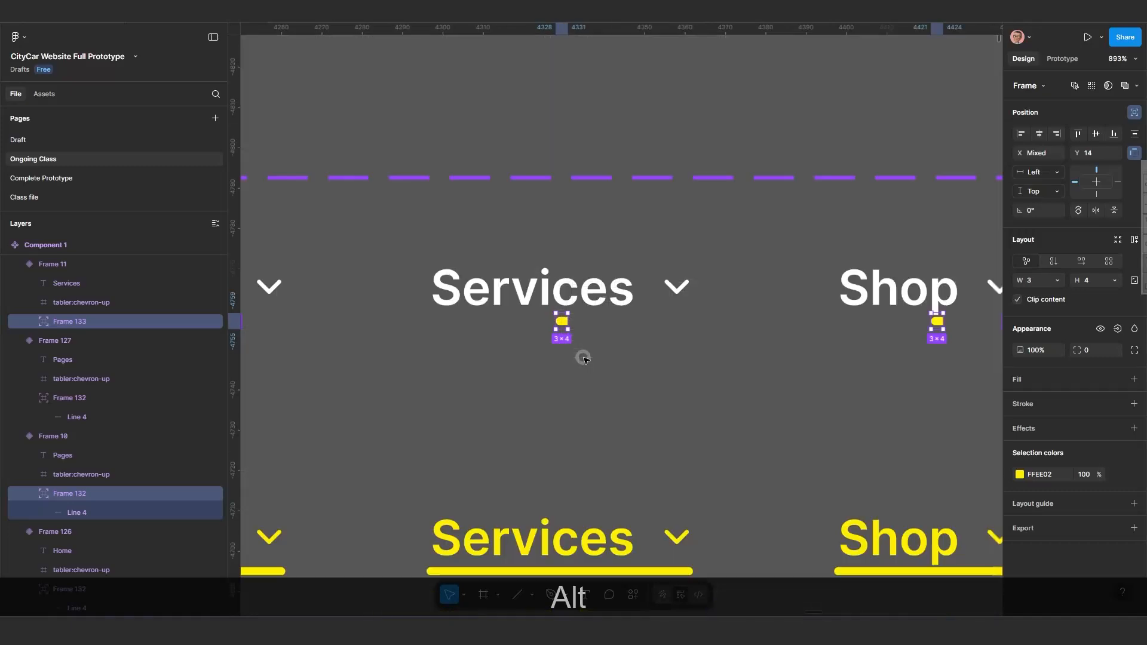
{"action": "scroll", "coordinate": [797, 405], "scroll_direction": "up", "scroll_amount": 3}
{"action": "key", "text": "ctrl"}
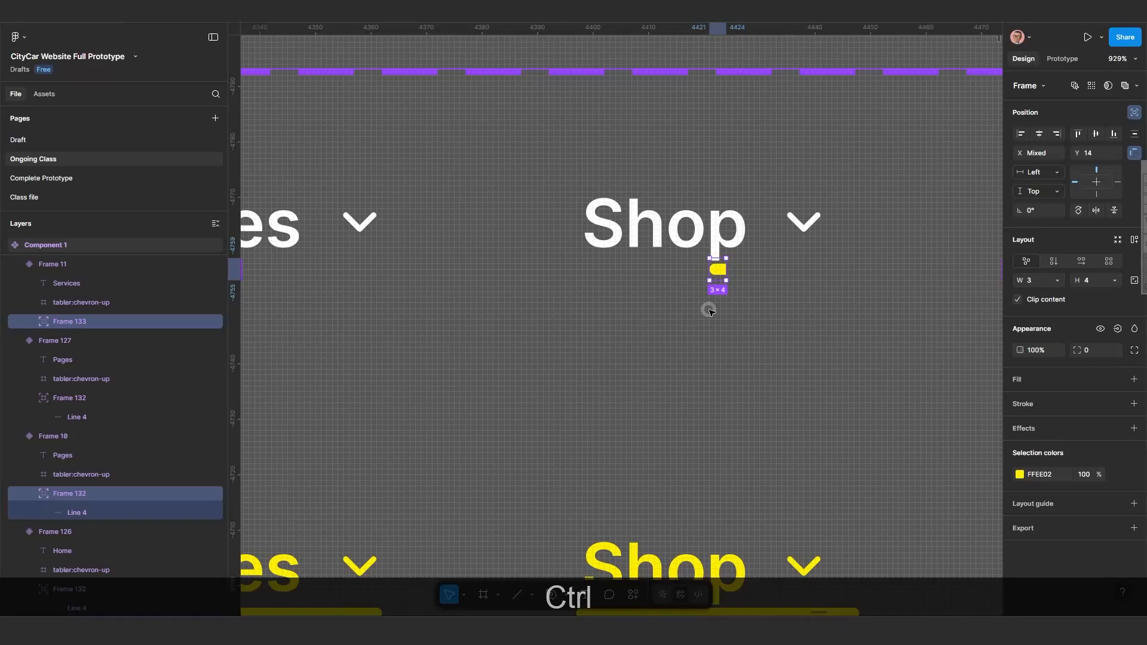
{"action": "key", "text": "ctrl+z"}
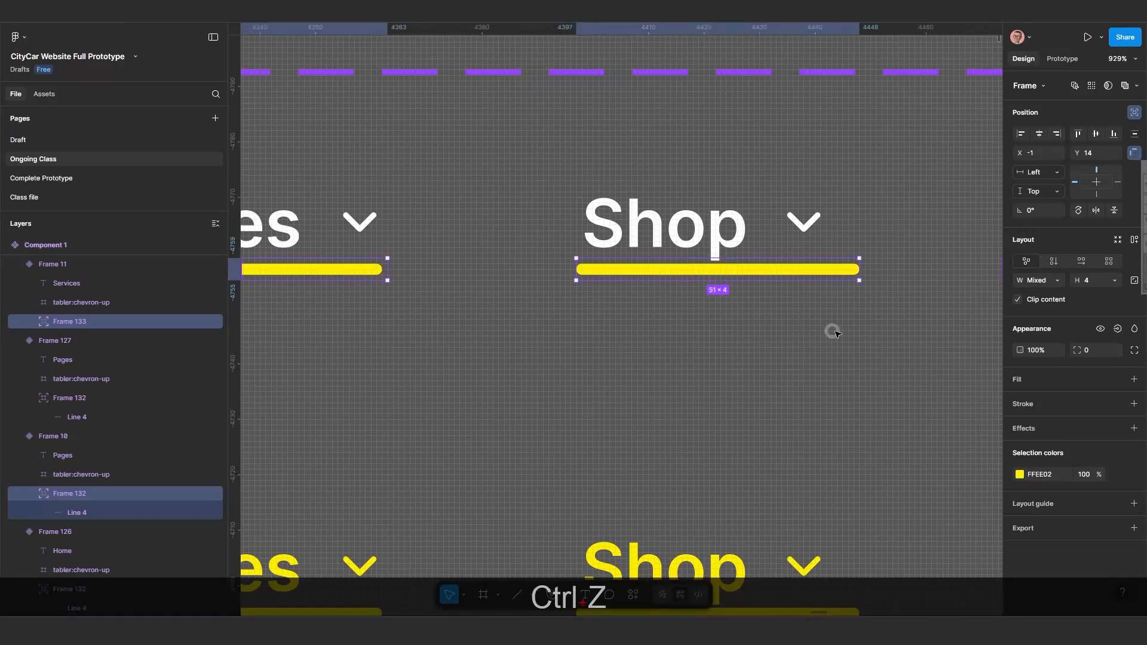
Shrink the selected white-row underline frames symmetrically to 3 wide, keeping Clip content enabled.
{"action": "scroll", "coordinate": [908, 327], "scroll_direction": "down", "scroll_amount": 1}
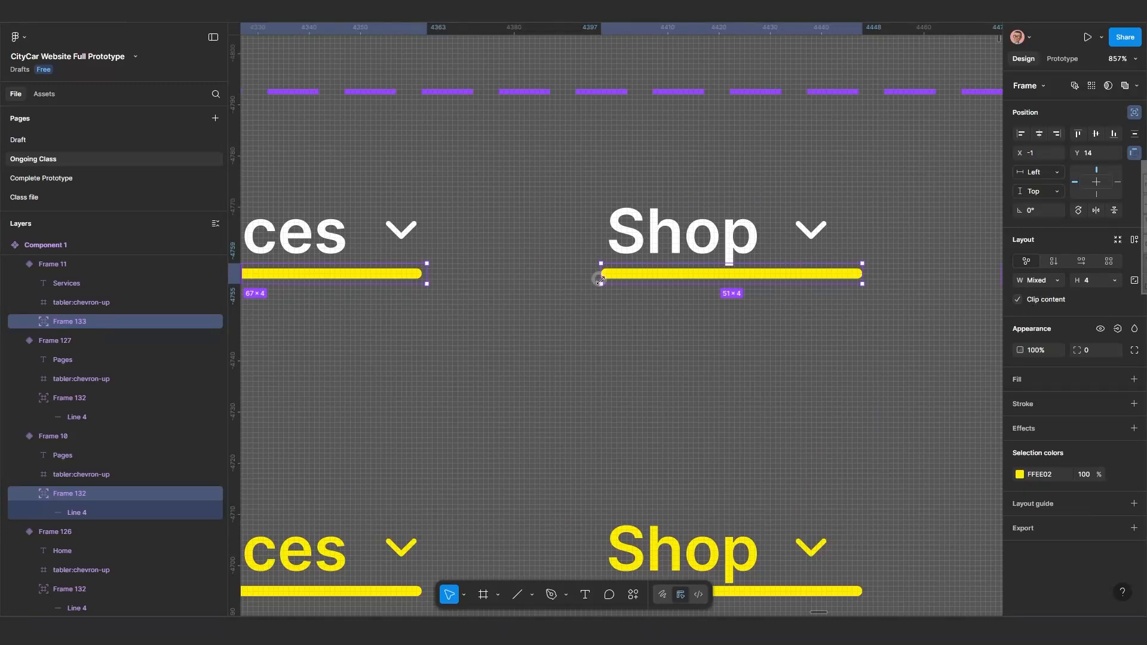
{"action": "left_click", "coordinate": [1016, 299]}
{"action": "left_click", "coordinate": [1018, 300]}
{"action": "key", "text": "alt"}
{"action": "left_click_drag", "start_coordinate": [839, 278], "coordinate": [741, 276]}
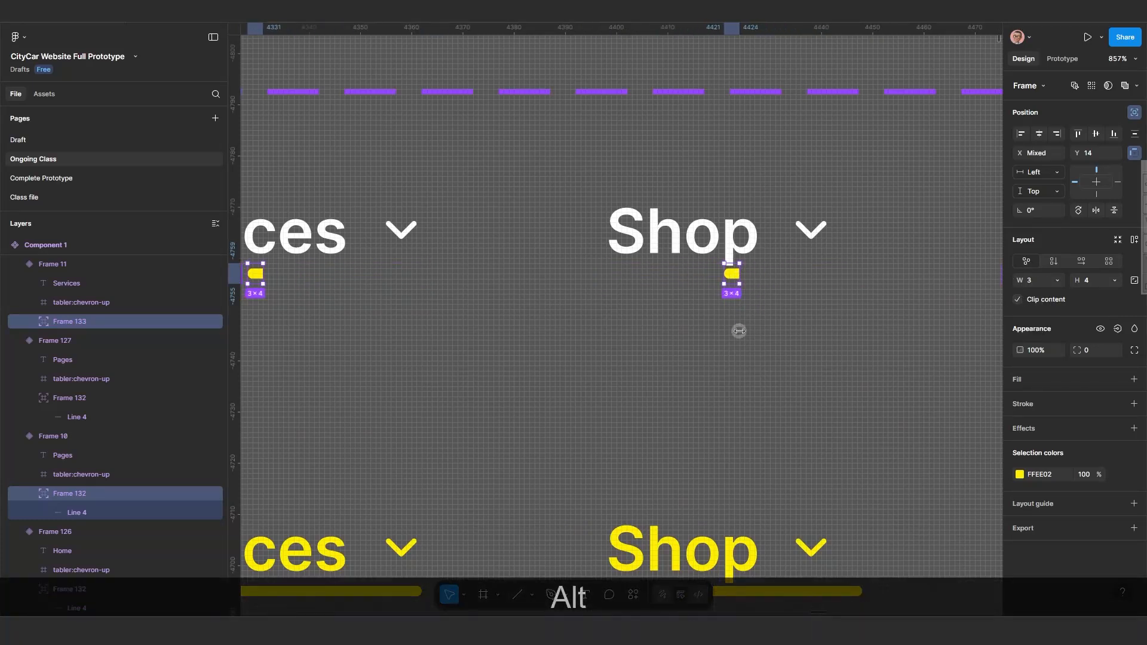
Set the opacity of the shrunken underline frames in the white row to 0 and deselect them.
{"action": "scroll", "coordinate": [738, 333], "scroll_direction": "down", "scroll_amount": 3}
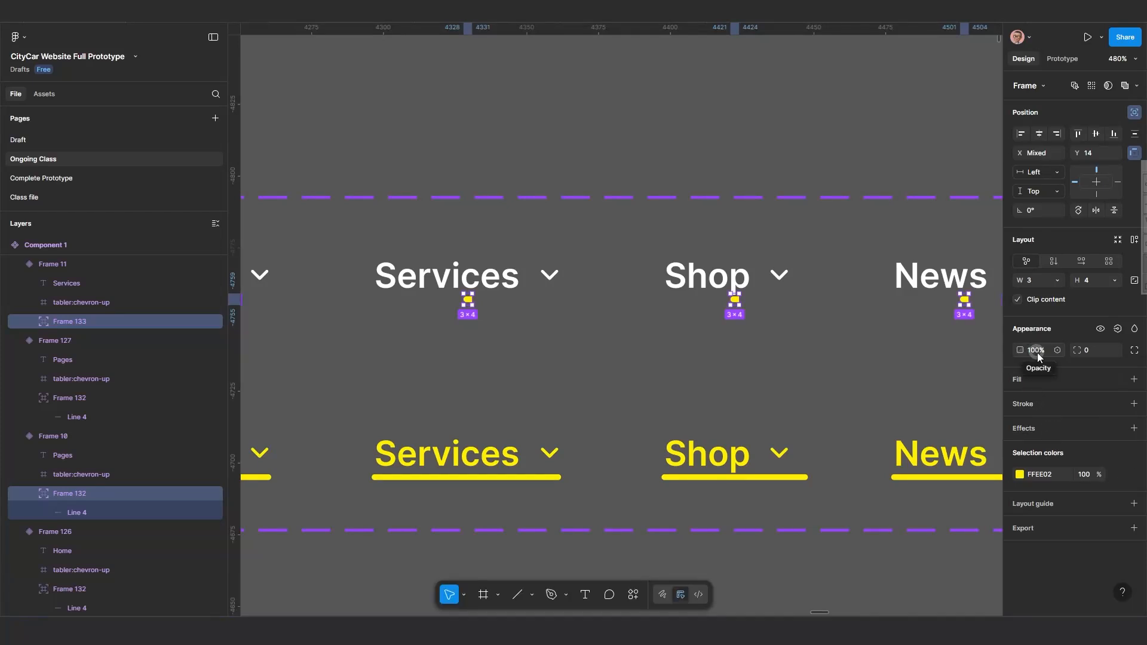
{"action": "type", "text": "0"}
{"action": "key", "text": "Return"}
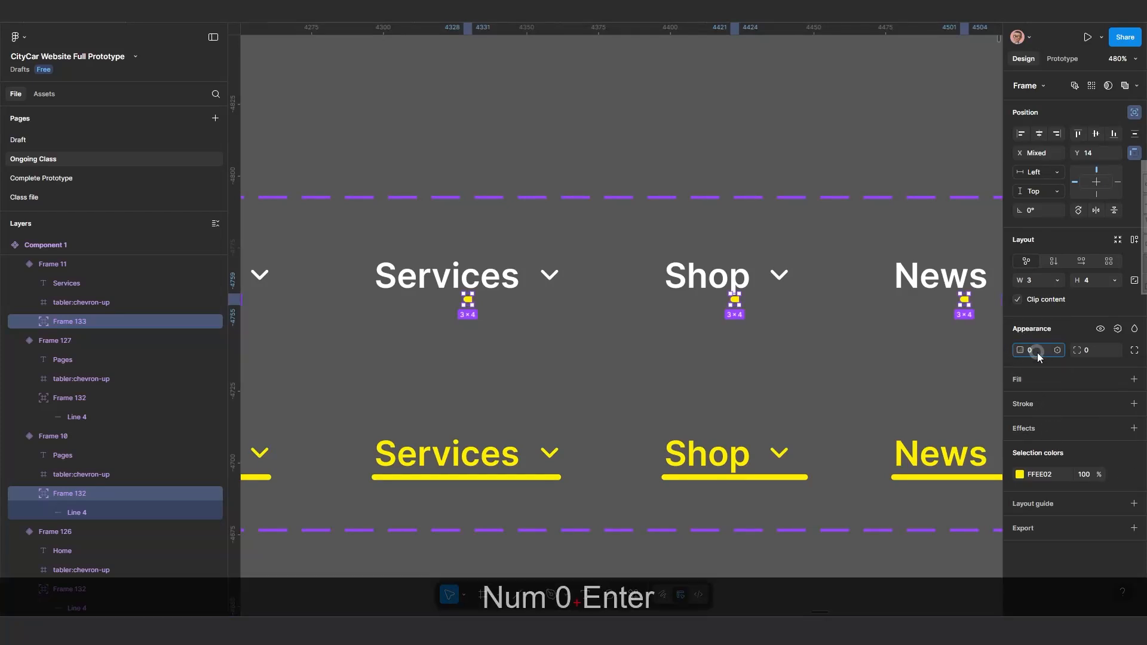
{"action": "left_click", "coordinate": [601, 363]}
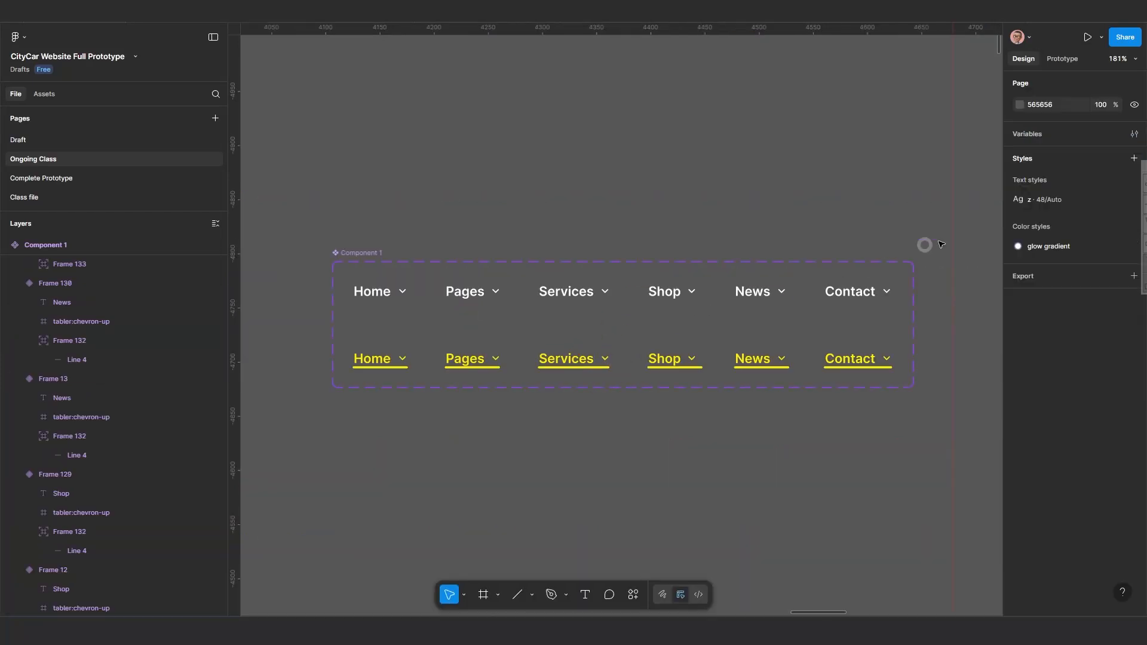
Prototype the white Home item to change to its yellow variant While hovering, using Smart animate with the Quick curve.
{"action": "left_click", "coordinate": [1060, 60]}
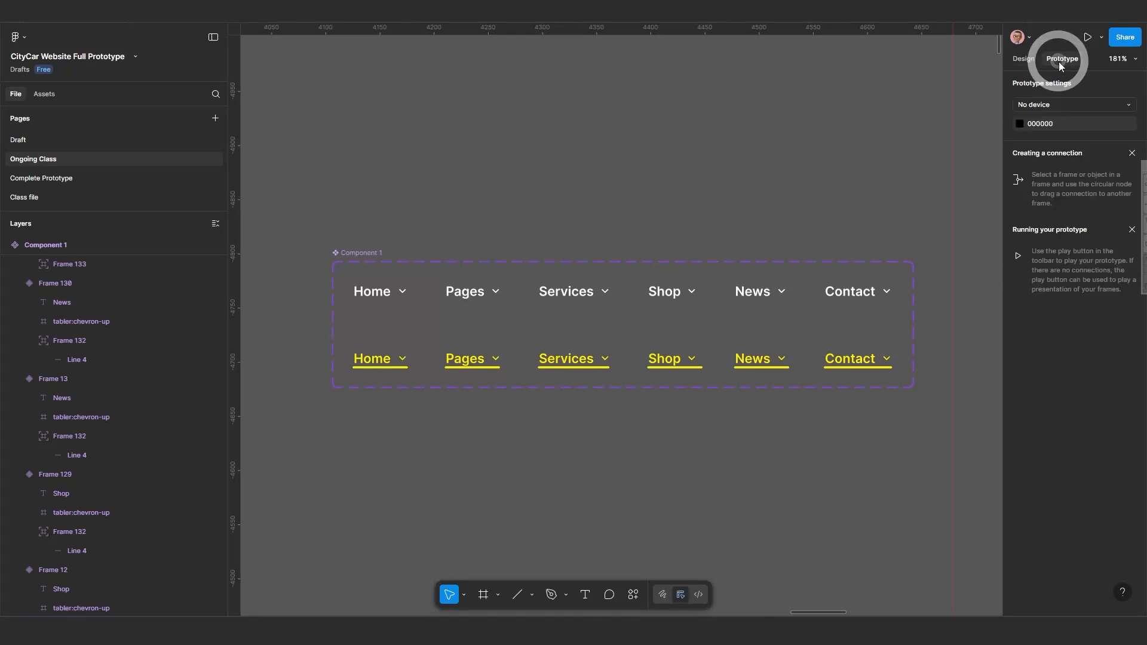
{"action": "scroll", "coordinate": [442, 325], "scroll_direction": "up", "scroll_amount": 3}
{"action": "left_click", "coordinate": [386, 283]}
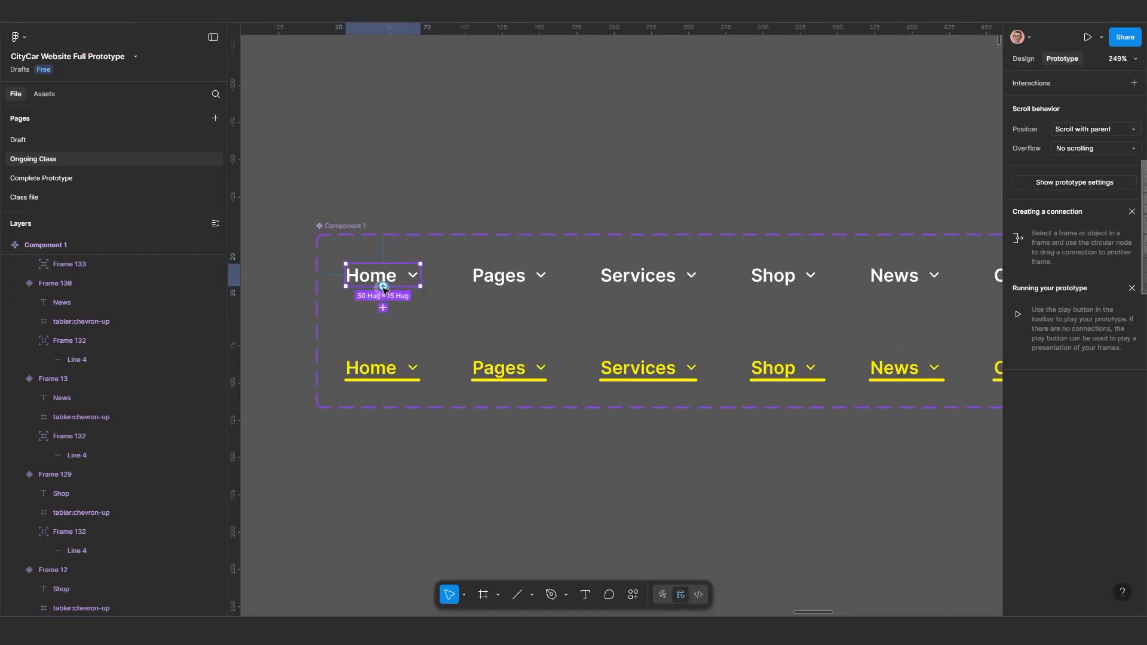
{"action": "left_click_drag", "start_coordinate": [442, 391], "coordinate": [440, 393]}
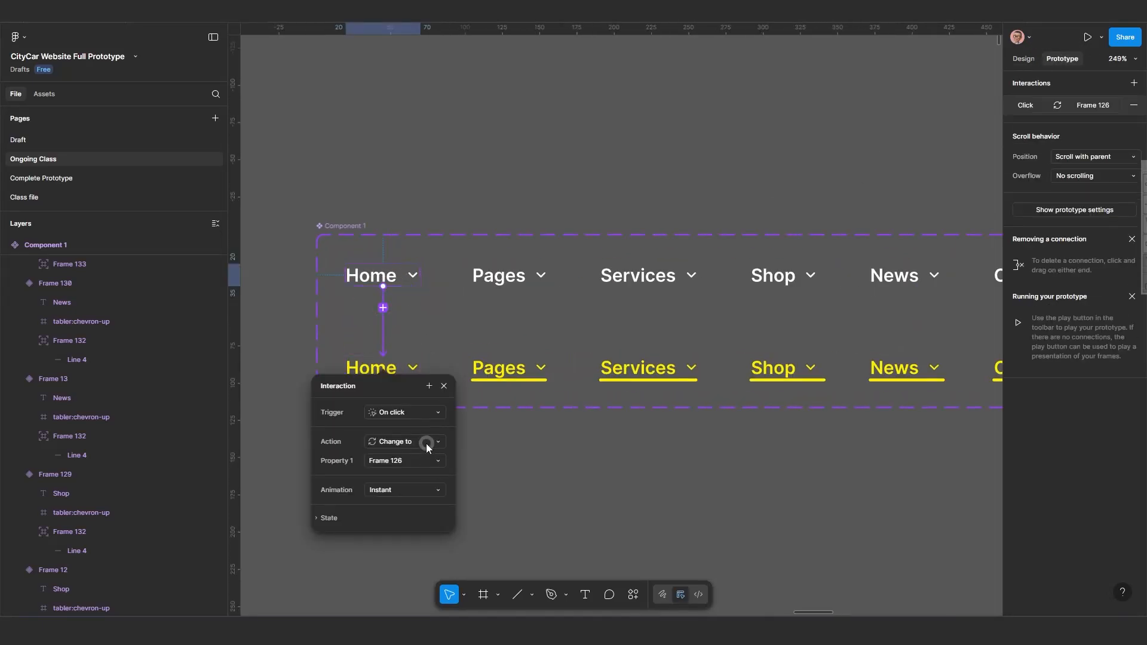
{"action": "left_click", "coordinate": [406, 413]}
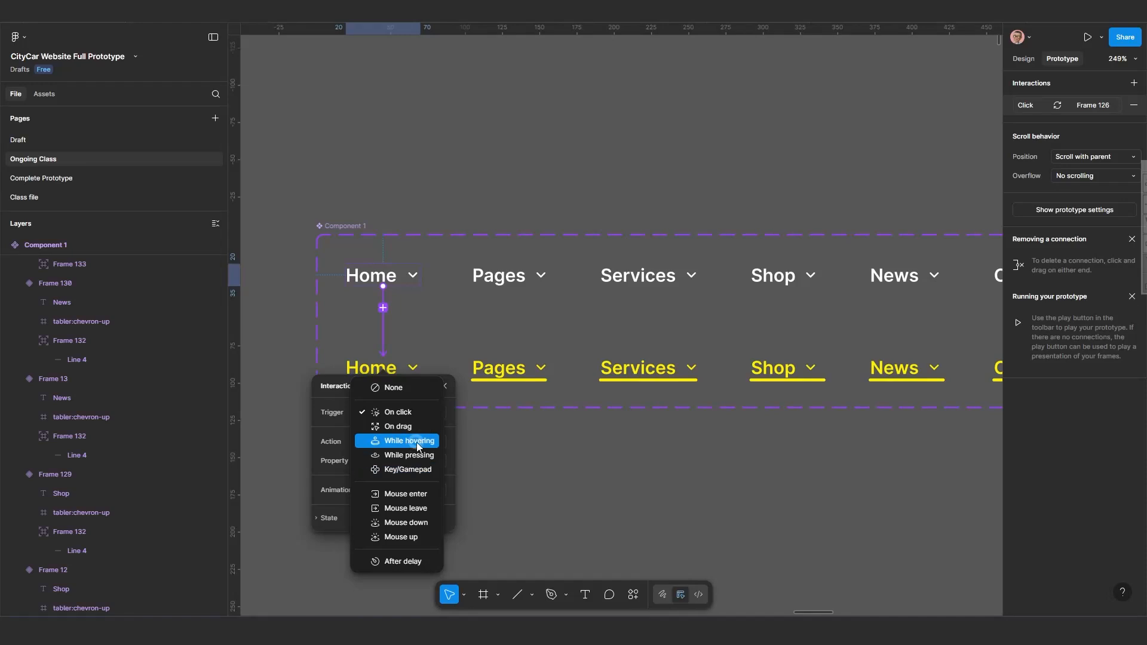
{"action": "left_click", "coordinate": [409, 441]}
{"action": "left_click", "coordinate": [392, 499]}
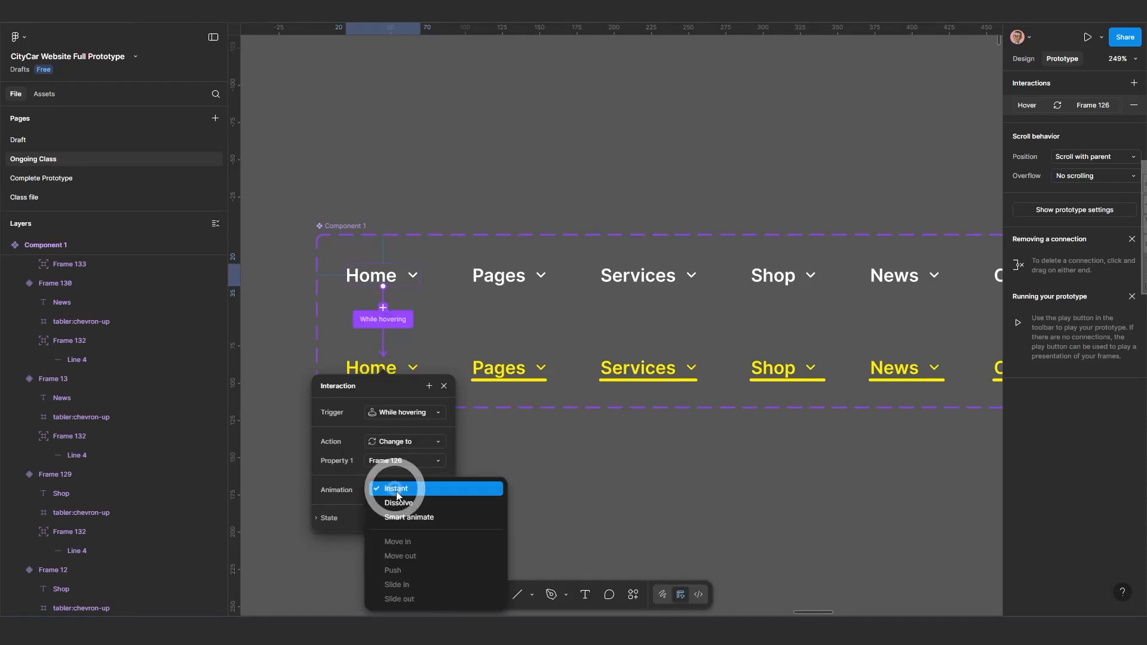
{"action": "left_click", "coordinate": [419, 518]}
{"action": "left_click", "coordinate": [540, 449]}
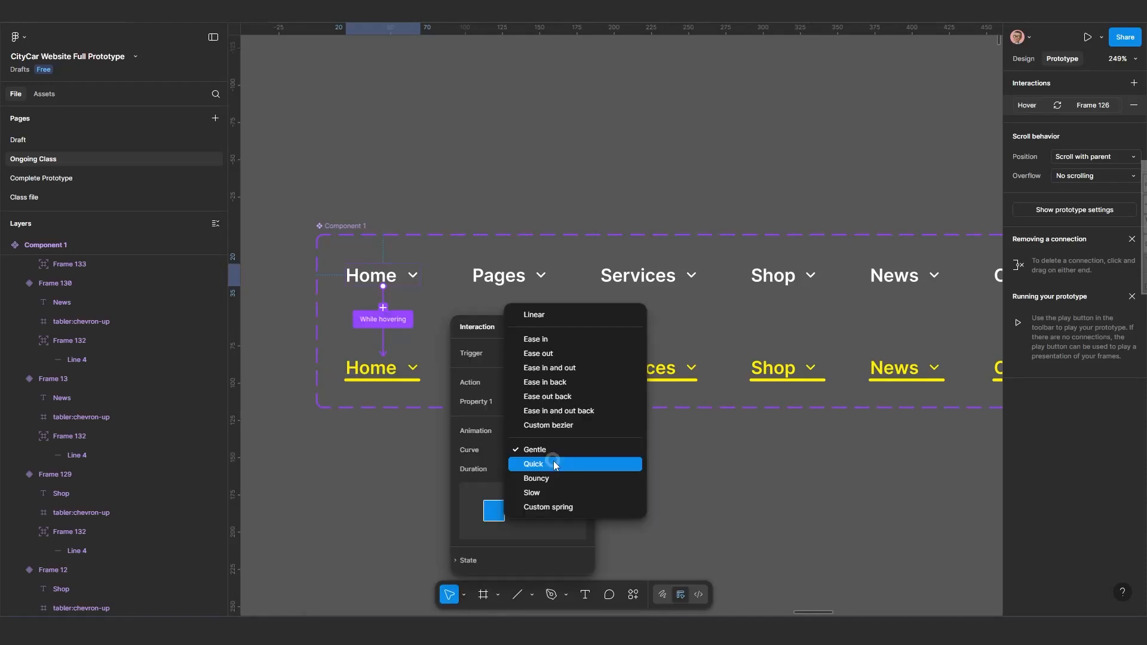
{"action": "left_click", "coordinate": [552, 464]}
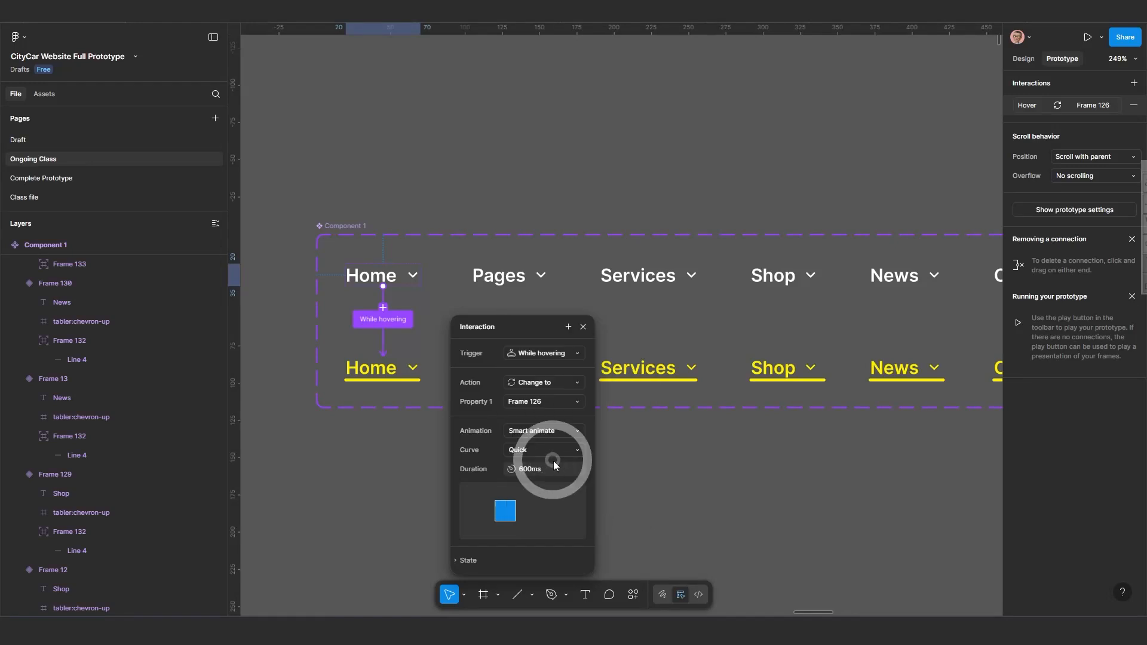
Connect the white Pages item to its yellow variant with a While hovering trigger and Quick Smart animate.
{"action": "left_click", "coordinate": [504, 276]}
{"action": "left_click_drag", "start_coordinate": [510, 308], "coordinate": [511, 369]}
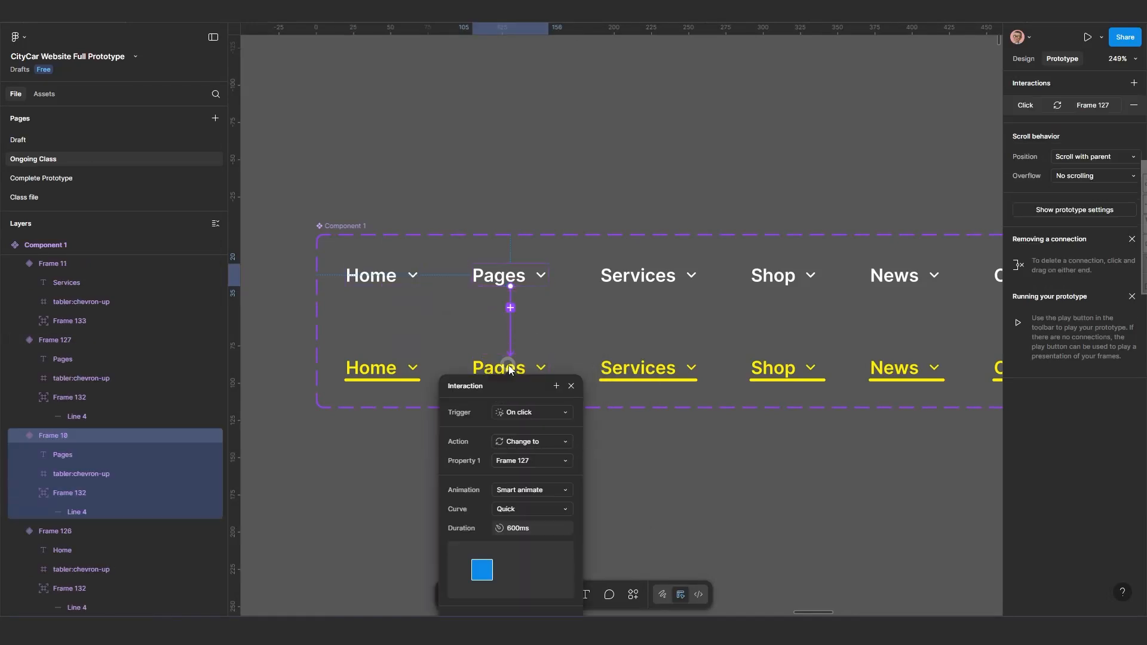
{"action": "left_click", "coordinate": [518, 413]}
{"action": "left_click", "coordinate": [537, 439]}
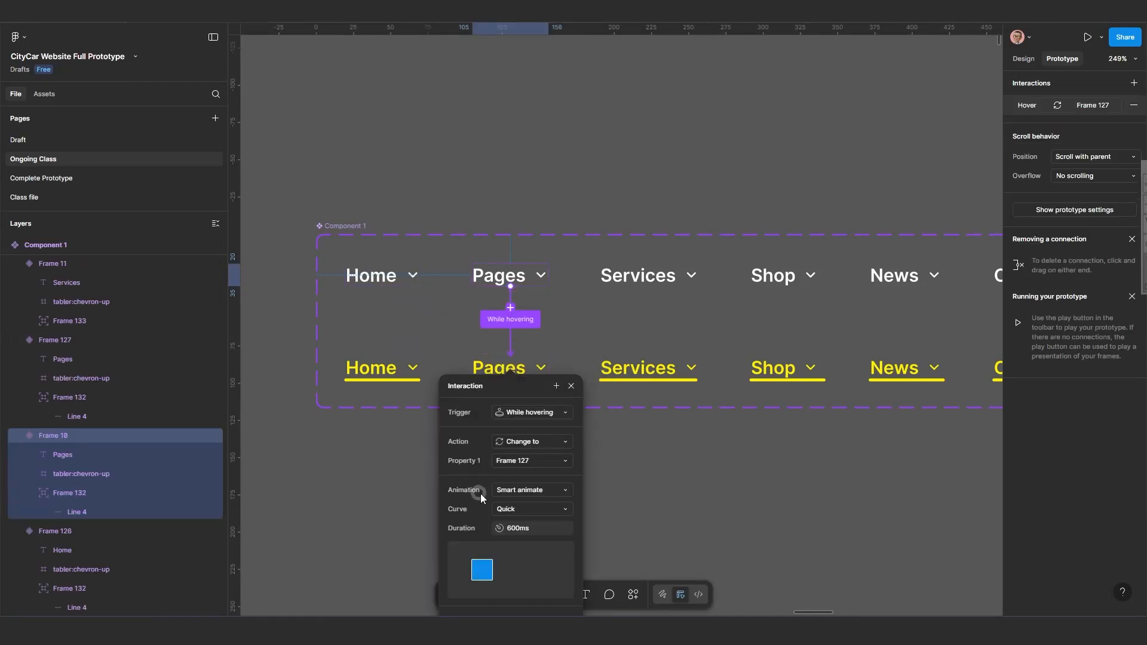
{"action": "left_click", "coordinate": [570, 387]}
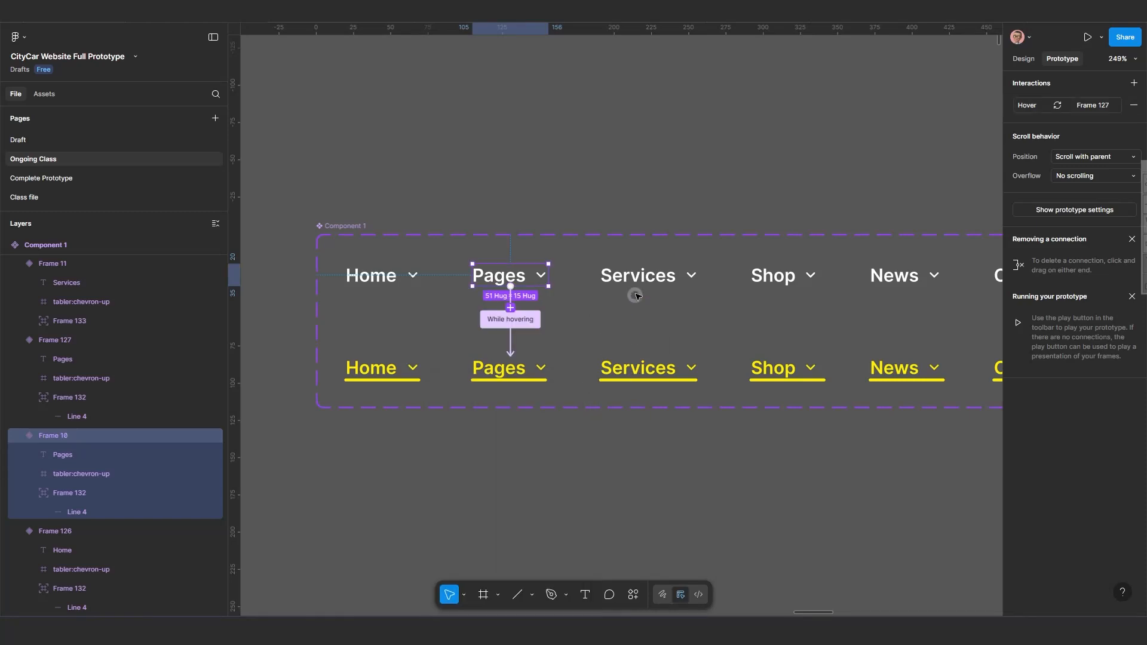
Connect the white Services item to its yellow variant with a While hovering trigger and Quick Smart animate.
{"action": "left_click", "coordinate": [638, 276]}
{"action": "left_click_drag", "start_coordinate": [649, 308], "coordinate": [649, 367]}
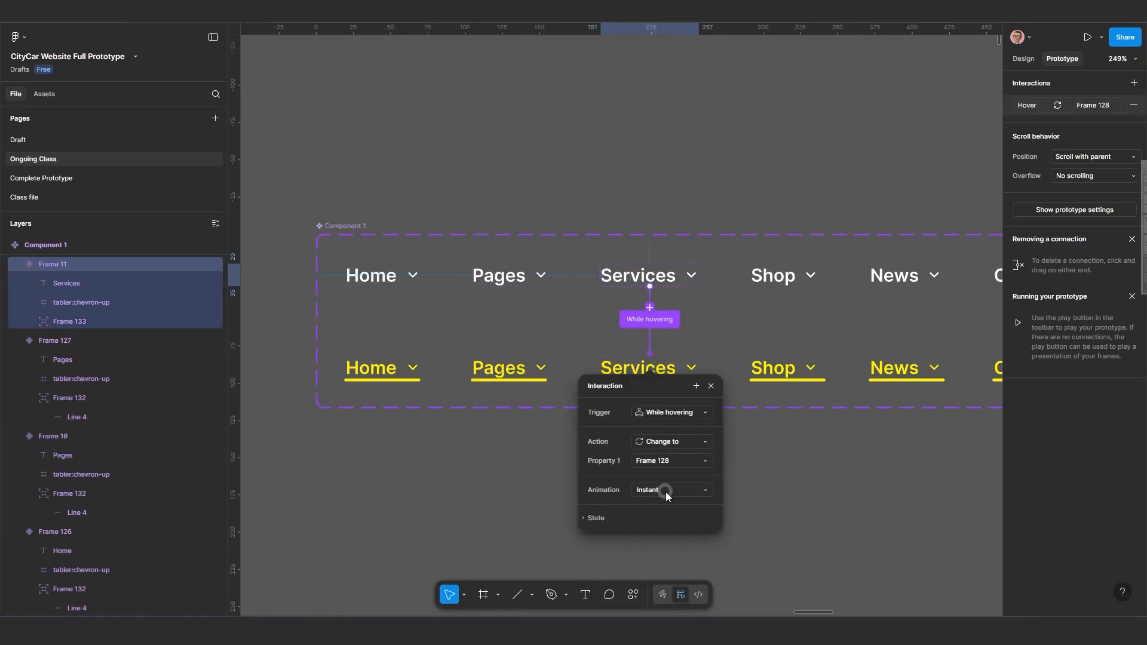
{"action": "key", "text": "Escape"}
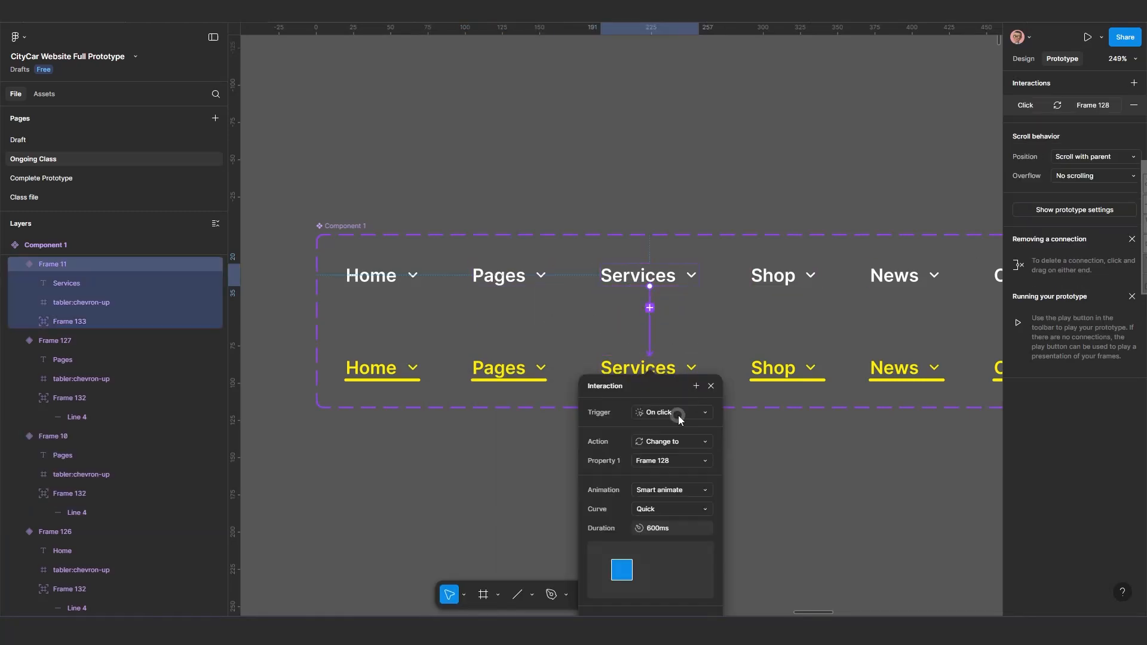
{"action": "left_click", "coordinate": [679, 412]}
{"action": "left_click", "coordinate": [657, 448]}
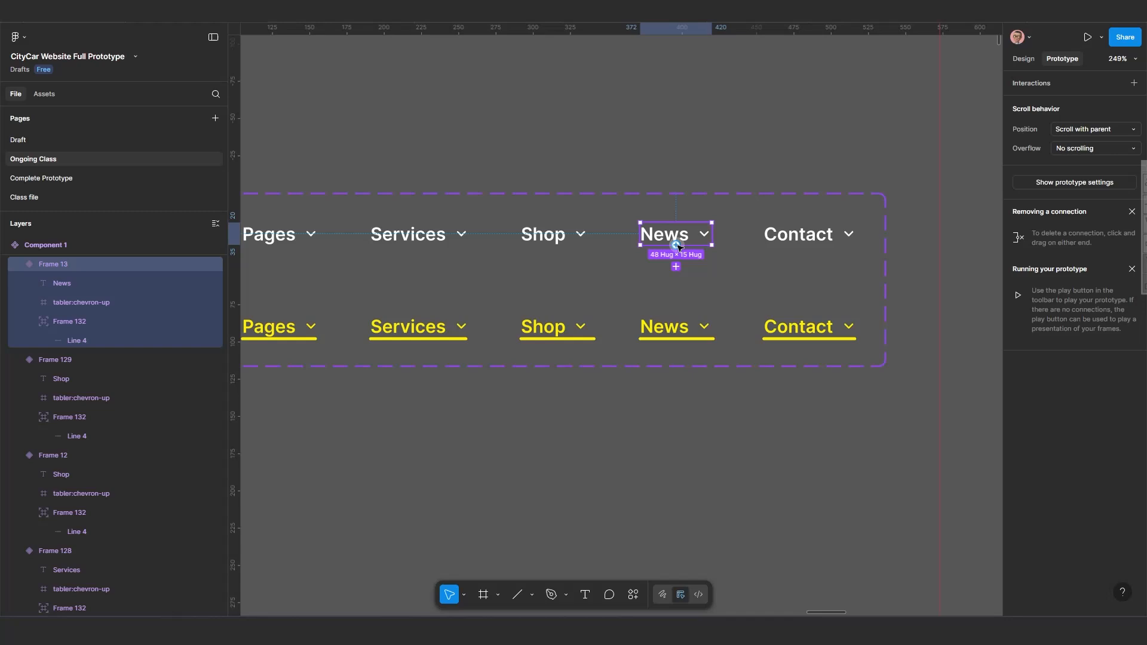
Connect the white News and Contact items to their yellow variants, each with a While hovering trigger.
{"action": "left_click_drag", "start_coordinate": [676, 246], "coordinate": [676, 327]}
{"action": "left_click", "coordinate": [687, 371]}
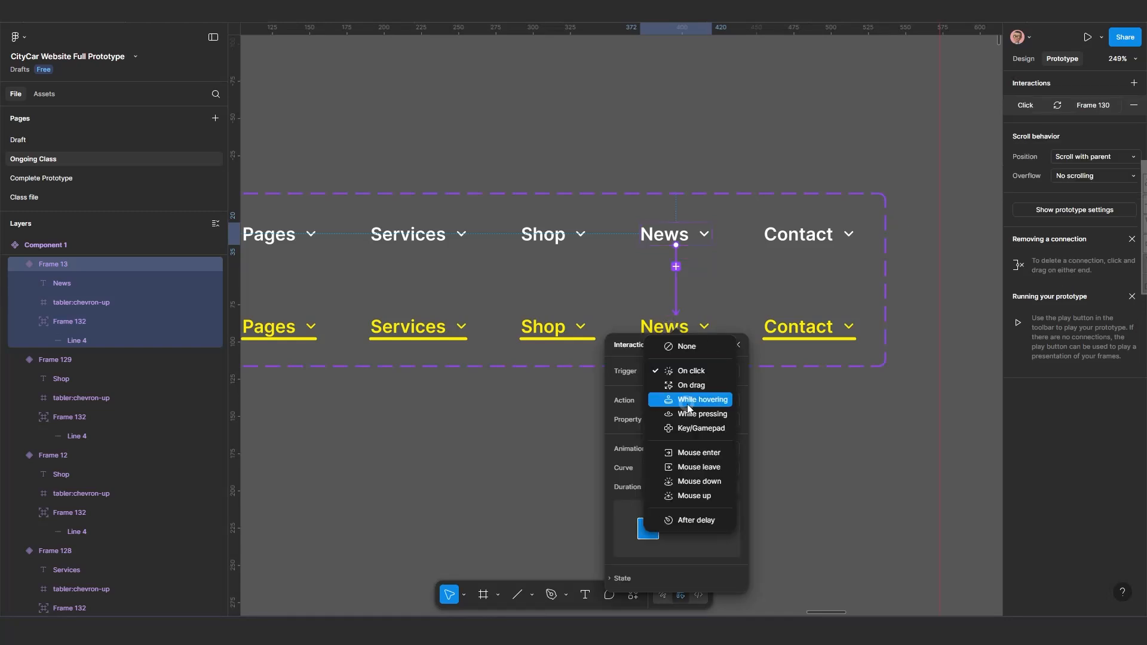
{"action": "left_click", "coordinate": [687, 401]}
{"action": "left_click", "coordinate": [803, 236]}
{"action": "left_click_drag", "start_coordinate": [810, 245], "coordinate": [810, 326]}
{"action": "left_click", "coordinate": [824, 371]}
{"action": "left_click", "coordinate": [827, 399]}
{"action": "left_click", "coordinate": [718, 426]}
Check the While hovering connections between the white and yellow variants across the whole component set.
{"action": "scroll", "coordinate": [719, 425], "scroll_direction": "down", "scroll_amount": 5}
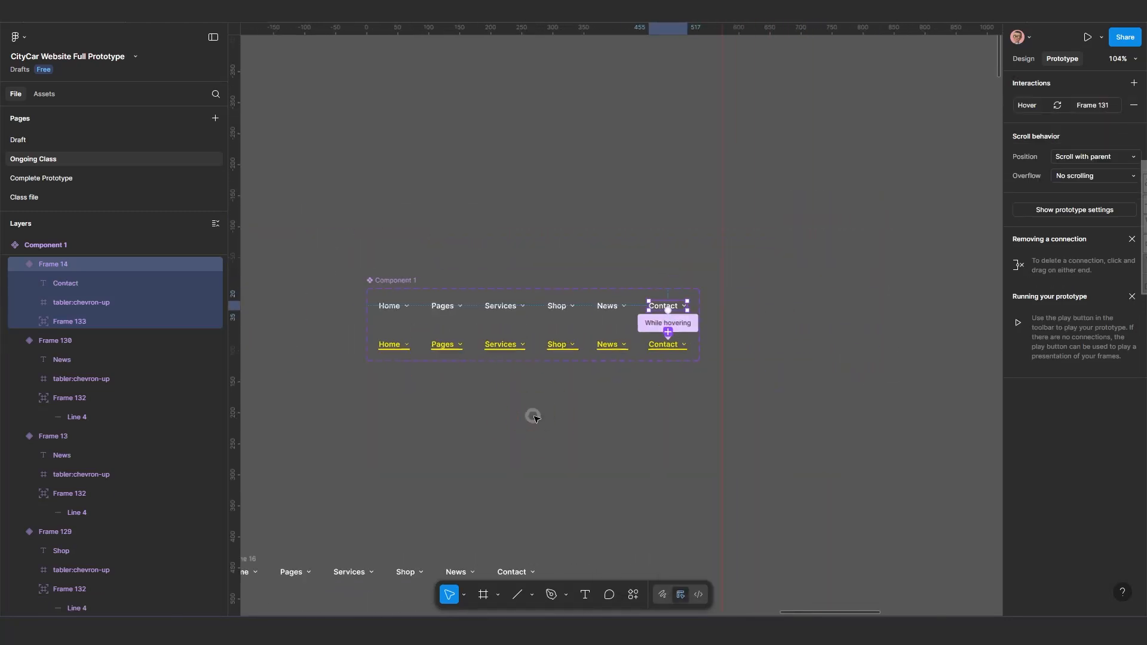
{"action": "left_click", "coordinate": [535, 419]}
{"action": "scroll", "coordinate": [534, 420], "scroll_direction": "up", "scroll_amount": 2}
{"action": "scroll", "coordinate": [505, 392], "scroll_direction": "down", "scroll_amount": 2}
{"action": "scroll", "coordinate": [524, 440], "scroll_direction": "down", "scroll_amount": 5}
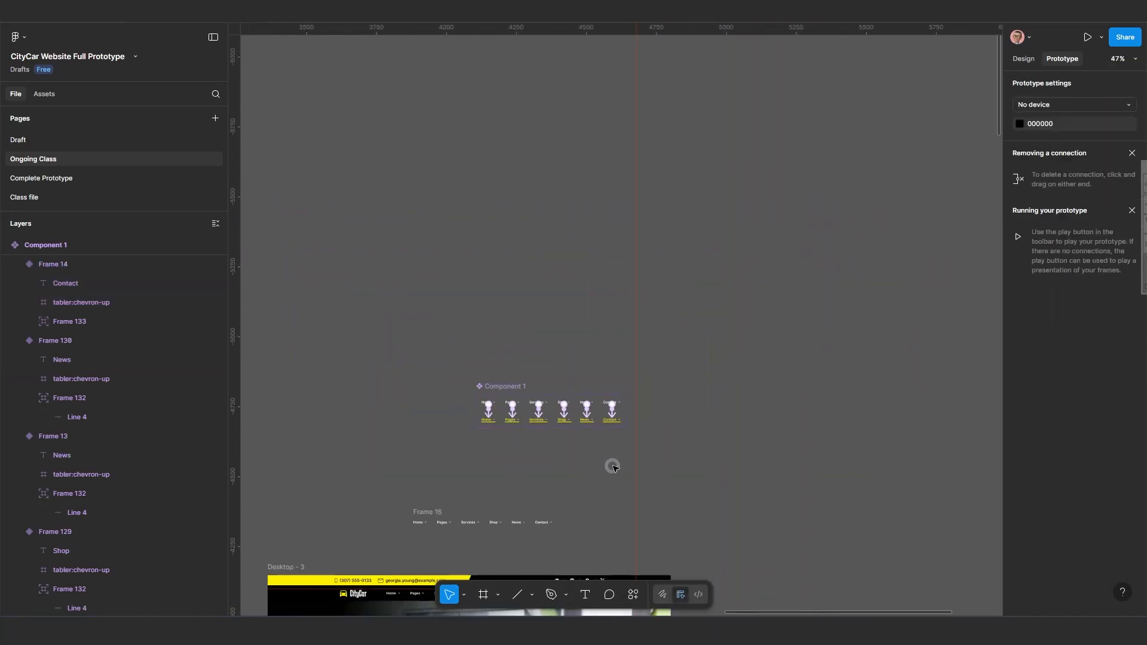
{"action": "scroll", "coordinate": [540, 436], "scroll_direction": "up", "scroll_amount": 3}
{"action": "scroll", "coordinate": [476, 381], "scroll_direction": "up", "scroll_amount": 5}
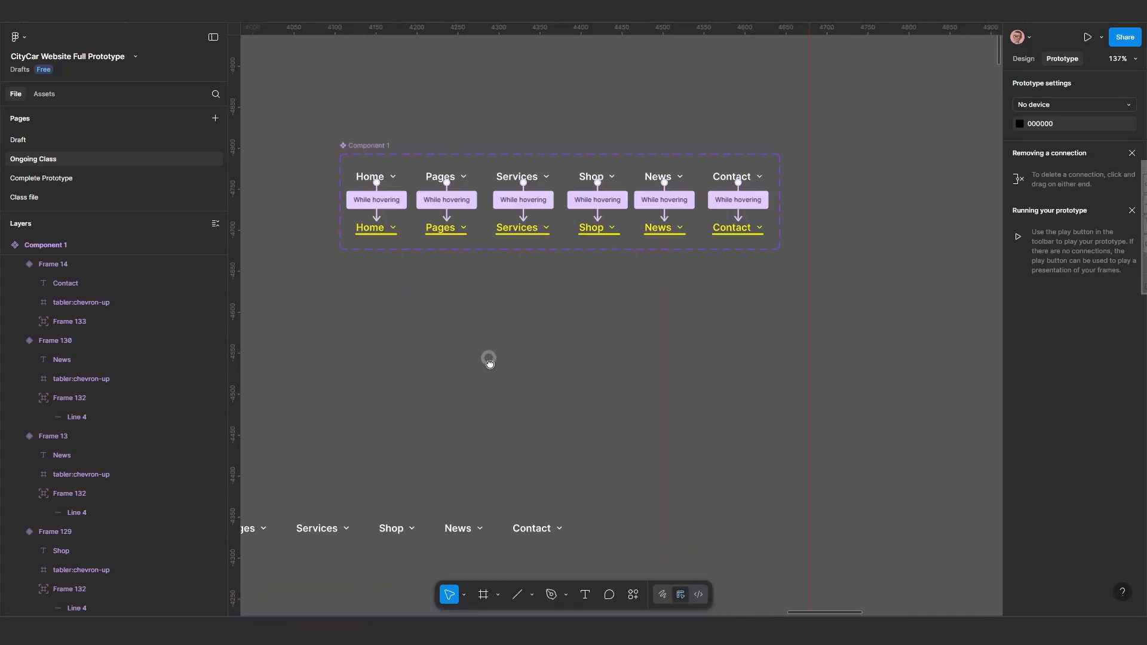
Copy the white Home variant from the upper row of the component set.
{"action": "left_click", "coordinate": [413, 273]}
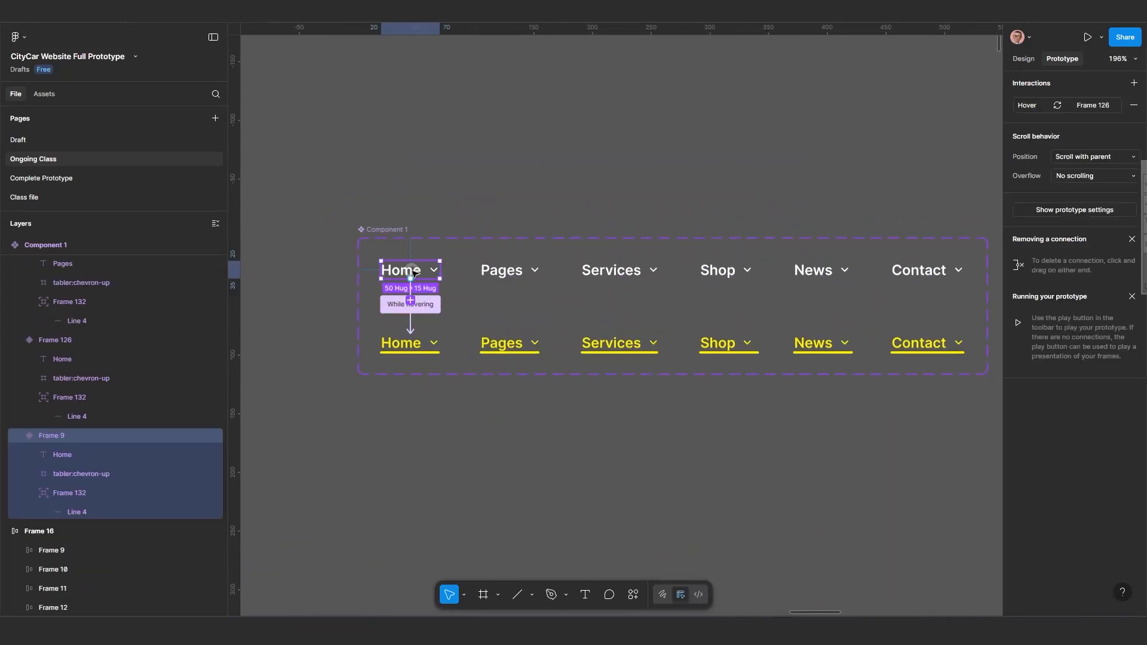
{"action": "key", "text": "ctrl+c"}
{"action": "key", "text": "ctrl+c"}
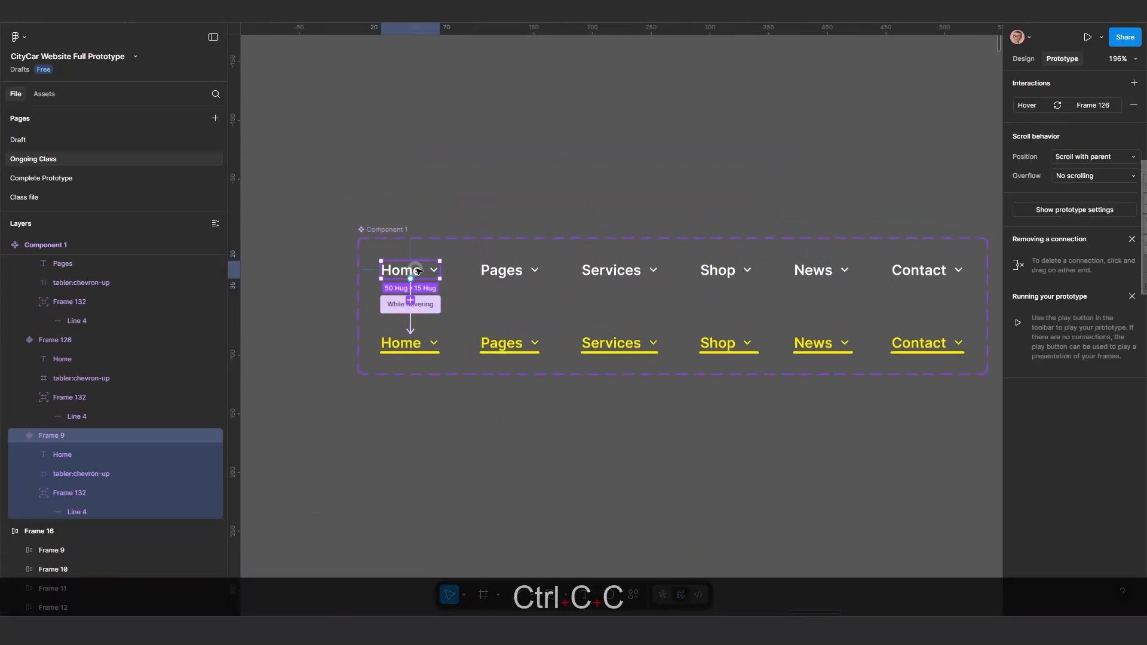
{"action": "scroll", "coordinate": [448, 296], "scroll_direction": "down", "scroll_amount": 5}
{"action": "scroll", "coordinate": [382, 251], "scroll_direction": "up", "scroll_amount": 5}
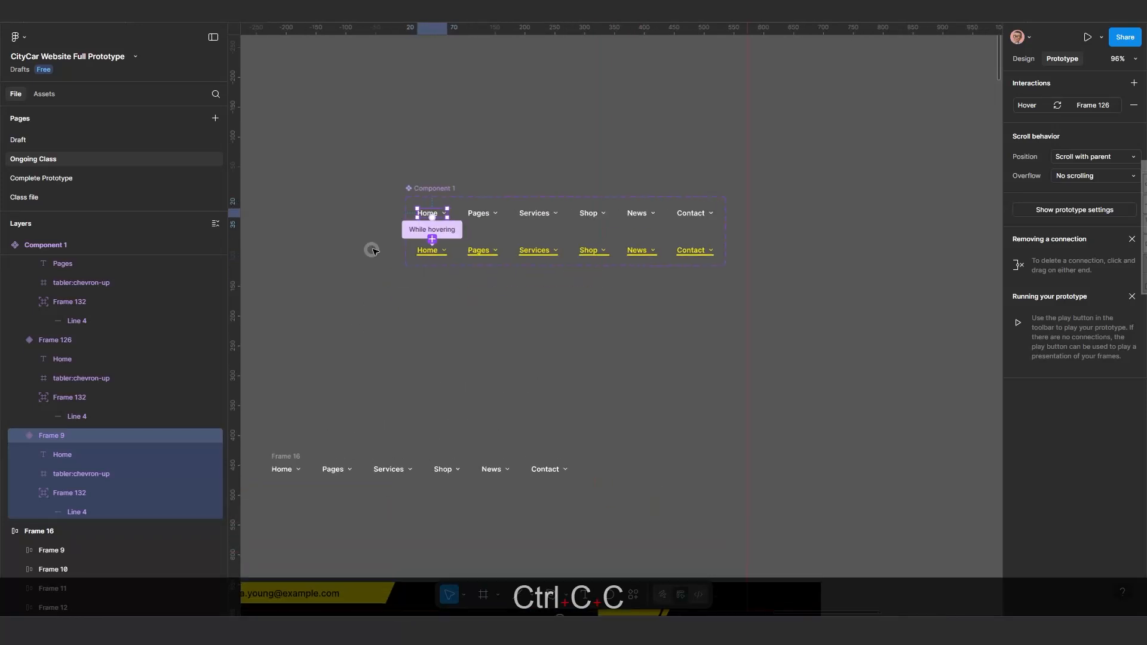
{"action": "scroll", "coordinate": [428, 442], "scroll_direction": "up", "scroll_amount": 3}
{"action": "left_click", "coordinate": [384, 384]}
{"action": "left_click", "coordinate": [564, 275]}
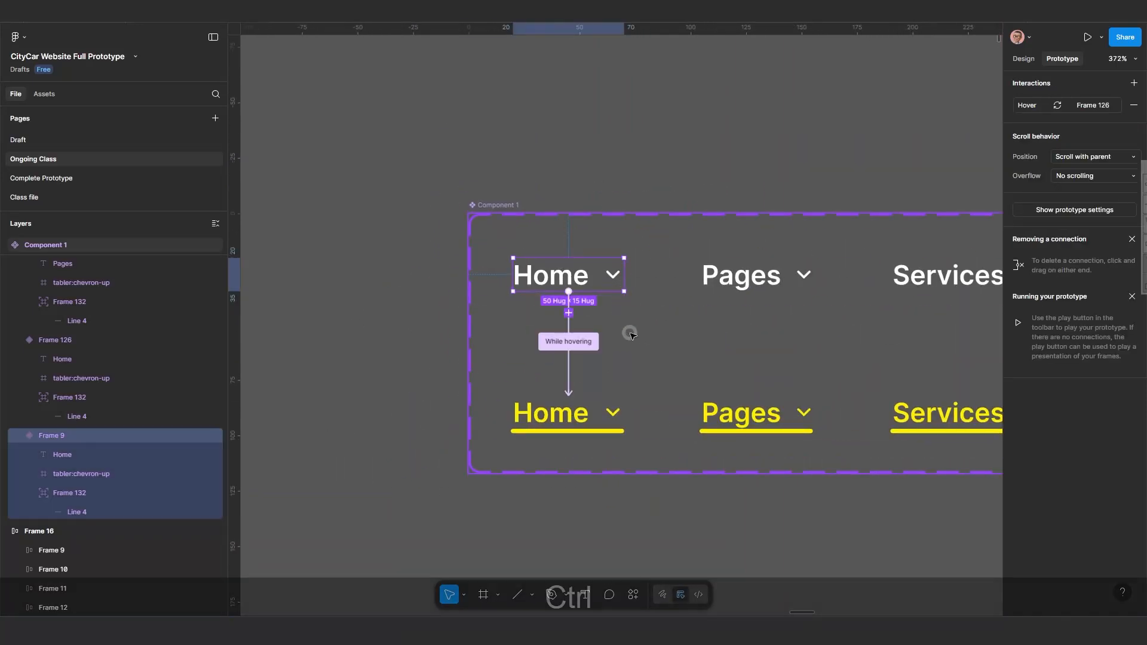
{"action": "key", "text": "ctrl+c"}
{"action": "key", "text": "ctrl+c"}
Create a 1440 × 1024 Desktop frame and place it on the empty canvas clear of the existing designs.
{"action": "scroll", "coordinate": [619, 315], "scroll_direction": "down", "scroll_amount": 10}
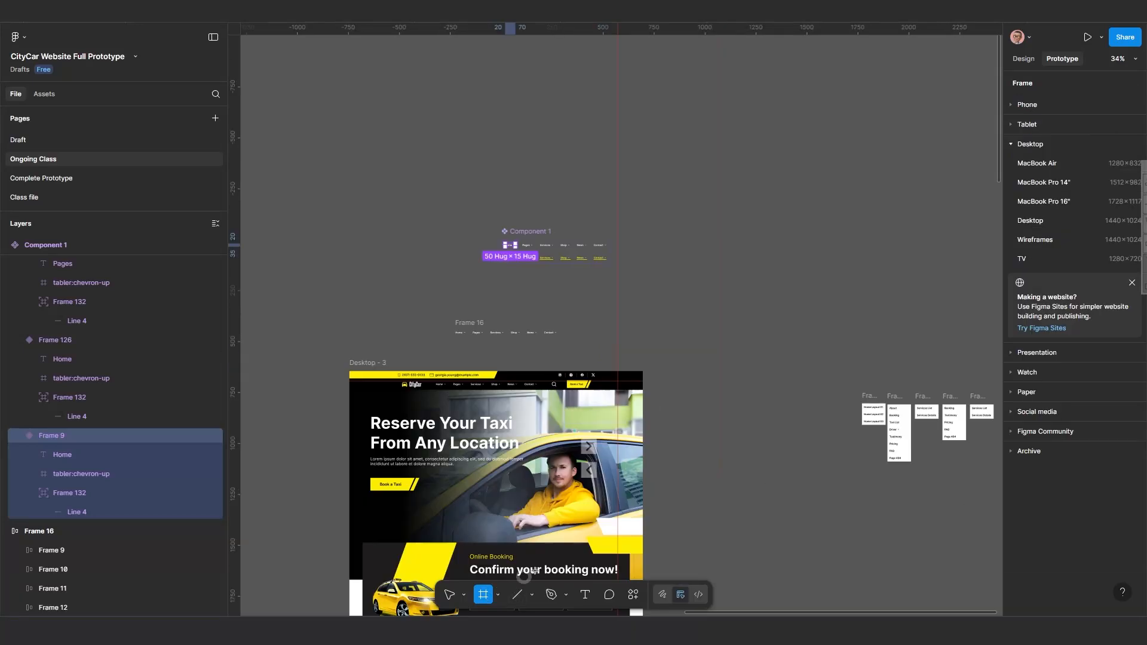
{"action": "scroll", "coordinate": [607, 366], "scroll_direction": "down", "scroll_amount": 3}
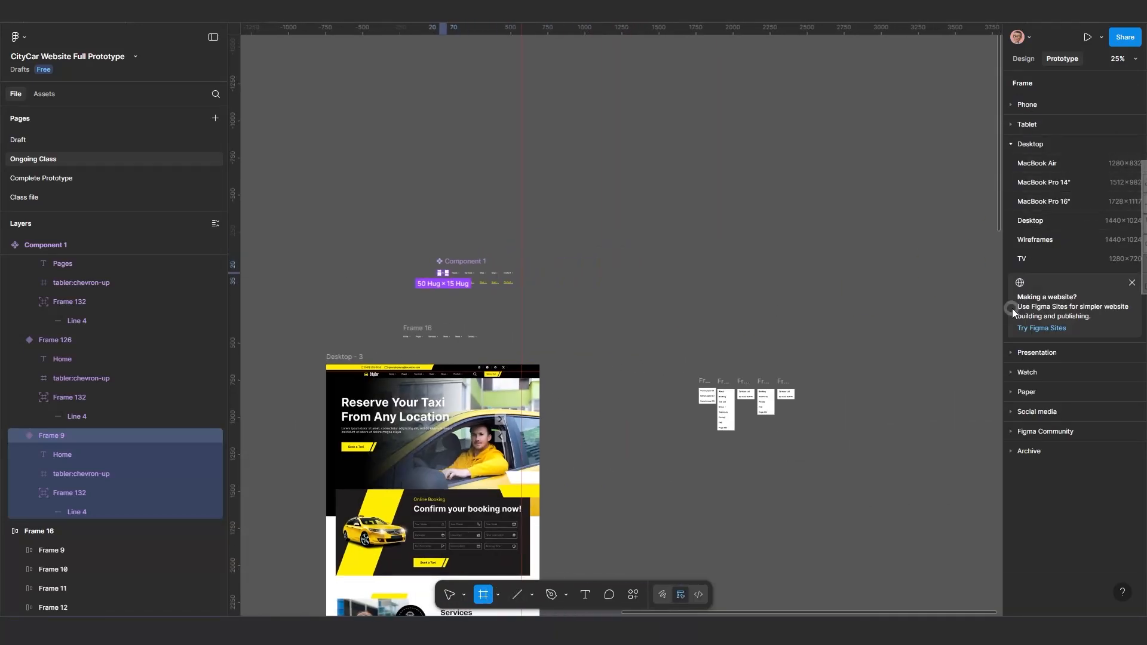
{"action": "left_click", "coordinate": [1046, 221]}
{"action": "scroll", "coordinate": [725, 348], "scroll_direction": "right", "scroll_amount": 3}
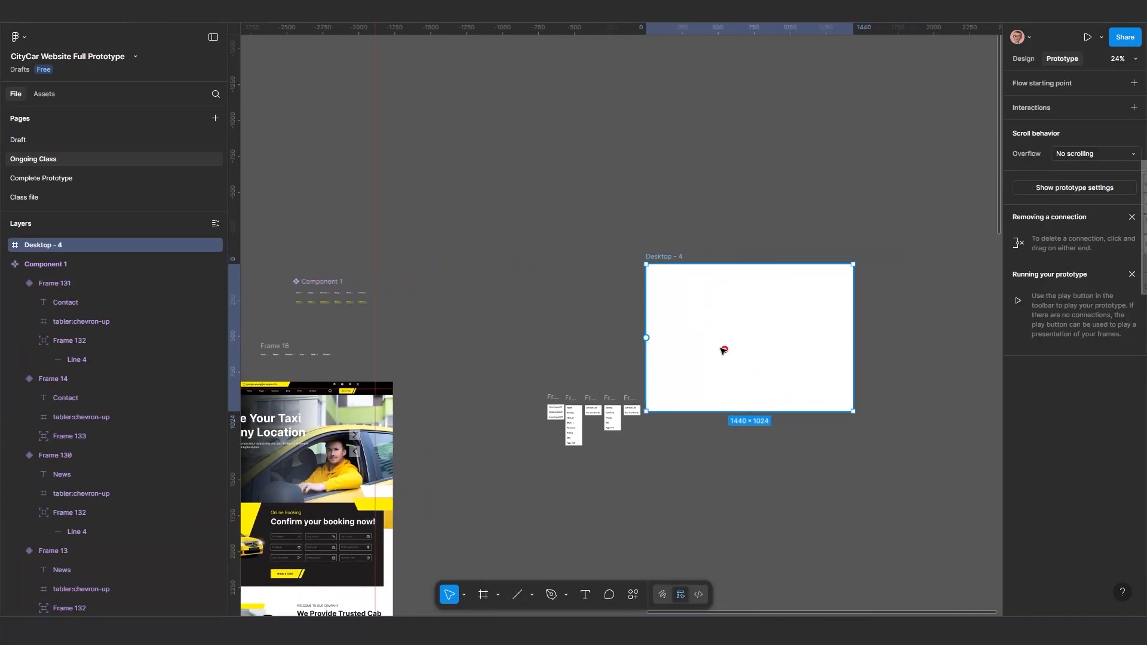
{"action": "left_click_drag", "start_coordinate": [657, 261], "coordinate": [699, 246]}
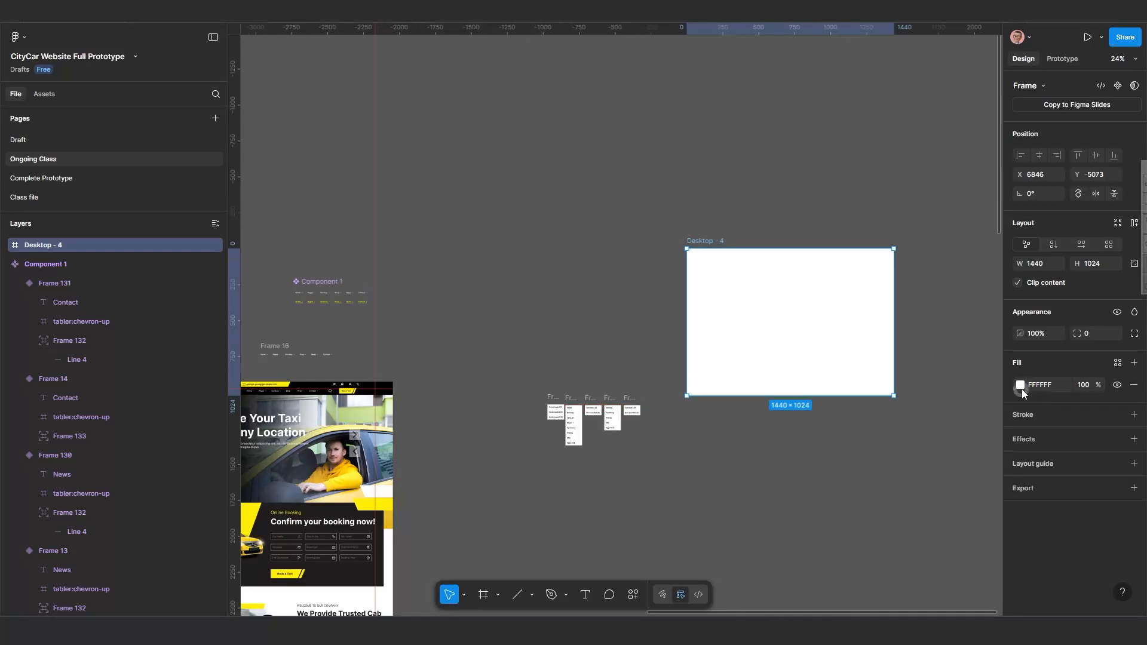
Fill the new Desktop frame with grey 7E7E7E and paste the copied Home variant into it.
{"action": "left_click", "coordinate": [1020, 385]}
{"action": "left_click_drag", "start_coordinate": [869, 339], "coordinate": [863, 408]}
{"action": "scroll", "coordinate": [657, 406], "scroll_direction": "up", "scroll_amount": 5}
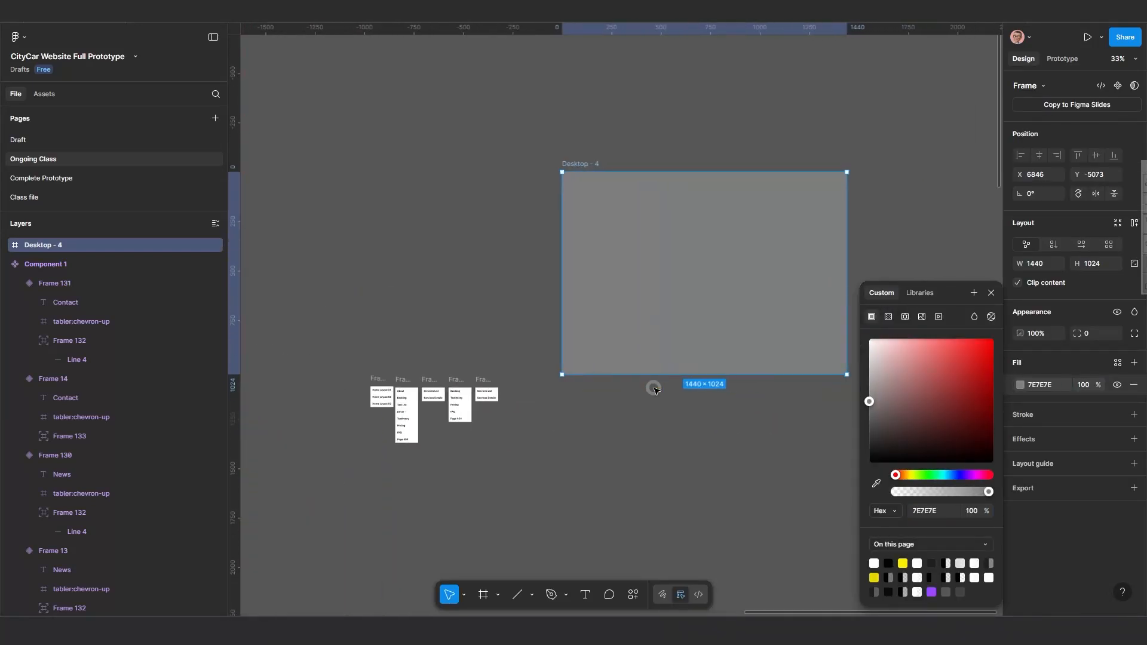
{"action": "scroll", "coordinate": [581, 363], "scroll_direction": "right", "scroll_amount": 5}
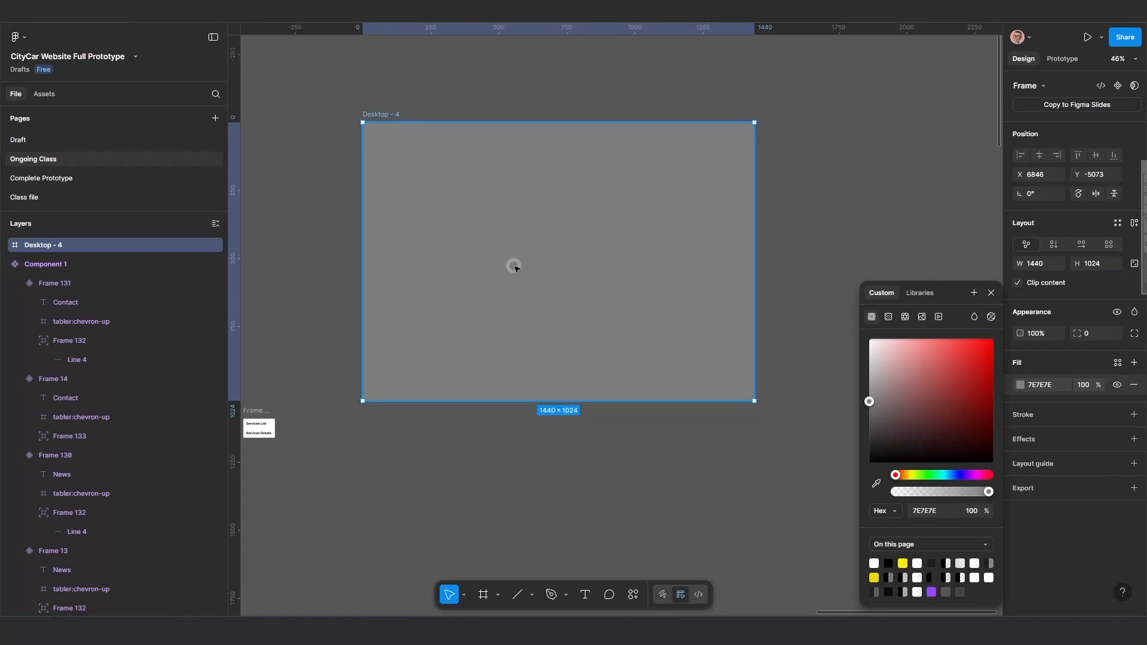
{"action": "left_click", "coordinate": [514, 266]}
{"action": "key", "text": "ctrl+v"}
{"action": "scroll", "coordinate": [394, 203], "scroll_direction": "up", "scroll_amount": 3}
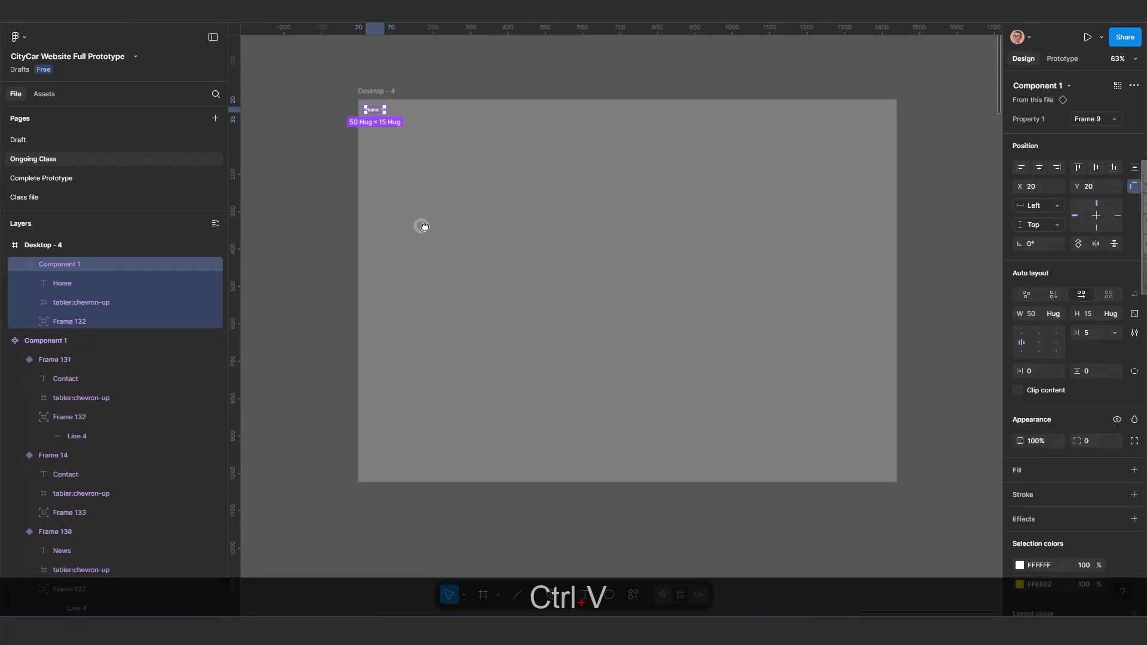
Preview the grey Desktop frame at a larger size to test the Home item's hover effect, and move the preview aside.
{"action": "left_click_drag", "start_coordinate": [423, 225], "coordinate": [497, 322]}
{"action": "scroll", "coordinate": [474, 279], "scroll_direction": "up", "scroll_amount": 3}
{"action": "left_click", "coordinate": [447, 172]}
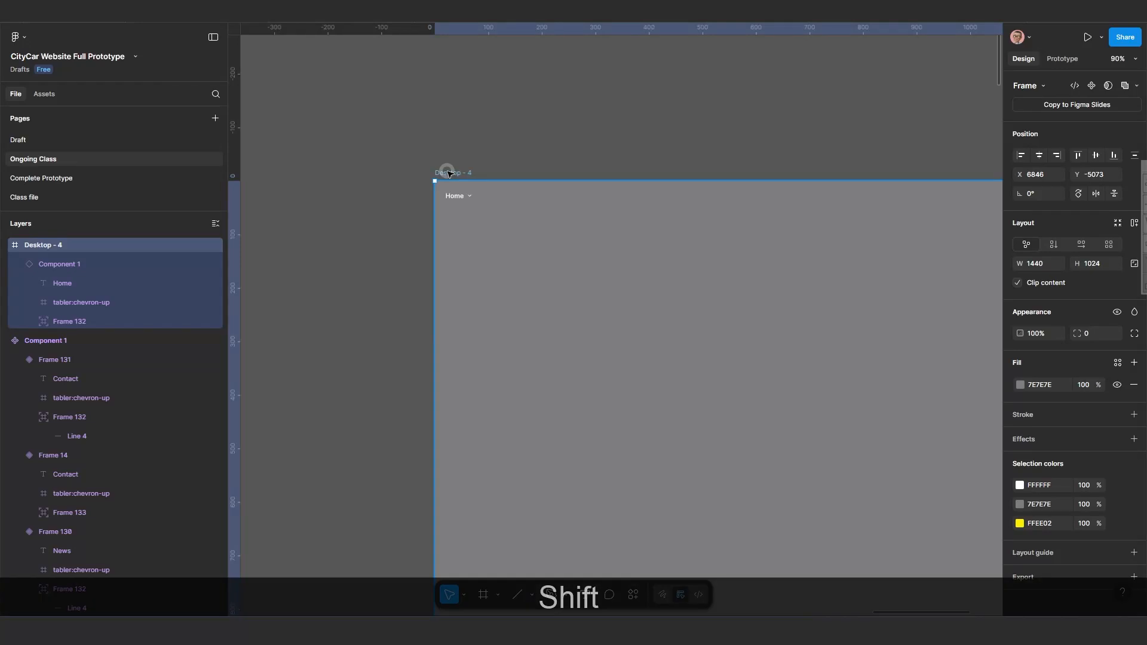
{"action": "key", "text": "shift+space"}
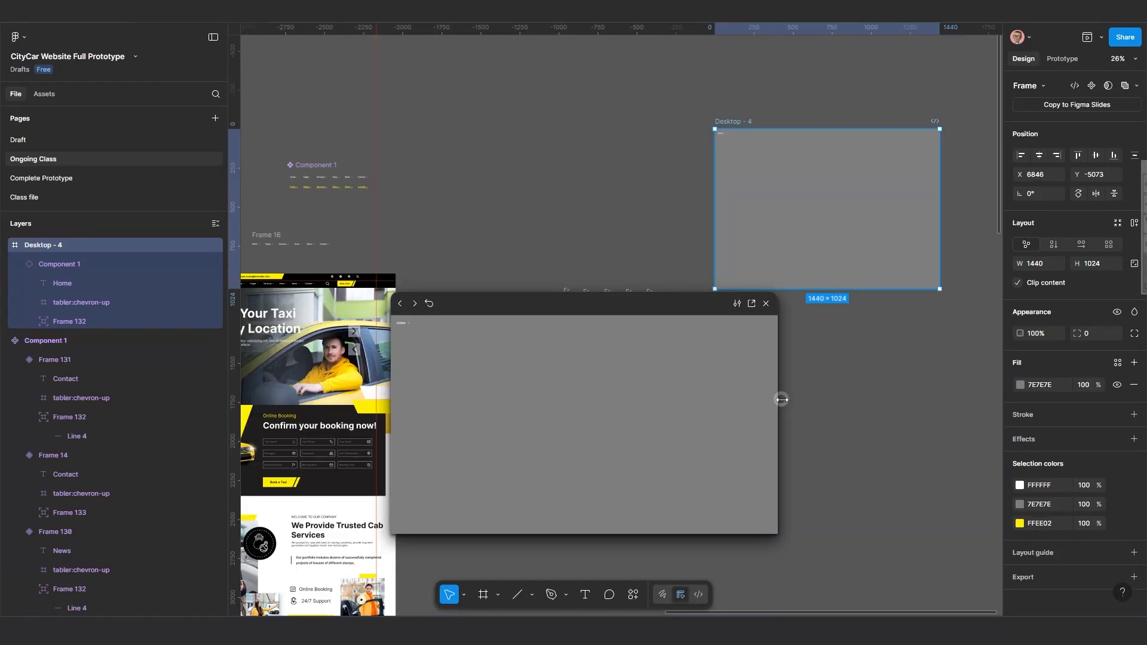
{"action": "left_click_drag", "start_coordinate": [781, 399], "coordinate": [1132, 430]}
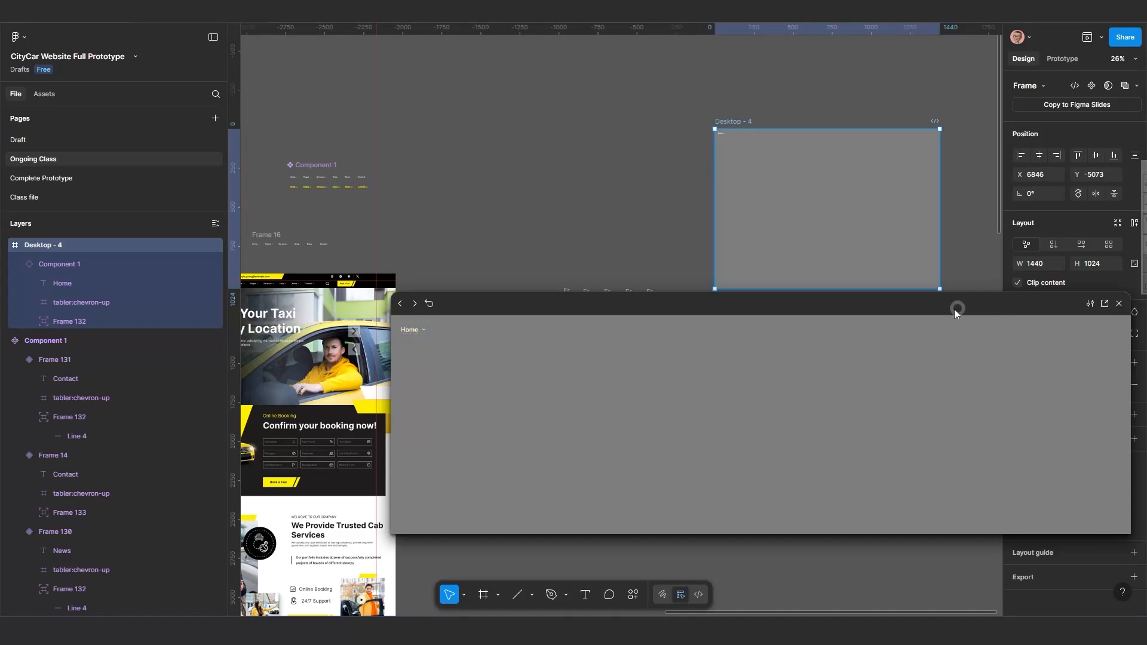
{"action": "left_click_drag", "start_coordinate": [955, 309], "coordinate": [824, 331]}
{"action": "left_click_drag", "start_coordinate": [898, 414], "coordinate": [532, 420]}
Replace the plain Home item in Frame 16 with a copy of the white Home variant.
{"action": "scroll", "coordinate": [540, 335], "scroll_direction": "up", "scroll_amount": 6}
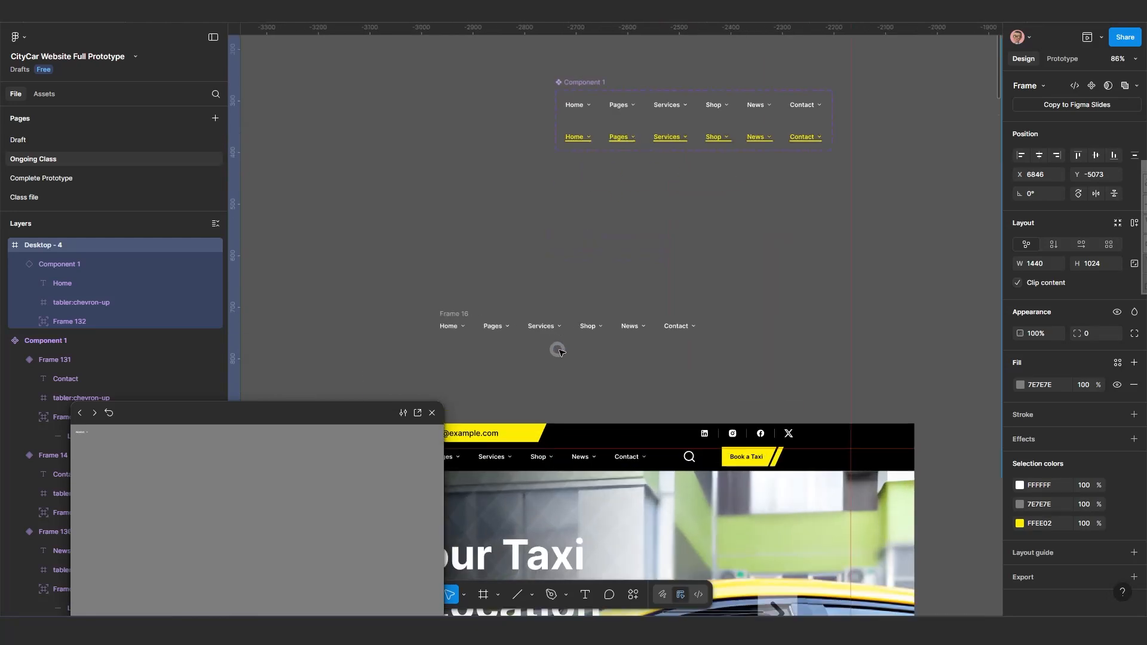
{"action": "left_click_drag", "start_coordinate": [567, 346], "coordinate": [659, 385]}
{"action": "left_click", "coordinate": [664, 141]}
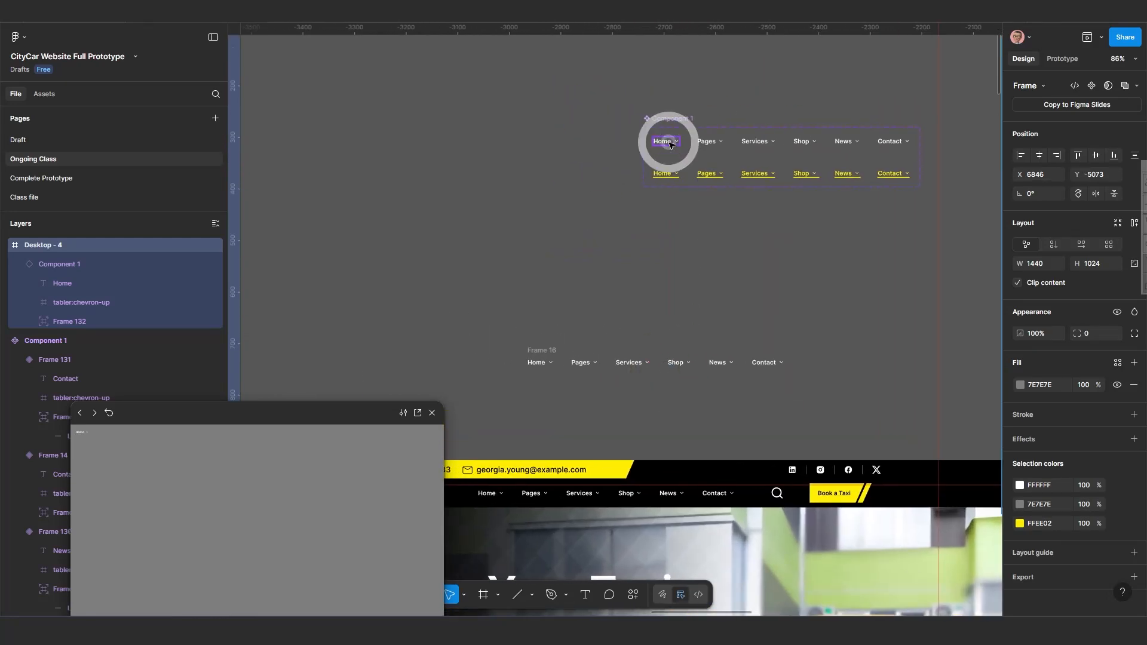
{"action": "key", "text": "ctrl+c"}
{"action": "key", "text": "ctrl+c"}
{"action": "scroll", "coordinate": [512, 380], "scroll_direction": "up", "scroll_amount": 5}
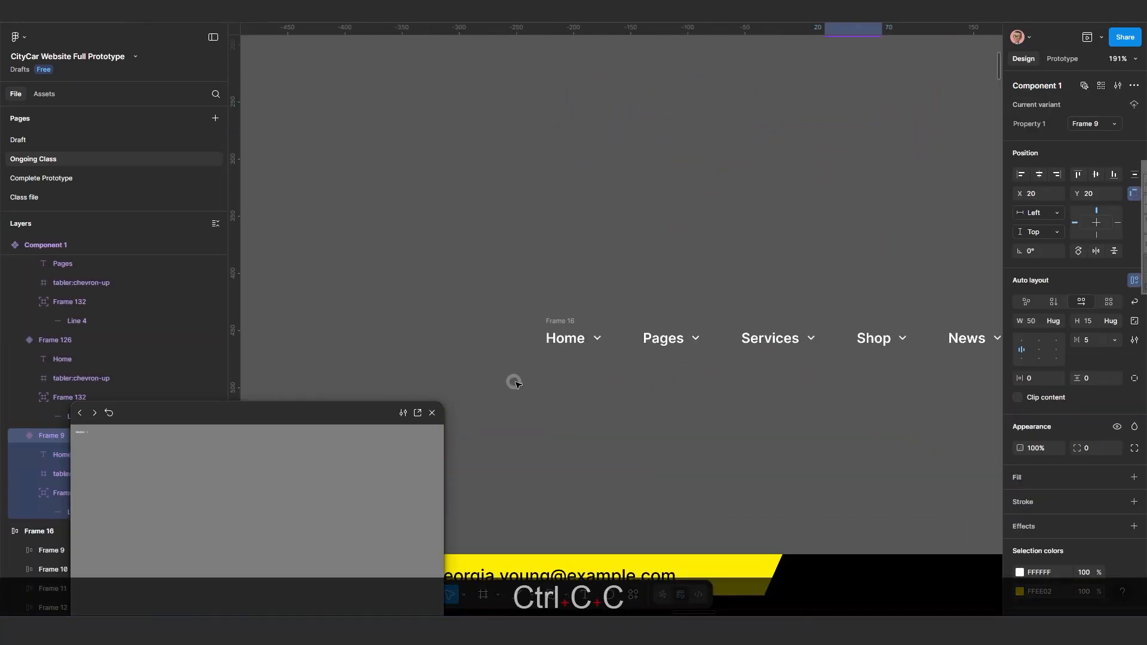
{"action": "left_click", "coordinate": [576, 344]}
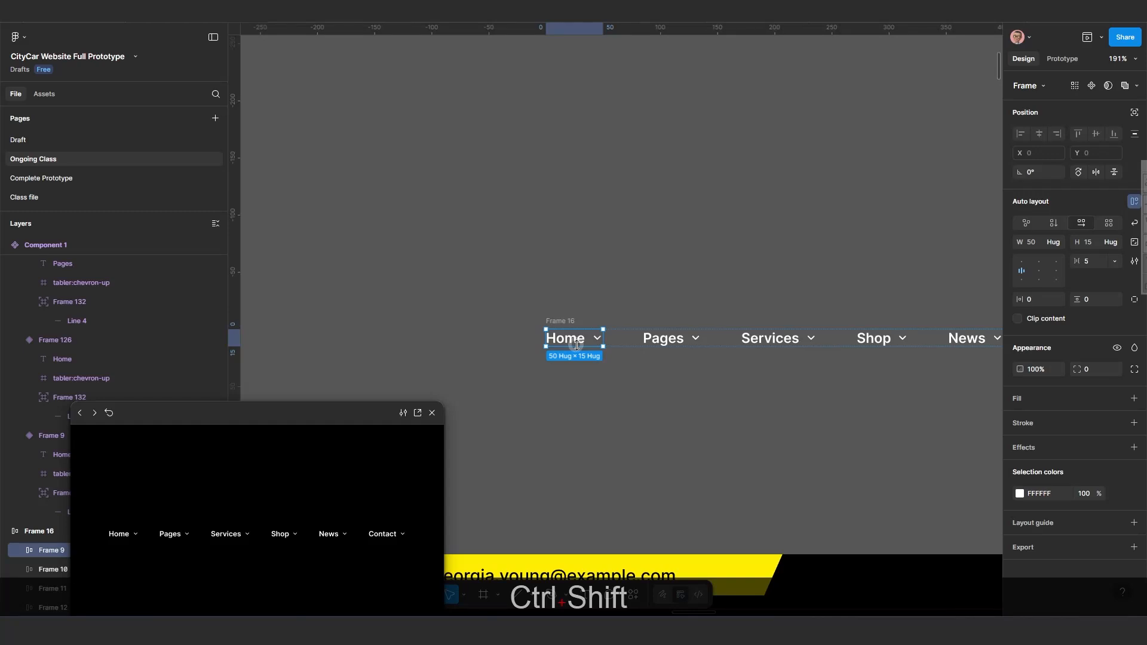
{"action": "key", "text": "ctrl+shift+r"}
Replace the plain Pages item in Frame 16 with a copy of the white Pages variant.
{"action": "scroll", "coordinate": [653, 417], "scroll_direction": "down", "scroll_amount": 5}
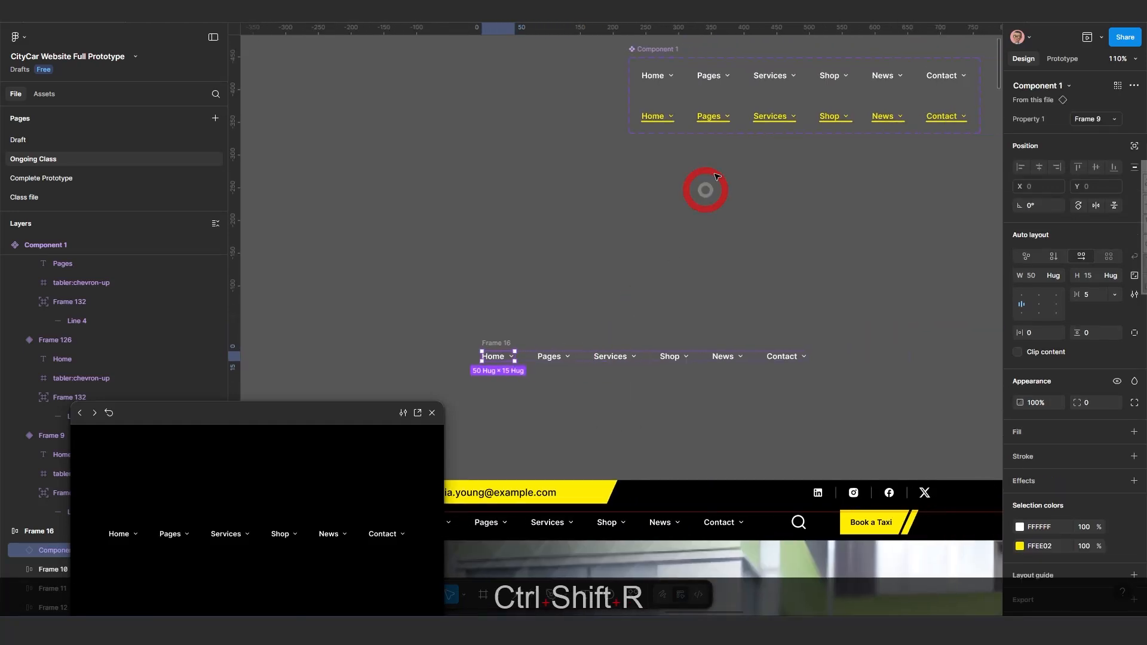
{"action": "left_click", "coordinate": [709, 75]}
{"action": "key", "text": "ctrl+c"}
{"action": "key", "text": "ctrl+c"}
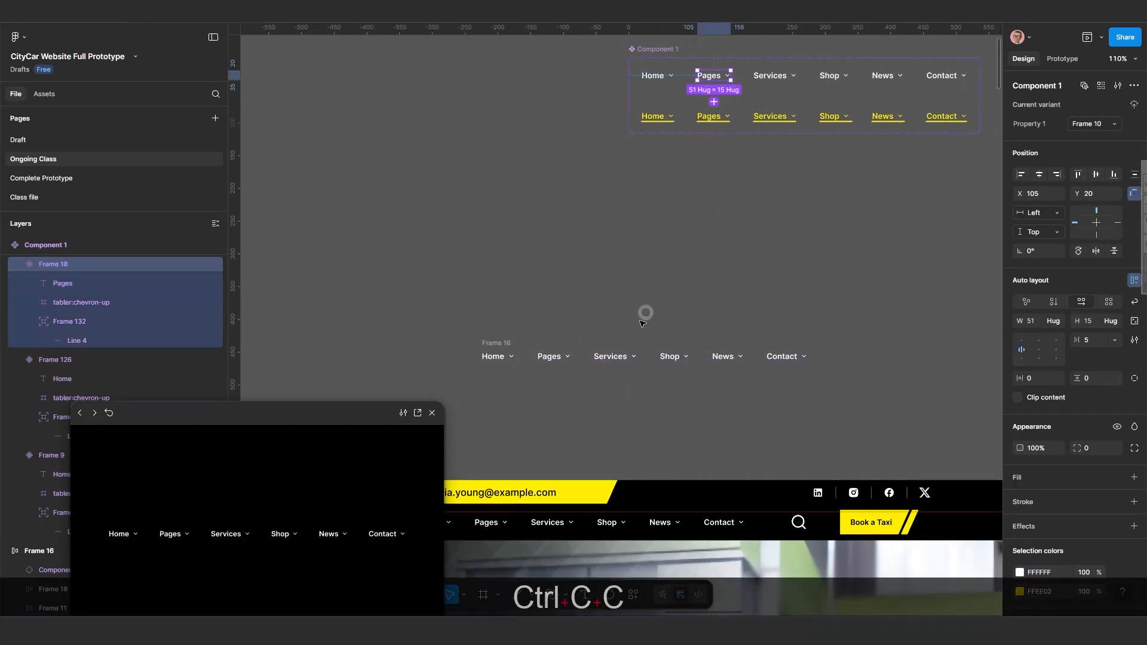
{"action": "left_click", "coordinate": [548, 356]}
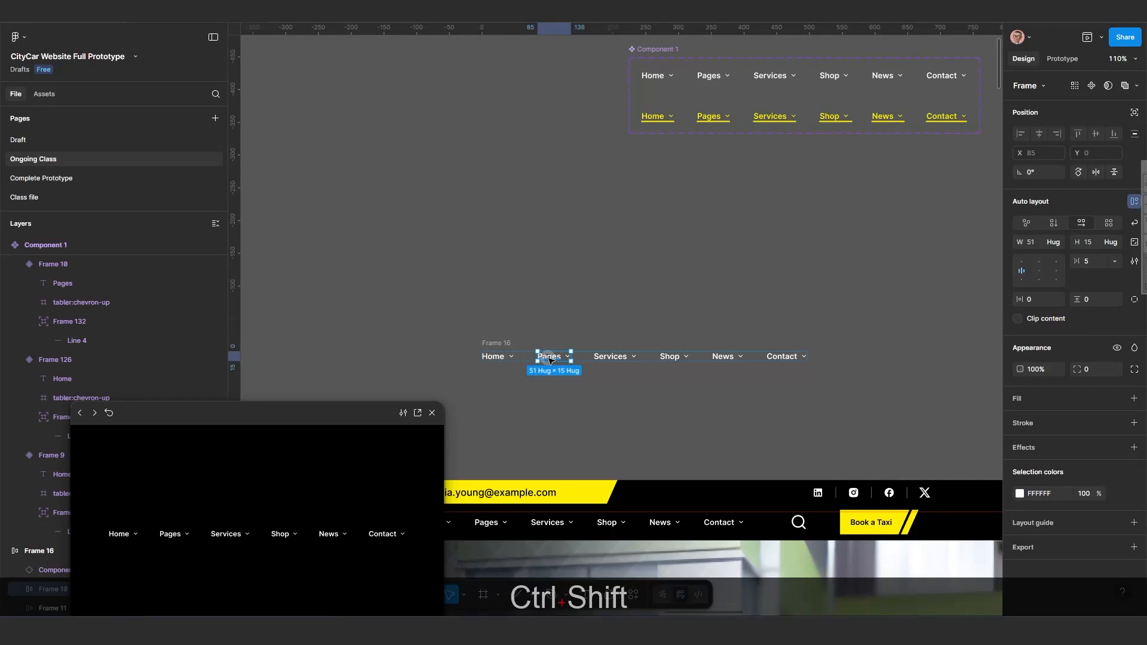
{"action": "key", "text": "ctrl+shift+r"}
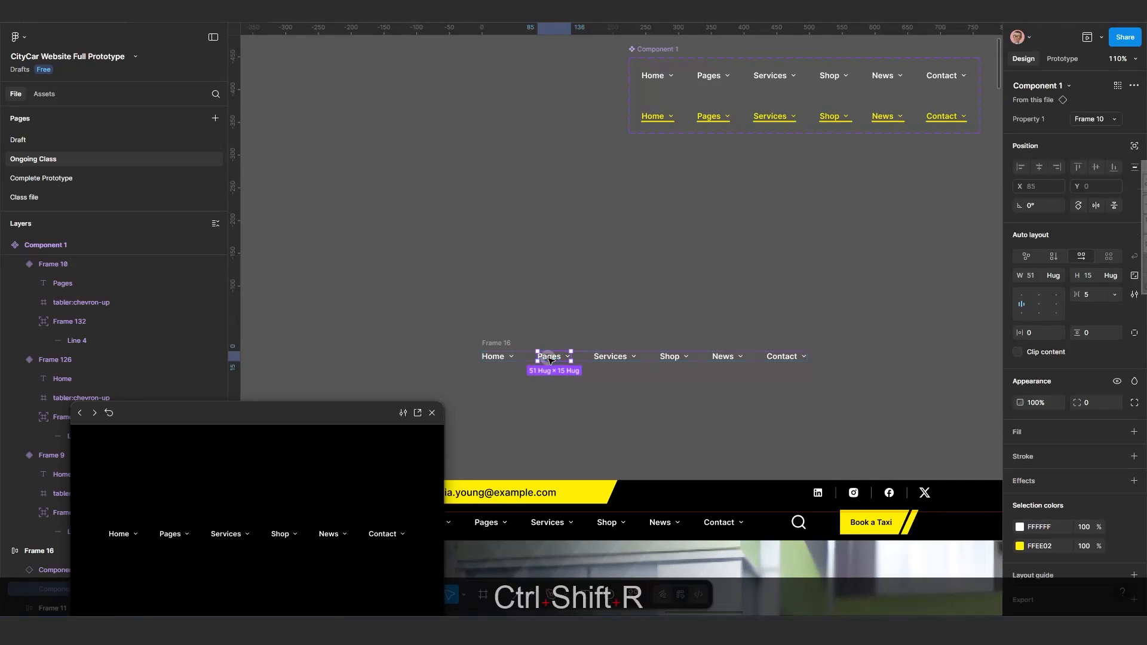
Replace the plain Services item in Frame 16 with a copy of the white Services variant.
{"action": "left_click", "coordinate": [777, 78]}
{"action": "key", "text": "ctrl+c"}
{"action": "key", "text": "ctrl+c"}
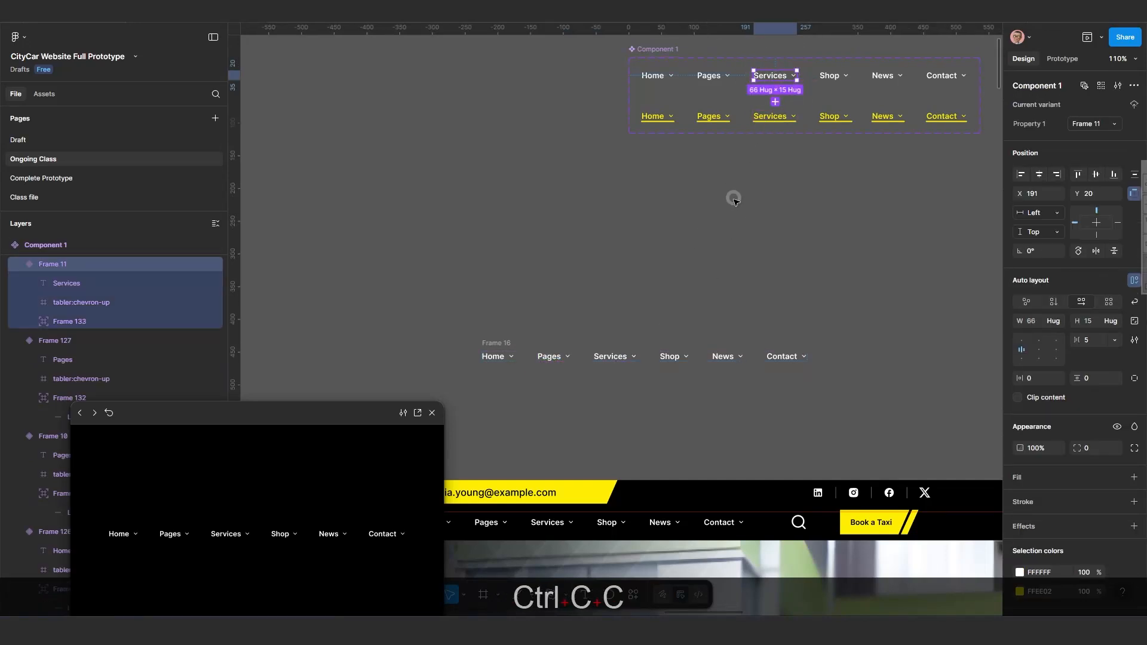
{"action": "left_click", "coordinate": [603, 357]}
{"action": "key", "text": "ctrl+shift+r"}
Replace the plain Shop item in Frame 16 with a copy of the white Shop variant.
{"action": "left_click", "coordinate": [826, 78]}
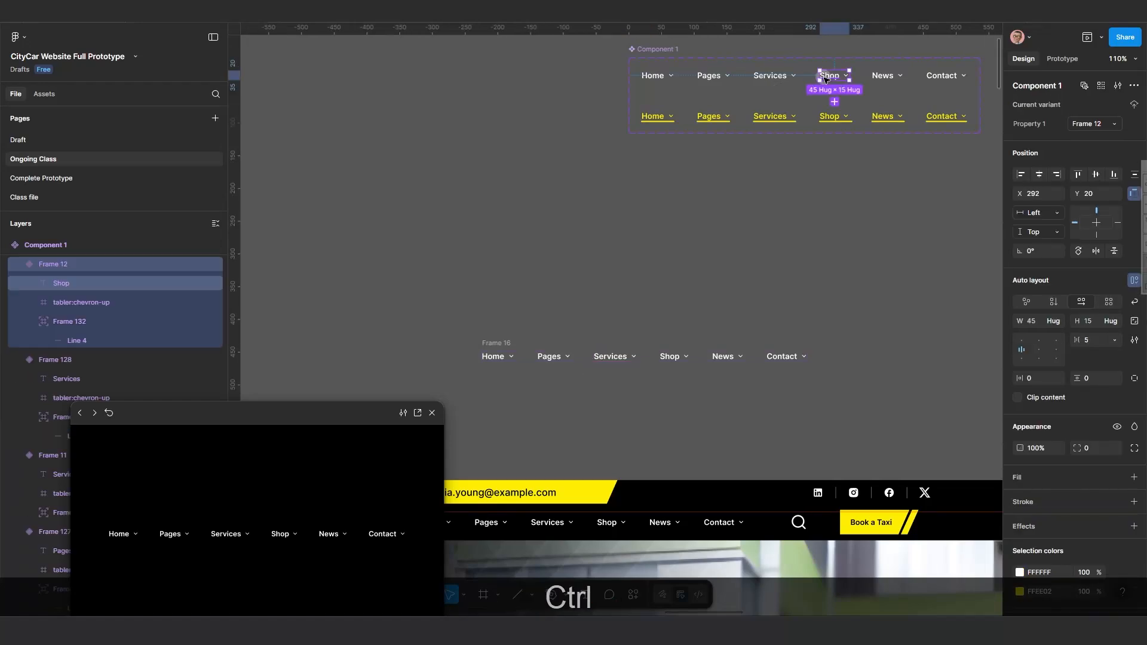
{"action": "key", "text": "ctrl+c"}
{"action": "key", "text": "ctrl+c"}
{"action": "left_click", "coordinate": [669, 356]}
{"action": "key", "text": "ctrl+shift+r"}
Replace the plain News and Contact items in Frame 16 with copies of their white variants.
{"action": "left_click", "coordinate": [882, 77]}
{"action": "left_click", "coordinate": [728, 358]}
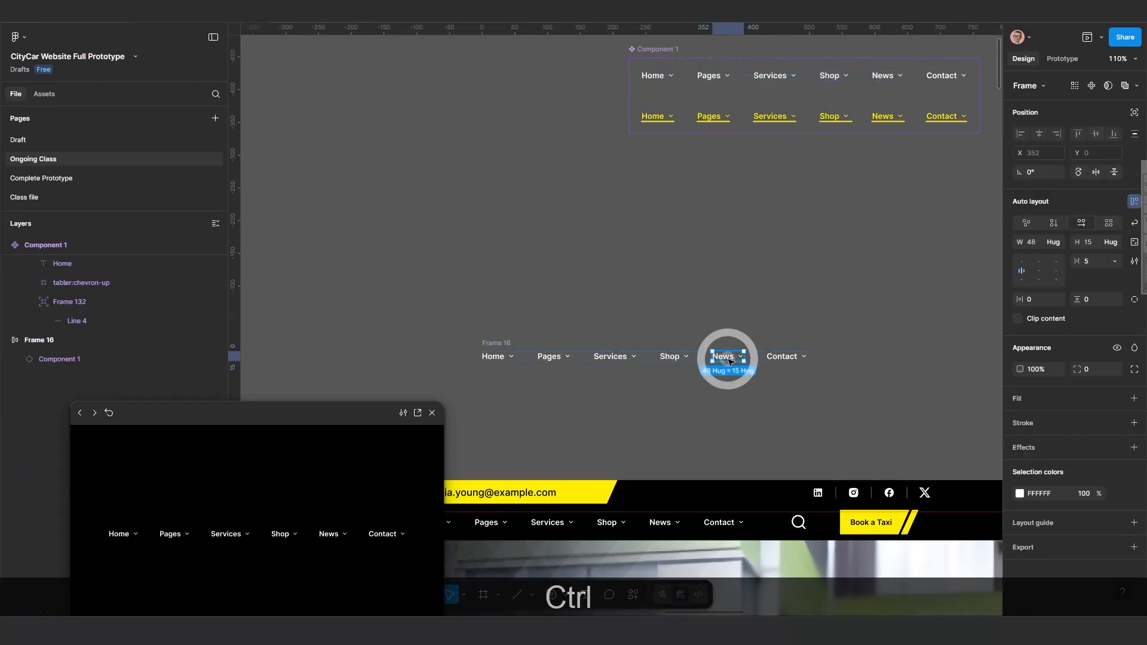
{"action": "key", "text": "ctrl+shift+r"}
{"action": "left_click", "coordinate": [938, 79]}
{"action": "key", "text": "ctrl+c"}
{"action": "left_click", "coordinate": [782, 357]}
{"action": "key", "text": "ctrl+shift+r"}
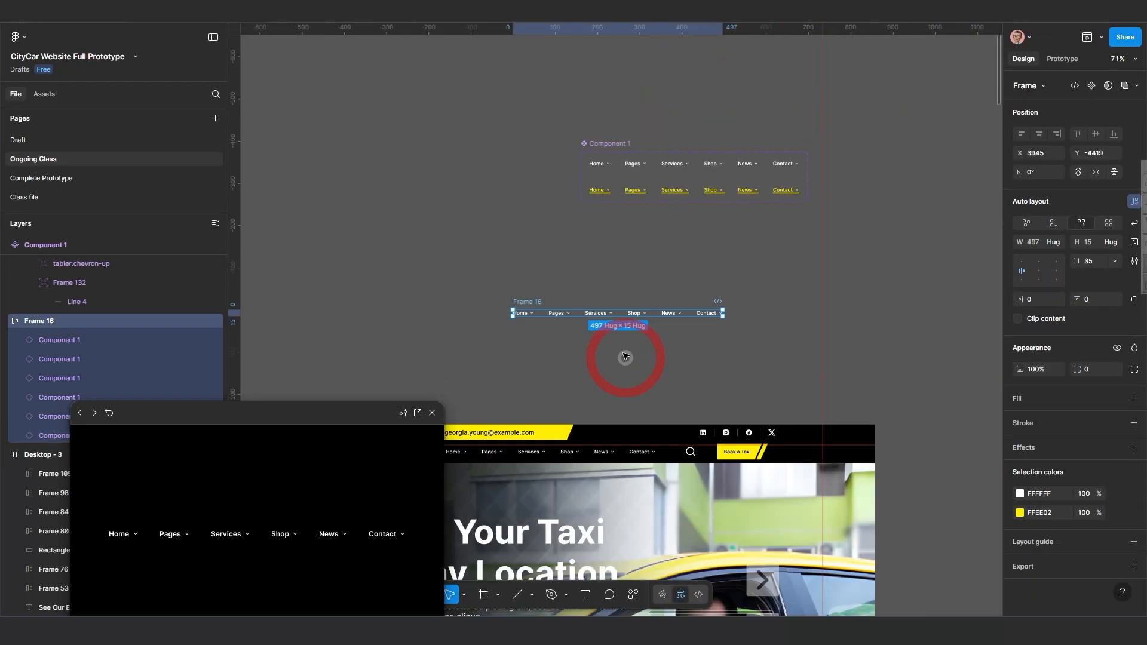
Move the Frame 16 menu onto the empty canvas beside the Desktop - 3 page.
{"action": "scroll", "coordinate": [542, 342], "scroll_direction": "up", "scroll_amount": 4}
{"action": "left_click_drag", "start_coordinate": [553, 359], "coordinate": [858, 392]}
{"action": "scroll", "coordinate": [477, 353], "scroll_direction": "down", "scroll_amount": 4}
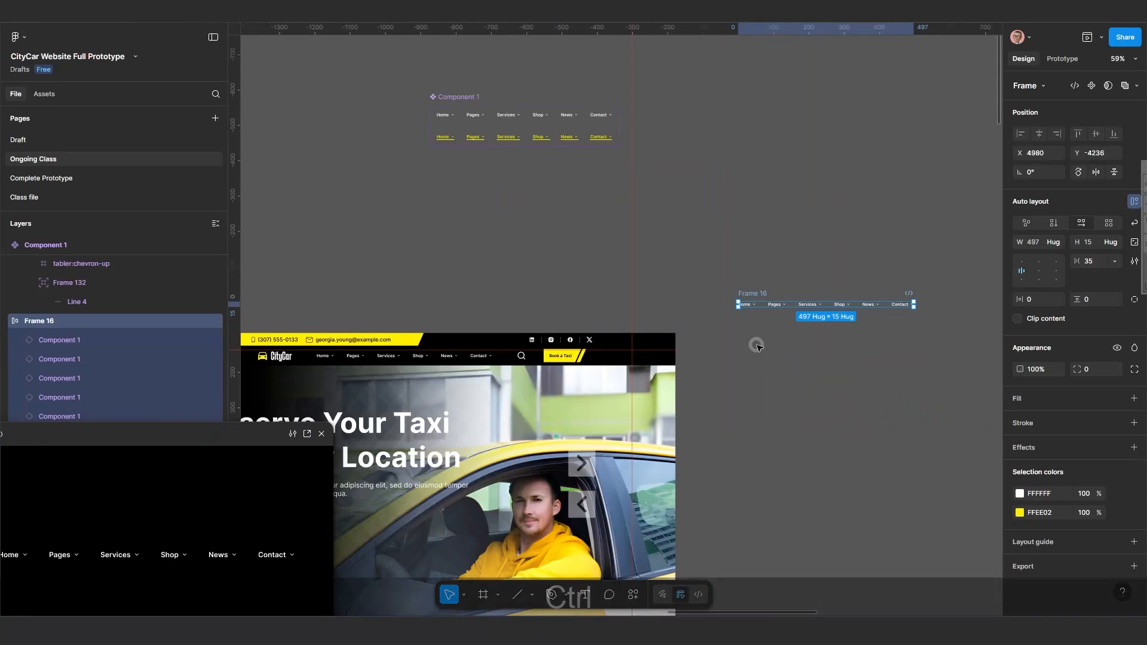
Replace the navigation menu in the Desktop - 3 header with a copy of the Frame 16 menu.
{"action": "key", "text": "ctrl+c"}
{"action": "key", "text": "ctrl+c"}
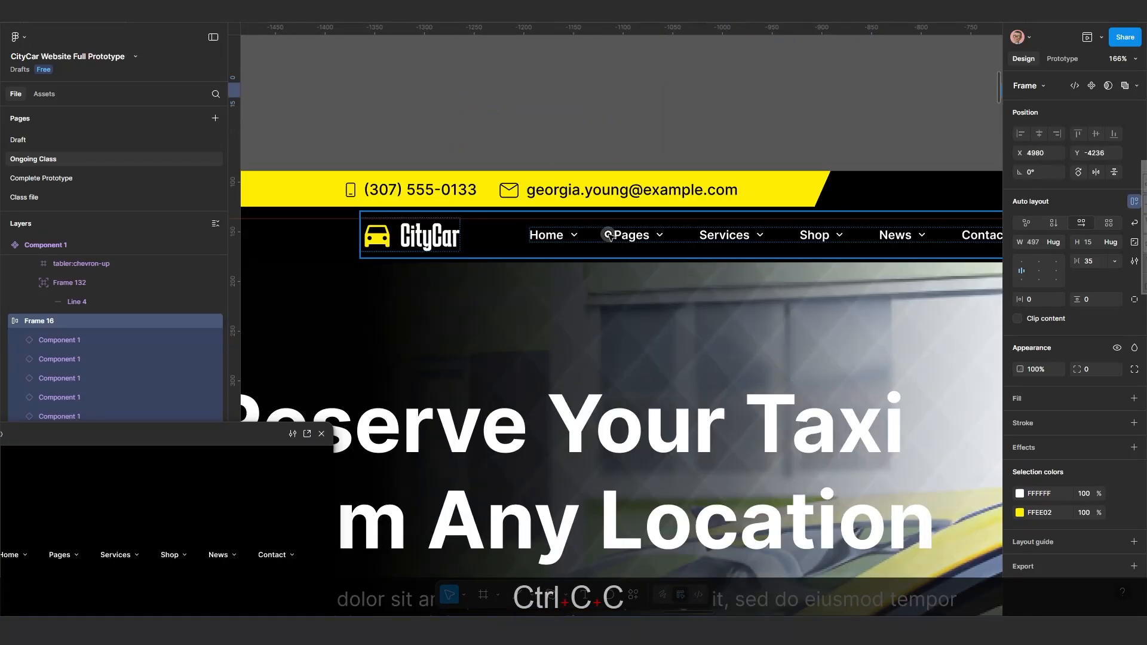
{"action": "left_click", "coordinate": [624, 275]}
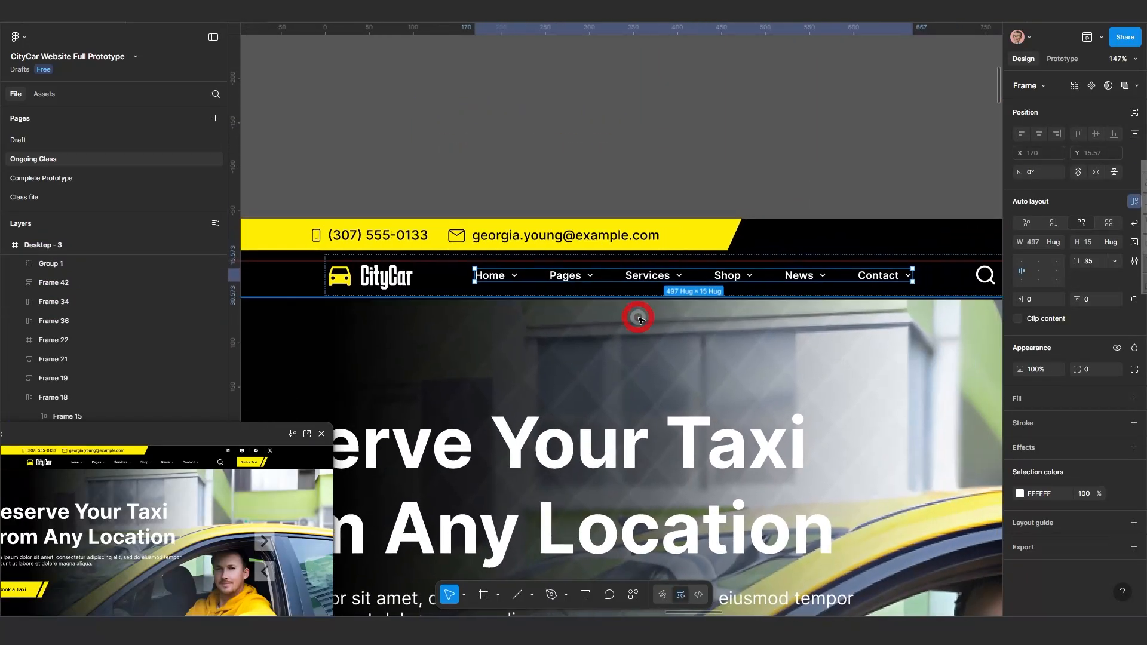
{"action": "key", "text": "ctrl+shift+r"}
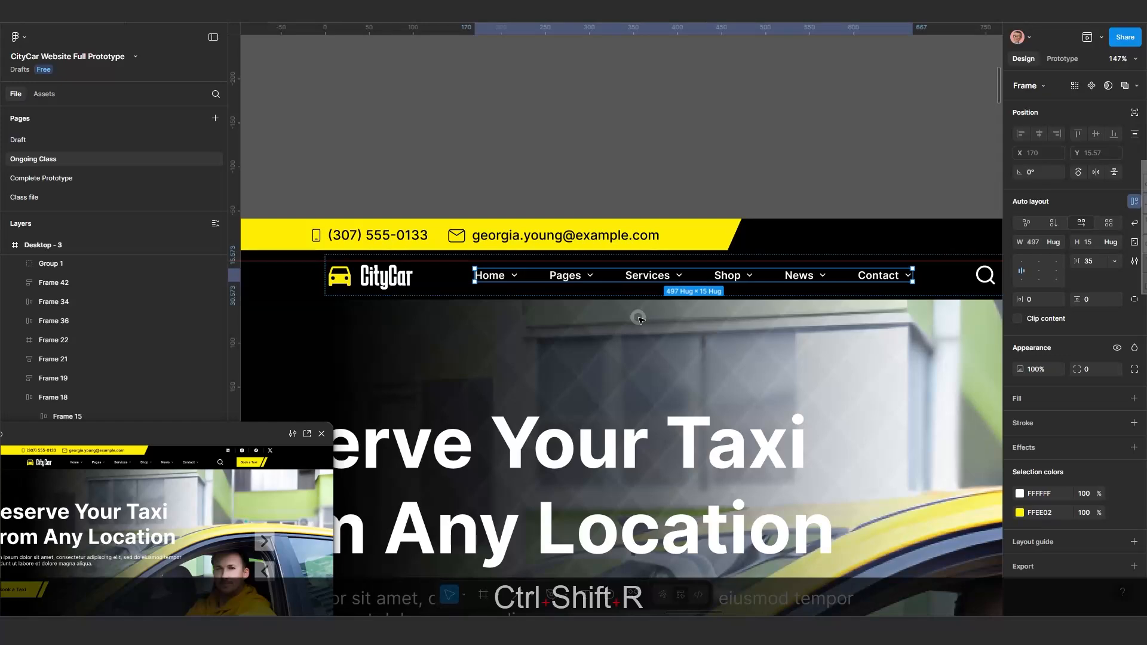
{"action": "scroll", "coordinate": [638, 318], "scroll_direction": "up", "scroll_amount": 3}
{"action": "left_click", "coordinate": [642, 145]}
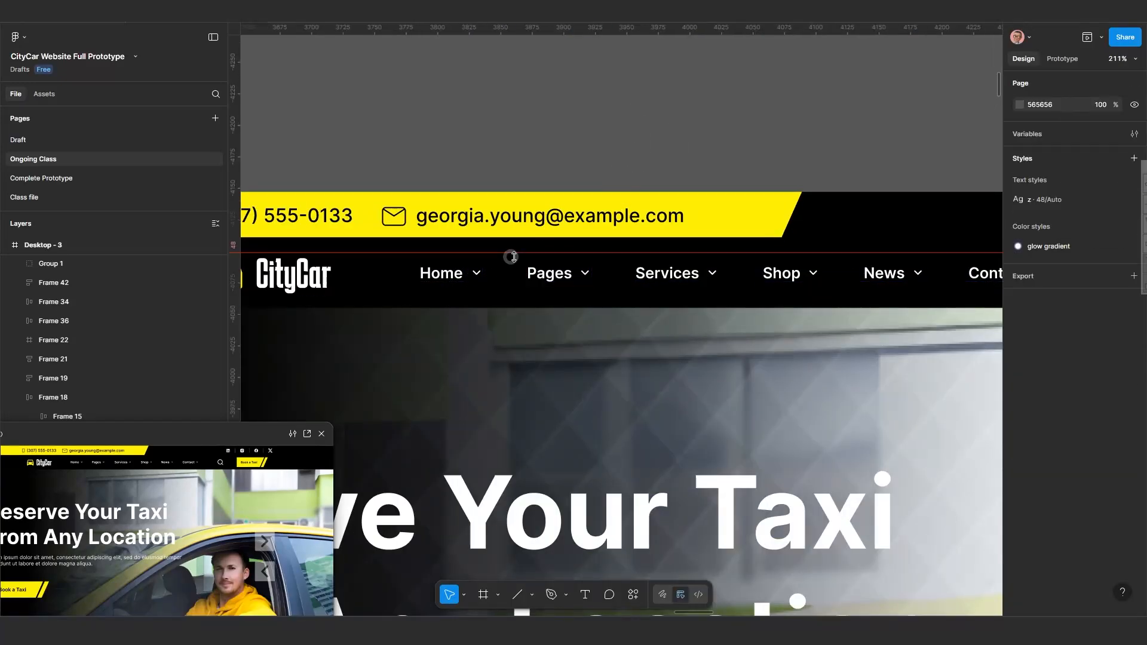
Preview the Desktop - 3 page in an enlarged window to test the header menu's hover effects.
{"action": "left_click_drag", "start_coordinate": [58, 521], "coordinate": [370, 302]}
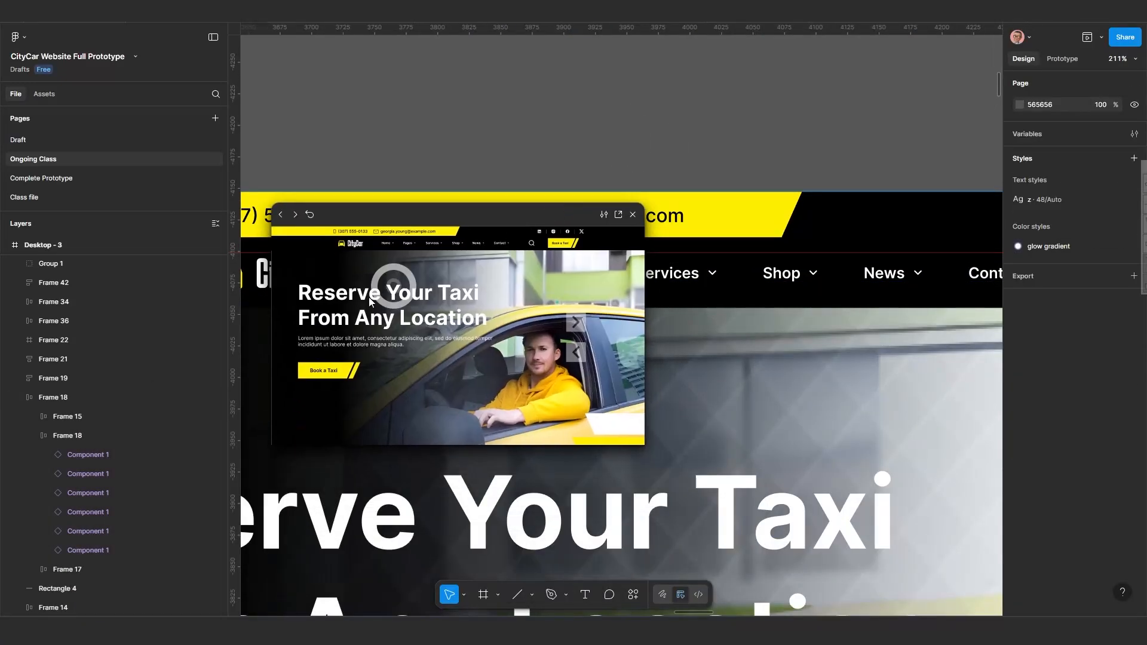
{"action": "left_click_drag", "start_coordinate": [272, 332], "coordinate": [1, 357]}
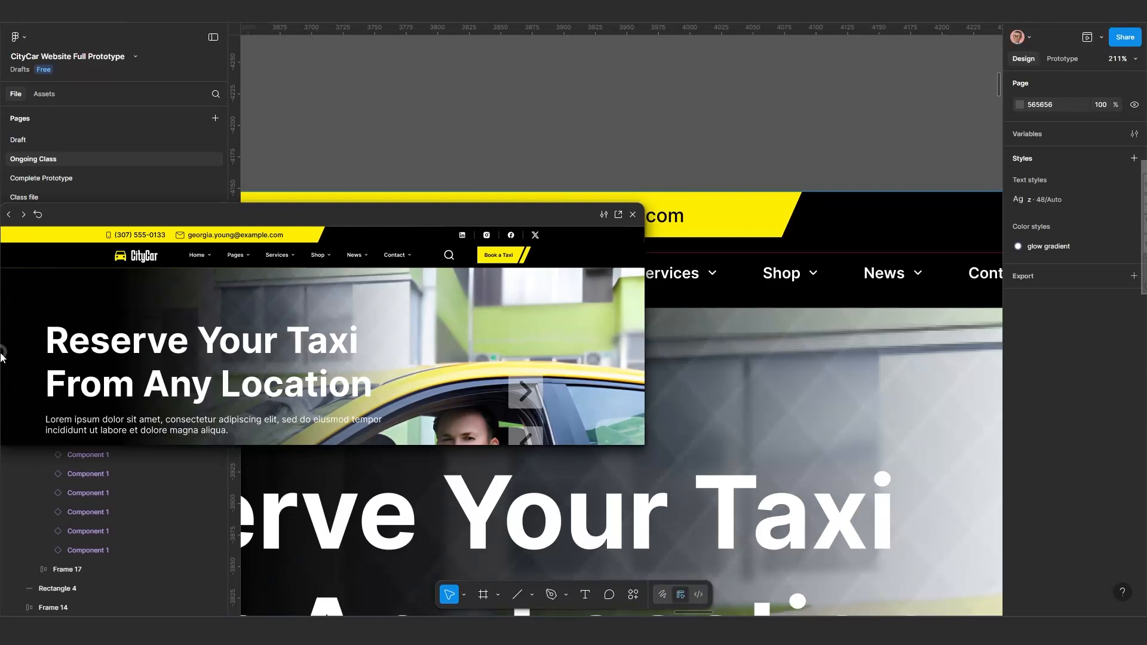
{"action": "left_click_drag", "start_coordinate": [646, 348], "coordinate": [1022, 361]}
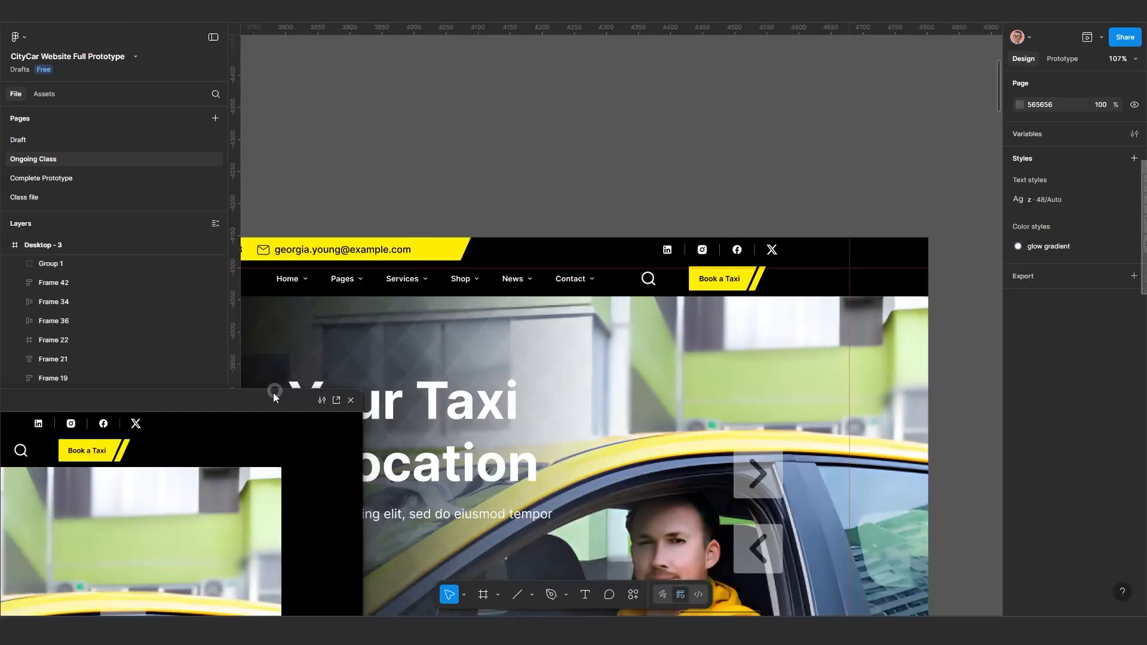
{"action": "left_click_drag", "start_coordinate": [273, 393], "coordinate": [803, 274]}
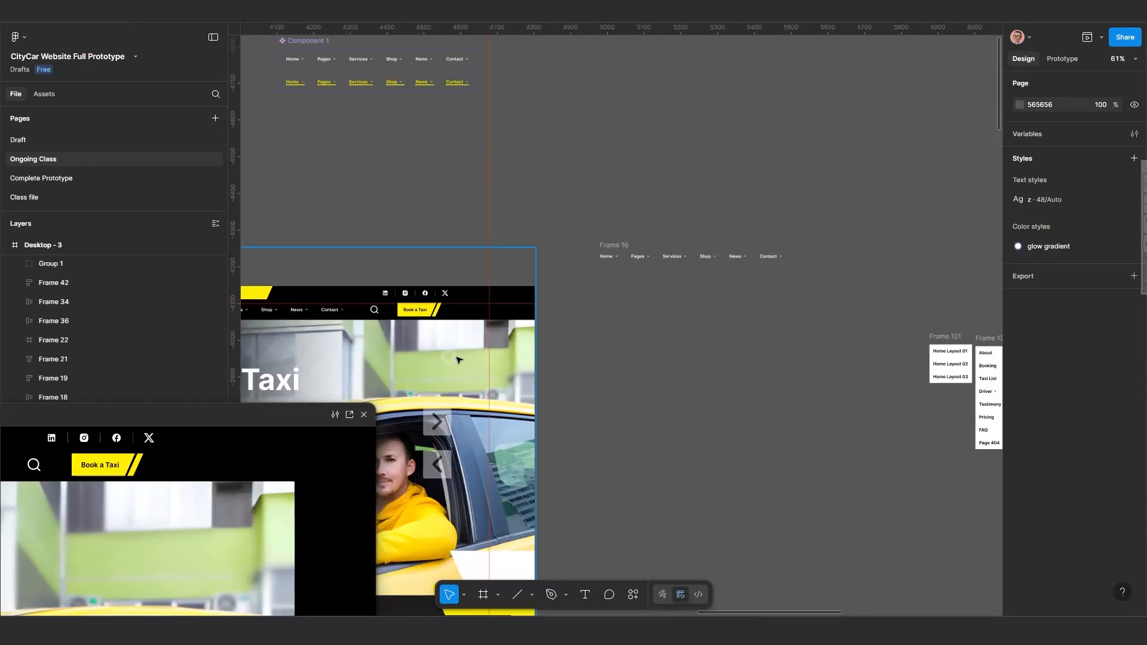
Move the Frame 16 menu level with the page header and inspect its Home, Pages, Services and Shop instances.
{"action": "left_click_drag", "start_coordinate": [590, 257], "coordinate": [728, 295]}
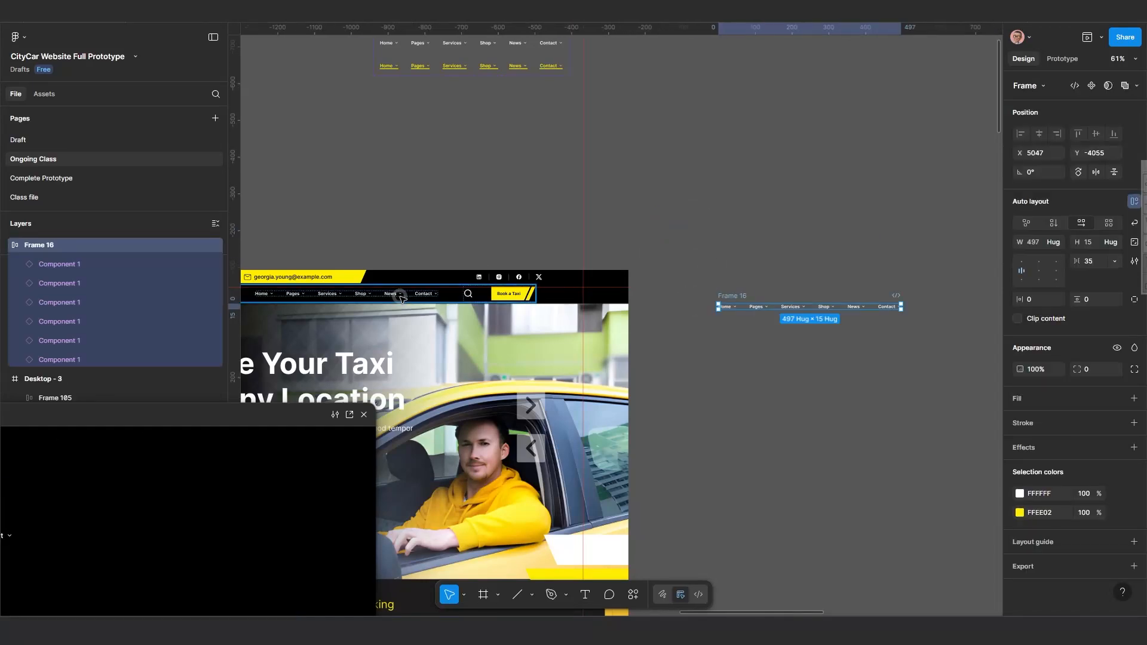
{"action": "left_click", "coordinate": [396, 295]}
{"action": "scroll", "coordinate": [746, 325], "scroll_direction": "up", "scroll_amount": 5}
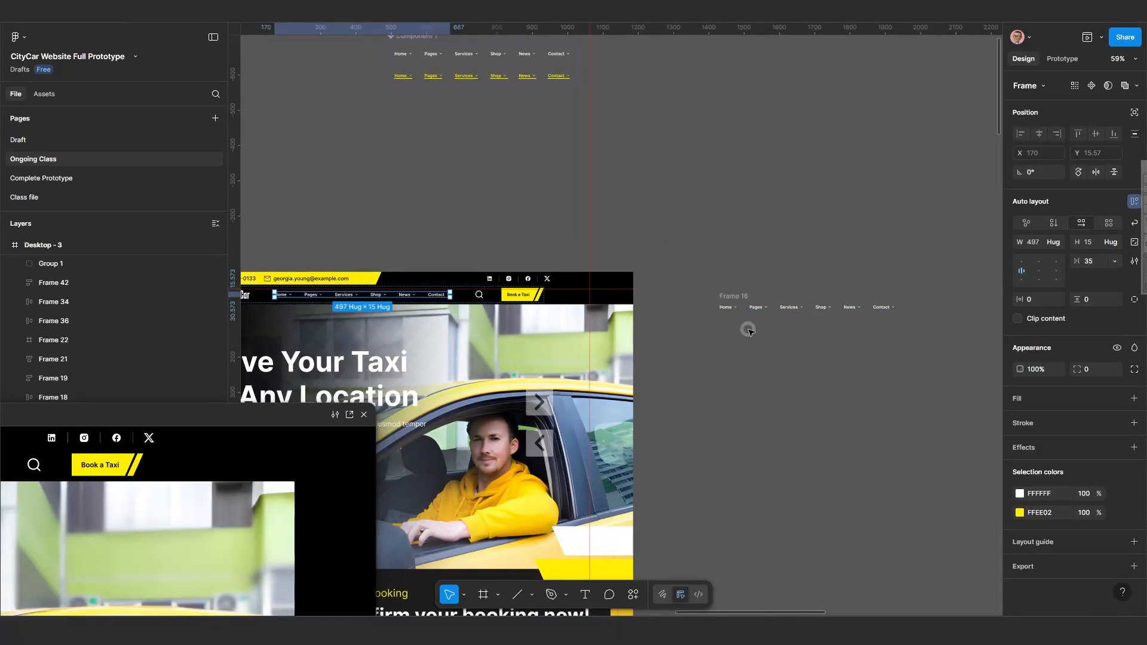
{"action": "left_click", "coordinate": [604, 304]}
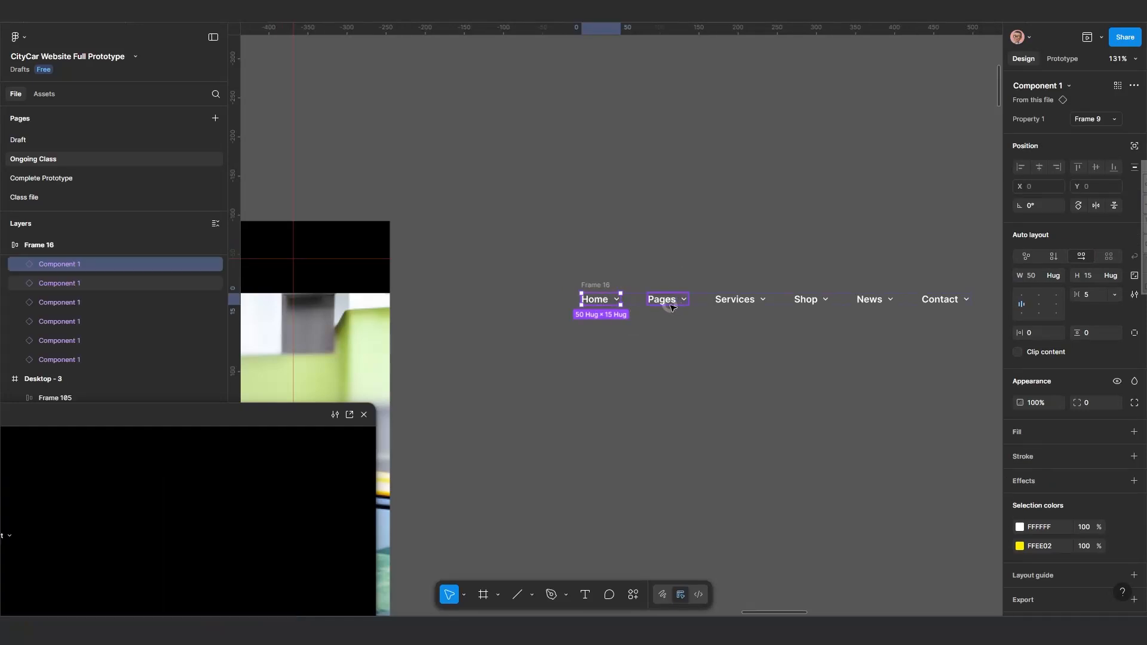
{"action": "left_click", "coordinate": [662, 299]}
{"action": "left_click", "coordinate": [732, 299]}
{"action": "left_click", "coordinate": [801, 307]}
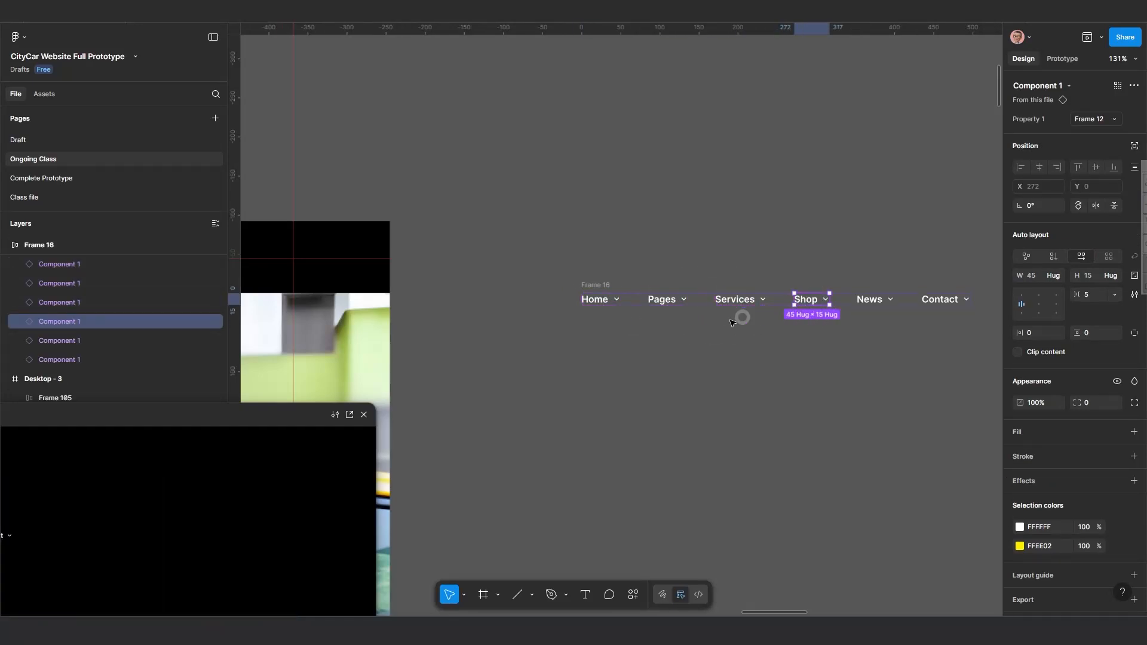
Clear the selection and shift the preview window aside to free the canvas around the Frame 16 menu.
{"action": "scroll", "coordinate": [588, 295], "scroll_direction": "down", "scroll_amount": 3}
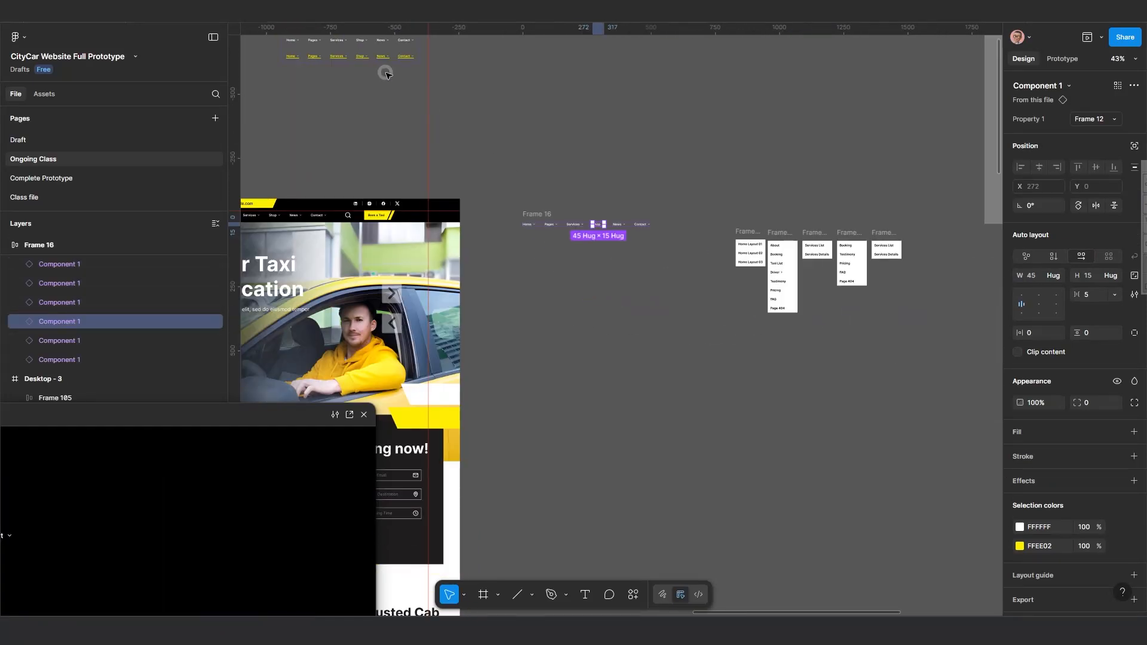
{"action": "scroll", "coordinate": [579, 260], "scroll_direction": "up", "scroll_amount": 5}
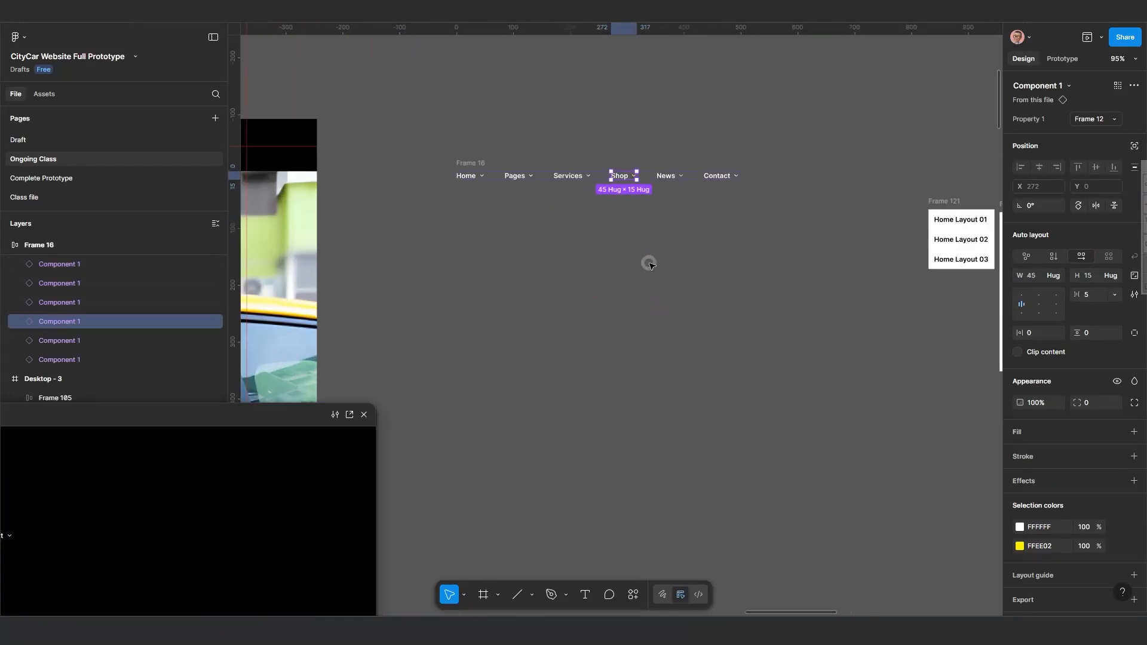
{"action": "left_click", "coordinate": [732, 328]}
{"action": "scroll", "coordinate": [537, 341], "scroll_direction": "up", "scroll_amount": 5}
{"action": "scroll", "coordinate": [587, 361], "scroll_direction": "up", "scroll_amount": 1}
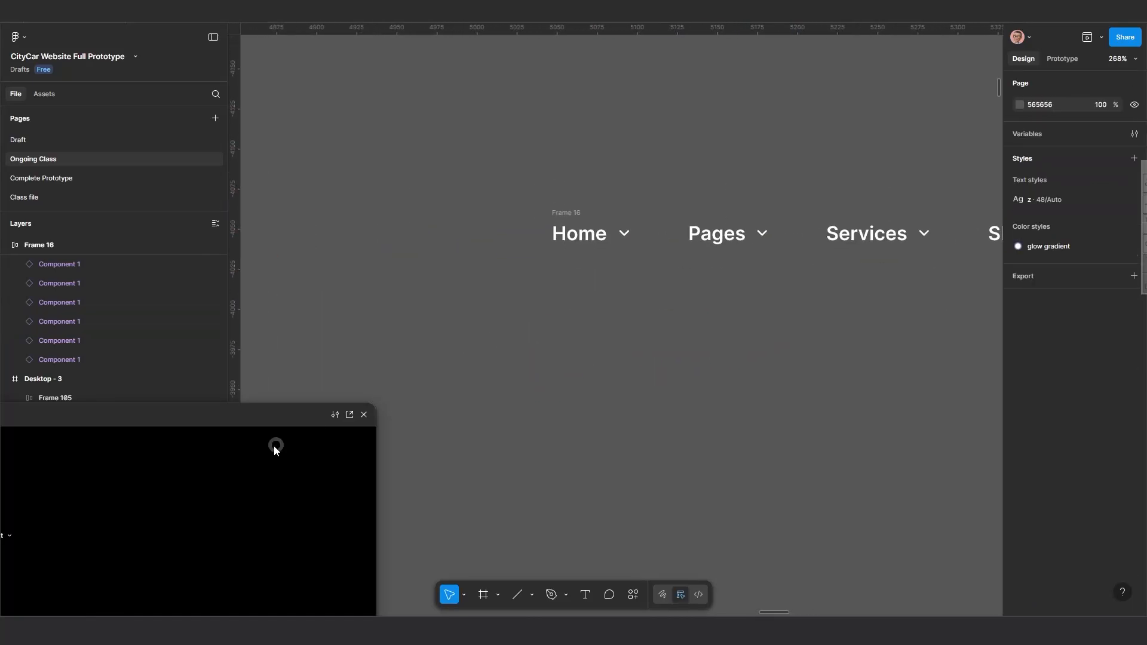
{"action": "left_click_drag", "start_coordinate": [274, 421], "coordinate": [233, 419]}
{"action": "scroll", "coordinate": [543, 370], "scroll_direction": "down", "scroll_amount": 8}
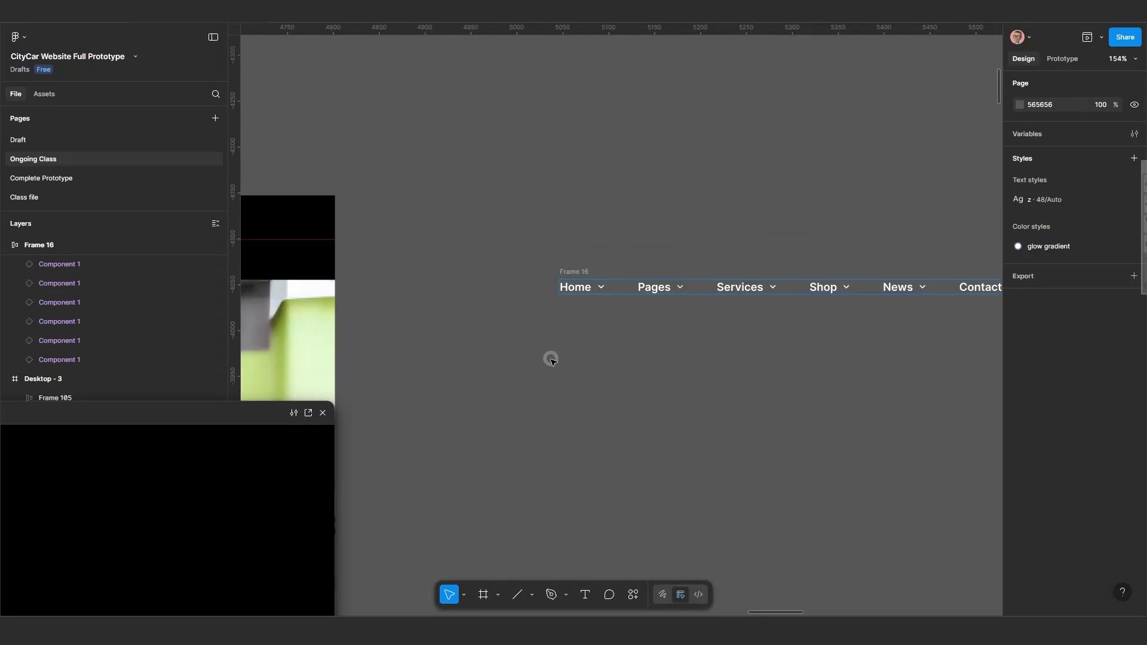
Place a copy of the Frame 121 Home dropdown under the Home item in the Desktop - 3 header, at X 424, Y 84.
{"action": "left_click_drag", "start_coordinate": [620, 368], "coordinate": [837, 320]}
{"action": "scroll", "coordinate": [836, 319], "scroll_direction": "down", "scroll_amount": 2}
{"action": "left_click_drag", "start_coordinate": [311, 323], "coordinate": [472, 332]}
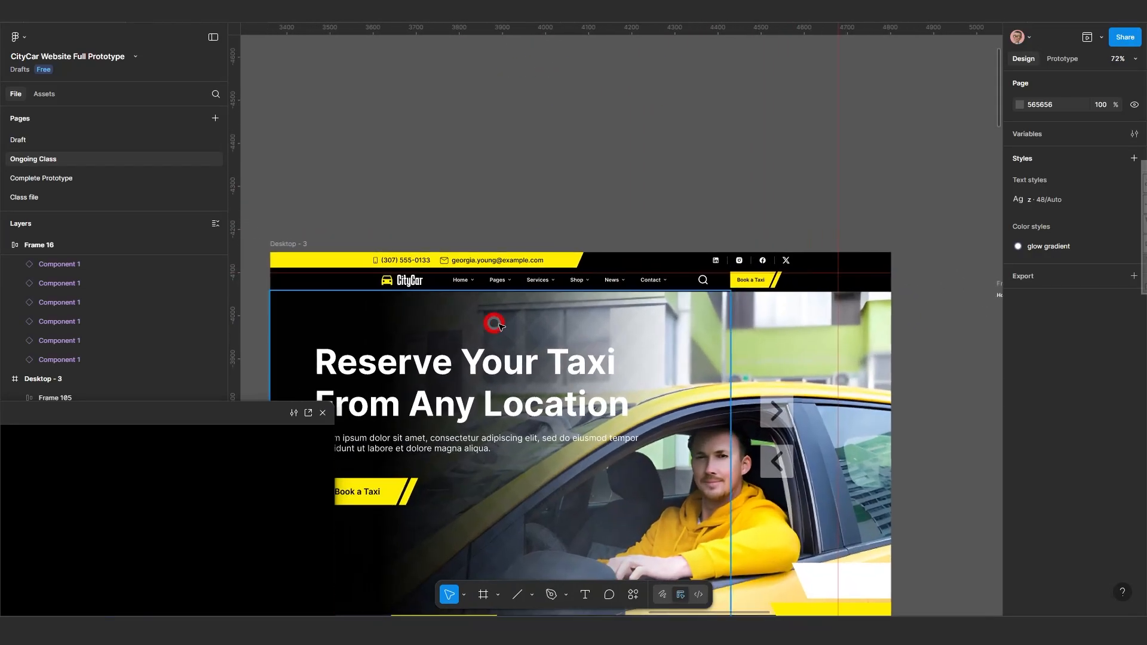
{"action": "scroll", "coordinate": [561, 353], "scroll_direction": "down", "scroll_amount": 5}
{"action": "left_click", "coordinate": [929, 345]}
{"action": "key", "text": "alt"}
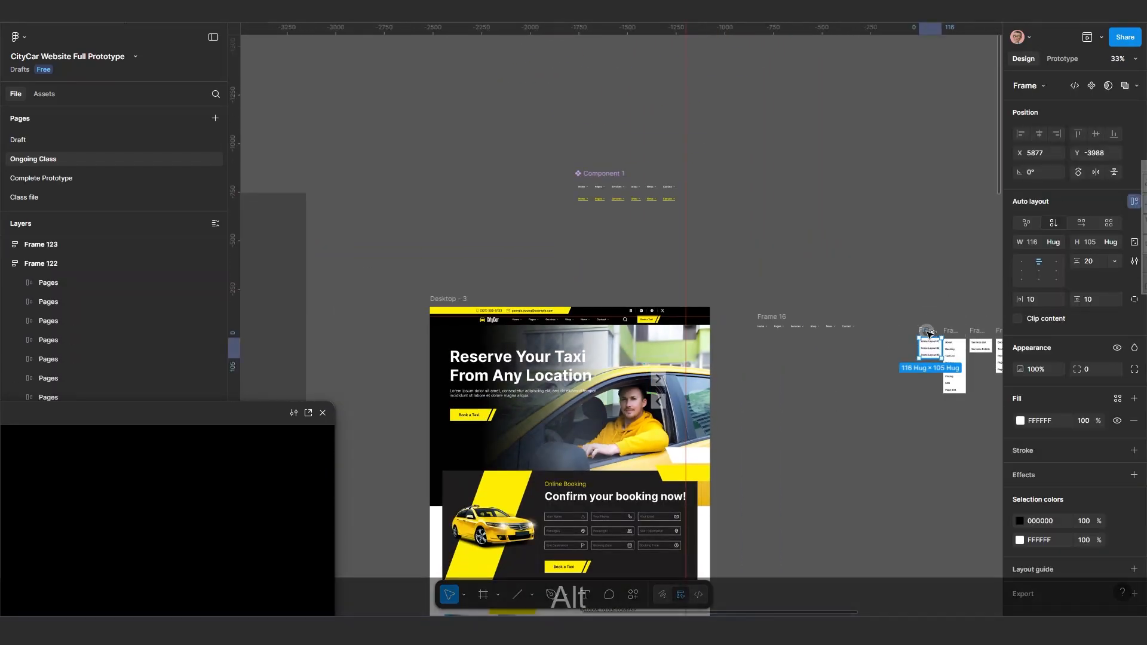
{"action": "left_click_drag", "start_coordinate": [525, 321], "coordinate": [525, 333]}
{"action": "scroll", "coordinate": [525, 332], "scroll_direction": "up", "scroll_amount": 5}
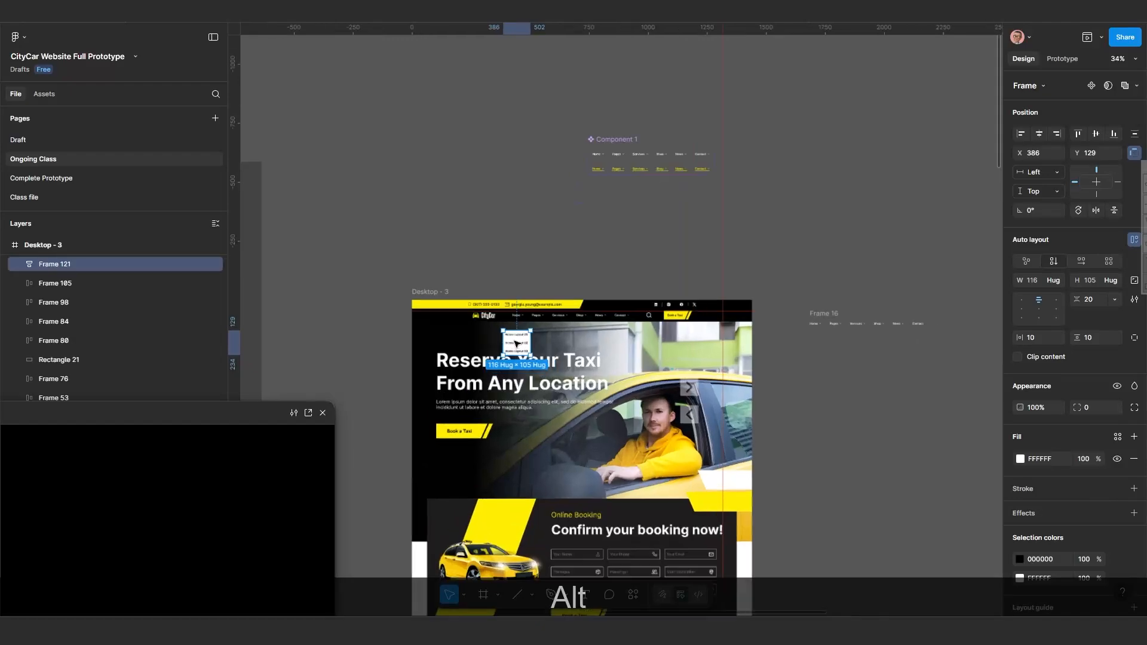
{"action": "scroll", "coordinate": [515, 340], "scroll_direction": "up", "scroll_amount": 5}
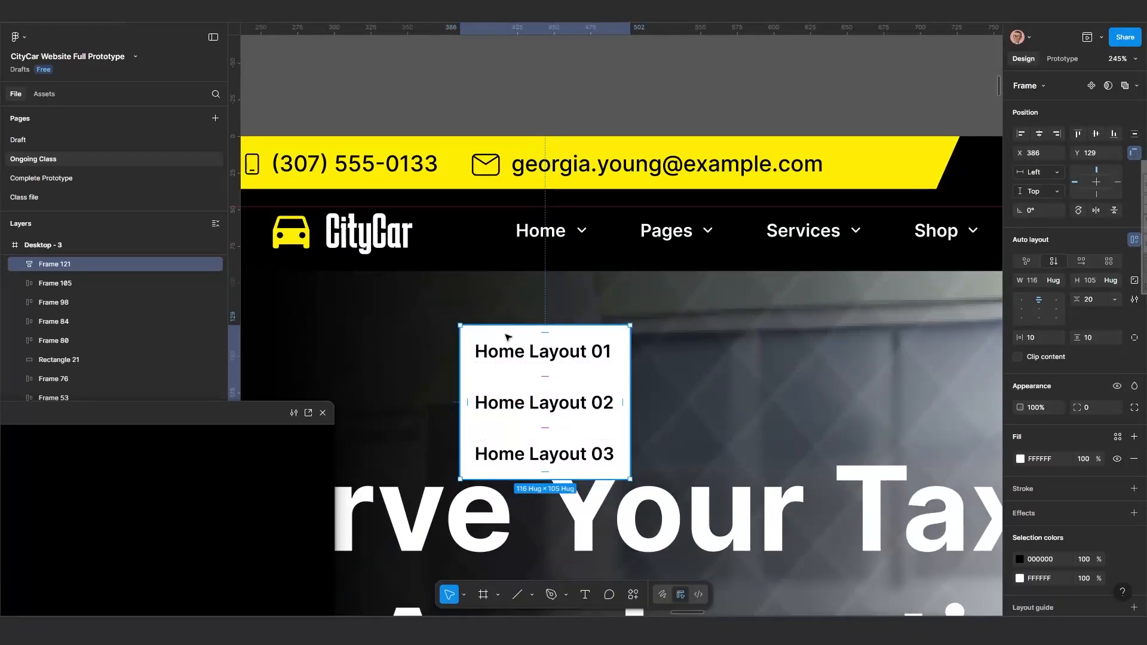
{"action": "left_click_drag", "start_coordinate": [506, 332], "coordinate": [543, 272]}
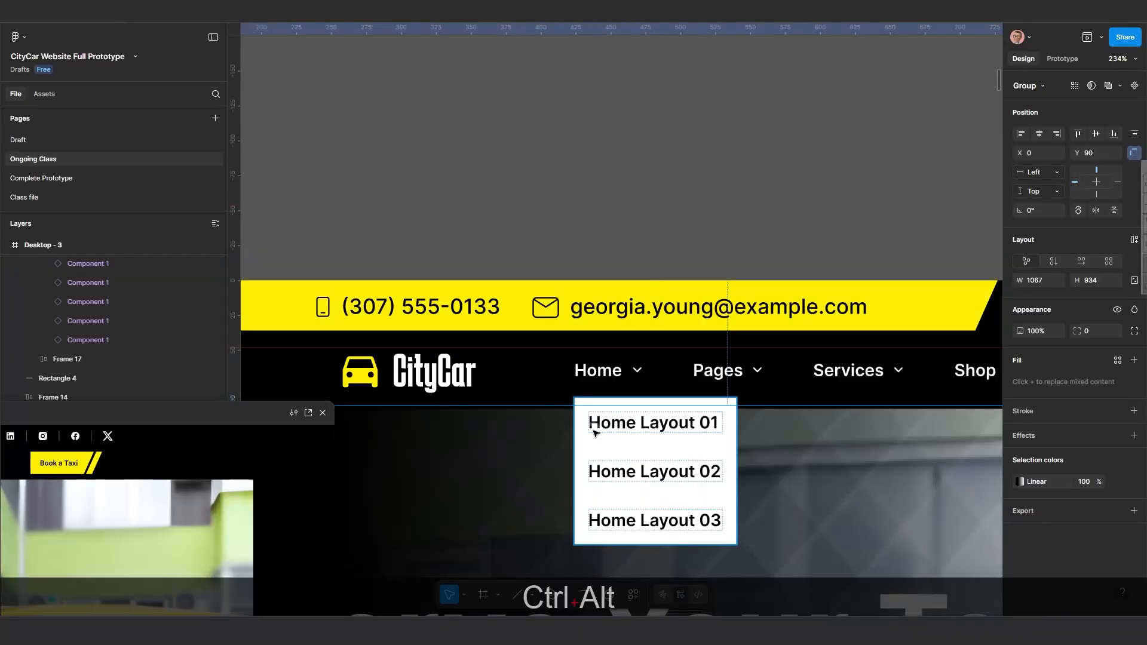
Measure the gap between the header's Home label and the dropdown copy, and delete the copy from Desktop - 3.
{"action": "left_click", "coordinate": [596, 401]}
{"action": "scroll", "coordinate": [599, 394], "scroll_direction": "up", "scroll_amount": 10}
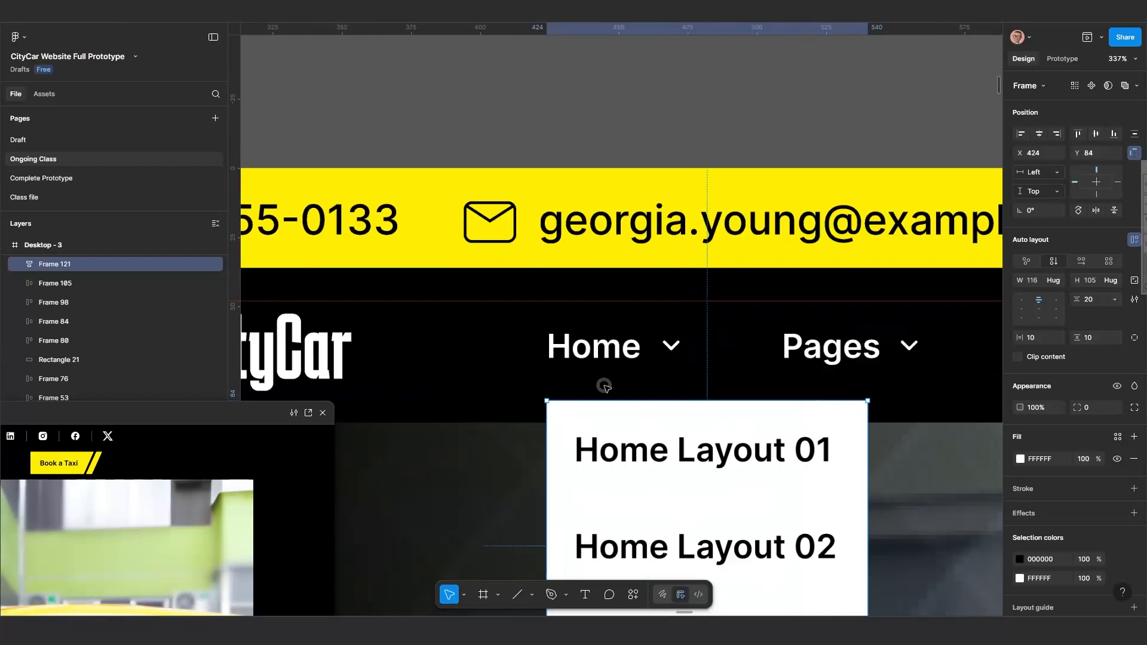
{"action": "scroll", "coordinate": [594, 387], "scroll_direction": "down", "scroll_amount": 5}
{"action": "scroll", "coordinate": [583, 376], "scroll_direction": "up", "scroll_amount": 5}
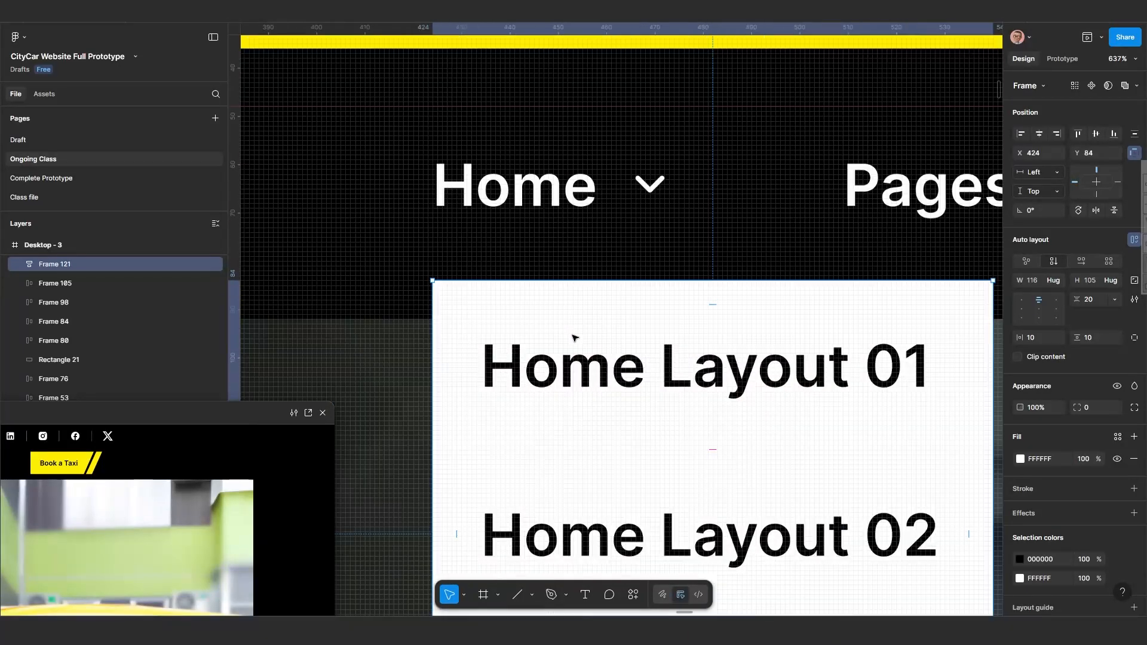
{"action": "scroll", "coordinate": [565, 251], "scroll_direction": "down", "scroll_amount": 3}
{"action": "key", "text": "alt"}
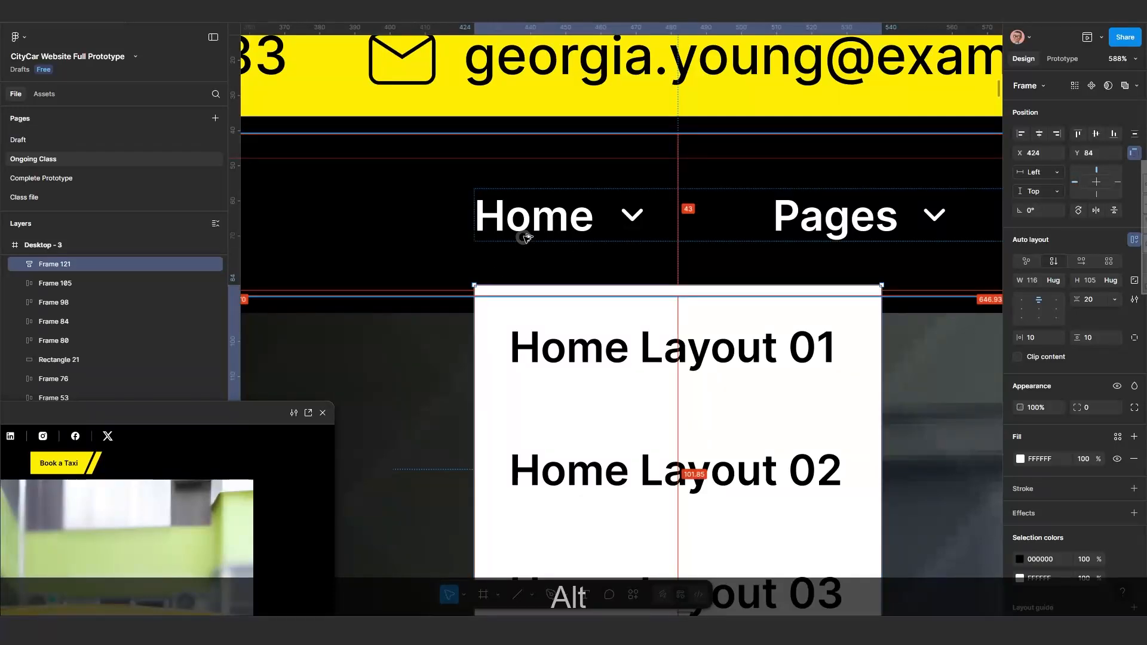
{"action": "scroll", "coordinate": [597, 245], "scroll_direction": "down", "scroll_amount": 4}
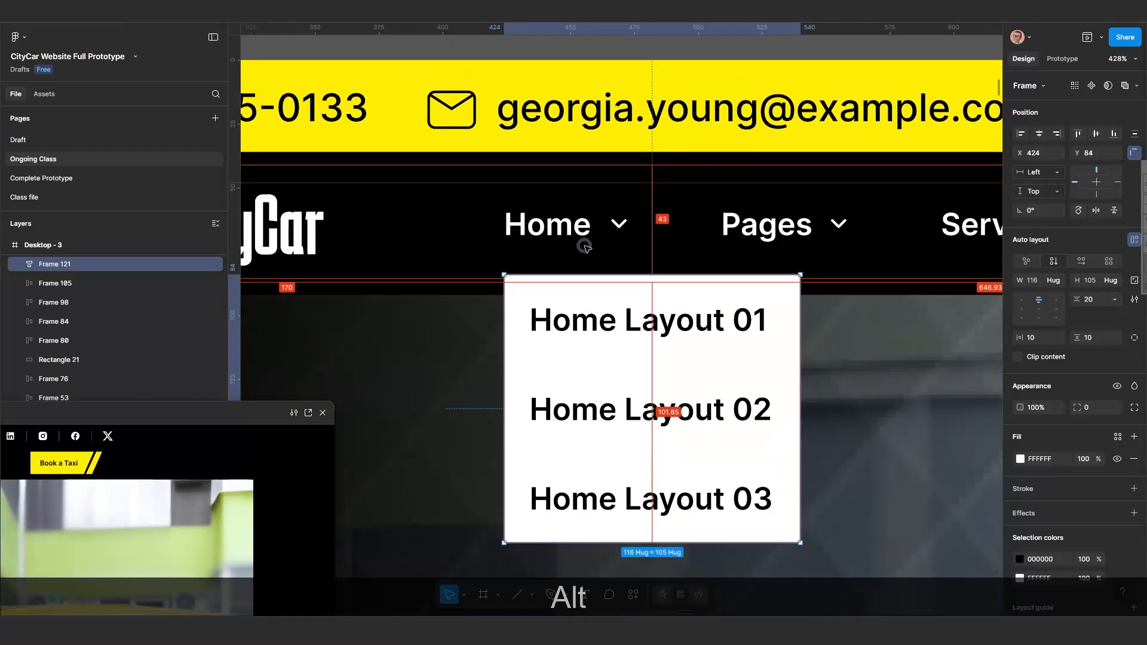
{"action": "scroll", "coordinate": [585, 246], "scroll_direction": "up", "scroll_amount": 4}
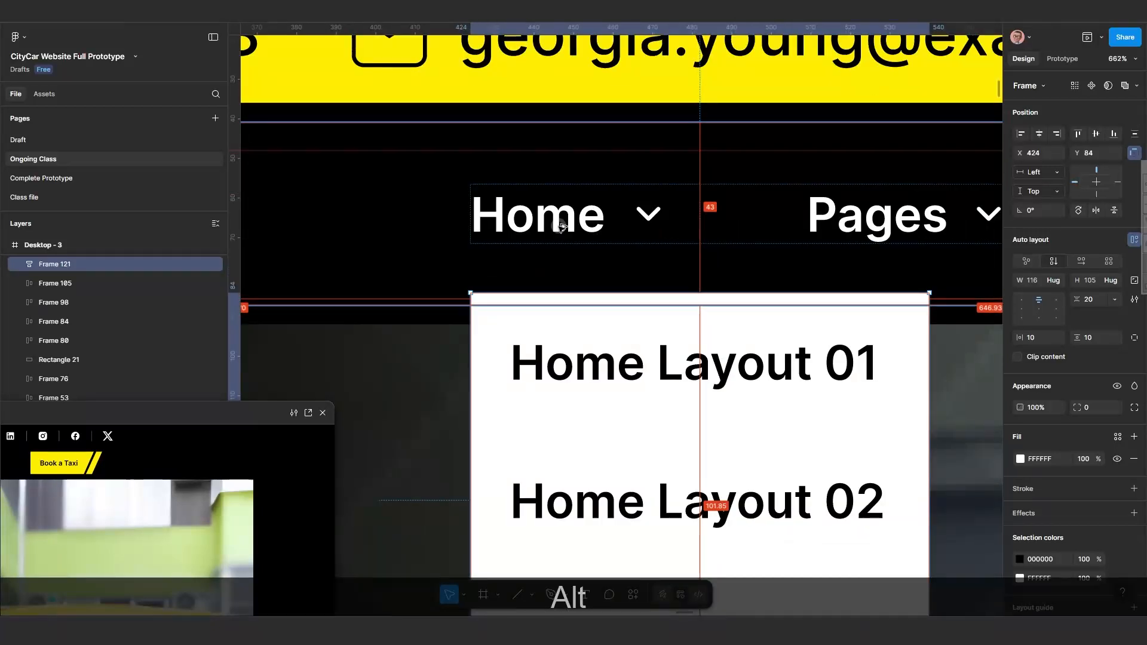
{"action": "key", "text": "ctrl"}
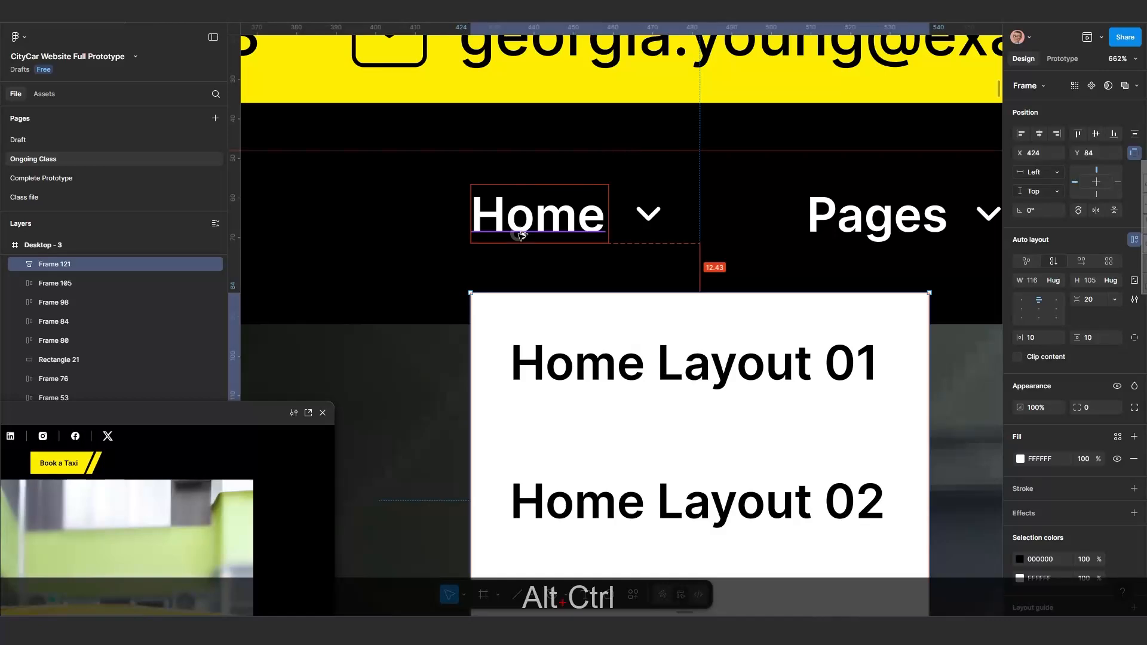
{"action": "scroll", "coordinate": [523, 234], "scroll_direction": "down", "scroll_amount": 10}
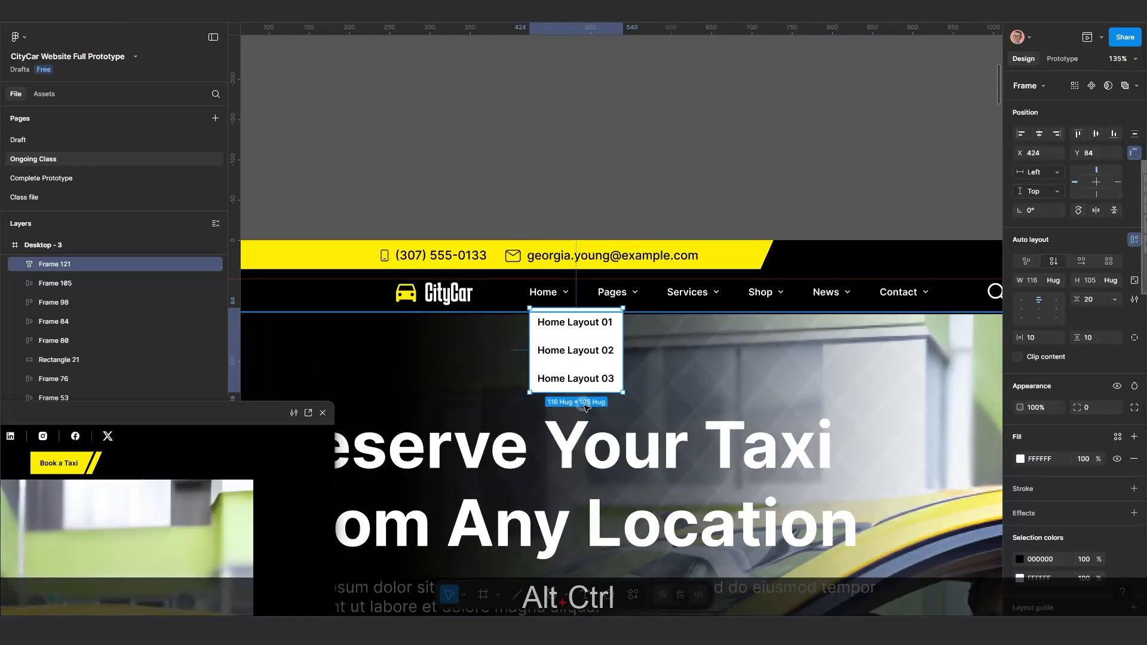
{"action": "key", "text": "Delete"}
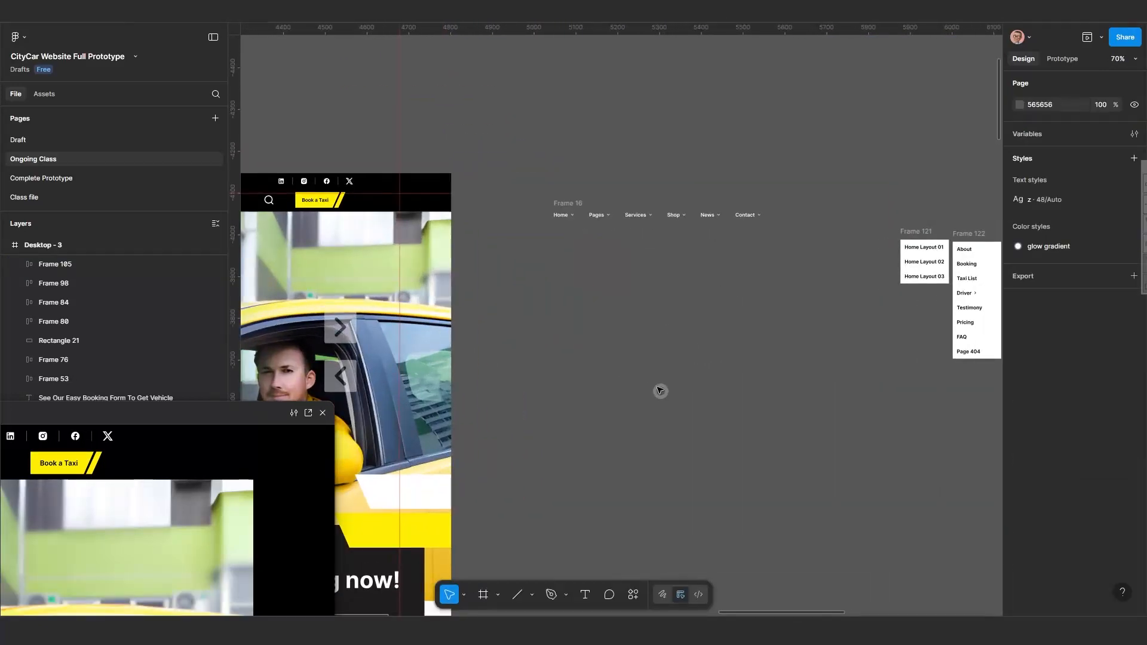
Duplicate the Frame 121 Home dropdown below the Home item of the Frame 16 menu, with their left edges aligned at X 5047.
{"action": "scroll", "coordinate": [660, 390], "scroll_direction": "up", "scroll_amount": 2}
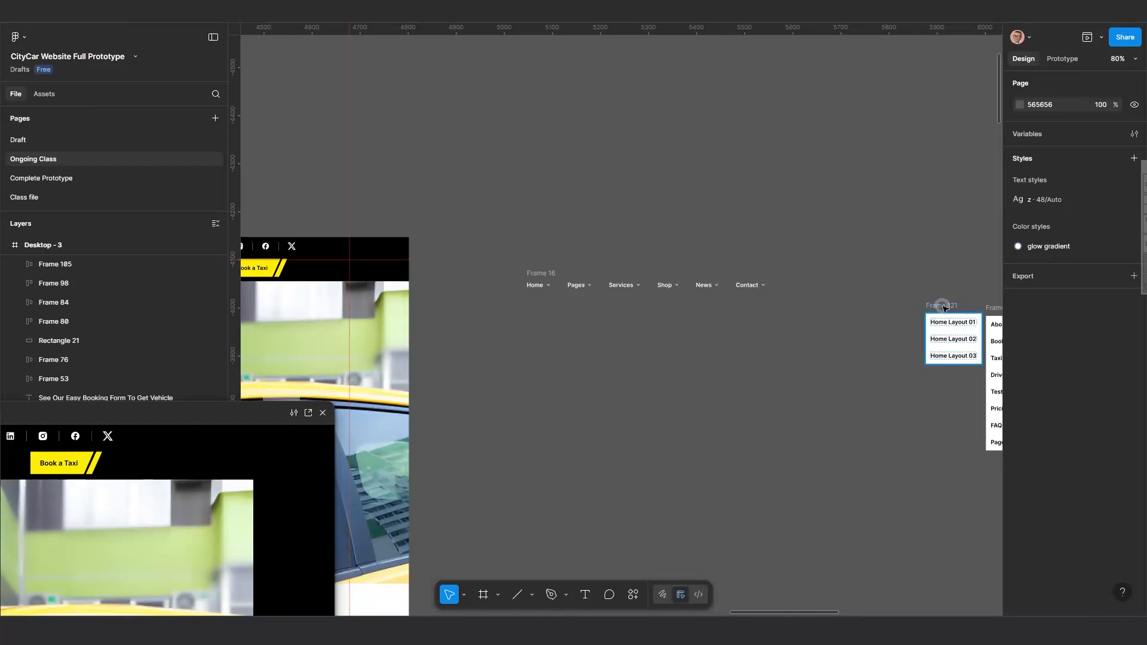
{"action": "left_click", "coordinate": [944, 307]}
{"action": "key", "text": "alt"}
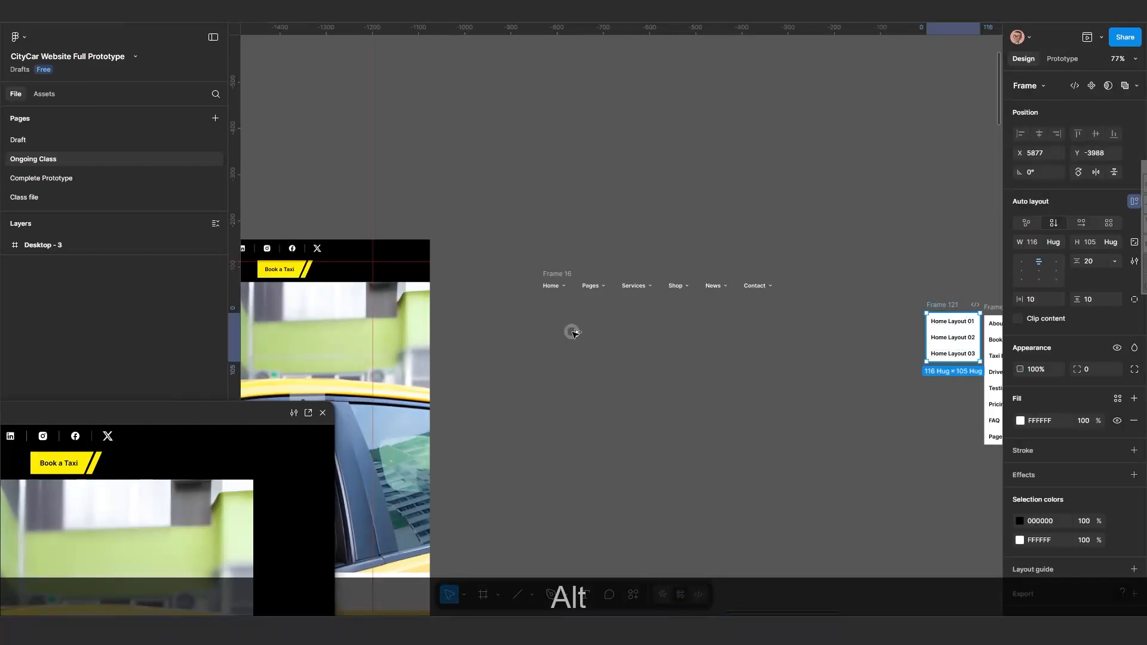
{"action": "left_click_drag", "start_coordinate": [573, 332], "coordinate": [524, 236]}
{"action": "key", "text": "shift+2"}
{"action": "scroll", "coordinate": [523, 237], "scroll_direction": "up", "scroll_amount": 10}
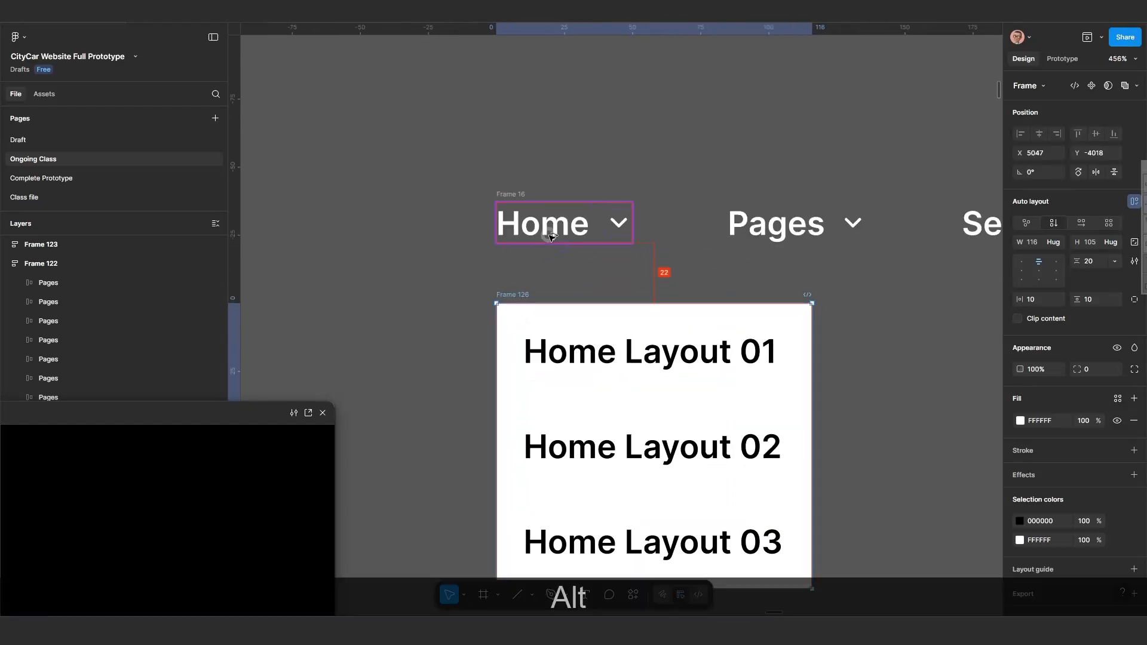
Nudge the Home dropdown copy up to Y -4027, checking its spacing from the Home item.
{"action": "left_click", "coordinate": [516, 194], "text": "alt"}
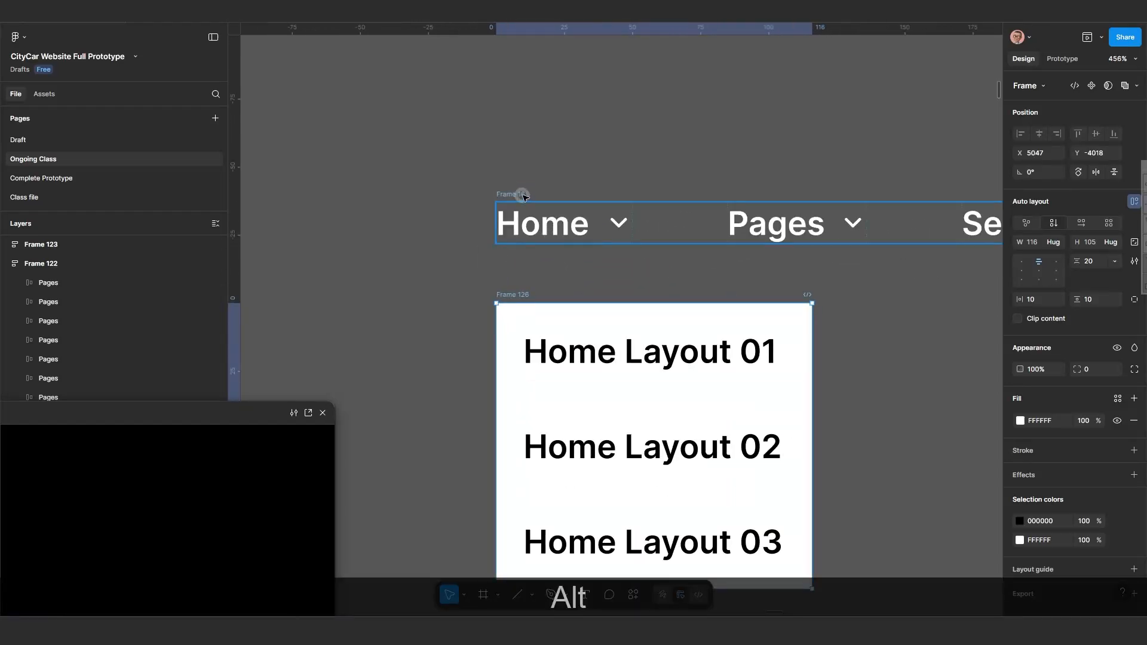
{"action": "left_click", "coordinate": [519, 291]}
{"action": "mouse_move", "coordinate": [528, 238]}
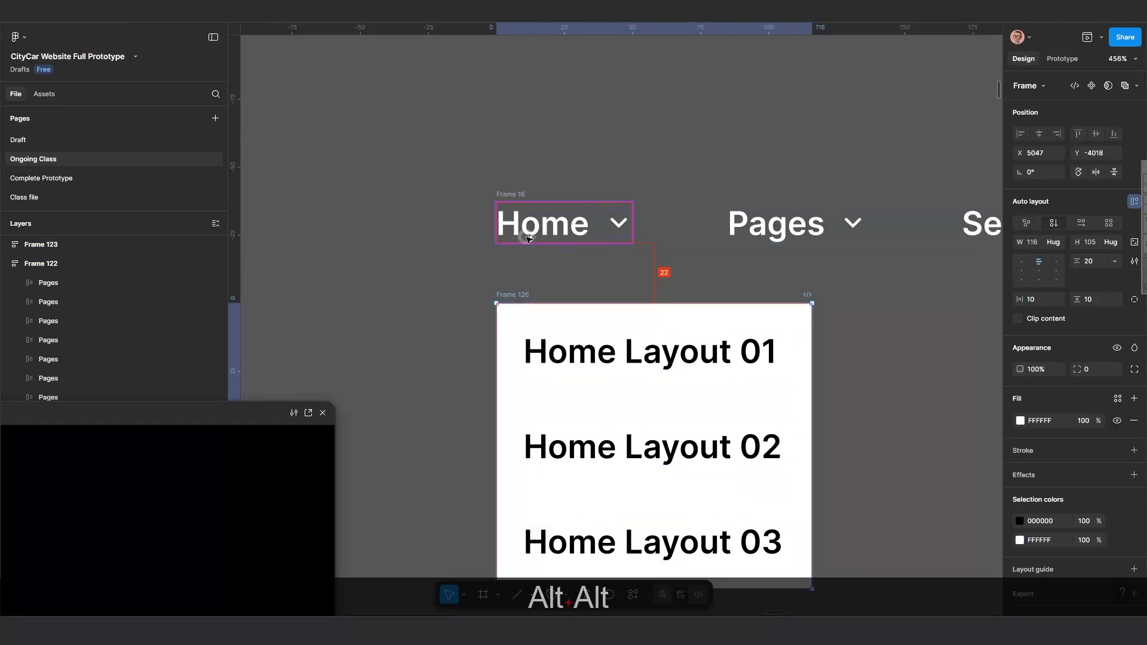
{"action": "key", "text": "Up"}
{"action": "key", "text": "Up"}
{"action": "key", "text": "Up"}
{"action": "key", "text": "Up"}
{"action": "key", "text": "Up"}
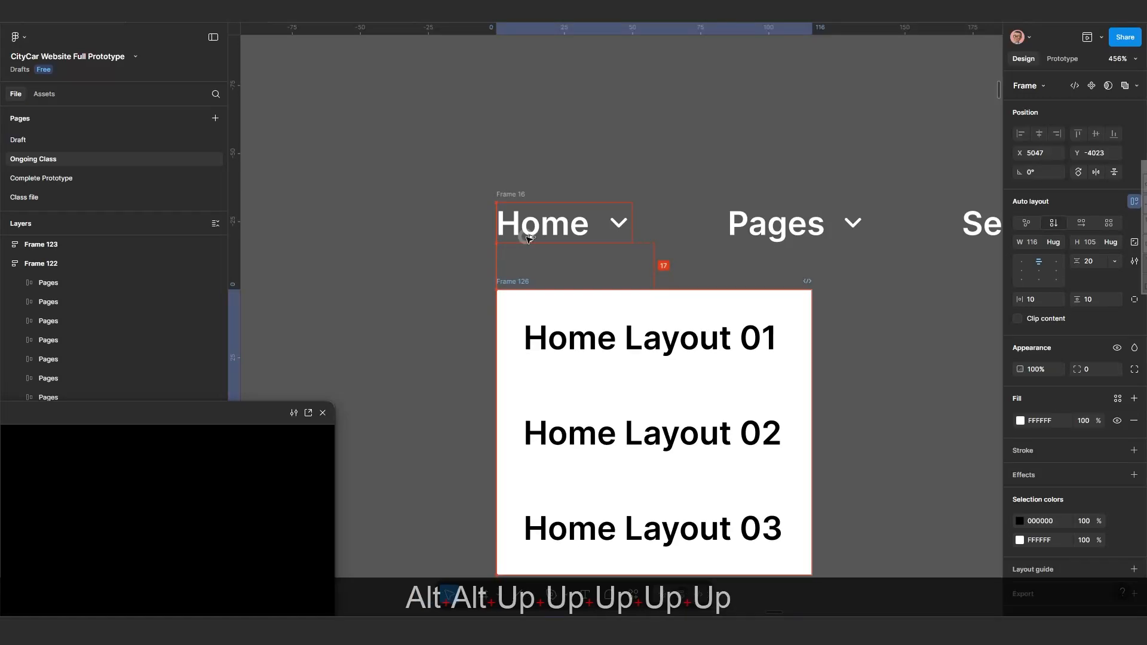
{"action": "key", "text": "Up"}
{"action": "key", "text": "Up"}
{"action": "key", "text": "Up"}
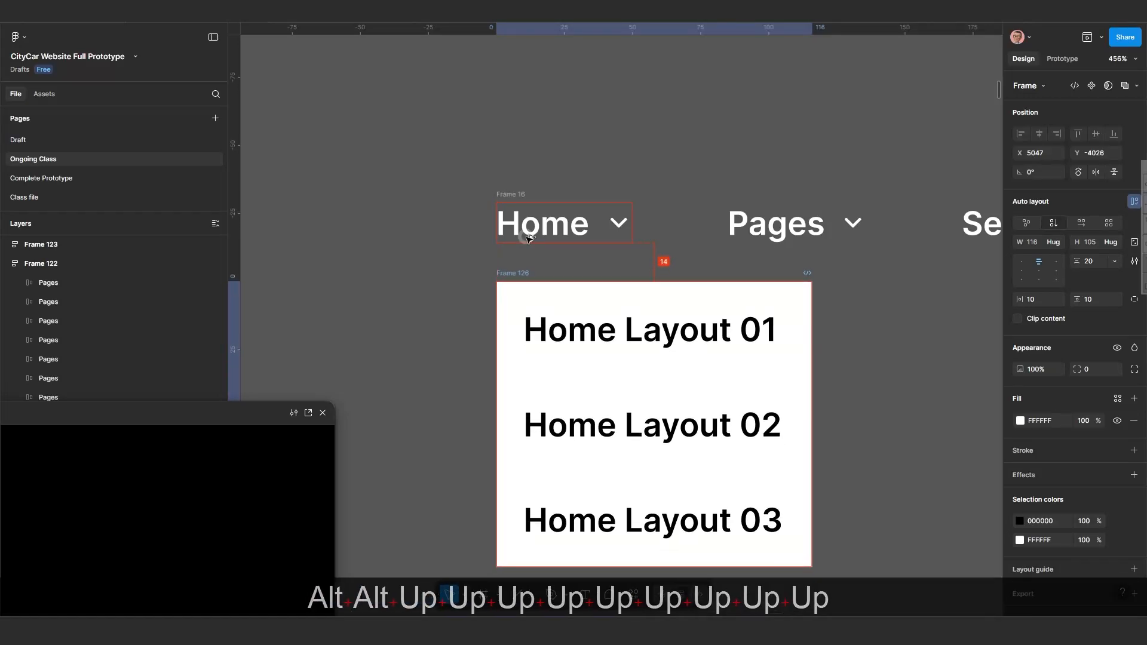
{"action": "key", "text": "Up"}
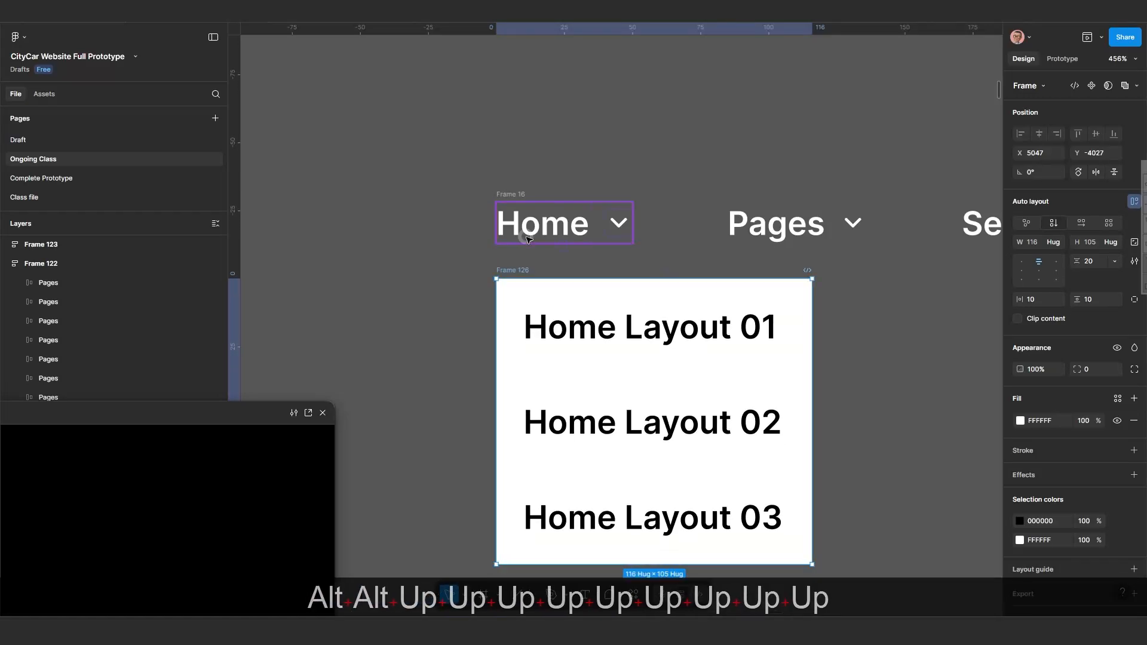
{"action": "scroll", "coordinate": [528, 237], "scroll_direction": "down", "scroll_amount": 5}
{"action": "scroll", "coordinate": [470, 310], "scroll_direction": "up", "scroll_amount": 5}
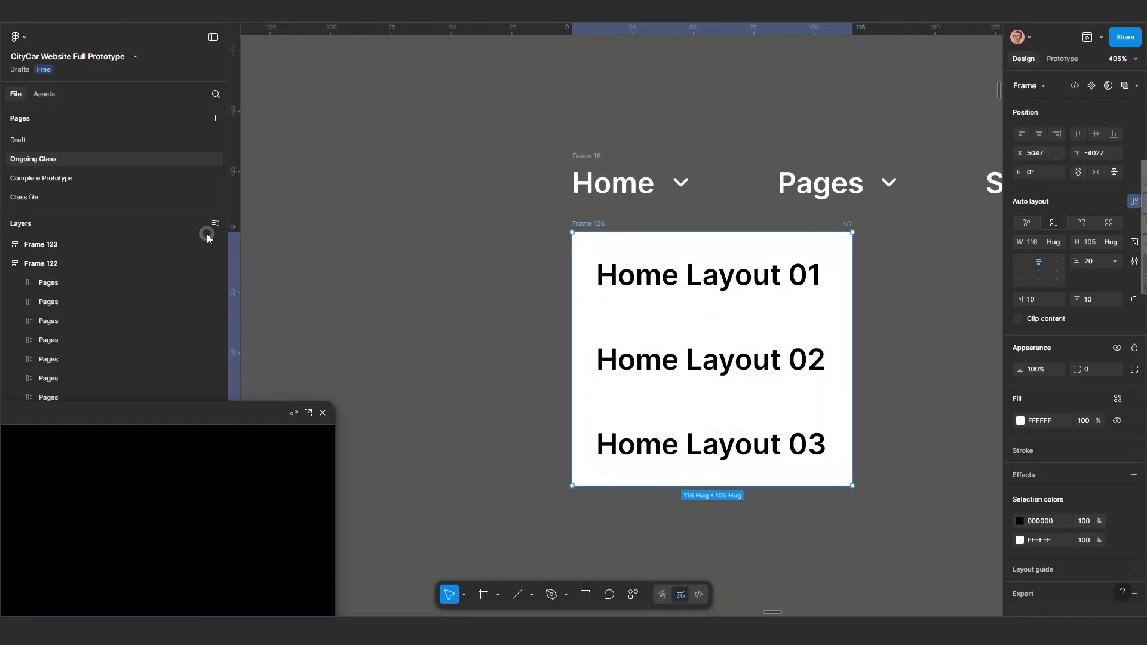
Shift the preview window further aside and add a vertical guide beside the Home item and its dropdown.
{"action": "left_click_drag", "start_coordinate": [159, 411], "coordinate": [50, 440]}
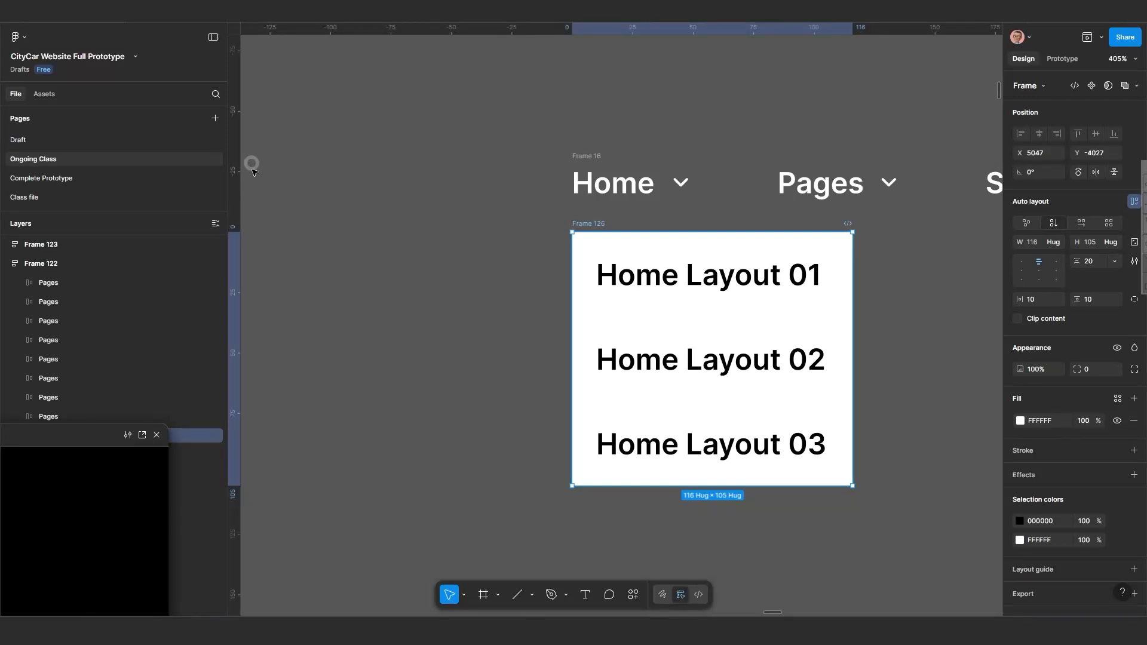
{"action": "left_click_drag", "start_coordinate": [338, 240], "coordinate": [546, 278]}
Toggle the rulers off and on again, and look up the Rulers view option and its shortcut.
{"action": "key", "text": "shift+r"}
{"action": "key", "text": "shift+r"}
{"action": "key", "text": "shift+r"}
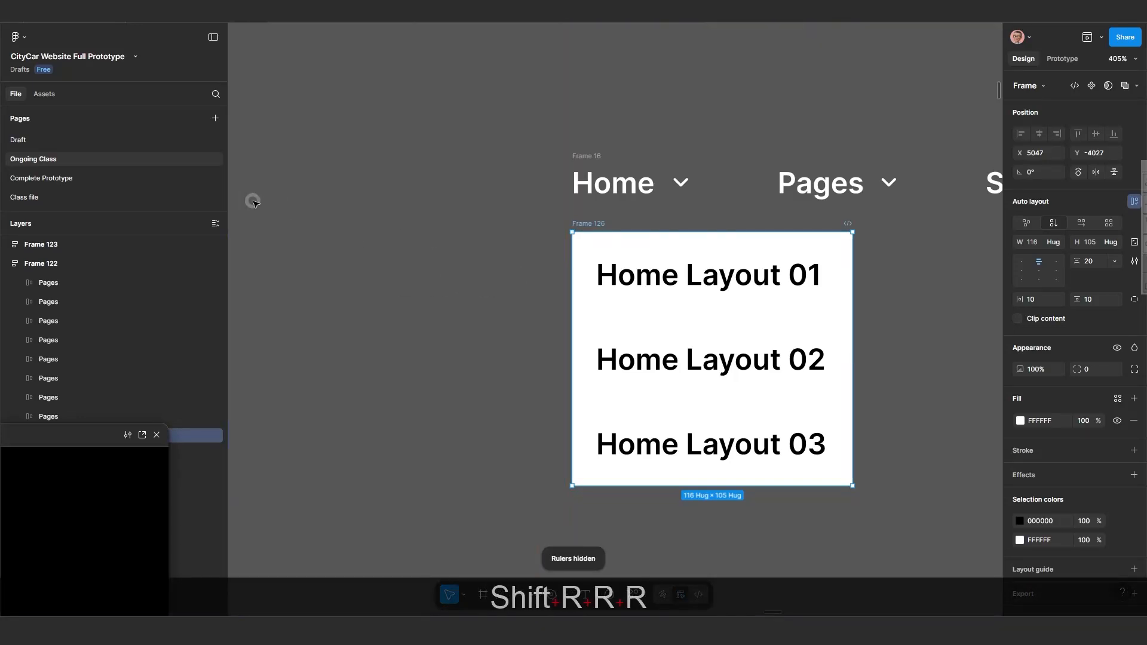
{"action": "key", "text": "shift+r"}
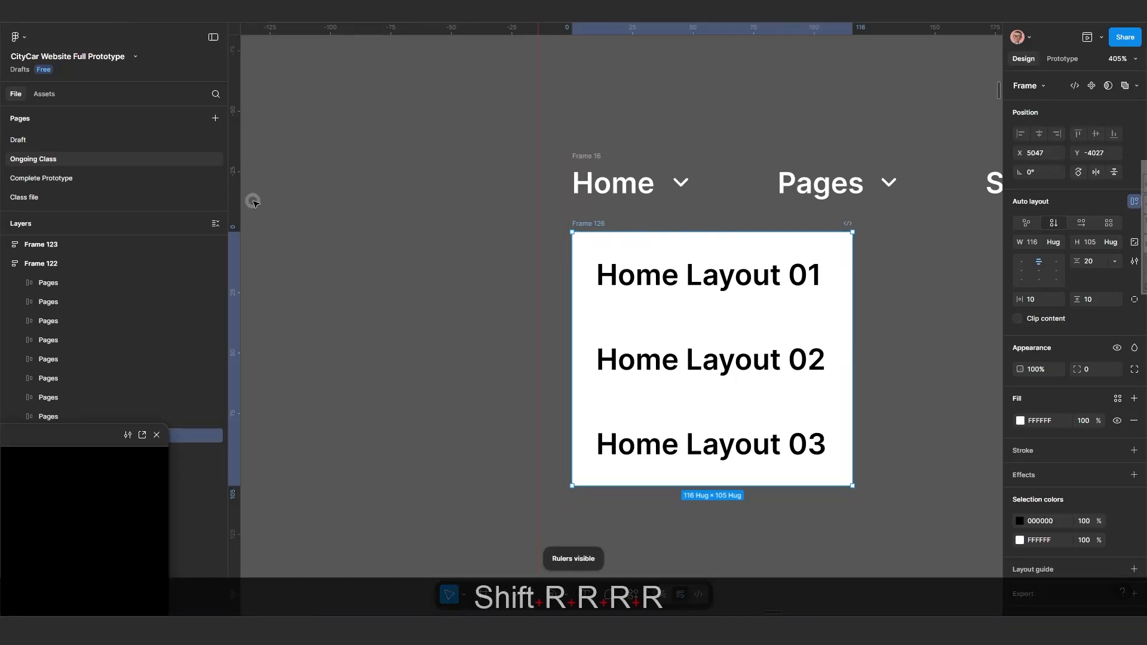
{"action": "left_click", "coordinate": [27, 38]}
{"action": "left_click", "coordinate": [66, 114]}
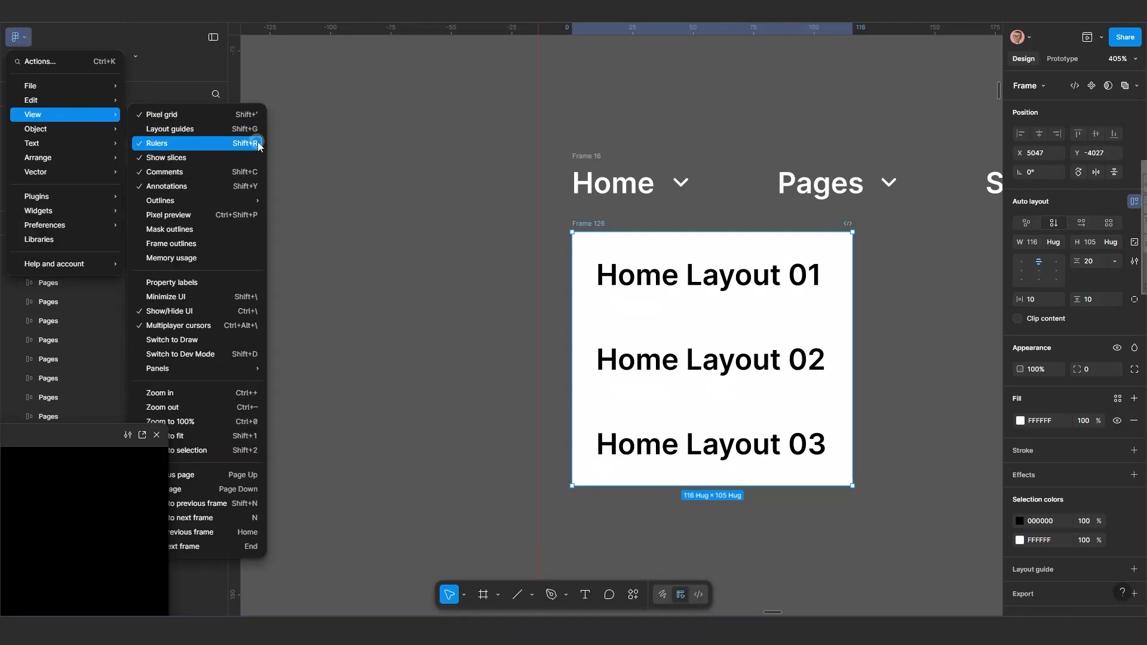
{"action": "left_click", "coordinate": [398, 158]}
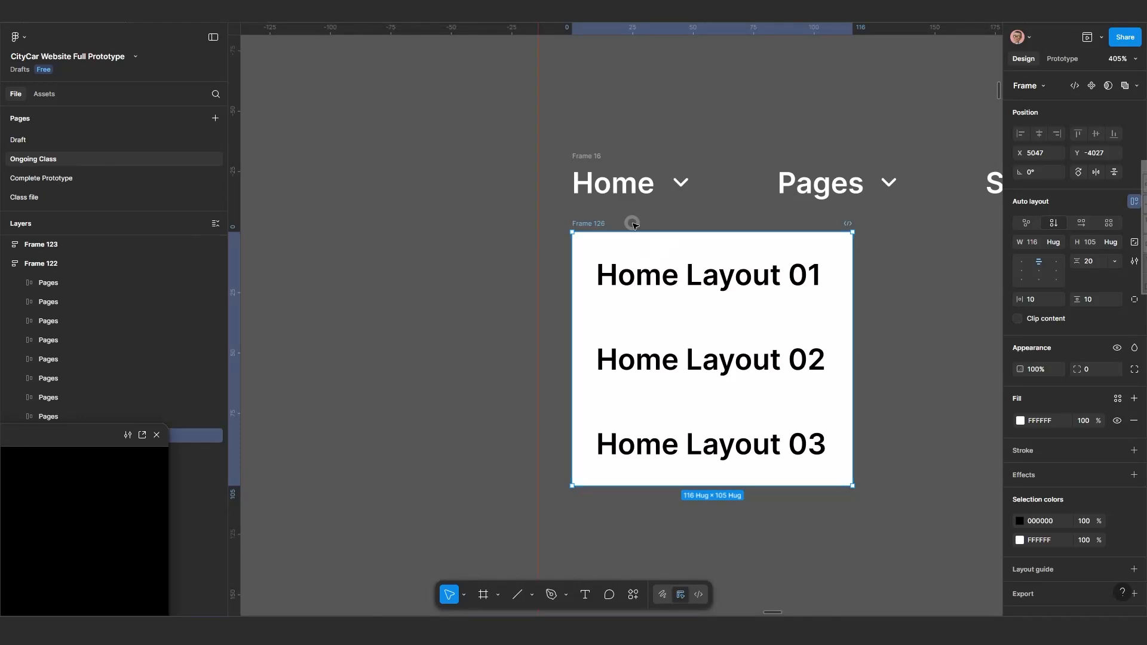
Align the vertical guide with the left edge of the Home item and its dropdown at 5047, and check the alignment up close.
{"action": "scroll", "coordinate": [579, 225], "scroll_direction": "up", "scroll_amount": 3}
{"action": "left_click_drag", "start_coordinate": [518, 219], "coordinate": [563, 222]}
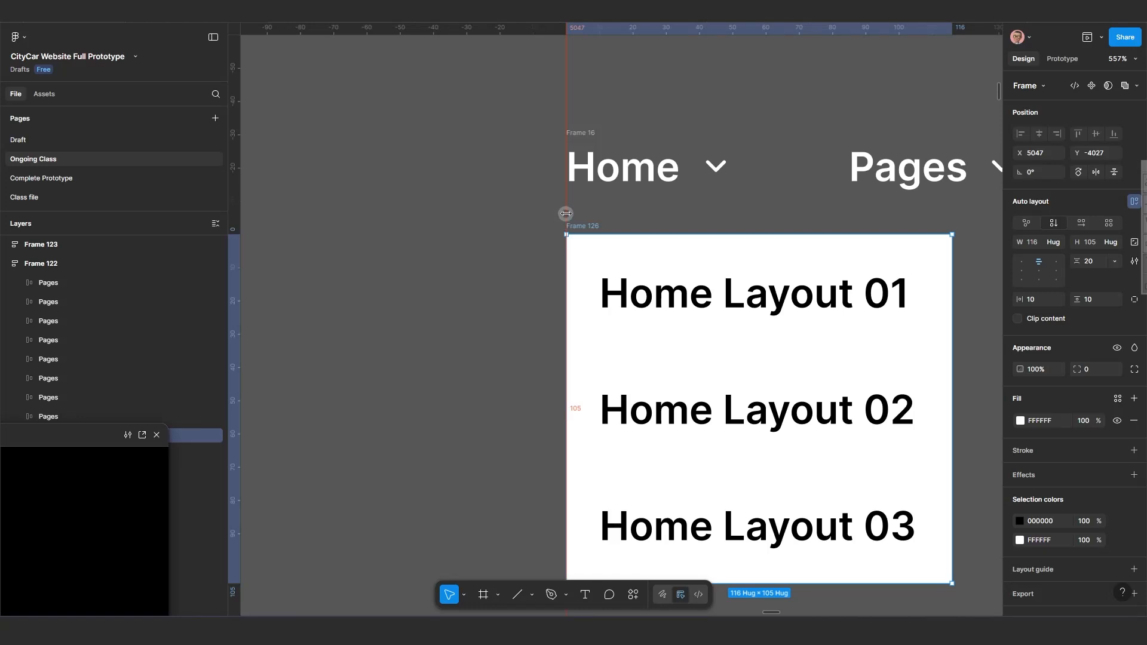
{"action": "left_click_drag", "start_coordinate": [566, 214], "coordinate": [558, 157]}
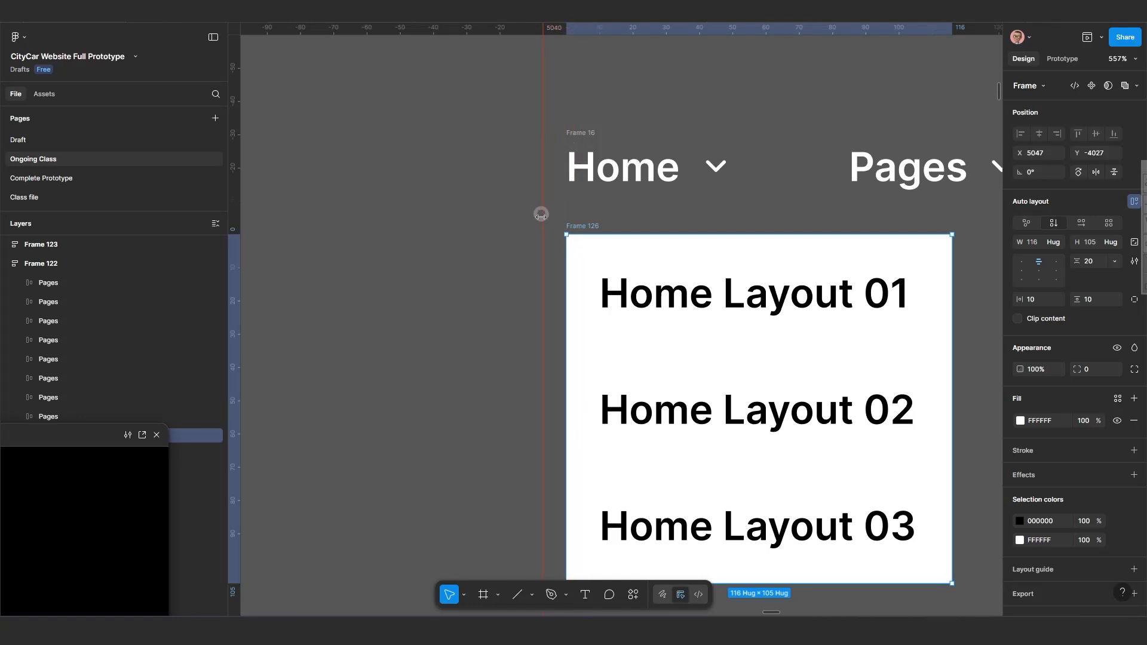
{"action": "left_click_drag", "start_coordinate": [541, 214], "coordinate": [565, 201]}
{"action": "scroll", "coordinate": [565, 202], "scroll_direction": "up", "scroll_amount": 5}
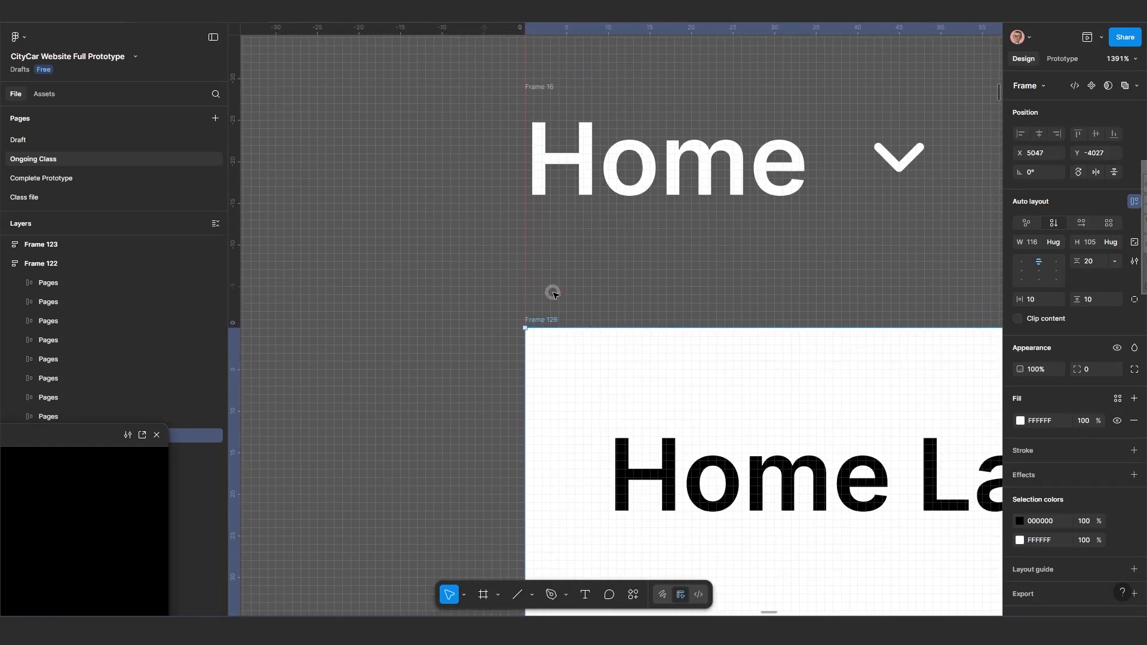
{"action": "scroll", "coordinate": [533, 218], "scroll_direction": "up", "scroll_amount": 5}
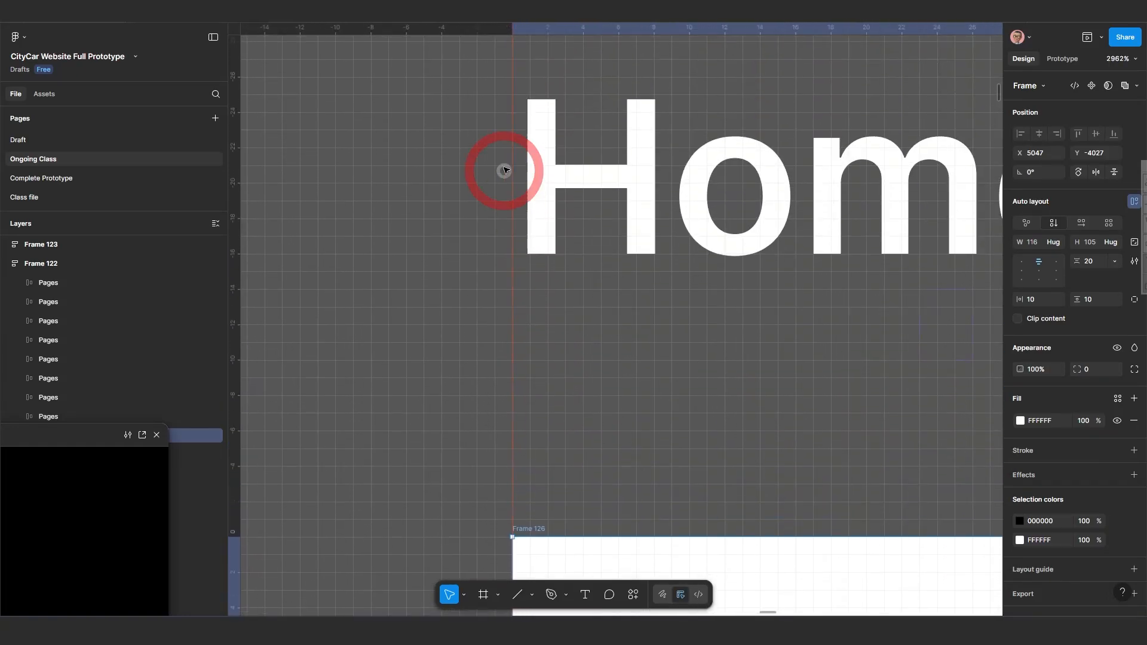
Check the Home dropdown's left edge against the guide and Home item, and look at it in the preview window.
{"action": "scroll", "coordinate": [514, 294], "scroll_direction": "down", "scroll_amount": 5}
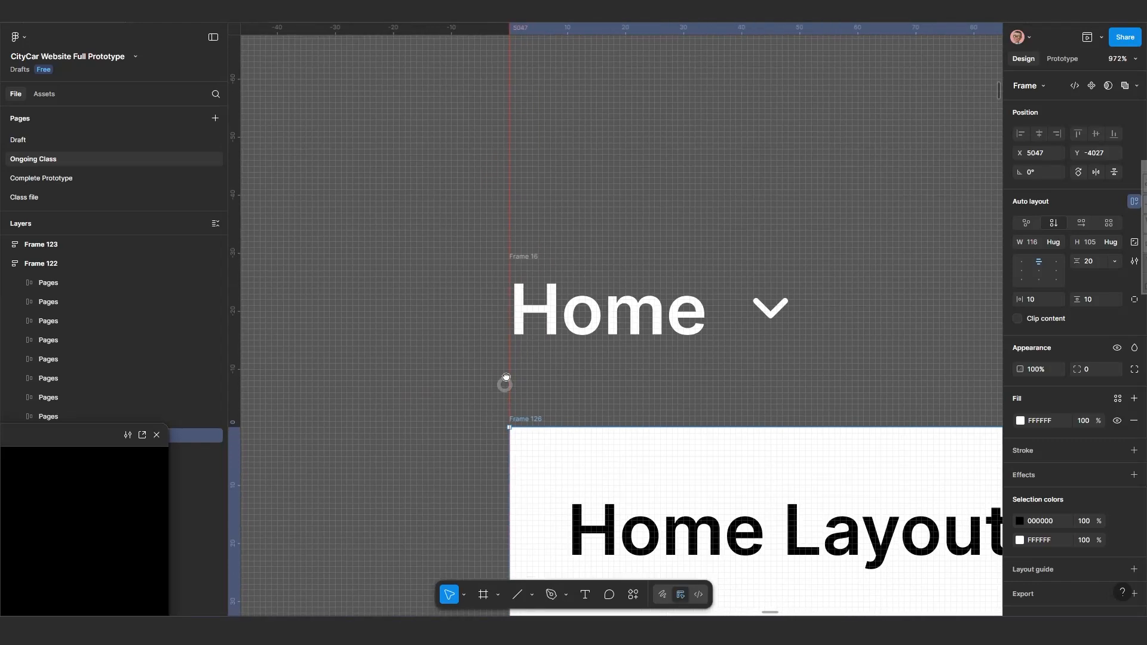
{"action": "scroll", "coordinate": [522, 344], "scroll_direction": "up", "scroll_amount": 3}
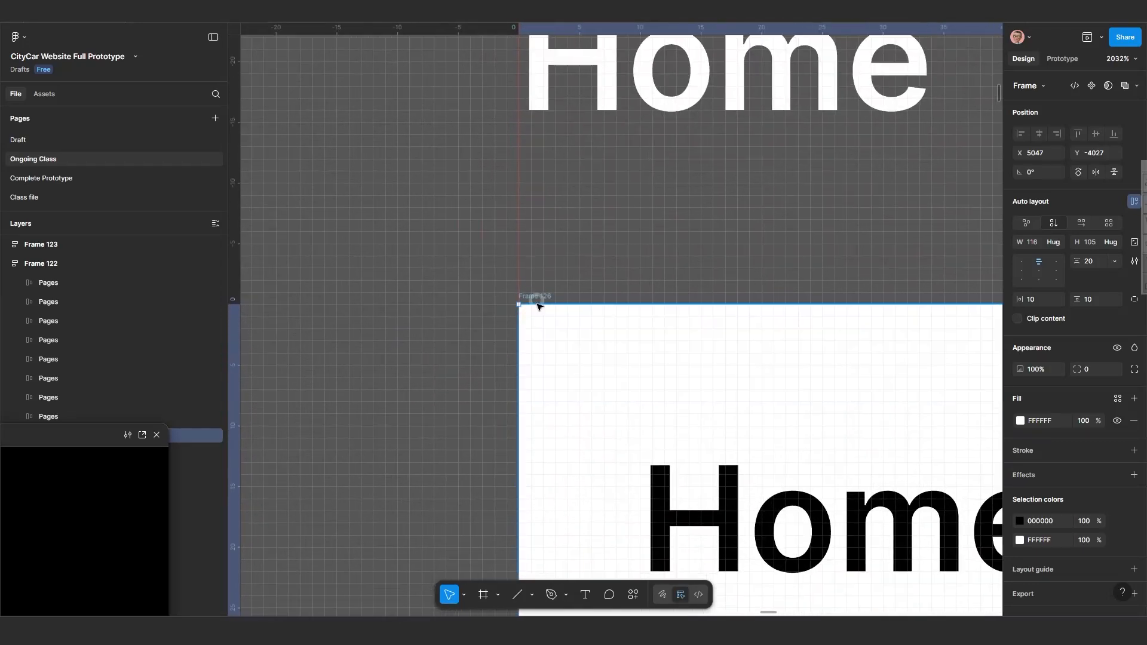
{"action": "scroll", "coordinate": [465, 281], "scroll_direction": "down", "scroll_amount": 8}
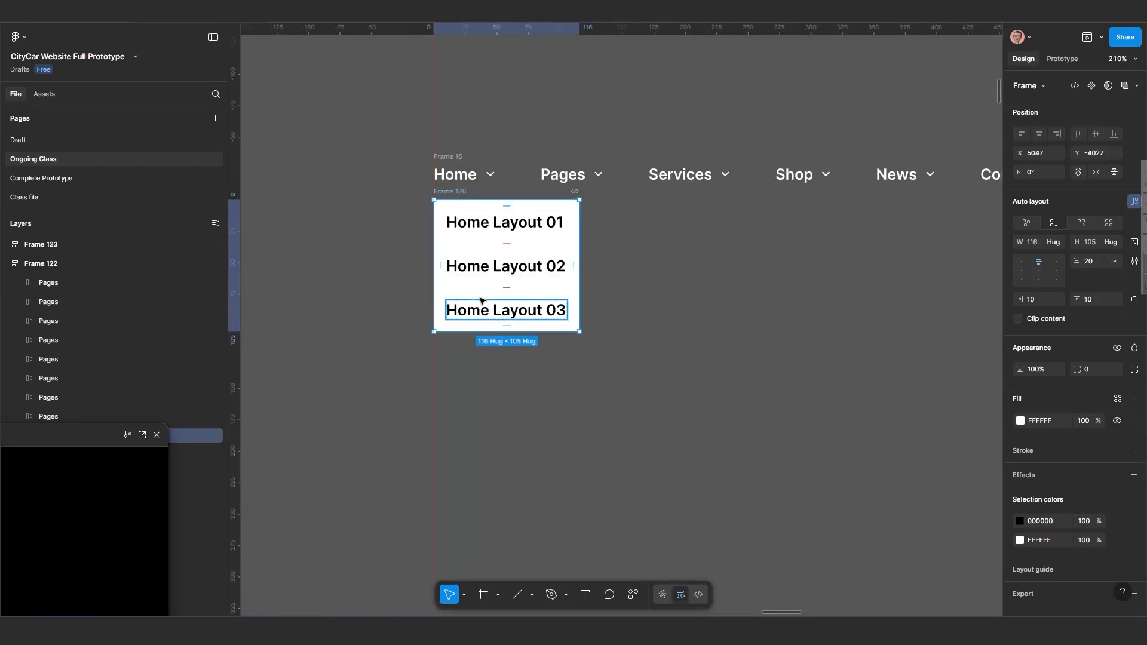
{"action": "scroll", "coordinate": [480, 277], "scroll_direction": "up", "scroll_amount": 2}
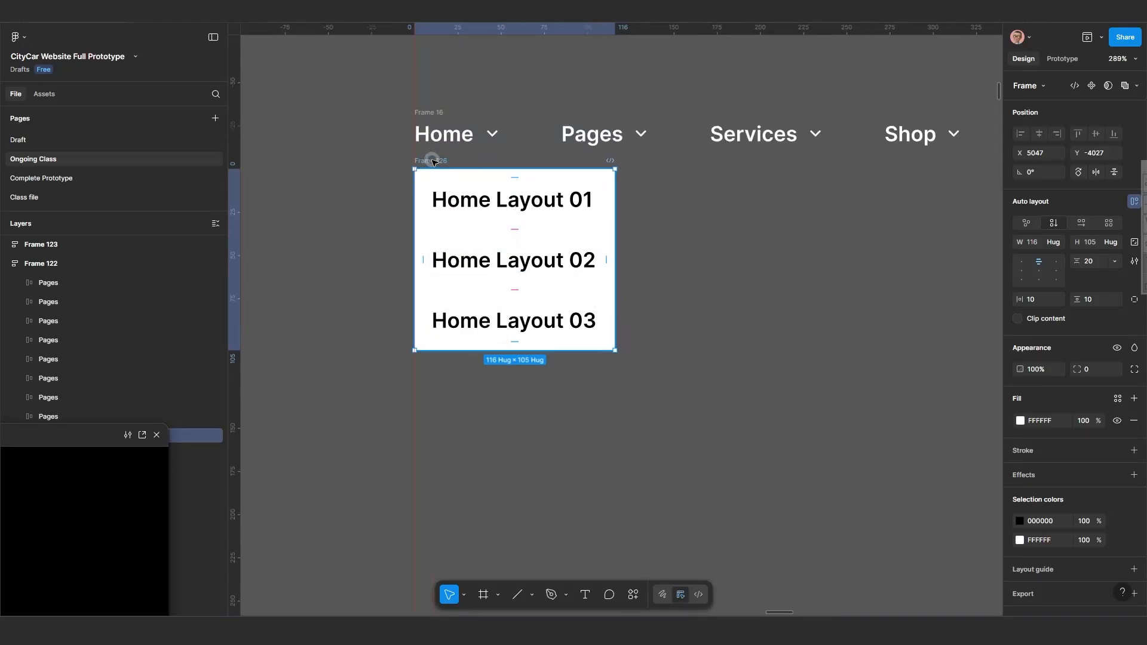
{"action": "left_click_drag", "start_coordinate": [88, 434], "coordinate": [628, 261]}
{"action": "left_click", "coordinate": [208, 421]}
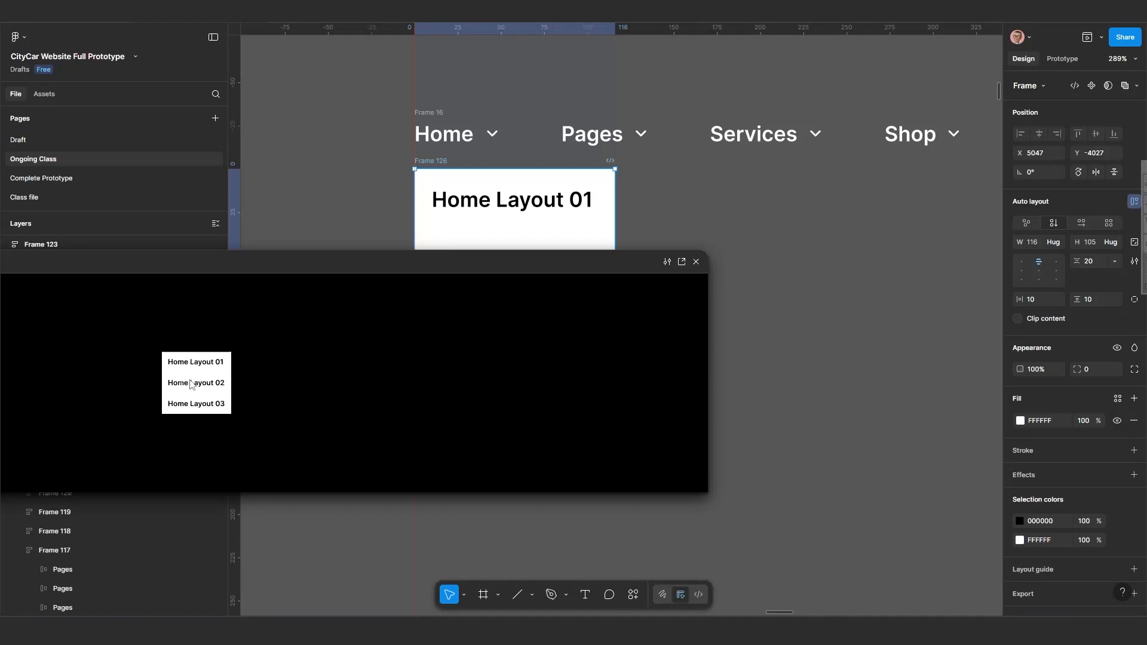
{"action": "left_click_drag", "start_coordinate": [454, 280], "coordinate": [312, 464]}
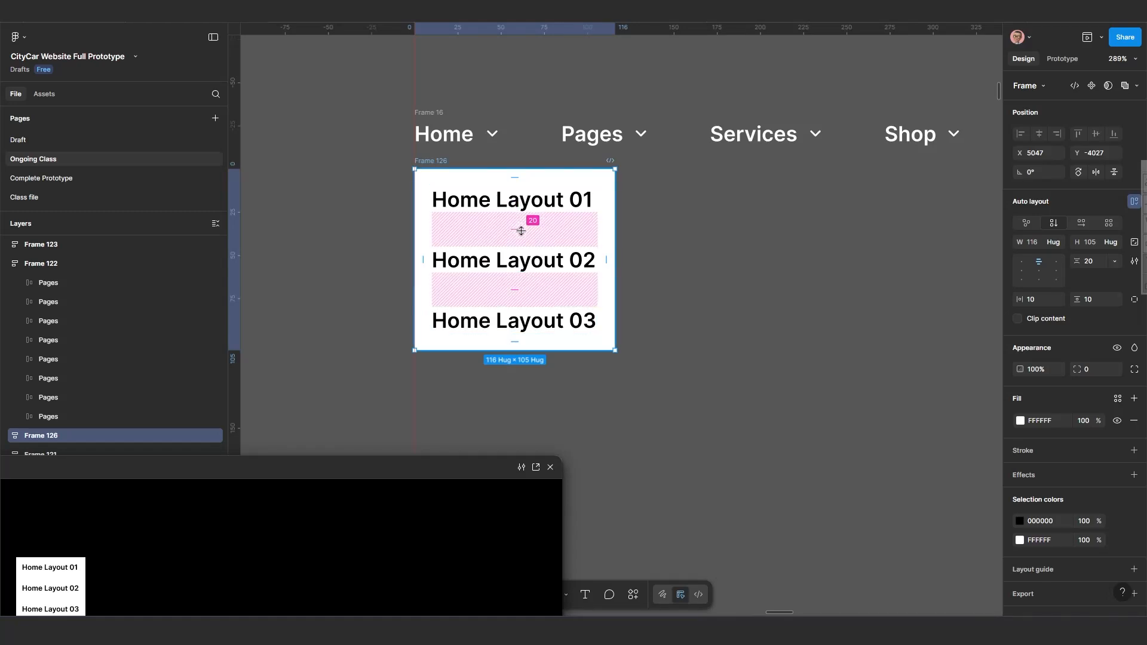
{"action": "scroll", "coordinate": [520, 278], "scroll_direction": "down", "scroll_amount": 5}
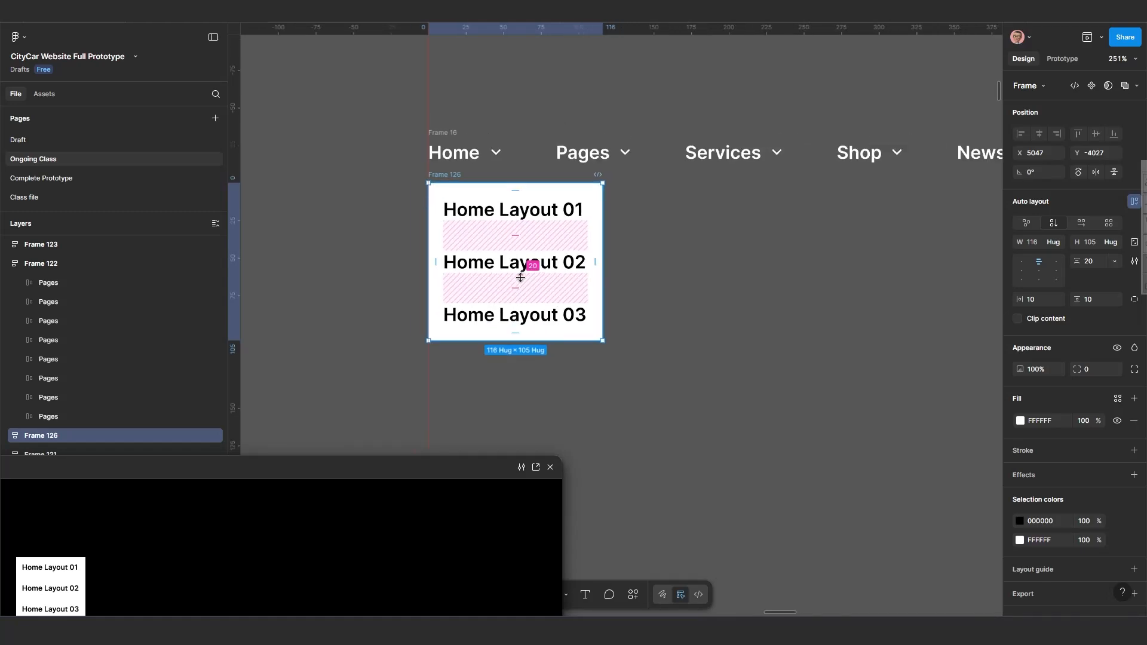
{"action": "scroll", "coordinate": [425, 249], "scroll_direction": "down", "scroll_amount": 2}
Copy the Home Layout 01, 02 and 03 items out of the original Home dropdown onto the empty canvas above it.
{"action": "left_click_drag", "start_coordinate": [931, 311], "coordinate": [504, 305]}
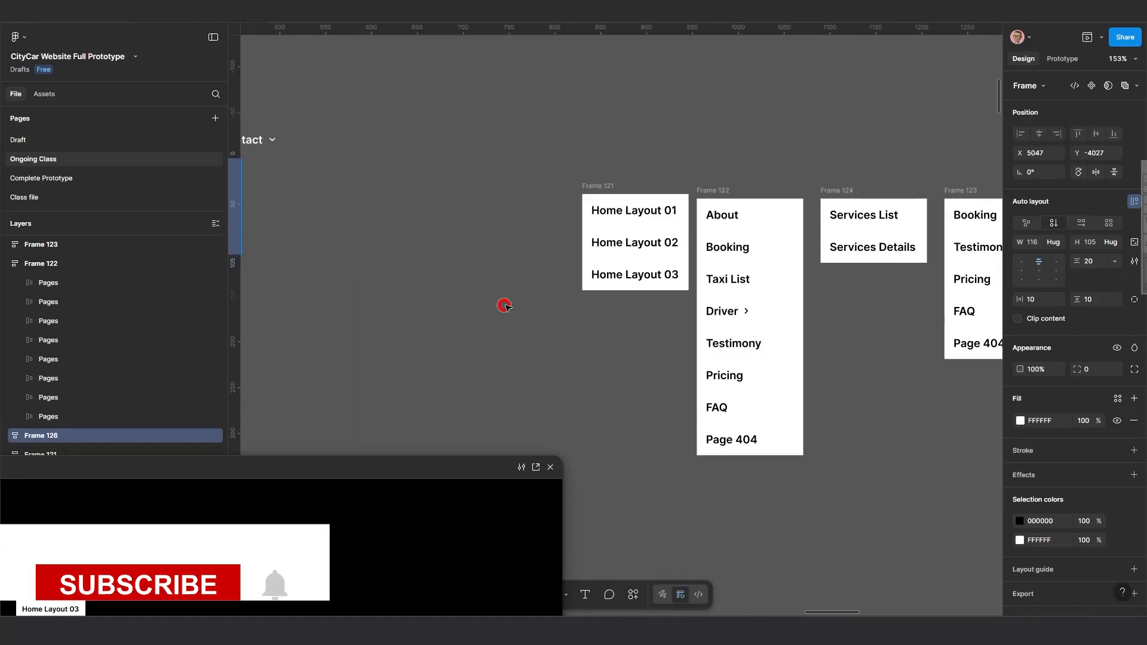
{"action": "scroll", "coordinate": [578, 271], "scroll_direction": "up", "scroll_amount": 3}
{"action": "left_click_drag", "start_coordinate": [578, 271], "coordinate": [514, 327]}
{"action": "left_click", "coordinate": [601, 249]}
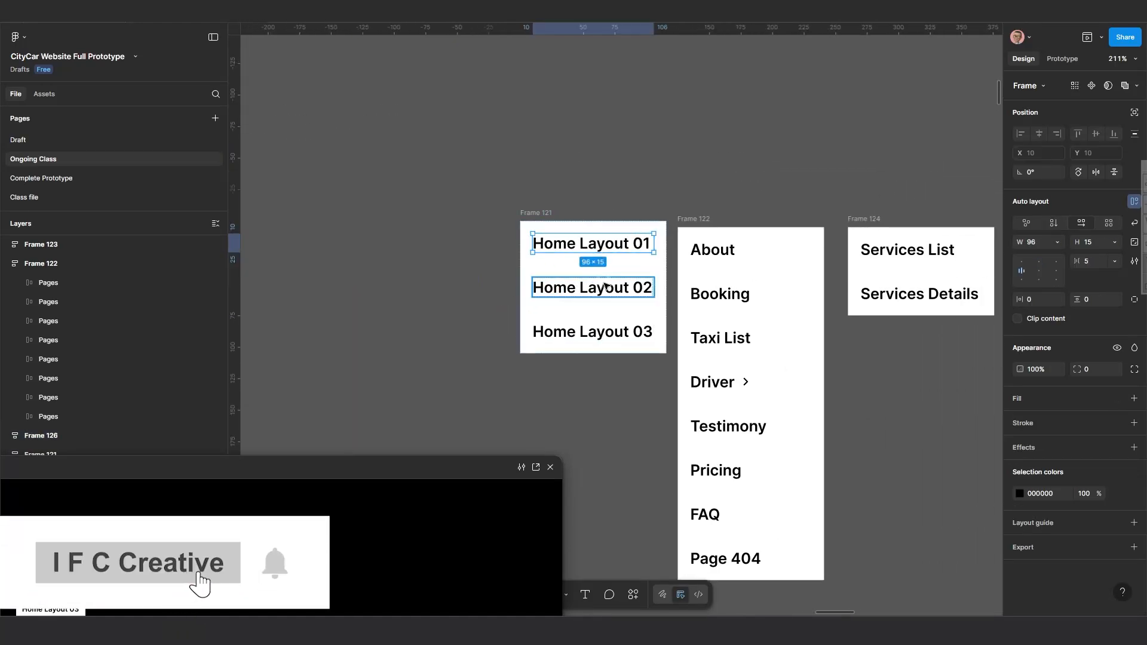
{"action": "left_click", "coordinate": [592, 290], "text": "shift"}
{"action": "left_click", "coordinate": [595, 333], "text": "shift"}
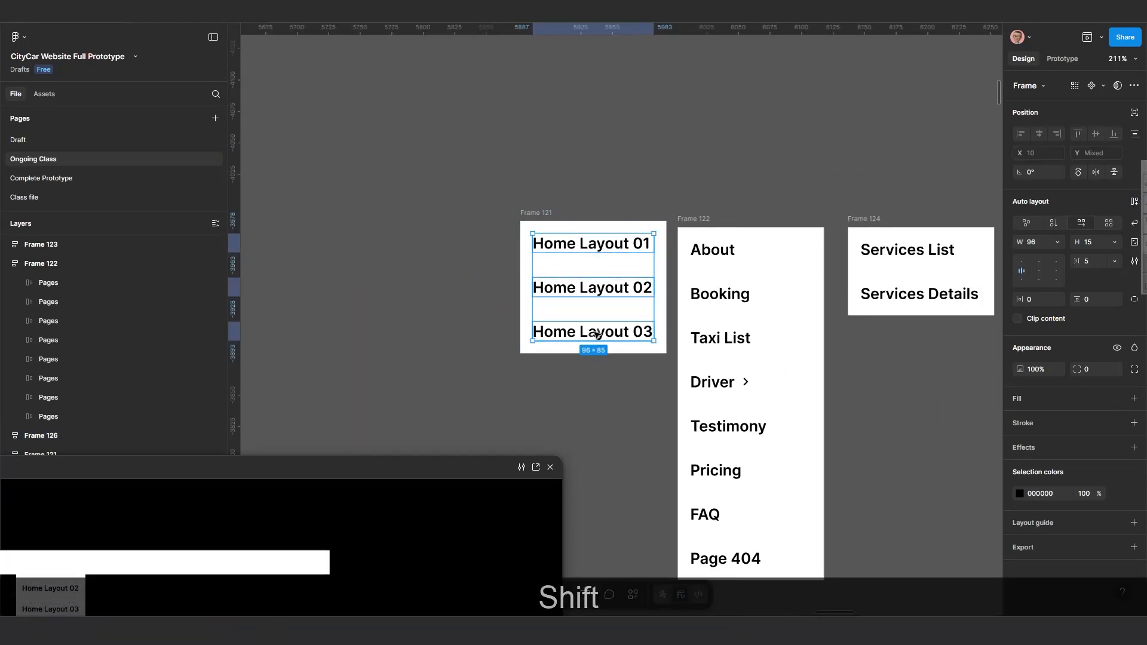
{"action": "key", "text": "alt"}
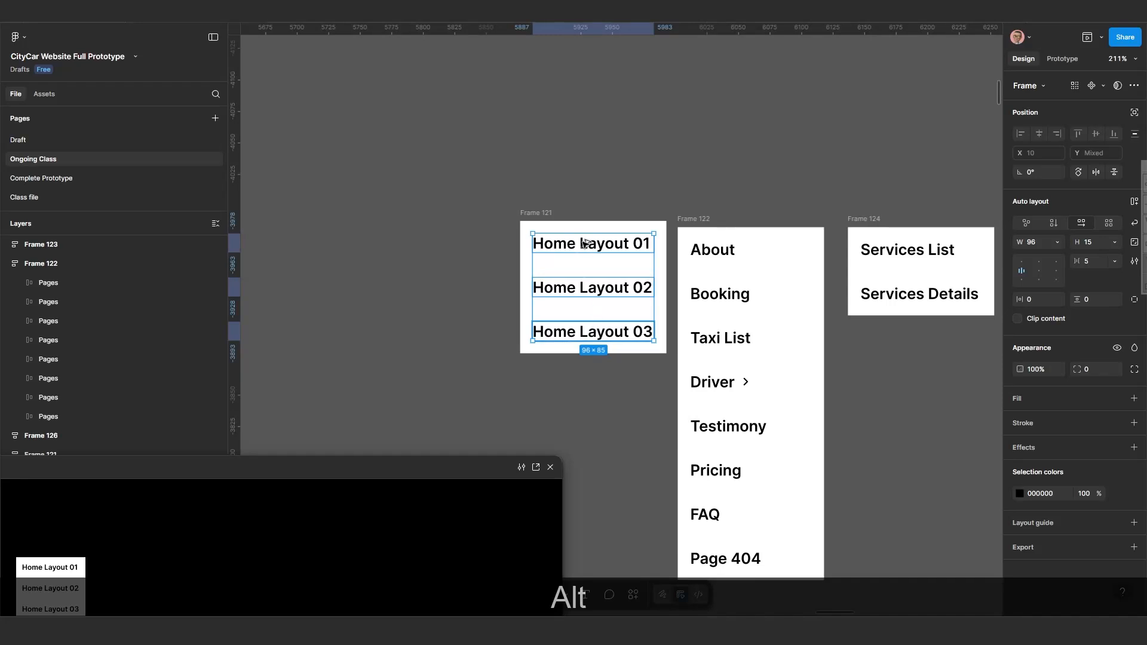
{"action": "left_click_drag", "start_coordinate": [601, 333], "coordinate": [547, 332]}
{"action": "scroll", "coordinate": [605, 133], "scroll_direction": "down", "scroll_amount": 3}
{"action": "scroll", "coordinate": [555, 299], "scroll_direction": "up", "scroll_amount": 2}
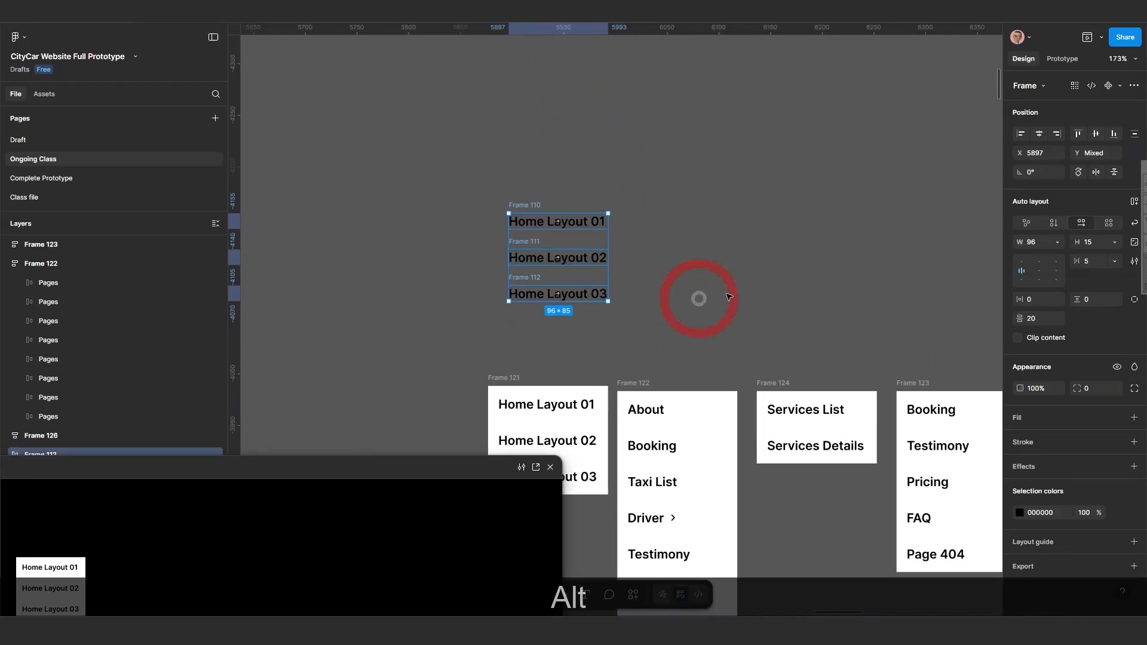
{"action": "left_click", "coordinate": [615, 285]}
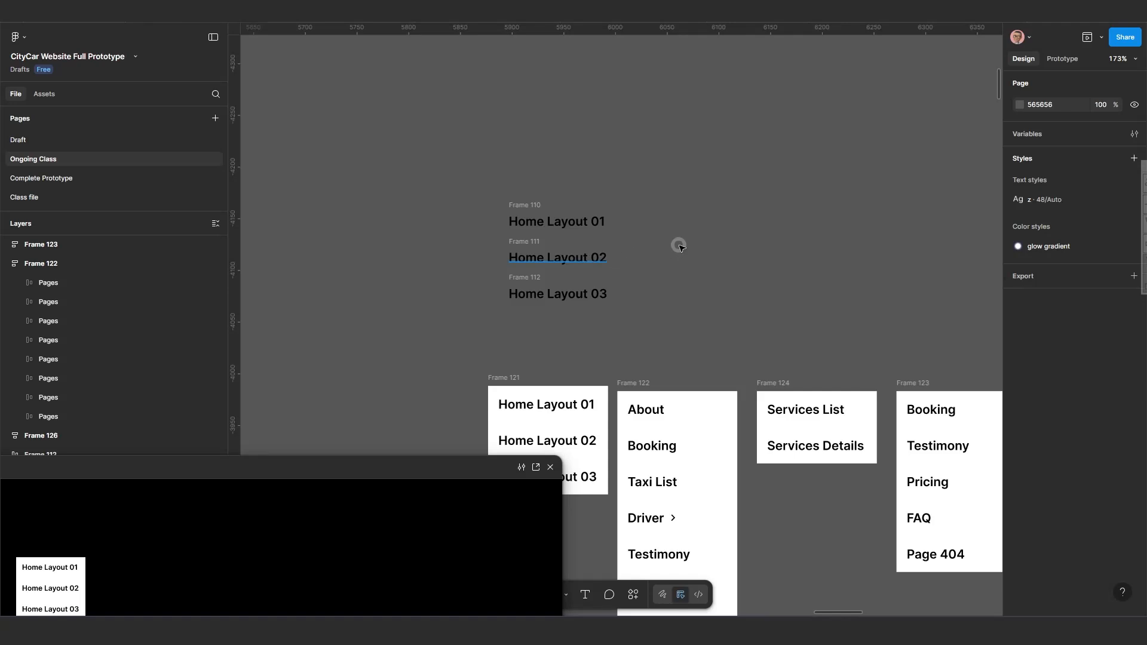
{"action": "left_click_drag", "start_coordinate": [679, 246], "coordinate": [693, 226]}
{"action": "left_click_drag", "start_coordinate": [578, 296], "coordinate": [848, 225]}
{"action": "scroll", "coordinate": [782, 310], "scroll_direction": "down", "scroll_amount": 5}
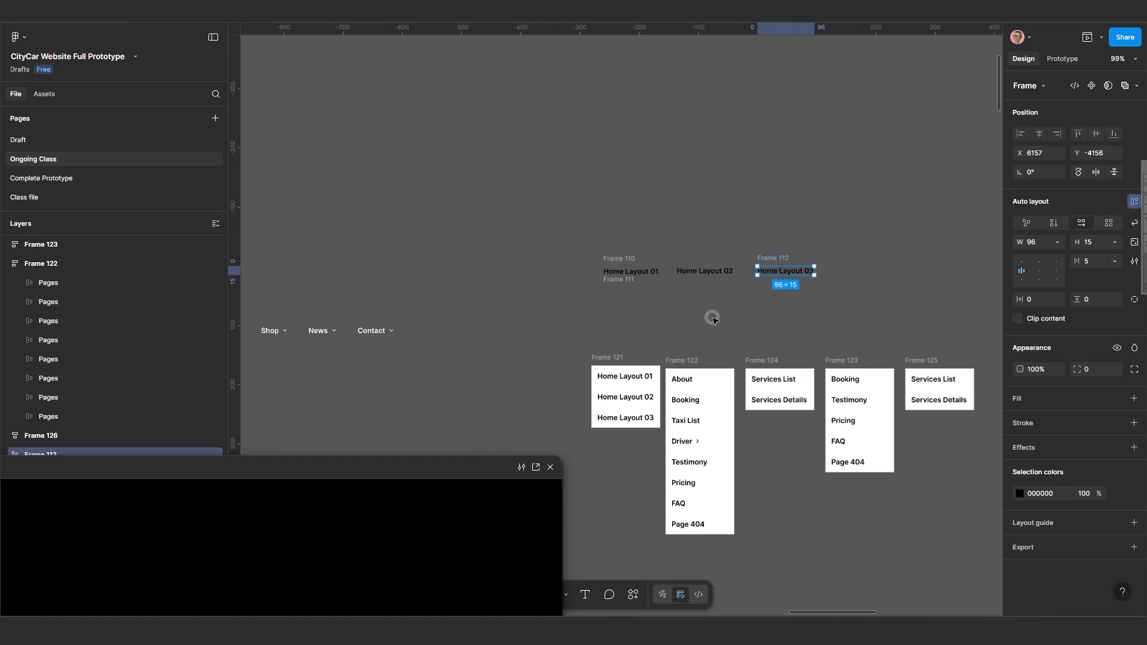
{"action": "left_click_drag", "start_coordinate": [527, 211], "coordinate": [838, 315]}
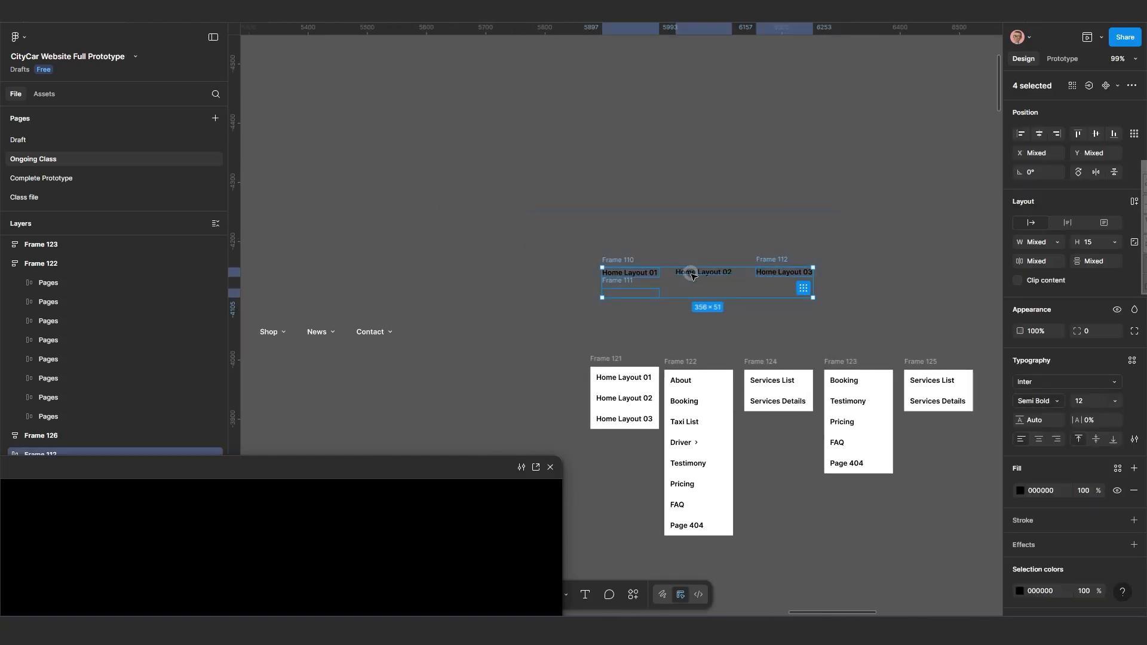
{"action": "left_click", "coordinate": [702, 341]}
{"action": "key", "text": "ctrl+z"}
{"action": "key", "text": "ctrl+z"}
{"action": "key", "text": "ctrl+z"}
{"action": "key", "text": "ctrl+z"}
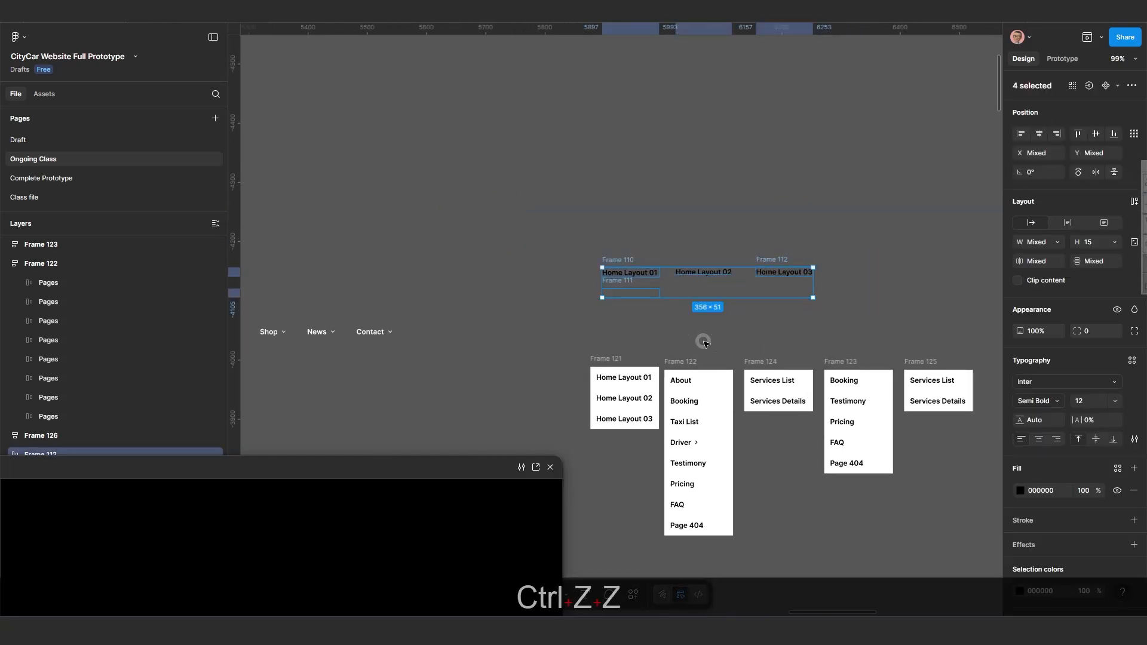
{"action": "key", "text": "ctrl+z"}
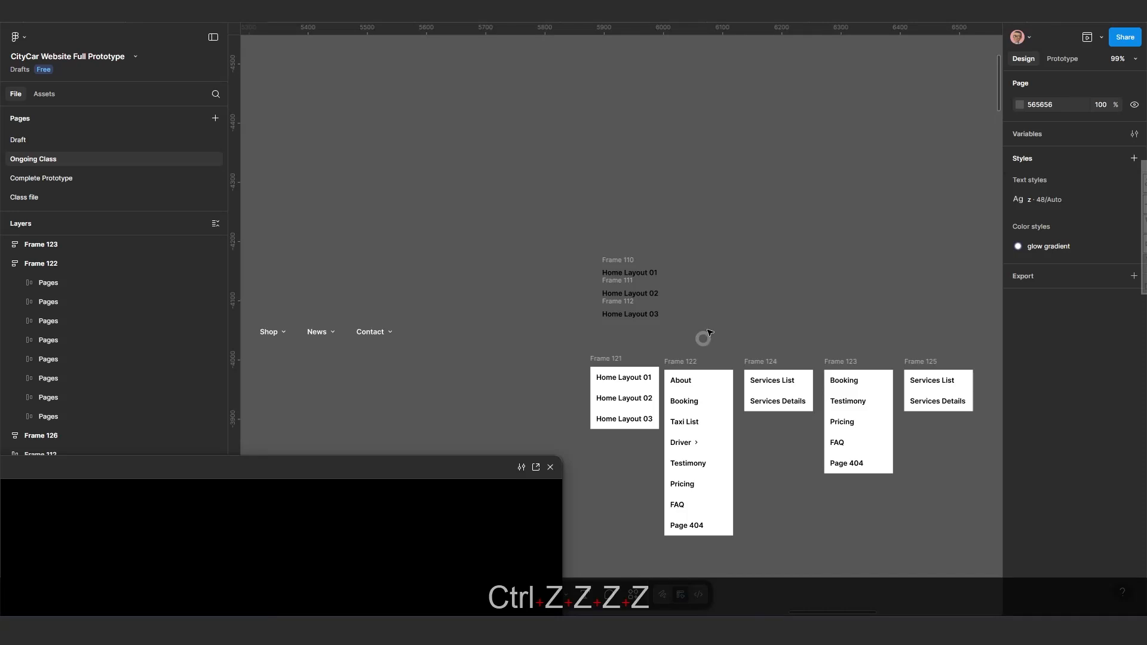
Arrange the Home Layout 02 and 03 copies in a row beside Home Layout 01, and move the row up to Y -4194.
{"action": "left_click_drag", "start_coordinate": [691, 277], "coordinate": [702, 257]}
{"action": "left_click_drag", "start_coordinate": [677, 301], "coordinate": [786, 259]}
{"action": "scroll", "coordinate": [786, 258], "scroll_direction": "up", "scroll_amount": 5}
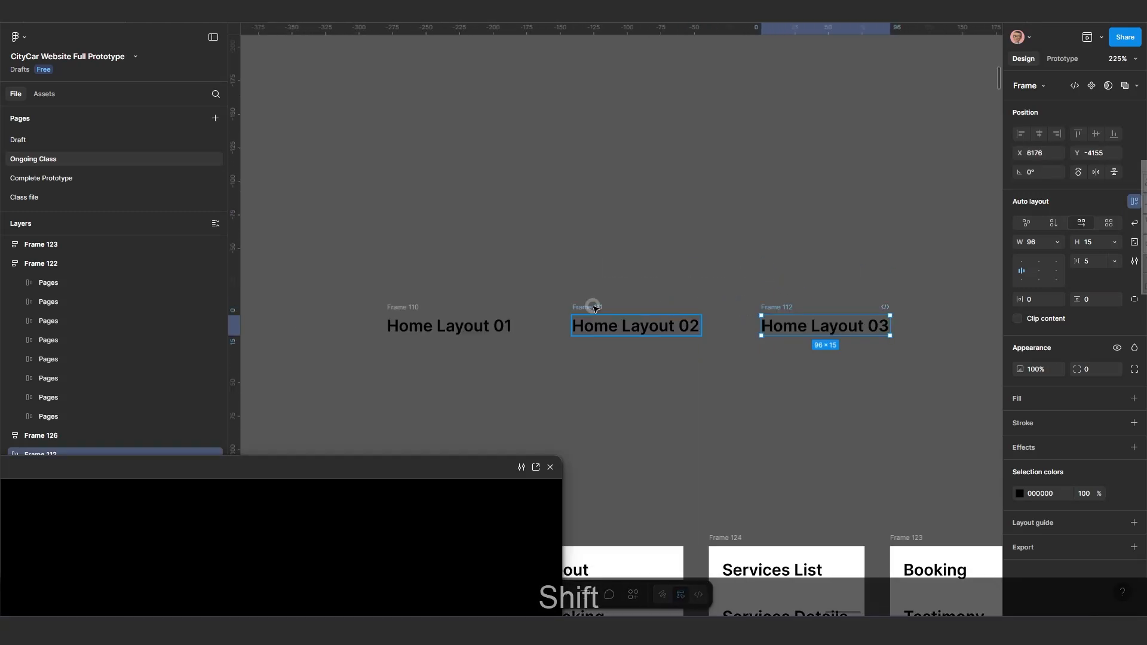
{"action": "left_click", "coordinate": [593, 308], "text": "shift"}
{"action": "left_click", "coordinate": [404, 310], "text": "shift"}
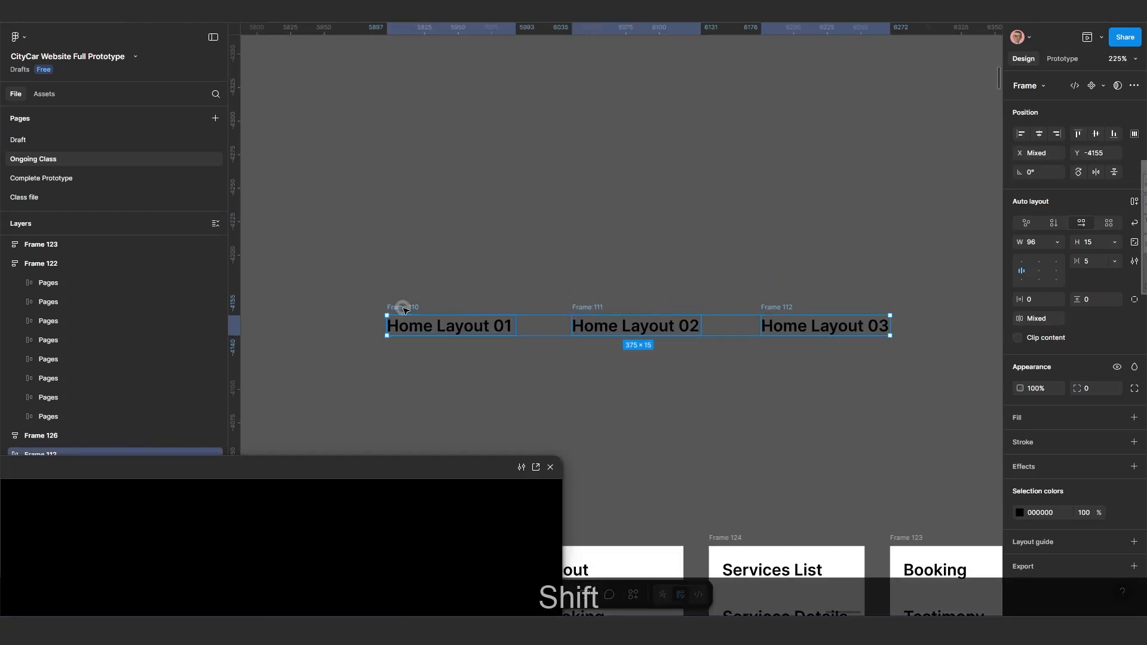
{"action": "left_click_drag", "start_coordinate": [586, 308], "coordinate": [563, 294]}
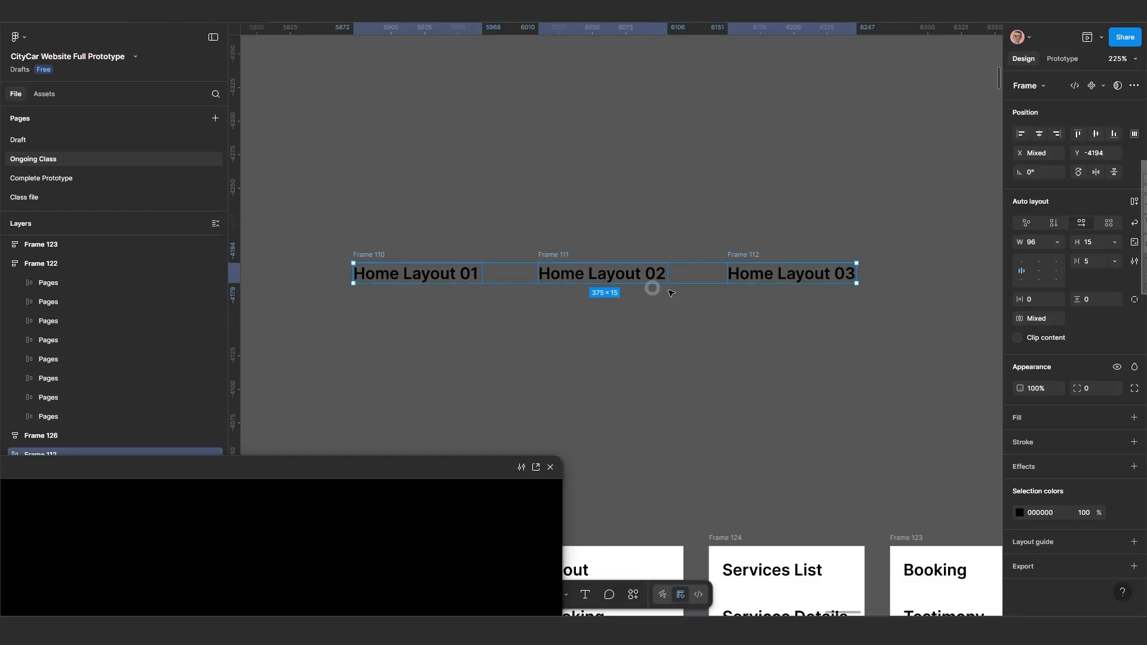
Give the three Home Layout frames a padding of 5 on all sides and make their width hug the contents.
{"action": "left_click", "coordinate": [1034, 298], "text": "ctrl"}
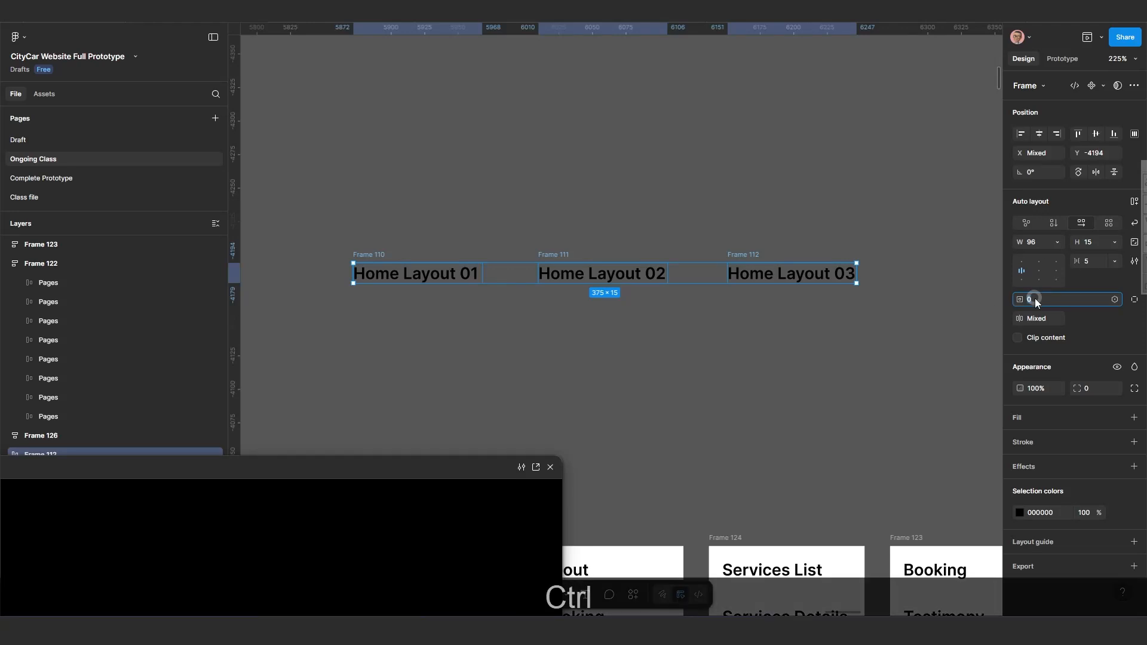
{"action": "type", "text": "5"}
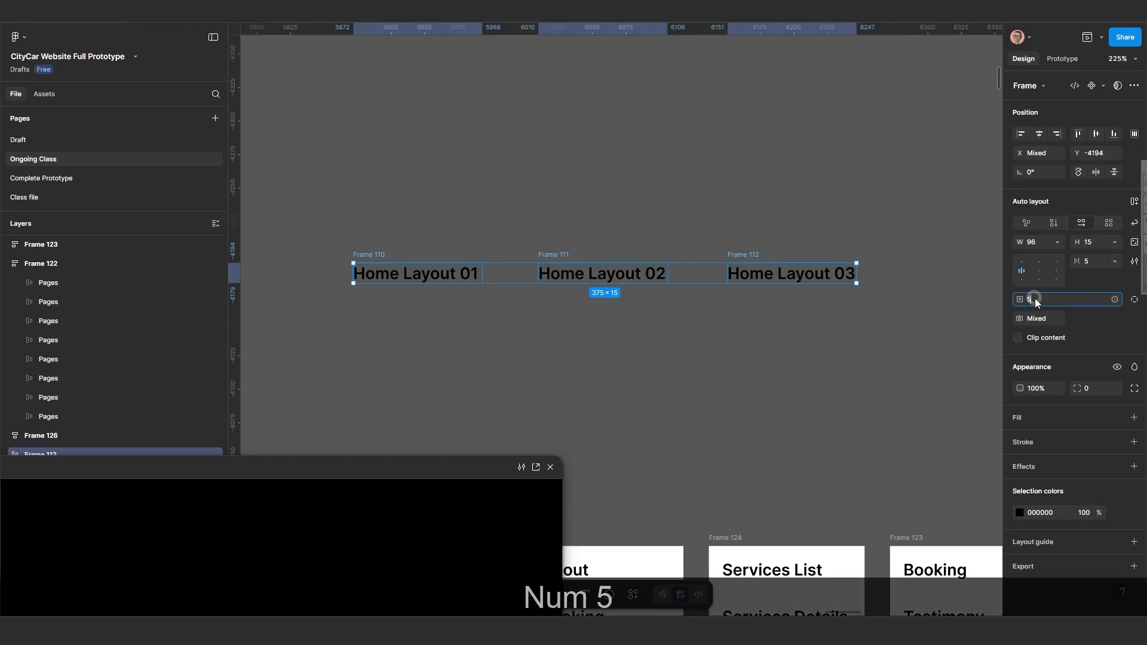
{"action": "key", "text": "Return"}
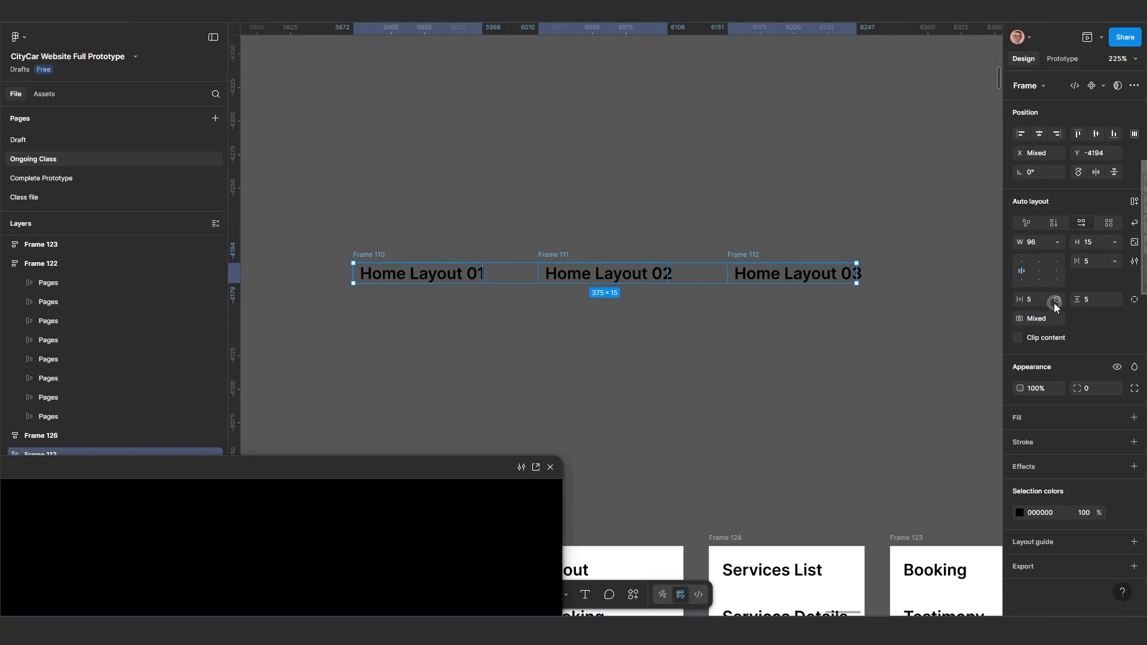
{"action": "left_click", "coordinate": [1056, 242]}
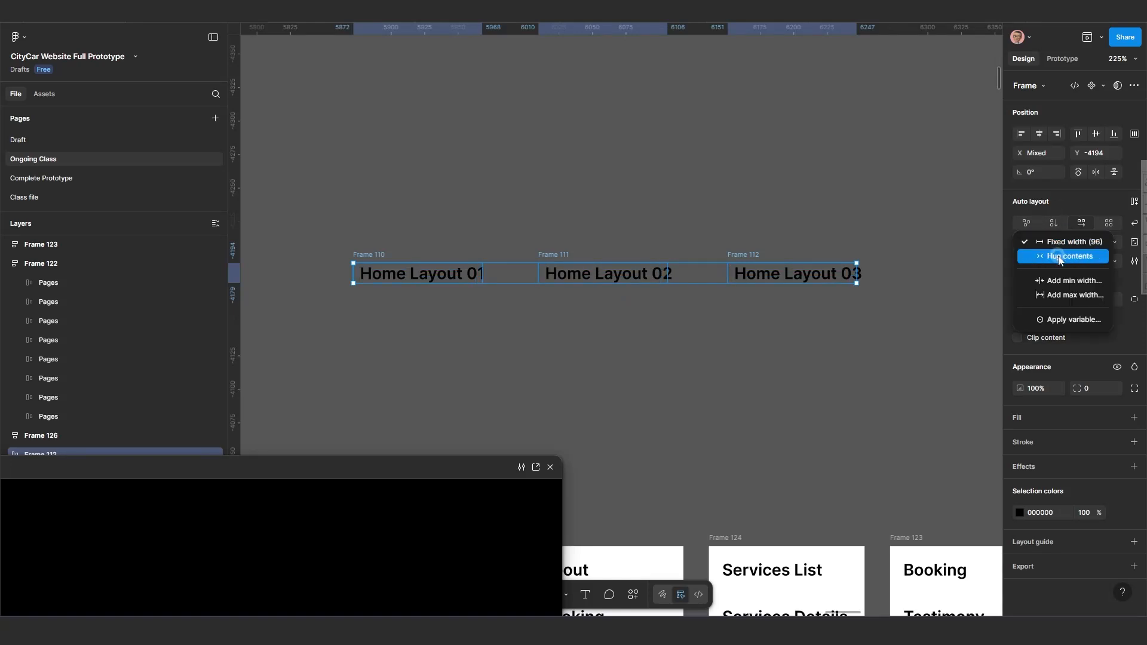
{"action": "left_click", "coordinate": [1058, 255]}
{"action": "scroll", "coordinate": [729, 333], "scroll_direction": "up", "scroll_amount": 3}
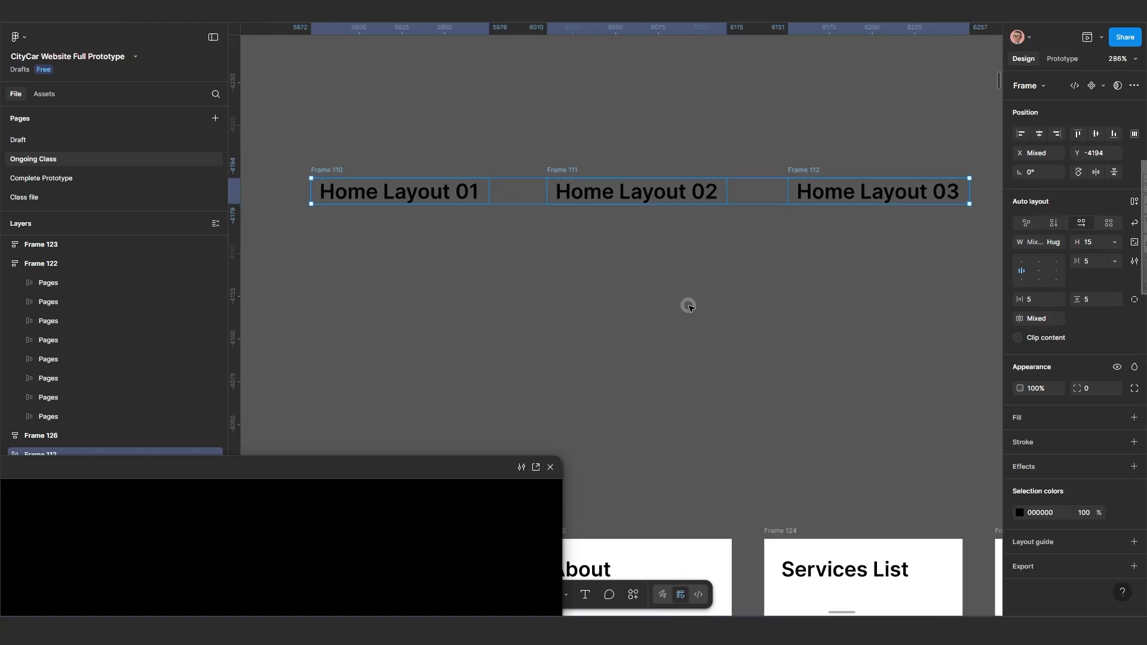
{"action": "scroll", "coordinate": [628, 305], "scroll_direction": "down", "scroll_amount": 3}
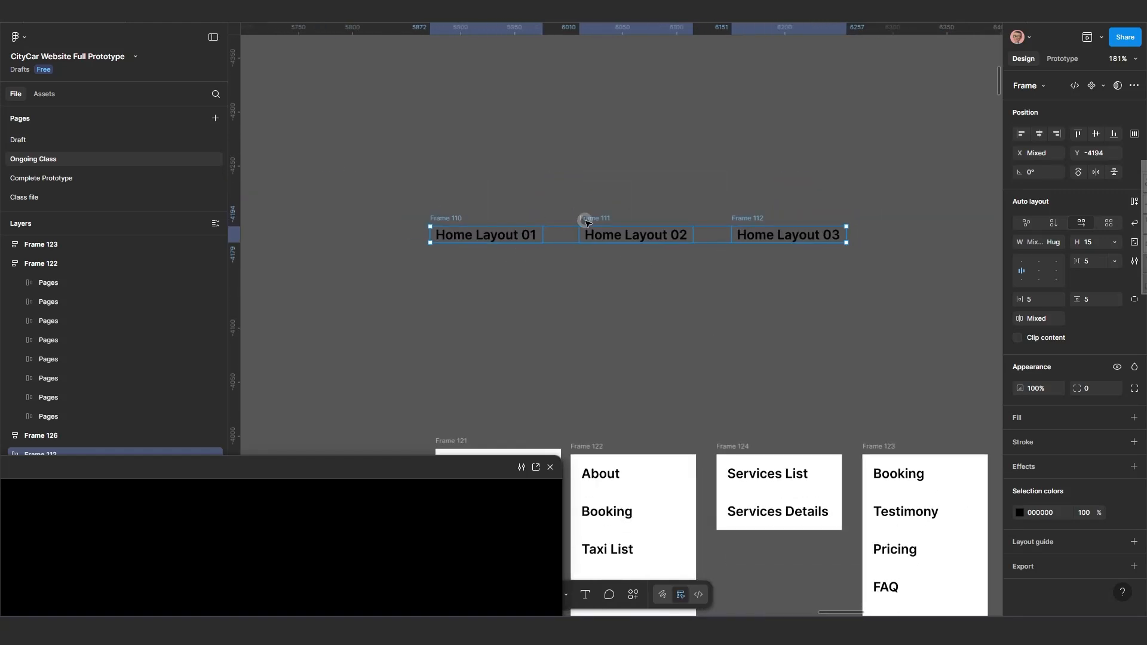
Move the row up to Y -4234, turn the three frames into one component set, and extend its height to 119.
{"action": "left_click_drag", "start_coordinate": [588, 216], "coordinate": [550, 174]}
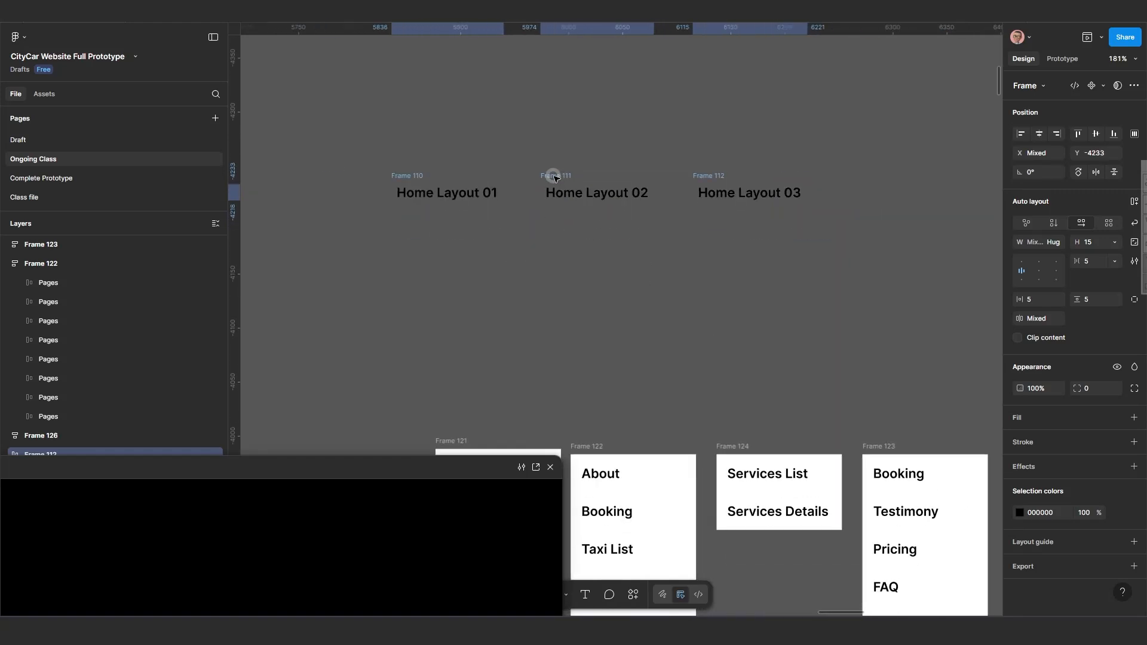
{"action": "left_click", "coordinate": [1103, 87]}
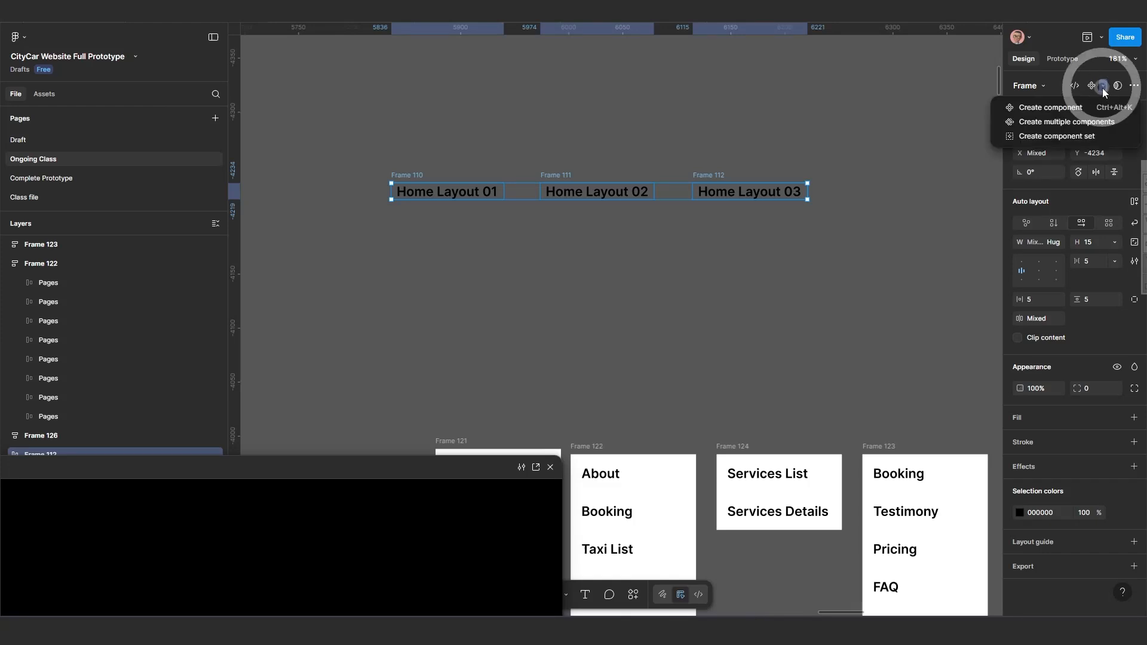
{"action": "left_click", "coordinate": [1069, 138]}
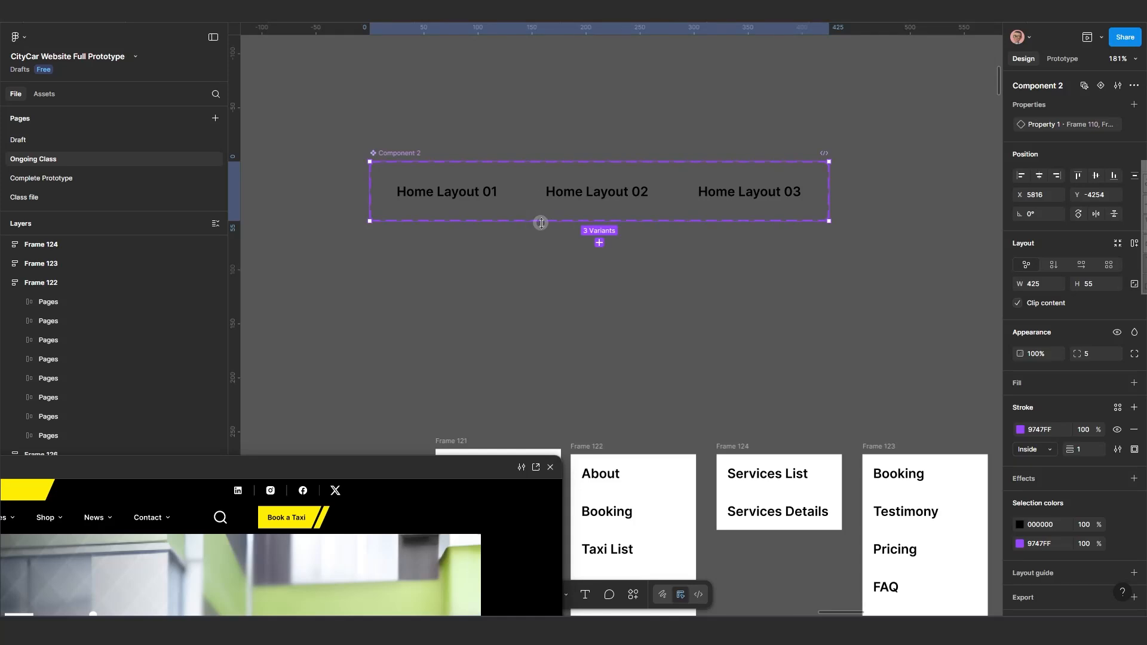
{"action": "left_click_drag", "start_coordinate": [538, 235], "coordinate": [525, 277]}
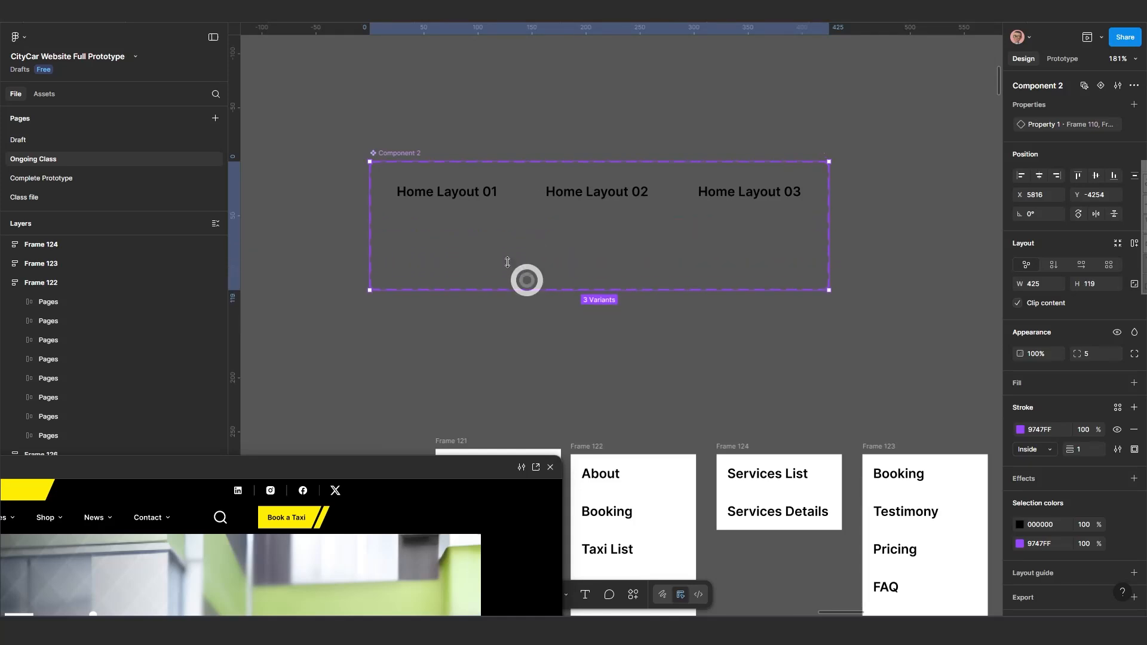
Duplicate the three Home Layout variants as a second row inside the component set at Y 63.
{"action": "left_click", "coordinate": [447, 191]}
{"action": "left_click", "coordinate": [650, 195], "text": "shift"}
{"action": "left_click", "coordinate": [745, 192], "text": "shift"}
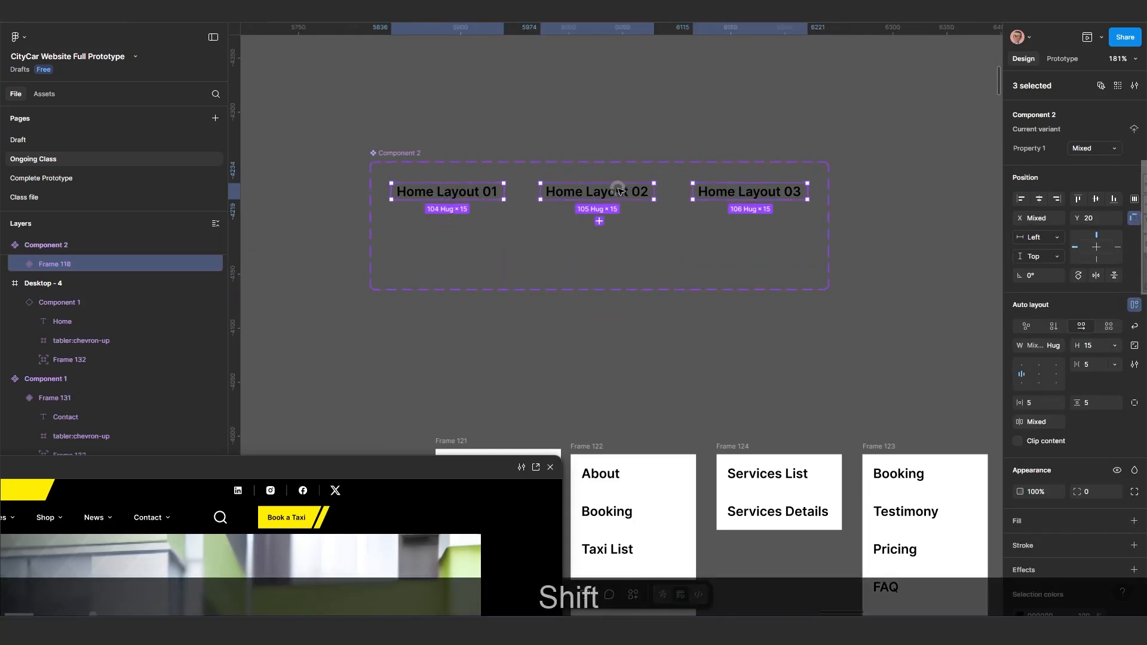
{"action": "left_click_drag", "start_coordinate": [618, 193], "coordinate": [608, 240]}
Change the text color of the three duplicated Home Layout variants to grey 888888.
{"action": "scroll", "coordinate": [612, 254], "scroll_direction": "up", "scroll_amount": 5}
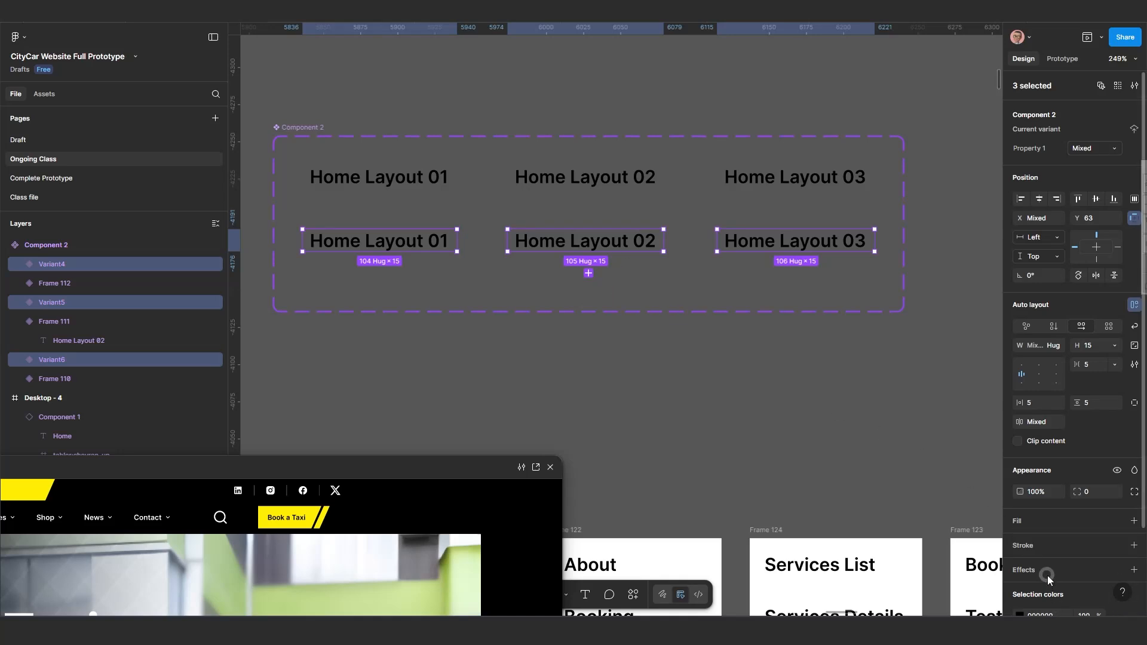
{"action": "scroll", "coordinate": [1047, 575], "scroll_direction": "down", "scroll_amount": 3}
{"action": "left_click", "coordinate": [1022, 519]}
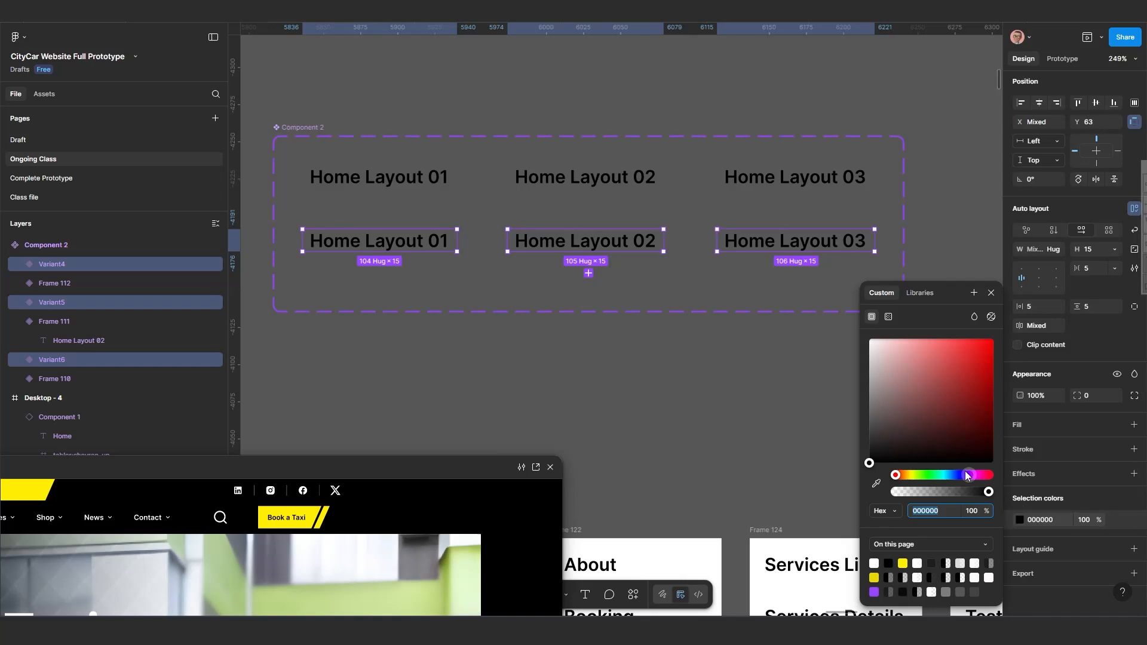
{"action": "left_click_drag", "start_coordinate": [868, 462], "coordinate": [862, 419]}
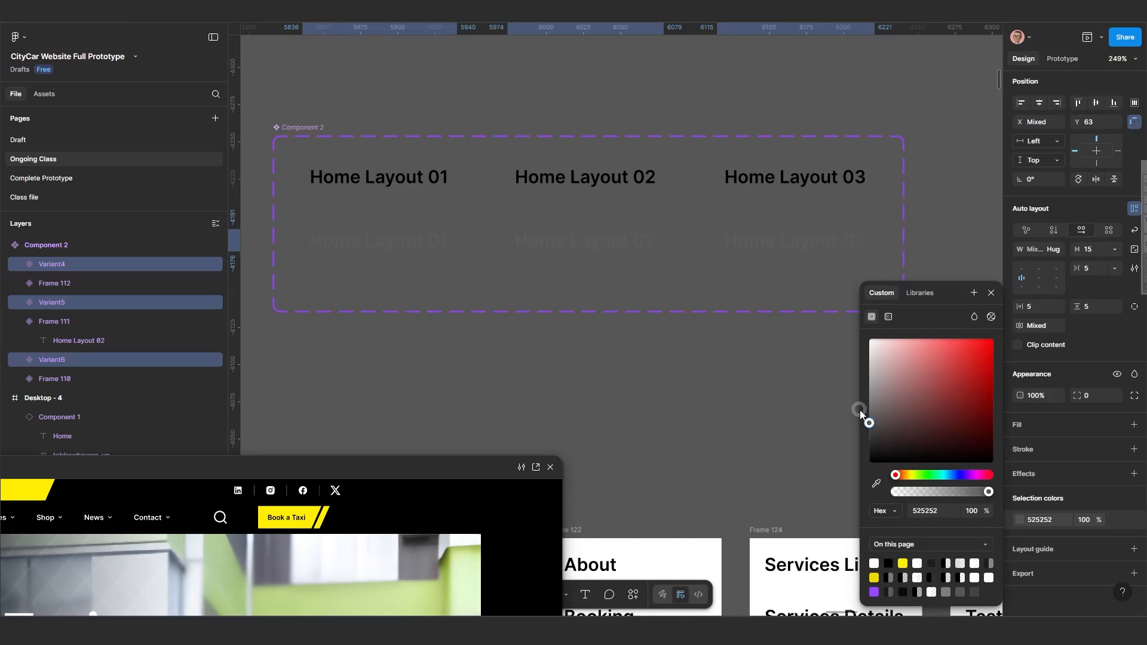
{"action": "mouse_move", "coordinate": [859, 410]}
{"action": "left_mouse_down"}
{"action": "mouse_move", "coordinate": [857, 390]}
{"action": "mouse_move", "coordinate": [866, 395]}
{"action": "left_mouse_up"}
{"action": "scroll", "coordinate": [611, 347], "scroll_direction": "down", "scroll_amount": 1}
{"action": "left_click_drag", "start_coordinate": [614, 347], "coordinate": [676, 283]}
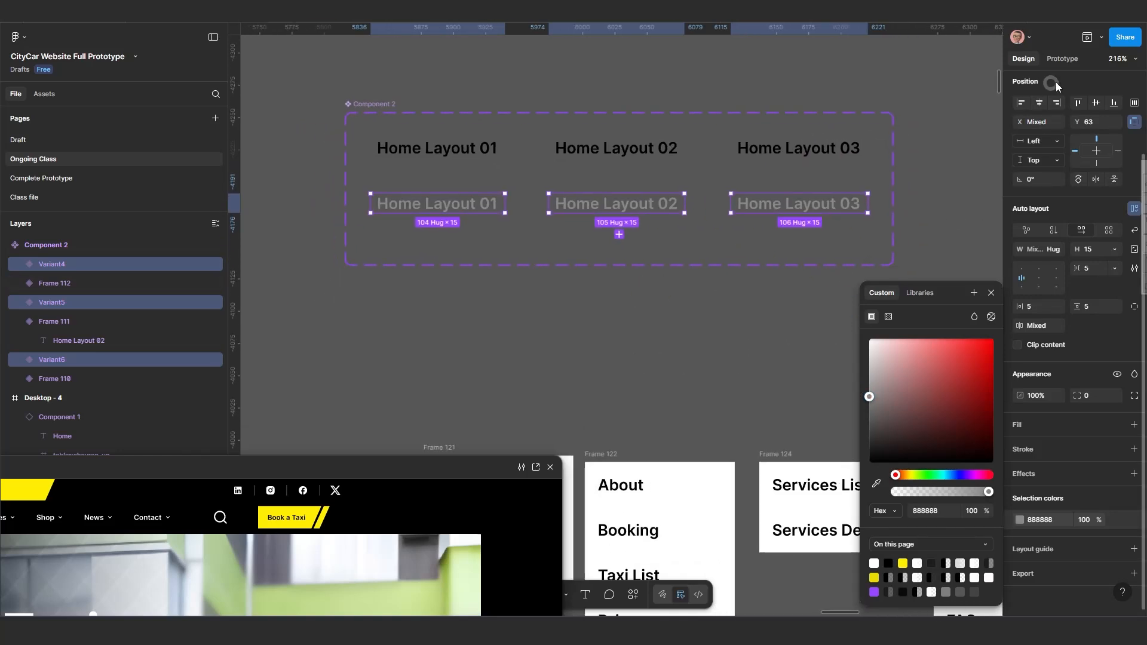
Link the black Home Layout 01 variant to its grey version with a While hovering trigger, Change to action and Instant animation.
{"action": "left_click", "coordinate": [1066, 59]}
{"action": "left_click", "coordinate": [457, 151]}
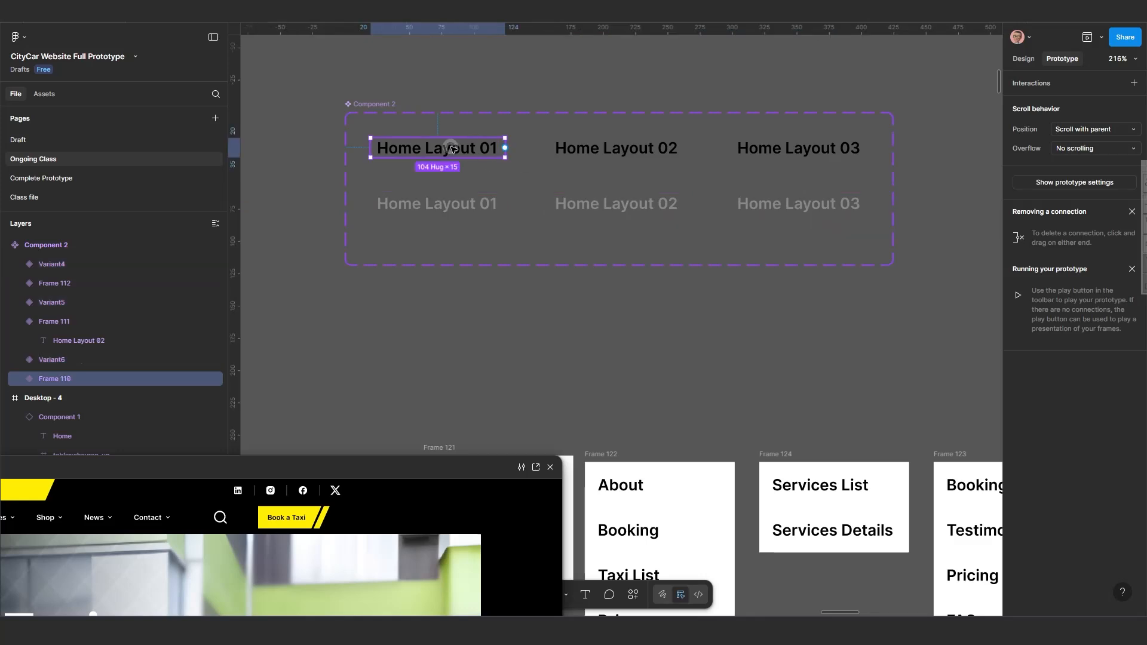
{"action": "left_click_drag", "start_coordinate": [438, 179], "coordinate": [441, 205]}
{"action": "left_click", "coordinate": [457, 253]}
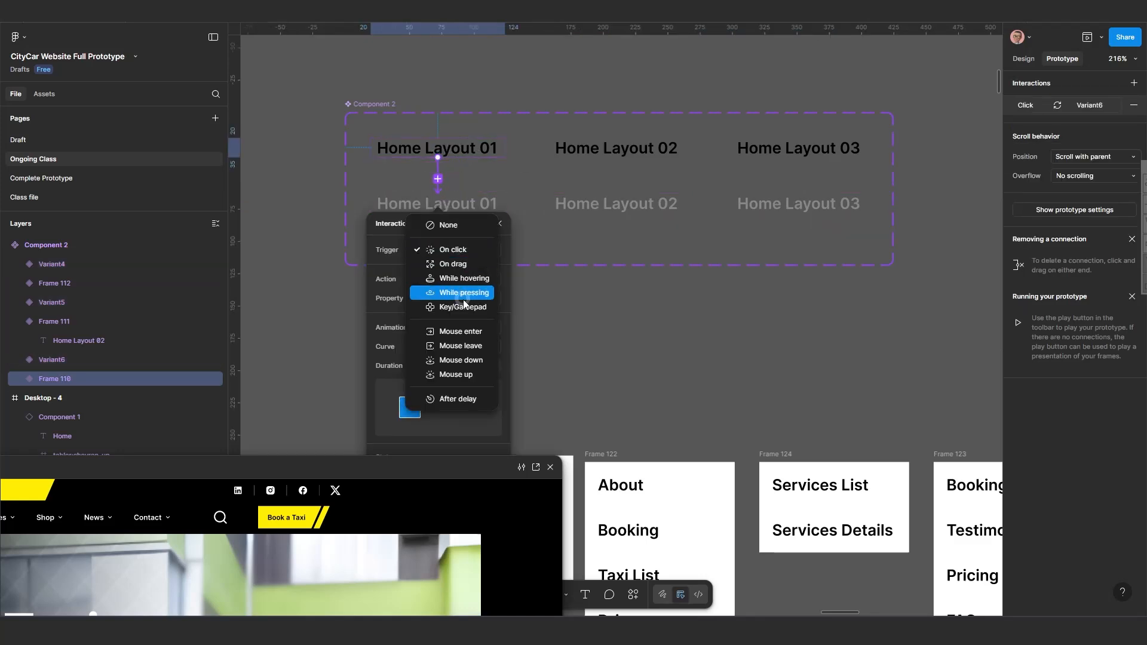
{"action": "left_click", "coordinate": [468, 279]}
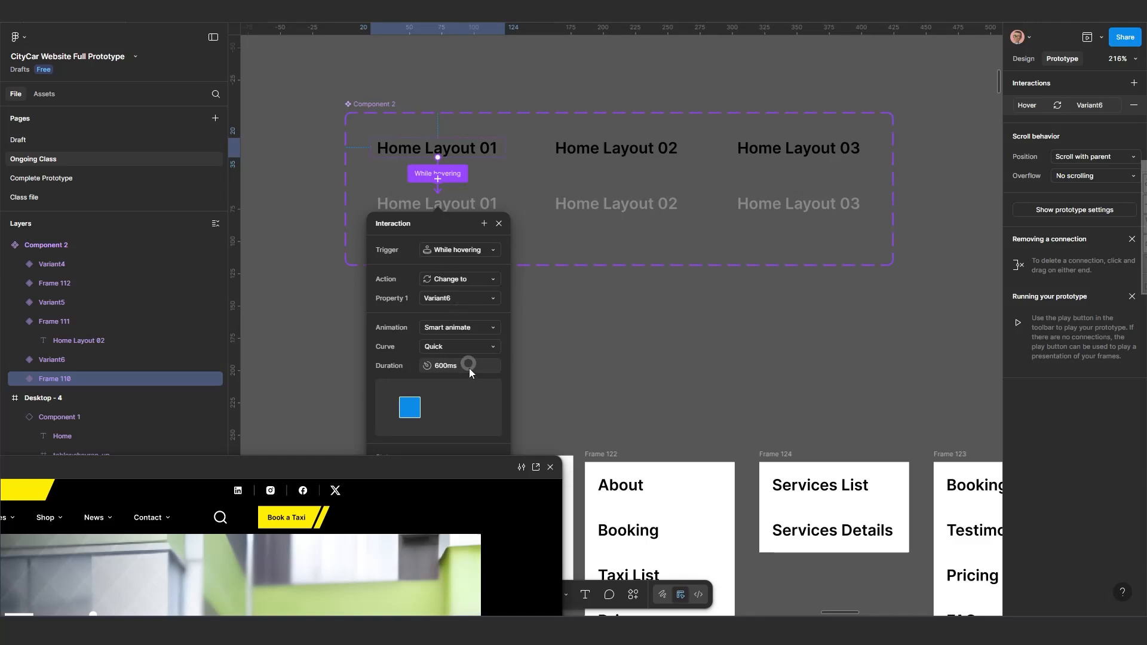
{"action": "left_click", "coordinate": [471, 333]}
{"action": "left_click", "coordinate": [475, 296]}
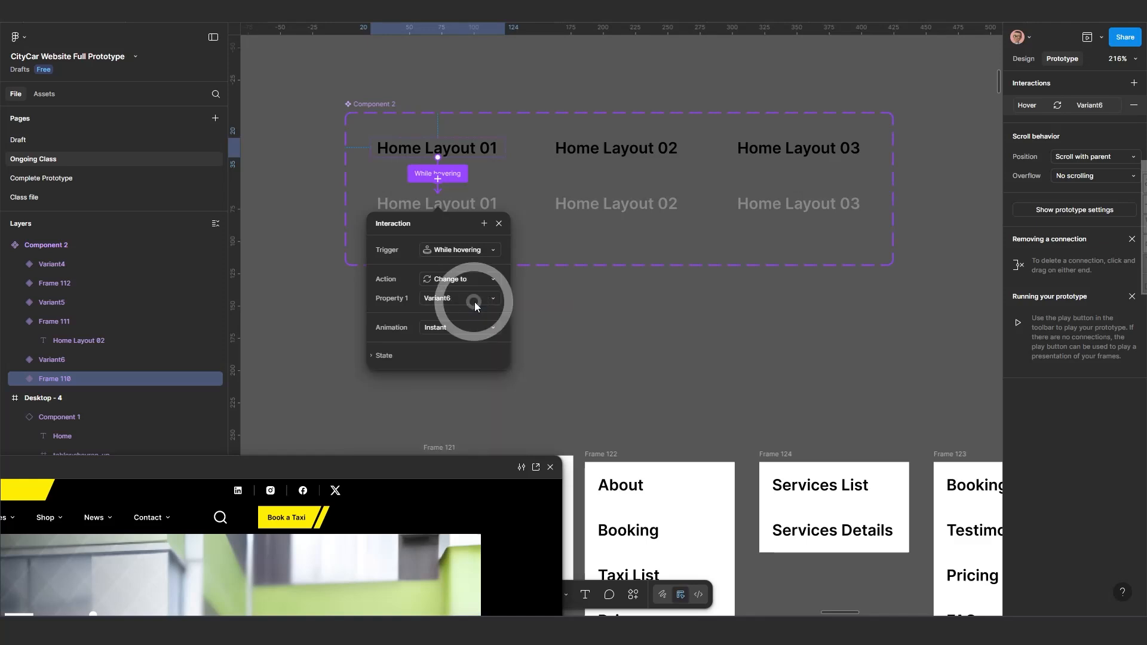
Link the black Home Layout 02 variant to its grey version with a While hovering trigger.
{"action": "left_click", "coordinate": [623, 154]}
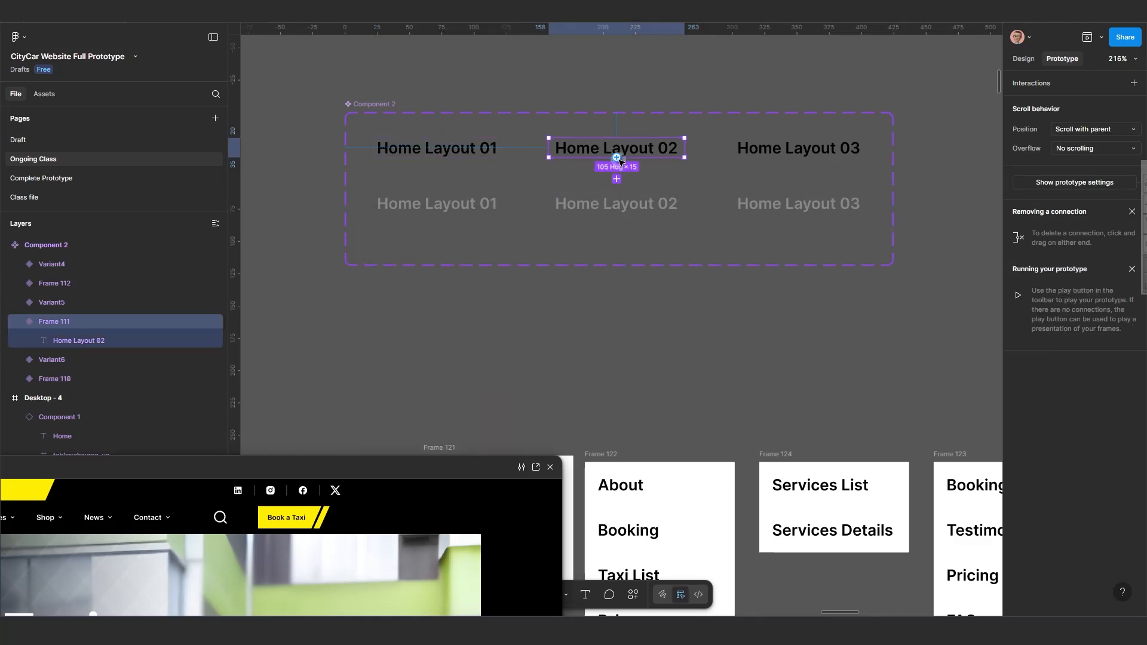
{"action": "left_click_drag", "start_coordinate": [616, 158], "coordinate": [617, 204]}
{"action": "left_click", "coordinate": [635, 255]}
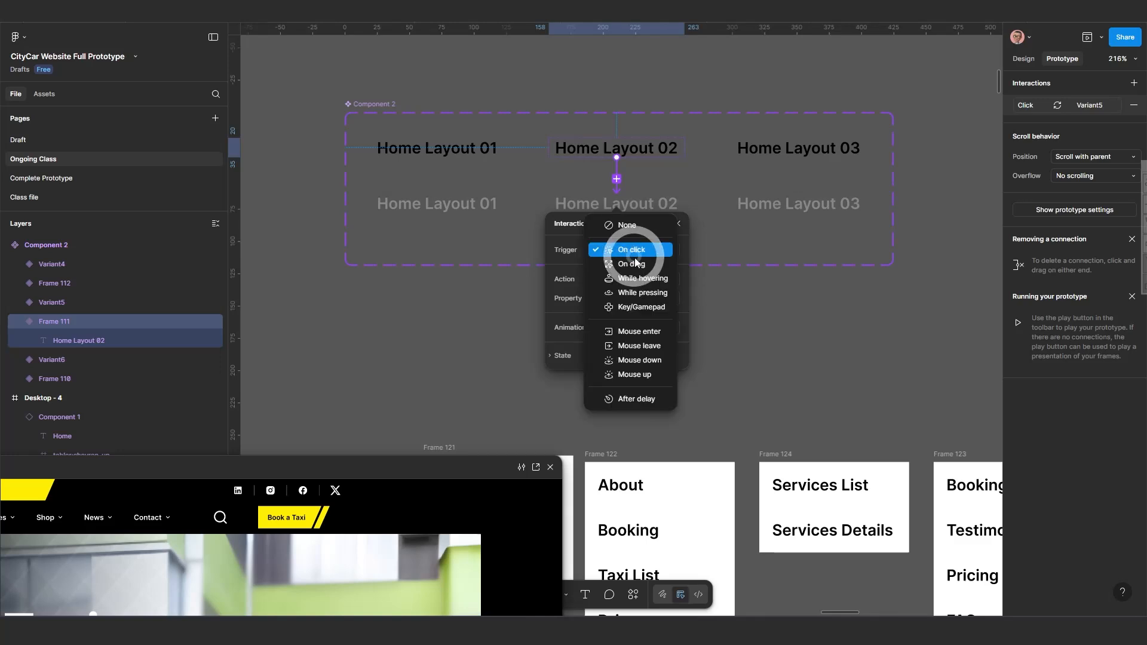
{"action": "left_click", "coordinate": [642, 278]}
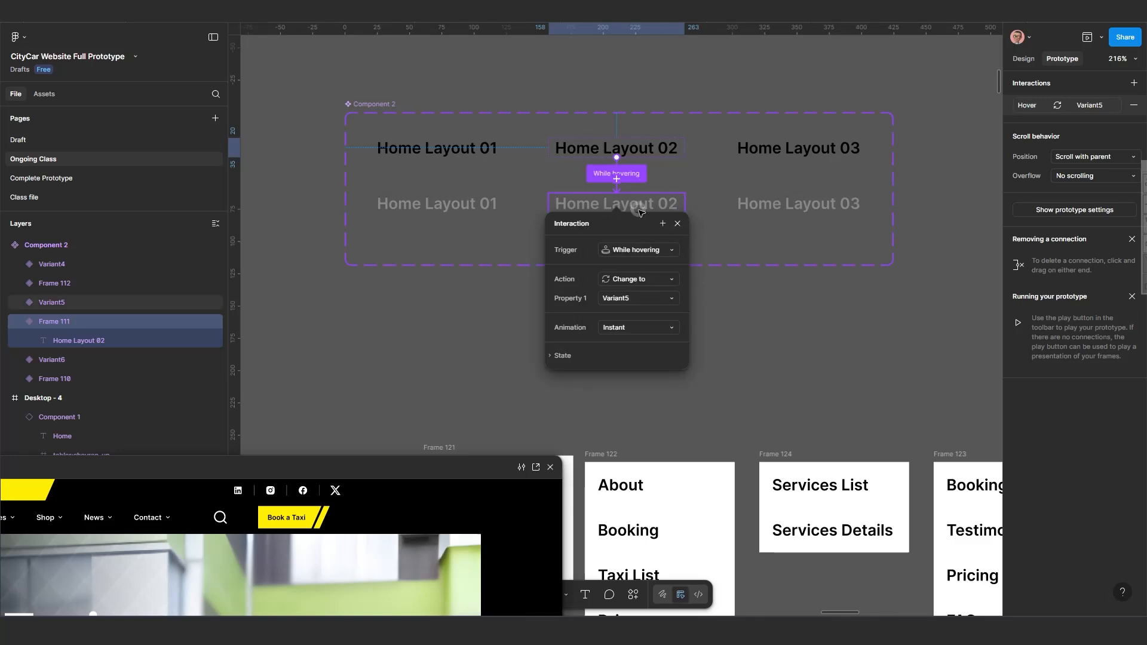
{"action": "left_click", "coordinate": [678, 224]}
Link the black Home Layout 03 variant to its grey version with a While hovering trigger.
{"action": "left_click", "coordinate": [799, 153]}
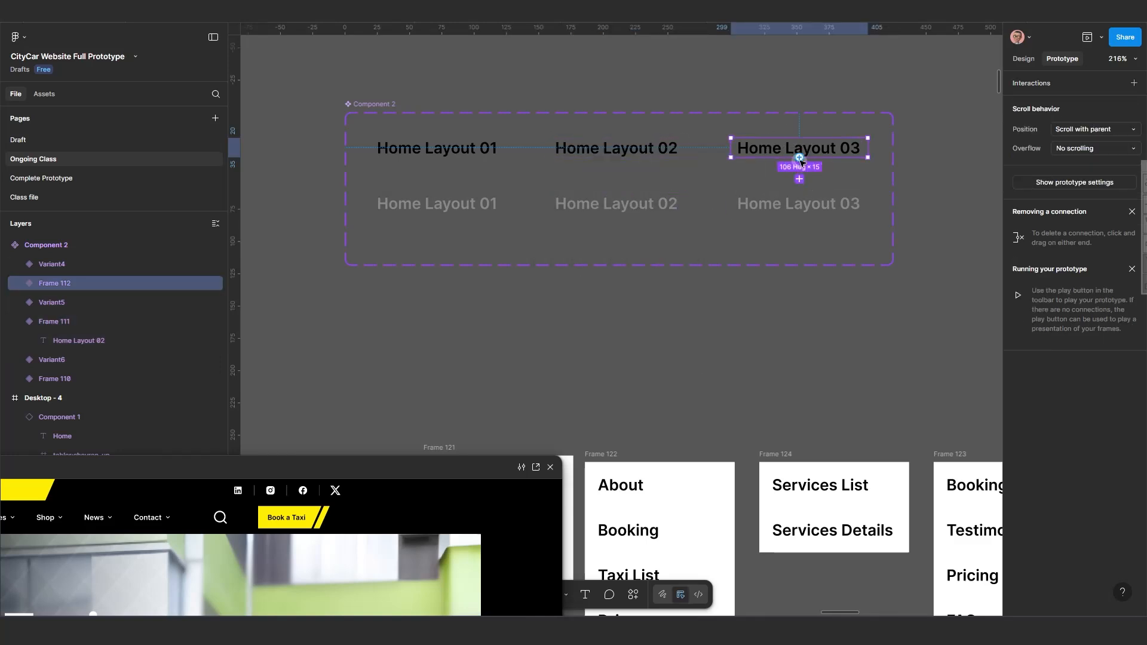
{"action": "left_click_drag", "start_coordinate": [799, 178], "coordinate": [802, 209]}
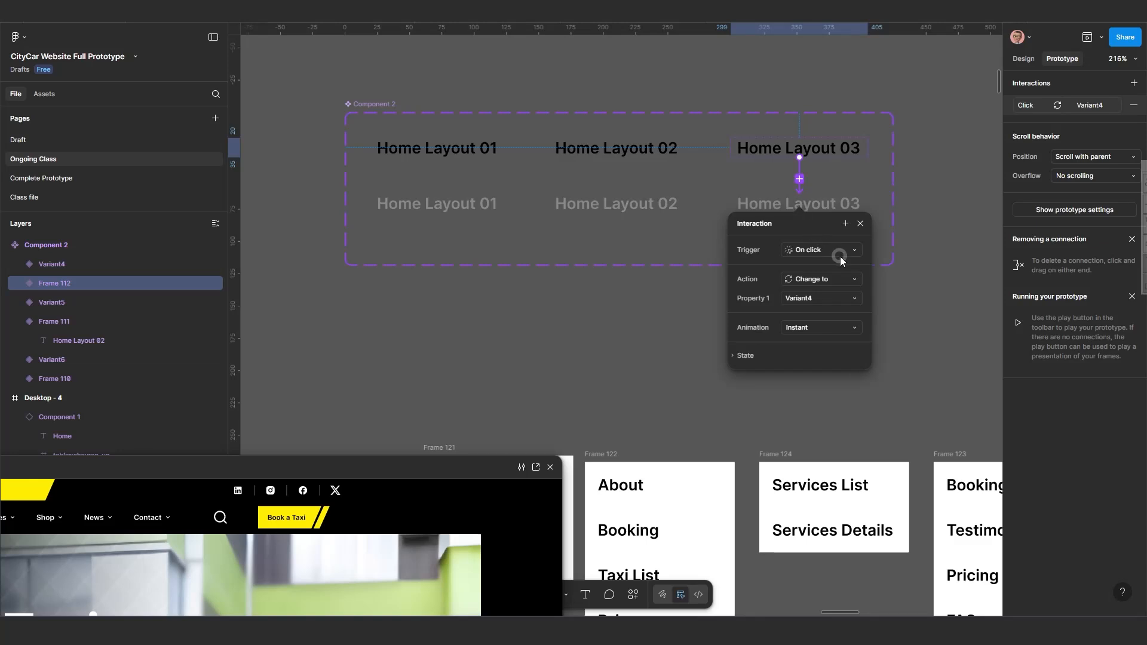
{"action": "left_click", "coordinate": [822, 252]}
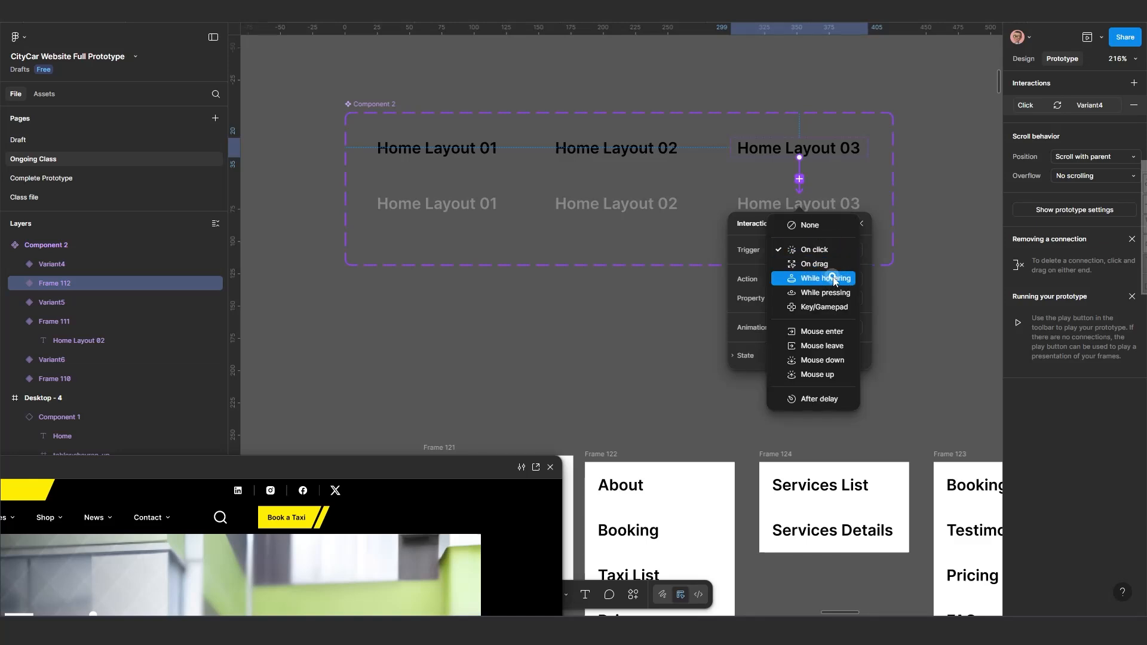
{"action": "left_click", "coordinate": [832, 279]}
{"action": "left_click", "coordinate": [860, 224]}
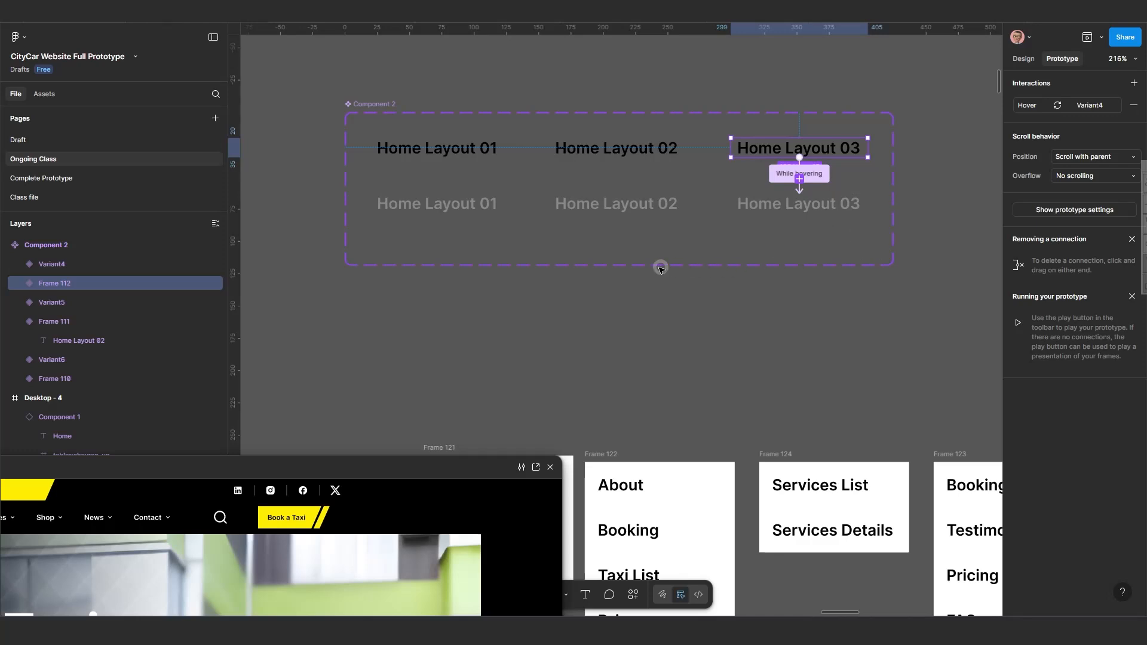
Review the hover interaction on the black Home Layout 01 variant and the design properties of the black Home Layout 03 variant.
{"action": "scroll", "coordinate": [659, 267], "scroll_direction": "down", "scroll_amount": 1}
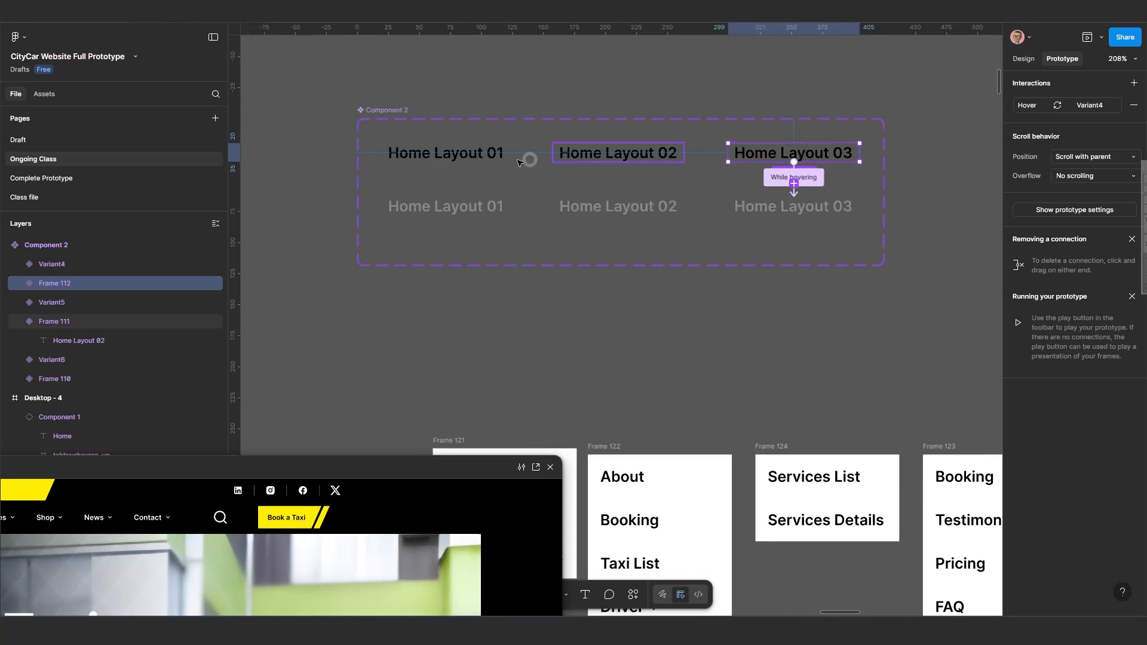
{"action": "left_click", "coordinate": [452, 154]}
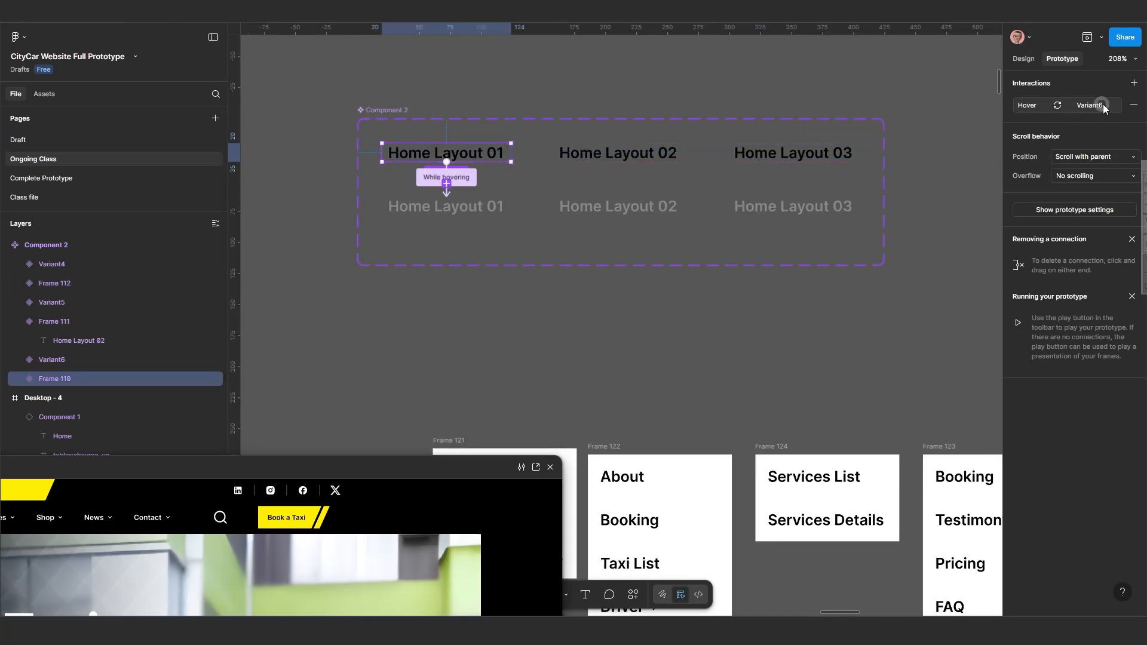
{"action": "left_click", "coordinate": [1023, 59]}
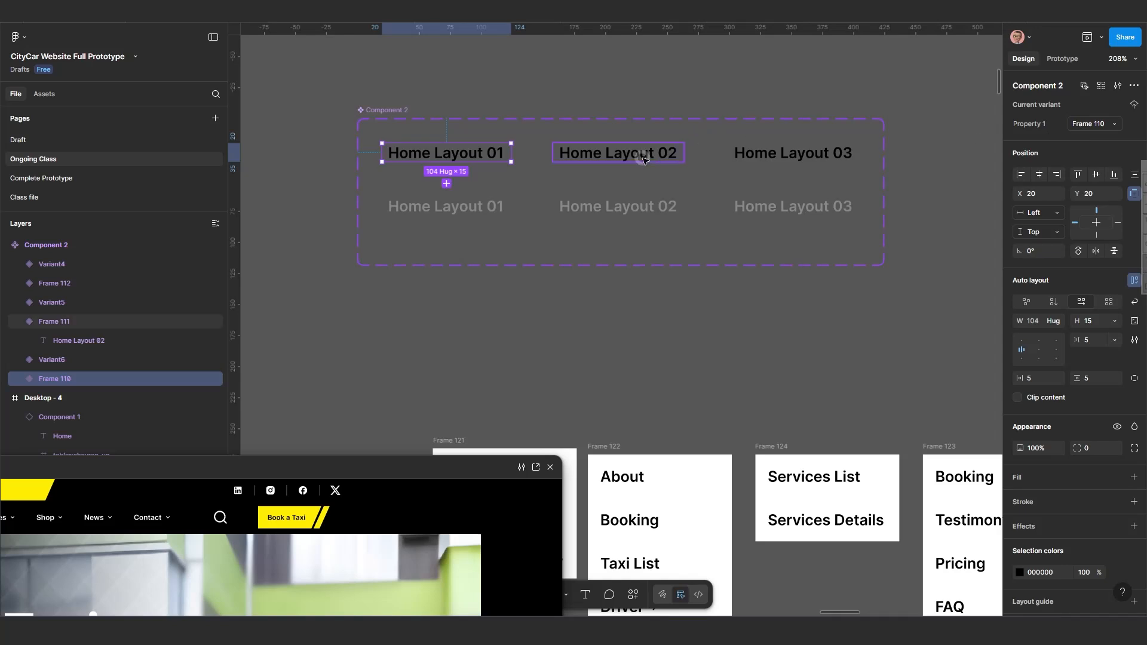
{"action": "left_click", "coordinate": [820, 153]}
{"action": "scroll", "coordinate": [623, 206], "scroll_direction": "down", "scroll_amount": 1}
{"action": "scroll", "coordinate": [623, 206], "scroll_direction": "down", "scroll_amount": 3}
{"action": "scroll", "coordinate": [903, 182], "scroll_direction": "up", "scroll_amount": 3}
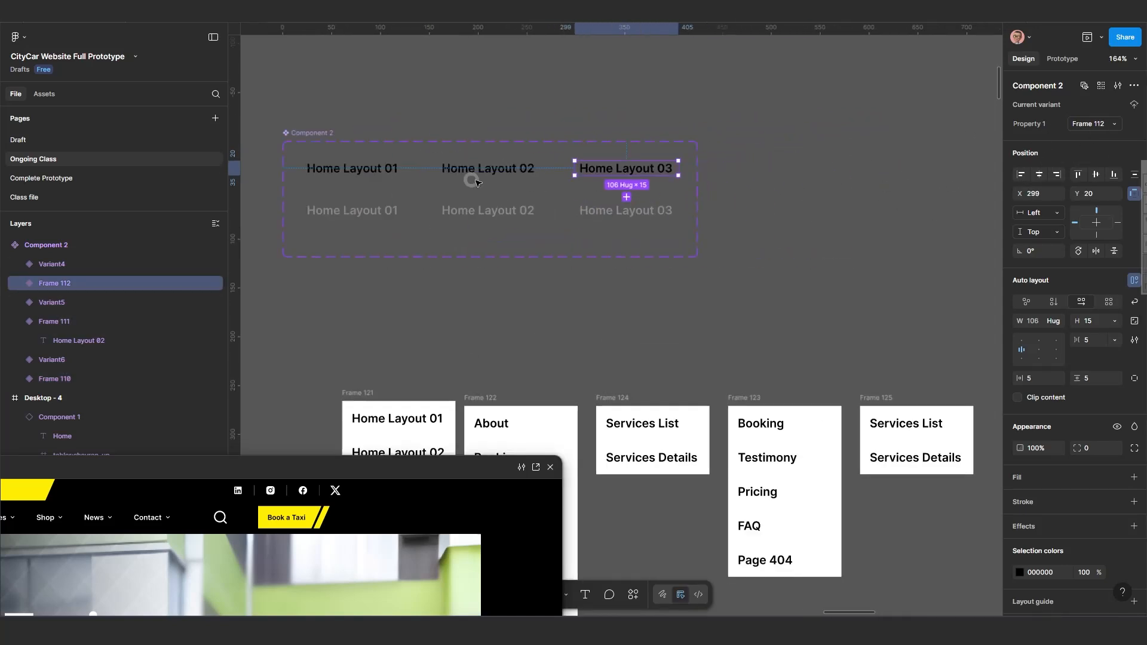
Replace the Home Layout 01 item in Frame 121 with a copy of its black component variant, and align Frame 121's top with Frame 122.
{"action": "left_click", "coordinate": [368, 167]}
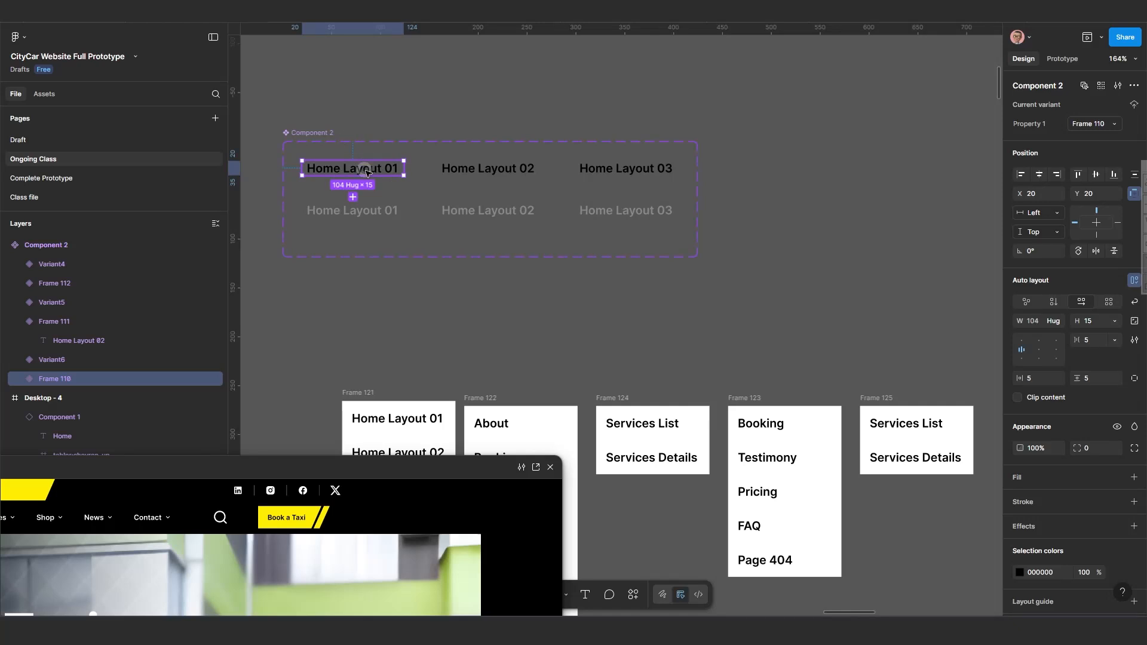
{"action": "scroll", "coordinate": [394, 183], "scroll_direction": "up", "scroll_amount": 3}
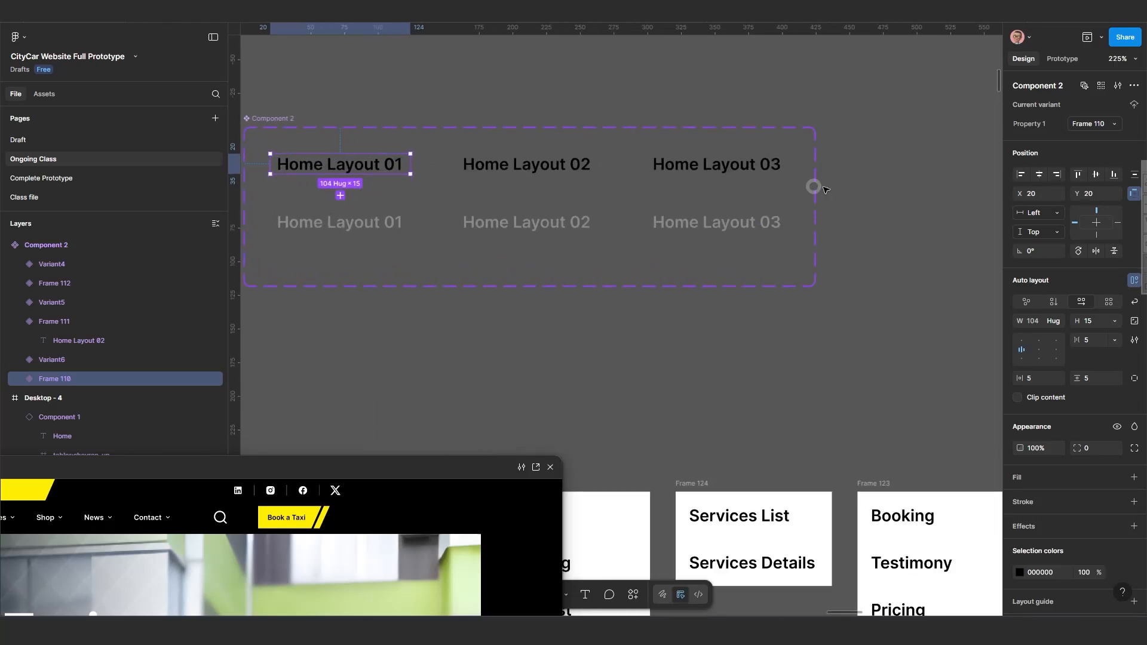
{"action": "scroll", "coordinate": [525, 200], "scroll_direction": "down", "scroll_amount": 1}
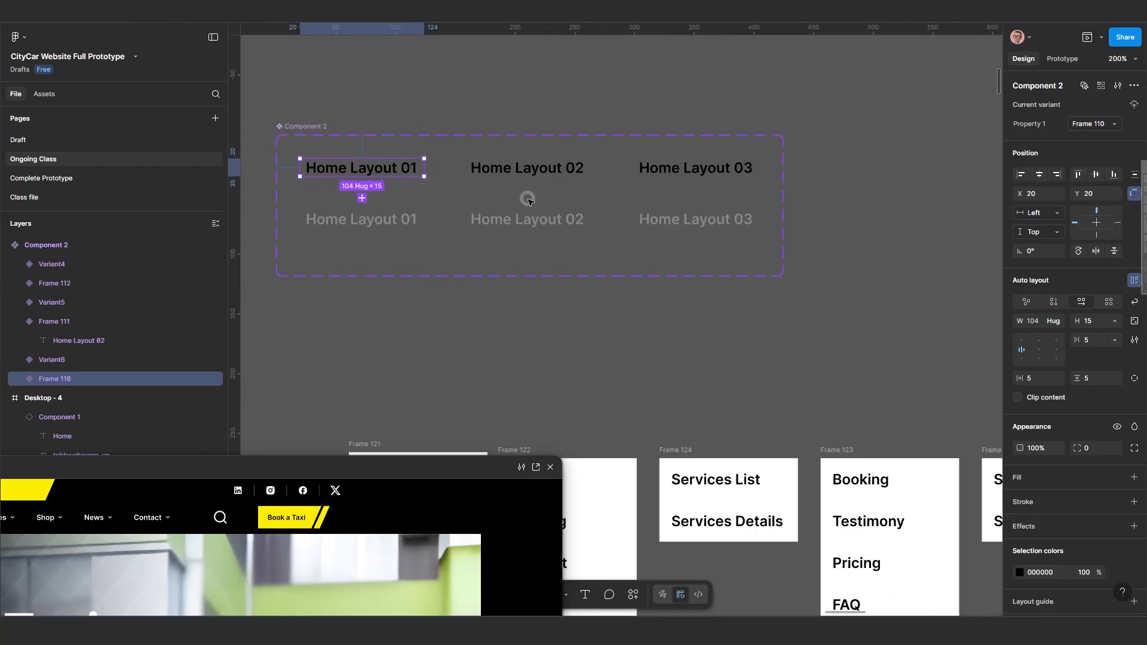
{"action": "scroll", "coordinate": [528, 201], "scroll_direction": "down", "scroll_amount": 5}
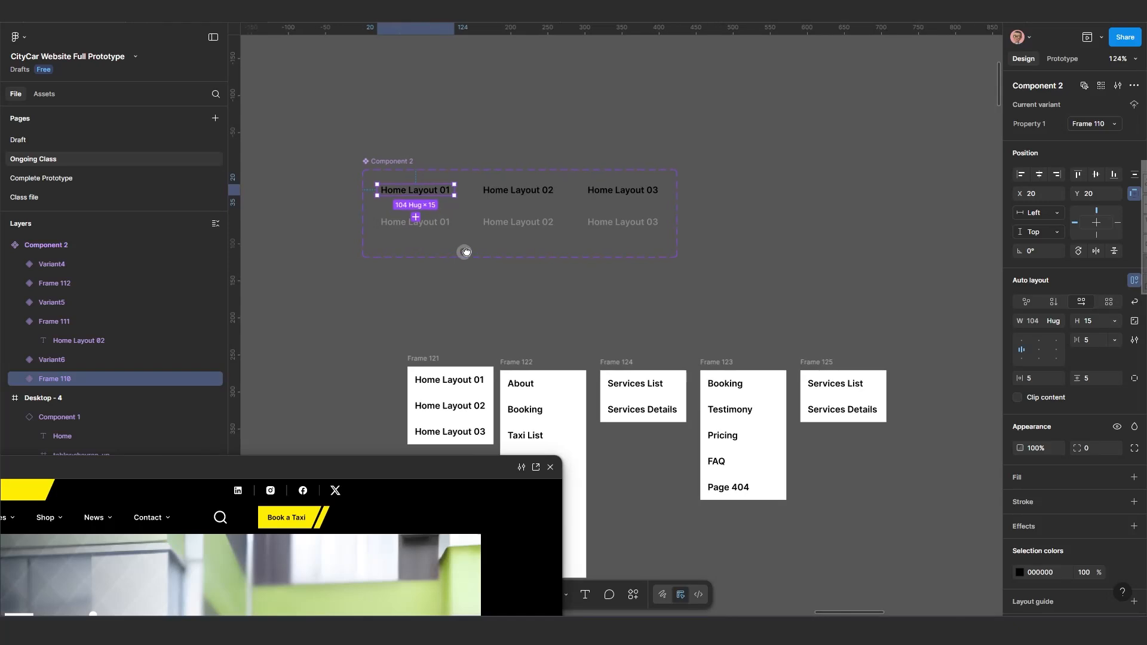
{"action": "scroll", "coordinate": [466, 252], "scroll_direction": "left", "scroll_amount": 5}
{"action": "scroll", "coordinate": [467, 251], "scroll_direction": "down", "scroll_amount": 2}
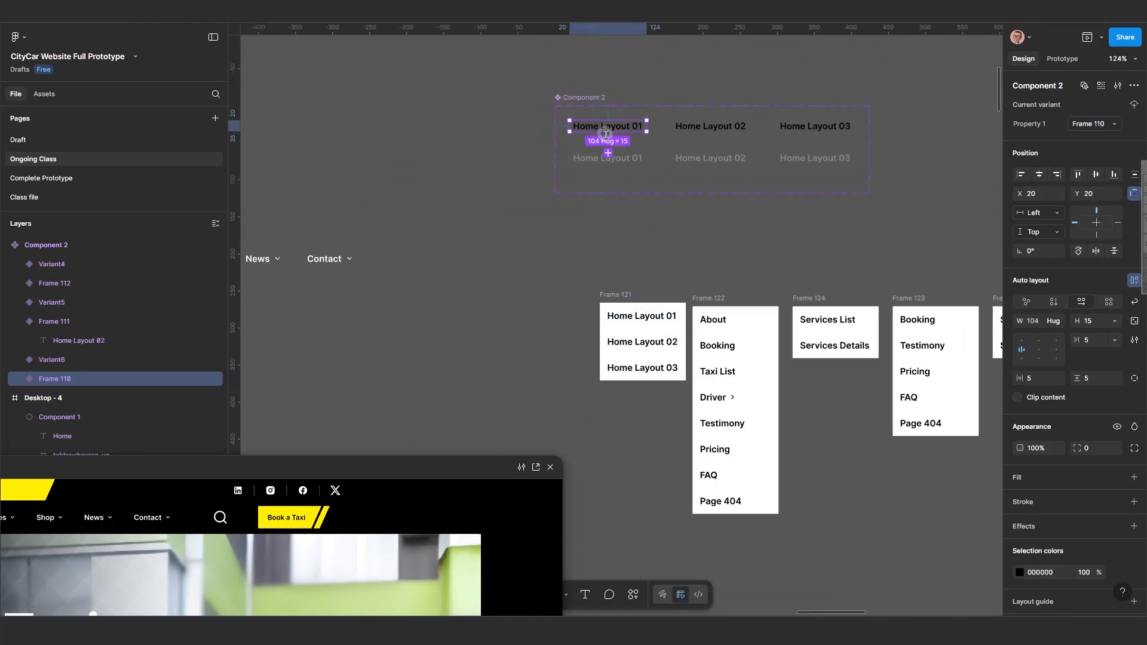
{"action": "key", "text": "ctrl+c"}
{"action": "key", "text": "ctrl+c"}
{"action": "left_click", "coordinate": [645, 316]}
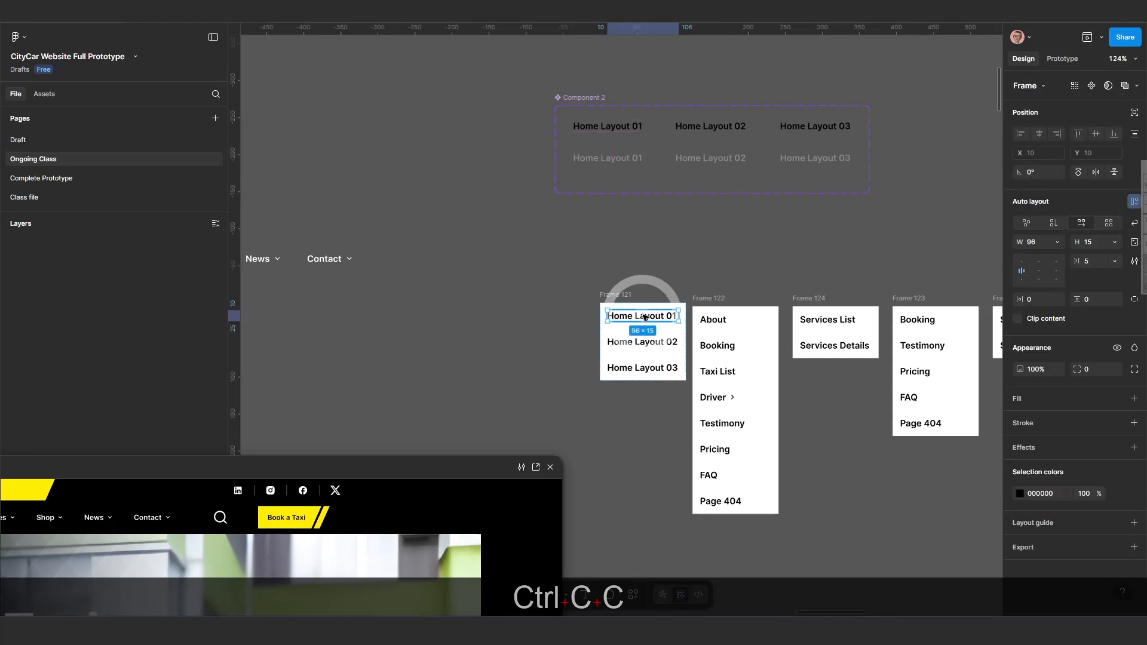
{"action": "key", "text": "ctrl+shift+r"}
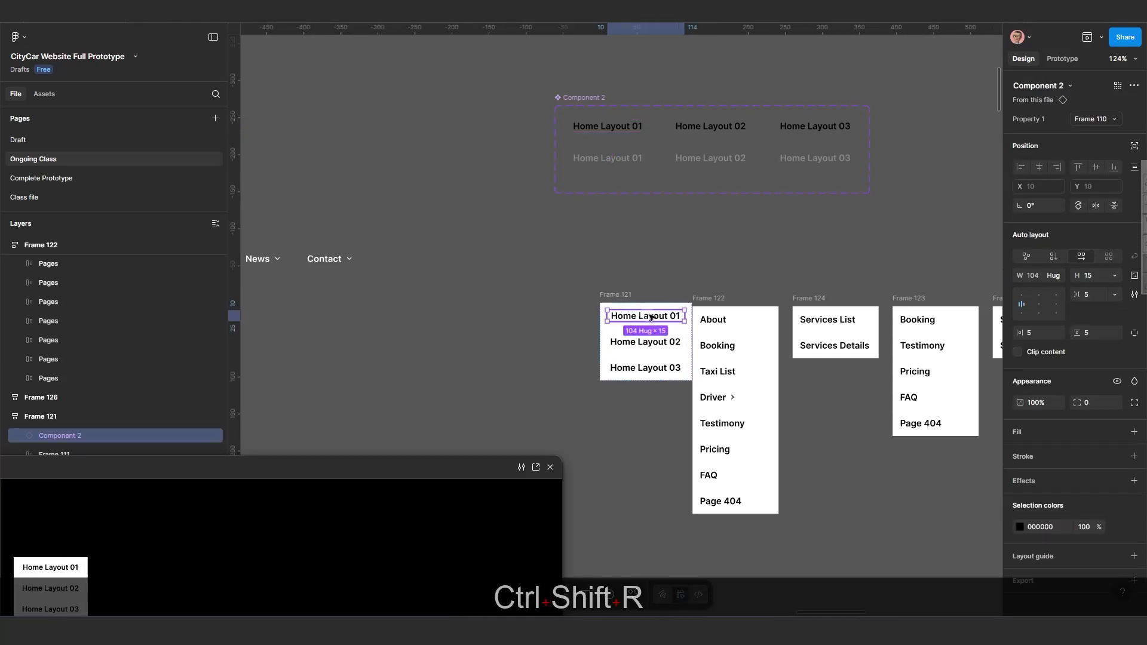
{"action": "left_click", "coordinate": [606, 295]}
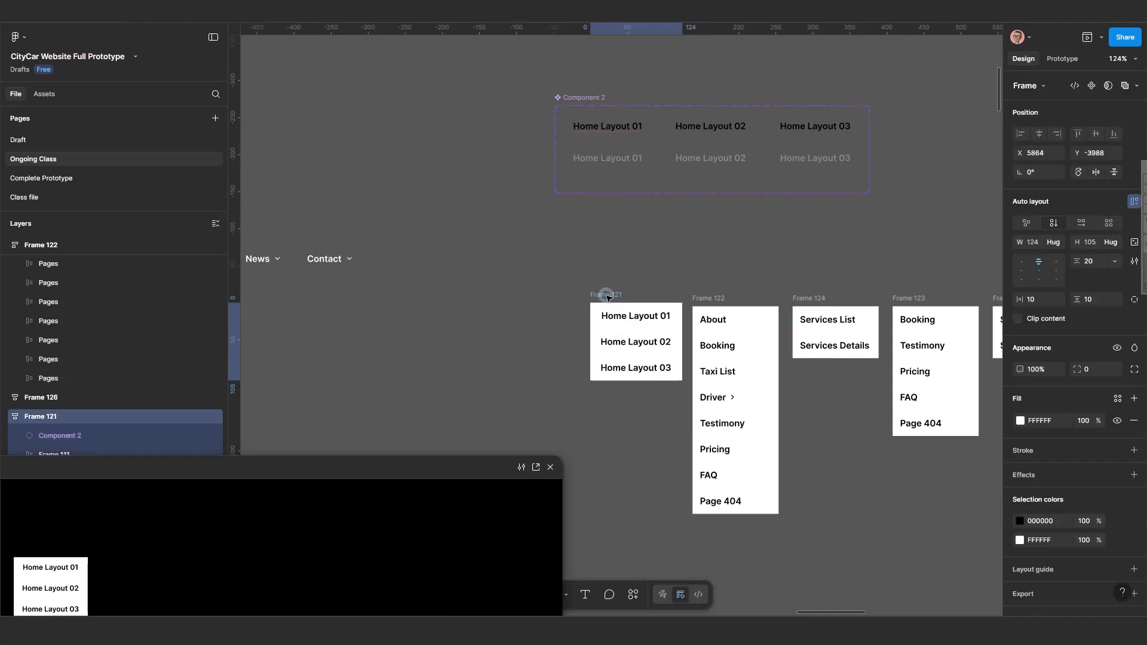
{"action": "left_click_drag", "start_coordinate": [606, 296], "coordinate": [603, 300]}
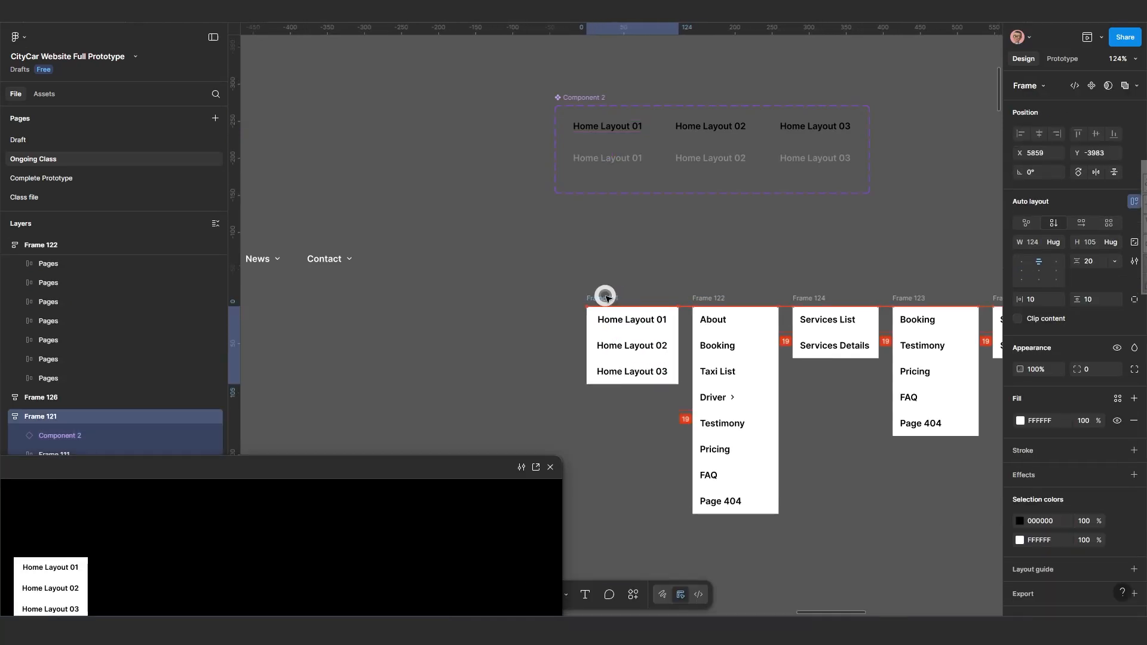
Replace the Home Layout 02 item in Frame 121 with a copy of the black Home Layout 02 component variant.
{"action": "left_click", "coordinate": [707, 130]}
{"action": "key", "text": "ctrl+c"}
{"action": "key", "text": "ctrl+c"}
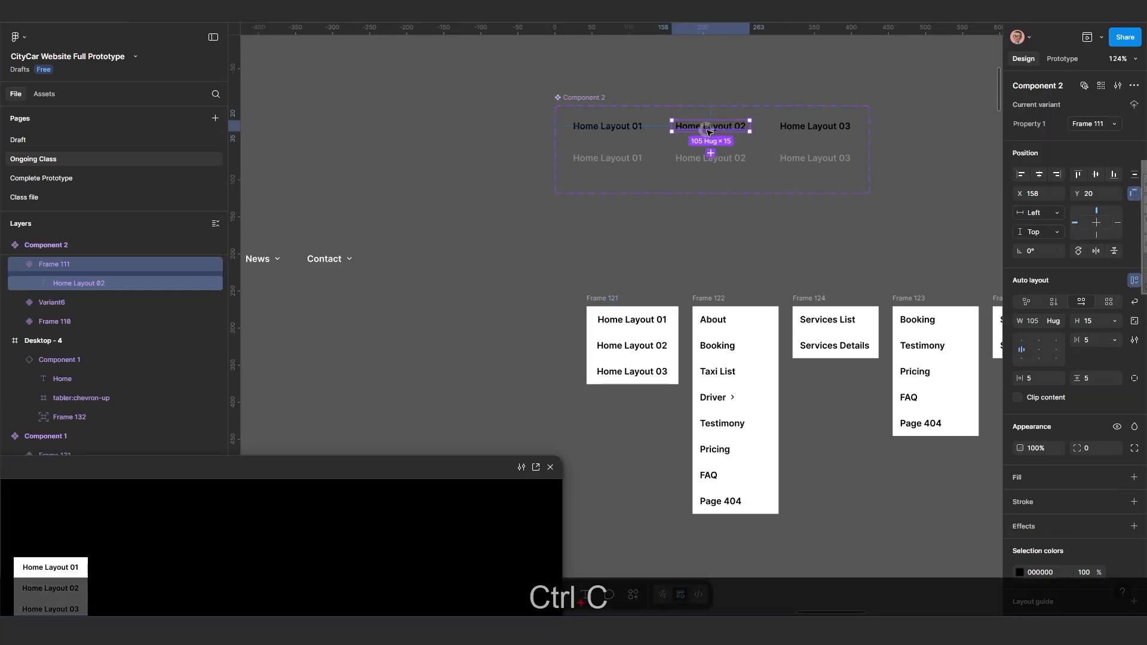
{"action": "left_click", "coordinate": [634, 353]}
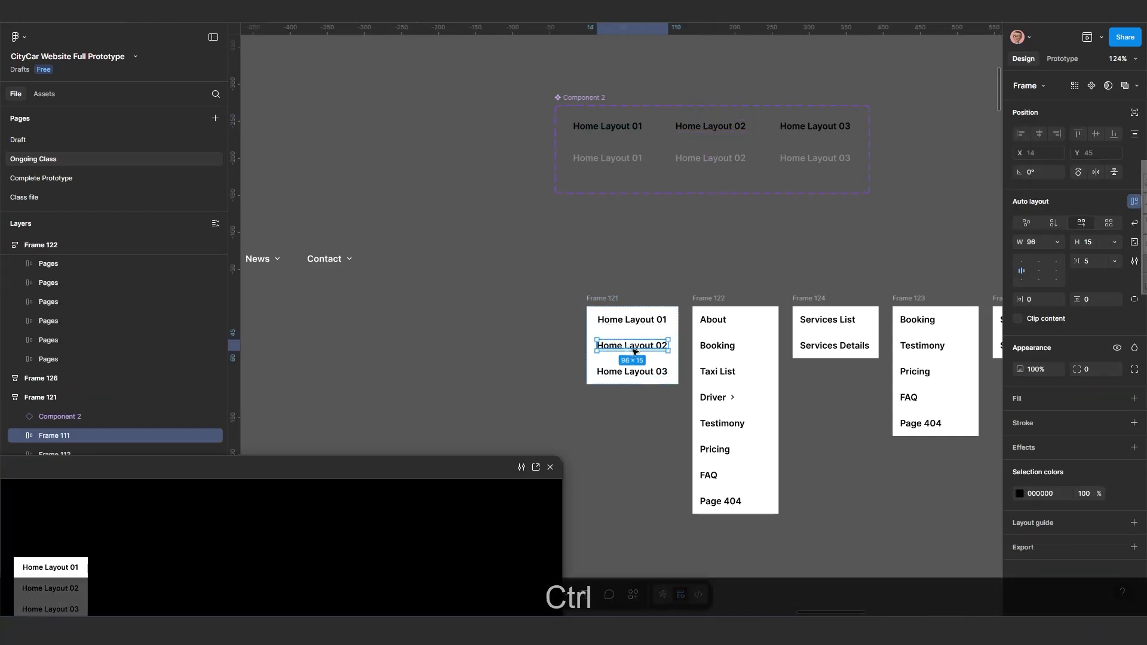
{"action": "key", "text": "ctrl+shift+r"}
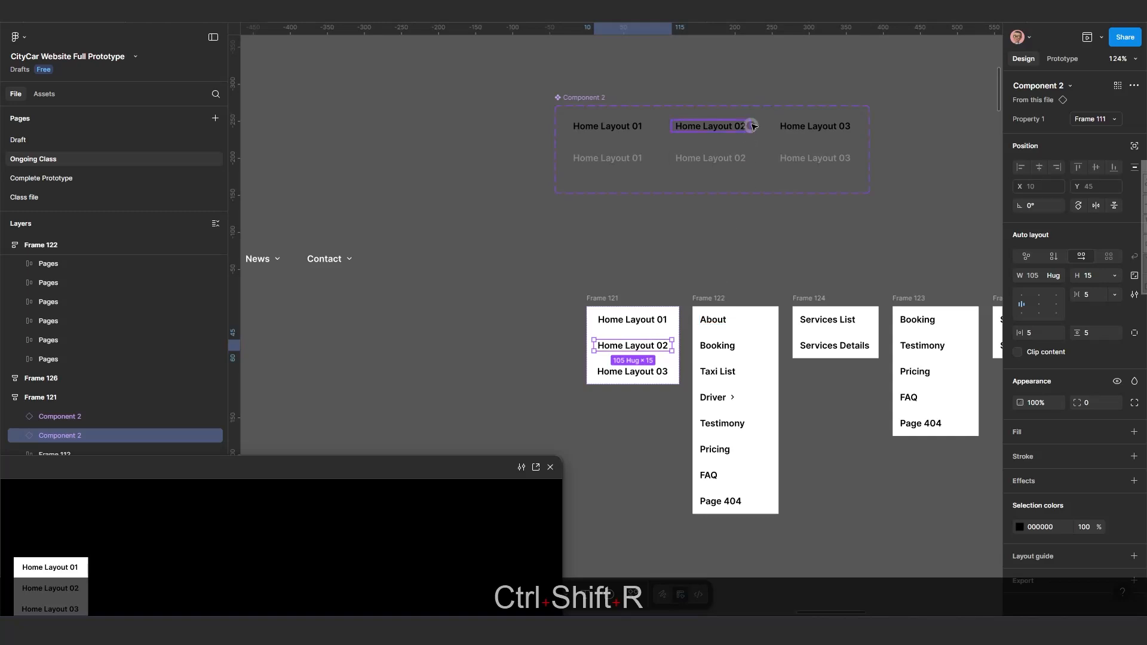
Replace the Home Layout 03 item in Frame 121 with a copy of the black Home Layout 03 component variant.
{"action": "left_click", "coordinate": [812, 130]}
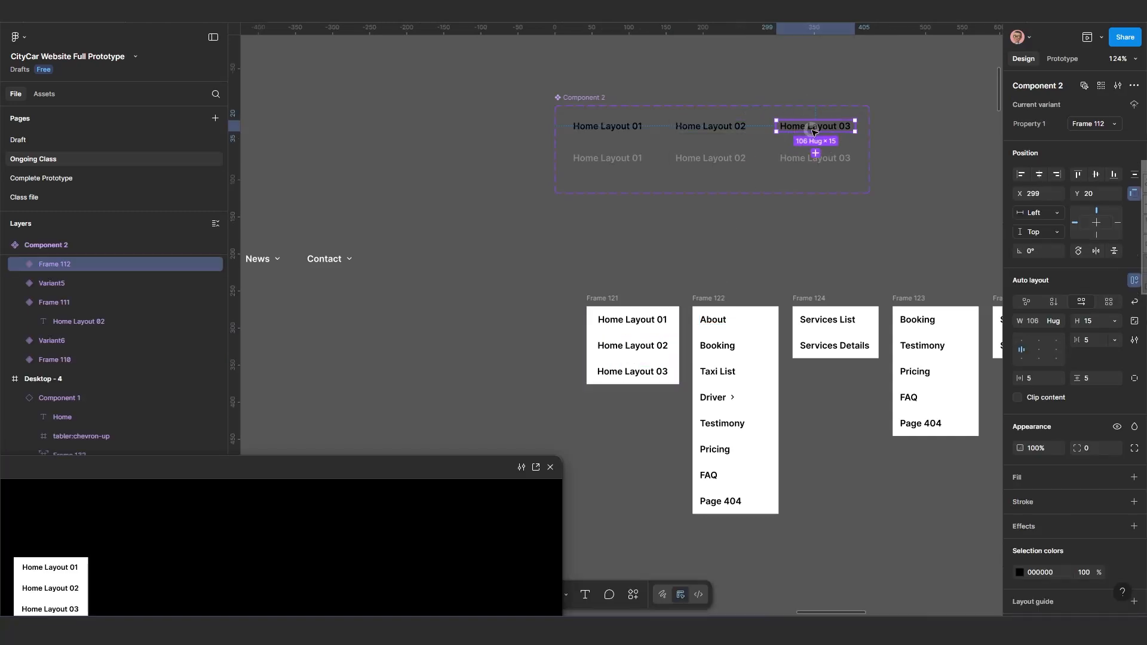
{"action": "key", "text": "ctrl"}
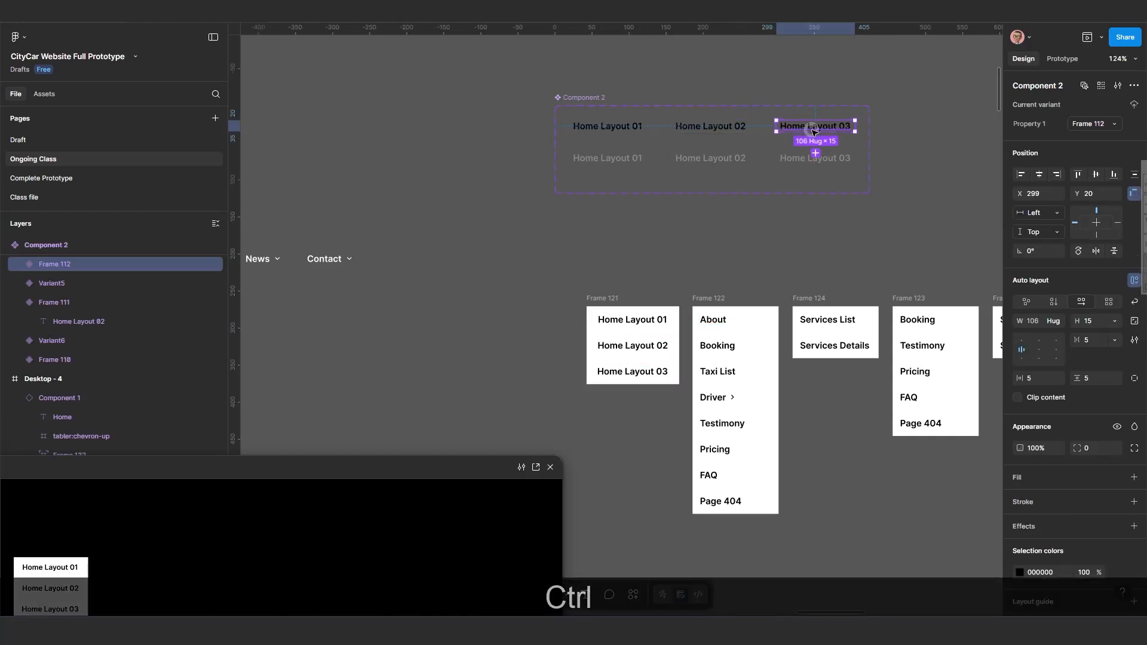
{"action": "key", "text": "ctrl+c"}
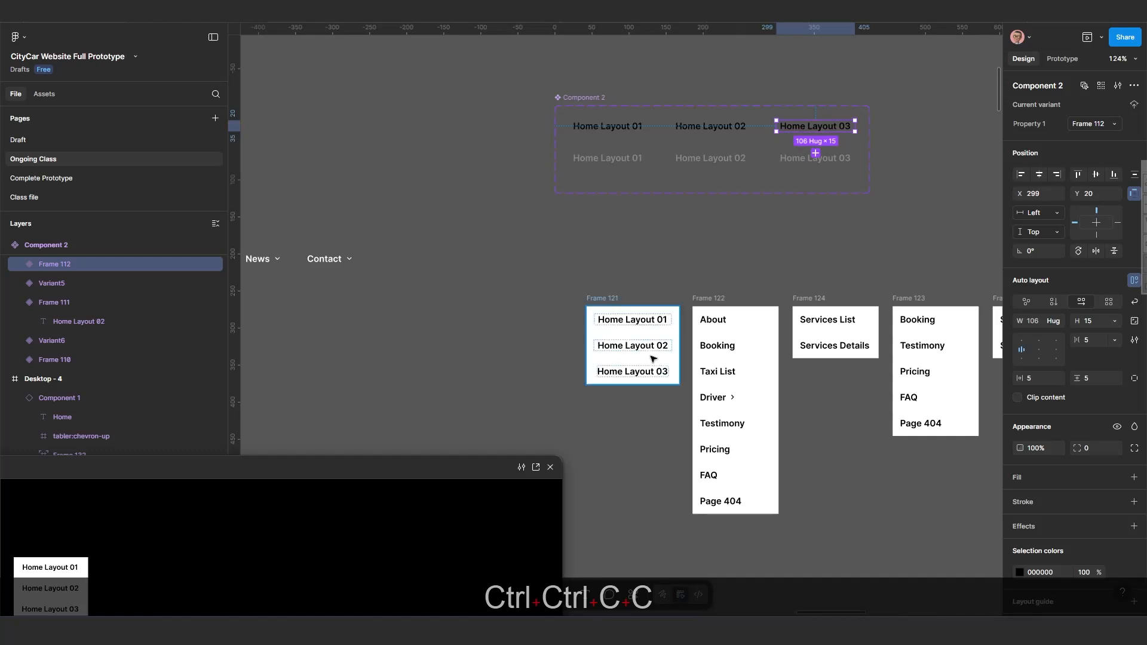
{"action": "left_click", "coordinate": [642, 373]}
{"action": "key", "text": "ctrl+shift+r"}
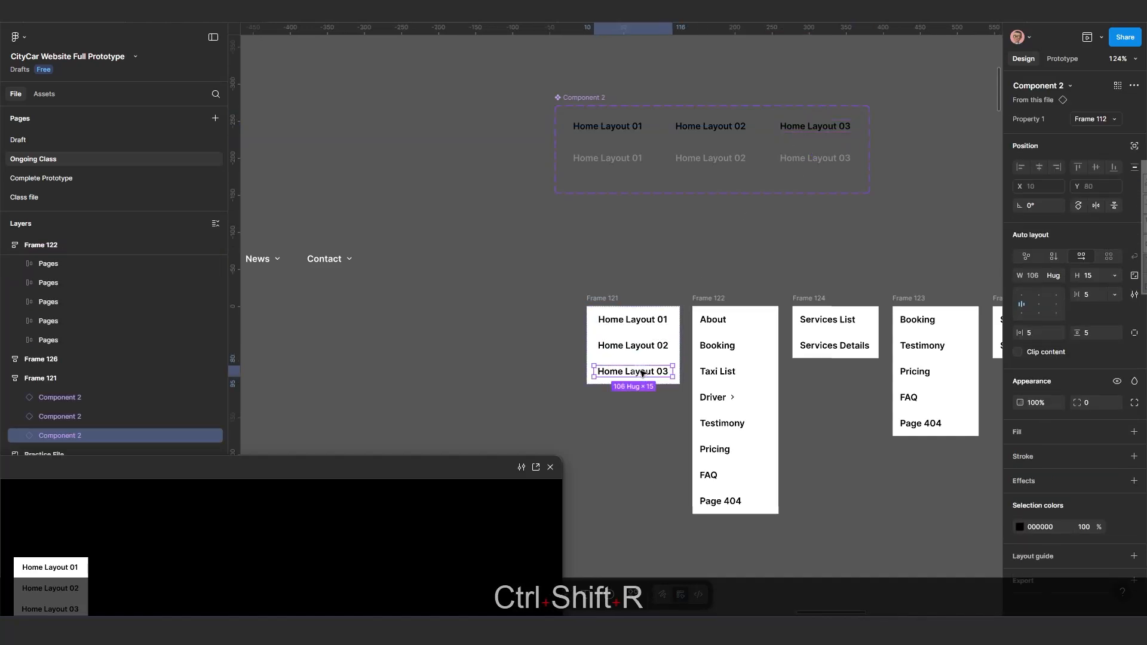
{"action": "key", "text": "Escape"}
Move Frame 121 further away from Frame 122 with their tops level, and move the Component 2 set to X 5608, Y -4318.
{"action": "left_click", "coordinate": [605, 297]}
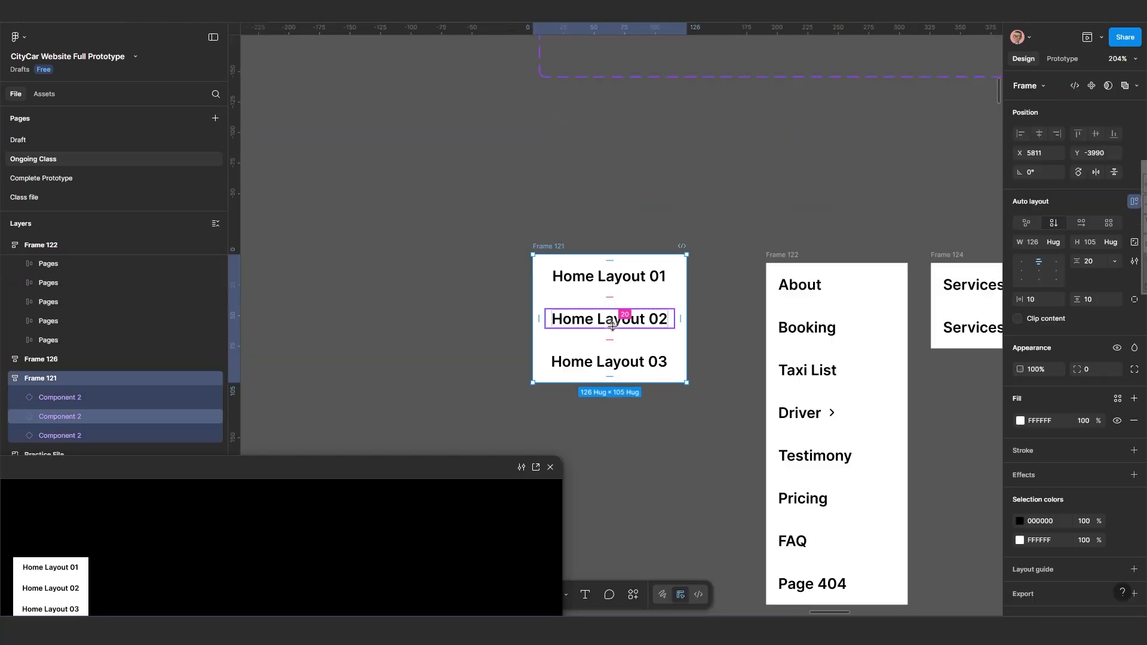
{"action": "scroll", "coordinate": [633, 324], "scroll_direction": "down", "scroll_amount": 1}
{"action": "mouse_move", "coordinate": [637, 325]}
{"action": "left_mouse_down"}
{"action": "mouse_move", "coordinate": [568, 337]}
{"action": "mouse_move", "coordinate": [627, 305]}
{"action": "left_mouse_up"}
{"action": "scroll", "coordinate": [572, 337], "scroll_direction": "down", "scroll_amount": 2}
{"action": "scroll", "coordinate": [640, 297], "scroll_direction": "up", "scroll_amount": 3}
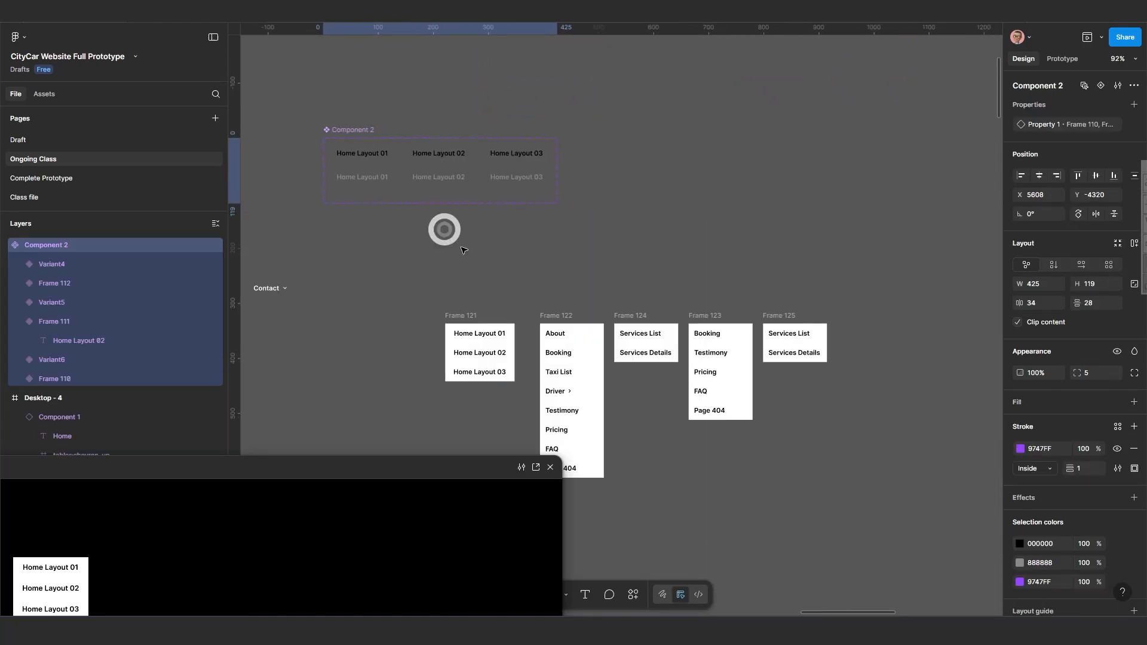
{"action": "scroll", "coordinate": [574, 442], "scroll_direction": "up", "scroll_amount": 2}
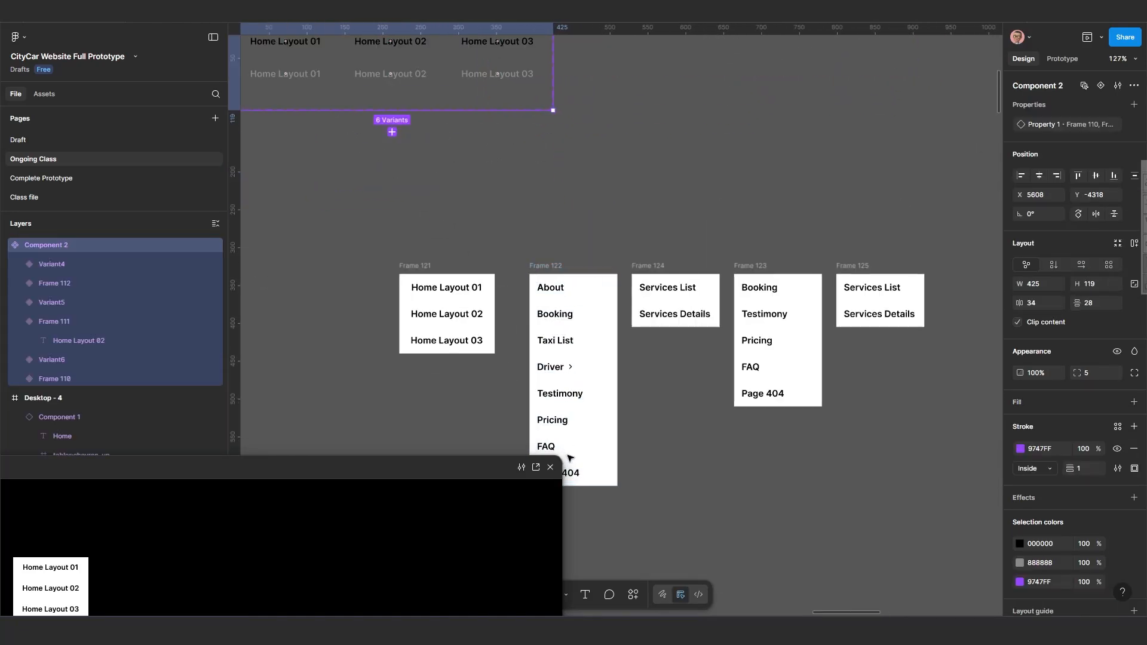
{"action": "scroll", "coordinate": [648, 414], "scroll_direction": "left", "scroll_amount": 2}
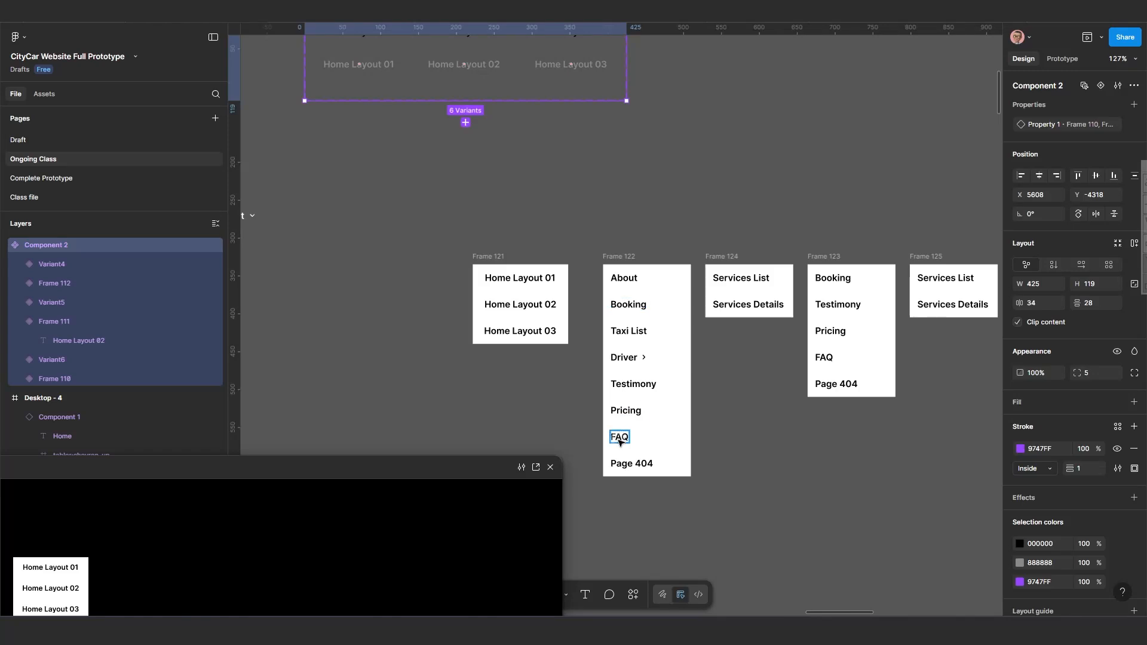
Copy all eight menu items of Frame 122, from About to Page 404, onto the empty canvas beside the Component 2 set.
{"action": "left_click", "coordinate": [629, 276]}
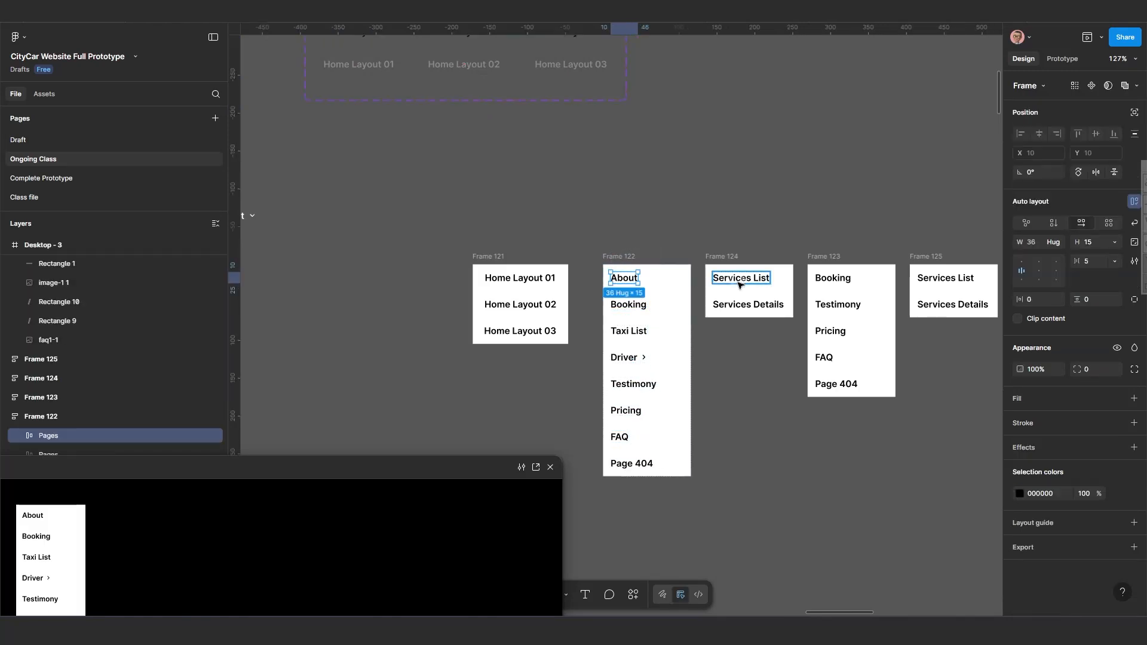
{"action": "left_click", "coordinate": [629, 305], "text": "shift"}
{"action": "left_click", "coordinate": [633, 332], "text": "shift"}
{"action": "left_click", "coordinate": [624, 358], "text": "shift"}
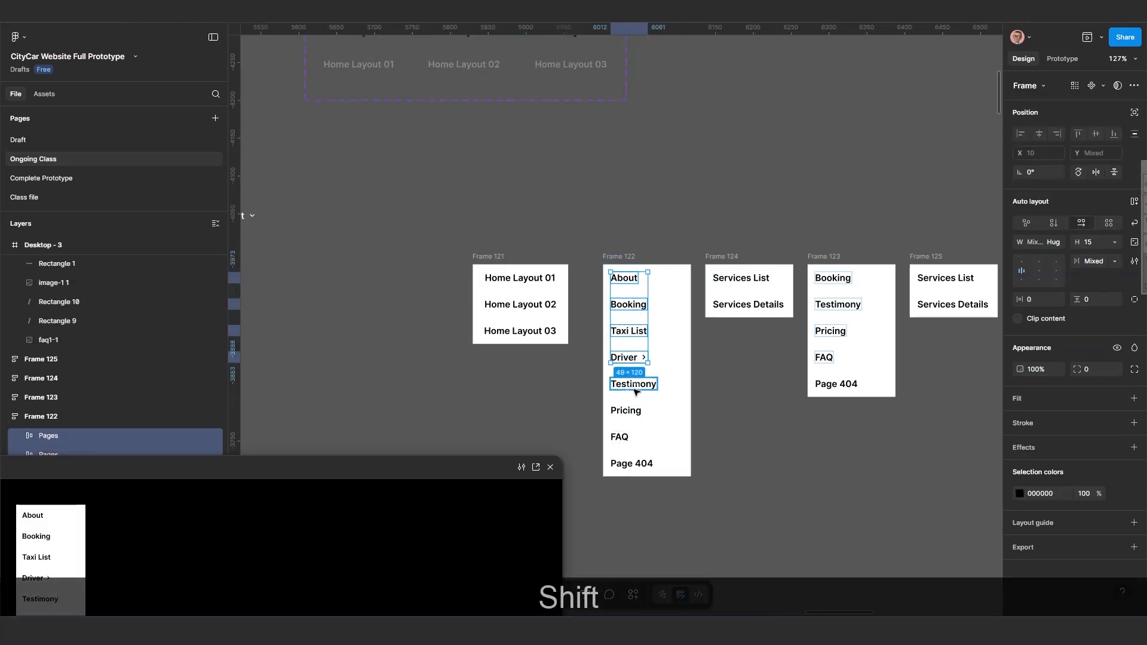
{"action": "left_click", "coordinate": [633, 384], "text": "shift"}
{"action": "left_click", "coordinate": [626, 411], "text": "shift"}
{"action": "left_click", "coordinate": [620, 437], "text": "shift"}
{"action": "left_click", "coordinate": [631, 464], "text": "shift"}
{"action": "left_click_drag", "start_coordinate": [641, 331], "coordinate": [758, 102]}
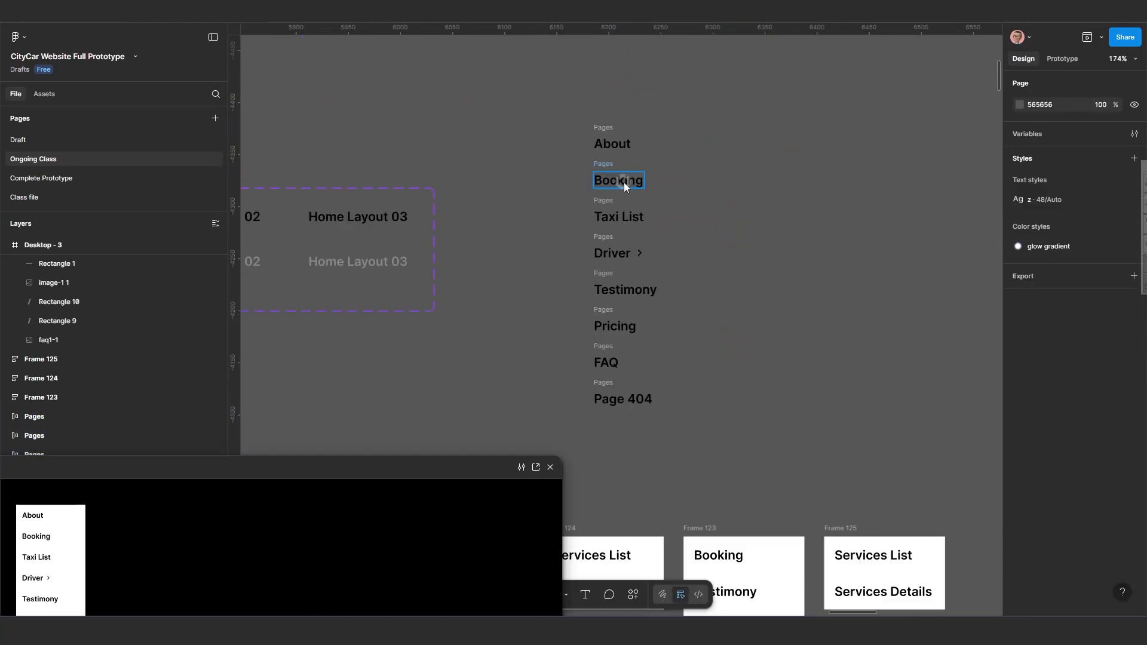
Arrange the copied items in one horizontal row: About, Booking, Taxi List, Driver, Testimony, Pricing, FAQ and Page 404.
{"action": "left_click_drag", "start_coordinate": [629, 181], "coordinate": [670, 143]}
{"action": "left_click_drag", "start_coordinate": [619, 216], "coordinate": [756, 143]}
{"action": "left_click_drag", "start_coordinate": [612, 252], "coordinate": [826, 126]}
{"action": "left_click_drag", "start_coordinate": [600, 273], "coordinate": [892, 127]}
{"action": "left_click_drag", "start_coordinate": [599, 309], "coordinate": [743, 169]}
{"action": "left_click_drag", "start_coordinate": [358, 387], "coordinate": [817, 173]}
{"action": "left_click_drag", "start_coordinate": [358, 423], "coordinate": [867, 173]}
{"action": "scroll", "coordinate": [860, 179], "scroll_direction": "down", "scroll_amount": 4}
{"action": "left_click_drag", "start_coordinate": [665, 280], "coordinate": [620, 318]}
{"action": "scroll", "coordinate": [496, 206], "scroll_direction": "up", "scroll_amount": 2}
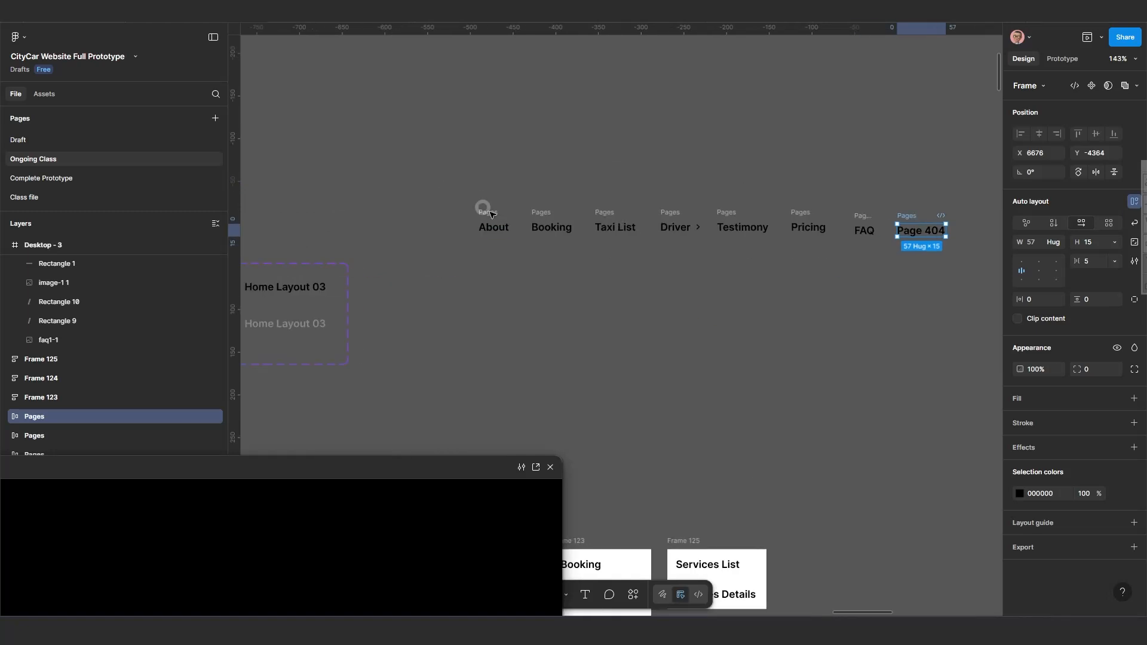
Align the tops of the eight copied items at Y -4318 and tidy up their horizontal spacing.
{"action": "left_click_drag", "start_coordinate": [450, 190], "coordinate": [967, 279]}
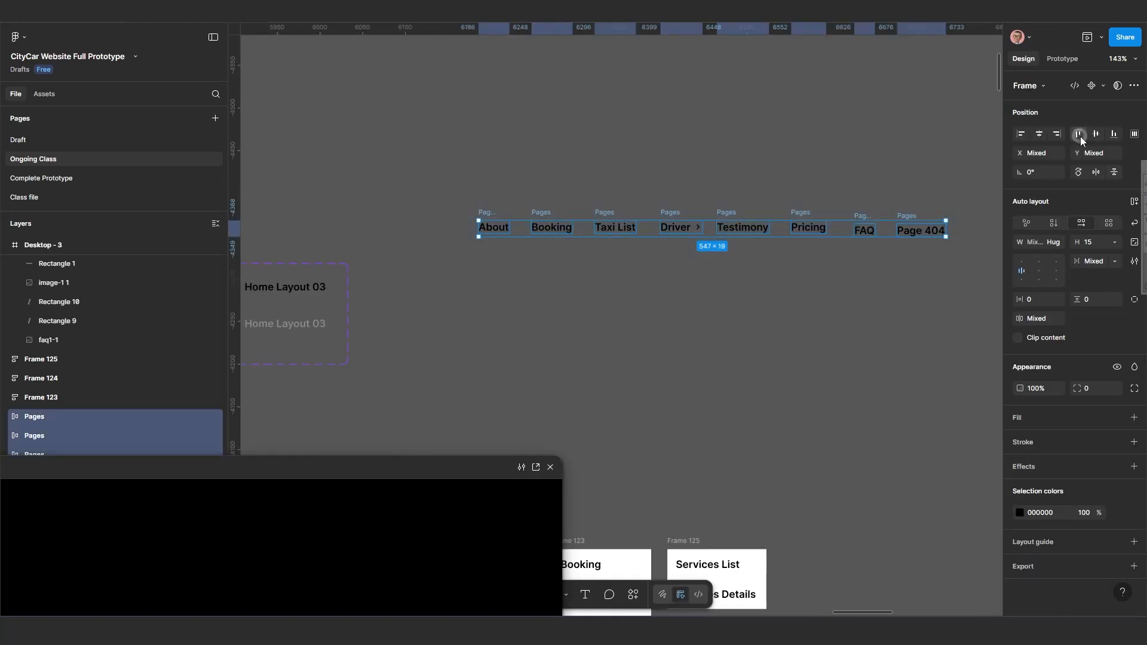
{"action": "left_click", "coordinate": [1078, 134]}
{"action": "left_click_drag", "start_coordinate": [542, 213], "coordinate": [497, 256]}
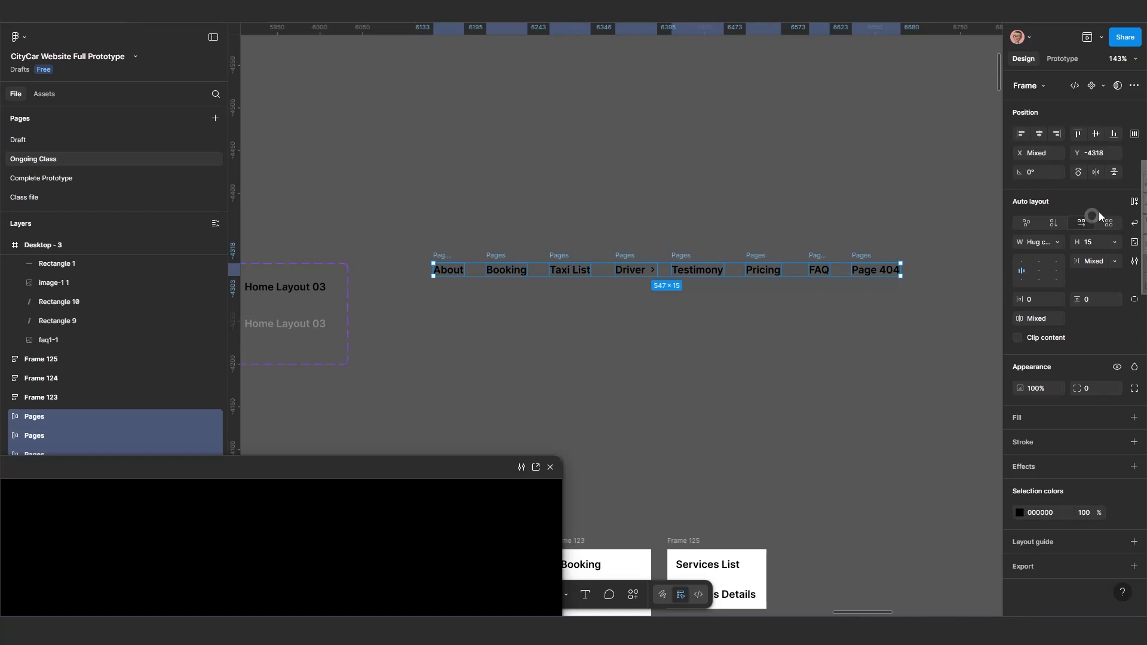
{"action": "left_click", "coordinate": [1134, 133]}
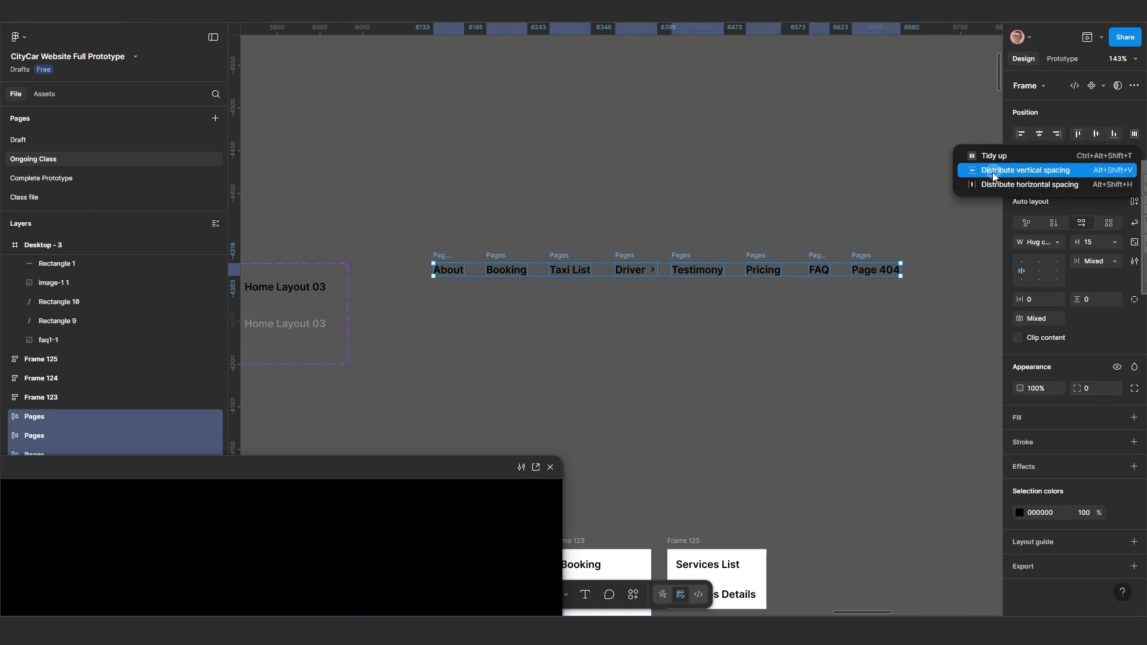
{"action": "left_click", "coordinate": [981, 155]}
{"action": "scroll", "coordinate": [504, 353], "scroll_direction": "up", "scroll_amount": 2}
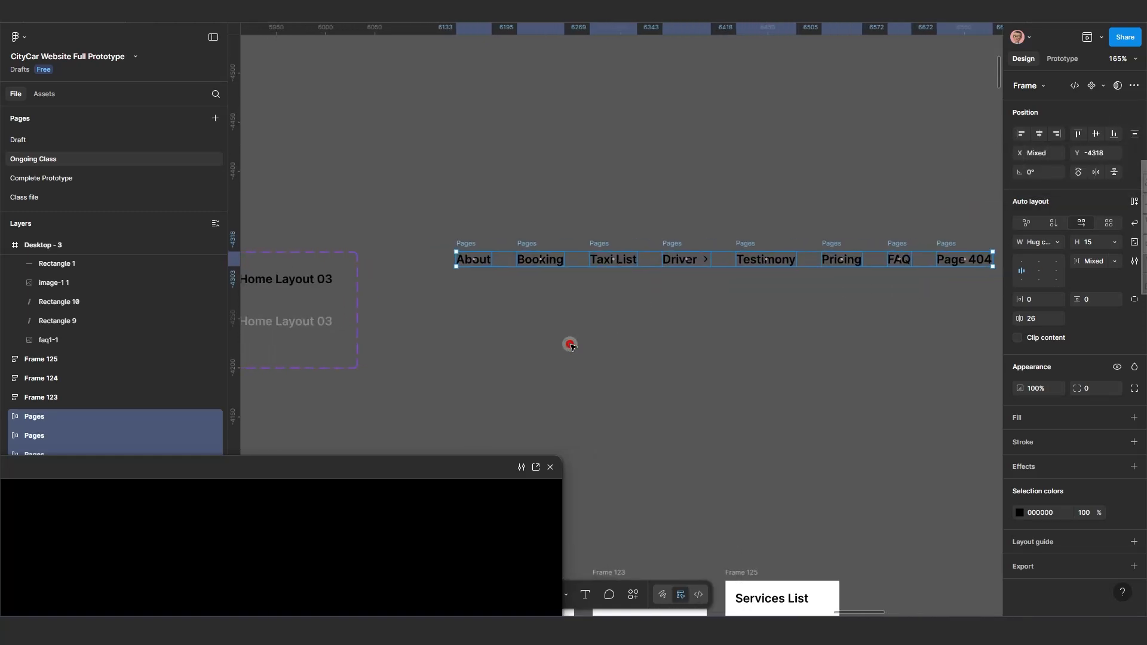
{"action": "scroll", "coordinate": [543, 269], "scroll_direction": "up", "scroll_amount": 1}
{"action": "key", "text": "alt"}
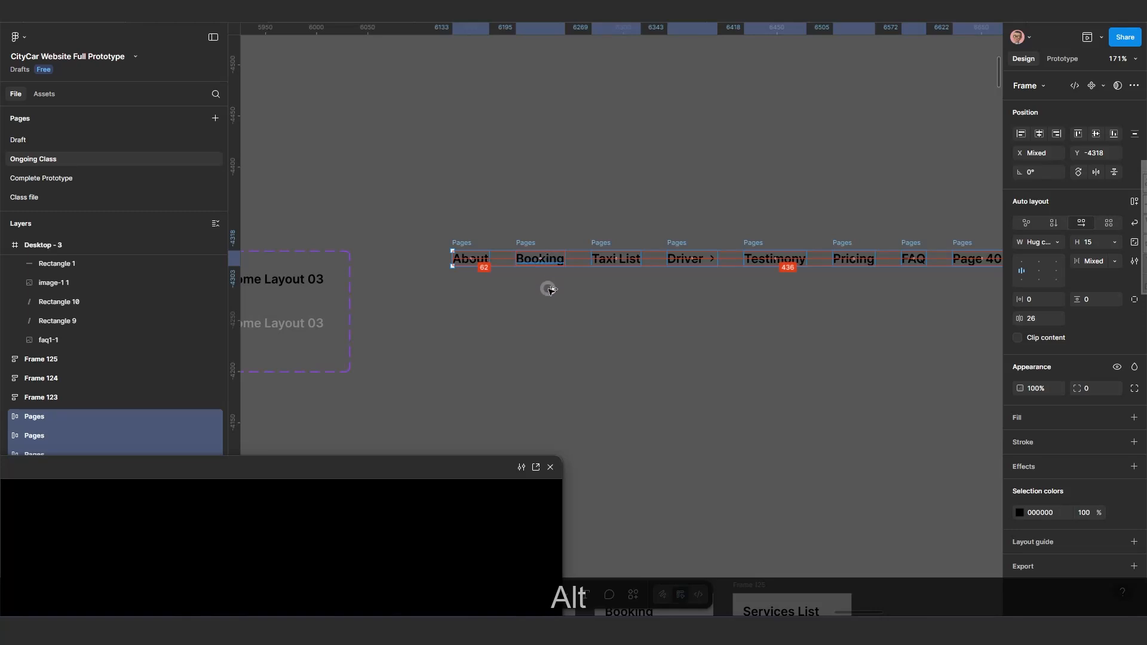
{"action": "left_click_drag", "start_coordinate": [549, 261], "coordinate": [546, 304]}
{"action": "key", "text": "ctrl+z"}
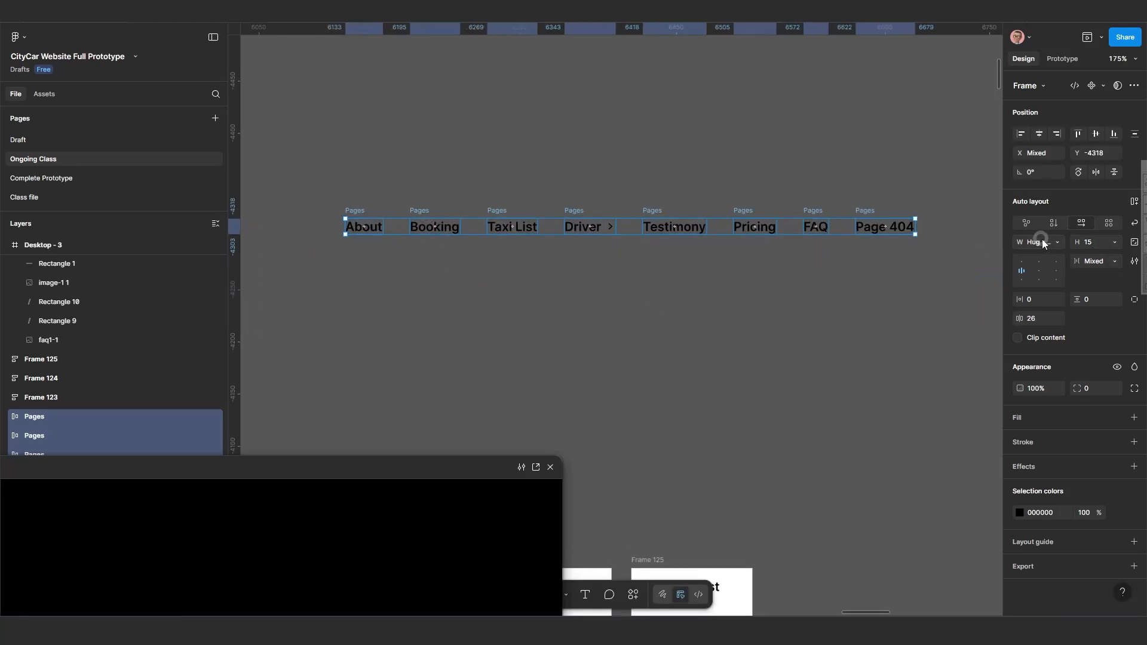
Set the height of the eight items to hug contents and their horizontal and vertical padding to 5.
{"action": "left_click", "coordinate": [1114, 242]}
{"action": "left_click", "coordinate": [1109, 240]}
{"action": "left_click", "coordinate": [1058, 242]}
{"action": "left_click", "coordinate": [1062, 243]}
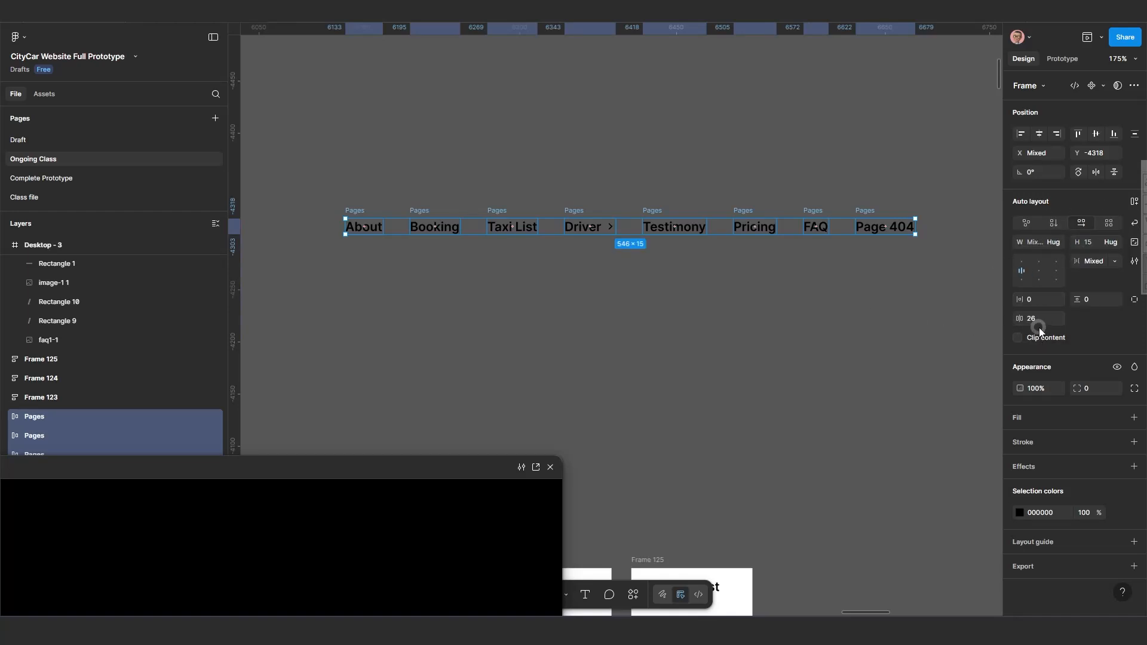
{"action": "left_click", "coordinate": [1033, 298], "text": "ctrl"}
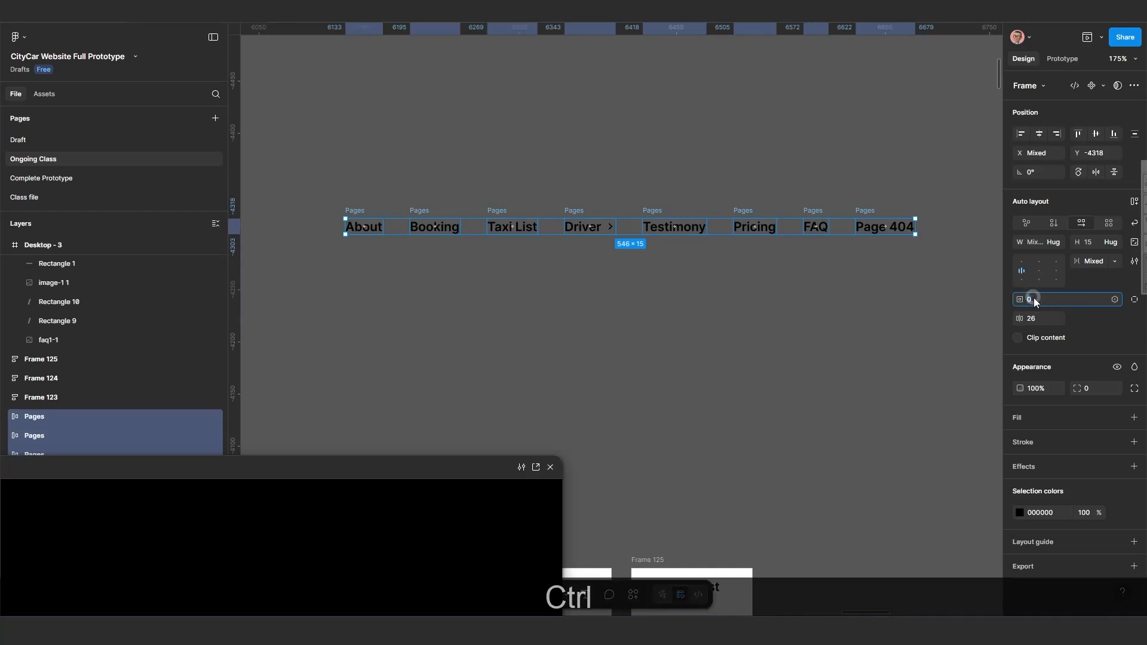
{"action": "type", "text": "5"}
{"action": "key", "text": "Return"}
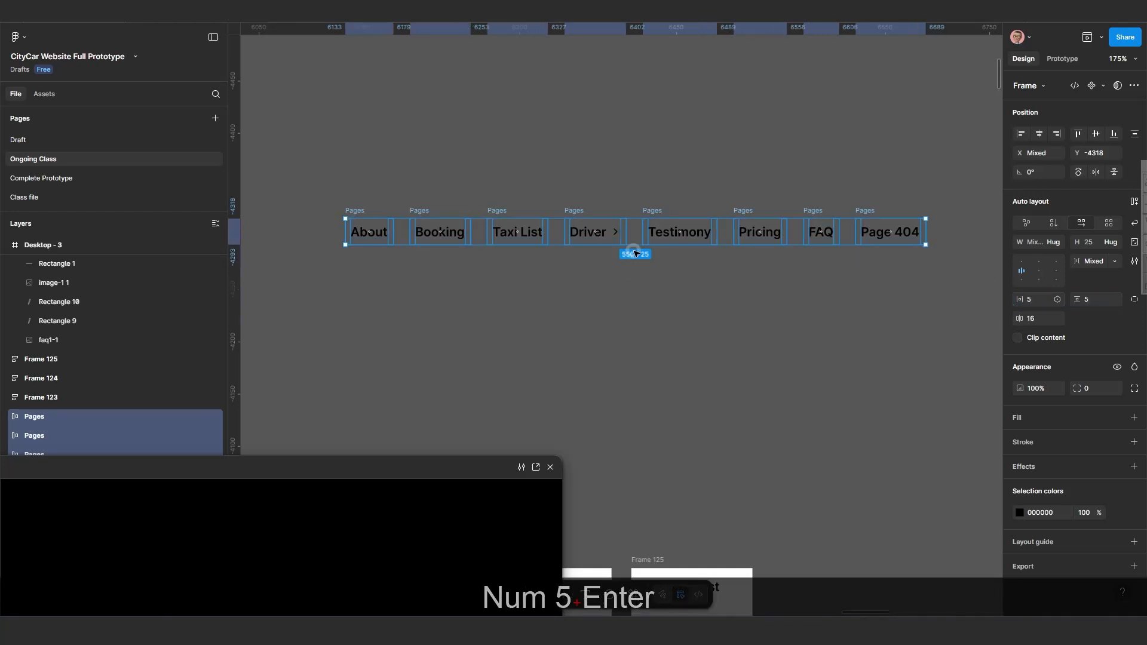
Duplicate the row of eight items straight below the original, at Y -4248.
{"action": "scroll", "coordinate": [504, 299], "scroll_direction": "down", "scroll_amount": 5}
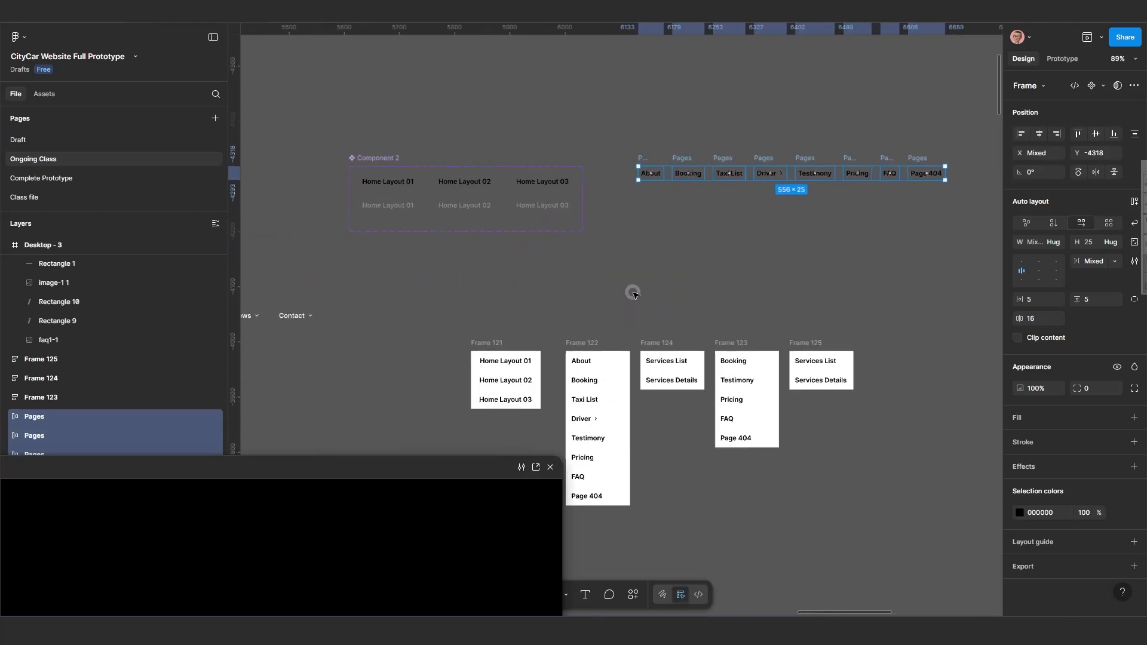
{"action": "scroll", "coordinate": [627, 293], "scroll_direction": "up", "scroll_amount": 4}
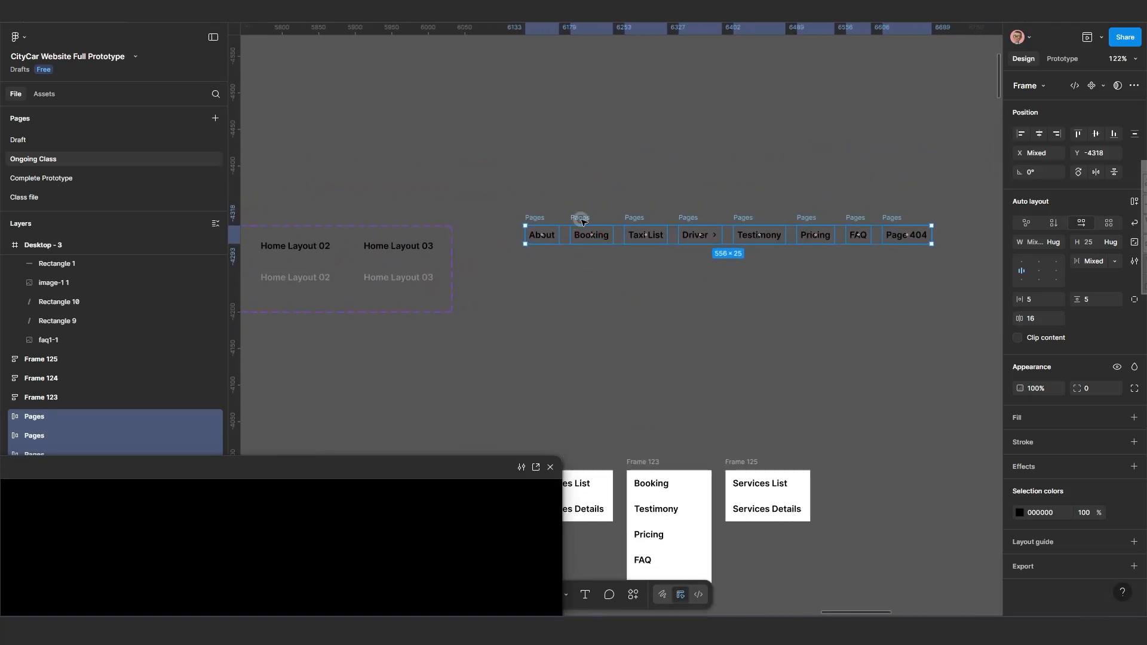
{"action": "key", "text": "alt"}
{"action": "left_click_drag", "start_coordinate": [582, 250], "coordinate": [582, 268]}
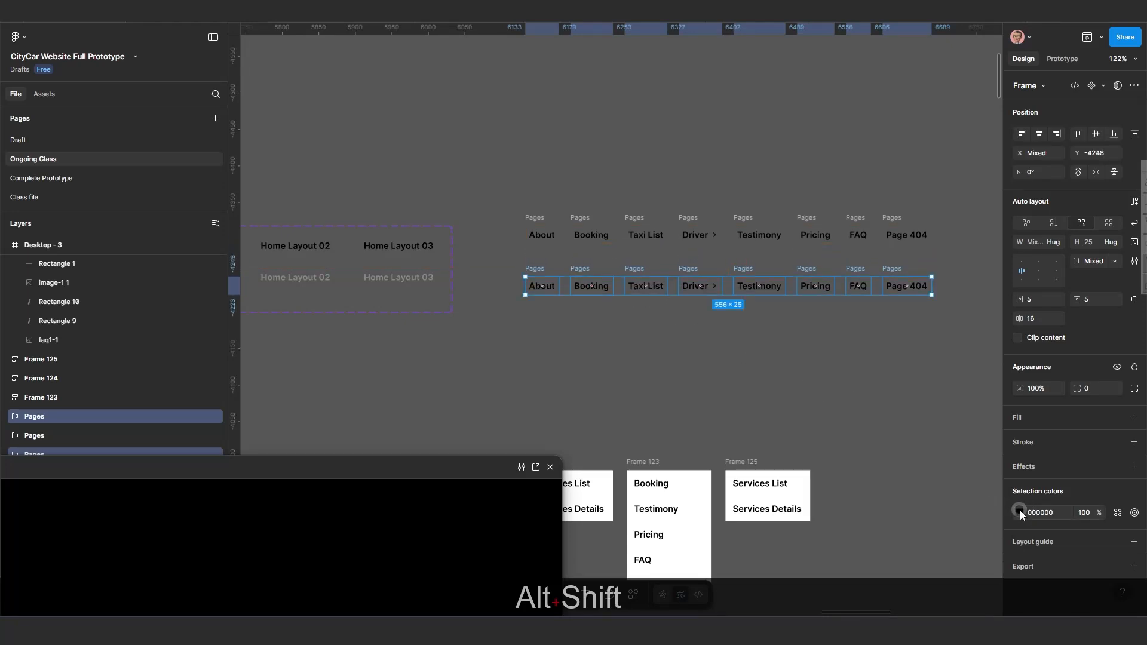
Copy the grey 888888 from the lower Home Layout 03 variant and apply it to the duplicated row of items.
{"action": "double_click", "coordinate": [402, 278]}
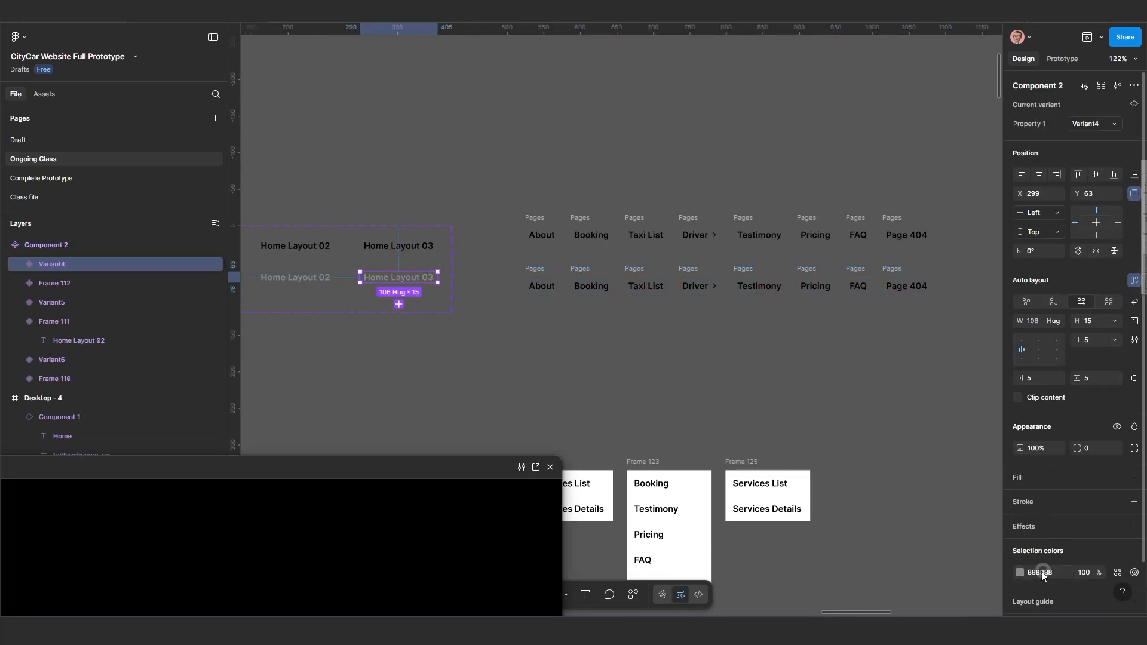
{"action": "key", "text": "ctrl+c"}
{"action": "key", "text": "ctrl+c"}
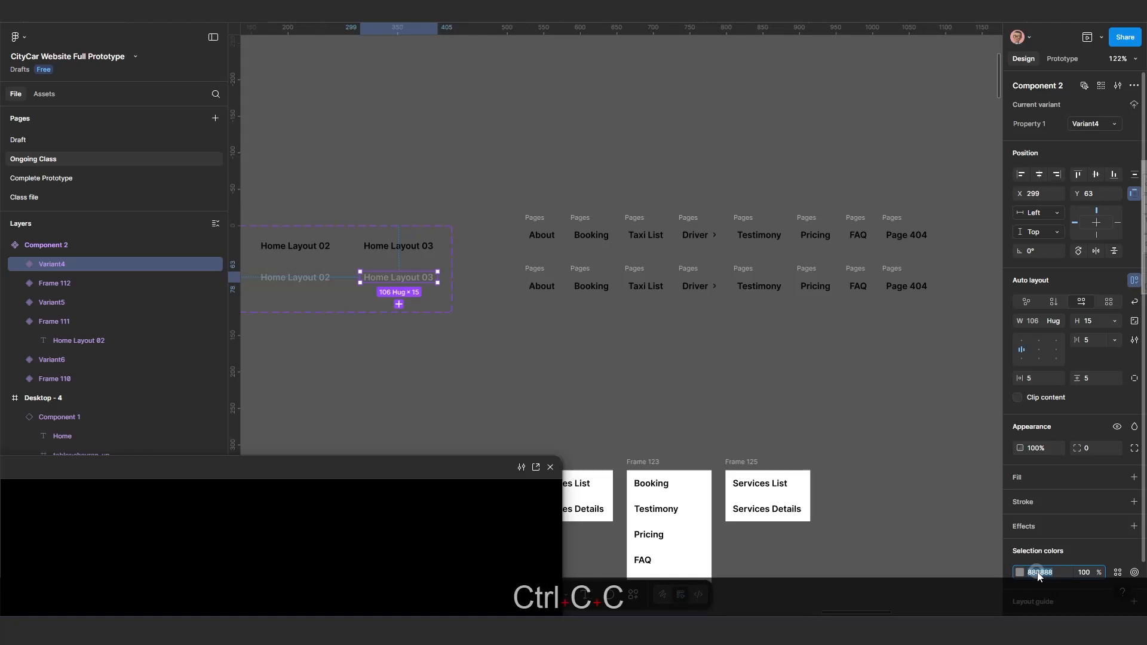
{"action": "left_click_drag", "start_coordinate": [508, 259], "coordinate": [937, 332]}
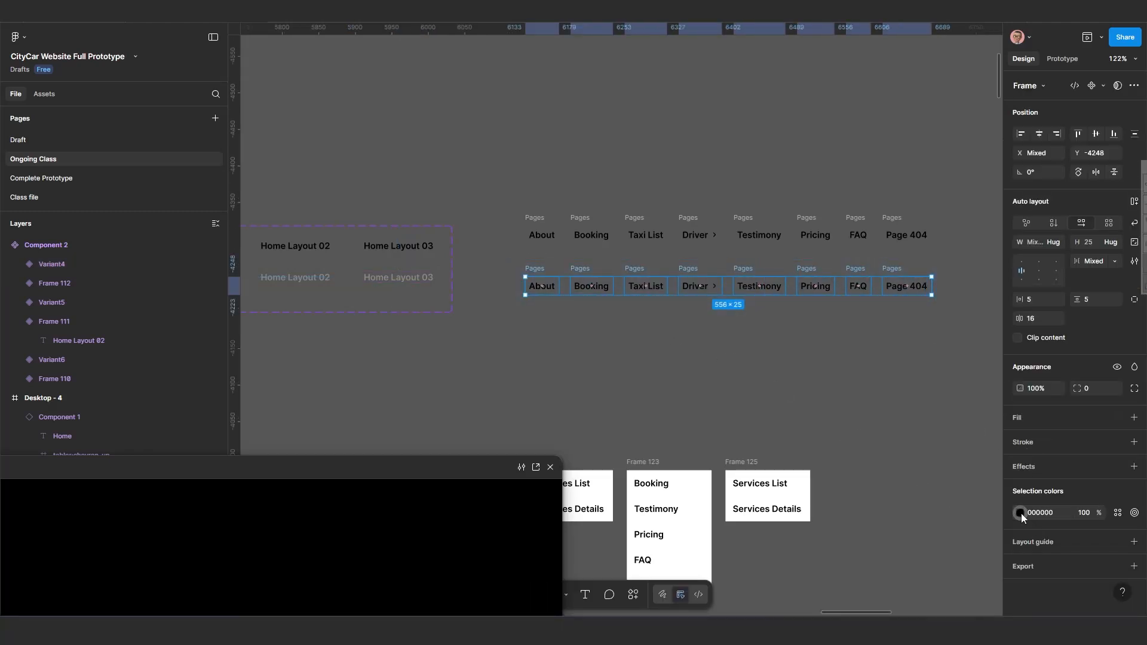
{"action": "left_click", "coordinate": [1019, 513]}
{"action": "left_click", "coordinate": [1038, 514]}
{"action": "key", "text": "ctrl+v"}
{"action": "key", "text": "Return"}
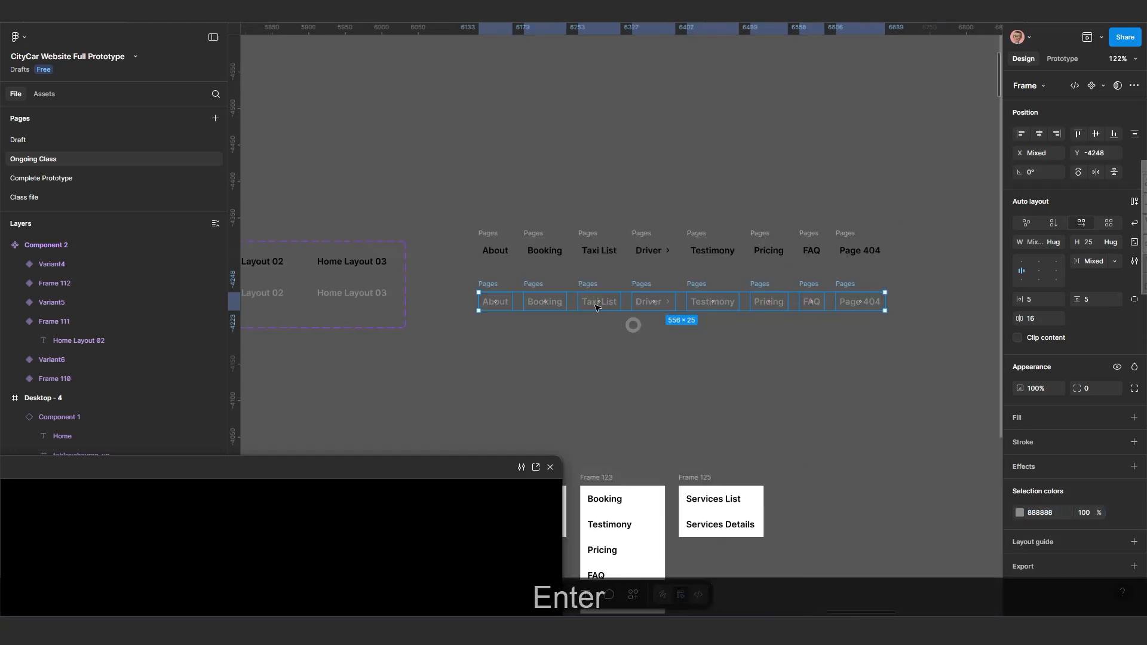
Combine the black and grey rows of menu items into one component set.
{"action": "left_click", "coordinate": [453, 195]}
{"action": "left_click_drag", "start_coordinate": [765, 368], "coordinate": [946, 359]}
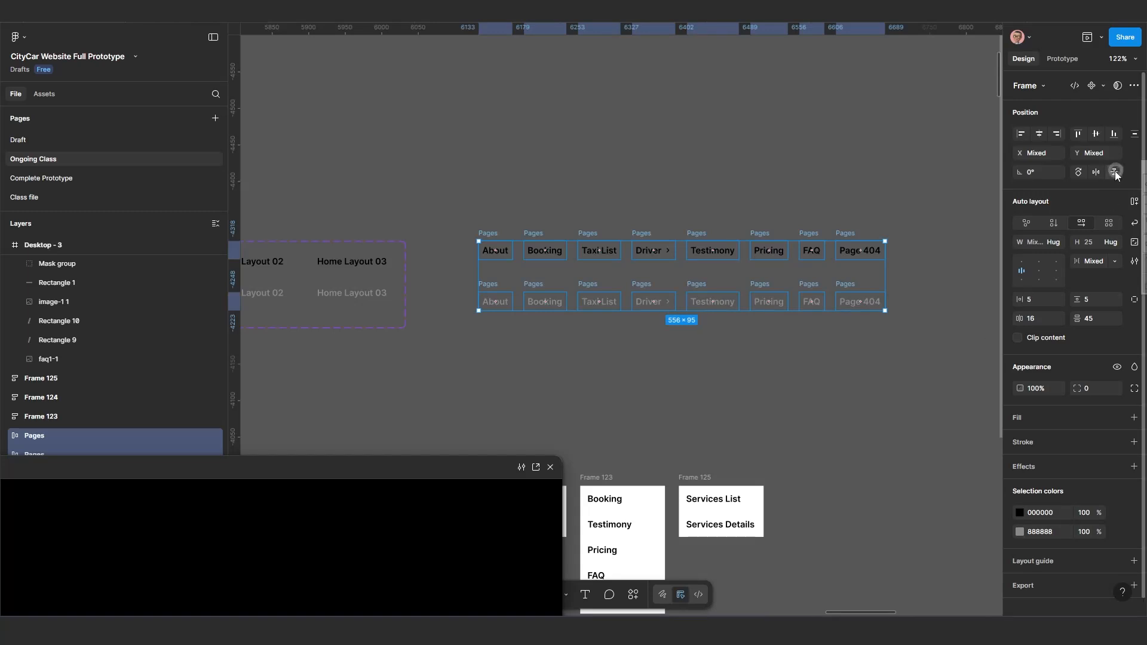
{"action": "left_click", "coordinate": [1102, 86]}
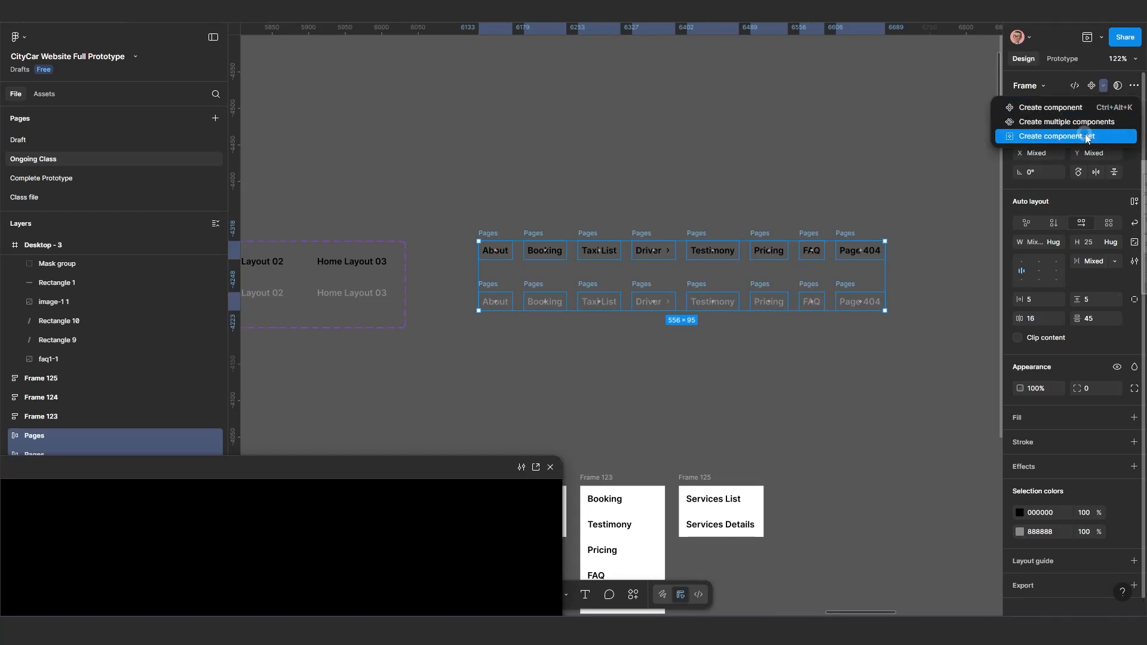
{"action": "left_click", "coordinate": [1085, 136]}
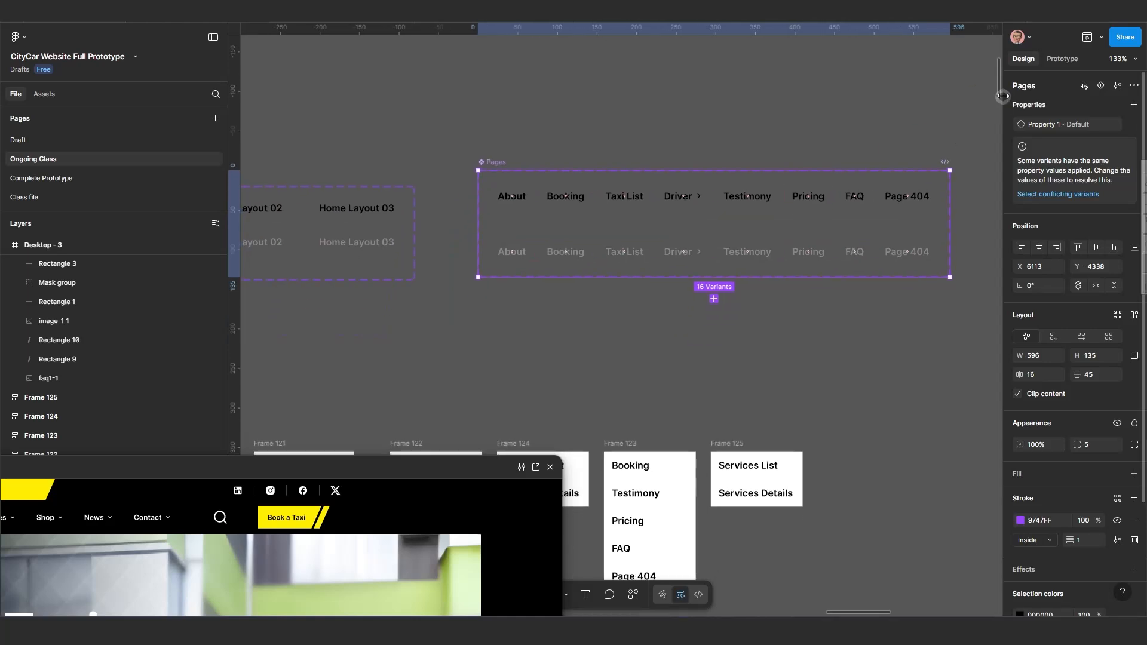
Check the Property 1 value of each black variant in the Pages component set, from About to Page 404.
{"action": "left_click", "coordinate": [1066, 58]}
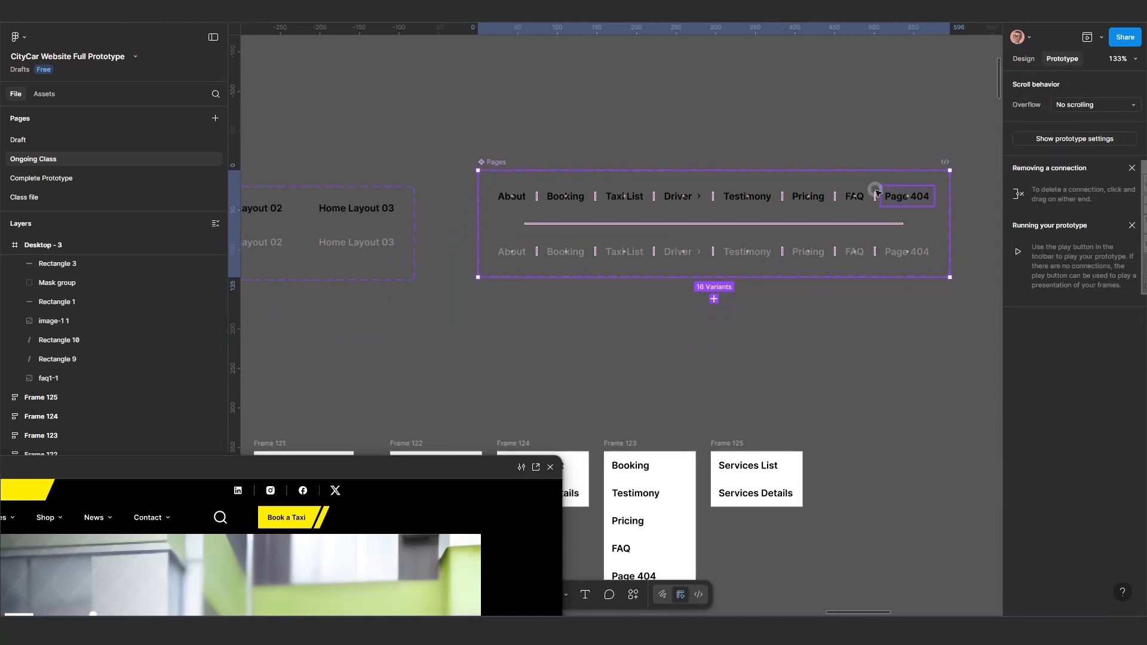
{"action": "left_click", "coordinate": [1022, 59]}
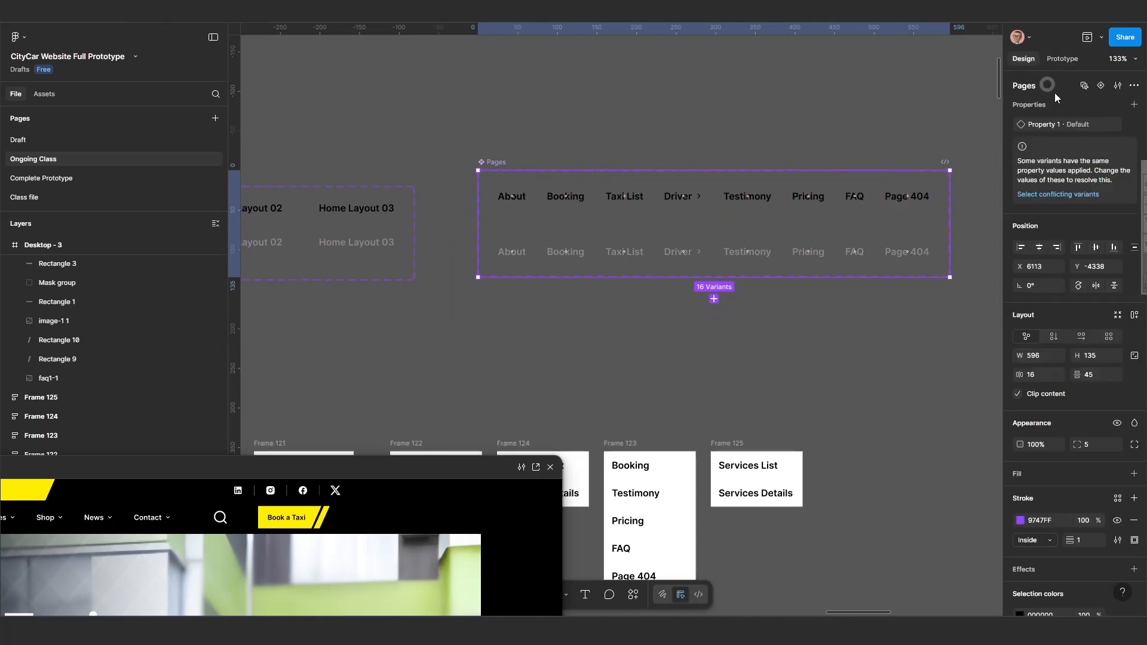
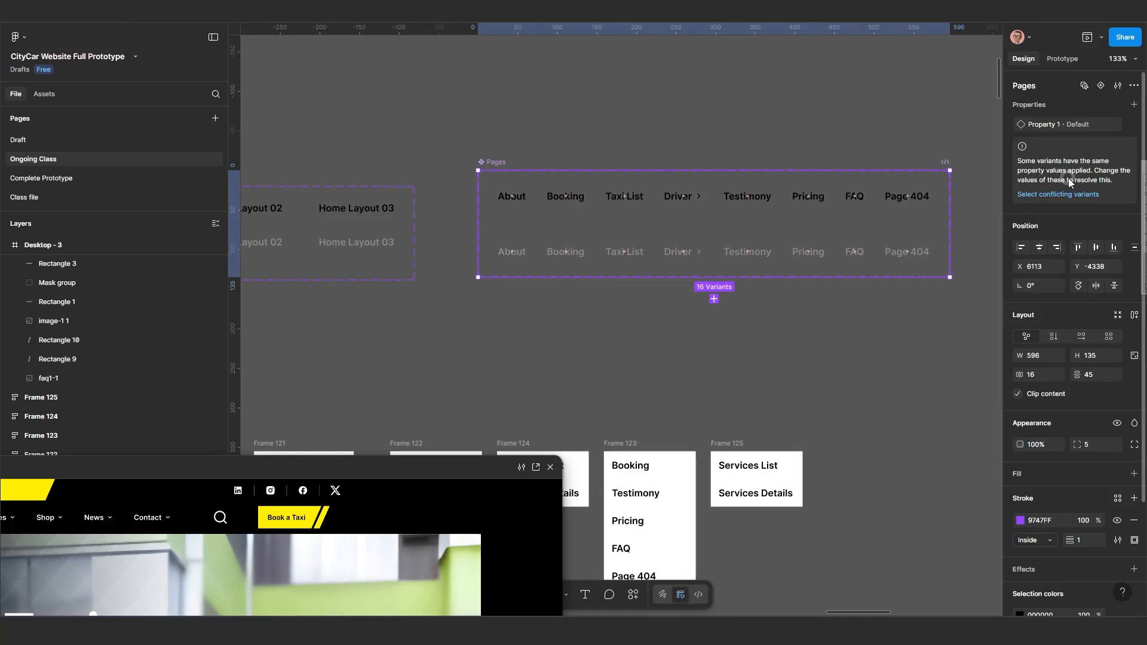
{"action": "scroll", "coordinate": [652, 213], "scroll_direction": "up", "scroll_amount": 2, "text": "ctrl"}
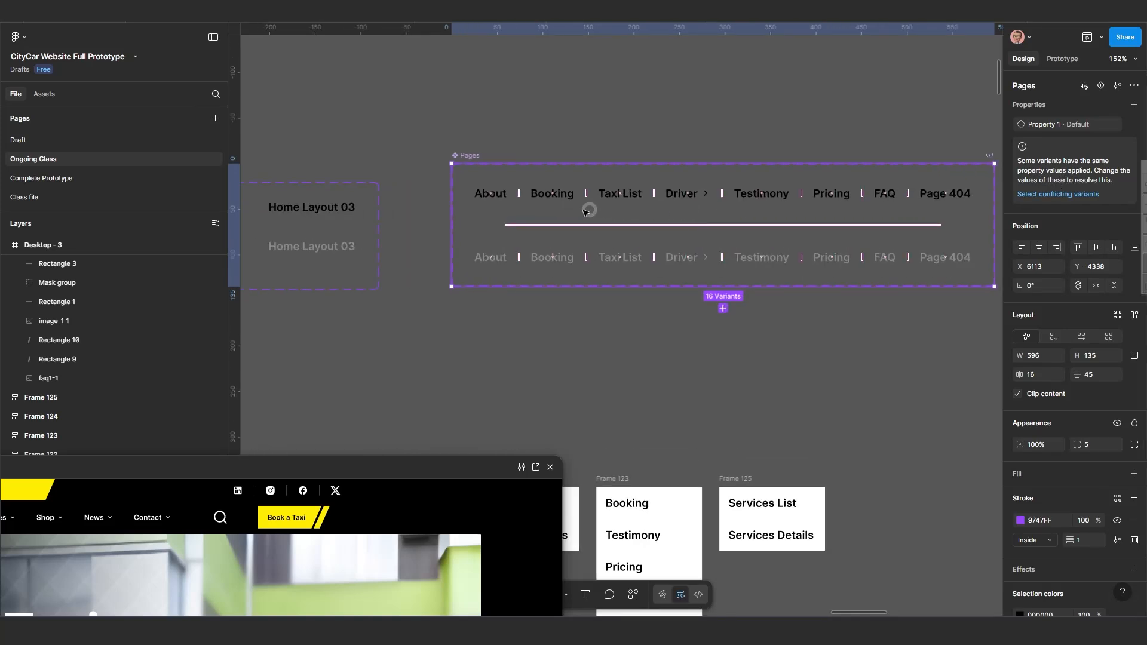
{"action": "left_click", "coordinate": [499, 203]}
{"action": "left_click", "coordinate": [494, 195]}
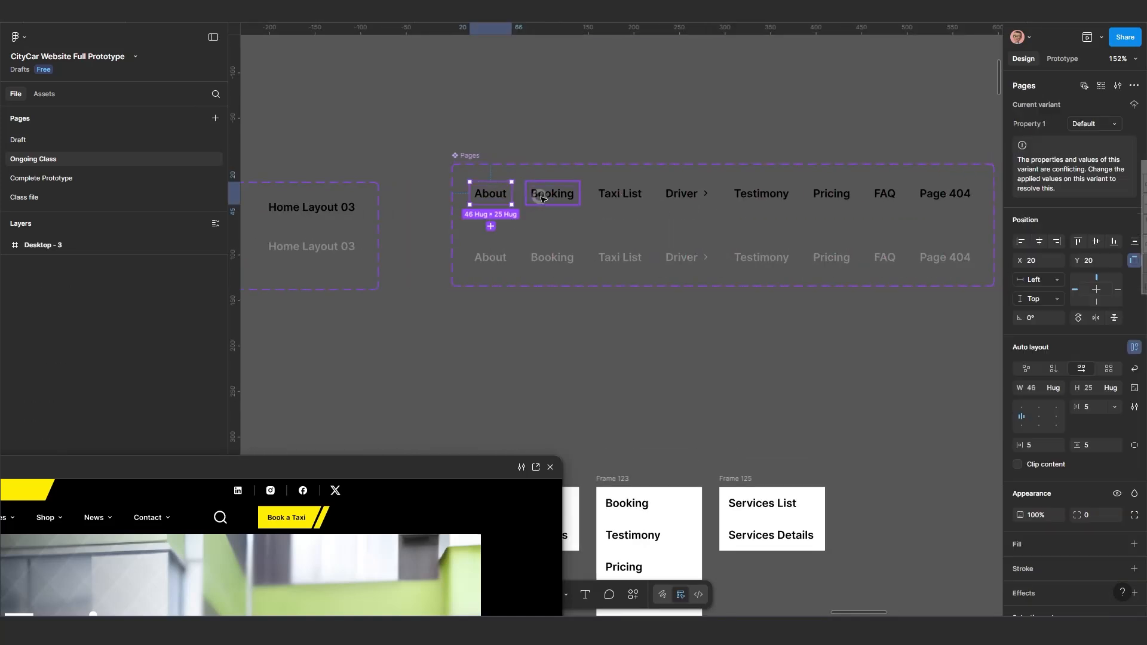
{"action": "left_click", "coordinate": [542, 199]}
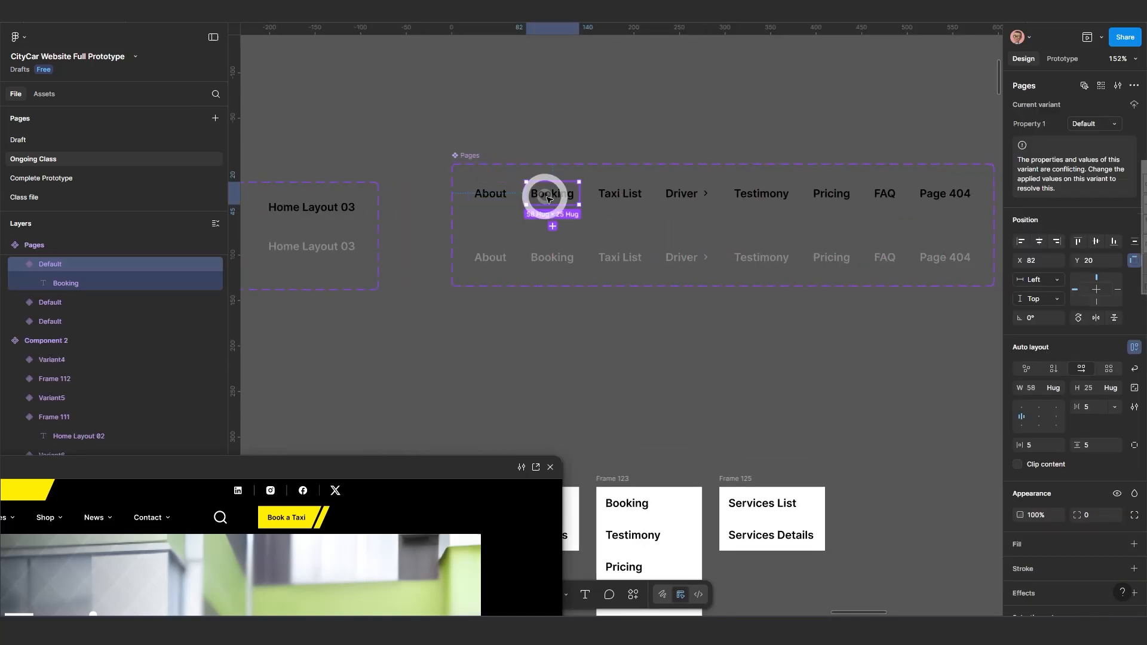
{"action": "left_click", "coordinate": [643, 201]}
{"action": "left_click", "coordinate": [705, 196]}
{"action": "left_click", "coordinate": [760, 195]}
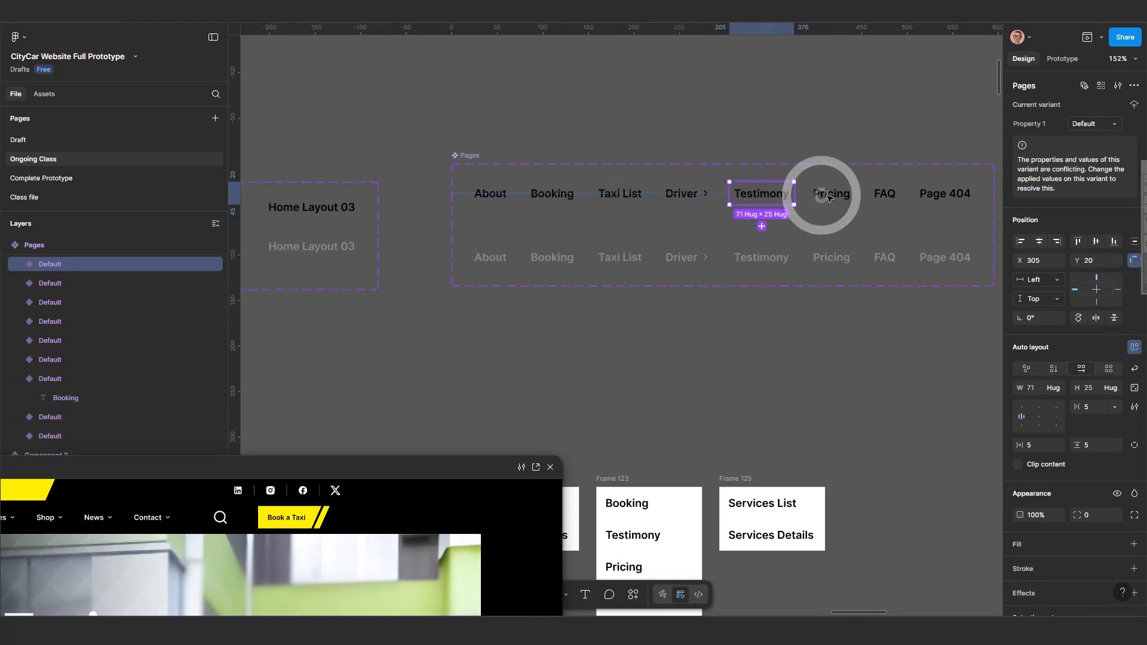
{"action": "left_click", "coordinate": [819, 195]}
{"action": "left_click", "coordinate": [893, 195]}
{"action": "left_click", "coordinate": [937, 193]}
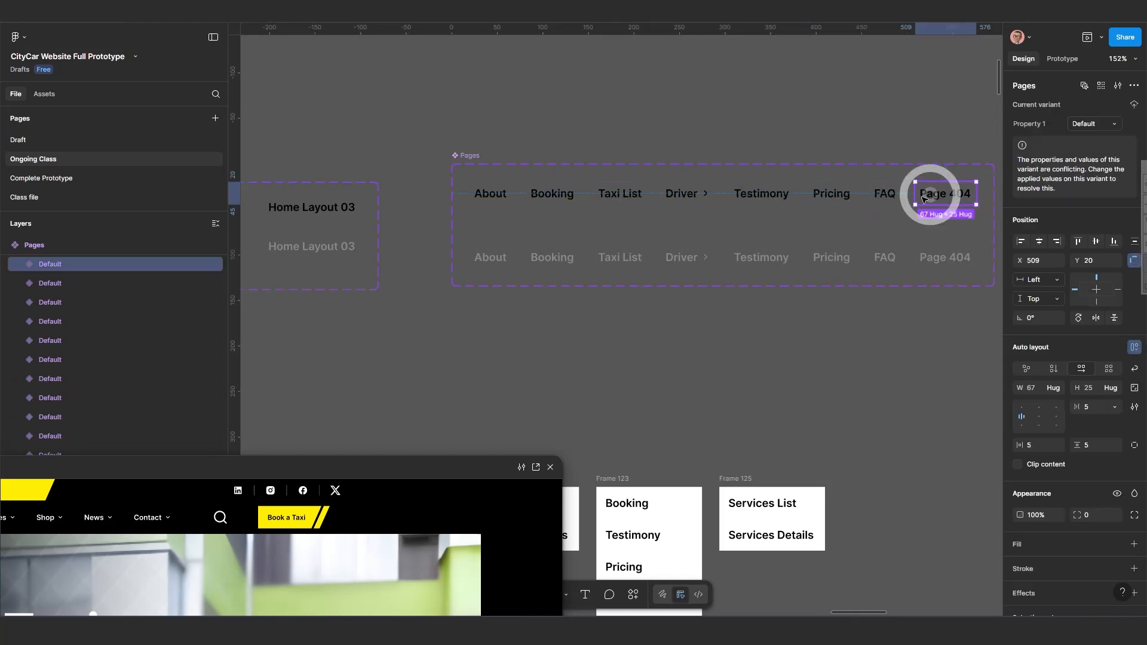
Set the Property 1 value of the black About variant to About.
{"action": "left_click", "coordinate": [497, 196]}
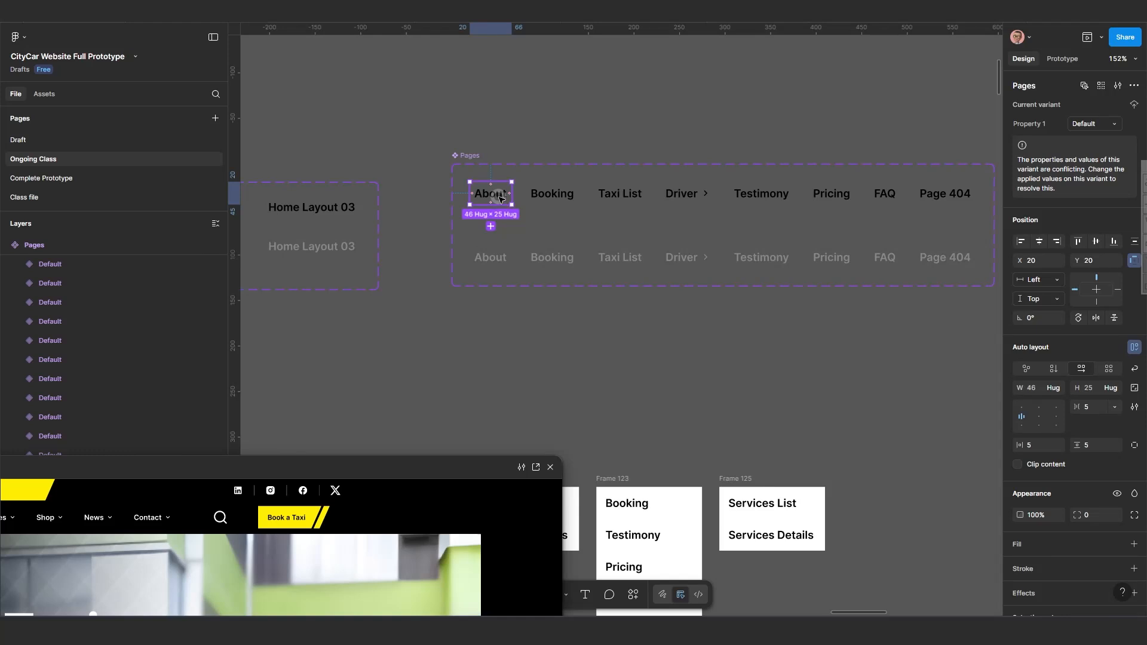
{"action": "left_click", "coordinate": [1077, 125]}
{"action": "type", "text": "AB"}
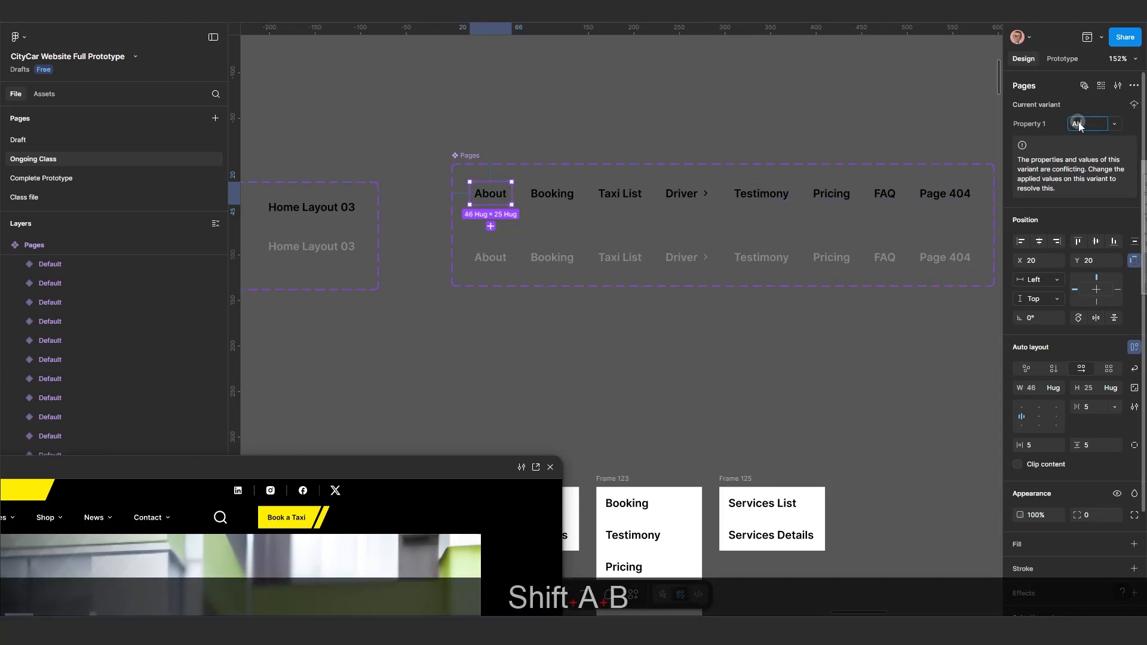
{"action": "type", "text": "out"}
{"action": "key", "text": "Return"}
Set Property 1 of the black Booking variant to Booking and of the black Taxi List variant to Taxi.
{"action": "left_click", "coordinate": [553, 196]}
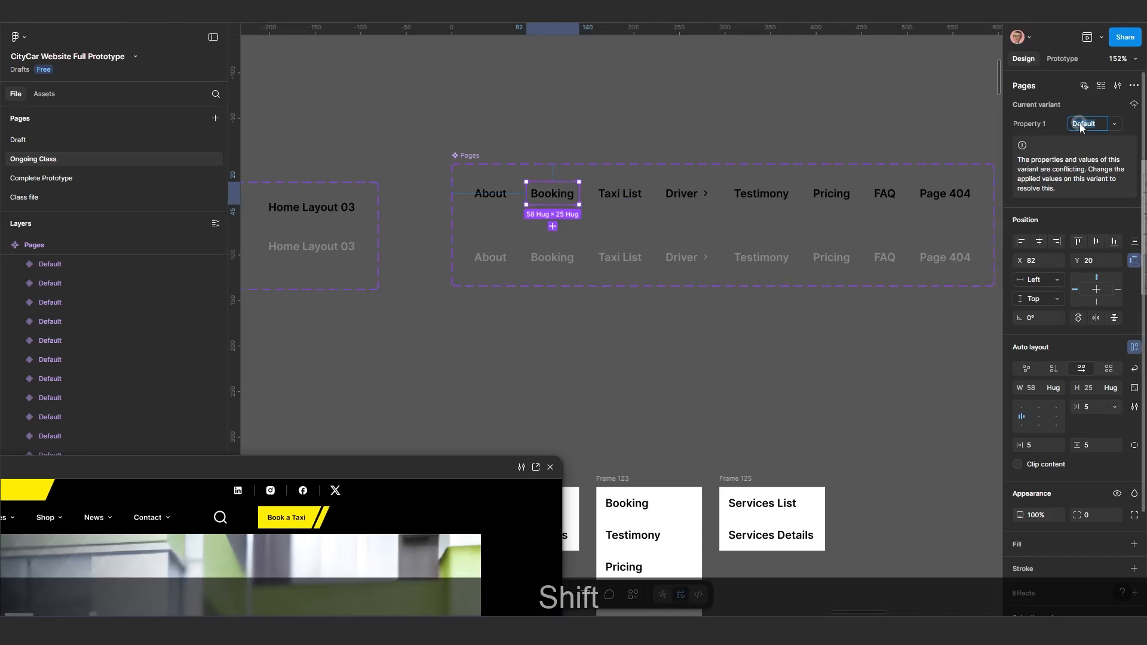
{"action": "type", "text": "Booking"}
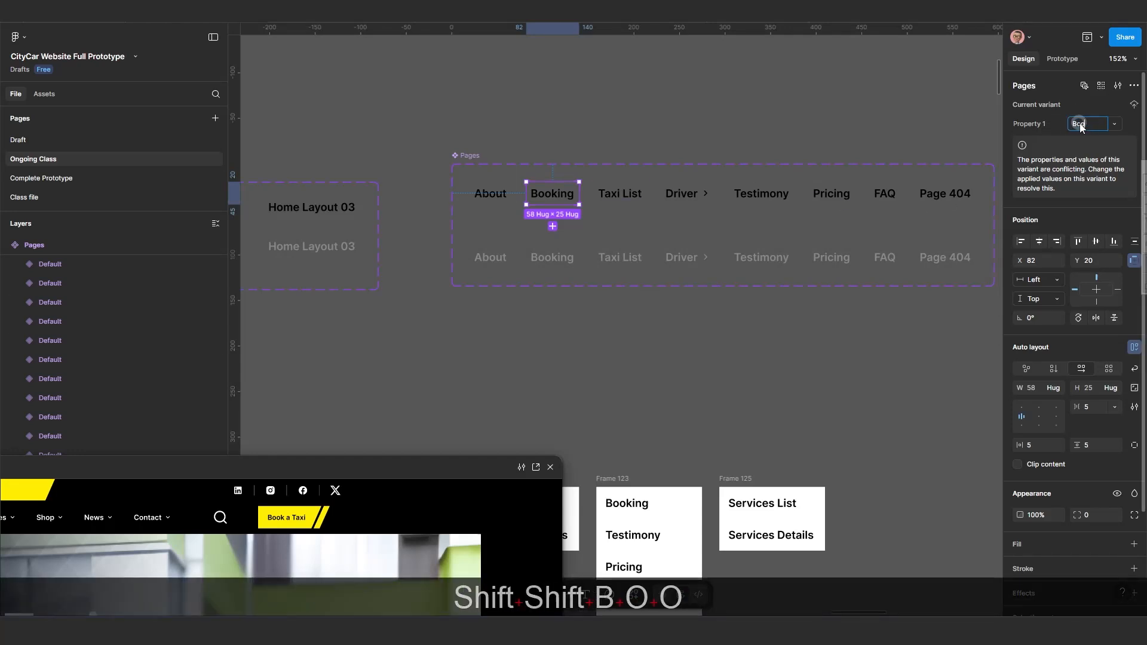
{"action": "key", "text": "Return"}
{"action": "left_click", "coordinate": [620, 194]}
{"action": "left_click", "coordinate": [1078, 125]}
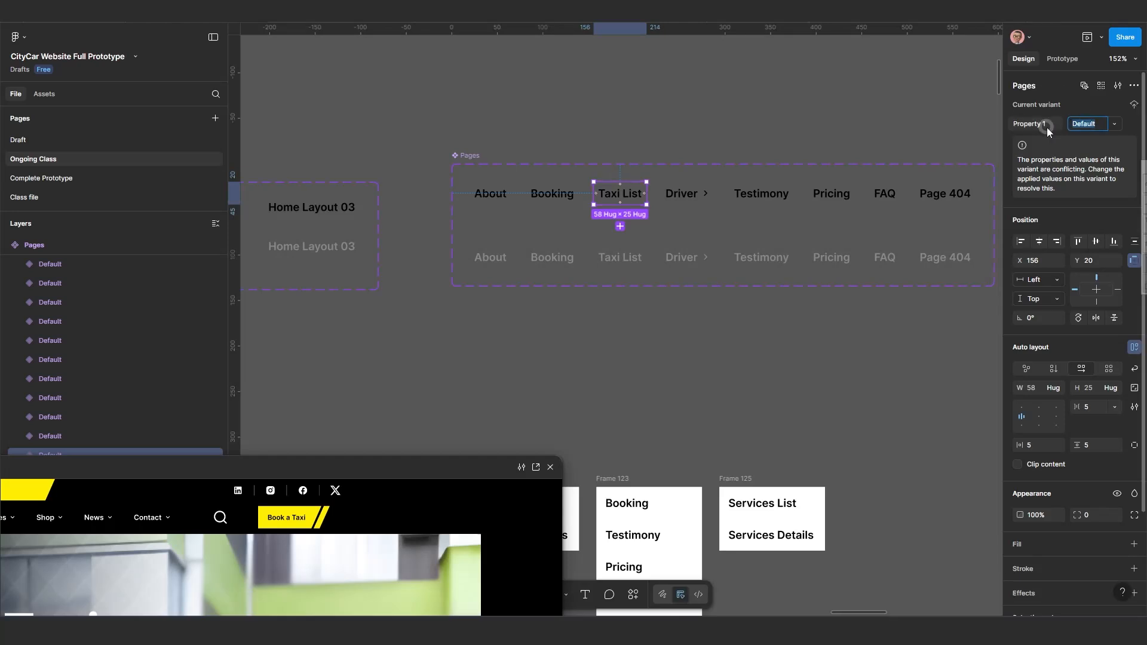
{"action": "type", "text": "Taxi"}
{"action": "key", "text": "Return"}
Set Property 1 of the black Driver variant to Driver and of the black Testimony variant to Test.
{"action": "left_click", "coordinate": [687, 194]}
{"action": "left_click", "coordinate": [1087, 123]}
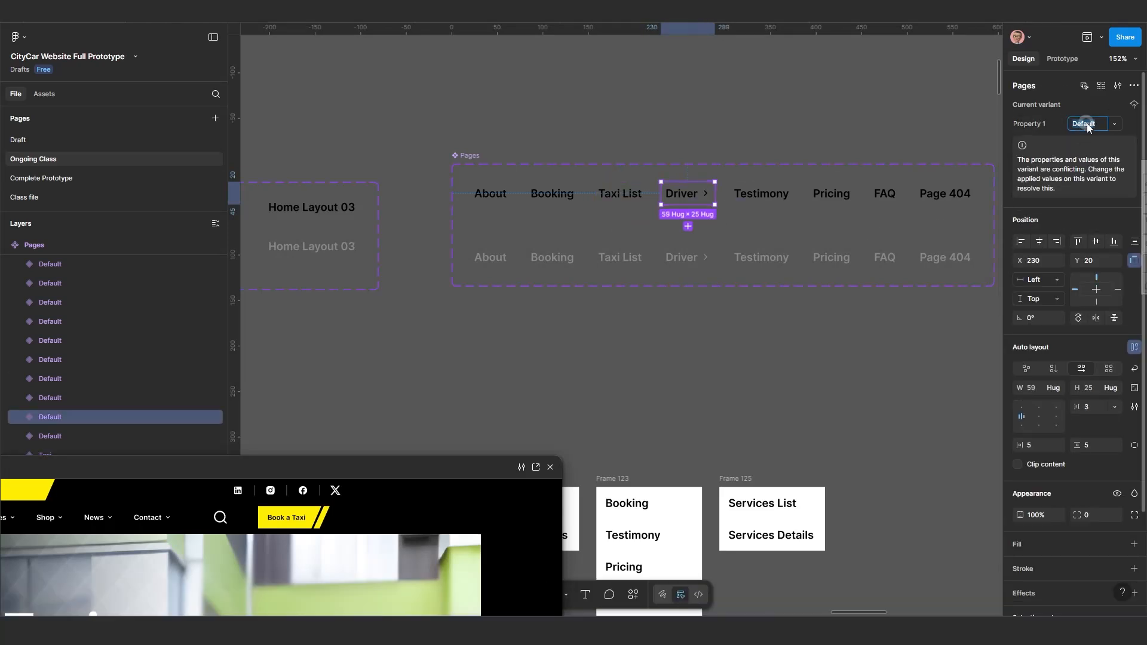
{"action": "type", "text": "Driver"}
{"action": "key", "text": "Return"}
{"action": "scroll", "coordinate": [621, 239], "scroll_direction": "right", "scroll_amount": 5}
{"action": "left_click", "coordinate": [557, 178]}
{"action": "left_click", "coordinate": [1084, 123]}
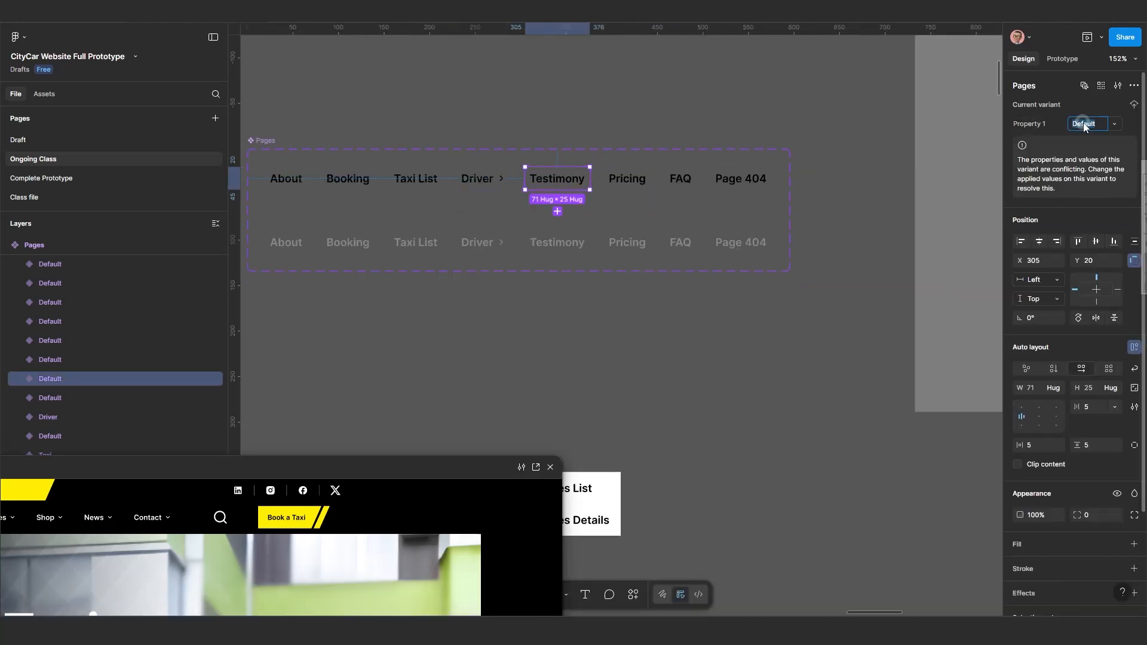
{"action": "type", "text": "Test"}
{"action": "key", "text": "Return"}
Set Property 1 of the black Pricing variant to Pricing and of the black FAQ variant to FAGs.
{"action": "left_click", "coordinate": [626, 179]}
{"action": "left_click", "coordinate": [1092, 123]}
{"action": "type", "text": "Pricing"}
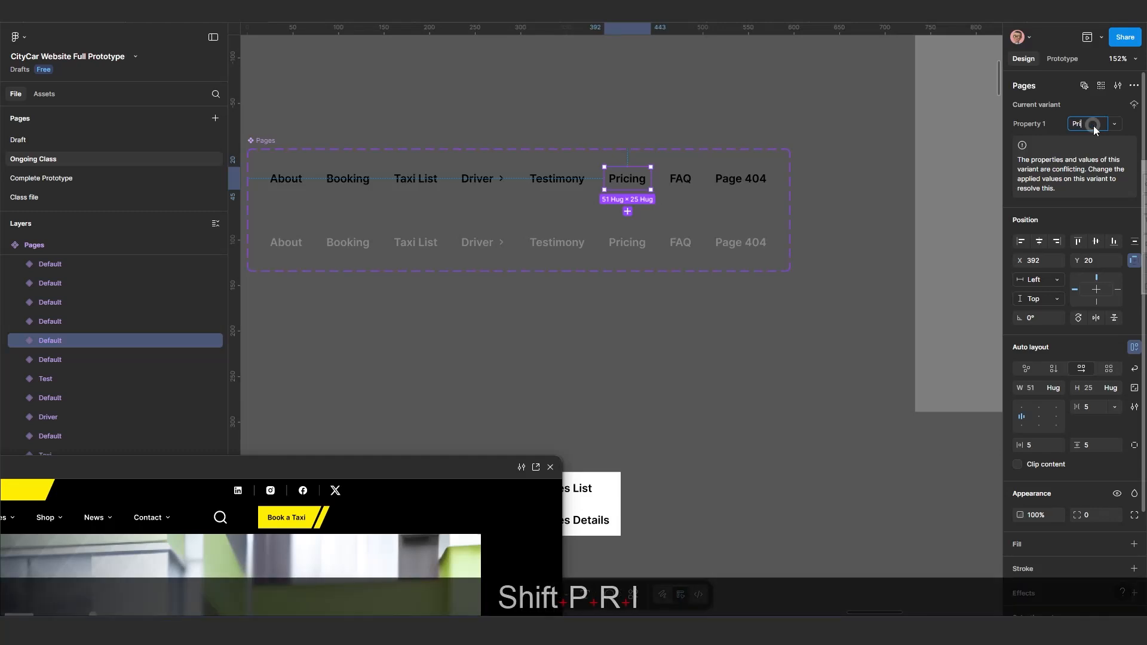
{"action": "key", "text": "Return"}
{"action": "left_click", "coordinate": [680, 179]}
{"action": "left_click", "coordinate": [1078, 124]}
{"action": "type", "text": "FAGs"}
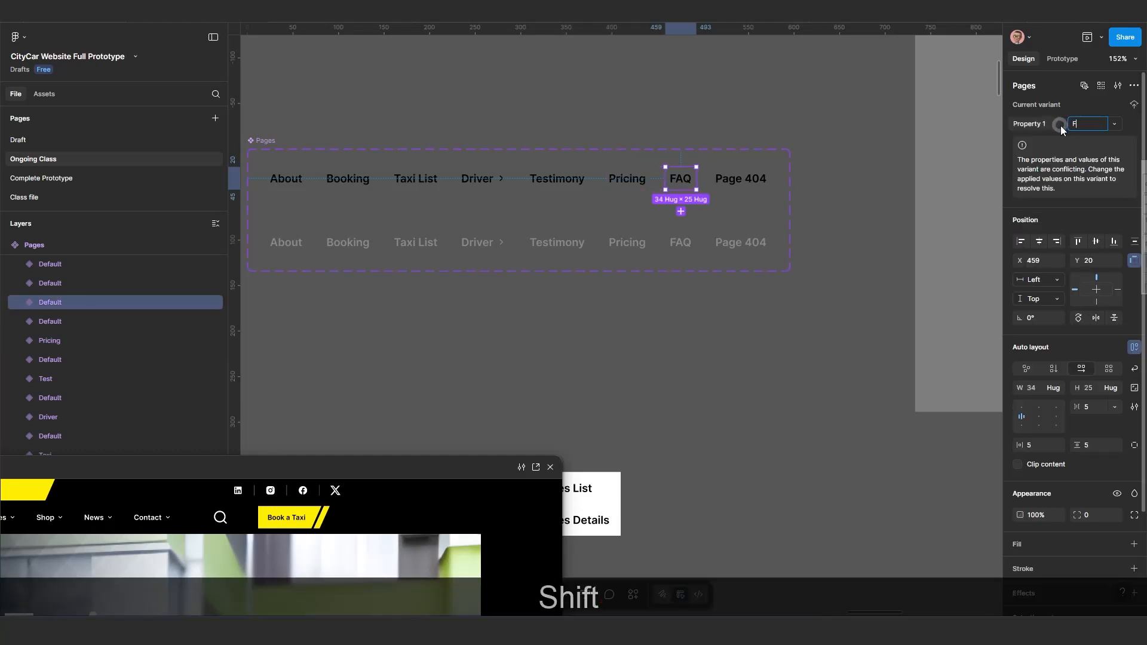
{"action": "key", "text": "Return"}
Set Property 1 of the black Page 404 variant to Page 404 and clear the selection.
{"action": "left_click", "coordinate": [740, 179]}
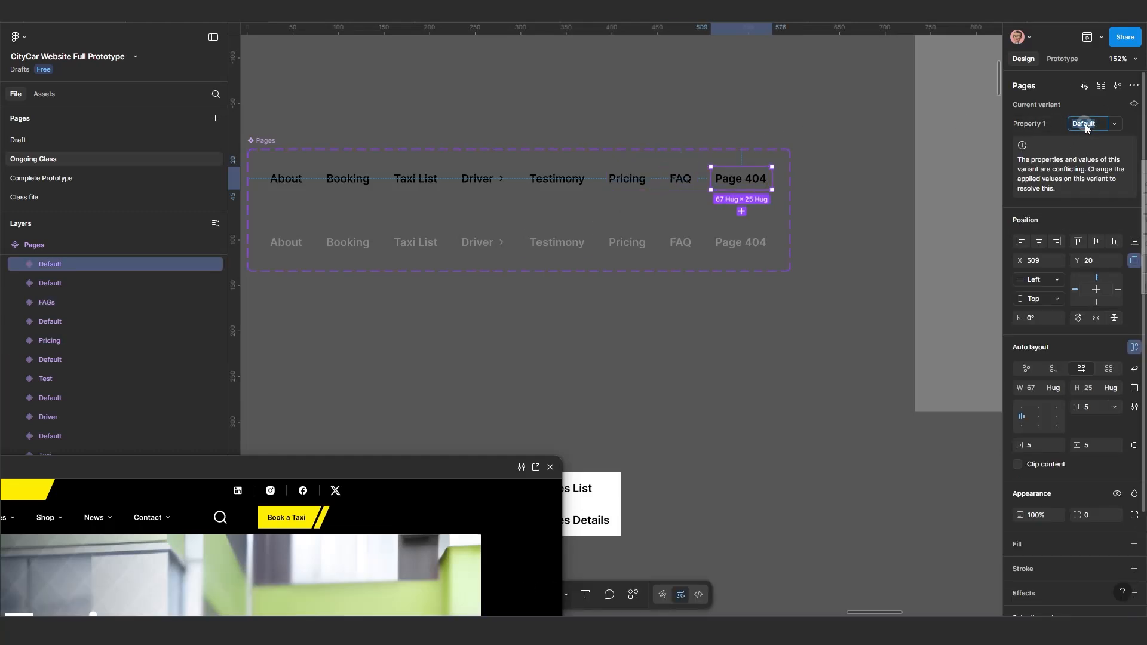
{"action": "type", "text": "Page 404"}
{"action": "key", "text": "Return"}
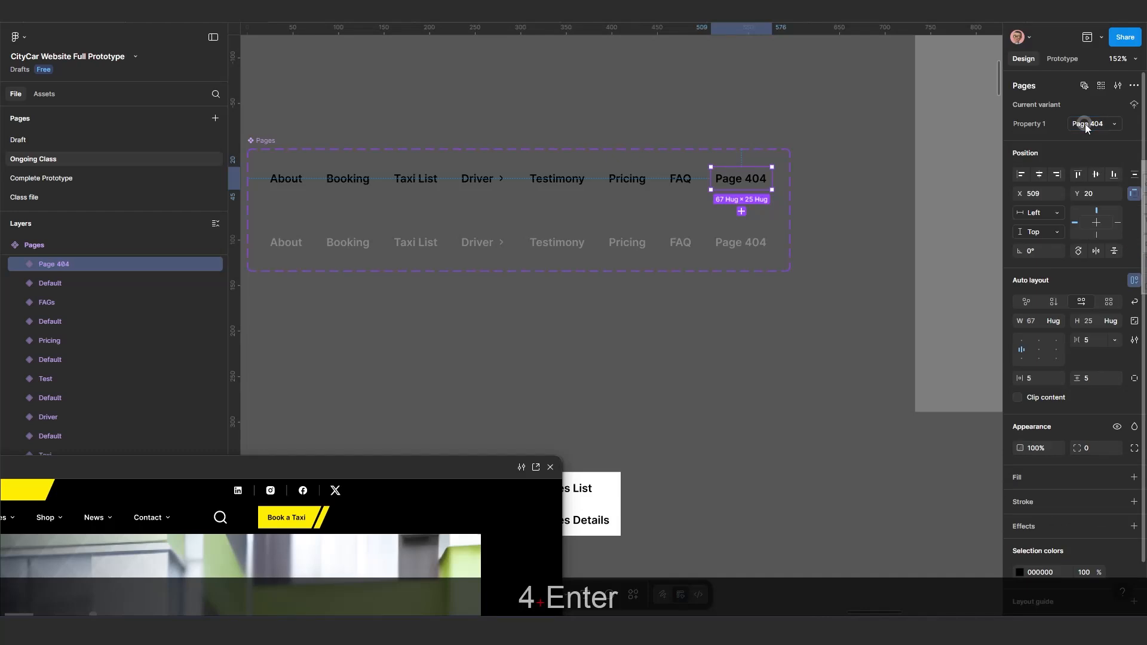
{"action": "left_click", "coordinate": [728, 328]}
Check the Property 1 values of the black Booking, Page 404, FAQ, Pricing, Testimony and Driver variants.
{"action": "left_click_drag", "start_coordinate": [460, 272], "coordinate": [557, 248]}
{"action": "scroll", "coordinate": [571, 215], "scroll_direction": "up", "scroll_amount": 1}
{"action": "left_click", "coordinate": [471, 175]}
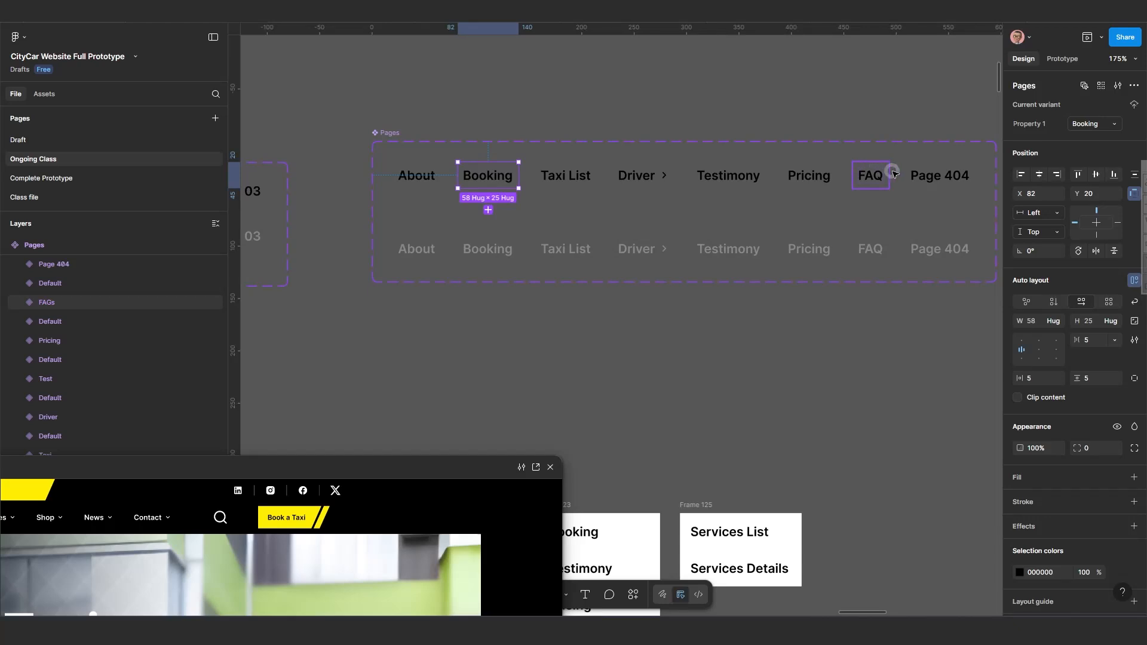
{"action": "left_click", "coordinate": [934, 178]}
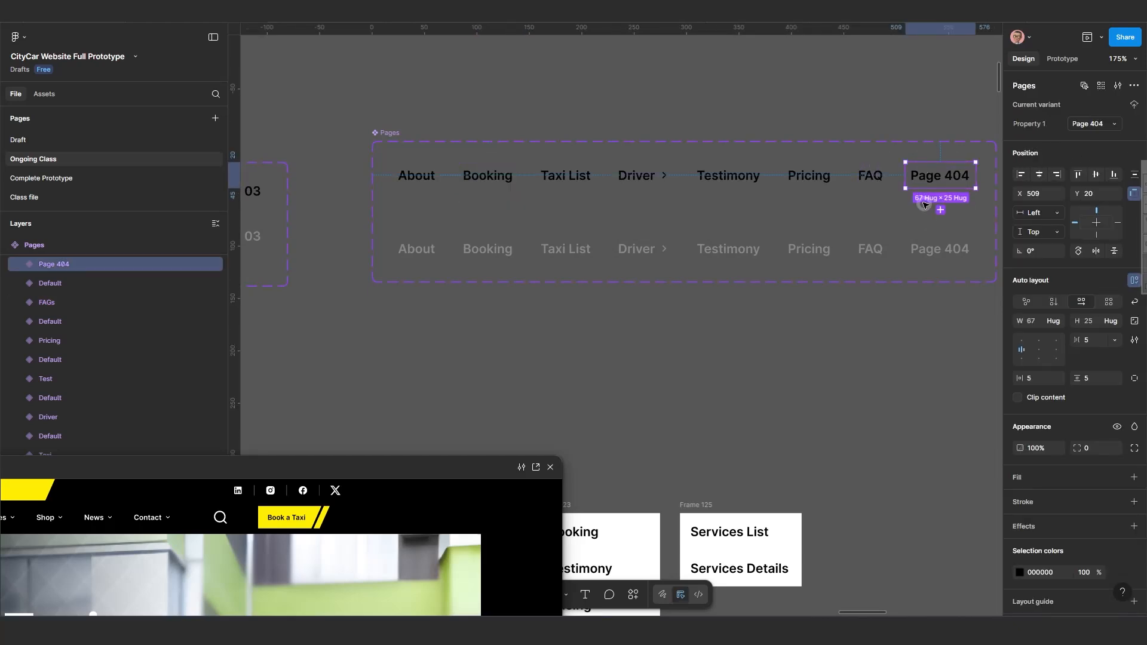
{"action": "left_click", "coordinate": [870, 177]}
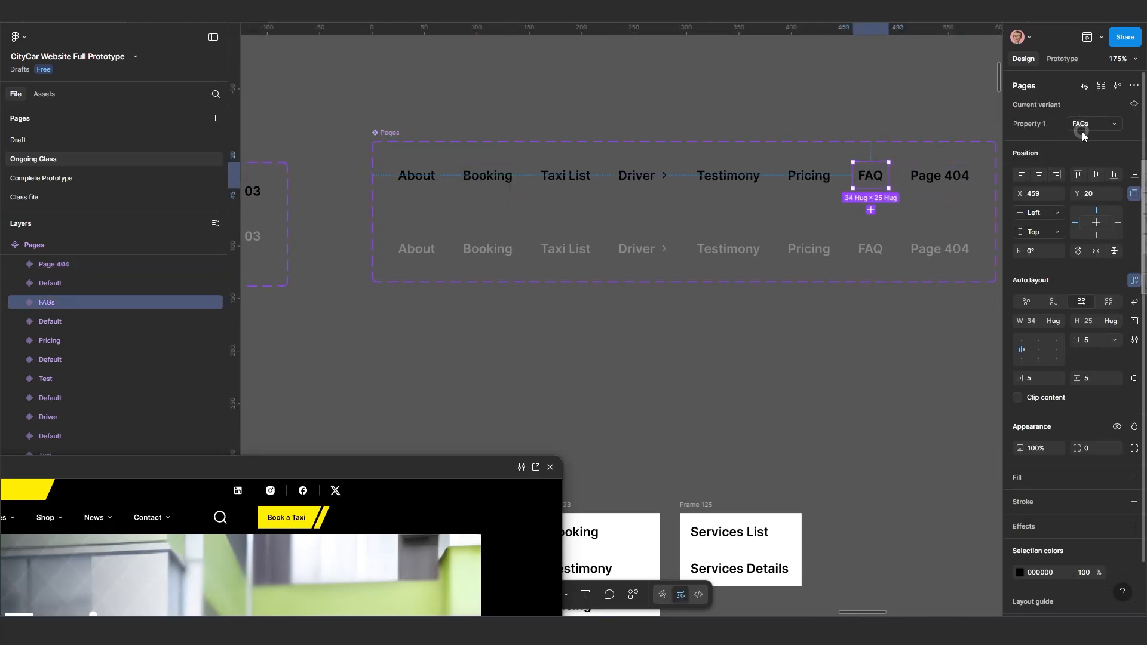
{"action": "left_click", "coordinate": [794, 172]}
{"action": "left_click", "coordinate": [716, 177]}
{"action": "left_click", "coordinate": [615, 176]}
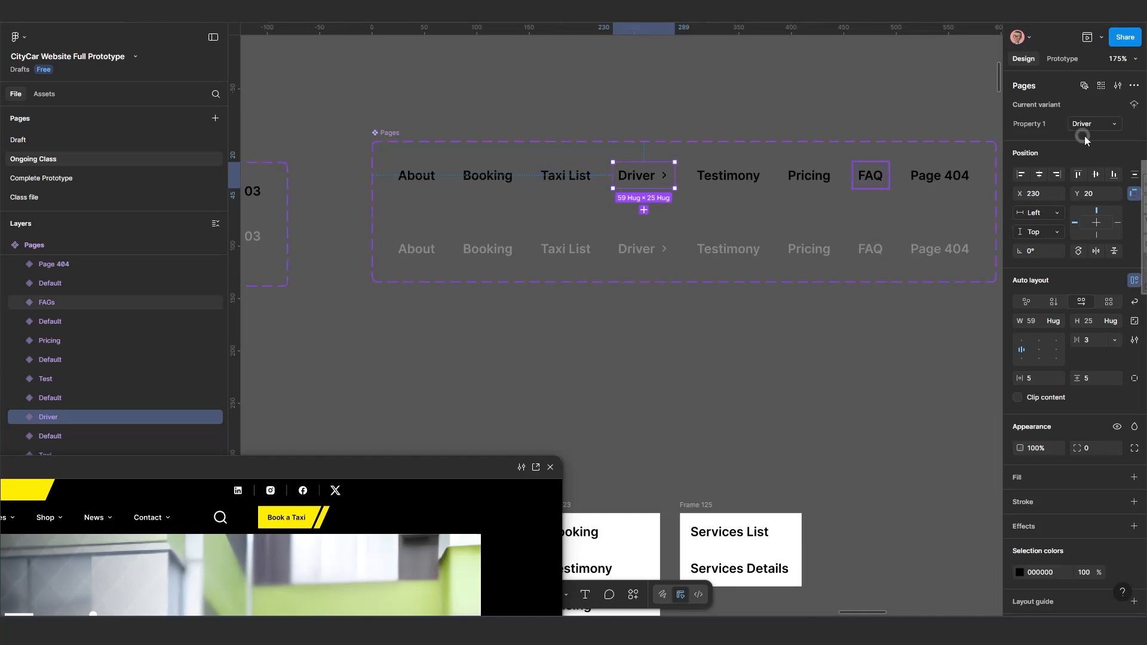
Connect the black About variant to the grey About variant with a While hovering, Change to interaction.
{"action": "scroll", "coordinate": [549, 238], "scroll_direction": "down", "scroll_amount": 3}
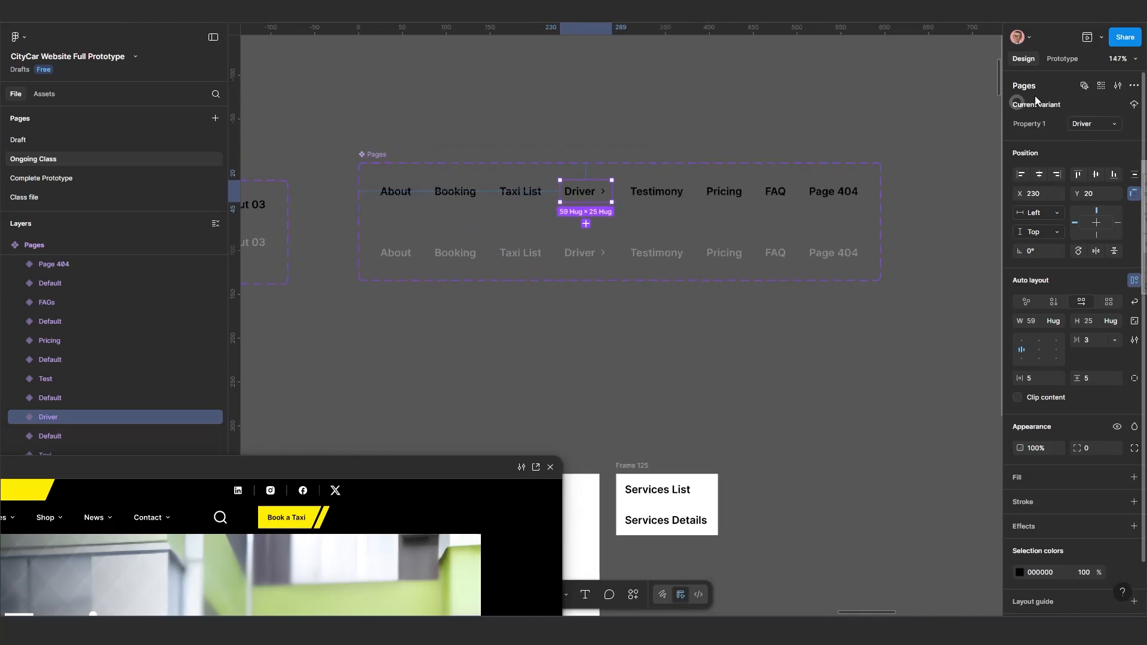
{"action": "left_click", "coordinate": [1062, 59]}
{"action": "scroll", "coordinate": [537, 256], "scroll_direction": "up", "scroll_amount": 3}
{"action": "scroll", "coordinate": [603, 254], "scroll_direction": "left", "scroll_amount": 2}
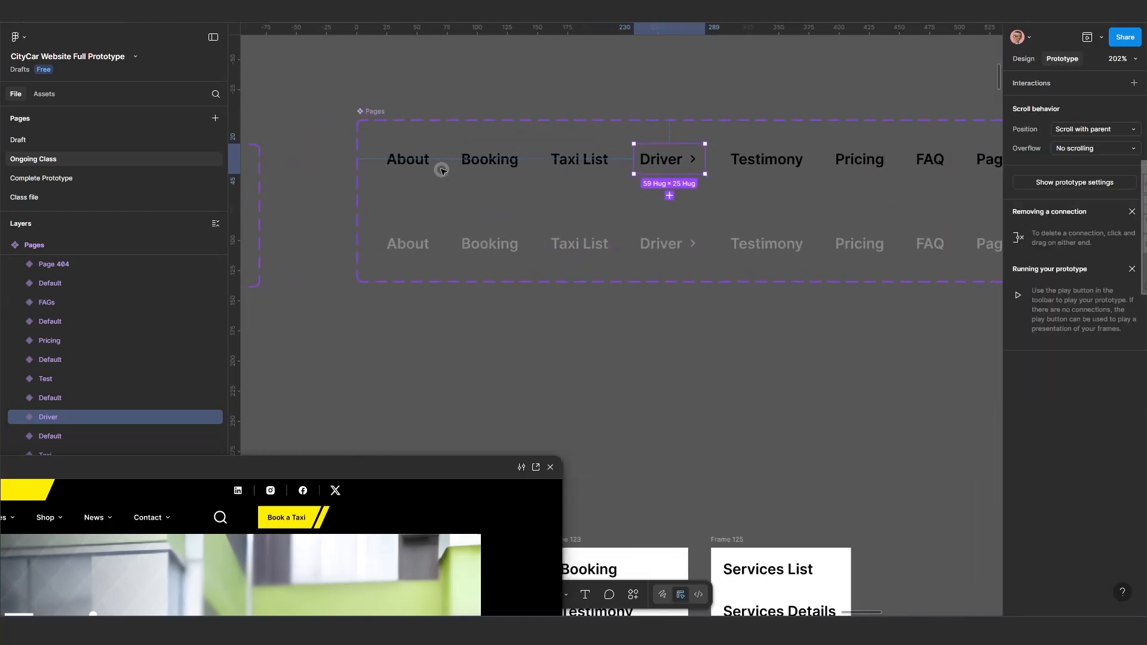
{"action": "left_click", "coordinate": [411, 159]}
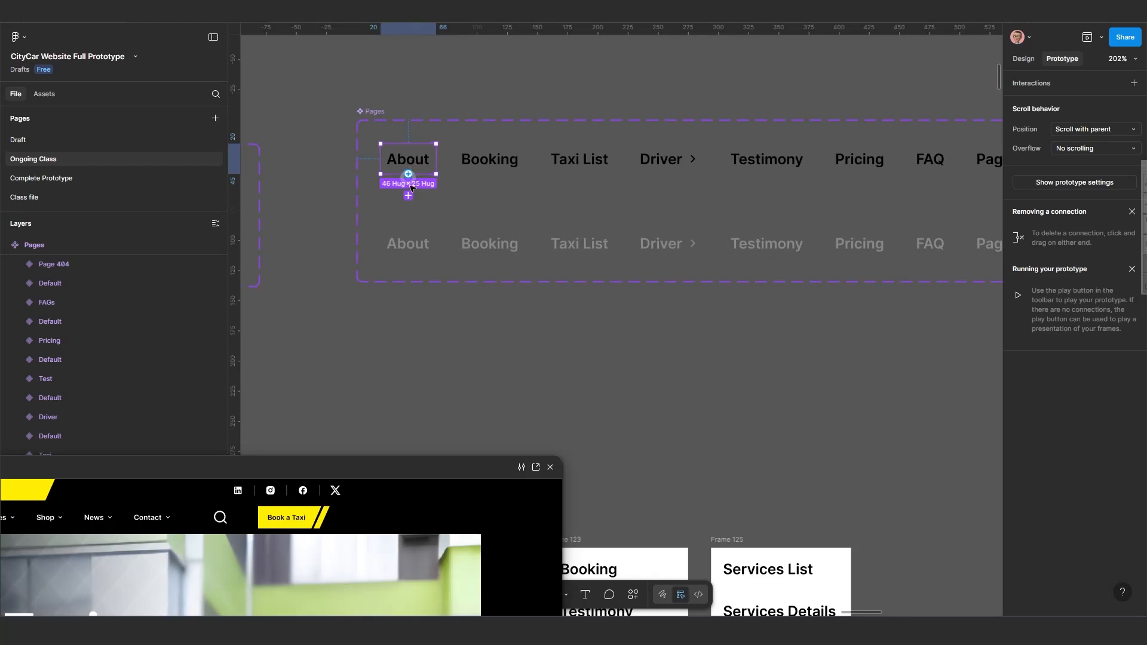
{"action": "left_click_drag", "start_coordinate": [408, 241], "coordinate": [408, 244]}
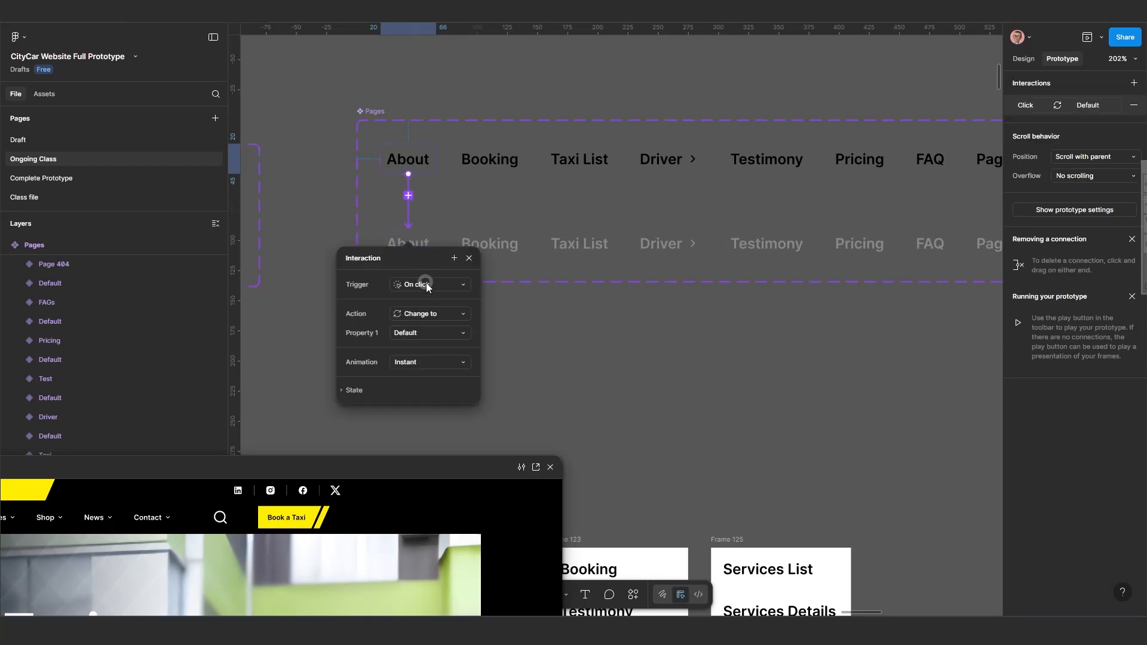
{"action": "left_click", "coordinate": [426, 285]}
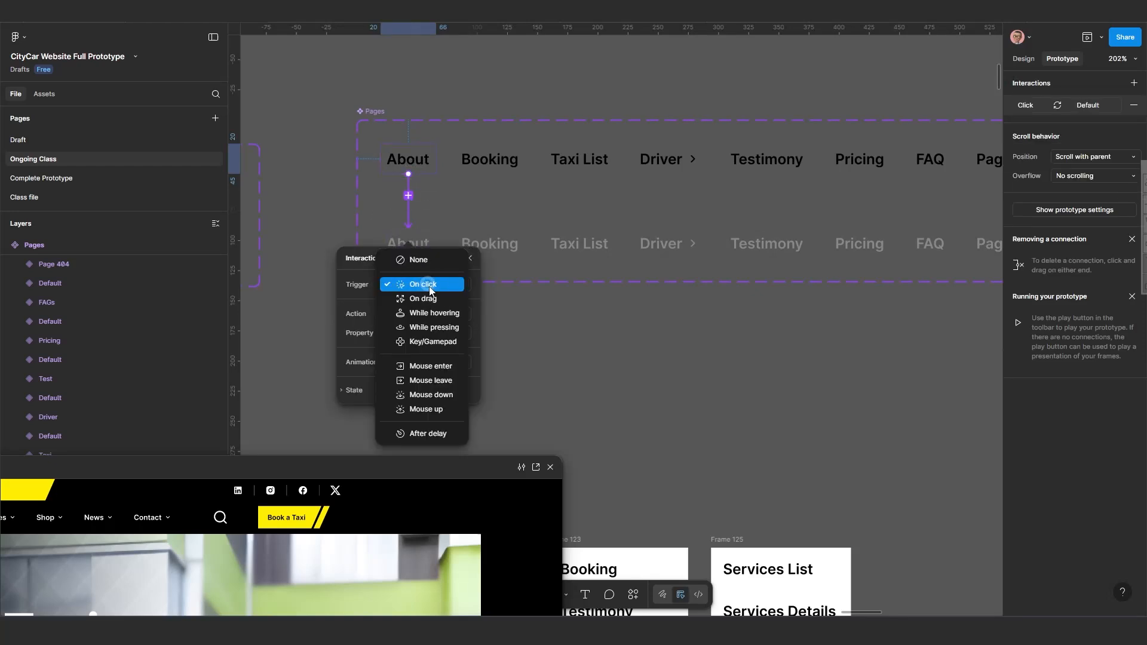
{"action": "left_click", "coordinate": [444, 314]}
Connect the black Booking and Taxi List variants to their grey counterparts with the While hovering trigger.
{"action": "left_click", "coordinate": [491, 167]}
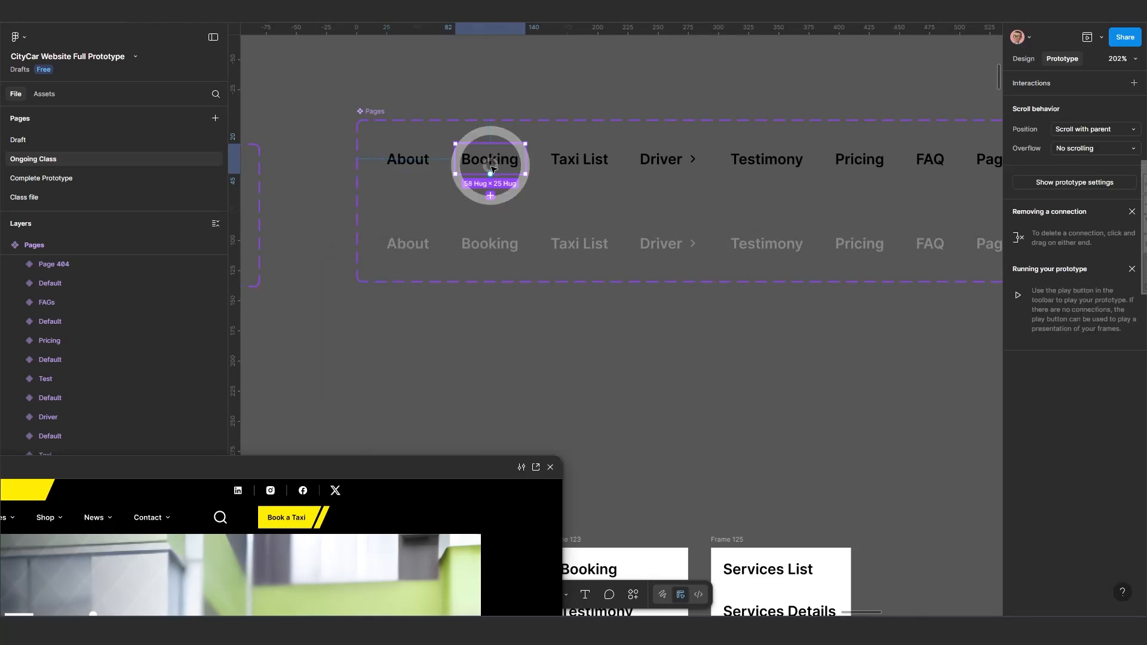
{"action": "left_click_drag", "start_coordinate": [491, 238], "coordinate": [513, 246]}
{"action": "left_click", "coordinate": [512, 286]}
{"action": "left_click", "coordinate": [514, 313]}
{"action": "left_click_drag", "start_coordinate": [579, 174], "coordinate": [583, 244]}
{"action": "left_click", "coordinate": [597, 285]}
{"action": "left_click", "coordinate": [599, 312]}
Connect the black Driver and Testimony variants to their grey counterparts with the While hovering trigger.
{"action": "left_click_drag", "start_coordinate": [669, 173], "coordinate": [669, 241]}
{"action": "left_click", "coordinate": [687, 285]}
{"action": "left_click", "coordinate": [688, 312]}
{"action": "left_click_drag", "start_coordinate": [766, 174], "coordinate": [776, 239]}
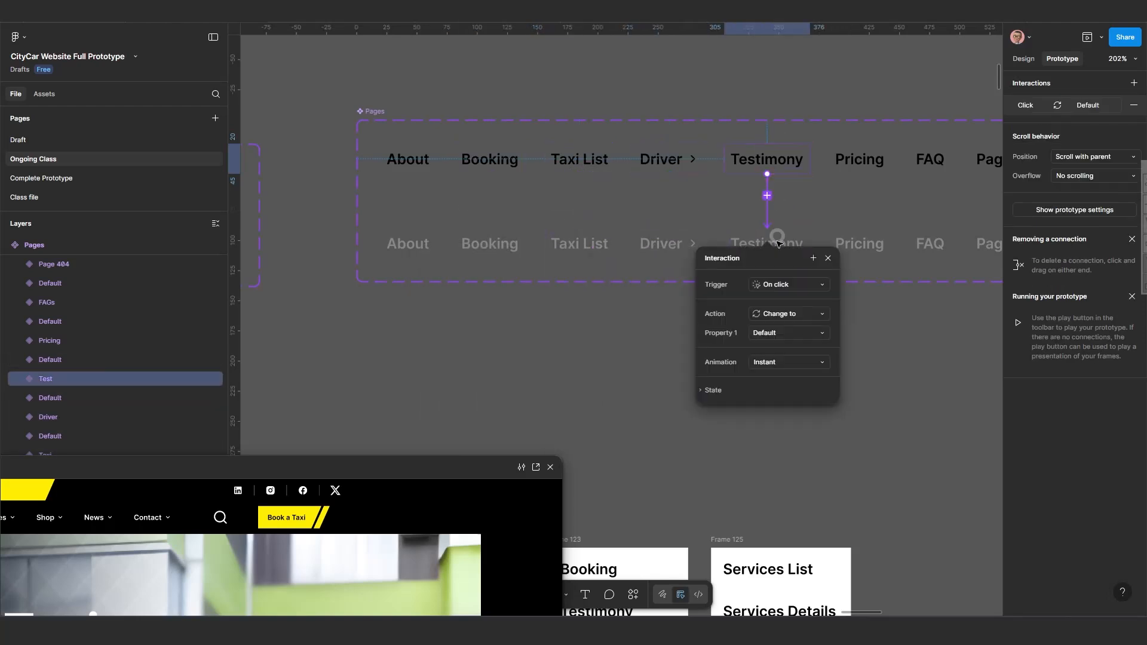
{"action": "left_click", "coordinate": [785, 285]}
{"action": "left_click", "coordinate": [788, 313]}
Connect the black Pricing and FAQ variants to their grey counterparts with the While hovering trigger.
{"action": "left_click_drag", "start_coordinate": [892, 317], "coordinate": [645, 295]}
{"action": "left_click_drag", "start_coordinate": [612, 152], "coordinate": [621, 219]}
{"action": "left_click", "coordinate": [635, 262]}
{"action": "left_click", "coordinate": [637, 289]}
{"action": "left_click", "coordinate": [687, 142]}
{"action": "left_click_drag", "start_coordinate": [682, 152], "coordinate": [685, 221]}
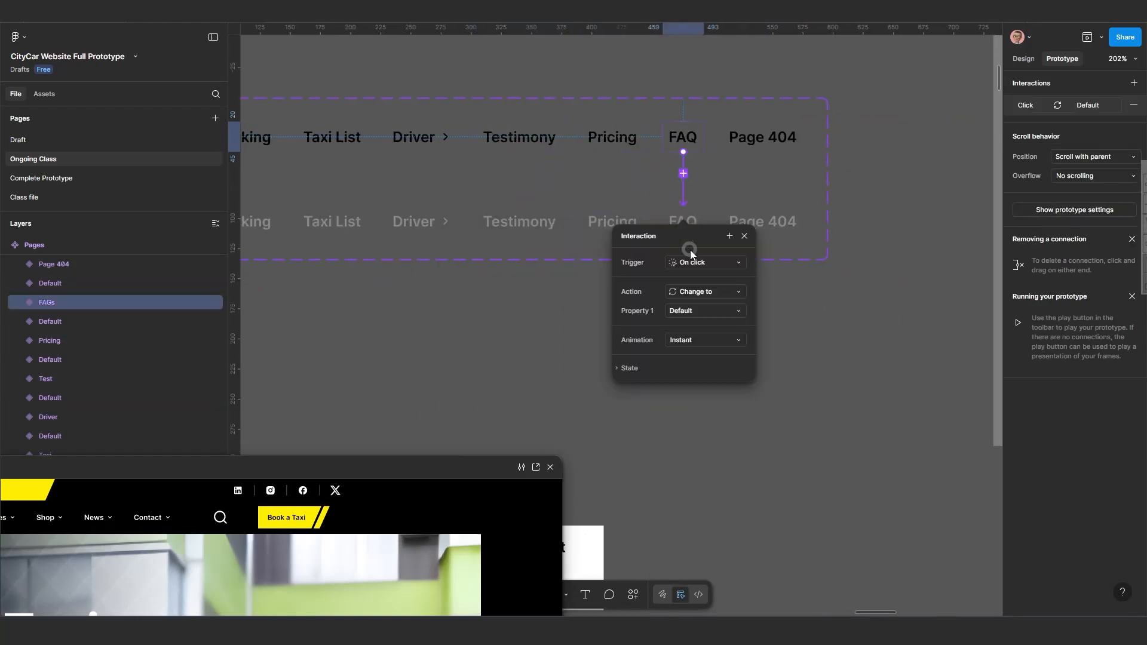
{"action": "left_click", "coordinate": [699, 262]}
{"action": "left_click", "coordinate": [703, 290]}
Connect the black Page 404 variant to its grey counterpart with the While hovering trigger.
{"action": "left_click", "coordinate": [756, 142]}
{"action": "left_click_drag", "start_coordinate": [763, 152], "coordinate": [769, 221]}
{"action": "left_click", "coordinate": [785, 263]}
{"action": "left_click", "coordinate": [787, 290]}
{"action": "left_click", "coordinate": [825, 236]}
Copy the black About variant from the Pages component set and replace the About item in Frame 122 with it.
{"action": "scroll", "coordinate": [705, 269], "scroll_direction": "down", "scroll_amount": 5}
{"action": "left_click", "coordinate": [592, 327]}
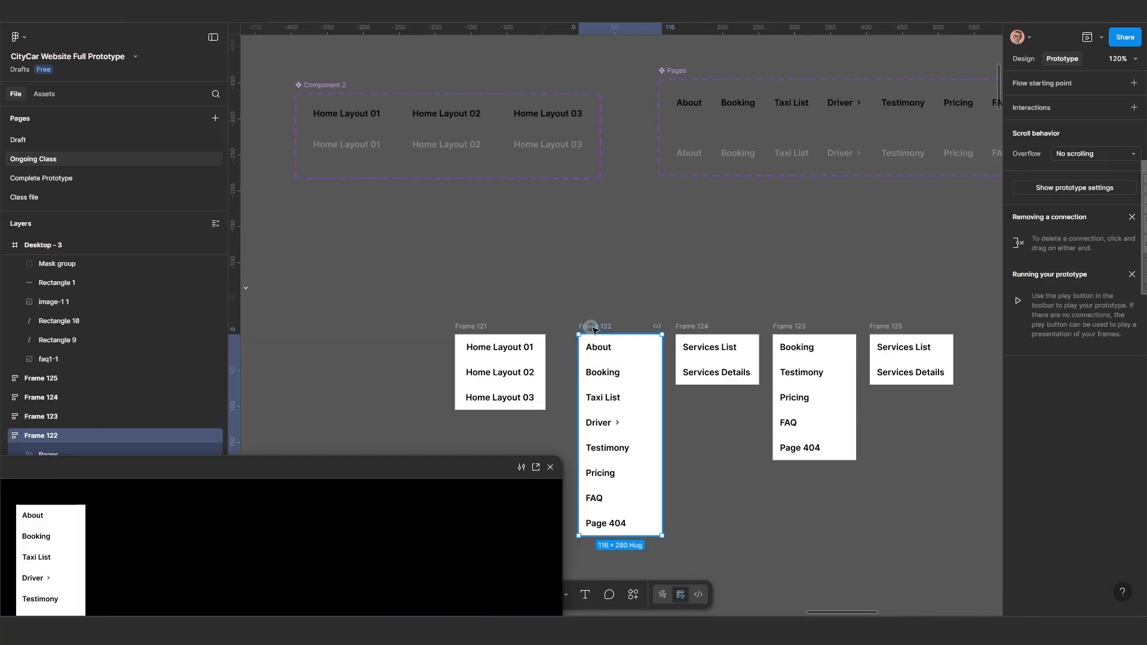
{"action": "left_click", "coordinate": [692, 107]}
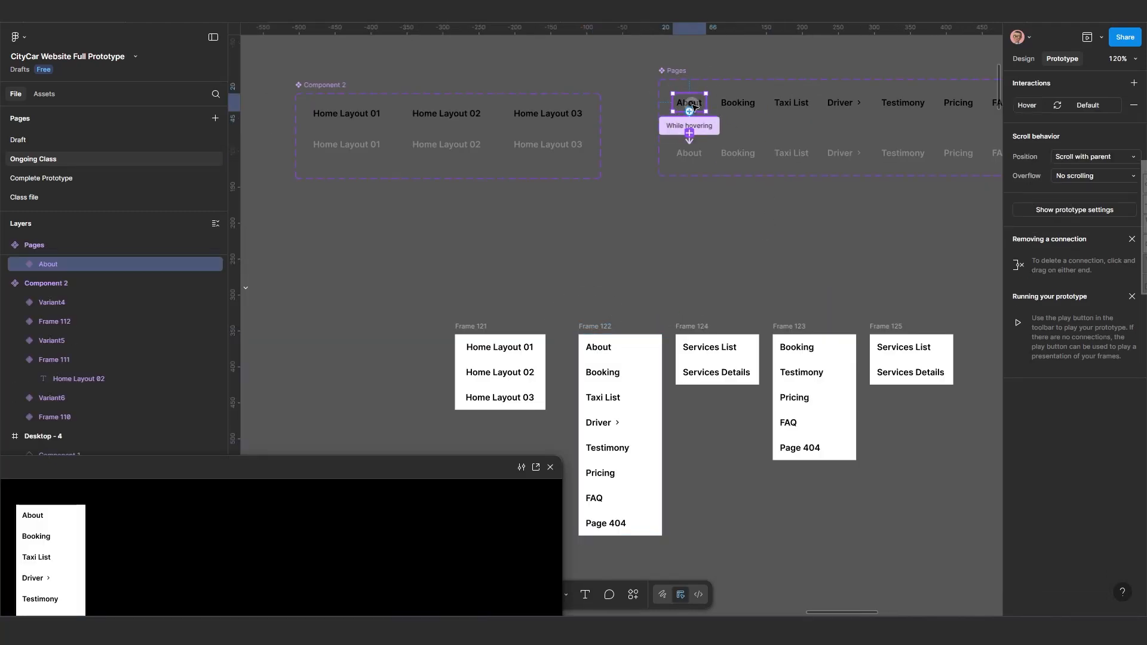
{"action": "scroll", "coordinate": [690, 170], "scroll_direction": "up", "scroll_amount": 2}
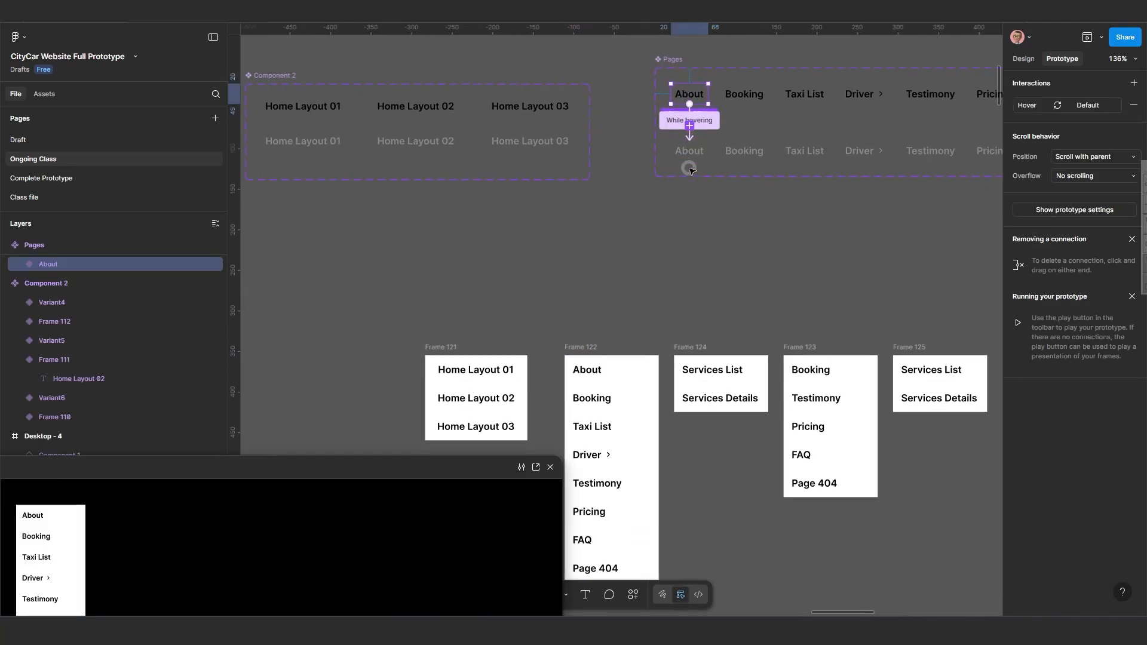
{"action": "key", "text": "ctrl+c"}
{"action": "key", "text": "ctrl+c"}
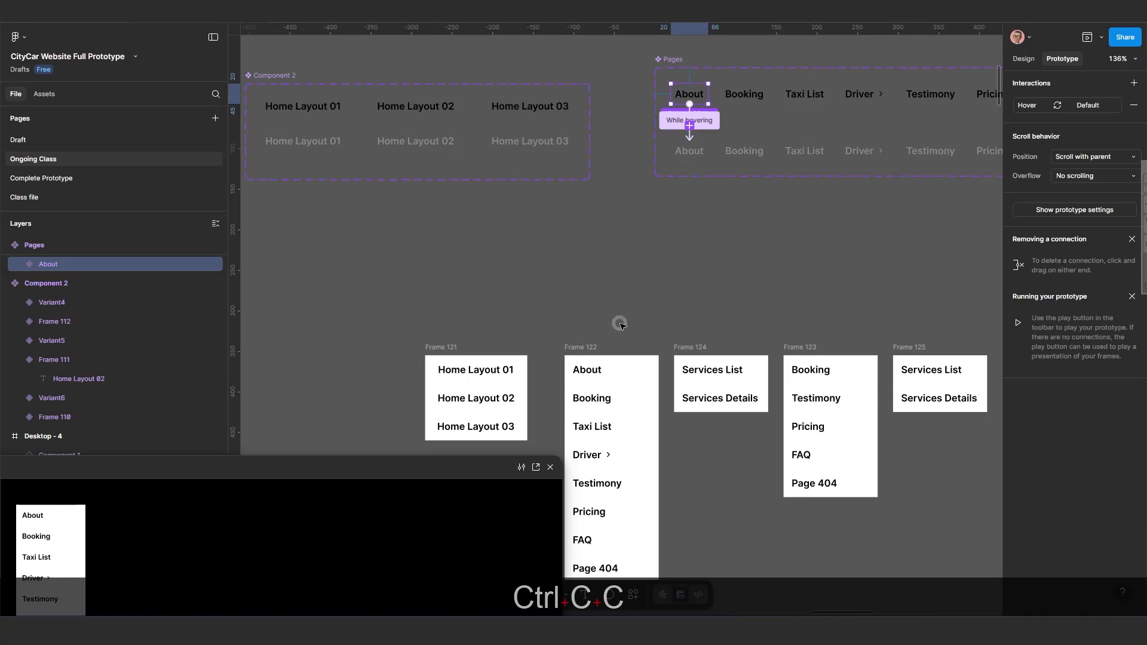
{"action": "left_click", "coordinate": [591, 373]}
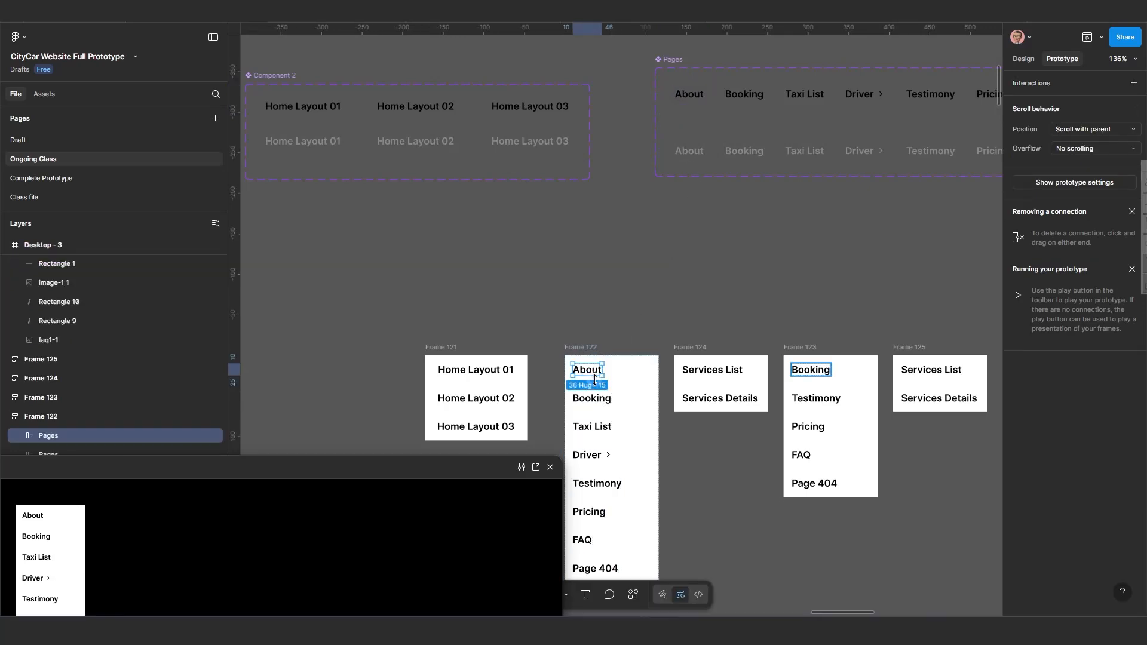
{"action": "scroll", "coordinate": [601, 379], "scroll_direction": "down", "scroll_amount": 3}
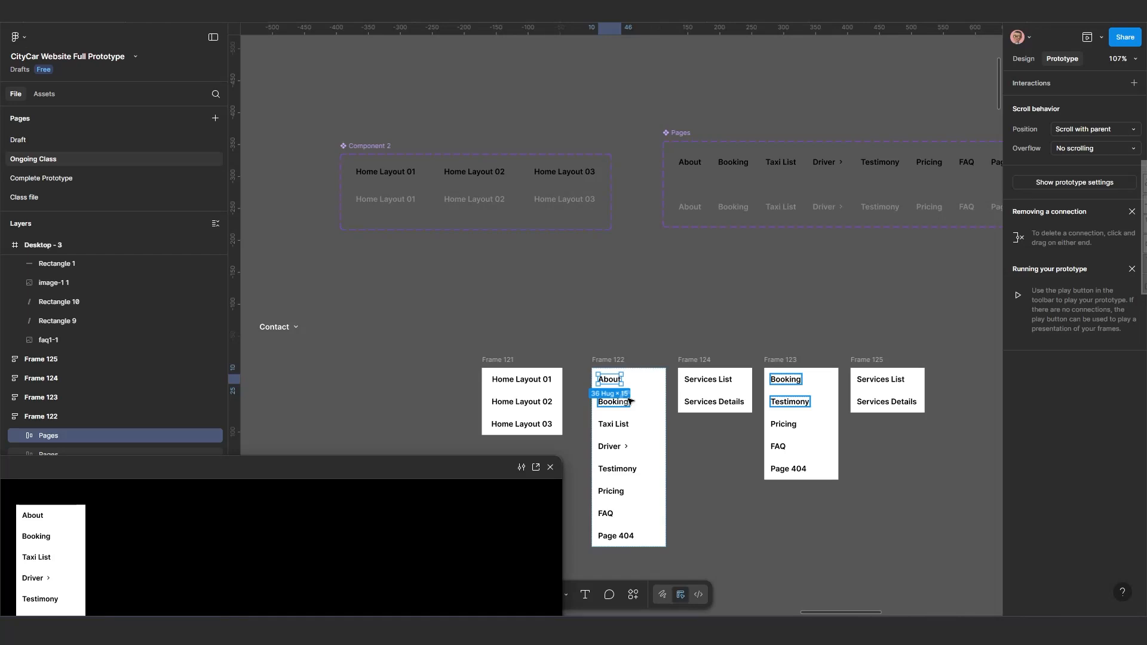
{"action": "key", "text": "ctrl+shift"}
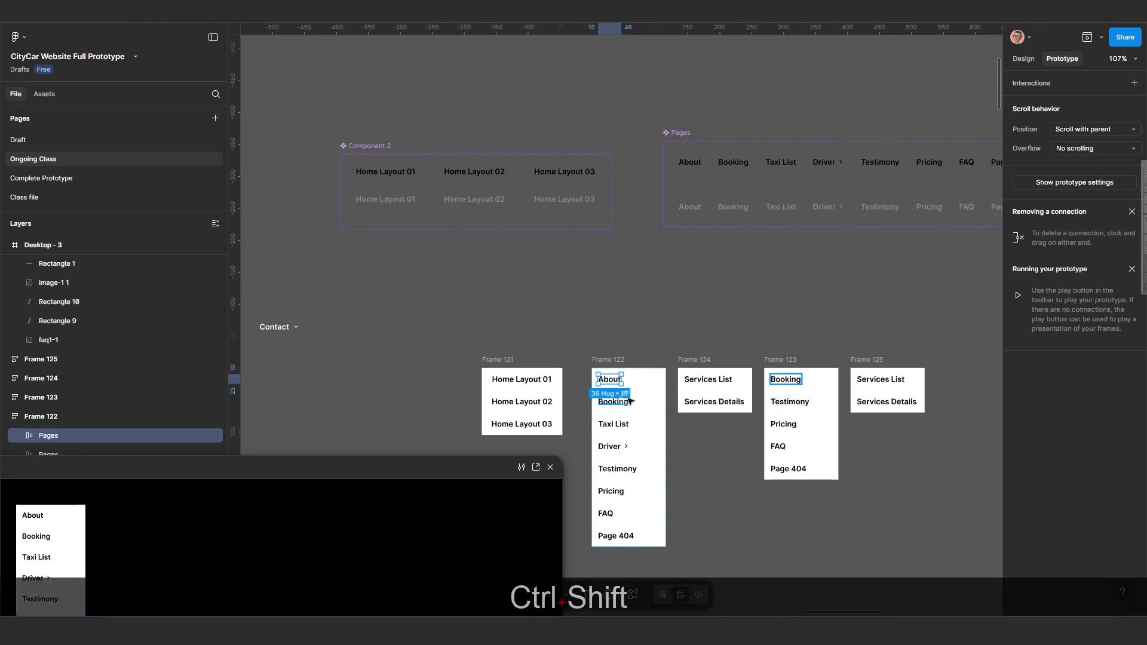
{"action": "key", "text": "ctrl+shift+r"}
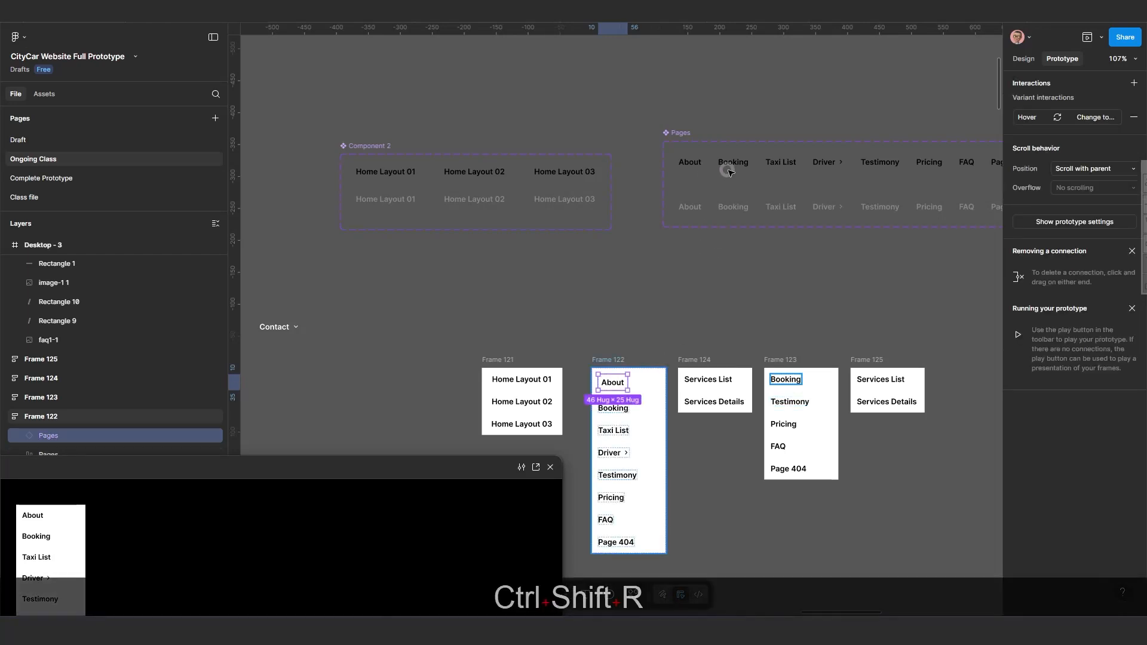
Copy the black Booking variant and replace the Booking item in Frame 122 with it.
{"action": "left_click", "coordinate": [732, 172]}
{"action": "key", "text": "ctrl"}
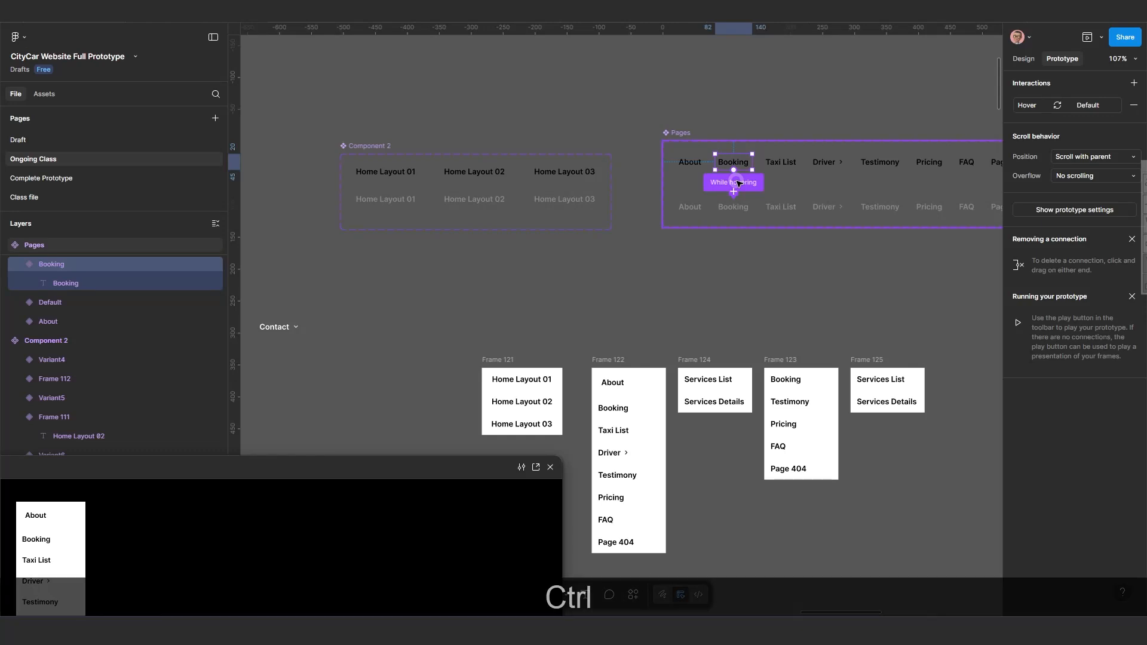
{"action": "key", "text": "ctrl+c"}
{"action": "key", "text": "ctrl+c"}
{"action": "left_click", "coordinate": [620, 414], "text": "ctrl"}
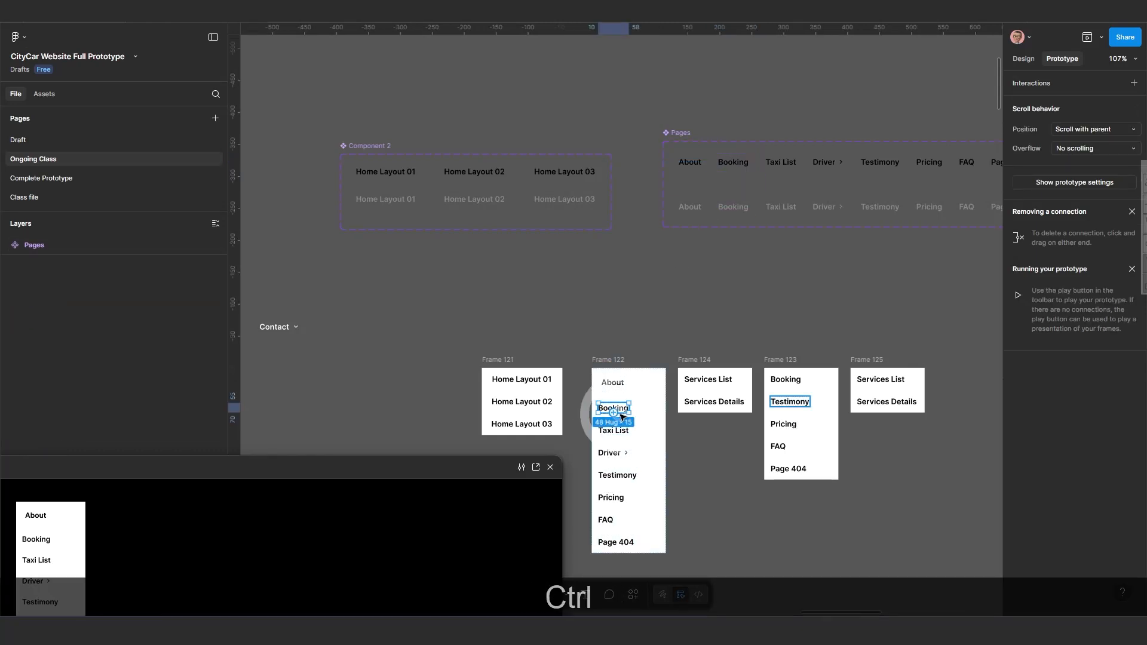
{"action": "key", "text": "ctrl+shift+r"}
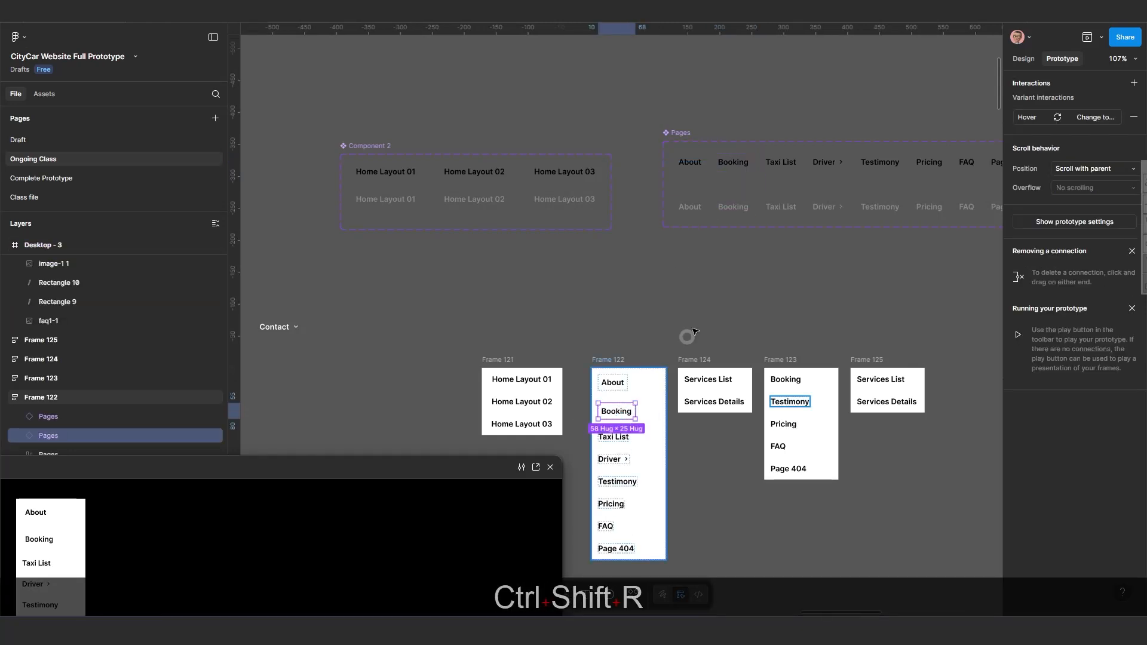
Copy the black Taxi List variant and replace the Taxi List item in Frame 122 with it.
{"action": "left_click", "coordinate": [781, 164]}
{"action": "key", "text": "ctrl+c"}
{"action": "key", "text": "ctrl+c"}
{"action": "key", "text": "ctrl+c"}
{"action": "left_click", "coordinate": [612, 442]}
{"action": "key", "text": "ctrl+shift+r"}
Copy the black Driver variant and replace the Driver item in Frame 122 with it.
{"action": "left_click", "coordinate": [823, 162]}
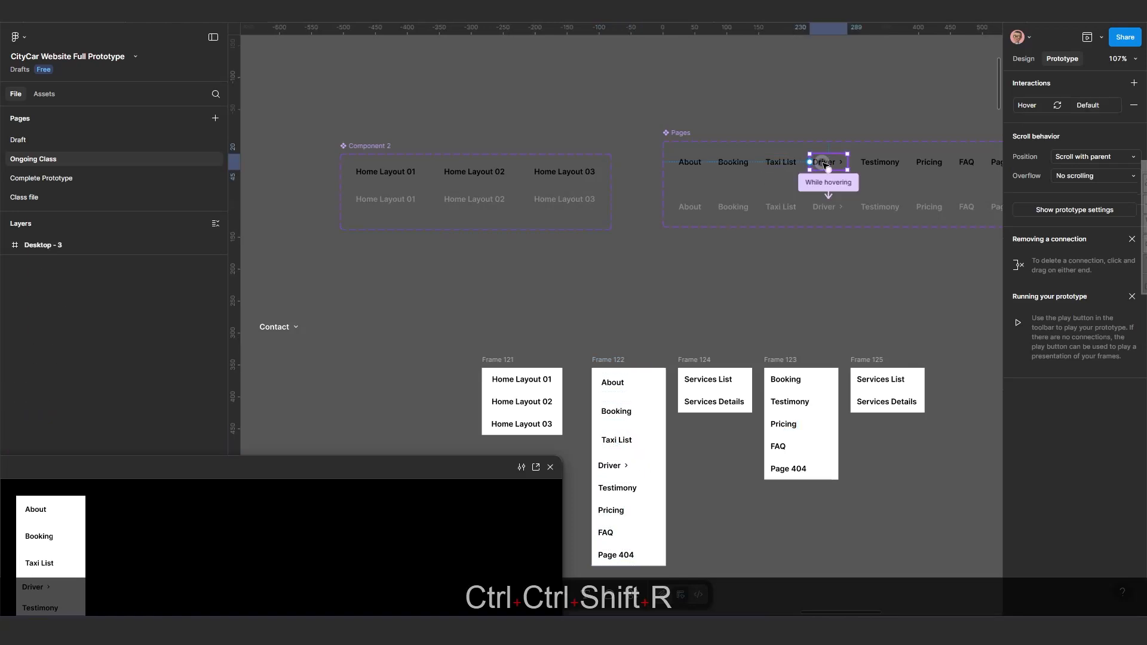
Replace the Driver item in Frame 122 with a copy of the Driver variant from the Pages component set.
{"action": "key", "text": "ctrl+c"}
{"action": "key", "text": "ctrl+c"}
{"action": "left_click", "coordinate": [621, 469], "text": "ctrl"}
{"action": "key", "text": "ctrl+shift+r"}
Replace the Testimony item in Frame 122 with a copy of the Testimony variant from the Pages component set.
{"action": "left_click", "coordinate": [880, 163]}
{"action": "key", "text": "ctrl+c"}
{"action": "key", "text": "ctrl+c"}
{"action": "left_click_drag", "start_coordinate": [631, 469], "coordinate": [622, 358]}
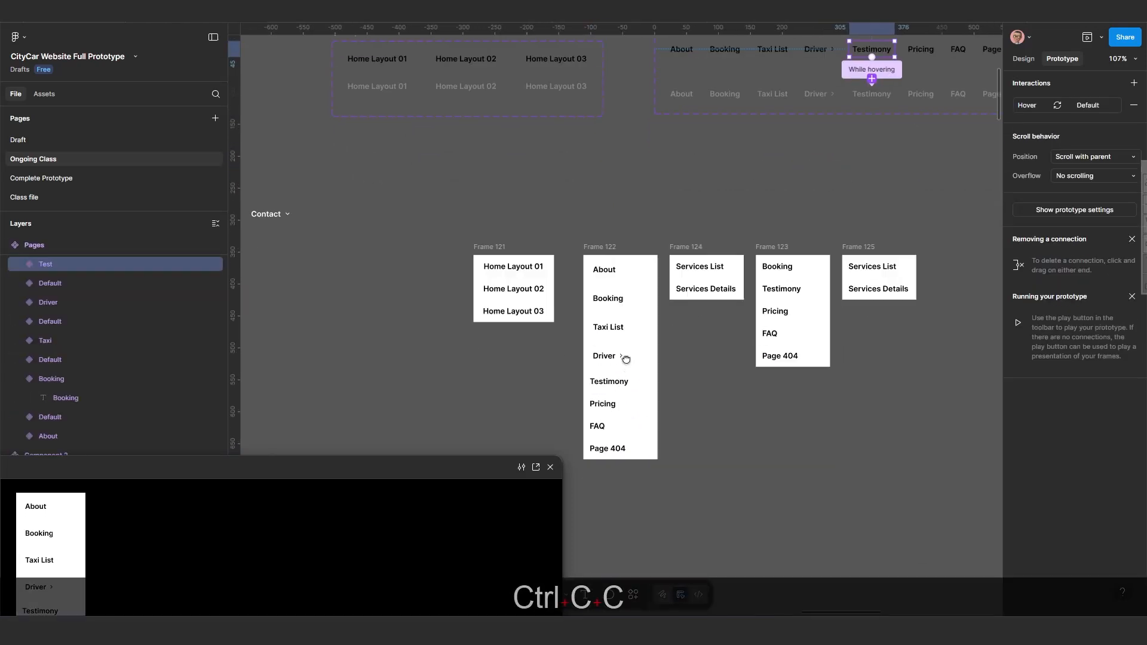
{"action": "left_click", "coordinate": [618, 382], "text": "ctrl"}
{"action": "key", "text": "ctrl+shift+r"}
Replace the Pricing item in Frame 122 with a copy of the Pricing variant from the Pages component set.
{"action": "left_click_drag", "start_coordinate": [924, 54], "coordinate": [829, 110]}
{"action": "left_click", "coordinate": [828, 109]}
{"action": "key", "text": "ctrl+c"}
{"action": "key", "text": "ctrl+c"}
{"action": "left_click_drag", "start_coordinate": [609, 360], "coordinate": [642, 306]}
{"action": "left_click", "coordinate": [552, 412]}
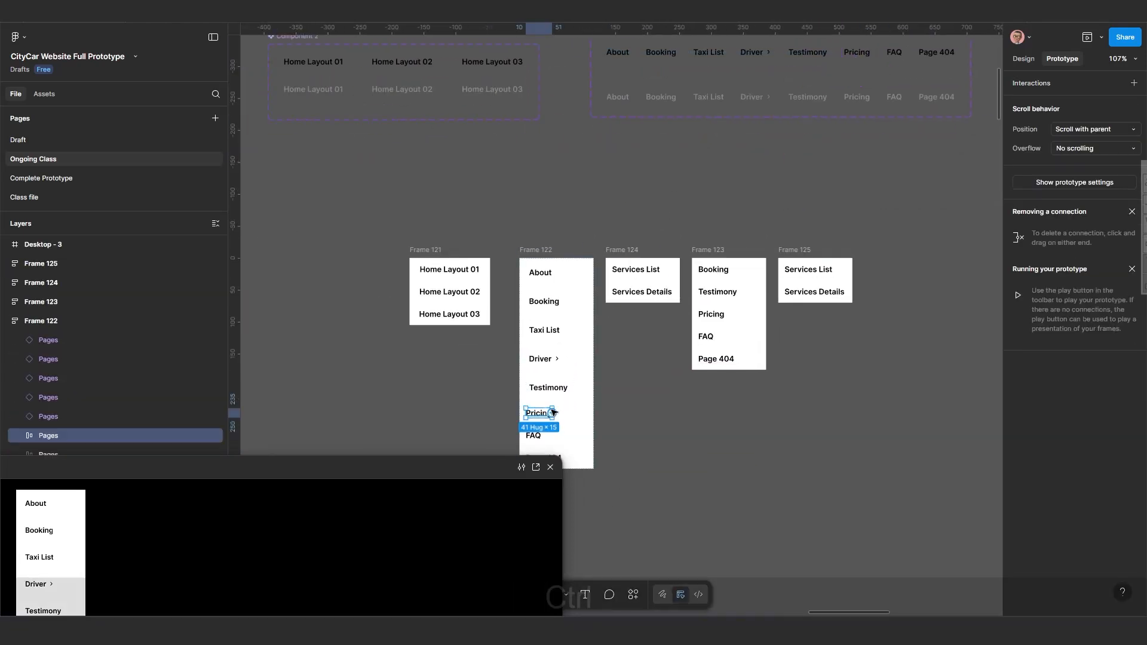
{"action": "key", "text": "ctrl+shift+r"}
Replace the FAQ item in Frame 122 with a copy of the FAQ variant from the Pages component set.
{"action": "left_click", "coordinate": [892, 52]}
{"action": "key", "text": "ctrl+c"}
{"action": "key", "text": "ctrl+c"}
{"action": "scroll", "coordinate": [687, 321], "scroll_direction": "down", "scroll_amount": 3}
{"action": "scroll", "coordinate": [572, 469], "scroll_direction": "up", "scroll_amount": 3}
{"action": "left_click", "coordinate": [628, 326]}
{"action": "key", "text": "ctrl+shift+r"}
Replace the Page 404 item in Frame 122 with a copy of the Page 404 variant from the Pages component set.
{"action": "left_click_drag", "start_coordinate": [884, 108], "coordinate": [724, 313]}
{"action": "left_click", "coordinate": [865, 139]}
{"action": "key", "text": "ctrl+c"}
{"action": "key", "text": "ctrl+c"}
{"action": "scroll", "coordinate": [675, 334], "scroll_direction": "down", "scroll_amount": 3}
{"action": "left_click", "coordinate": [581, 375], "text": "ctrl"}
{"action": "key", "text": "ctrl+shift+r"}
{"action": "left_click", "coordinate": [657, 272]}
{"action": "scroll", "coordinate": [657, 272], "scroll_direction": "up", "scroll_amount": 1}
{"action": "left_click_drag", "start_coordinate": [655, 270], "coordinate": [636, 356]}
{"action": "scroll", "coordinate": [658, 342], "scroll_direction": "up", "scroll_amount": 1}
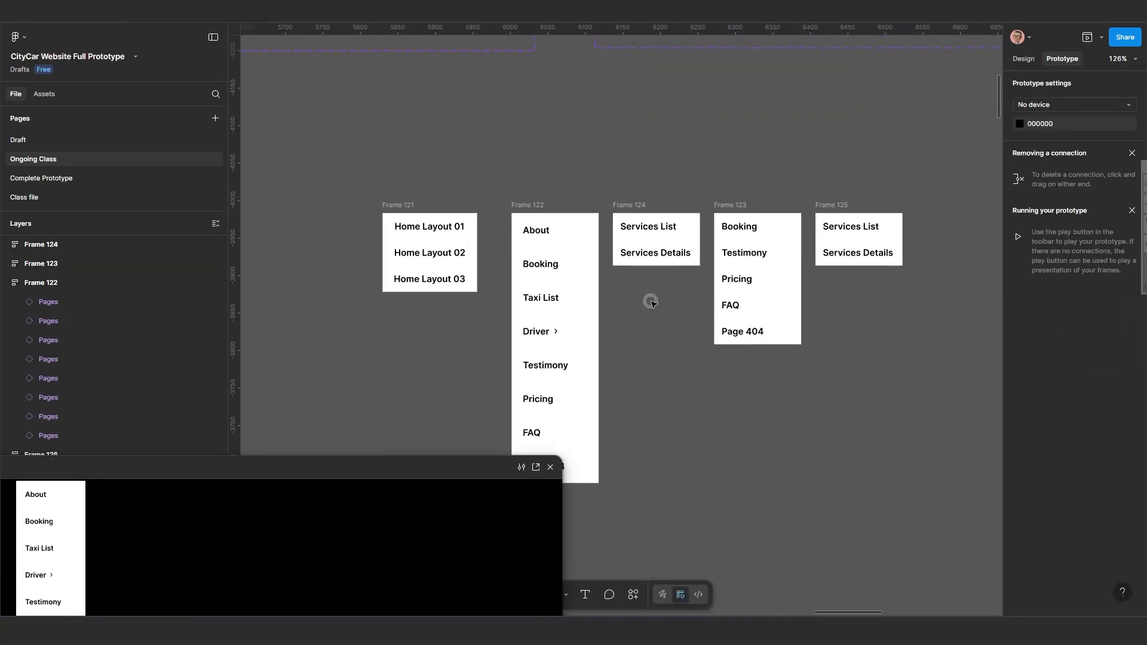
{"action": "left_click_drag", "start_coordinate": [671, 306], "coordinate": [589, 335]}
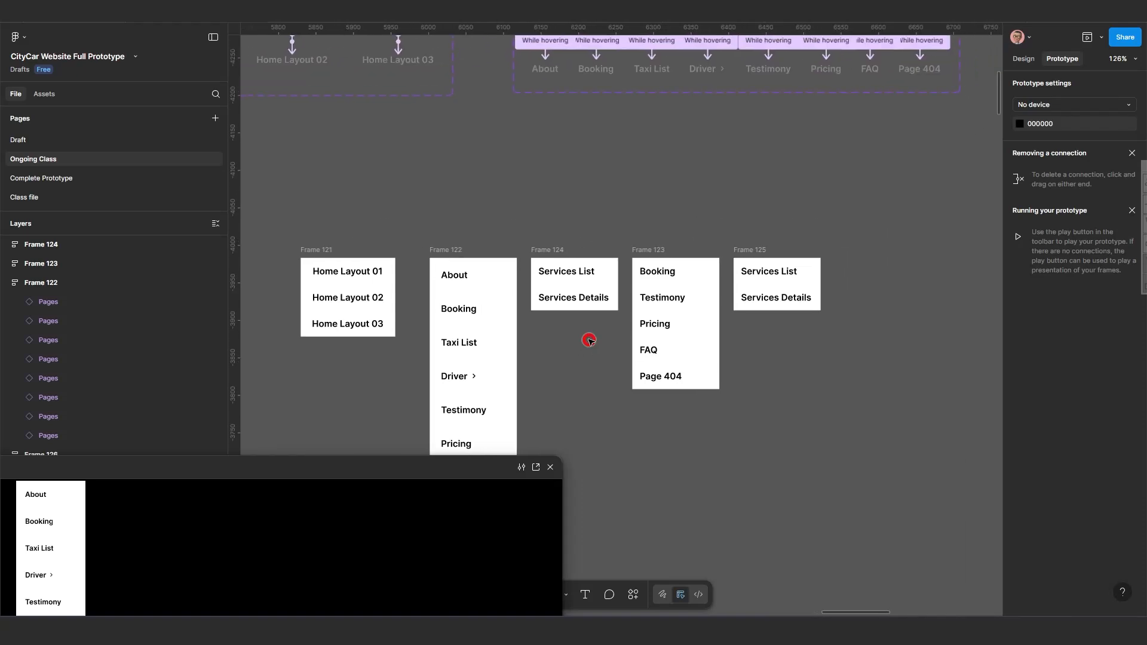
{"action": "scroll", "coordinate": [537, 297], "scroll_direction": "up", "scroll_amount": 1}
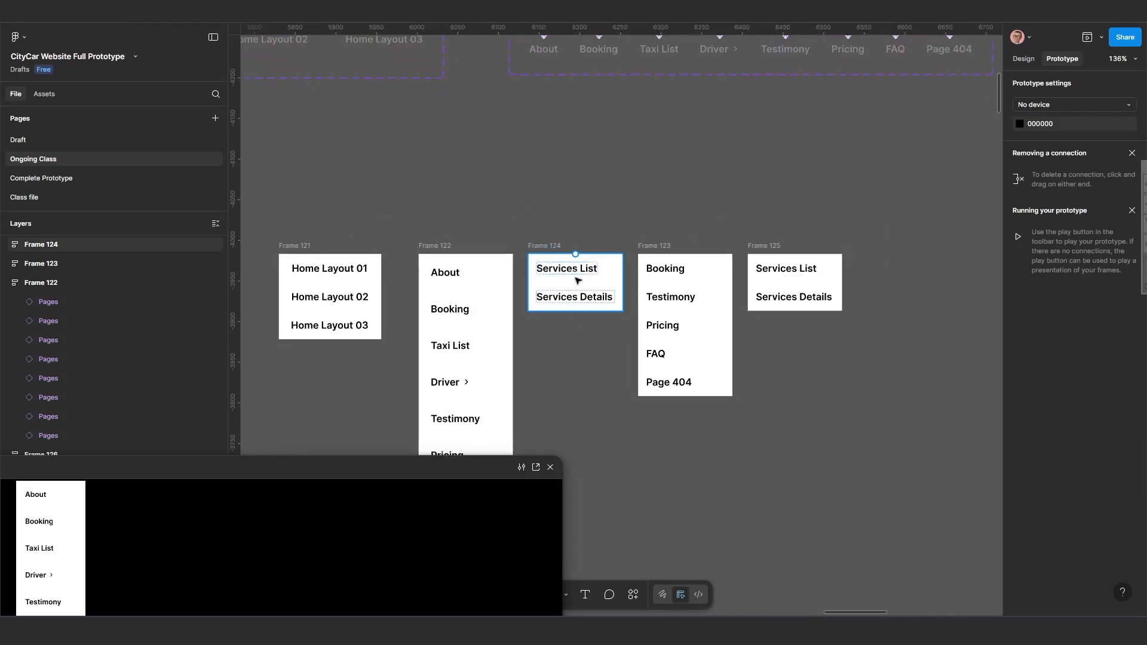
Set the Services frames' padding to 5 and reduce the opacity of the duplicated Services List and Services Details row.
{"action": "scroll", "coordinate": [649, 335], "scroll_direction": "down", "scroll_amount": 5}
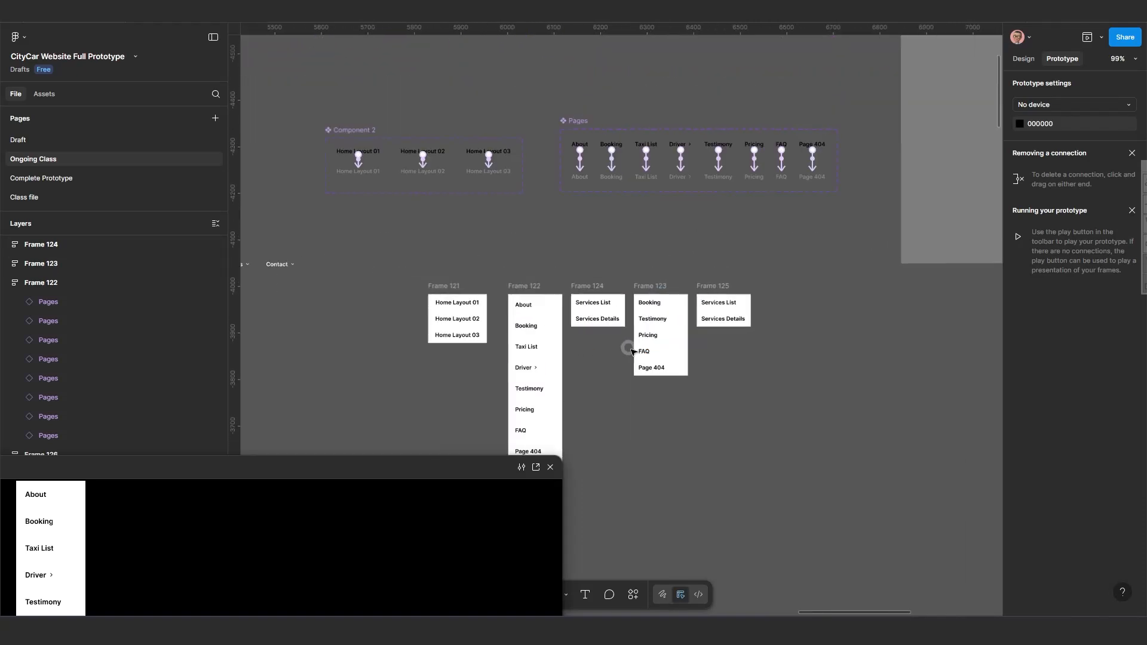
{"action": "left_click", "coordinate": [1032, 301]}
{"action": "type", "text": "5"}
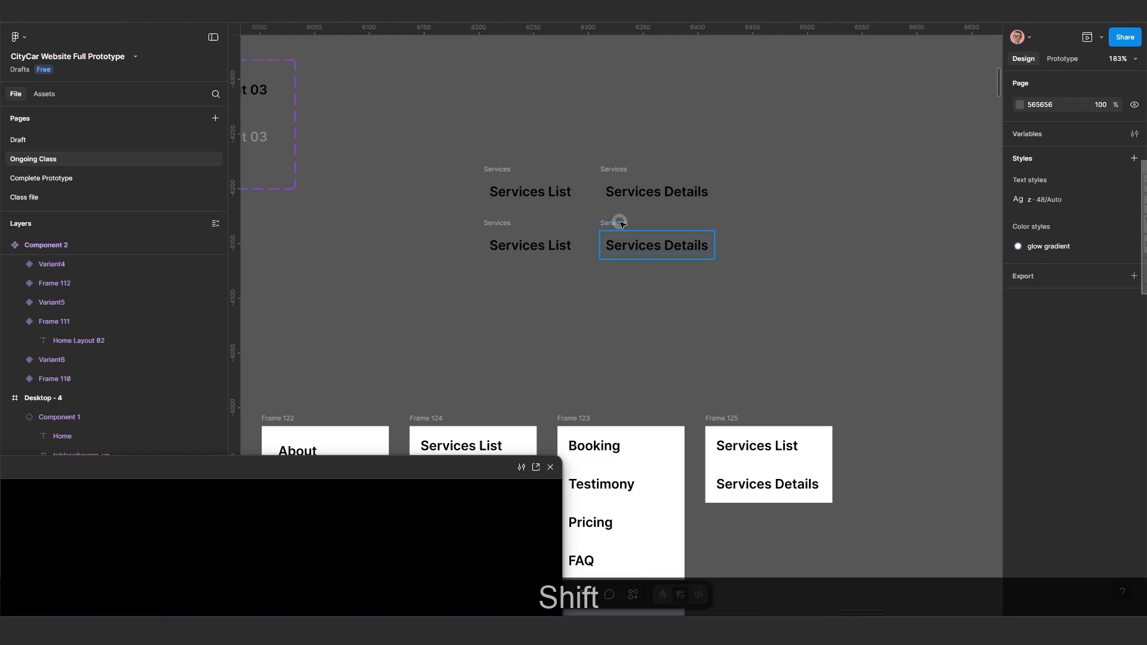
{"action": "left_click", "coordinate": [622, 224], "text": "shift"}
{"action": "key", "text": "Return"}
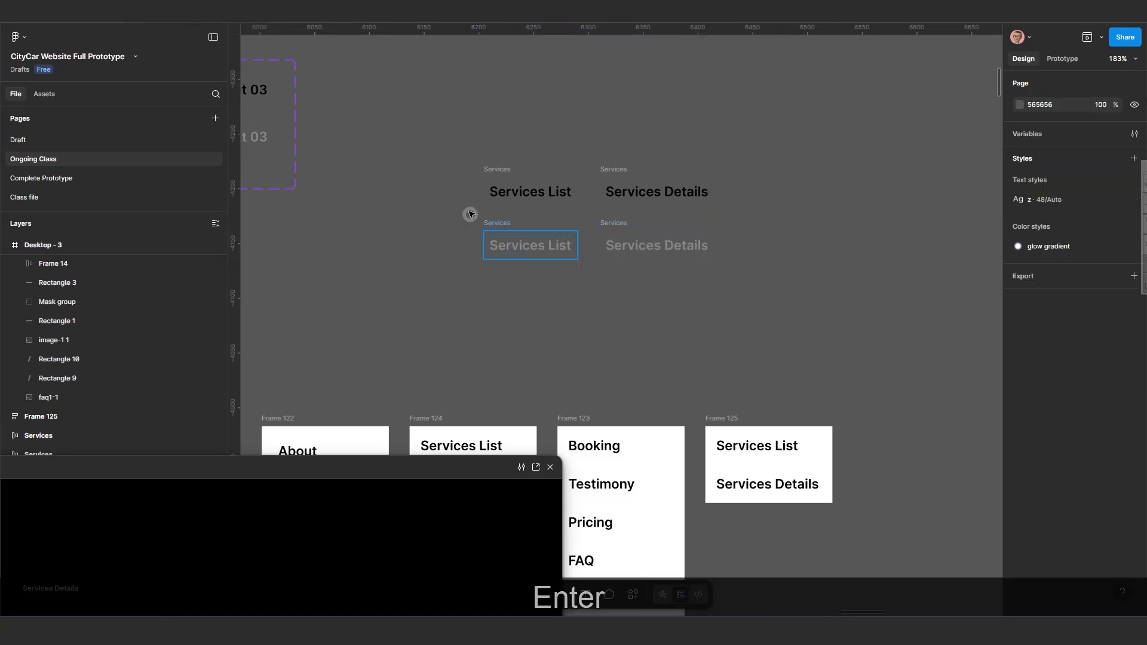
Turn the four Services frames into components and combine them into one component set.
{"action": "left_click_drag", "start_coordinate": [469, 157], "coordinate": [730, 271]}
{"action": "left_click", "coordinate": [1113, 87]}
{"action": "left_click", "coordinate": [1069, 136]}
{"action": "scroll", "coordinate": [545, 197], "scroll_direction": "down", "scroll_amount": 2}
{"action": "scroll", "coordinate": [545, 197], "scroll_direction": "up", "scroll_amount": 1}
Set Property 1 to List for the dark Services List variant and to Details for the dark Services Details variant.
{"action": "left_click", "coordinate": [540, 185]}
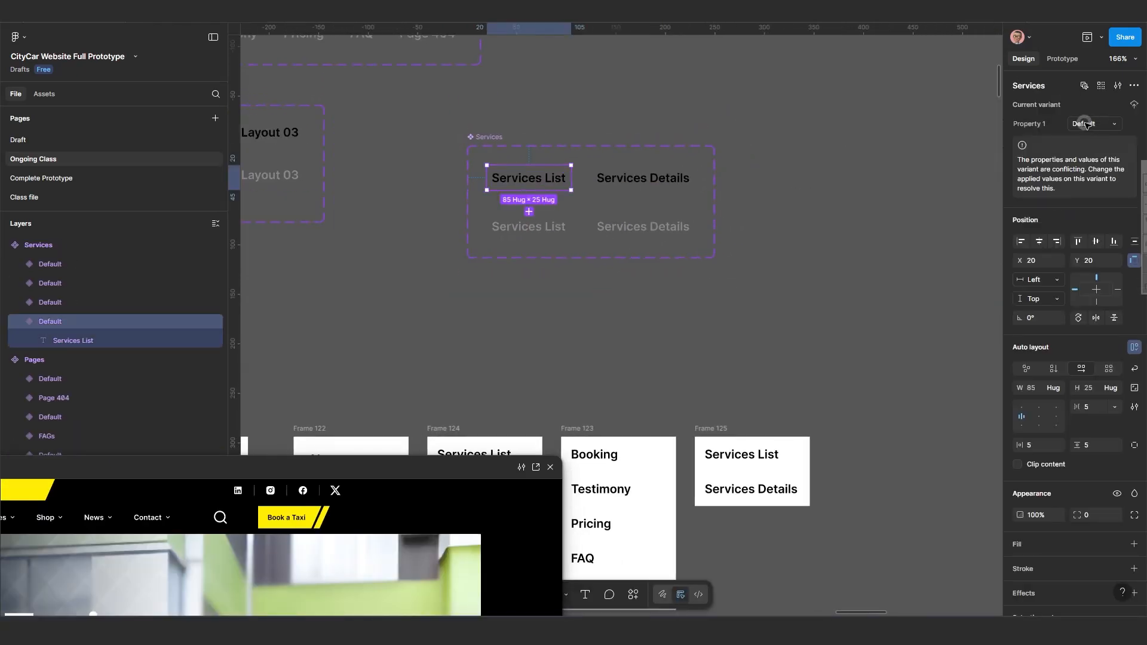
{"action": "left_click", "coordinate": [1081, 124]}
{"action": "type", "text": "List"}
{"action": "left_click", "coordinate": [643, 178]}
{"action": "left_click", "coordinate": [1082, 126]}
{"action": "type", "text": "Details"}
Link the dark Services variants to their faded Default variants on hover and replace Frame 124's items with the Services components.
{"action": "left_click", "coordinate": [1061, 59]}
{"action": "left_click", "coordinate": [642, 179]}
{"action": "scroll", "coordinate": [644, 215], "scroll_direction": "down", "scroll_amount": 3}
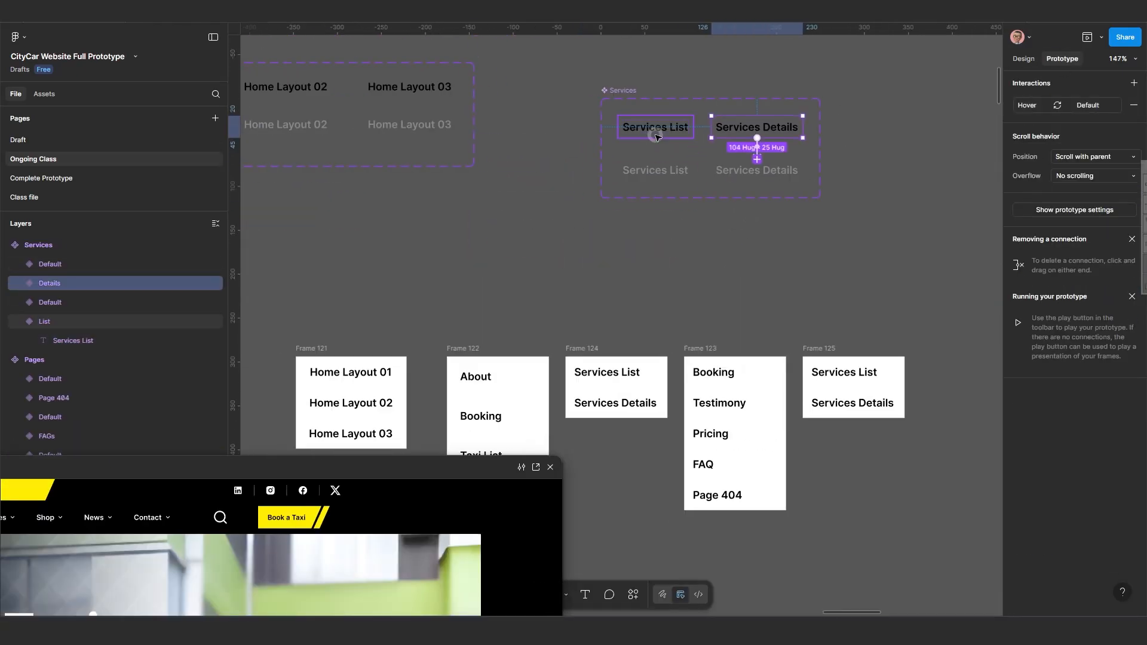
{"action": "key", "text": "ctrl+shift+r"}
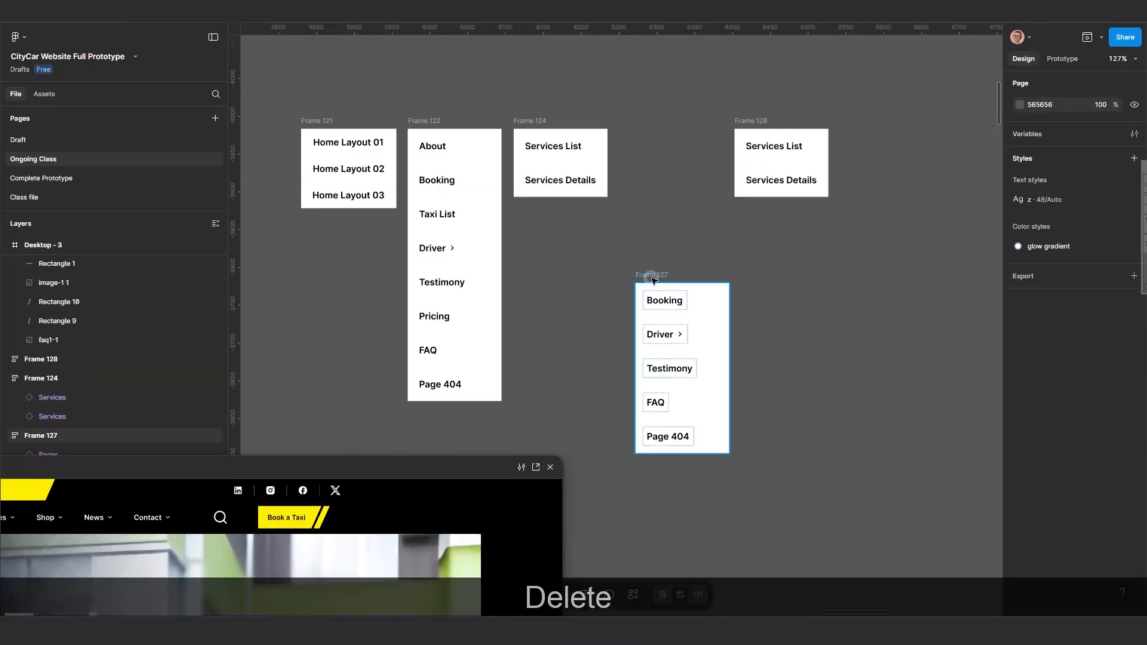
Move Frame 127 between Frames 124 and 128, align it with their upper edges, and test its items in the prototype preview.
{"action": "left_click_drag", "start_coordinate": [649, 270], "coordinate": [650, 124]}
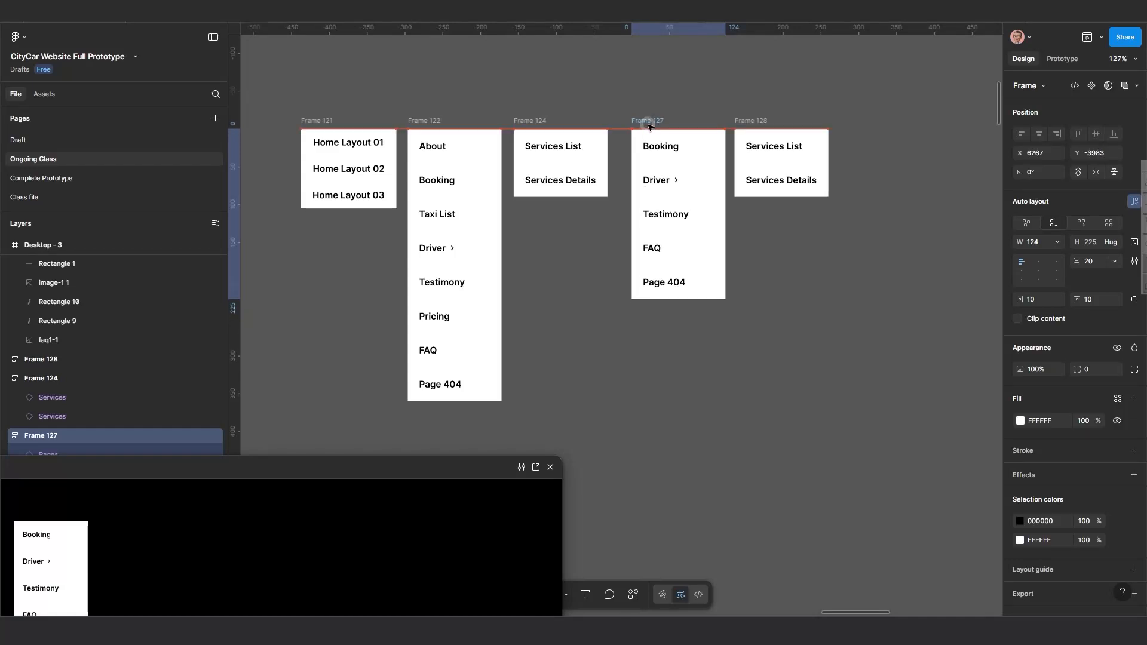
{"action": "left_click_drag", "start_coordinate": [353, 468], "coordinate": [780, 232]}
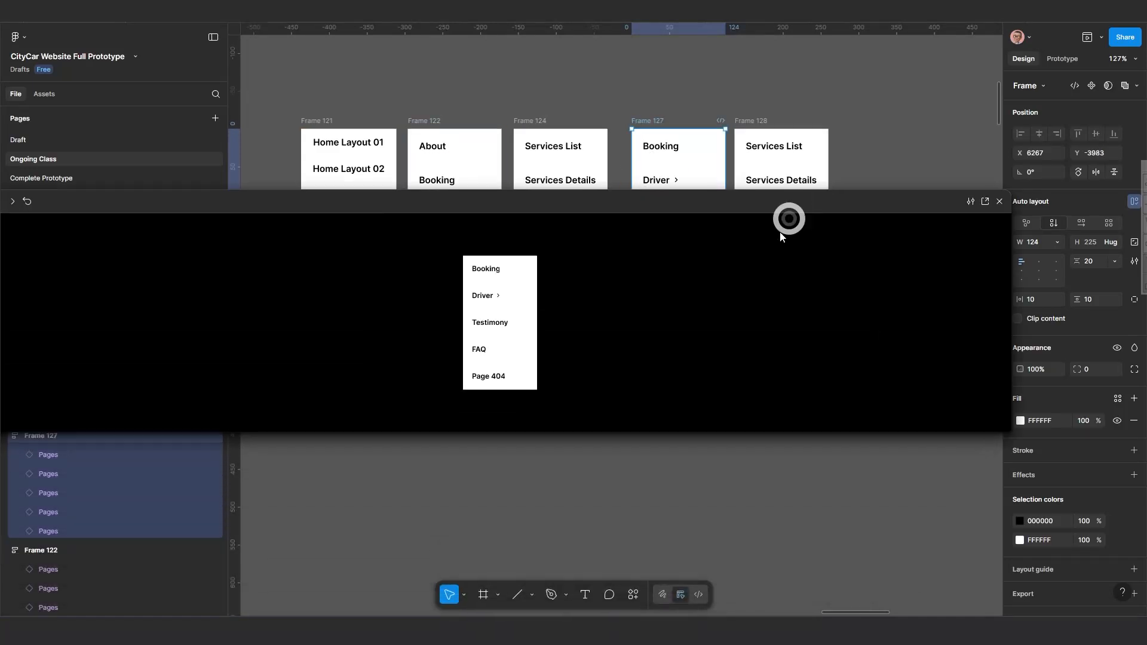
{"action": "left_click", "coordinate": [645, 120]}
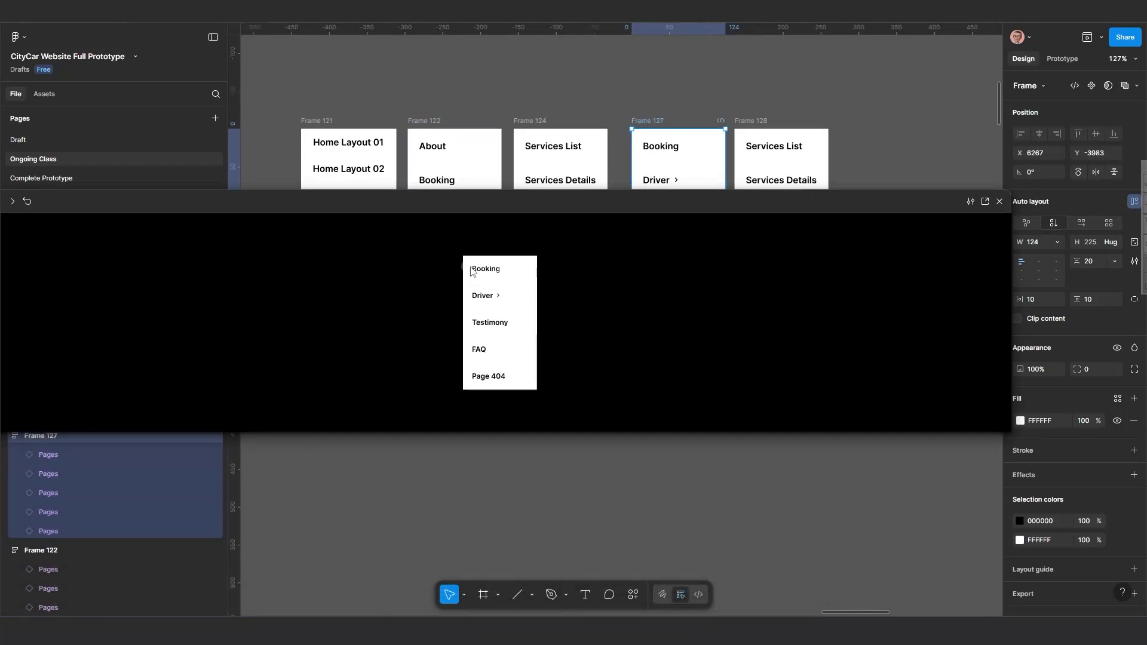
{"action": "left_click", "coordinate": [486, 326]}
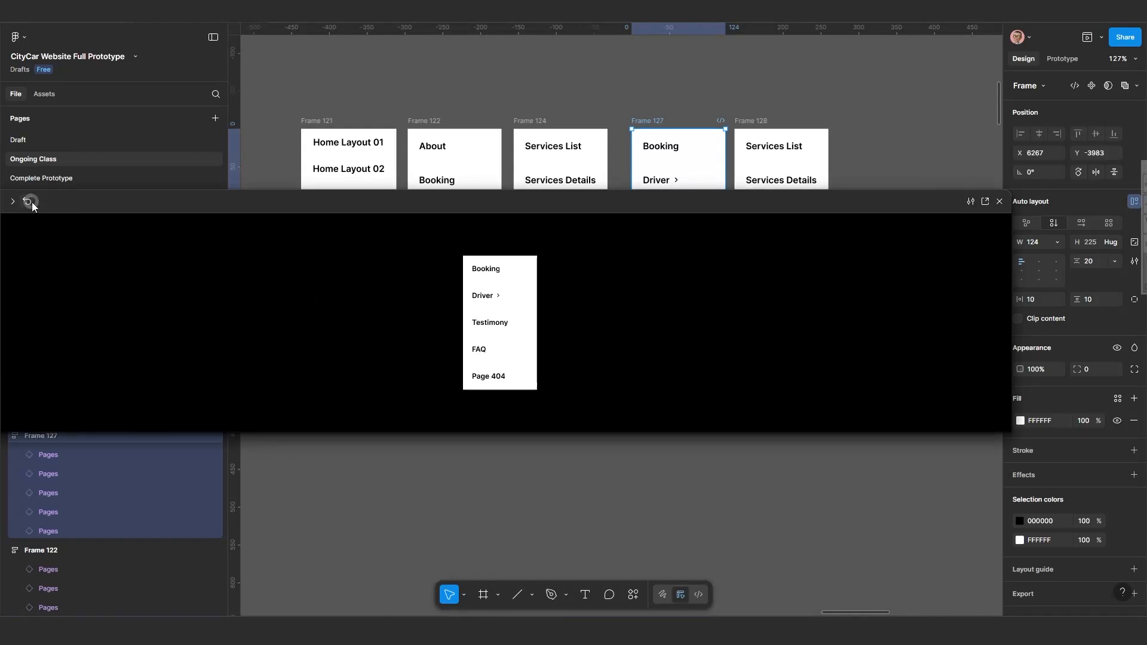
{"action": "left_click", "coordinate": [427, 278]}
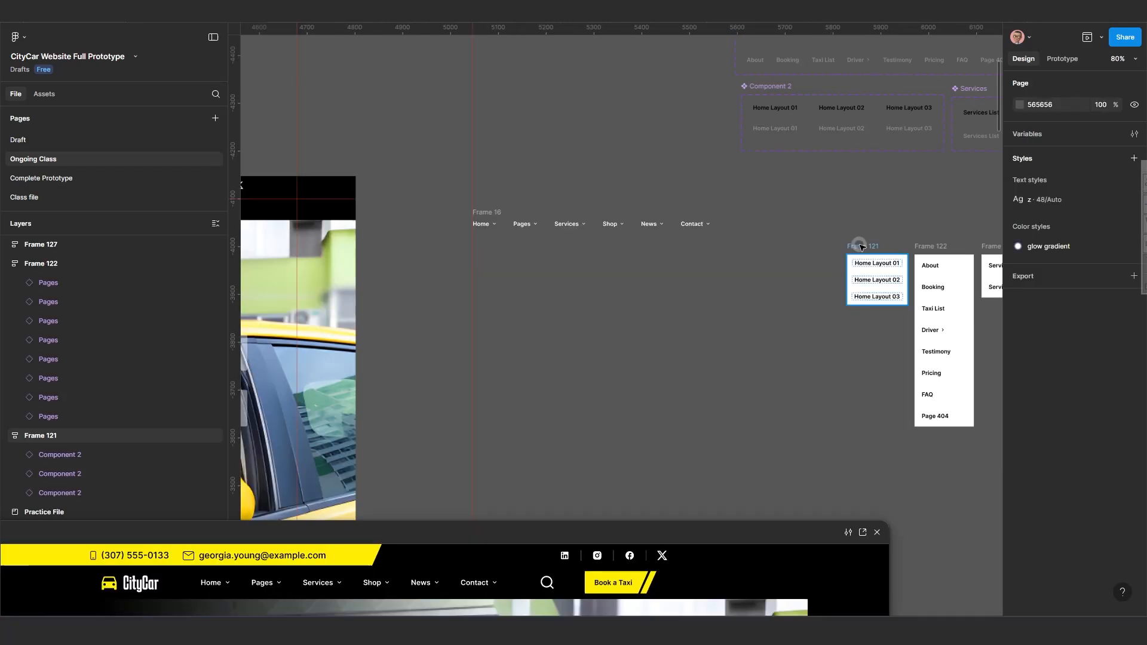
Duplicate Frame 121 and place the copy below the Home menu item, left-aligned with Home at Y -4027.
{"action": "left_click_drag", "start_coordinate": [860, 247], "coordinate": [483, 235]}
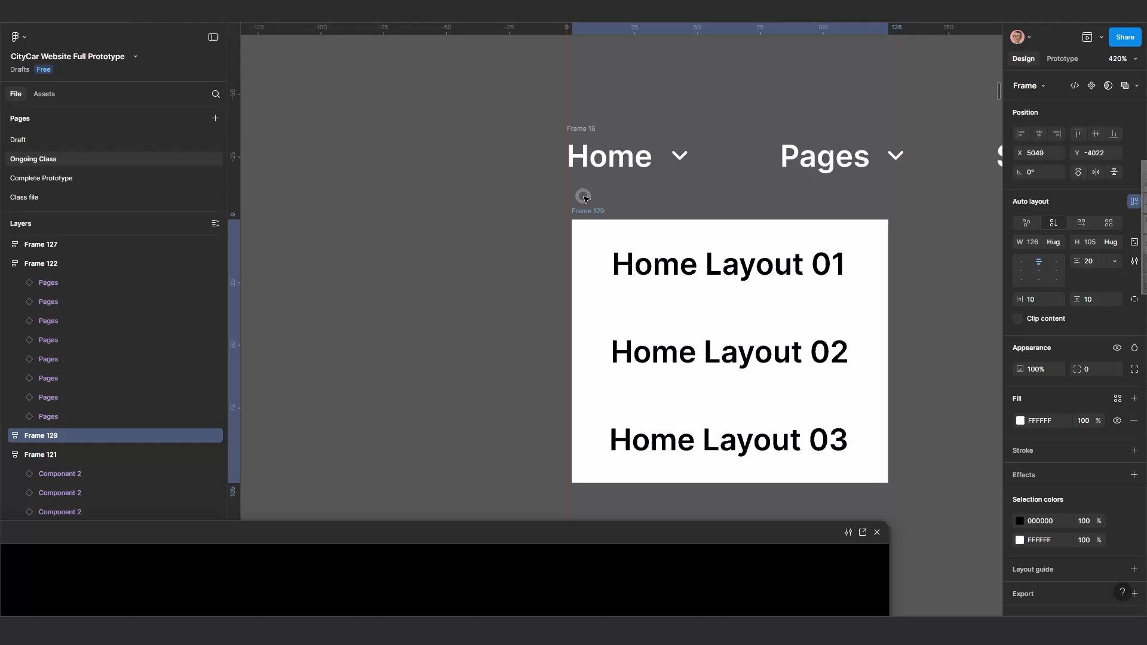
{"action": "left_click_drag", "start_coordinate": [585, 198], "coordinate": [577, 191]}
{"action": "key", "text": "alt"}
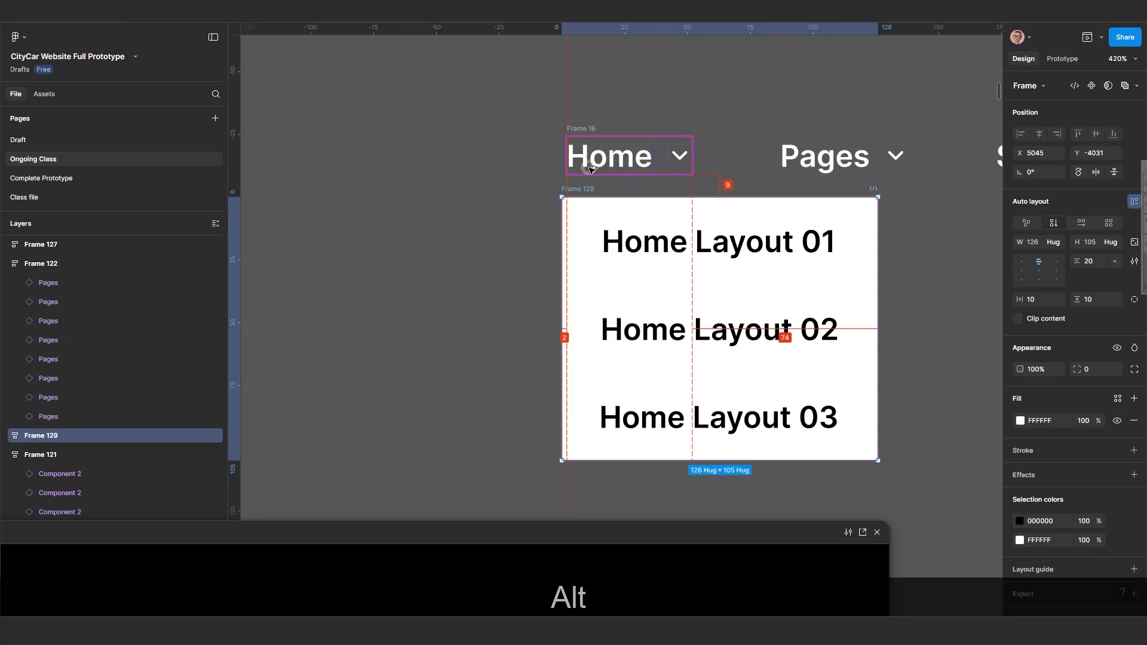
{"action": "key", "text": "Down"}
{"action": "key", "text": "Down"}
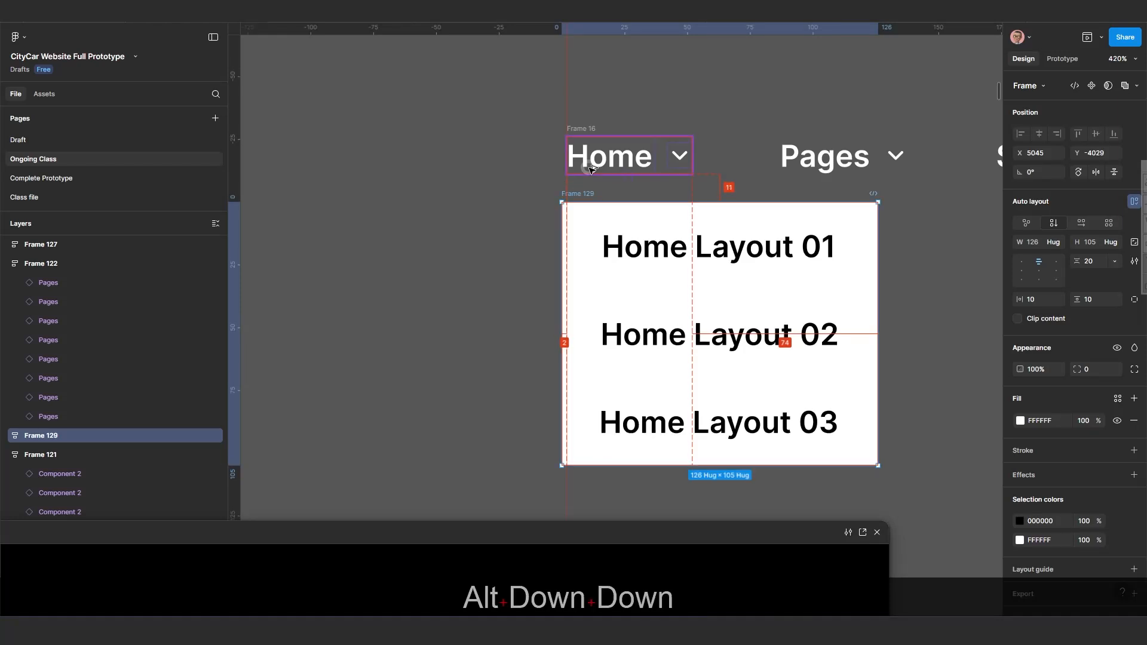
{"action": "key", "text": "Down"}
{"action": "key", "text": "Down"}
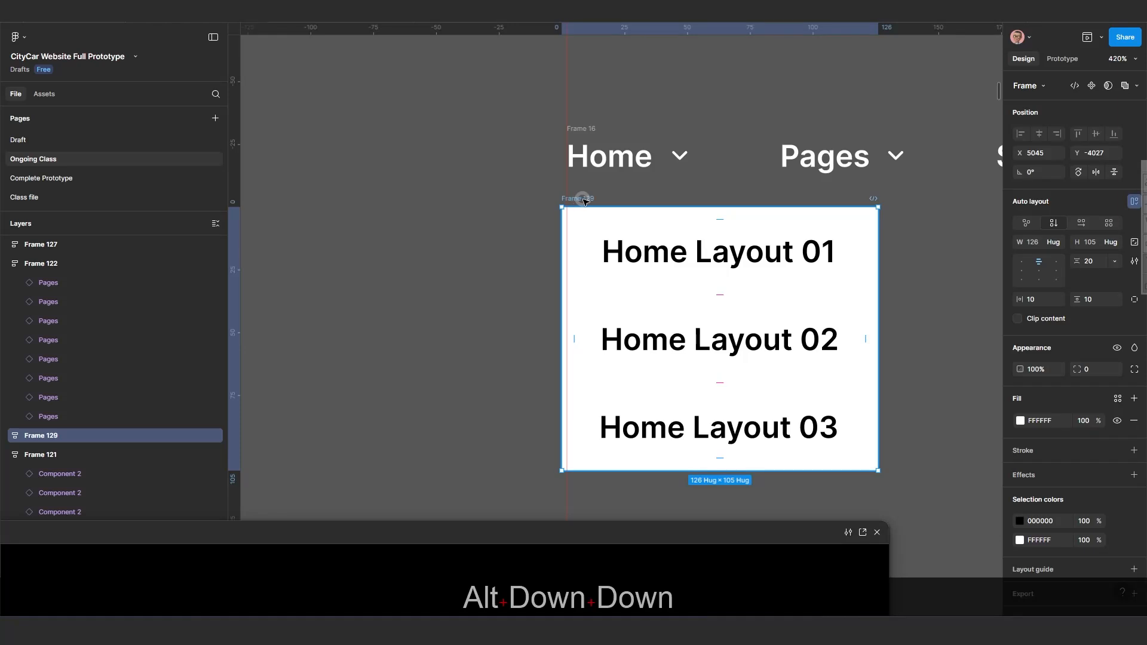
{"action": "left_click_drag", "start_coordinate": [584, 201], "coordinate": [588, 200]}
{"action": "scroll", "coordinate": [398, 222], "scroll_direction": "down", "scroll_amount": 5}
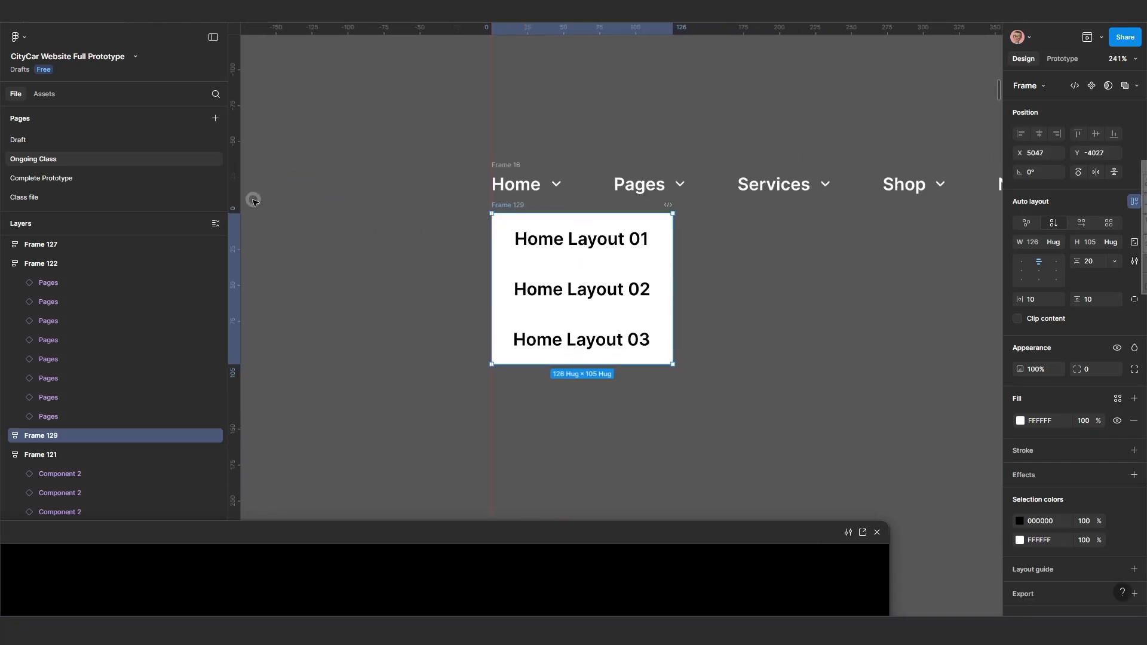
{"action": "left_click_drag", "start_coordinate": [240, 194], "coordinate": [613, 227]}
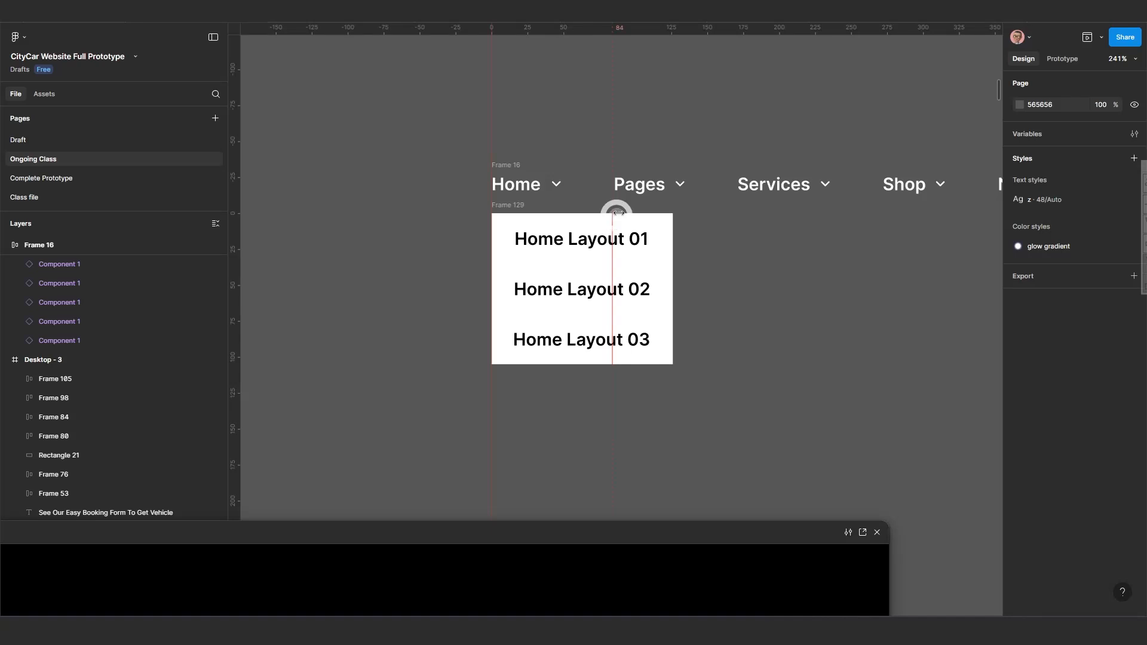
{"action": "scroll", "coordinate": [618, 212], "scroll_direction": "up", "scroll_amount": 5}
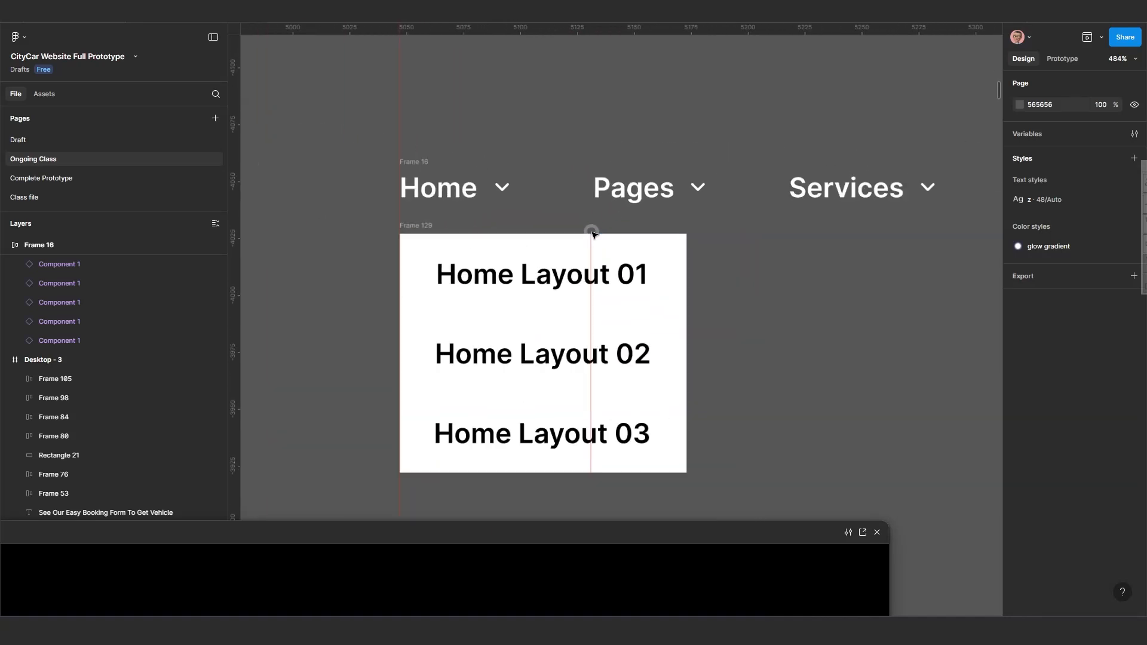
{"action": "scroll", "coordinate": [592, 232], "scroll_direction": "down", "scroll_amount": 3}
{"action": "key", "text": "ctrl+z"}
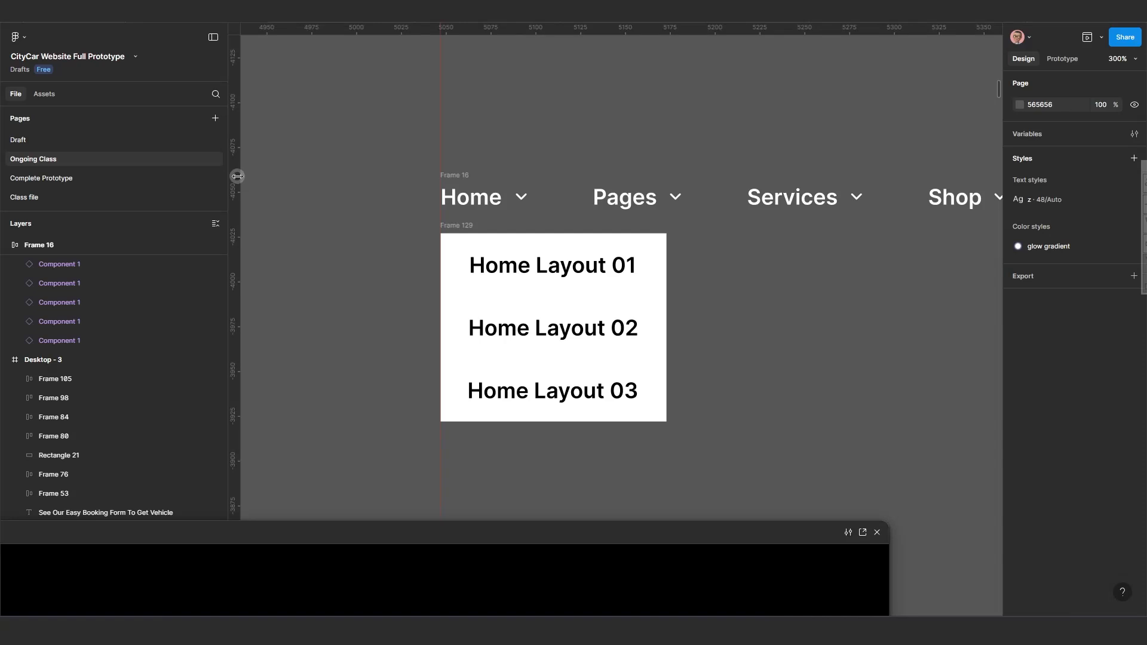
Add vertical guides at the left edges of the Pages, Services, Shop, News and Contact menu items.
{"action": "left_click_drag", "start_coordinate": [237, 176], "coordinate": [588, 147]}
{"action": "scroll", "coordinate": [589, 147], "scroll_direction": "up", "scroll_amount": 5}
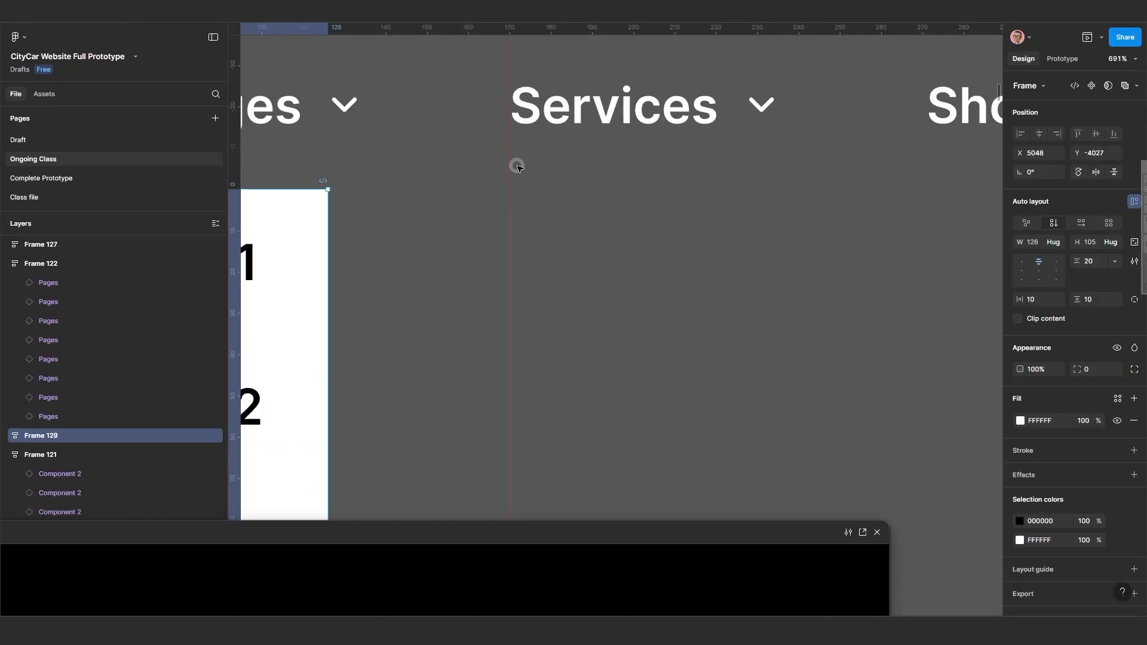
{"action": "scroll", "coordinate": [513, 170], "scroll_direction": "up", "scroll_amount": 1}
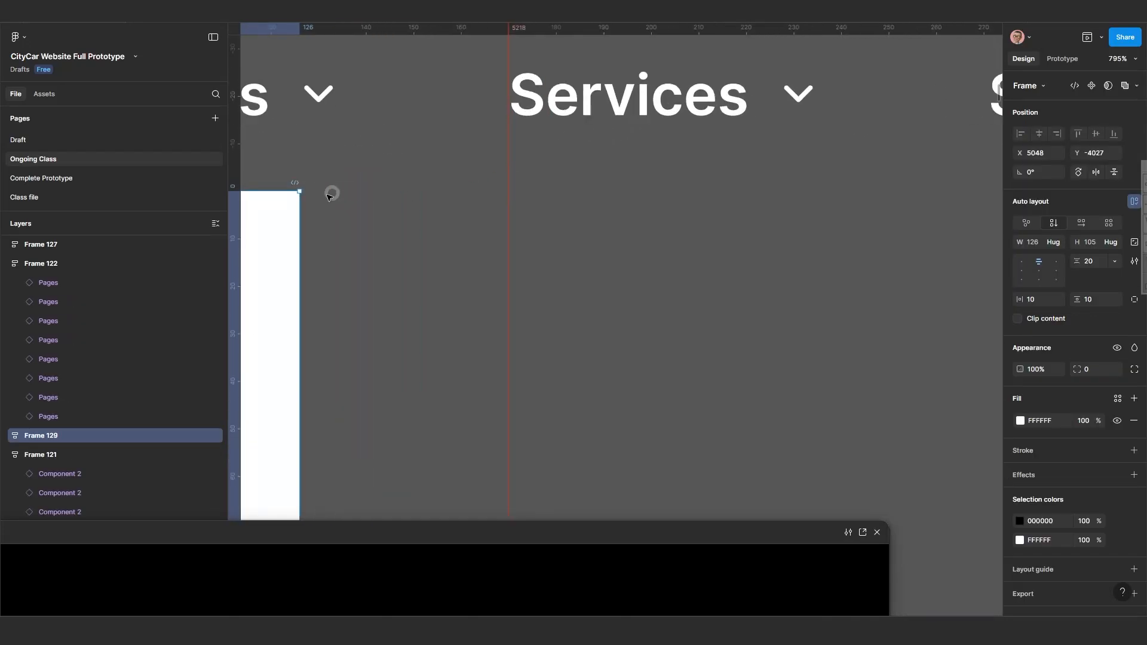
{"action": "scroll", "coordinate": [330, 196], "scroll_direction": "down", "scroll_amount": 5}
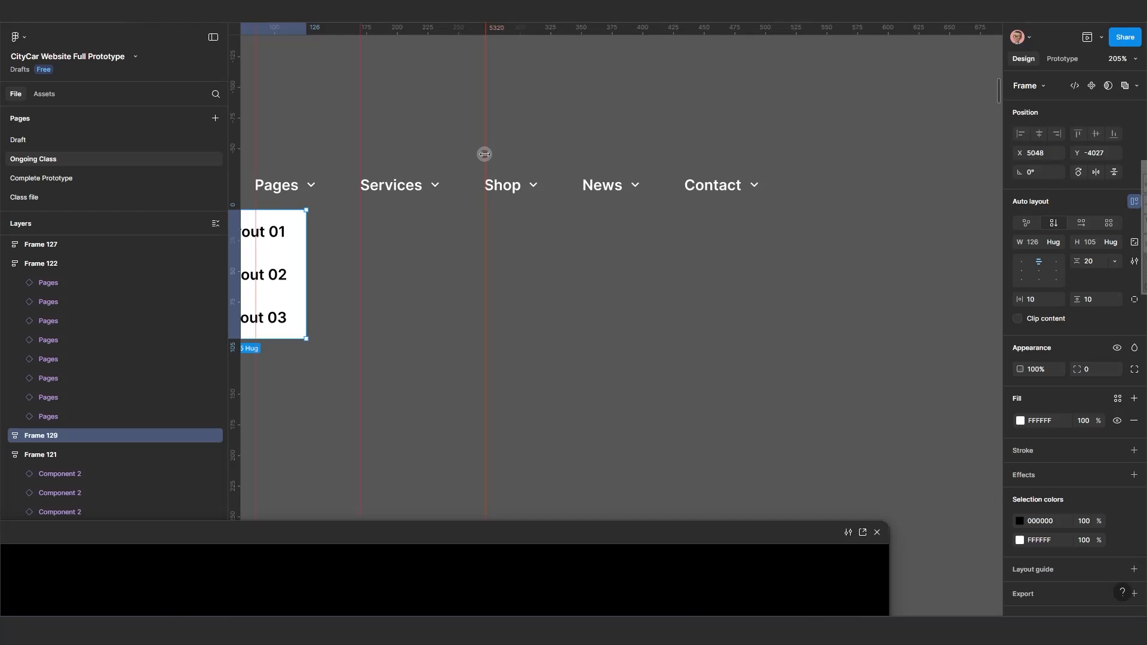
{"action": "scroll", "coordinate": [636, 262], "scroll_direction": "down", "scroll_amount": 3}
{"action": "left_click", "coordinate": [750, 278]}
Duplicate Frame 122 and place the copy below the Pages menu item, aligned to its guide at X 5133 and Y -4027.
{"action": "scroll", "coordinate": [888, 305], "scroll_direction": "down", "scroll_amount": 2}
{"action": "scroll", "coordinate": [866, 286], "scroll_direction": "right", "scroll_amount": 3}
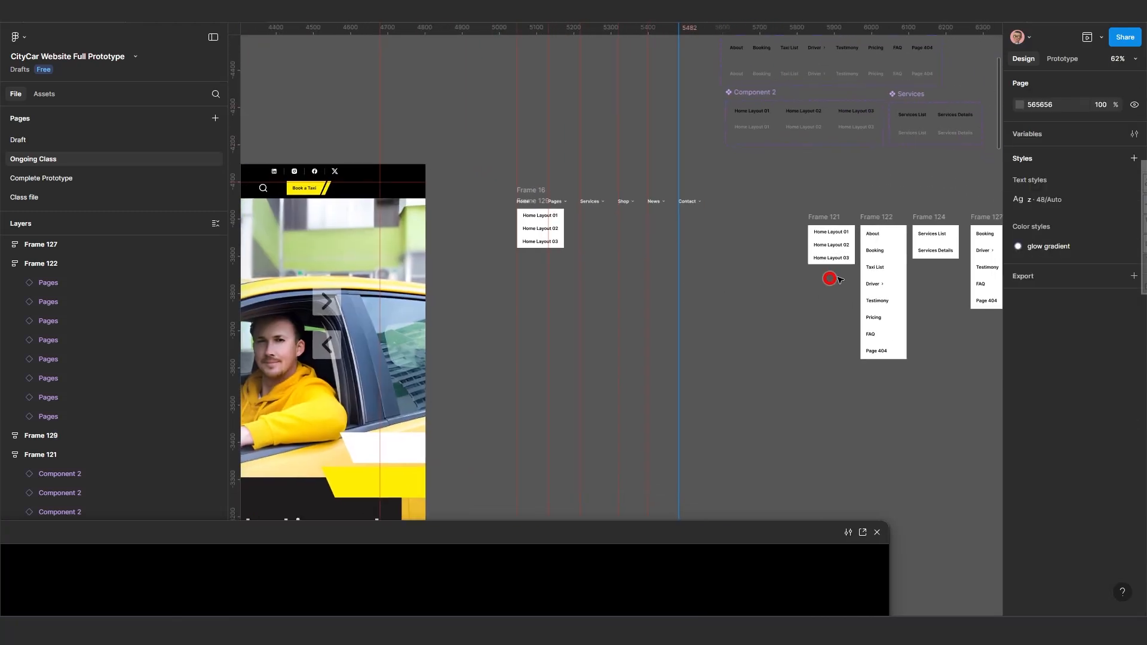
{"action": "key", "text": "alt"}
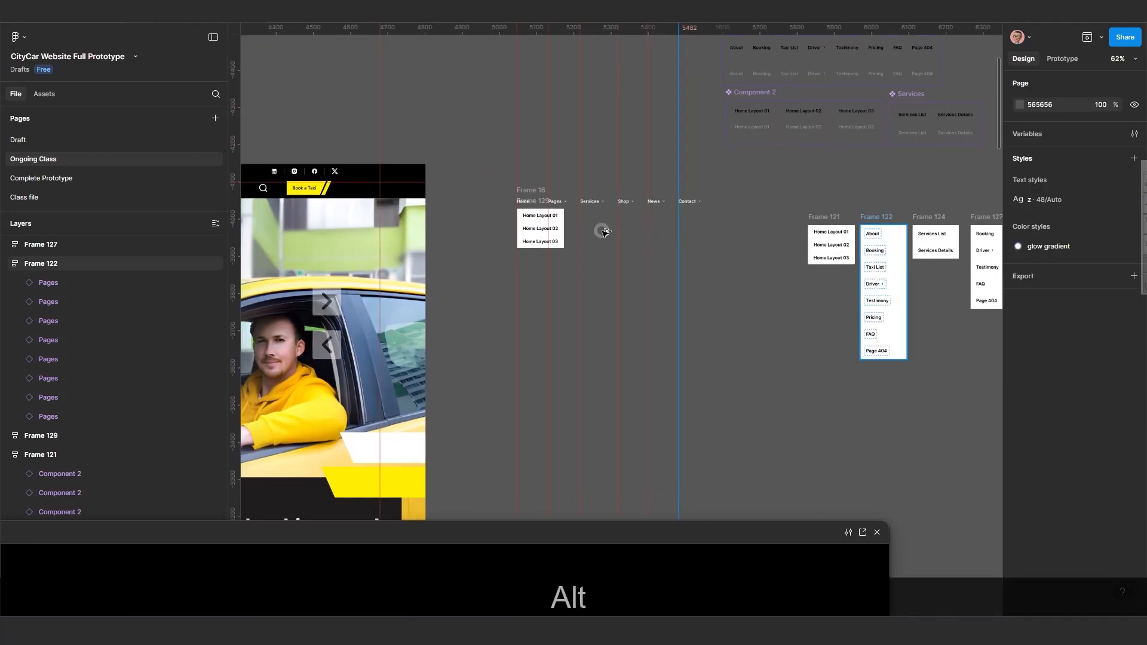
{"action": "left_click_drag", "start_coordinate": [618, 231], "coordinate": [605, 245]}
{"action": "scroll", "coordinate": [553, 241], "scroll_direction": "up", "scroll_amount": 5}
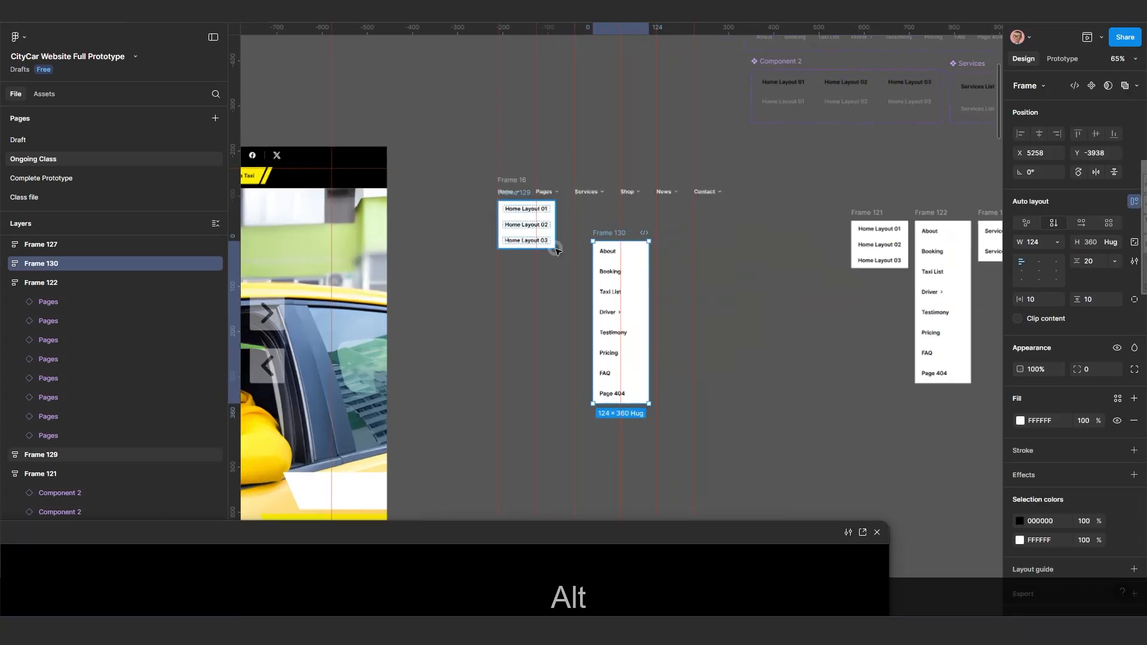
{"action": "left_click", "coordinate": [720, 307]}
{"action": "left_click_drag", "start_coordinate": [719, 311], "coordinate": [636, 257]}
{"action": "scroll", "coordinate": [638, 256], "scroll_direction": "up", "scroll_amount": 1}
{"action": "scroll", "coordinate": [638, 256], "scroll_direction": "up", "scroll_amount": 10}
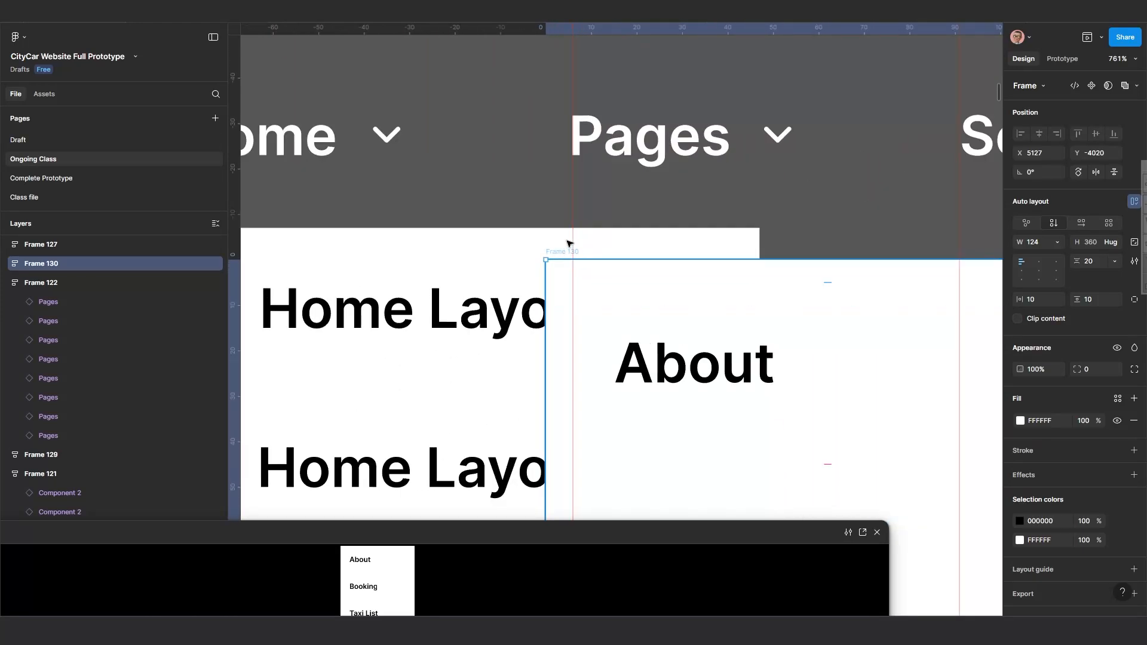
{"action": "mouse_move", "coordinate": [569, 243]}
{"action": "left_mouse_down"}
{"action": "mouse_move", "coordinate": [584, 221]}
{"action": "mouse_move", "coordinate": [587, 244]}
{"action": "left_mouse_up"}
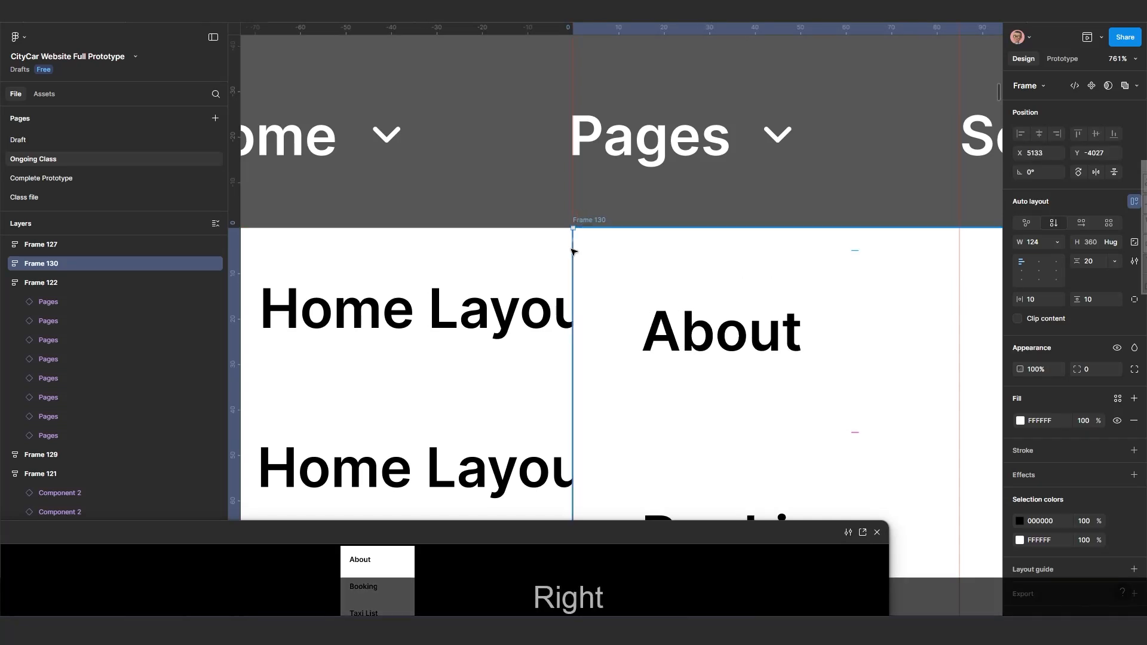
Duplicate Frame 124 and place the copy directly below the Services menu item, aligned to its guide at X 5218 and level with the other dropdowns.
{"action": "scroll", "coordinate": [609, 271], "scroll_direction": "down", "scroll_amount": 5}
{"action": "scroll", "coordinate": [610, 275], "scroll_direction": "down", "scroll_amount": 10}
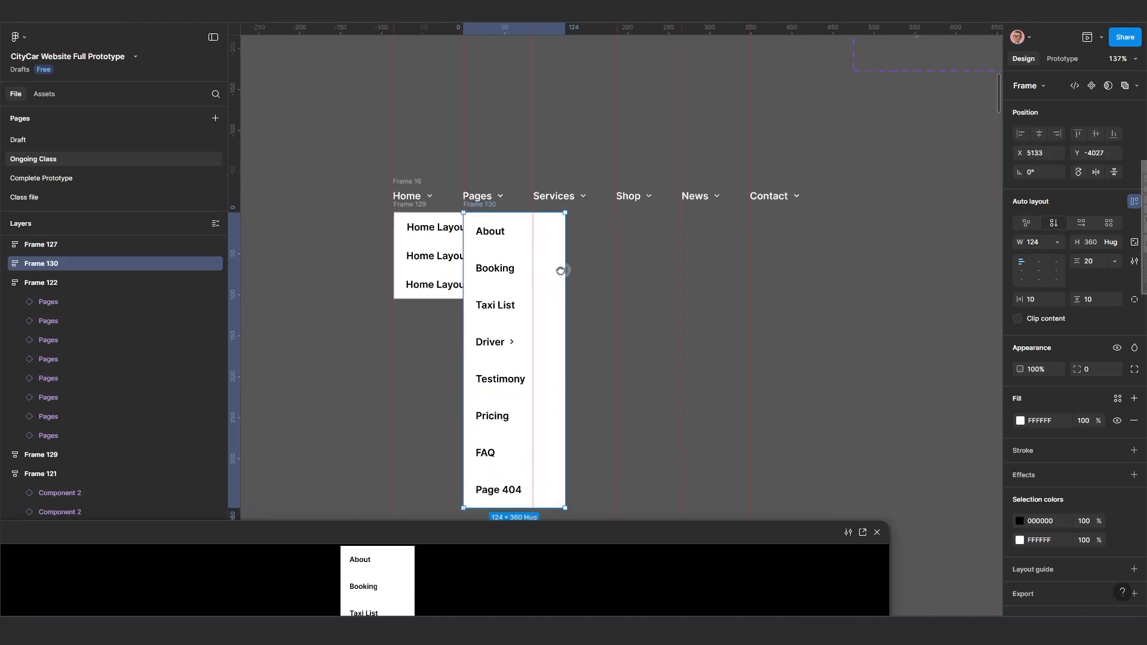
{"action": "scroll", "coordinate": [926, 296], "scroll_direction": "right", "scroll_amount": 3}
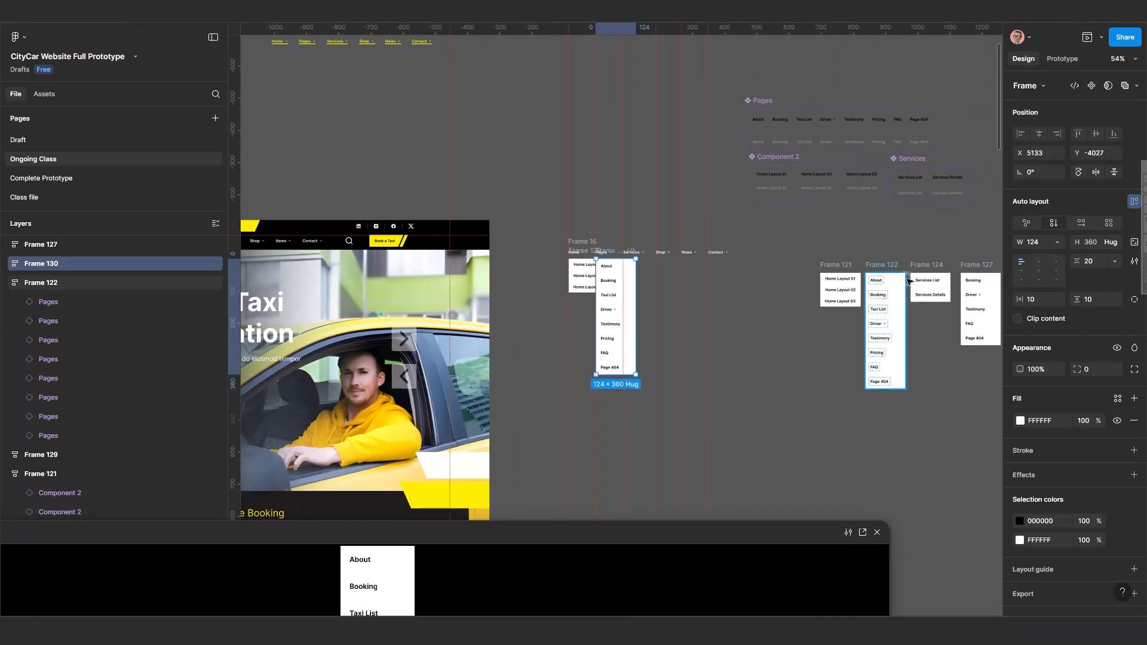
{"action": "key", "text": "alt"}
{"action": "left_click_drag", "start_coordinate": [922, 268], "coordinate": [647, 258]}
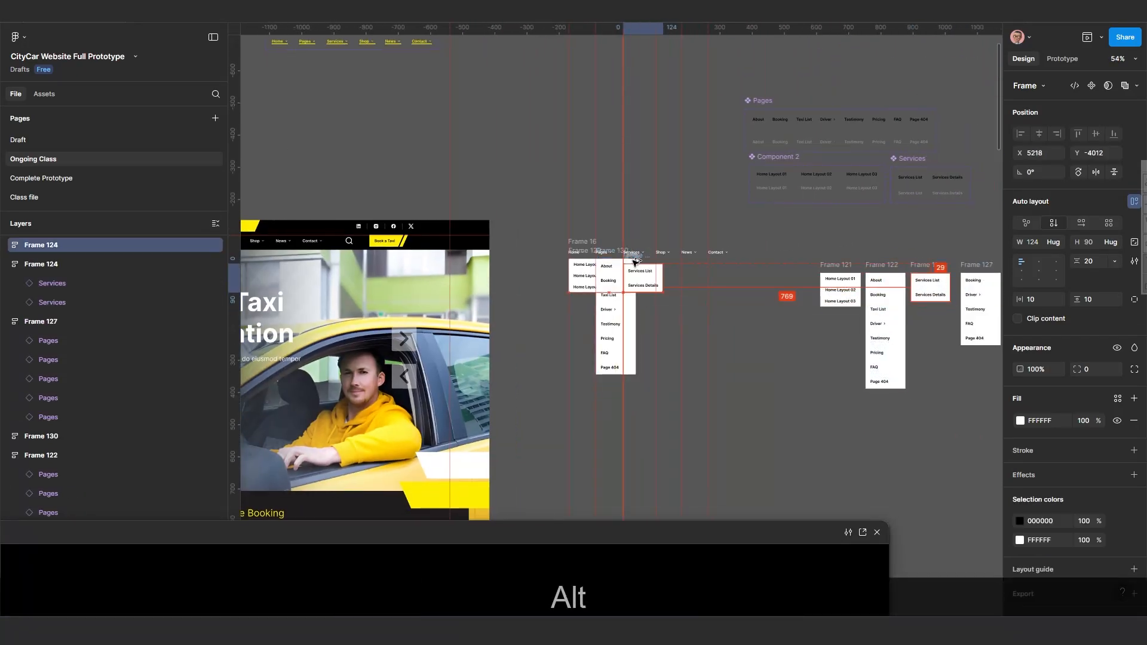
{"action": "scroll", "coordinate": [646, 276], "scroll_direction": "up", "scroll_amount": 7}
{"action": "scroll", "coordinate": [621, 281], "scroll_direction": "up", "scroll_amount": 4}
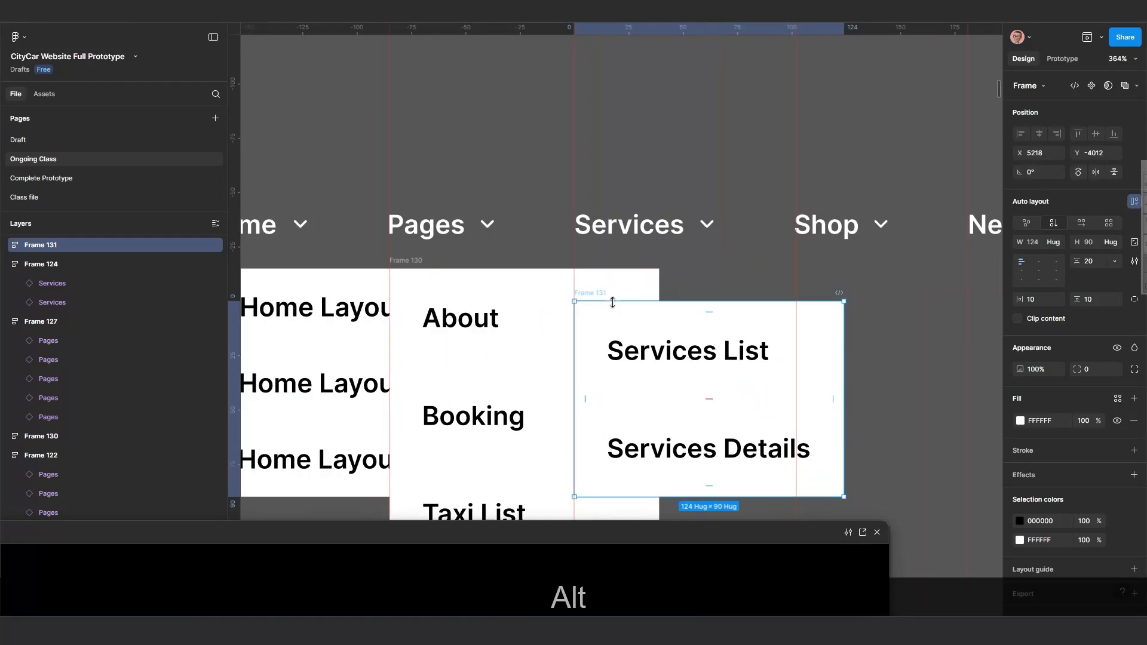
{"action": "left_click_drag", "start_coordinate": [596, 293], "coordinate": [592, 264]}
Duplicate Frame 127 and place the copy below the Shop menu item, aligned to its guide and level with the other dropdowns.
{"action": "scroll", "coordinate": [582, 275], "scroll_direction": "down", "scroll_amount": 9}
{"action": "scroll", "coordinate": [624, 293], "scroll_direction": "up", "scroll_amount": 6}
{"action": "left_click_drag", "start_coordinate": [911, 294], "coordinate": [563, 254]}
{"action": "scroll", "coordinate": [563, 256], "scroll_direction": "up", "scroll_amount": 1}
Duplicate Frame 128 and place the copy below the News menu item, aligned to its guide and level with the other dropdowns.
{"action": "scroll", "coordinate": [566, 260], "scroll_direction": "down", "scroll_amount": 8}
{"action": "left_click_drag", "start_coordinate": [701, 292], "coordinate": [589, 255]}
{"action": "scroll", "coordinate": [589, 256], "scroll_direction": "up", "scroll_amount": 8}
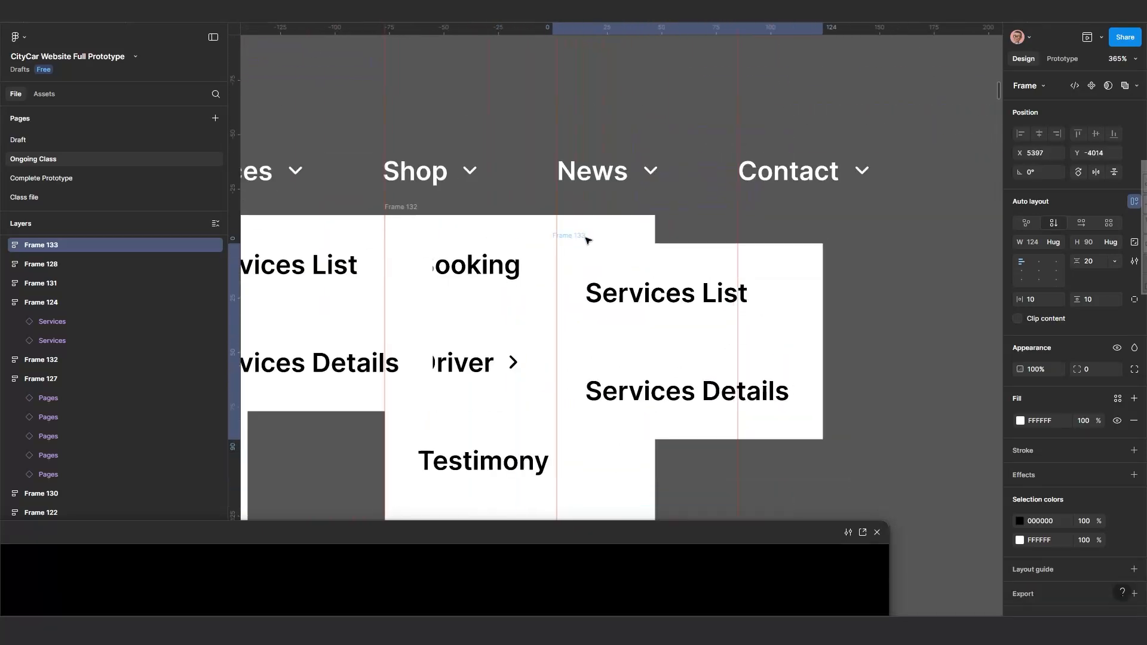
{"action": "scroll", "coordinate": [597, 268], "scroll_direction": "down", "scroll_amount": 7}
Move the five original dropdown frames to the empty canvas area above and left of Desktop - 3, at Y -5410.
{"action": "left_click", "coordinate": [663, 328]}
{"action": "scroll", "coordinate": [663, 328], "scroll_direction": "down", "scroll_amount": 5}
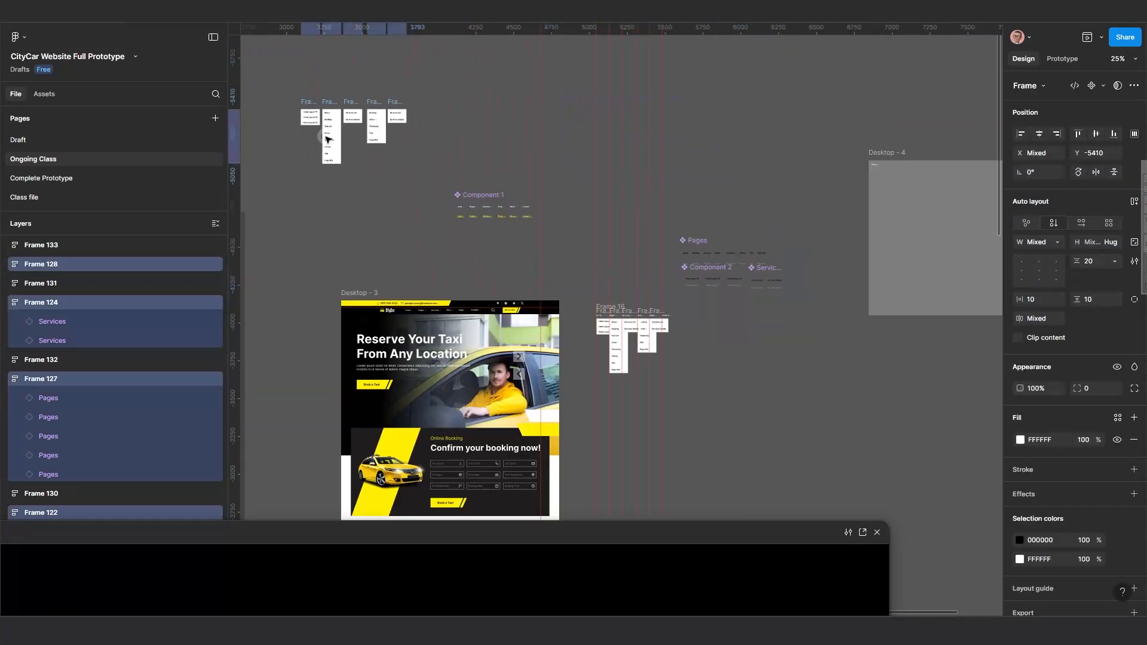
{"action": "scroll", "coordinate": [597, 269], "scroll_direction": "up", "scroll_amount": 6}
{"action": "left_click_drag", "start_coordinate": [342, 114], "coordinate": [594, 308]}
{"action": "left_click_drag", "start_coordinate": [639, 342], "coordinate": [739, 404]}
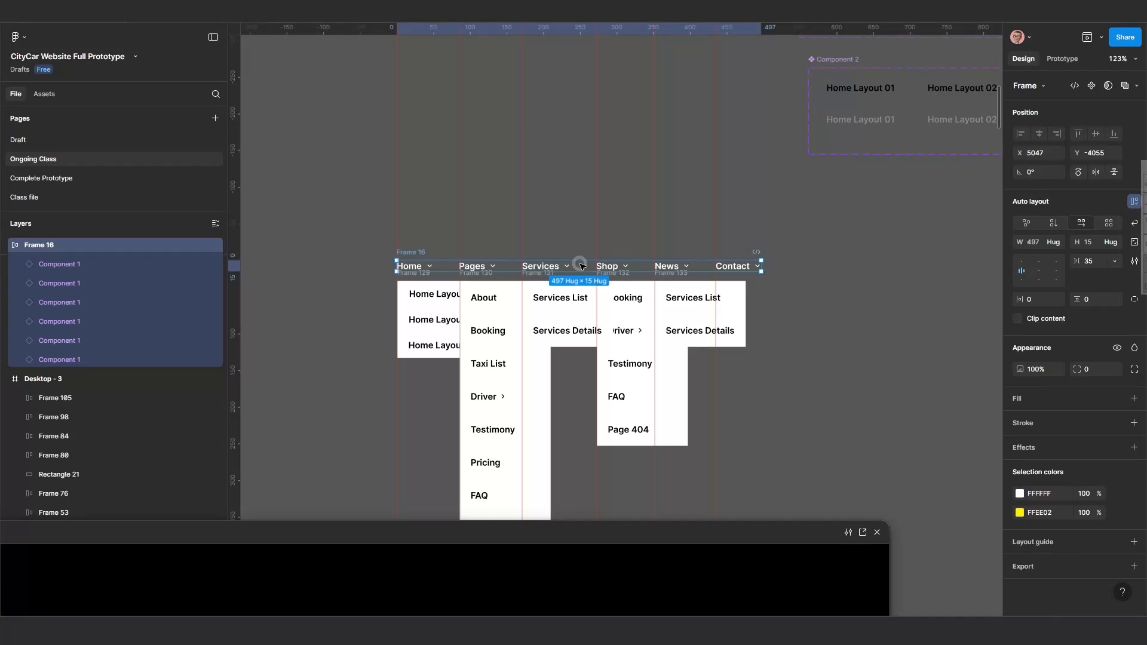
Duplicate the Frame 16 navigation bar upward and turn the copy into a component placed at X 5060, Y -4373.
{"action": "left_click_drag", "start_coordinate": [579, 267], "coordinate": [579, 220]}
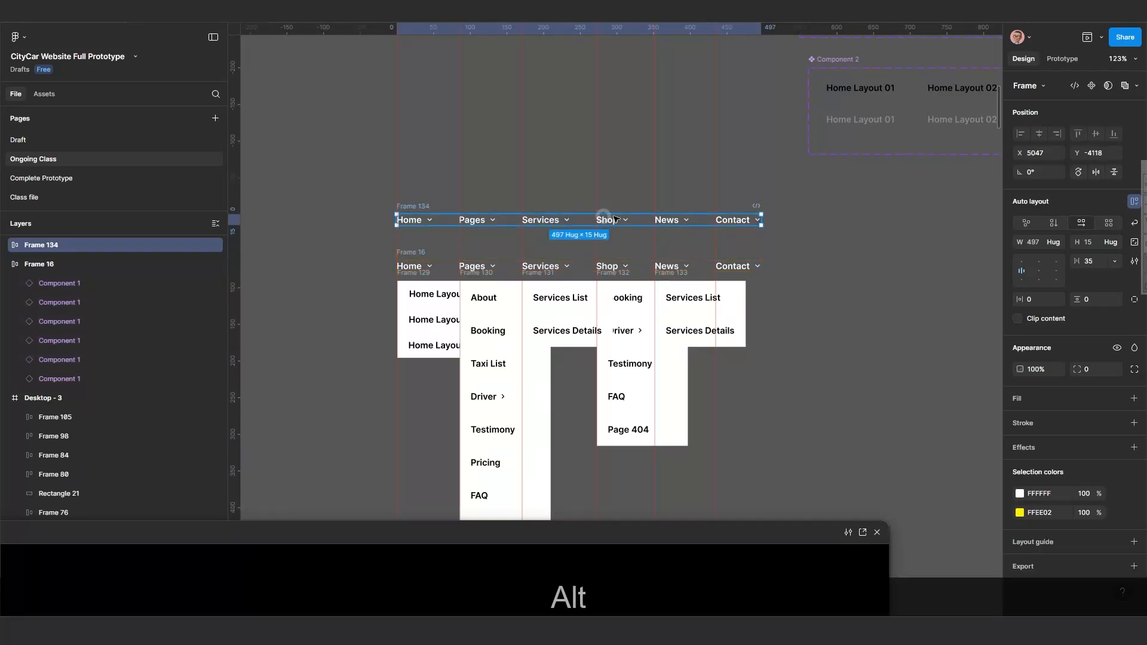
{"action": "left_click", "coordinate": [1092, 85]}
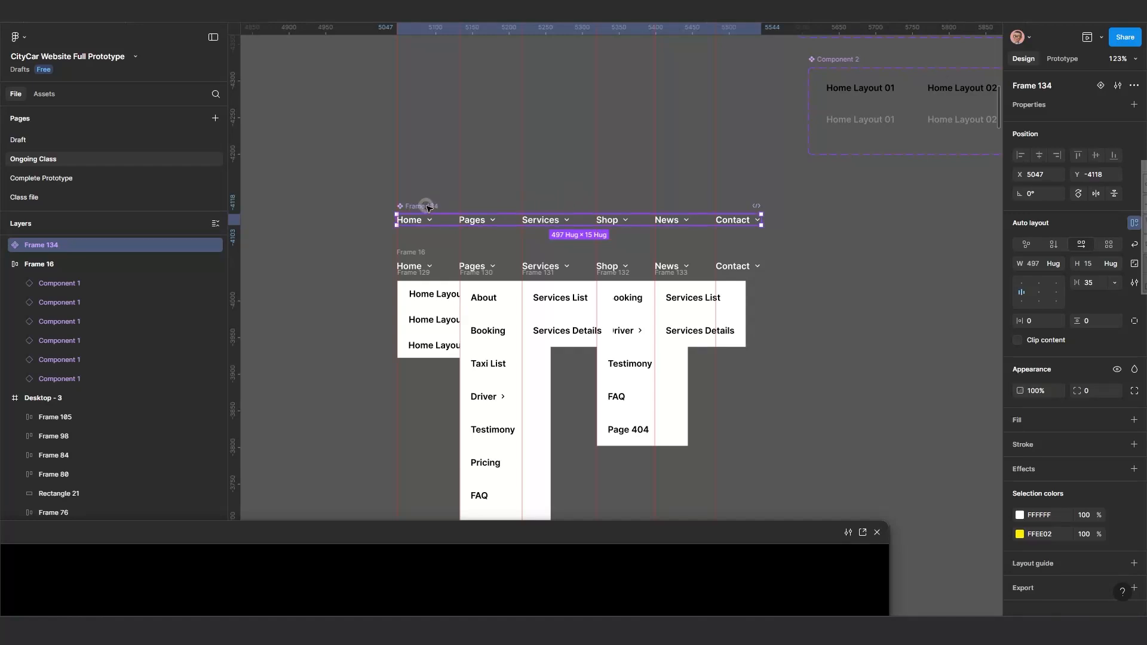
{"action": "left_click_drag", "start_coordinate": [428, 208], "coordinate": [454, 185]}
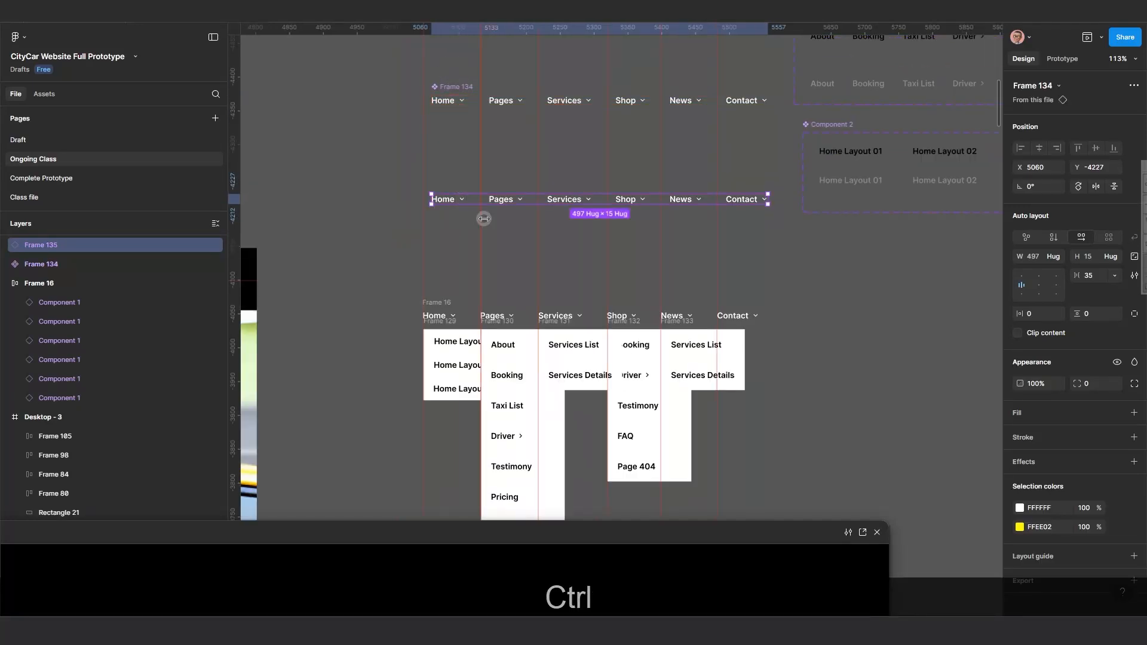
Replace the Frame 16 navigation bar above the dropdowns with a cut instance of the Frame 134 component.
{"action": "key", "text": "ctrl+x"}
{"action": "left_click", "coordinate": [440, 303]}
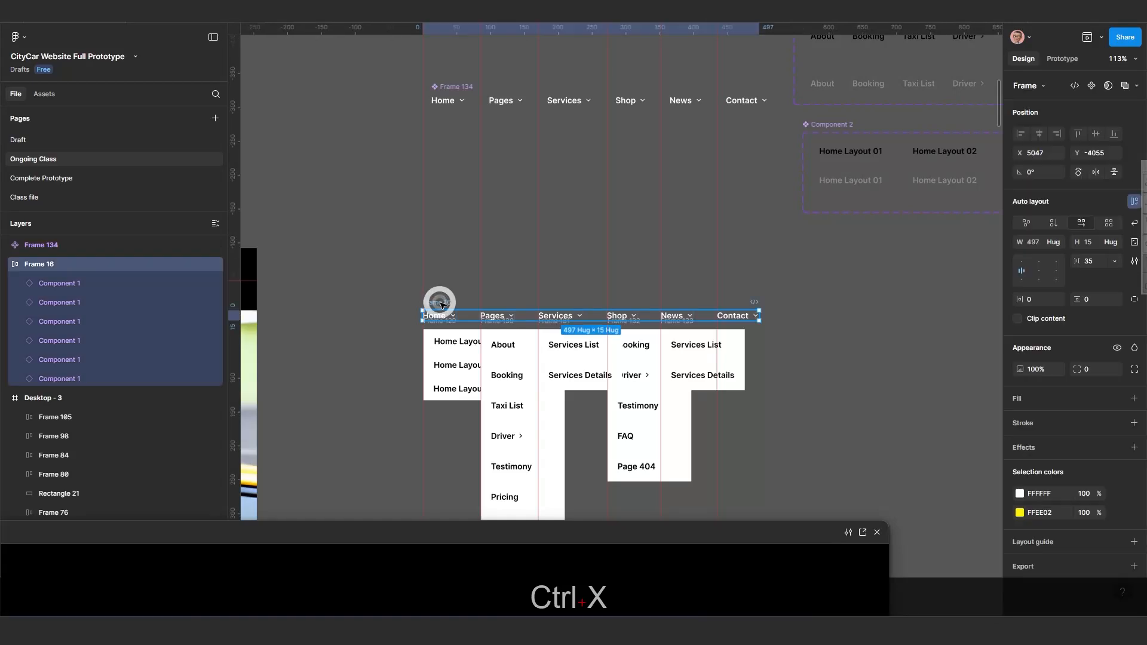
{"action": "key", "text": "ctrl+shift+r"}
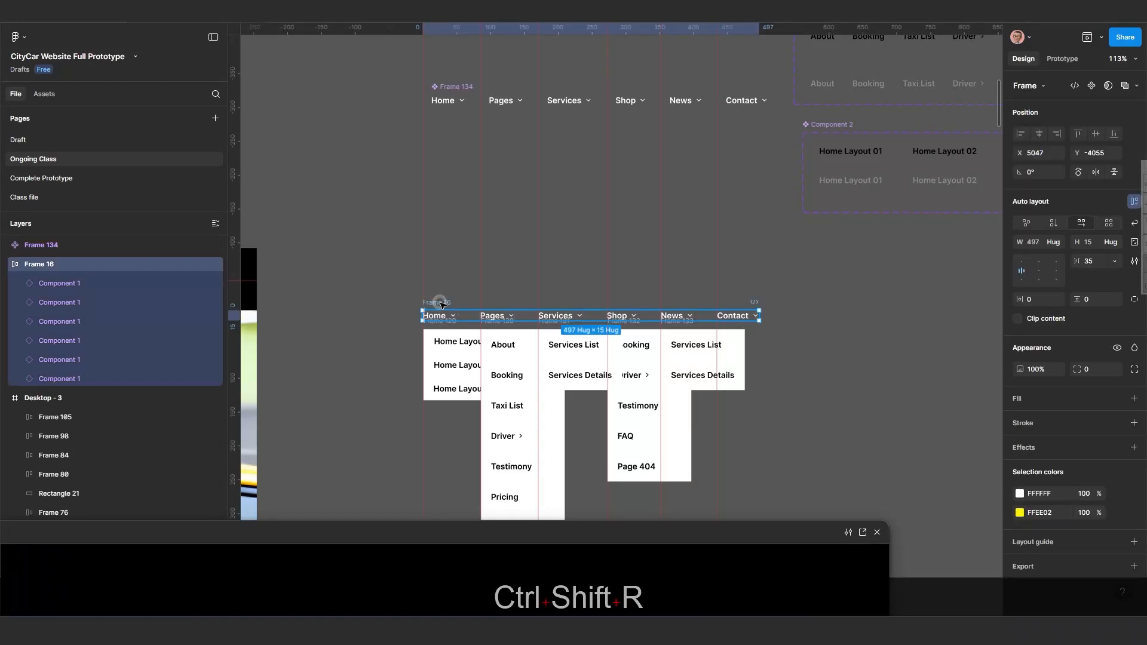
{"action": "left_click", "coordinate": [474, 303]}
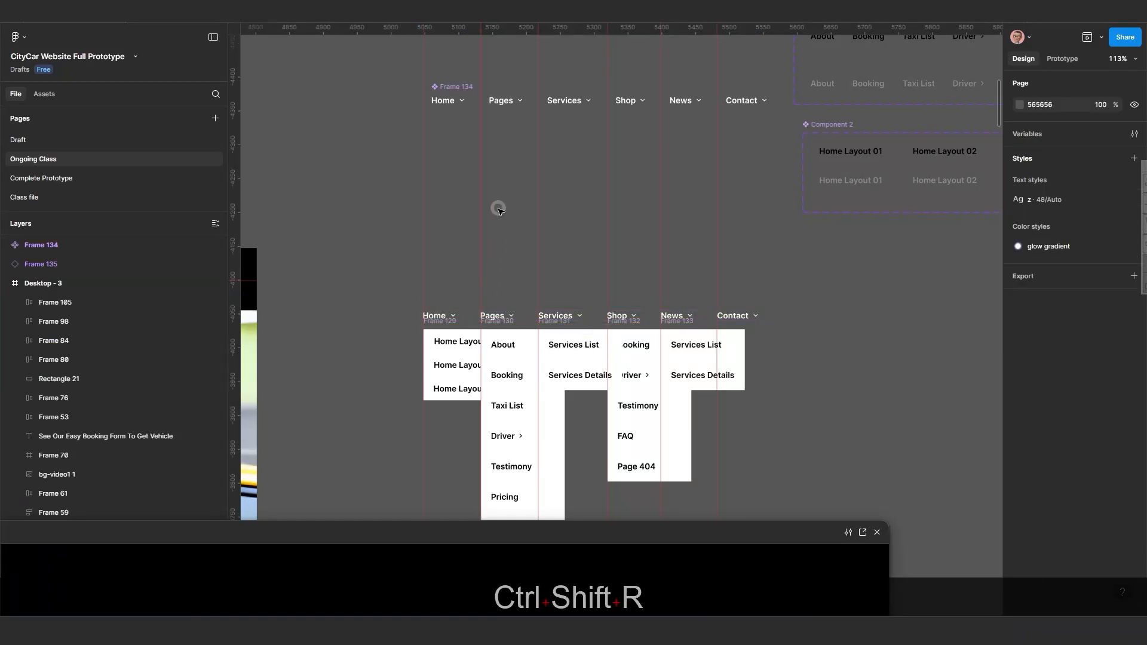
Nudge the Frame 134 navigation component to X 5063.
{"action": "scroll", "coordinate": [505, 239], "scroll_direction": "down", "scroll_amount": 3}
{"action": "scroll", "coordinate": [481, 227], "scroll_direction": "up", "scroll_amount": 6}
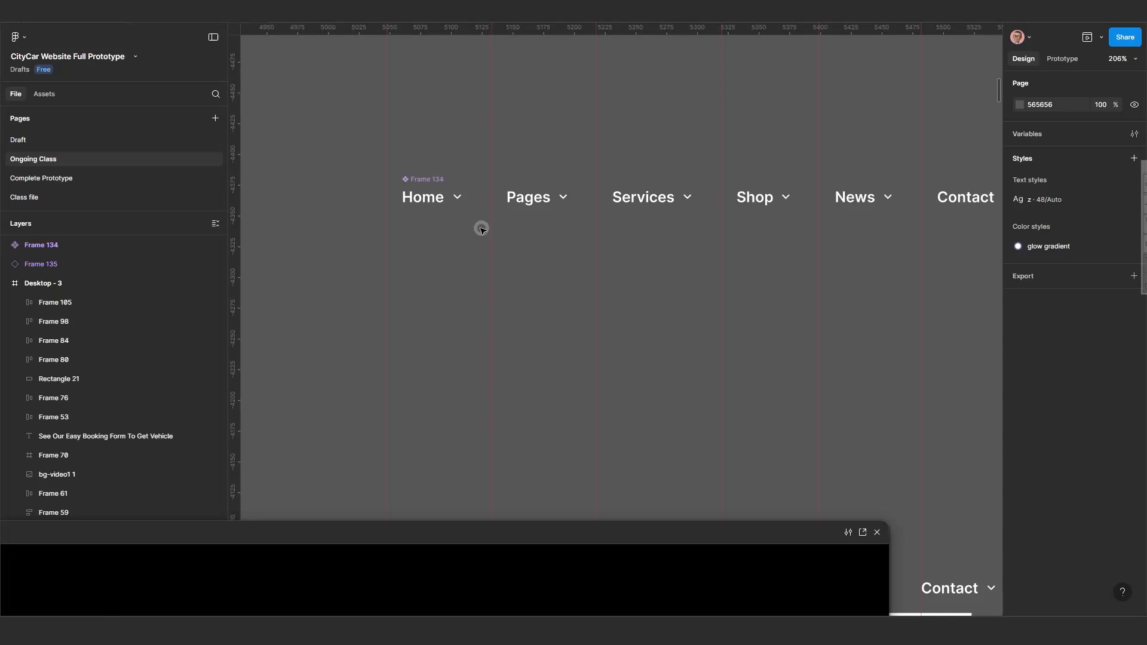
{"action": "left_click", "coordinate": [437, 174]}
{"action": "scroll", "coordinate": [475, 239], "scroll_direction": "down", "scroll_amount": 2}
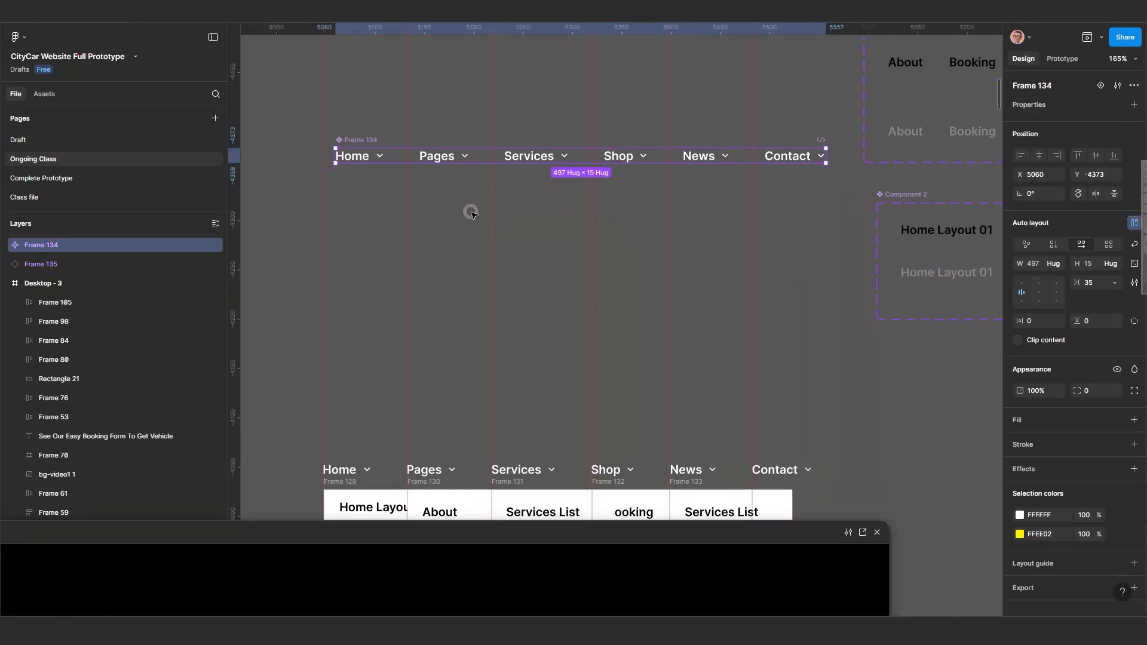
{"action": "scroll", "coordinate": [472, 215], "scroll_direction": "down", "scroll_amount": 1}
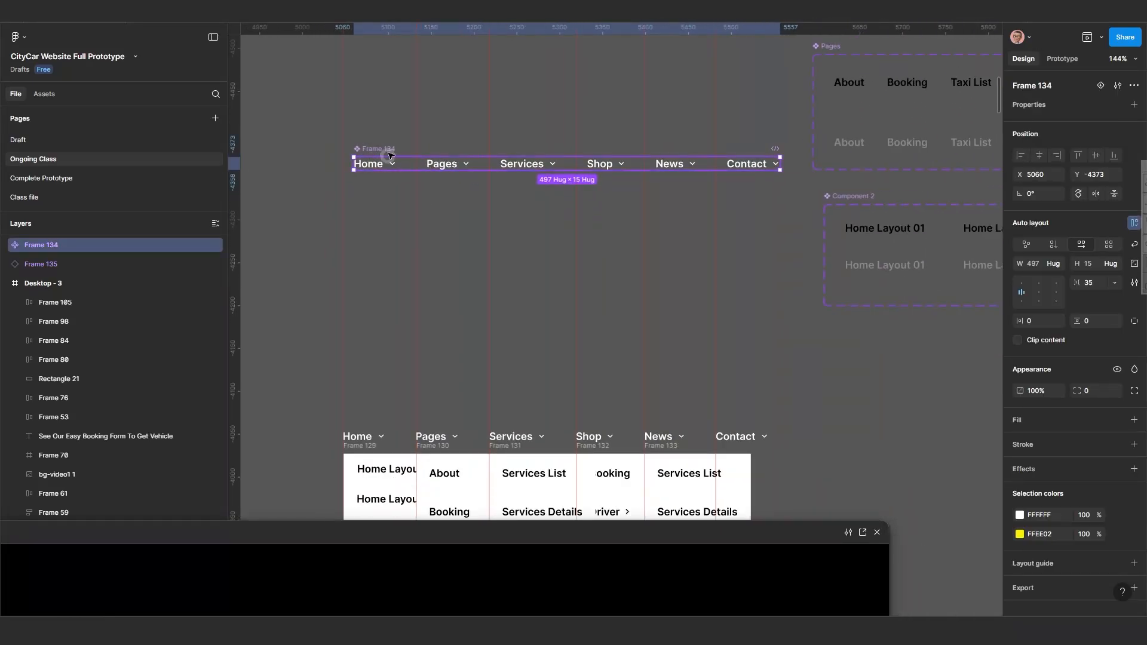
{"action": "left_click_drag", "start_coordinate": [389, 156], "coordinate": [391, 156]}
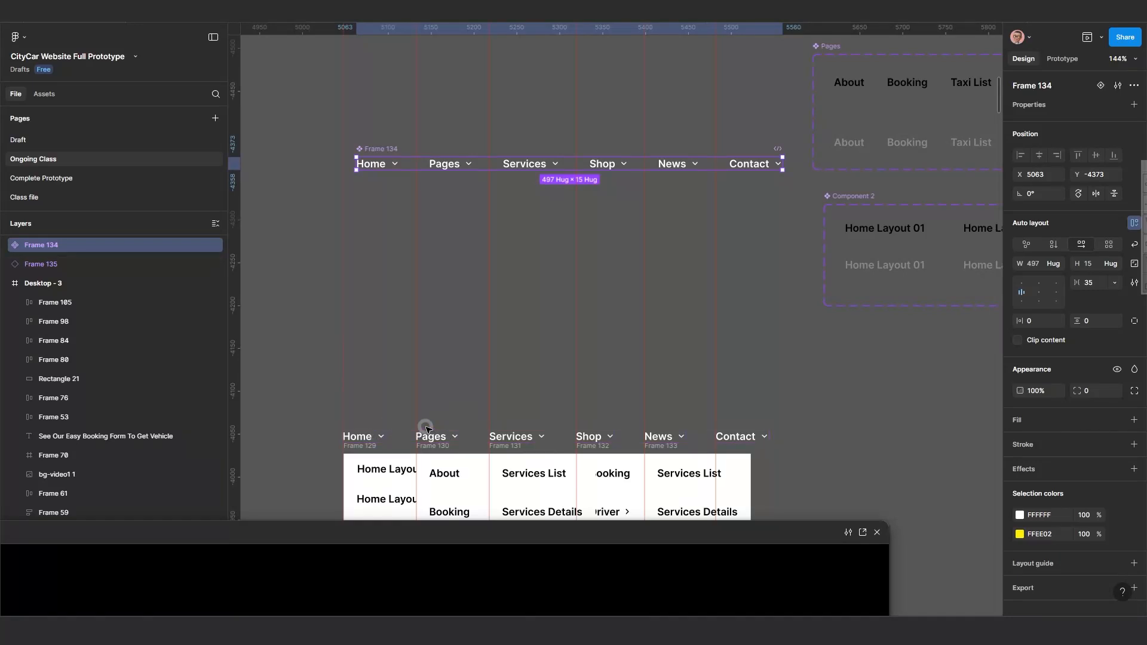
Combine the navigation bar instance and the five dropdown frames below it into a single component.
{"action": "scroll", "coordinate": [426, 428], "scroll_direction": "down", "scroll_amount": 5}
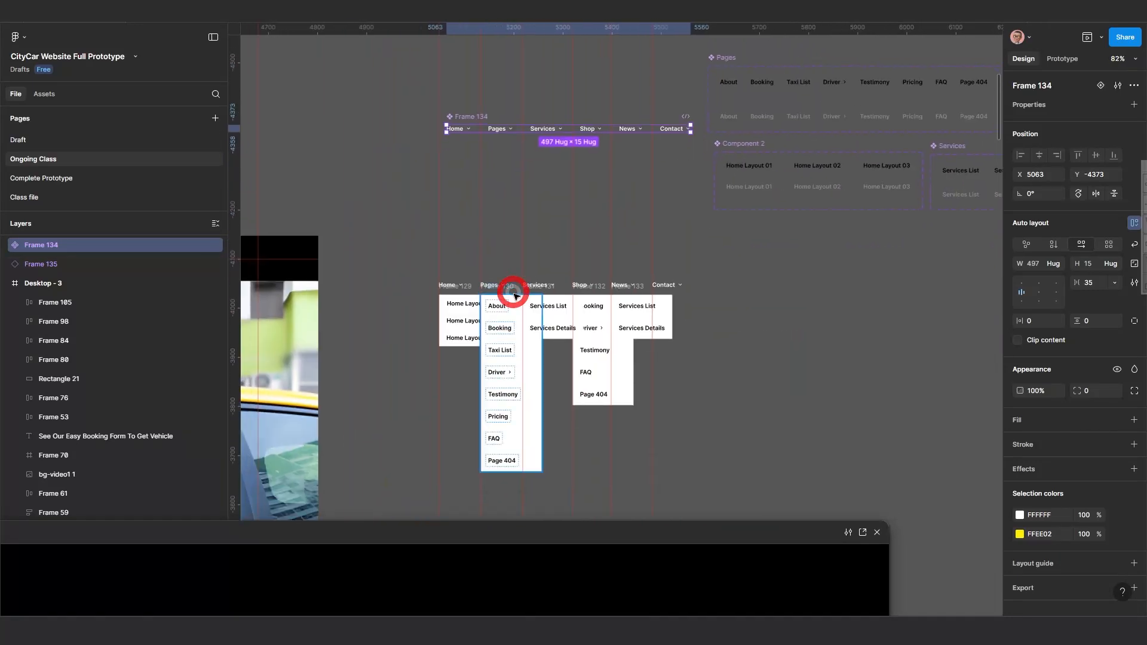
{"action": "left_click", "coordinate": [457, 282]}
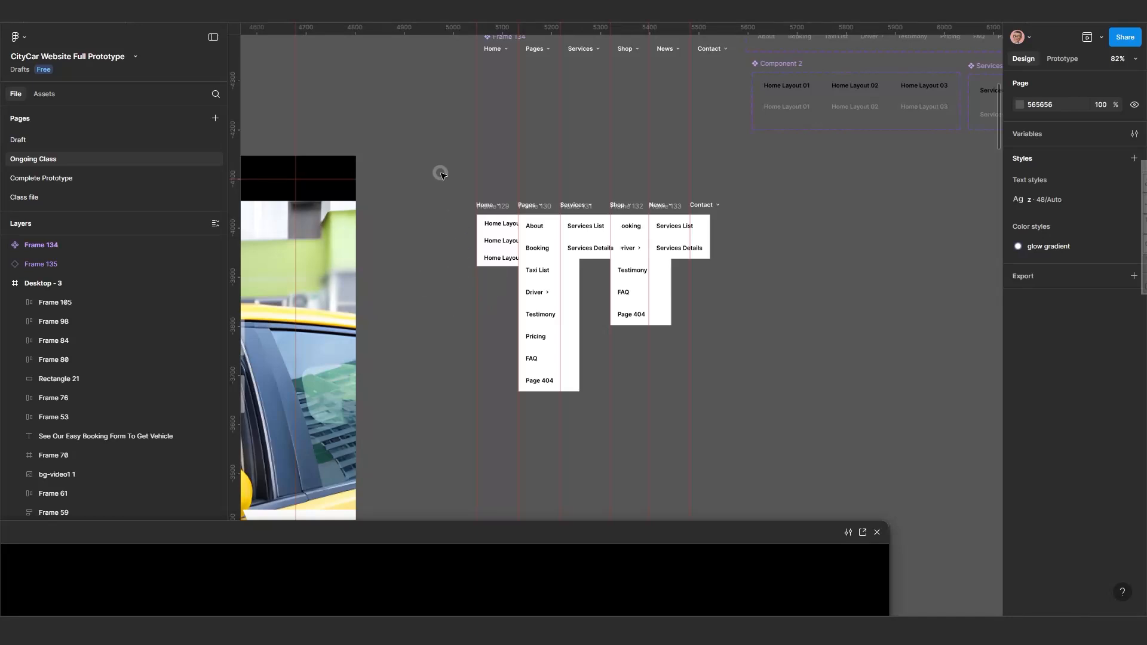
{"action": "left_click_drag", "start_coordinate": [441, 174], "coordinate": [794, 454]}
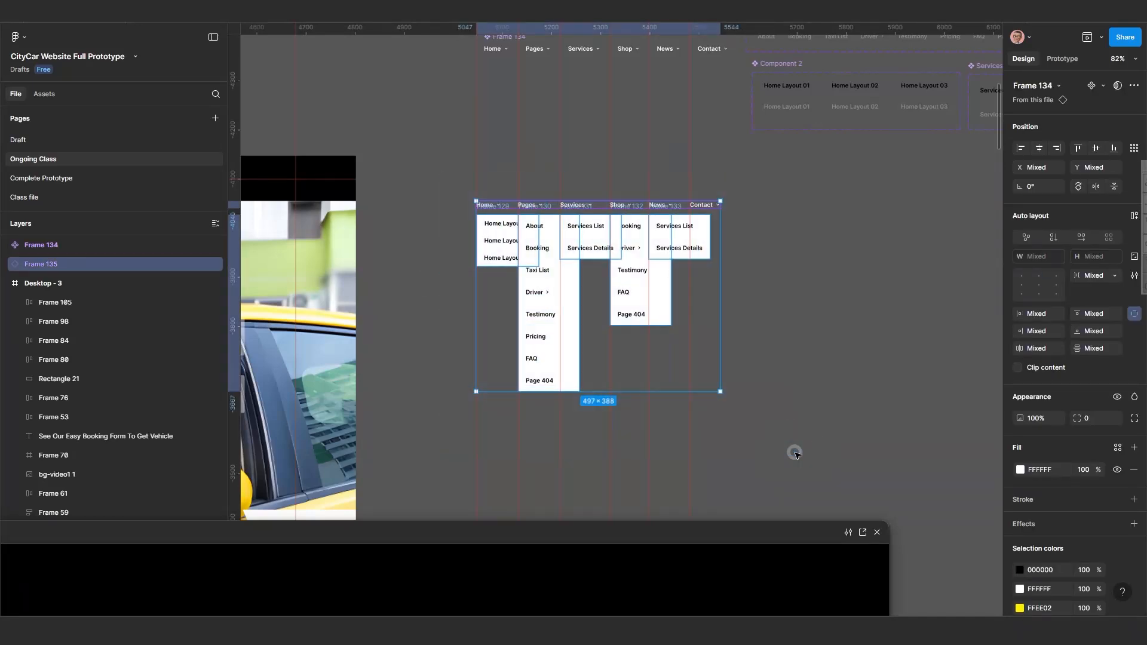
{"action": "left_click", "coordinate": [1092, 85]}
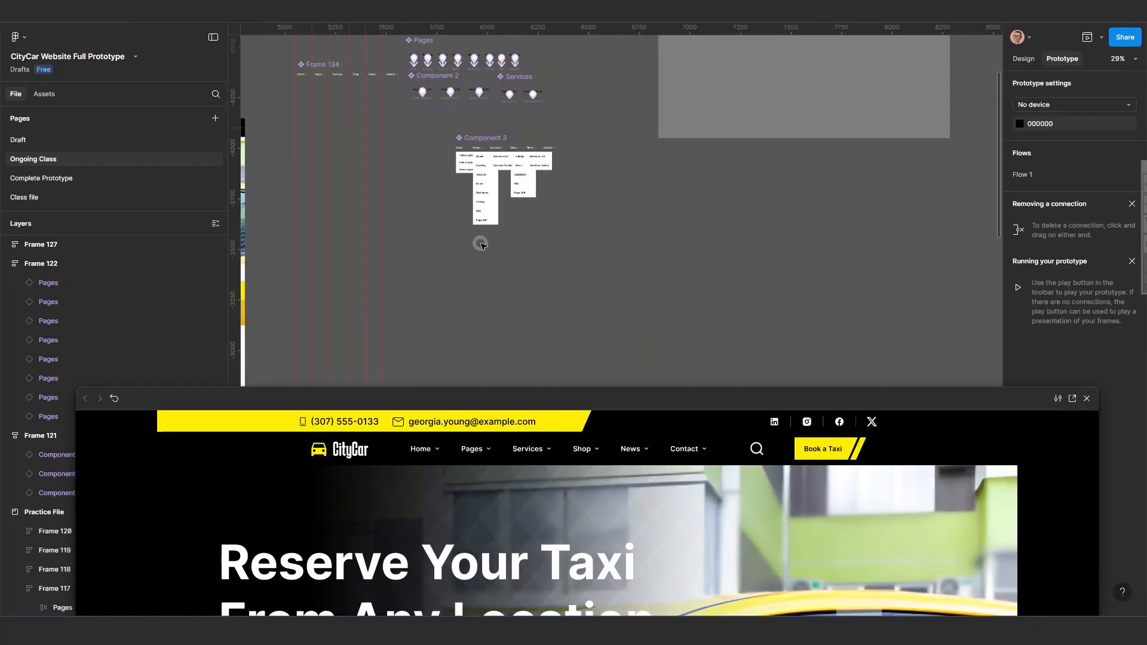
Move Component 3 to X 5859, Y -4042 on the open canvas.
{"action": "scroll", "coordinate": [478, 243], "scroll_direction": "up", "scroll_amount": 5}
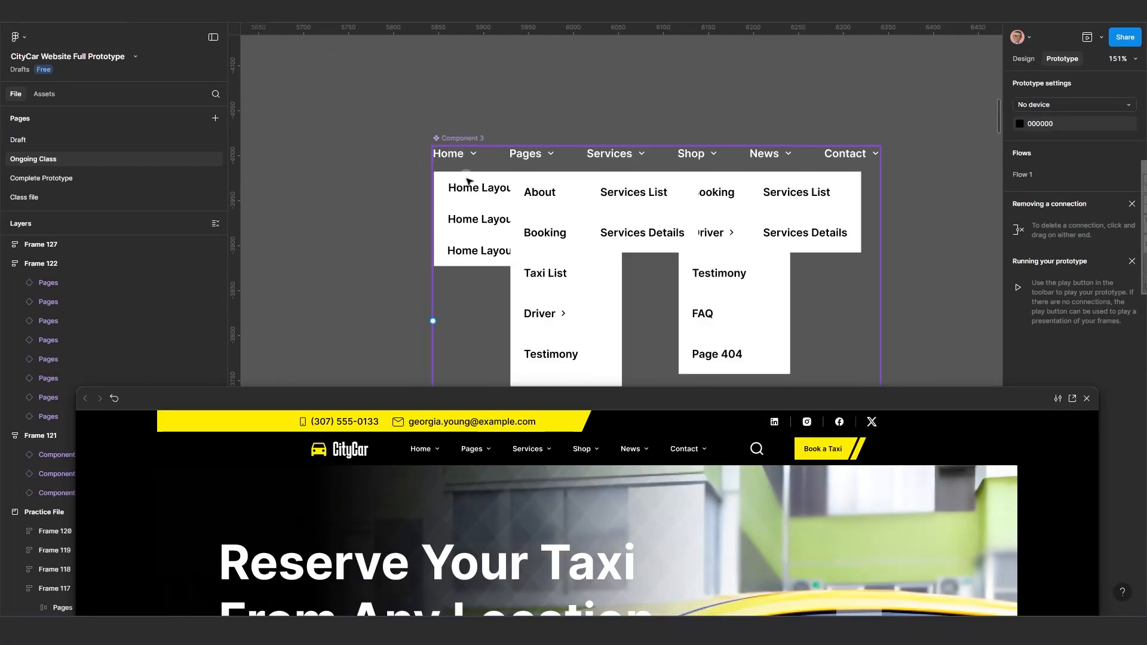
{"action": "scroll", "coordinate": [472, 222], "scroll_direction": "up", "scroll_amount": 3}
{"action": "left_click", "coordinate": [455, 200]}
{"action": "scroll", "coordinate": [454, 215], "scroll_direction": "down", "scroll_amount": 5}
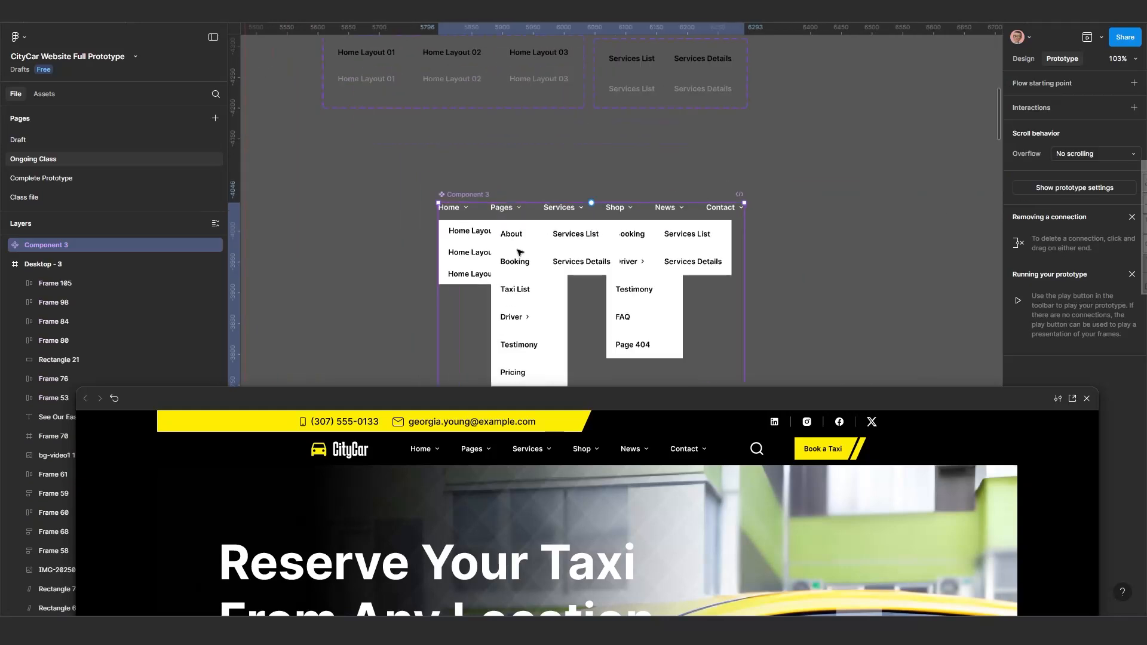
{"action": "scroll", "coordinate": [495, 245], "scroll_direction": "down", "scroll_amount": 3}
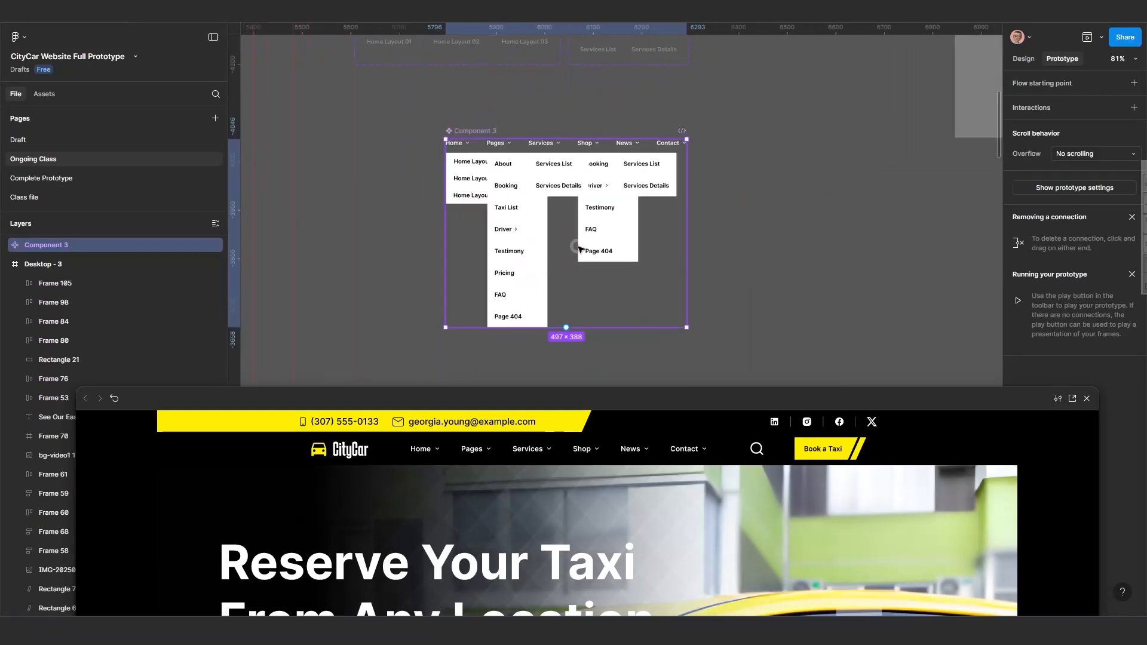
{"action": "left_click_drag", "start_coordinate": [500, 134], "coordinate": [531, 136]}
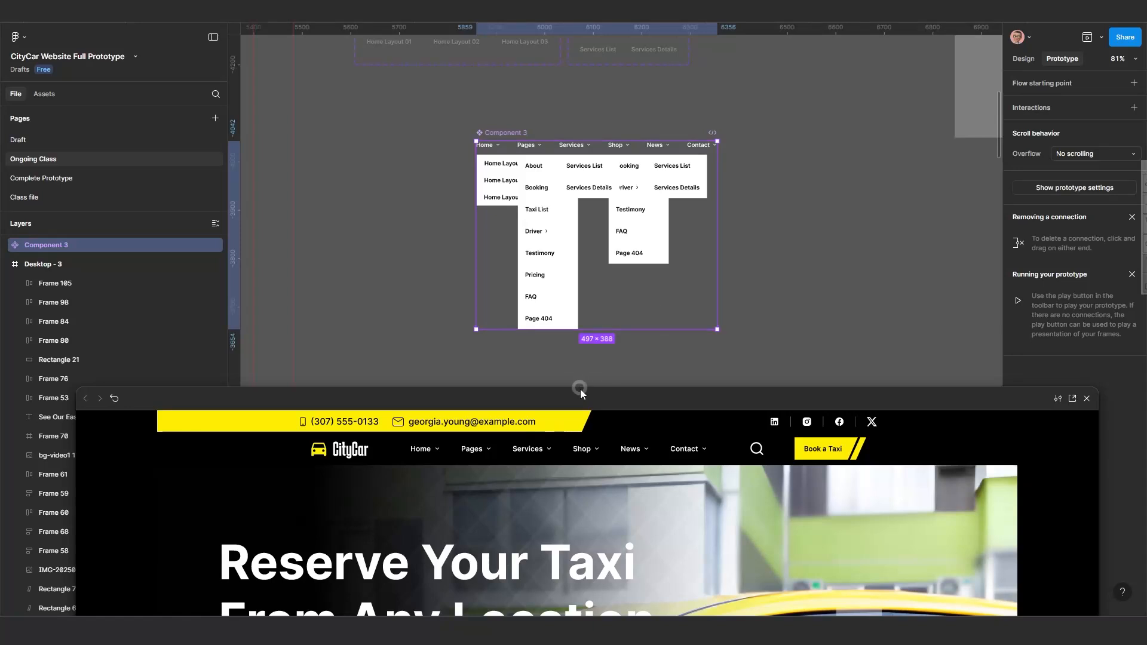
Move the prototype preview out of the way and add six variants to Component 3, up to Variant7.
{"action": "left_click_drag", "start_coordinate": [584, 399], "coordinate": [560, 512]}
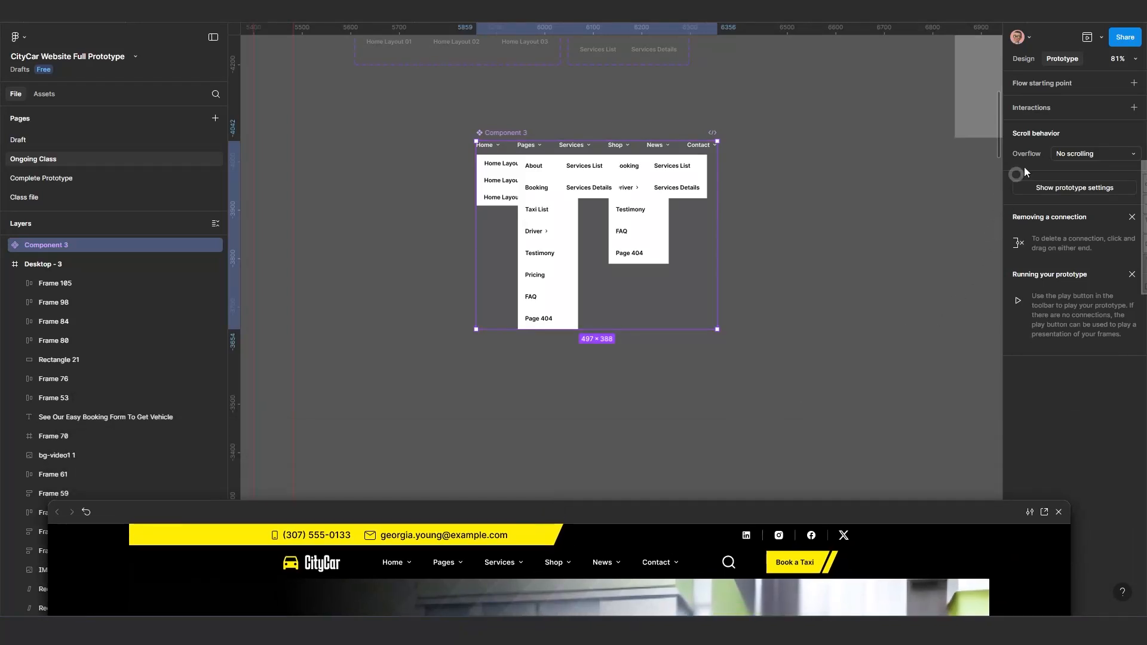
{"action": "left_click", "coordinate": [1024, 59]}
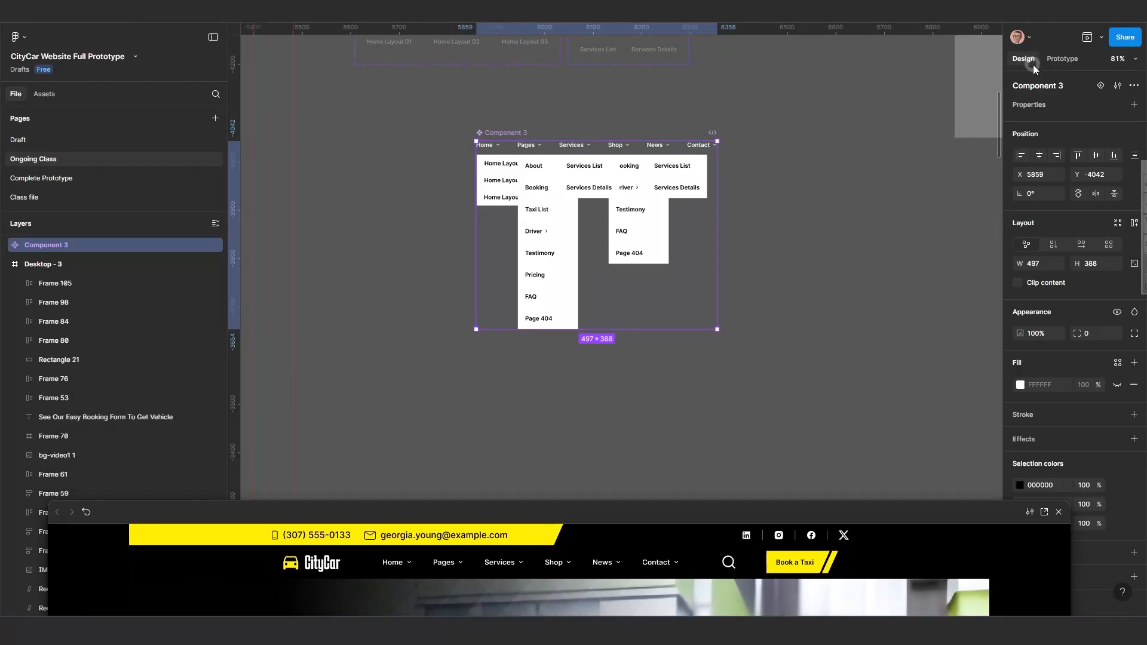
{"action": "left_click", "coordinate": [1099, 81]}
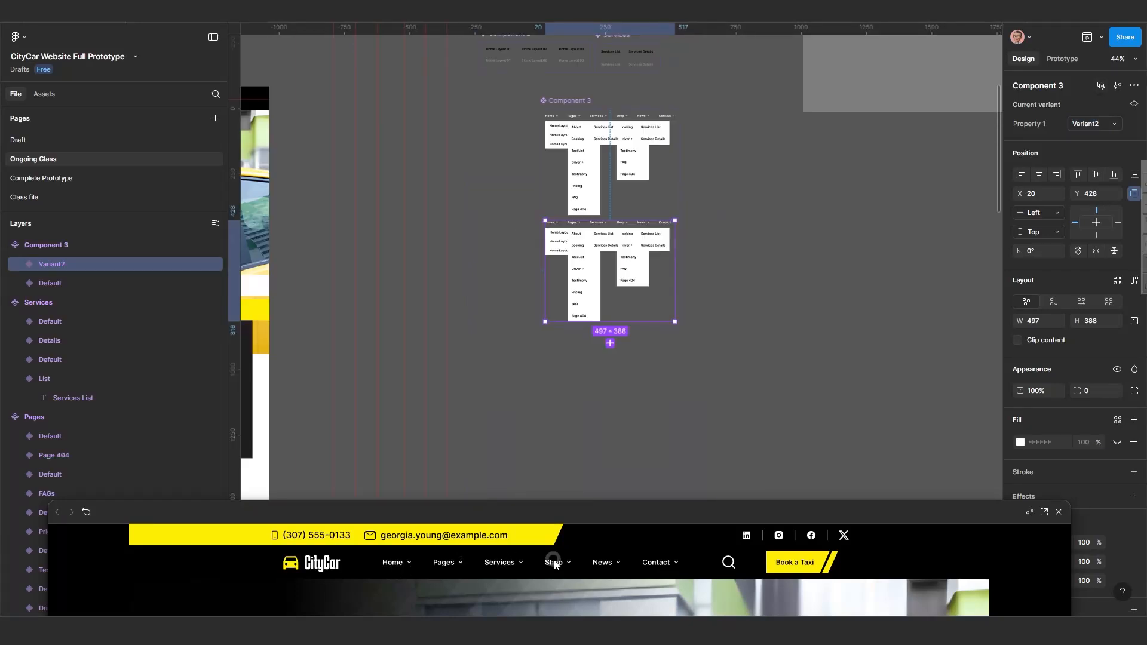
{"action": "left_click", "coordinate": [609, 343]}
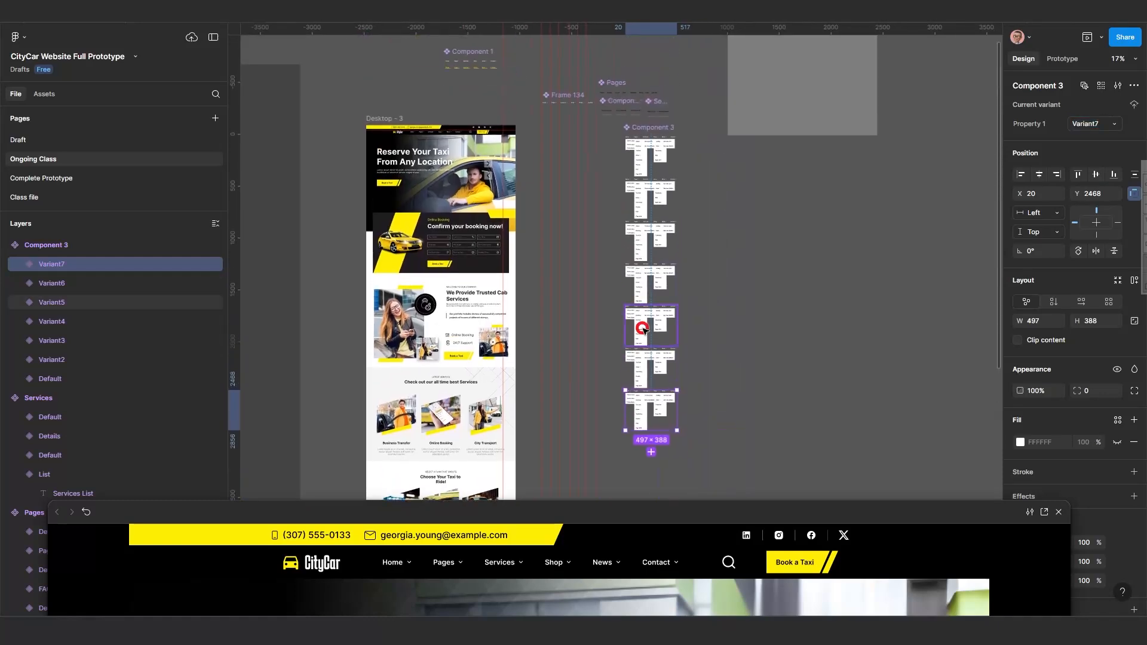
Try to move the five dropdown frames in the Default variant down to Y 98.
{"action": "scroll", "coordinate": [588, 311], "scroll_direction": "up", "scroll_amount": 5}
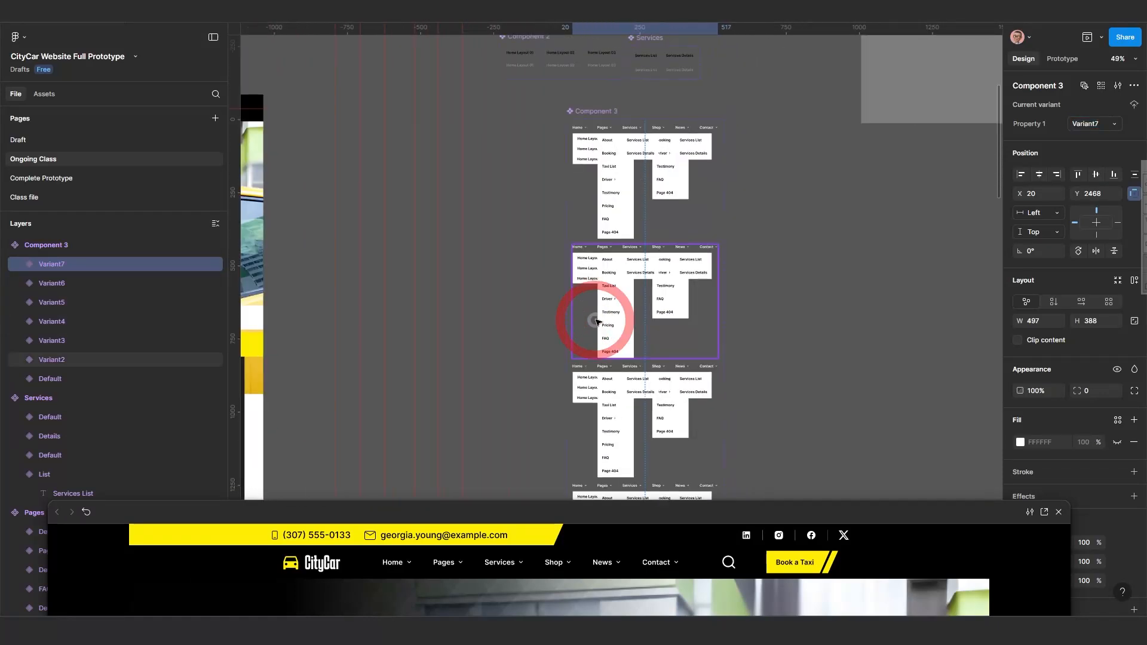
{"action": "scroll", "coordinate": [585, 285], "scroll_direction": "up", "scroll_amount": 4}
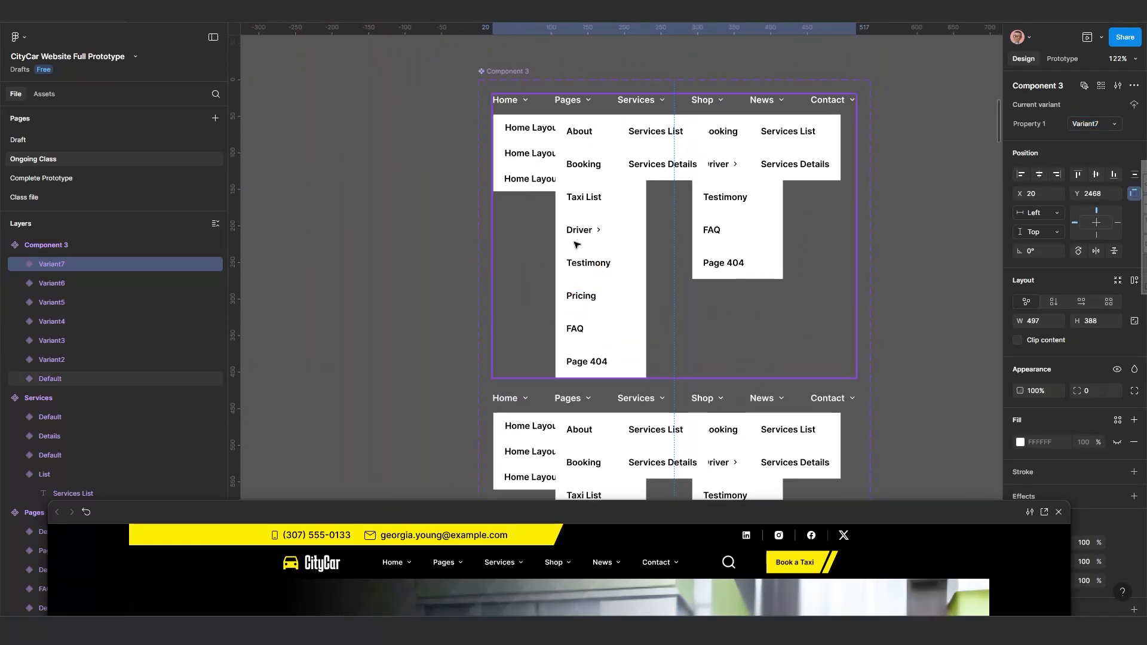
{"action": "left_click", "coordinate": [585, 224]}
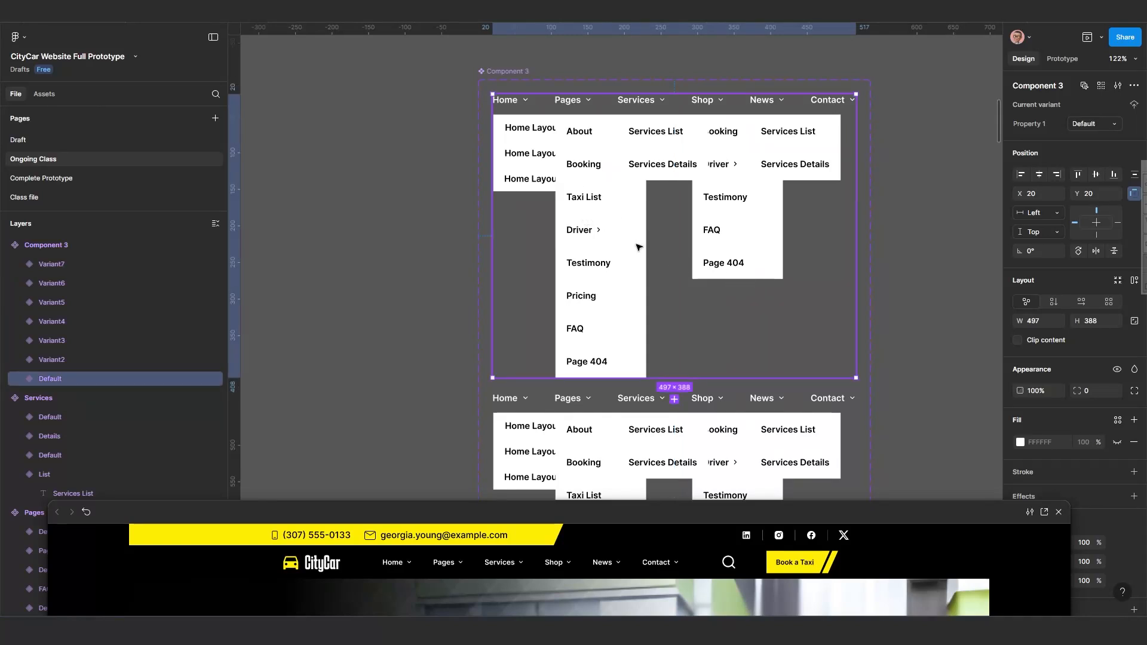
{"action": "double_click", "coordinate": [737, 239]}
{"action": "left_click", "coordinate": [830, 144]}
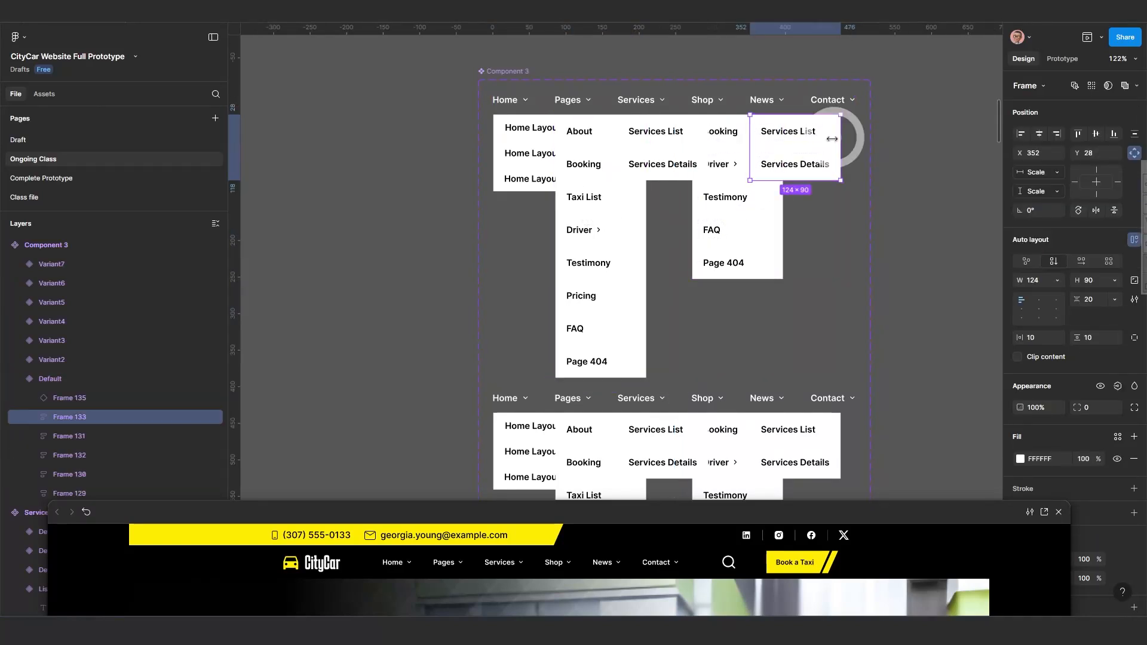
{"action": "left_click", "coordinate": [751, 194], "text": "shift"}
{"action": "left_click", "coordinate": [665, 154], "text": "shift"}
{"action": "left_click", "coordinate": [599, 161], "text": "shift"}
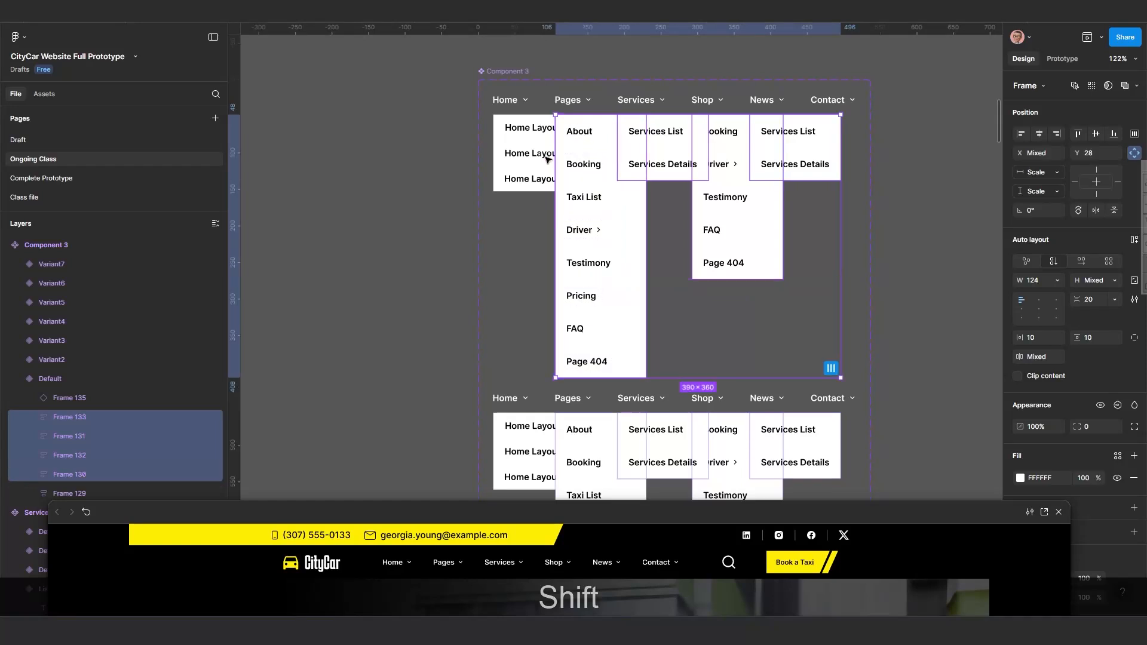
{"action": "left_click", "coordinate": [537, 157], "text": "shift"}
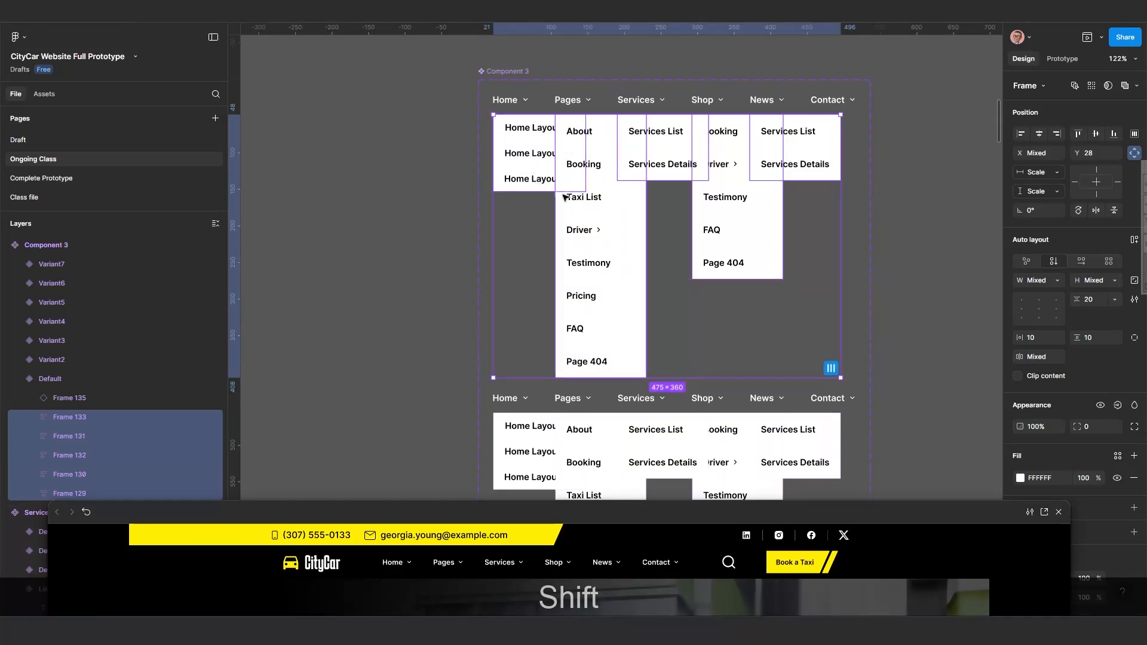
{"action": "key", "text": "shift+Down"}
{"action": "key", "text": "shift+Down"}
{"action": "key", "text": "shift+Down"}
{"action": "key", "text": "shift+Down"}
{"action": "key", "text": "shift+Down"}
{"action": "key", "text": "shift+Down"}
{"action": "key", "text": "shift+Down"}
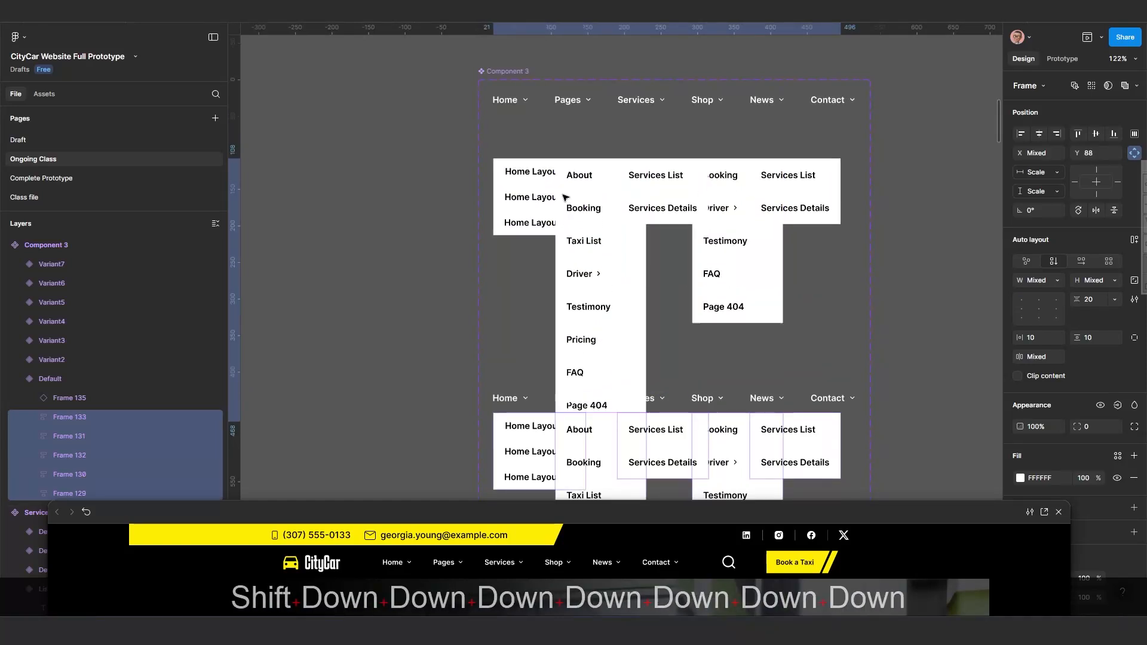
{"action": "key", "text": "shift+Down"}
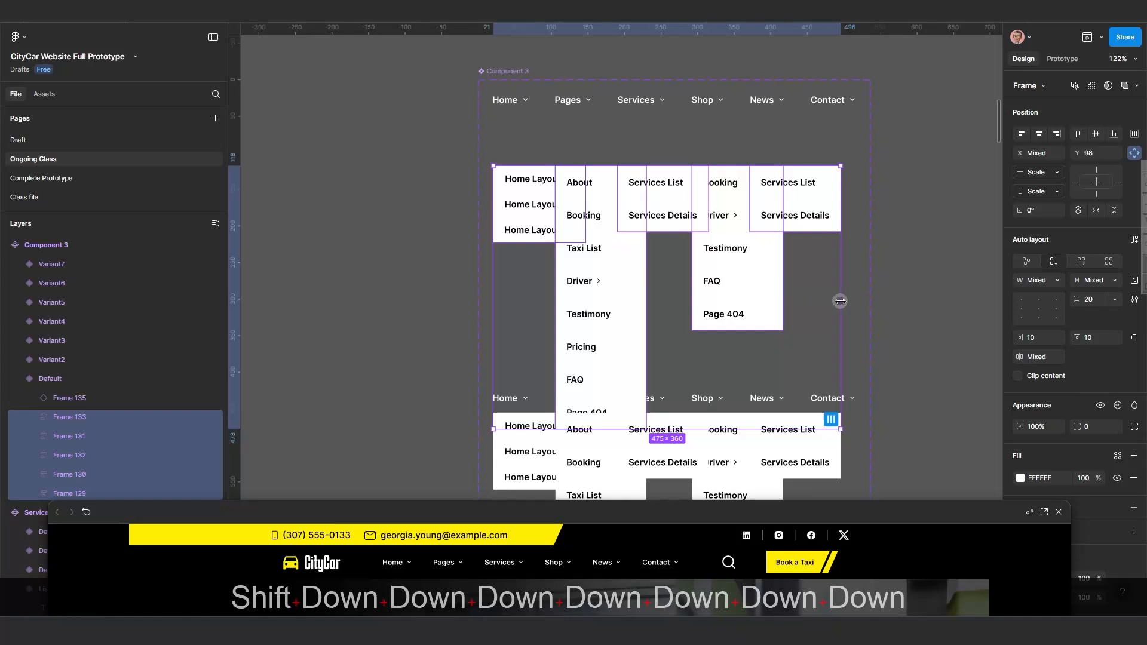
Undo the downward move of the Default variant's dropdown frames.
{"action": "scroll", "coordinate": [812, 295], "scroll_direction": "down", "scroll_amount": 5, "text": "ctrl"}
{"action": "key", "text": "ctrl+z"}
{"action": "key", "text": "ctrl+z"}
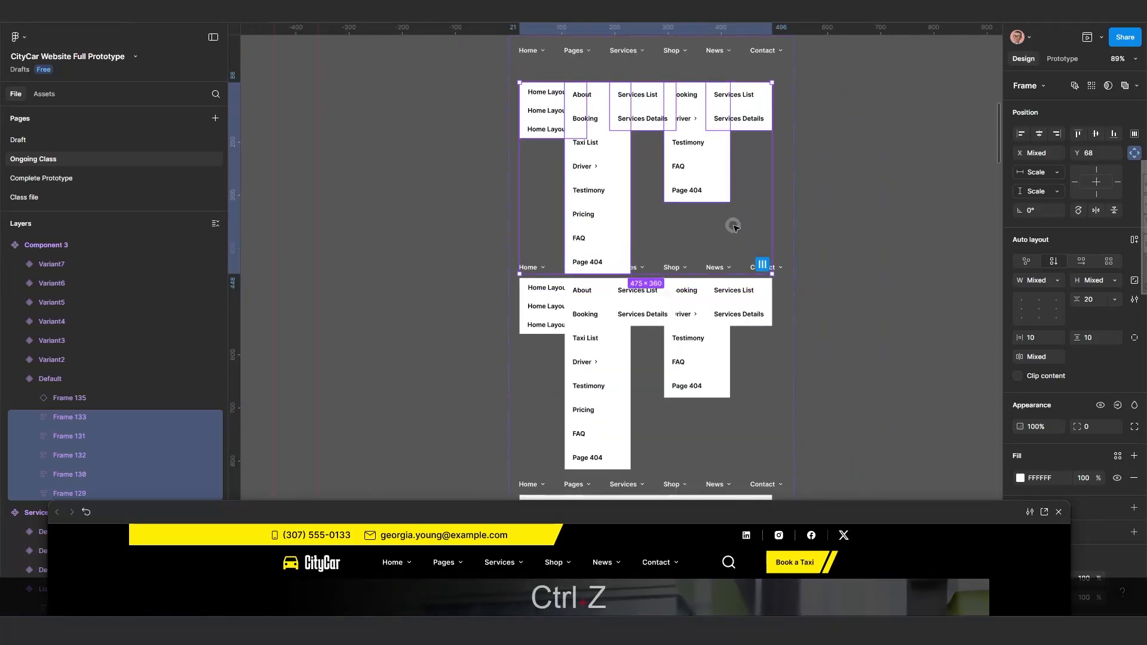
{"action": "key", "text": "ctrl+z"}
{"action": "key", "text": "ctrl+z"}
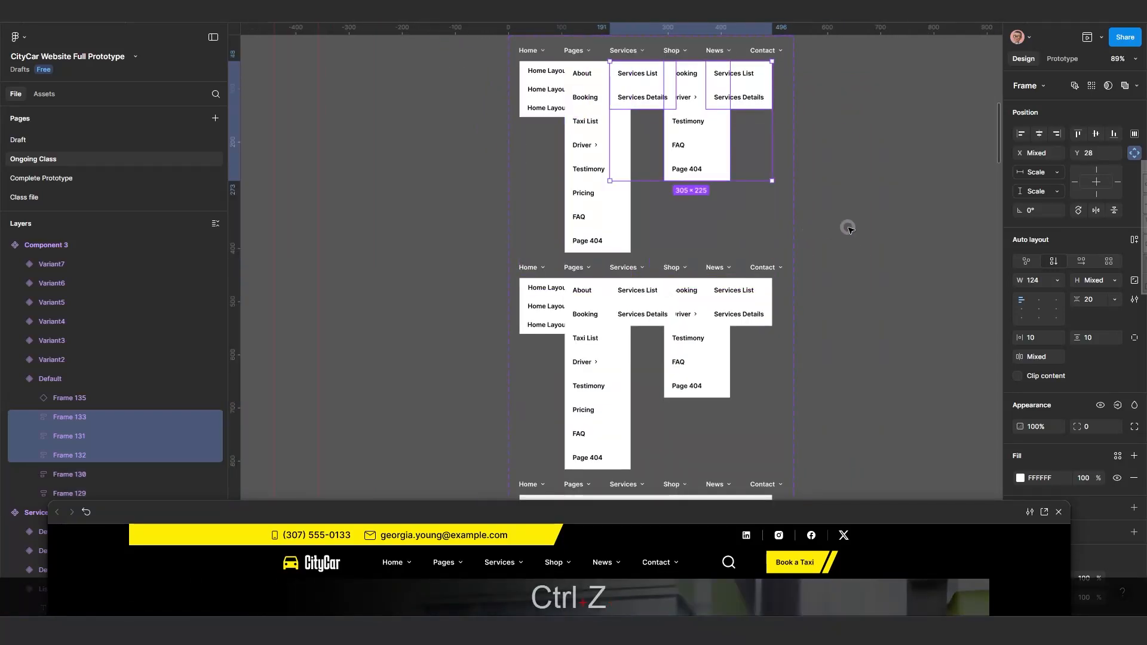
Turn on Clip content for all seven variants of Component 3, from Default to Variant7.
{"action": "left_click", "coordinate": [711, 184]}
{"action": "scroll", "coordinate": [710, 192], "scroll_direction": "down", "scroll_amount": 2, "text": "ctrl"}
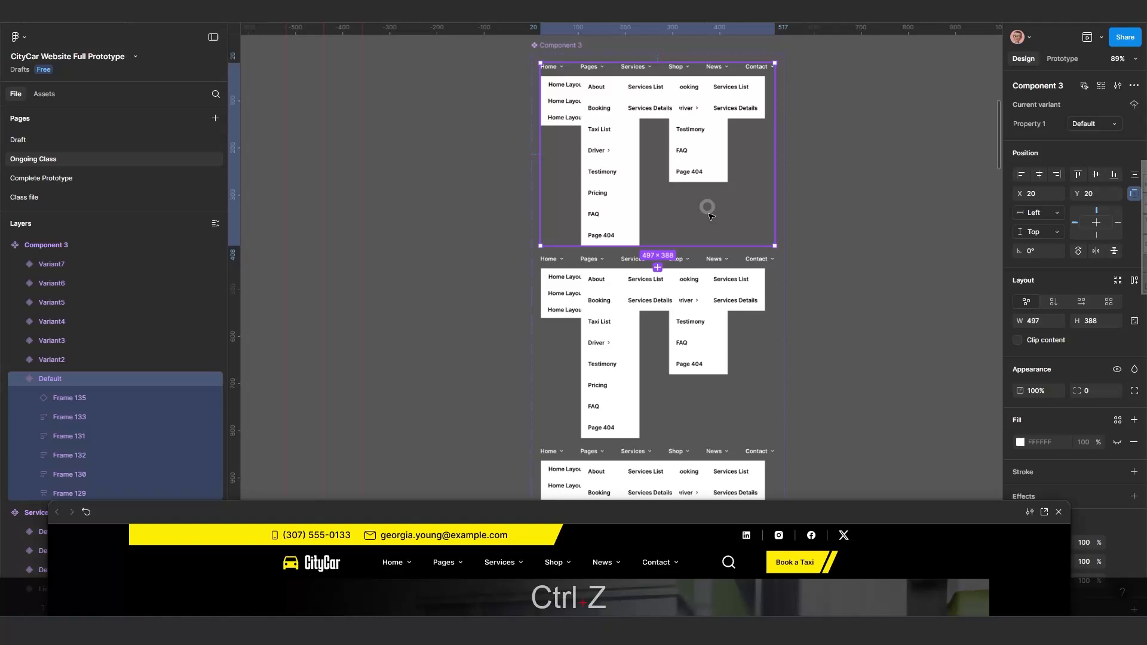
{"action": "left_click", "coordinate": [665, 345], "text": "shift"}
{"action": "scroll", "coordinate": [675, 370], "scroll_direction": "down", "scroll_amount": 5}
{"action": "left_click", "coordinate": [677, 353], "text": "shift"}
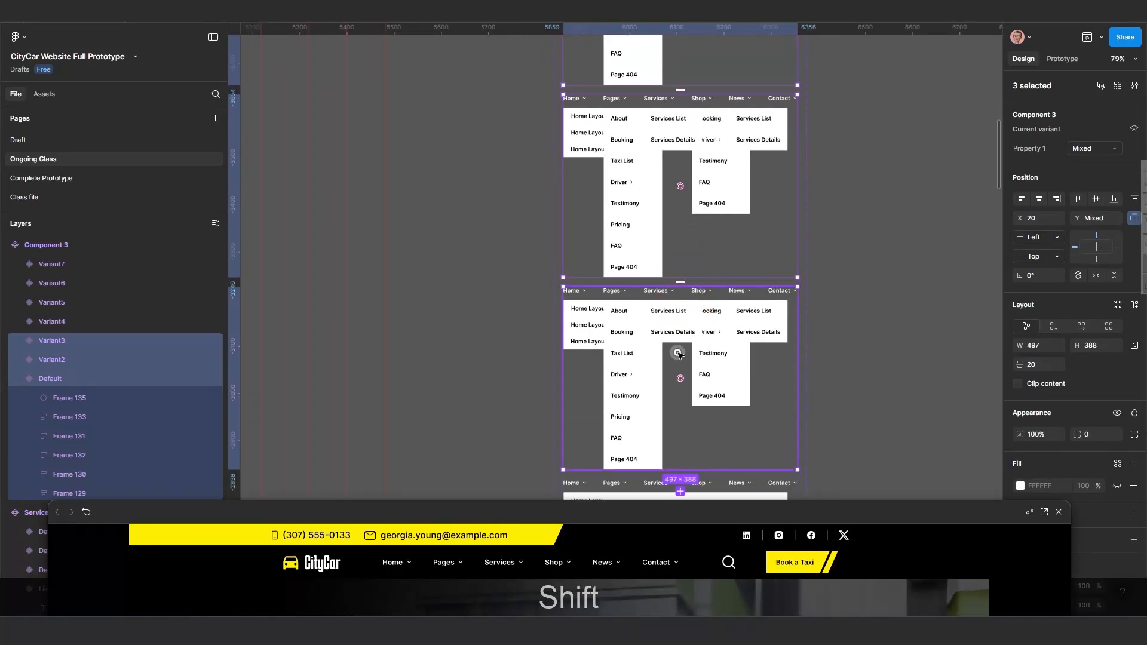
{"action": "scroll", "coordinate": [691, 399], "scroll_direction": "down", "scroll_amount": 5}
{"action": "left_click", "coordinate": [681, 410], "text": "shift"}
{"action": "scroll", "coordinate": [675, 389], "scroll_direction": "down", "scroll_amount": 4, "text": "ctrl"}
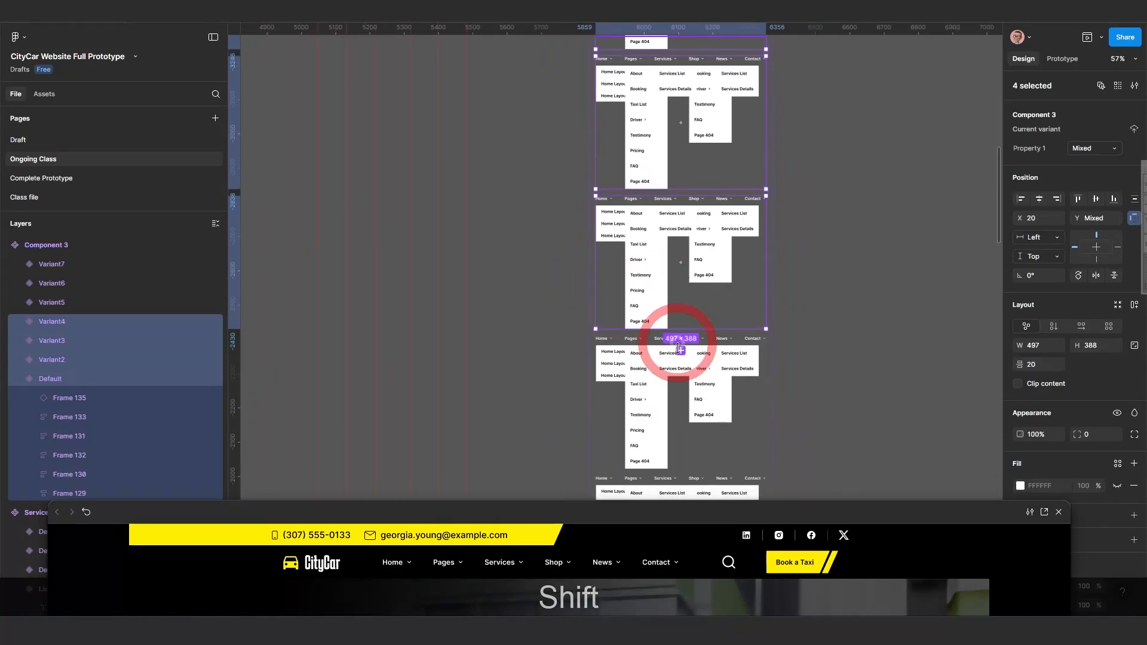
{"action": "scroll", "coordinate": [664, 370], "scroll_direction": "down", "scroll_amount": 3}
{"action": "left_click", "coordinate": [668, 298], "text": "shift"}
{"action": "left_click", "coordinate": [672, 364], "text": "shift"}
{"action": "left_click", "coordinate": [677, 430], "text": "shift"}
{"action": "scroll", "coordinate": [683, 388], "scroll_direction": "down", "scroll_amount": 4, "text": "ctrl"}
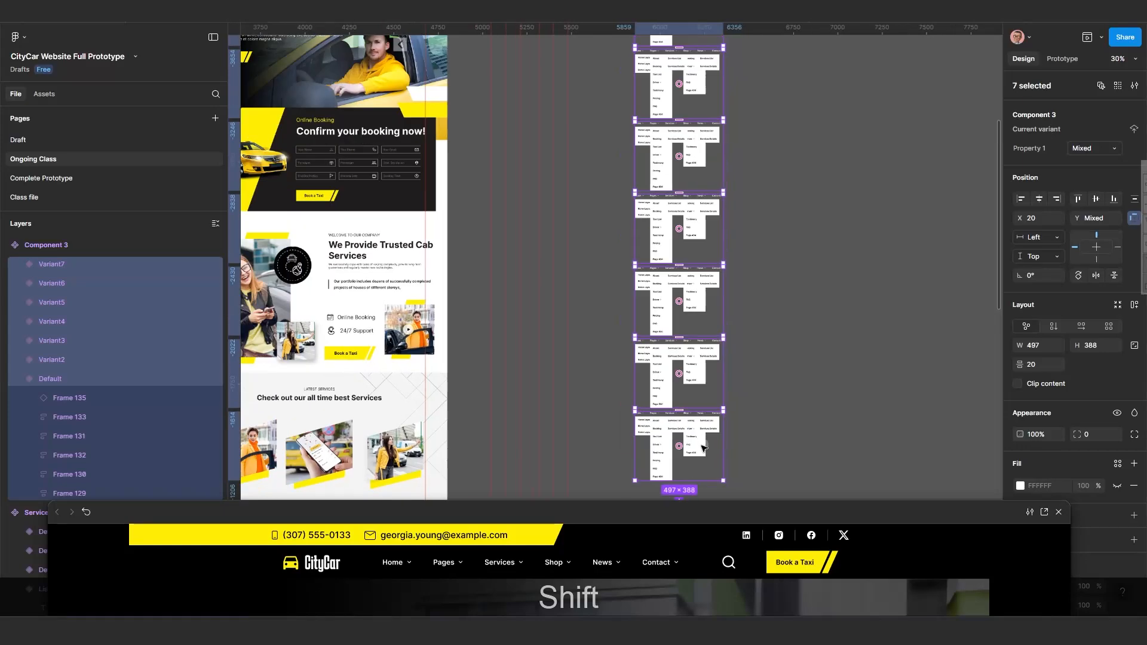
{"action": "scroll", "coordinate": [683, 387], "scroll_direction": "down", "scroll_amount": 2}
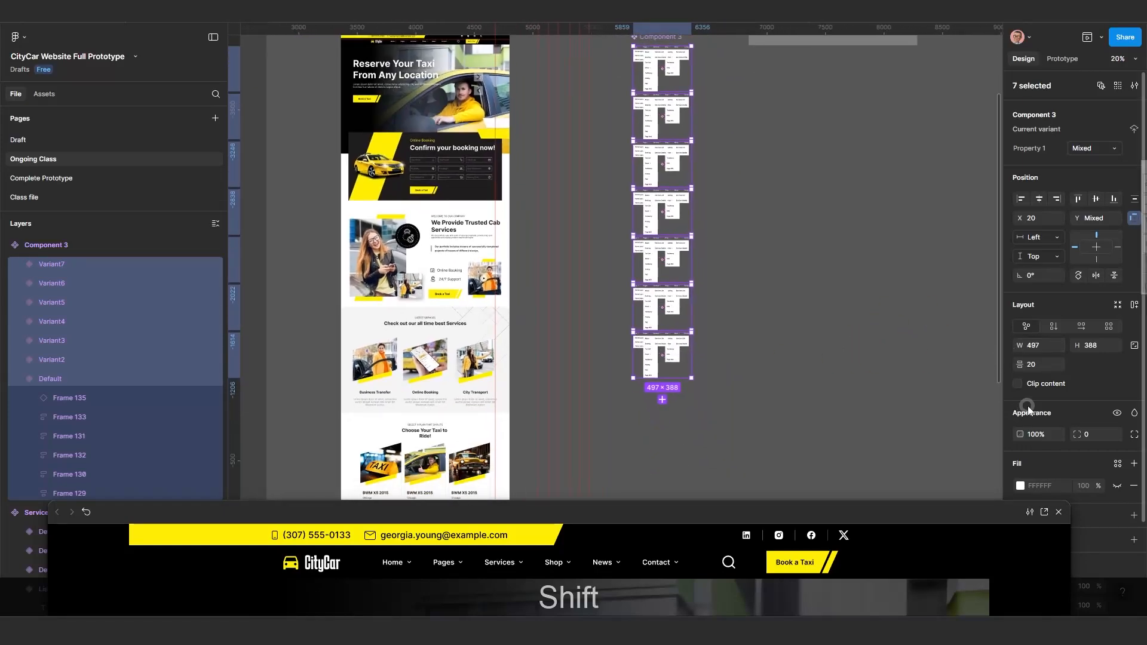
{"action": "scroll", "coordinate": [724, 238], "scroll_direction": "up", "scroll_amount": 5, "text": "ctrl"}
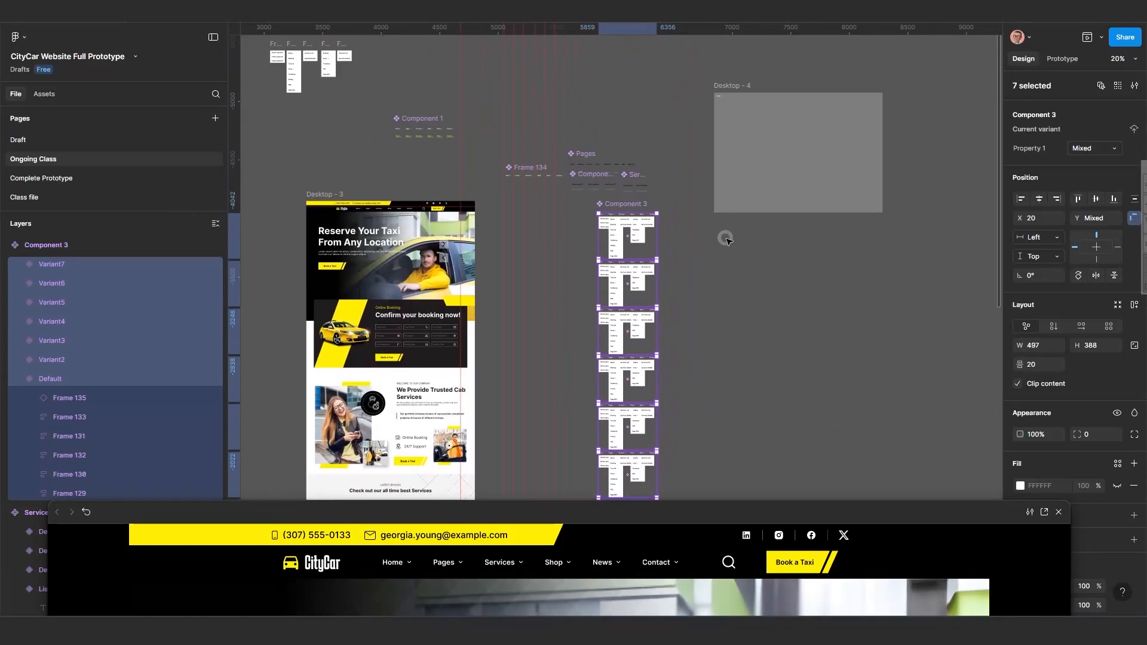
{"action": "scroll", "coordinate": [745, 287], "scroll_direction": "up", "scroll_amount": 3, "text": "ctrl"}
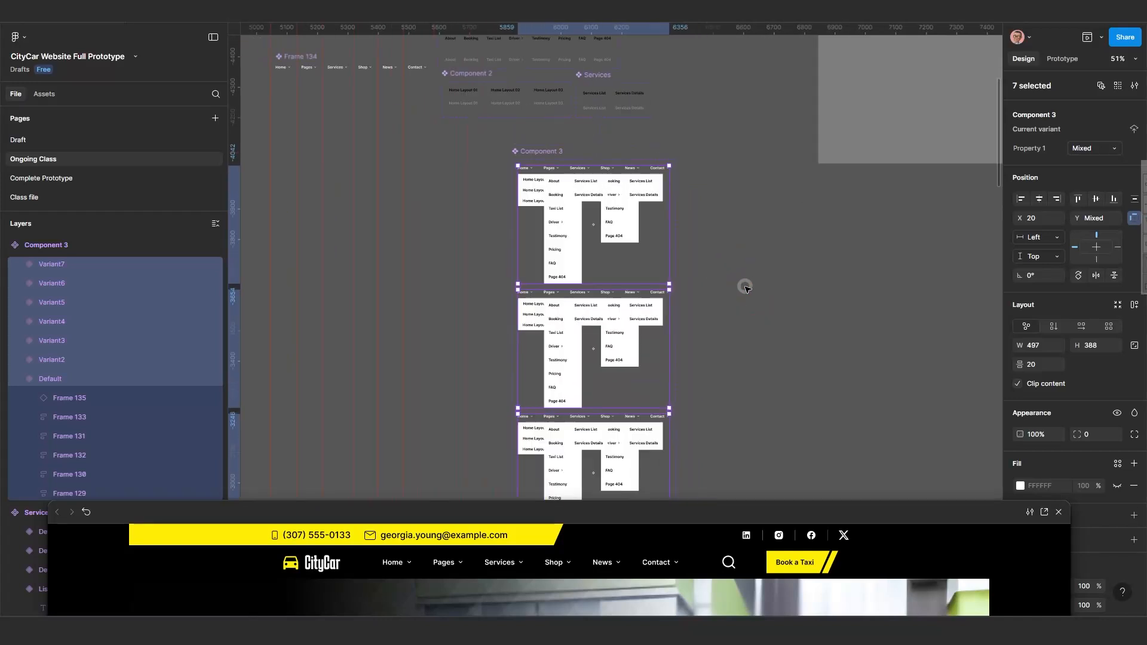
{"action": "left_click", "coordinate": [735, 280]}
Move the five dropdown frames in the Default variant down to Y 108, away from the menu items.
{"action": "scroll", "coordinate": [651, 209], "scroll_direction": "up", "scroll_amount": 4, "text": "ctrl"}
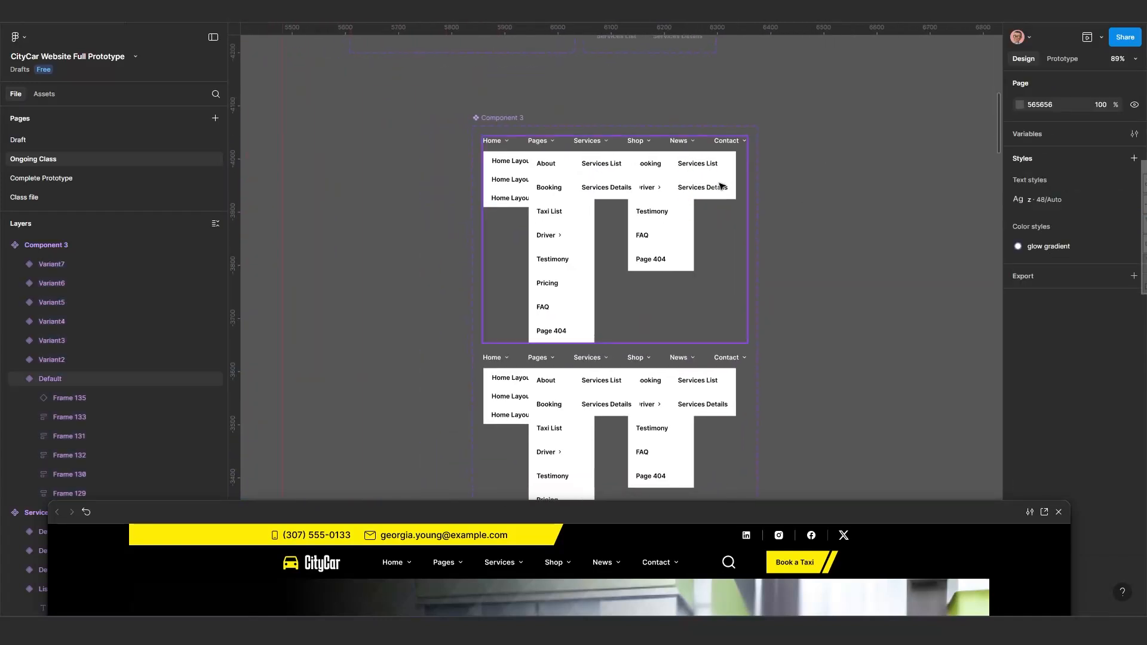
{"action": "left_click", "coordinate": [721, 184]}
{"action": "left_click", "coordinate": [721, 184]}
{"action": "left_click", "coordinate": [645, 244], "text": "shift"}
{"action": "left_click", "coordinate": [605, 187], "text": "shift"}
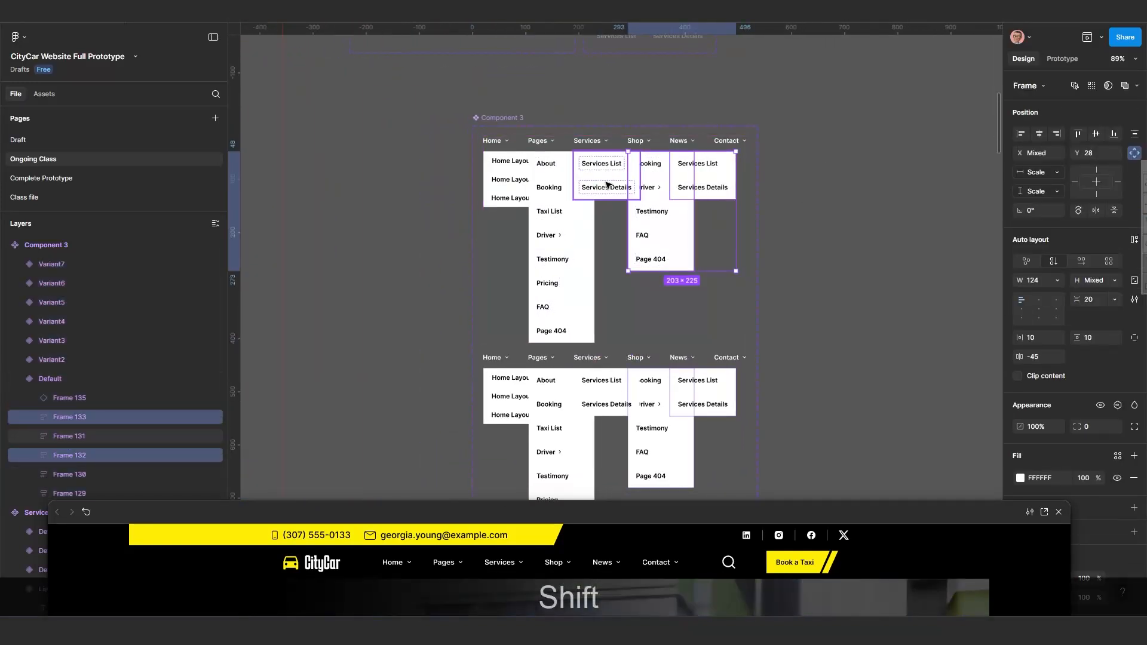
{"action": "left_click", "coordinate": [561, 237], "text": "shift"}
{"action": "left_click", "coordinate": [506, 179], "text": "shift"}
{"action": "key", "text": "shift+Down"}
{"action": "key", "text": "shift+Down"}
{"action": "key", "text": "shift+Down"}
{"action": "key", "text": "shift+Down"}
{"action": "key", "text": "shift+Down"}
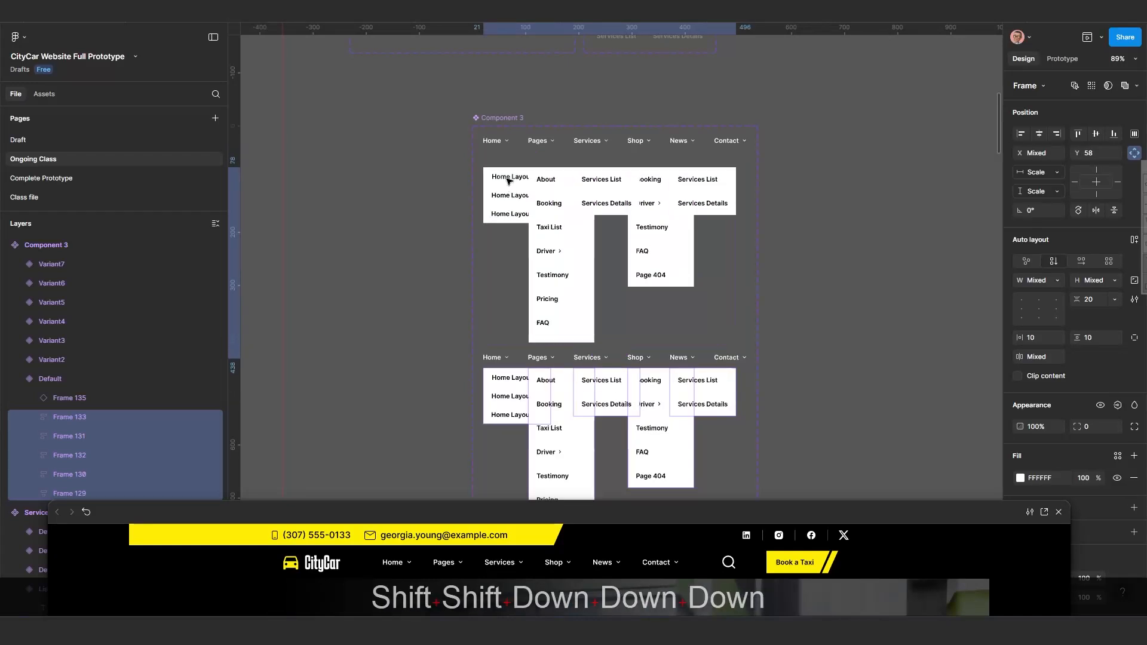
{"action": "key", "text": "shift+Down"}
{"action": "key", "text": "shift+Down"}
{"action": "key", "text": "shift+Down"}
{"action": "key", "text": "shift+Down"}
{"action": "key", "text": "shift+Down"}
{"action": "key", "text": "shift+Down"}
{"action": "key", "text": "shift+Down"}
{"action": "key", "text": "shift+Down"}
{"action": "key", "text": "shift+Down"}
{"action": "key", "text": "shift+Down"}
{"action": "key", "text": "shift+Down"}
{"action": "key", "text": "shift+Up"}
{"action": "key", "text": "shift+Up"}
{"action": "key", "text": "shift+Up"}
{"action": "key", "text": "shift+Up"}
{"action": "key", "text": "shift+Up"}
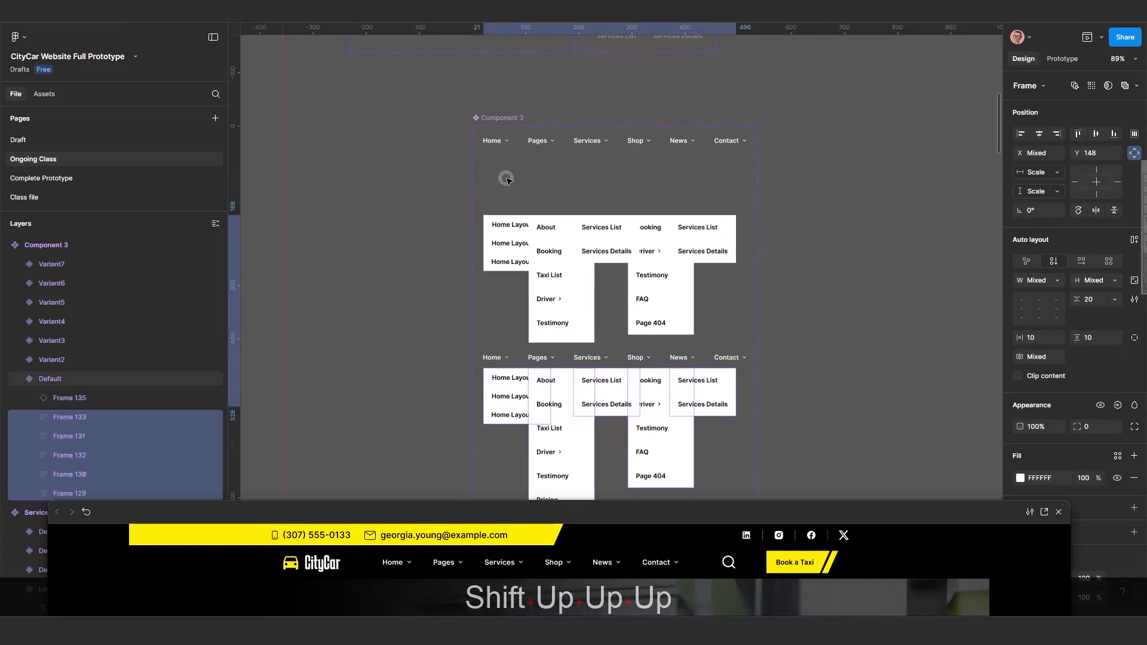
{"action": "key", "text": "shift+Up"}
{"action": "key", "text": "shift+Up"}
{"action": "key", "text": "shift+Up"}
{"action": "key", "text": "shift+Up"}
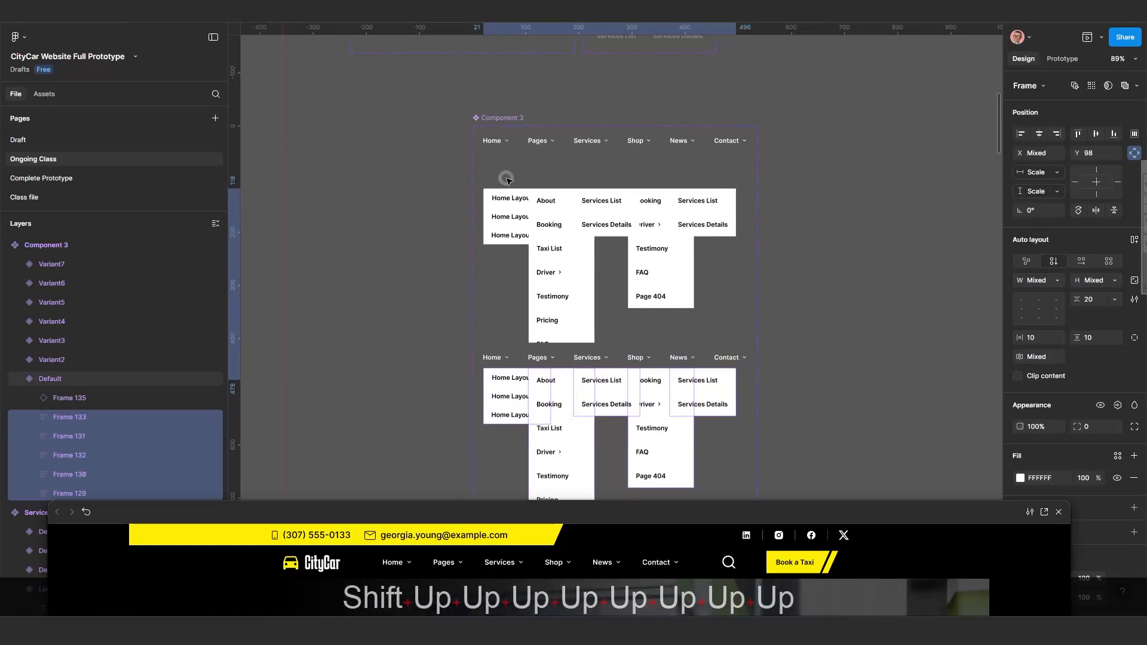
{"action": "key", "text": "shift+Down"}
{"action": "key", "text": "shift+Down"}
{"action": "key", "text": "shift+Up"}
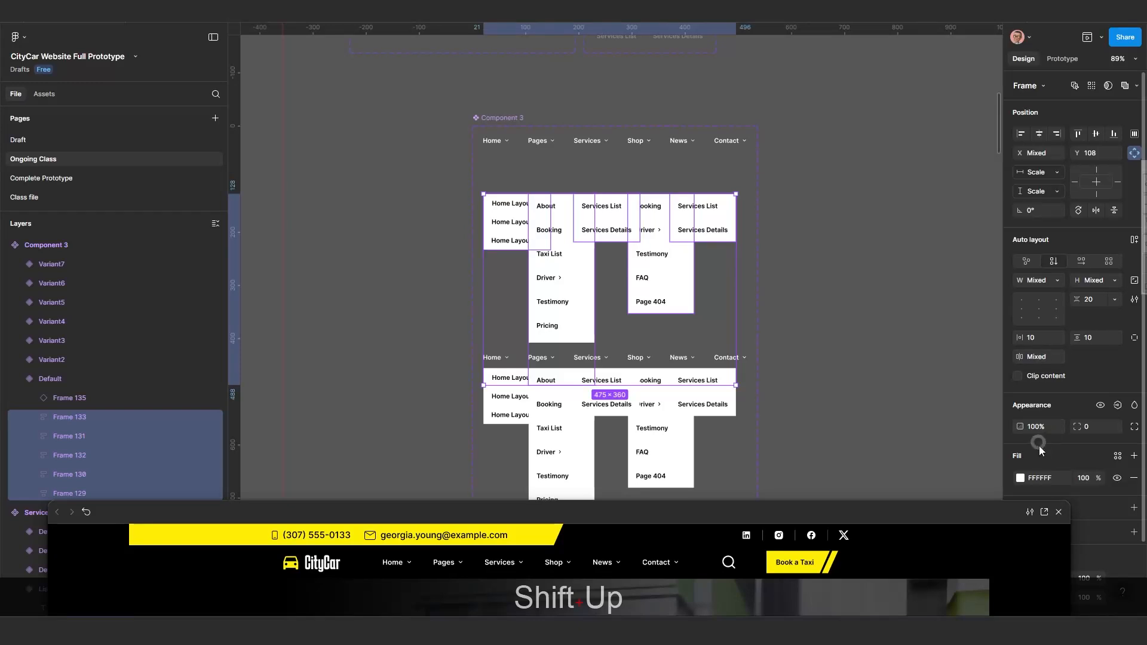
Set the opacity of the Default variant's five dropdown frames to 0%.
{"action": "left_click", "coordinate": [1040, 427]}
{"action": "type", "text": "0"}
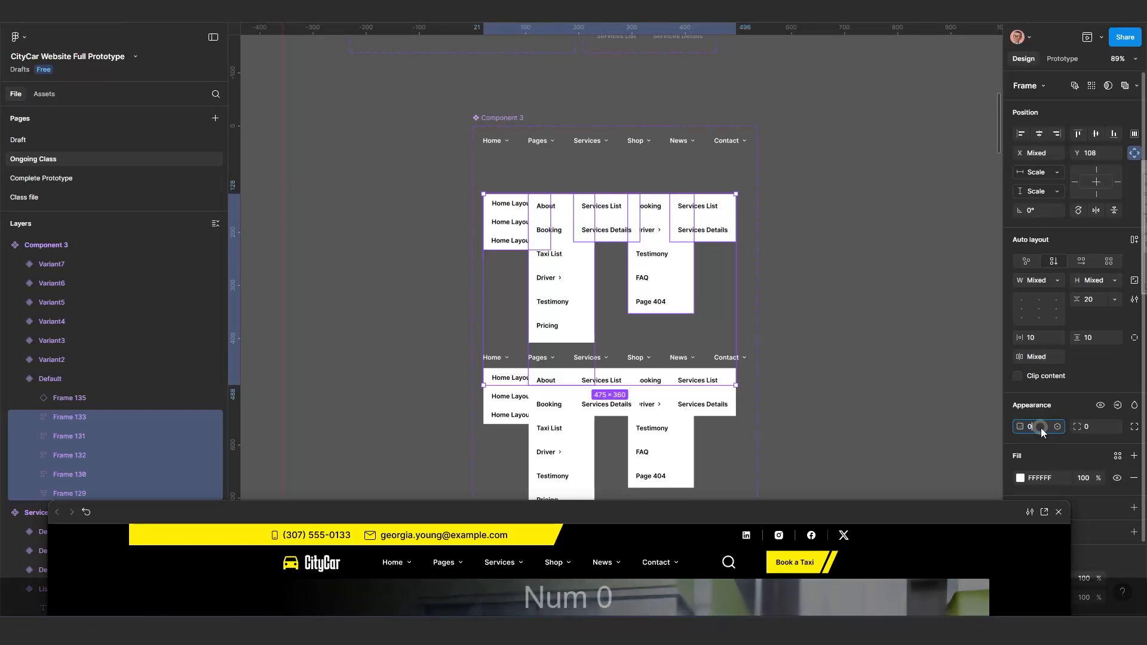
{"action": "key", "text": "Return"}
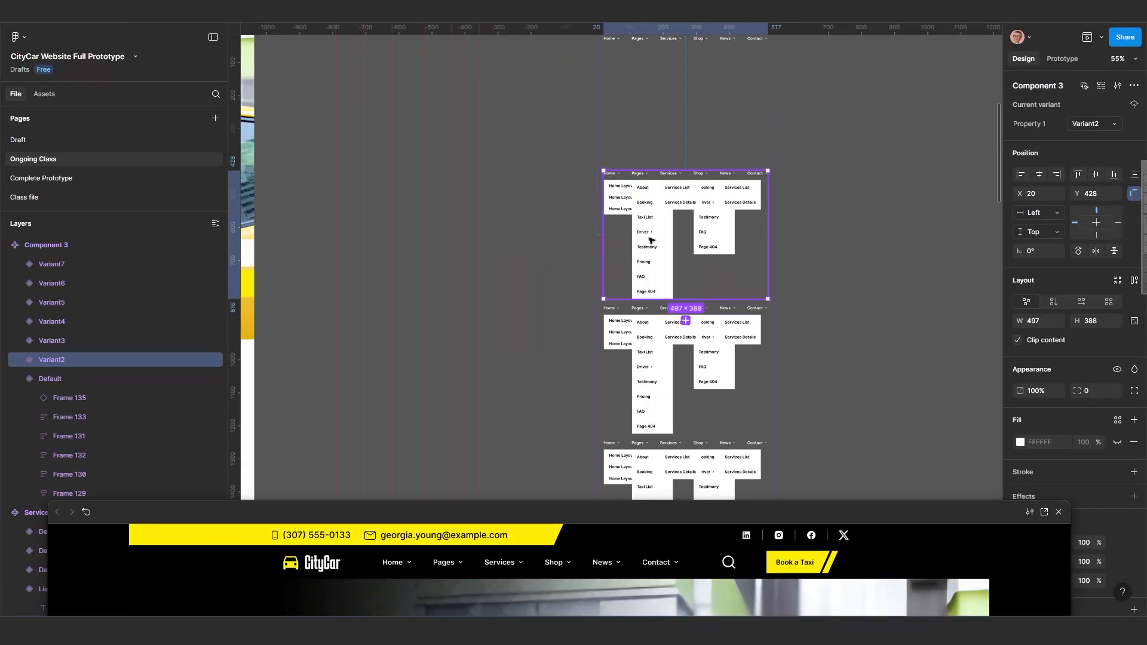
In Variant2, set the opacity of the Pages, Services, Shop and News dropdowns to 0%, leaving the Home dropdown as it is.
{"action": "scroll", "coordinate": [651, 240], "scroll_direction": "up", "scroll_amount": 3}
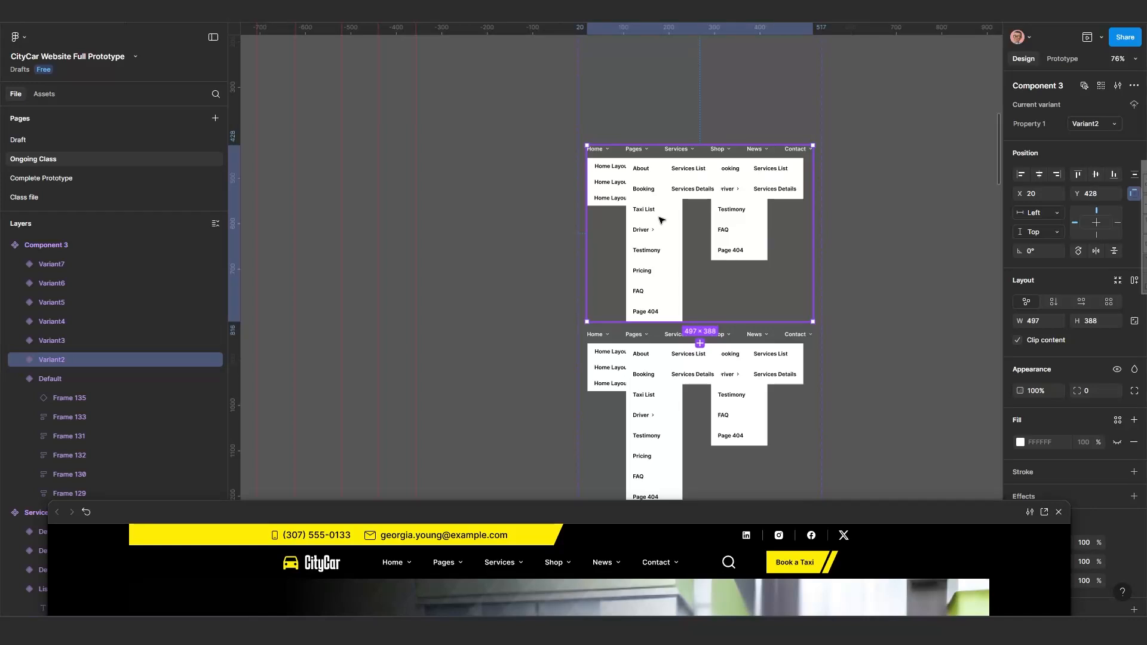
{"action": "left_click", "coordinate": [662, 221]}
{"action": "left_click", "coordinate": [687, 179], "text": "shift"}
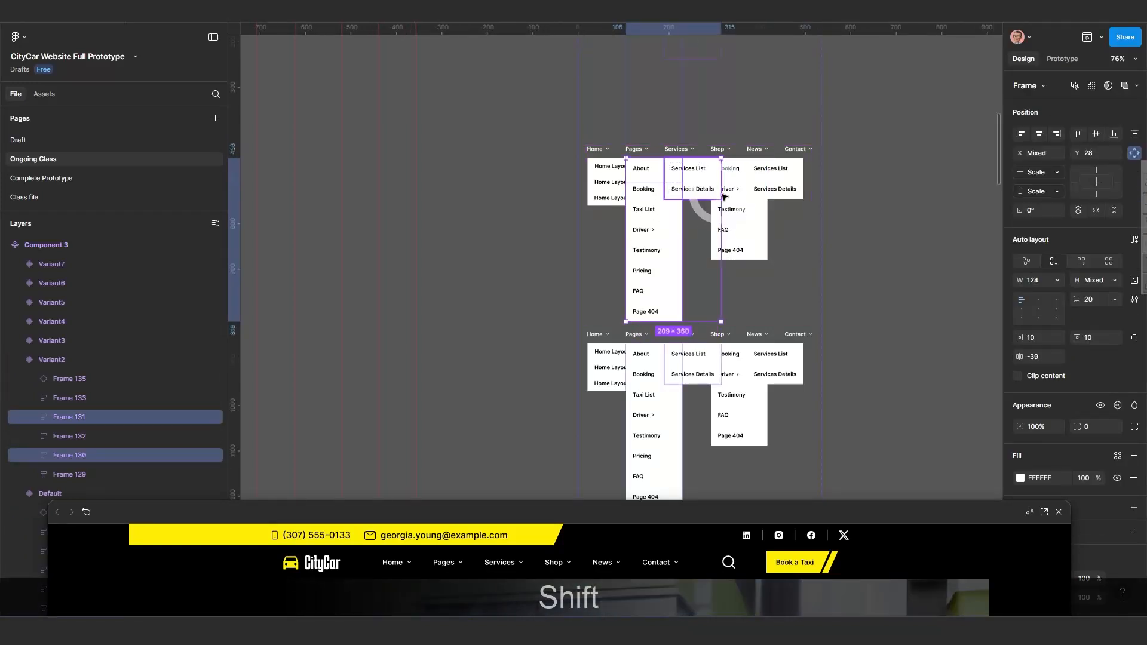
{"action": "left_click", "coordinate": [739, 204], "text": "shift"}
{"action": "left_click", "coordinate": [788, 190], "text": "shift"}
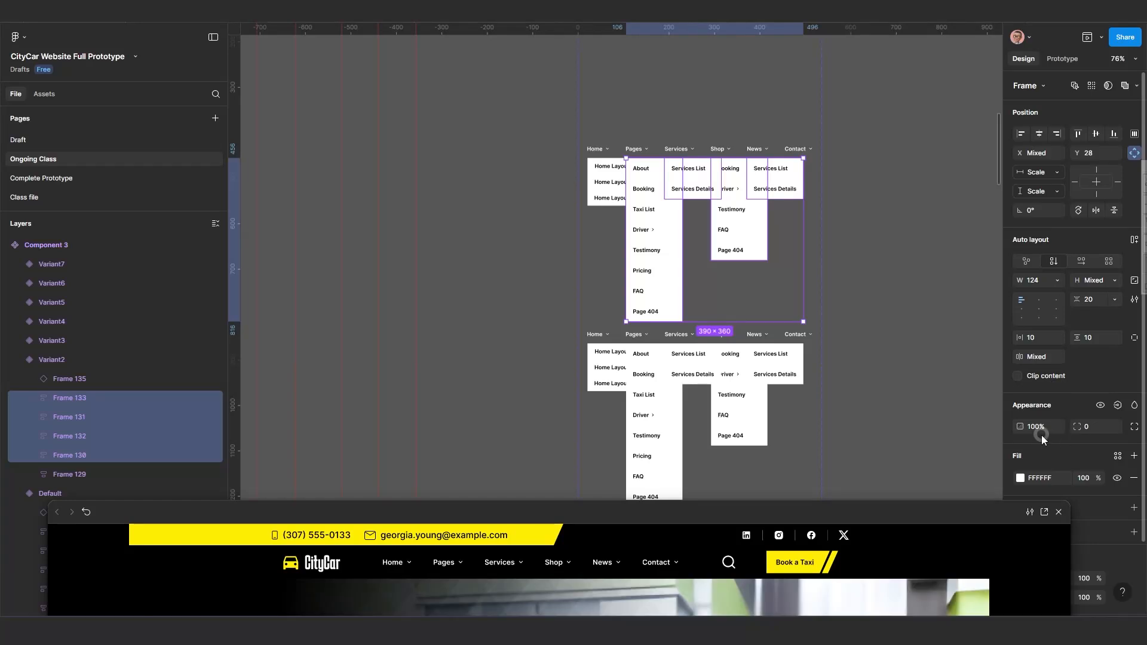
{"action": "type", "text": "0"}
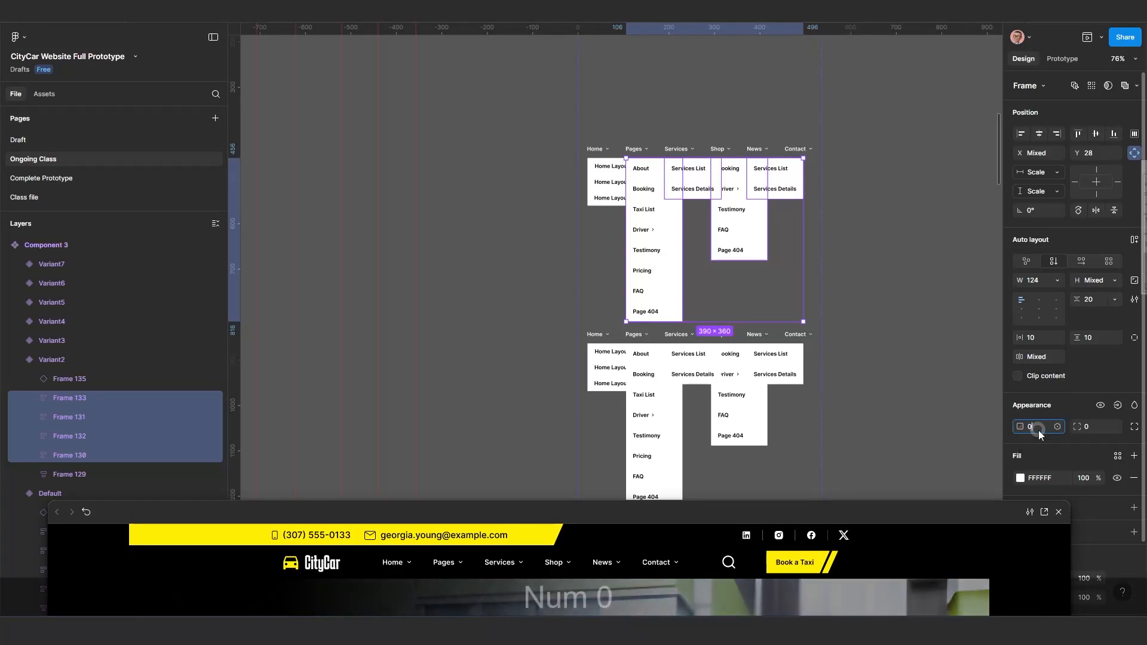
In Variant3, set the opacity of the Home, Services, Shop and News dropdowns to 0%, keeping only the Pages dropdown shown.
{"action": "scroll", "coordinate": [579, 291], "scroll_direction": "down", "scroll_amount": 2}
{"action": "scroll", "coordinate": [579, 291], "scroll_direction": "up", "scroll_amount": 3}
{"action": "left_click", "coordinate": [579, 290]}
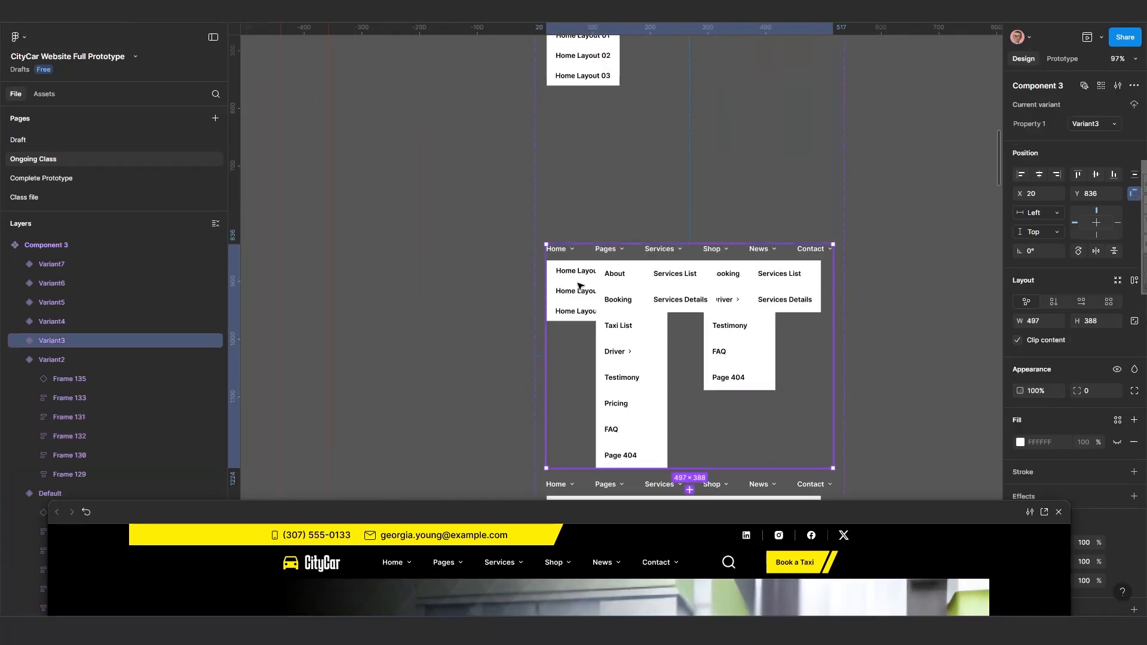
{"action": "left_click", "coordinate": [579, 290]}
{"action": "left_click", "coordinate": [670, 295], "text": "shift"}
{"action": "left_click", "coordinate": [723, 326], "text": "shift"}
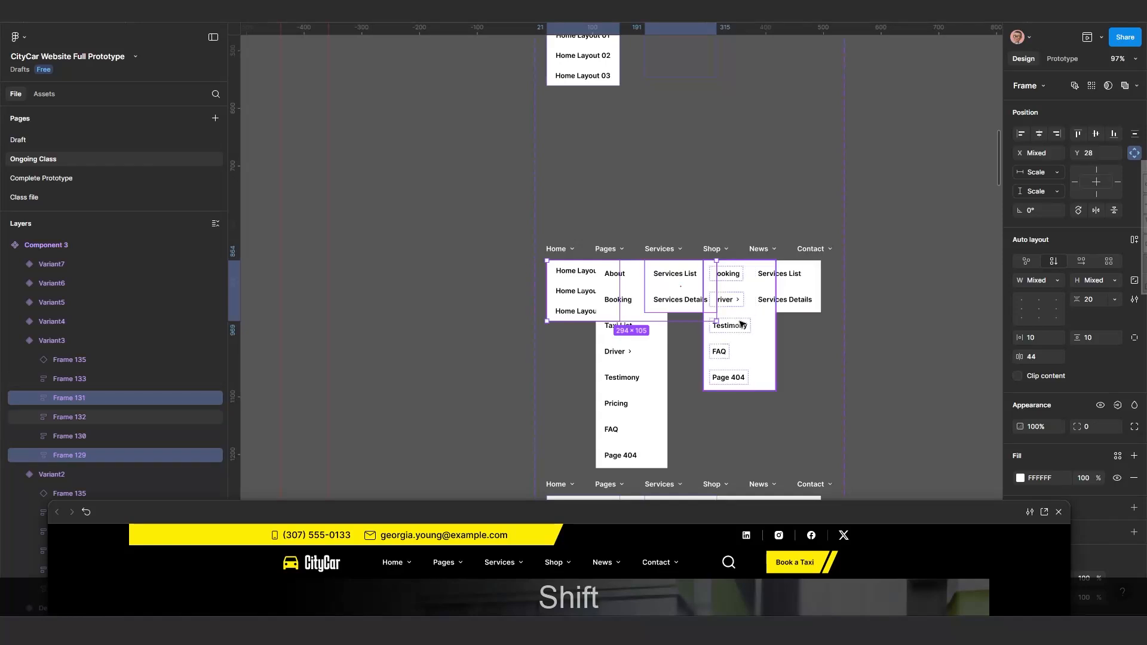
{"action": "left_click", "coordinate": [789, 298], "text": "shift"}
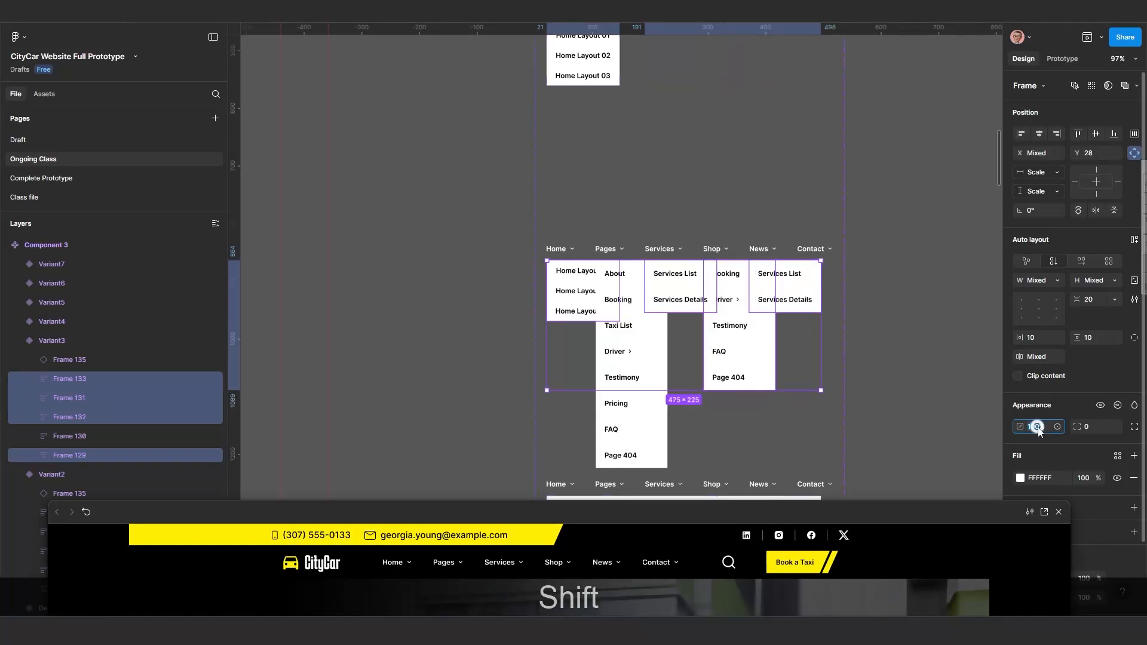
{"action": "left_click", "coordinate": [1037, 428]}
{"action": "type", "text": "0"}
{"action": "key", "text": "Return"}
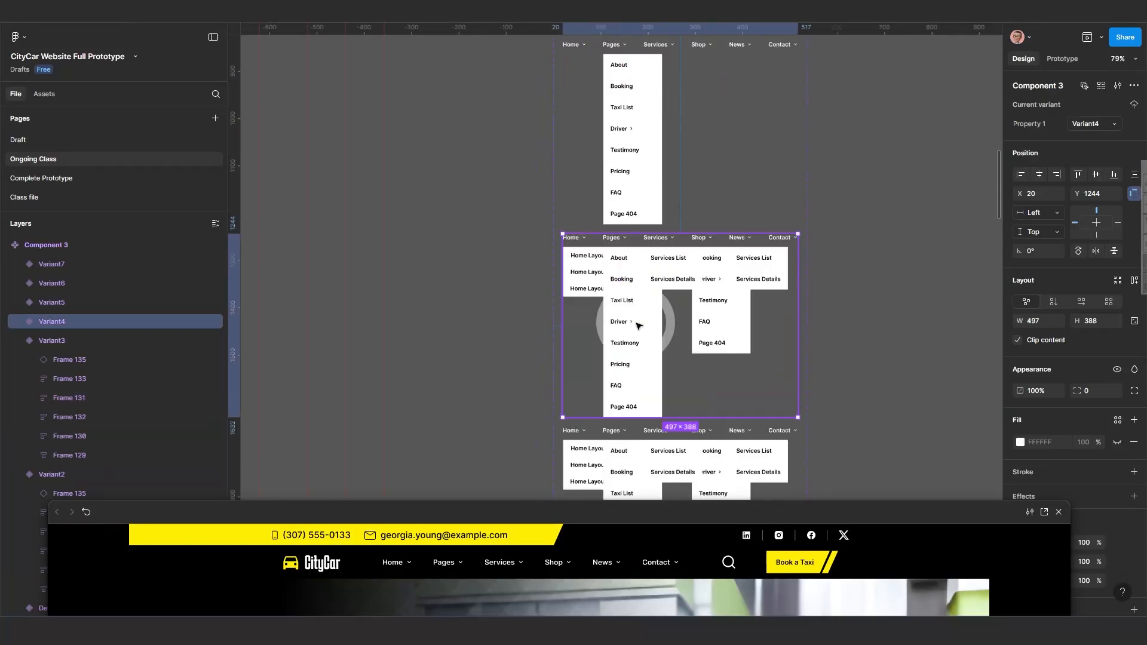
Set opacity to 0% for every dropdown except Services in Variant4 and every dropdown except Shop in Variant5.
{"action": "type", "text": "0"}
{"action": "key", "text": "Return"}
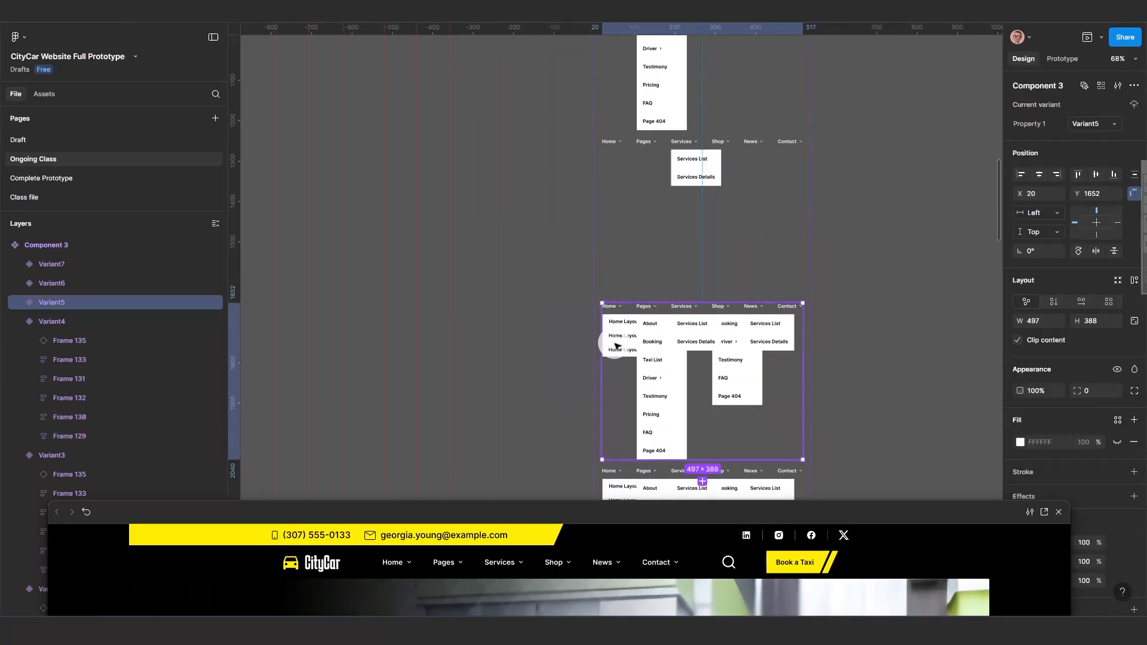
{"action": "left_click", "coordinate": [784, 343], "text": "shift"}
{"action": "key", "text": "0"}
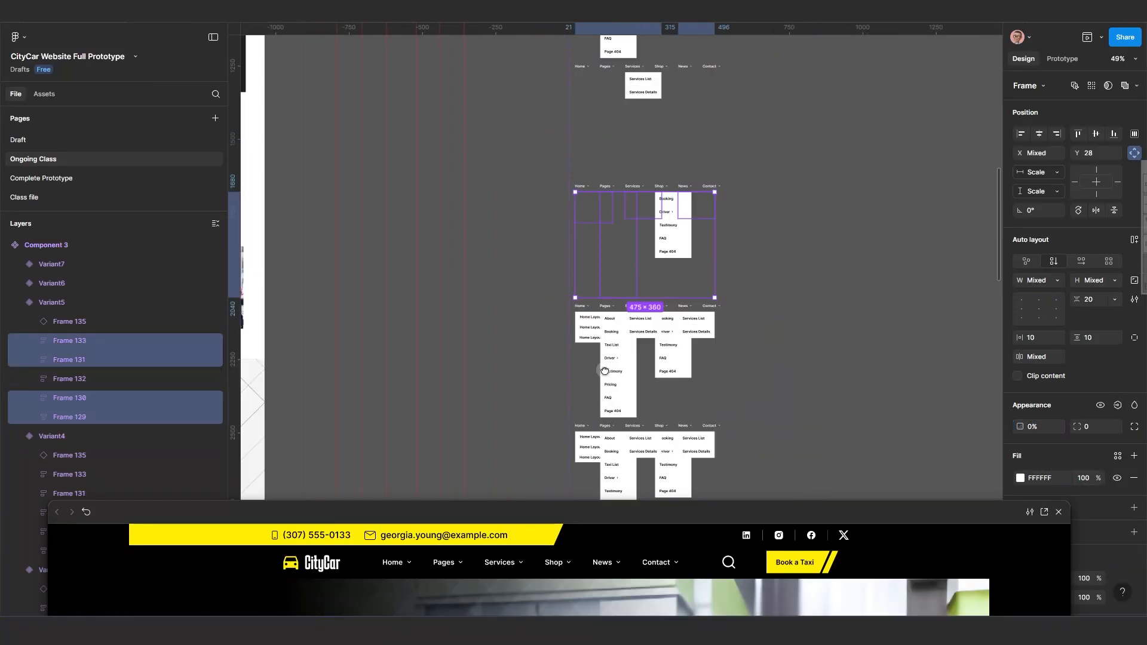
In Variant6, set the opacity of the Home, Pages, Services and Shop dropdowns to 0%, keeping only the News dropdown shown.
{"action": "left_click", "coordinate": [1038, 428]}
{"action": "type", "text": "0"}
{"action": "key", "text": "Return"}
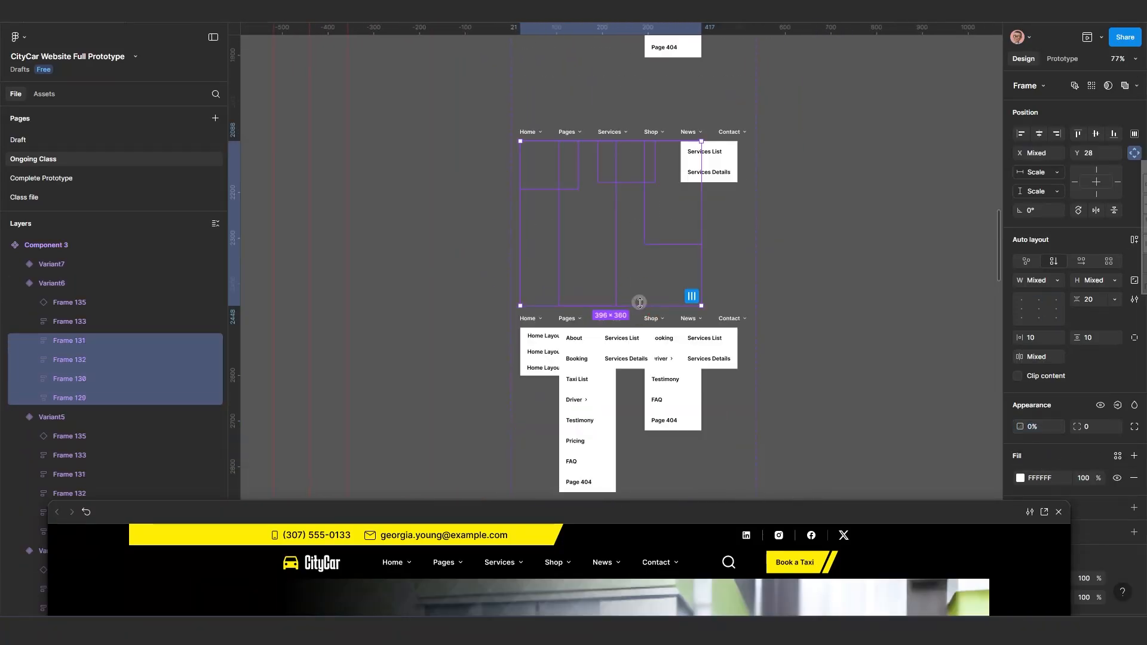
Review the dropdown shown in each variant, including the Driver entry with its submenu arrow in Variant3's Pages dropdown.
{"action": "scroll", "coordinate": [610, 391], "scroll_direction": "up", "scroll_amount": 1}
{"action": "scroll", "coordinate": [616, 352], "scroll_direction": "down", "scroll_amount": 4}
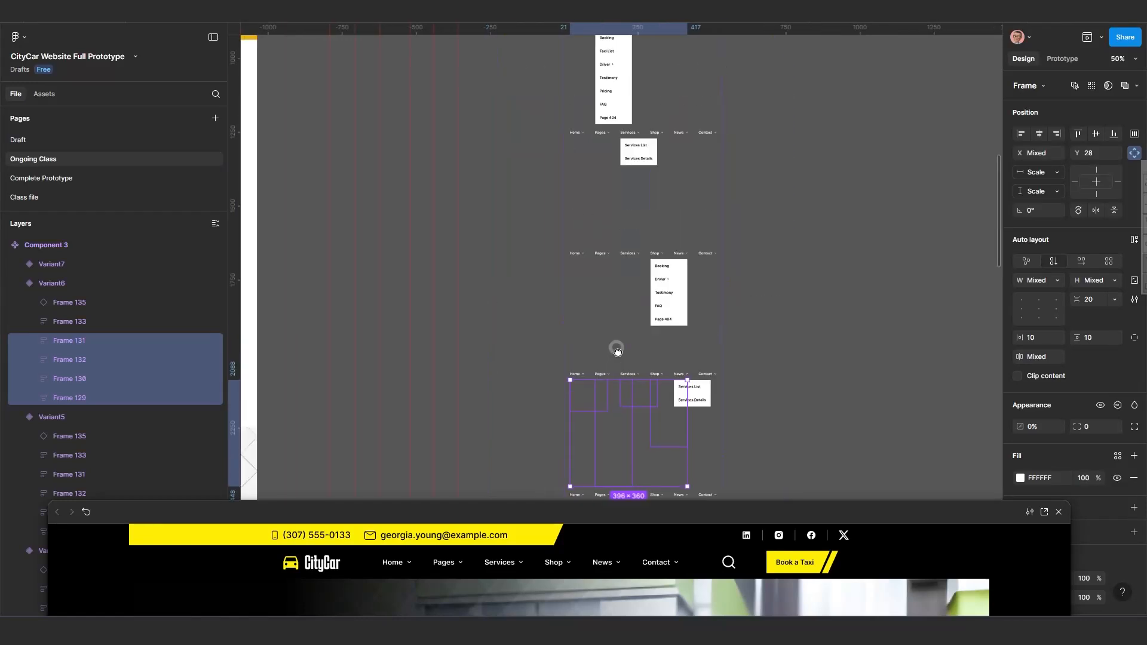
{"action": "scroll", "coordinate": [593, 145], "scroll_direction": "up", "scroll_amount": 2}
{"action": "left_click_drag", "start_coordinate": [597, 89], "coordinate": [579, 225]}
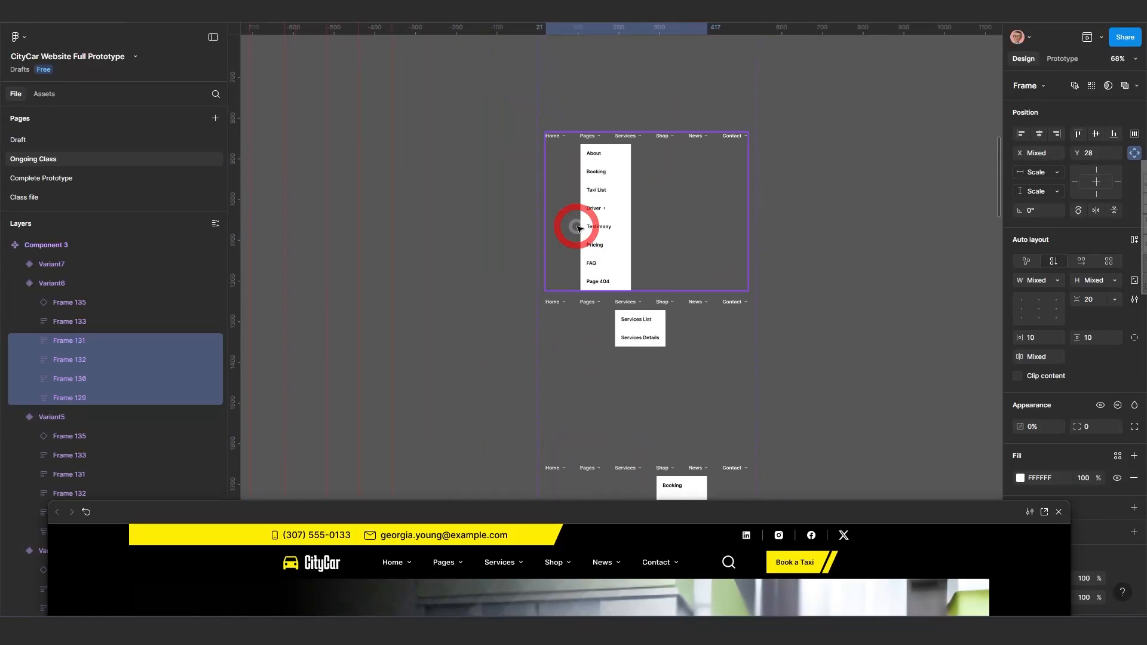
{"action": "scroll", "coordinate": [578, 225], "scroll_direction": "up", "scroll_amount": 5}
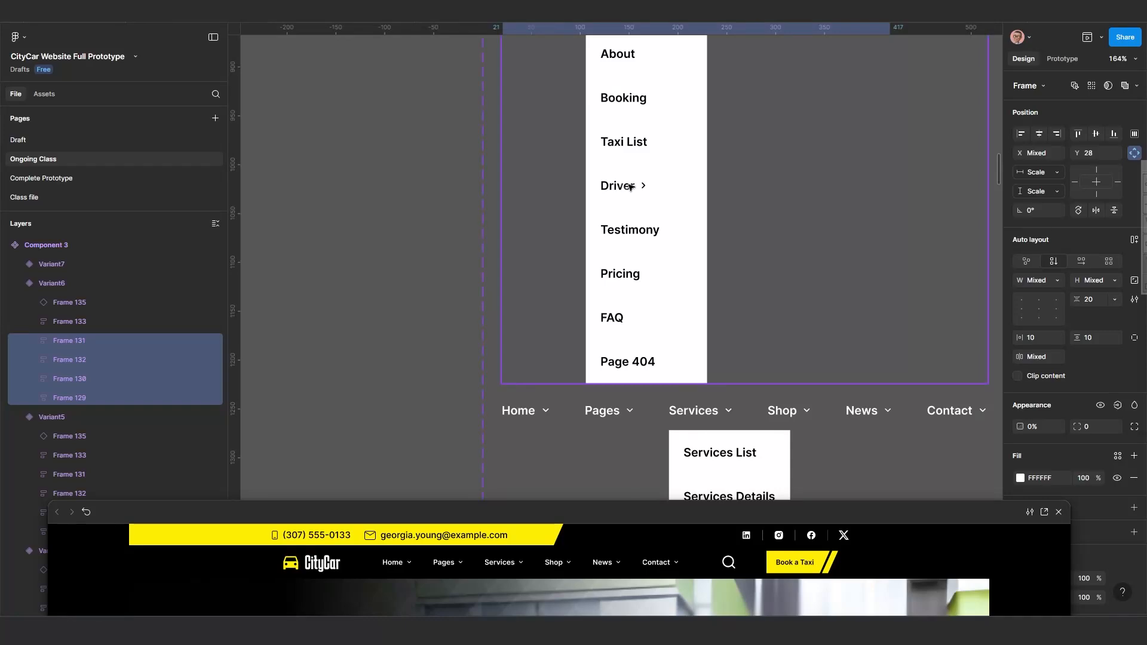
{"action": "scroll", "coordinate": [625, 197], "scroll_direction": "down", "scroll_amount": 2}
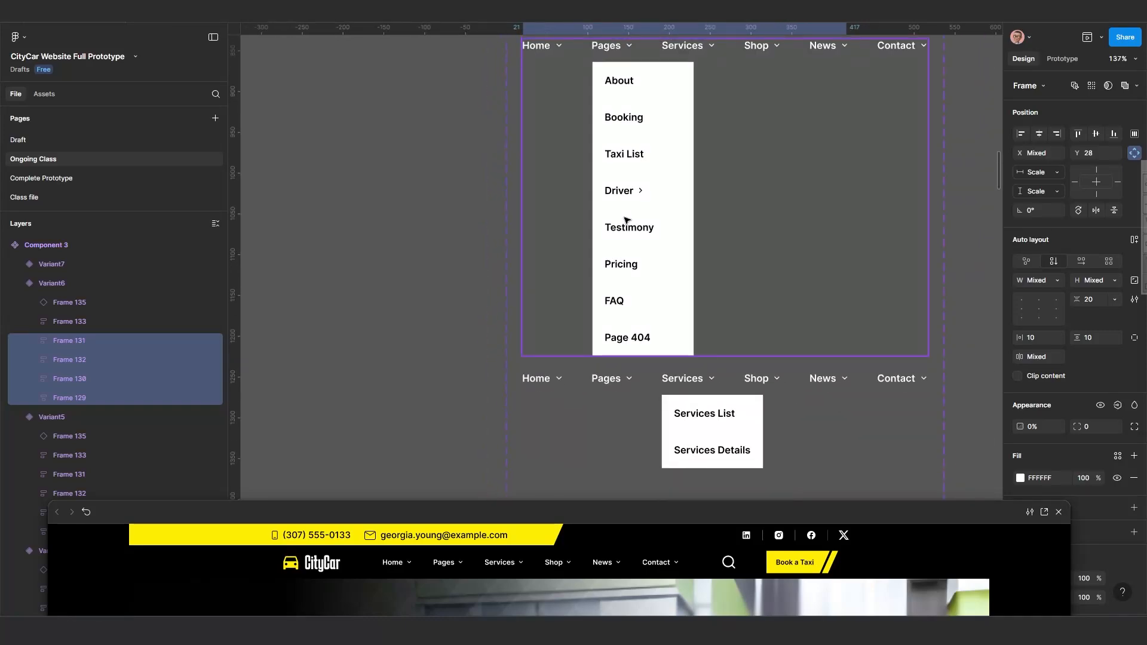
{"action": "scroll", "coordinate": [627, 230], "scroll_direction": "down", "scroll_amount": 3}
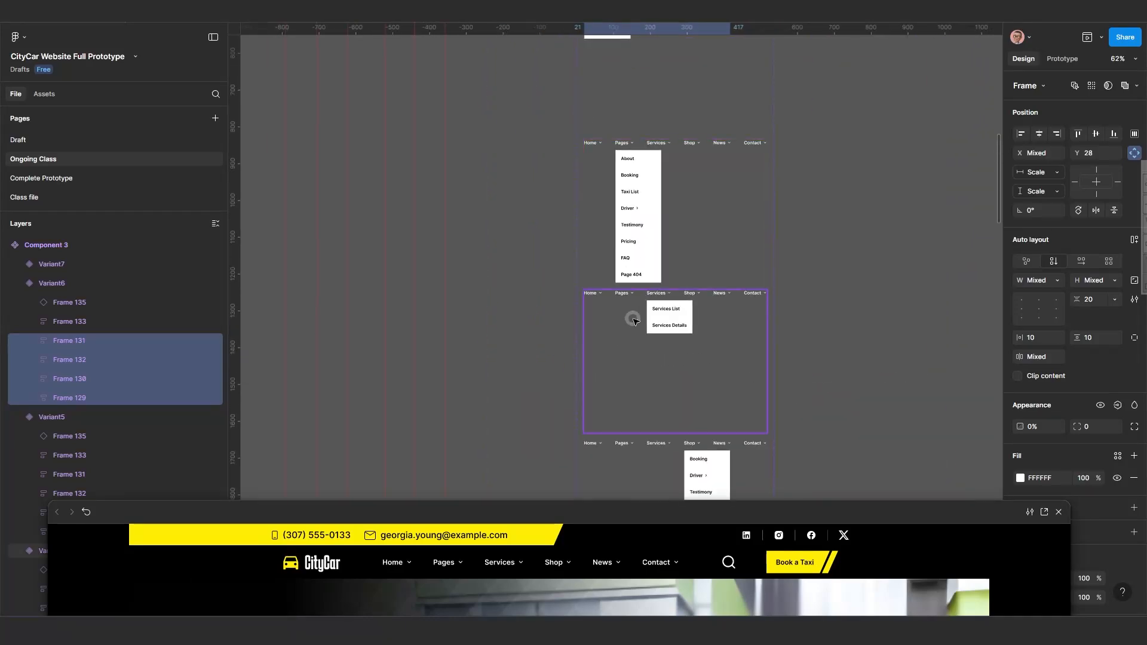
{"action": "scroll", "coordinate": [645, 314], "scroll_direction": "down", "scroll_amount": 3}
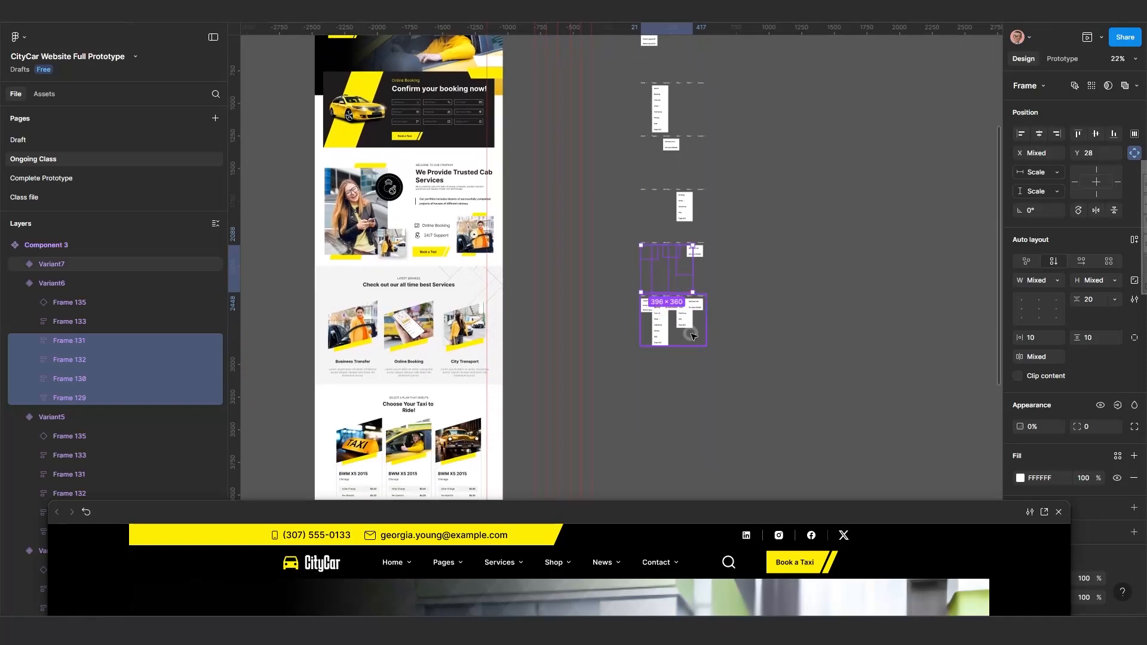
Extend the Component 3 set downward to a height of about 5005 to make room for rearranging its variants.
{"action": "left_click", "coordinate": [804, 281]}
{"action": "scroll", "coordinate": [754, 278], "scroll_direction": "down", "scroll_amount": 3}
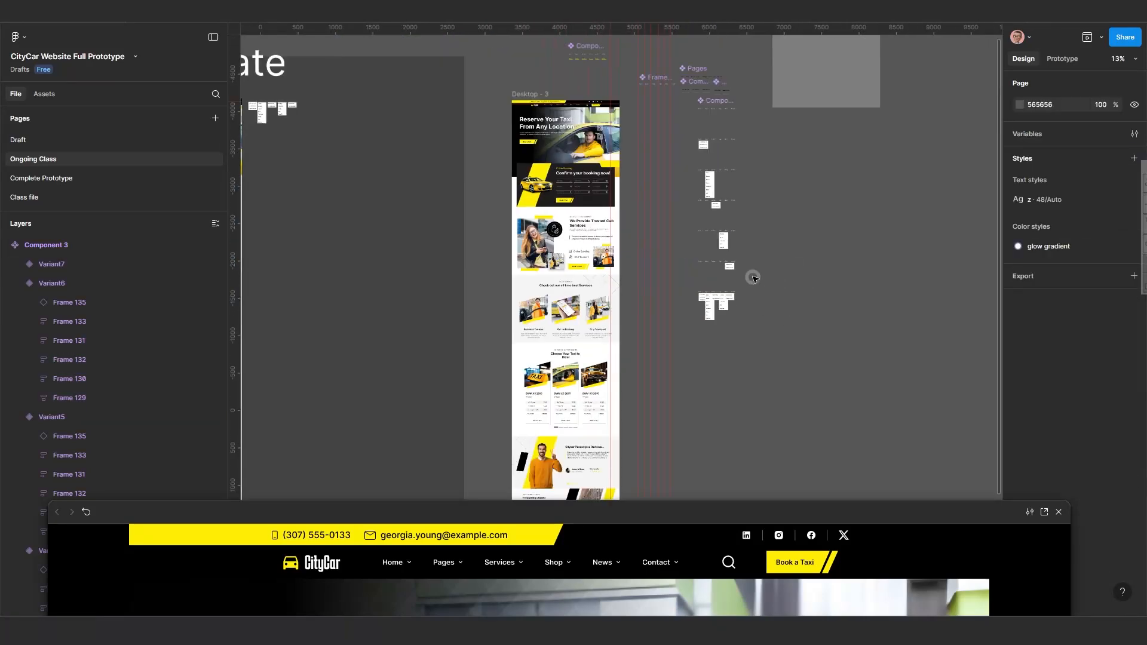
{"action": "left_click", "coordinate": [706, 100]}
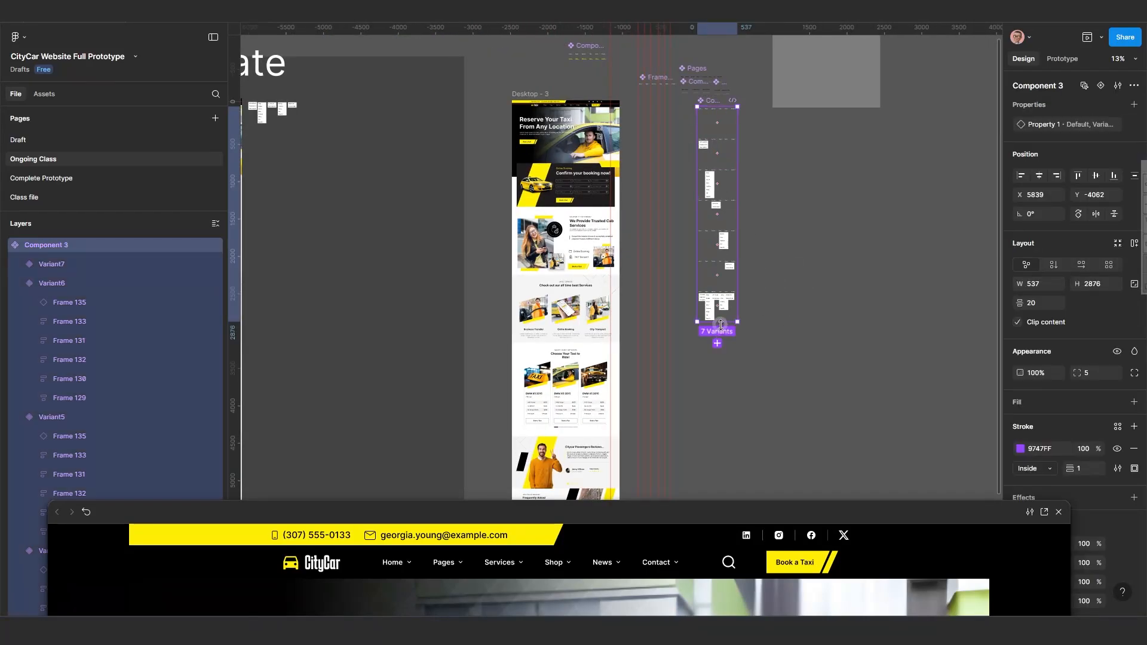
{"action": "left_click_drag", "start_coordinate": [720, 323], "coordinate": [711, 423]}
Rearrange Component 3 so that Variant7 sits directly beneath Variant3, with Variant4, Variant5 and Variant6 shifted below it.
{"action": "scroll", "coordinate": [717, 348], "scroll_direction": "up", "scroll_amount": 5}
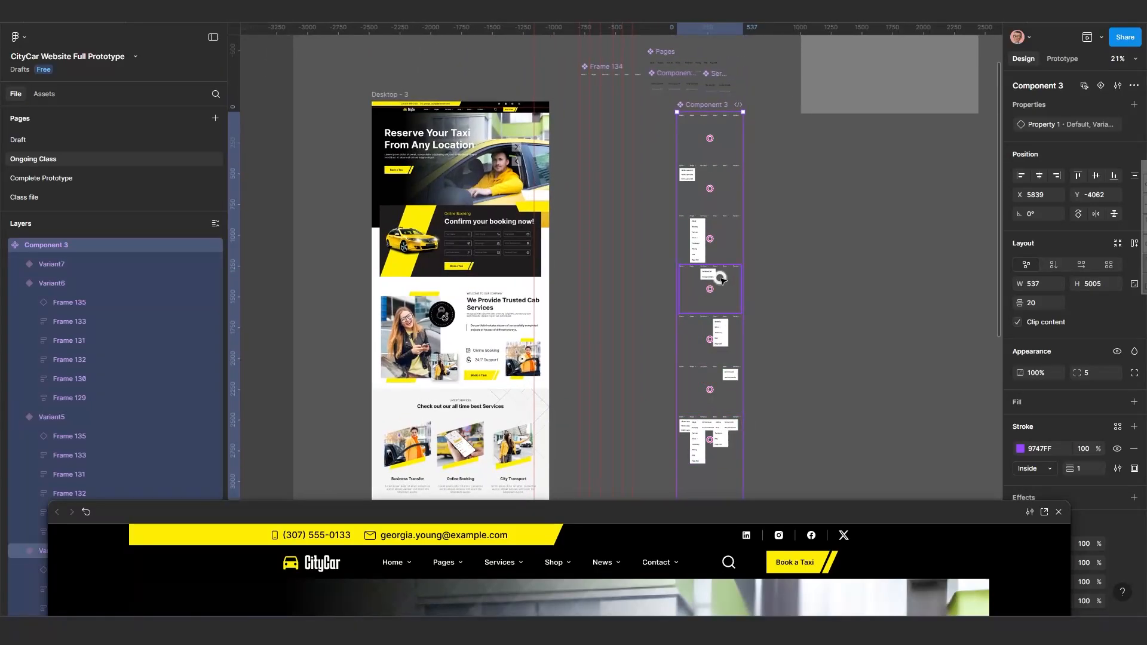
{"action": "left_click", "coordinate": [723, 292]}
{"action": "left_click", "coordinate": [724, 338], "text": "shift"}
{"action": "left_click", "coordinate": [725, 385], "text": "shift"}
{"action": "scroll", "coordinate": [725, 385], "scroll_direction": "down", "scroll_amount": 3}
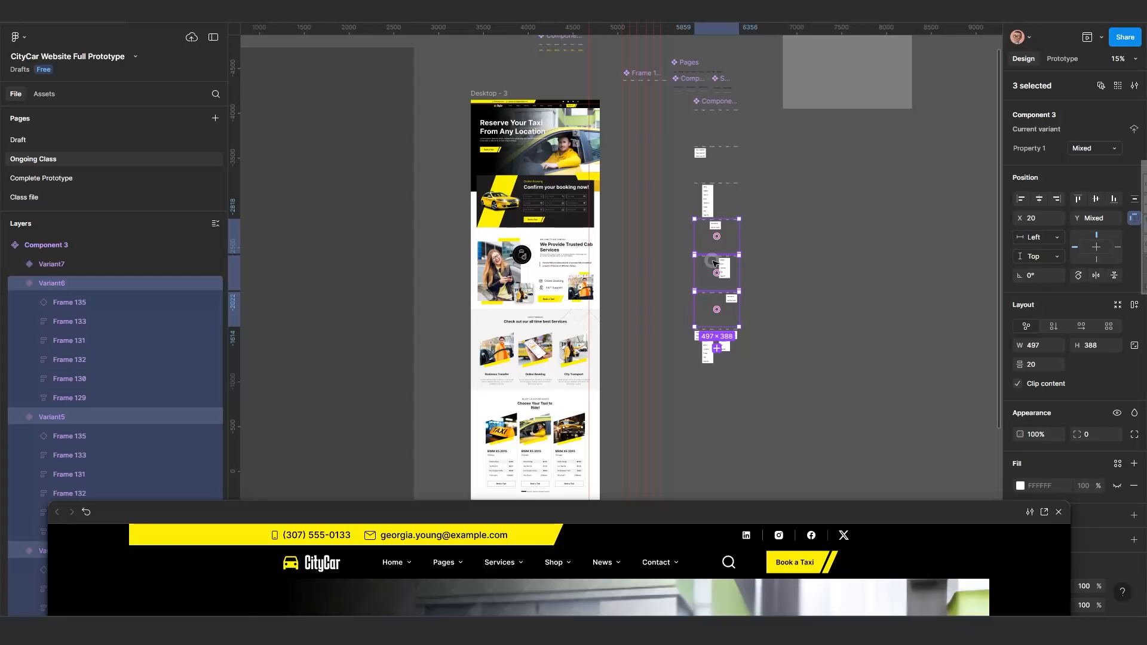
{"action": "mouse_move", "coordinate": [715, 263]}
{"action": "left_mouse_down"}
{"action": "mouse_move", "coordinate": [715, 300]}
{"action": "mouse_move", "coordinate": [717, 243]}
{"action": "left_mouse_up"}
{"action": "left_click", "coordinate": [716, 295], "text": "shift"}
{"action": "scroll", "coordinate": [716, 241], "scroll_direction": "up", "scroll_amount": 3}
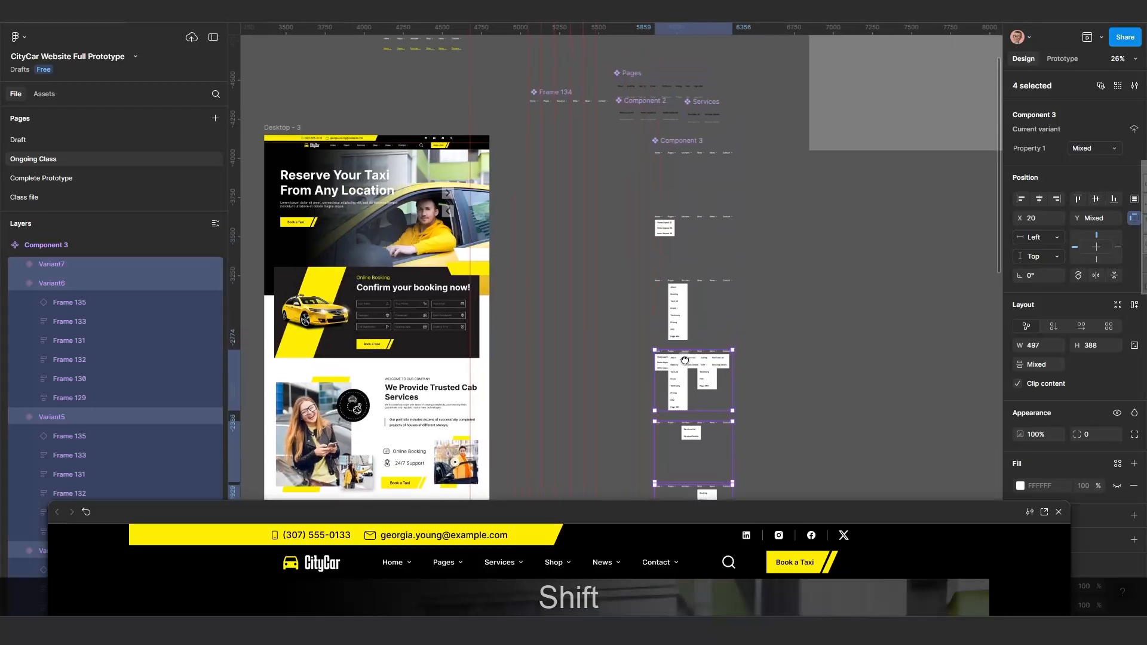
Widen Component 3 to about 1255 and move Variant7 into the new space beside Variant3.
{"action": "scroll", "coordinate": [693, 340], "scroll_direction": "up", "scroll_amount": 2}
{"action": "left_click", "coordinate": [680, 122]}
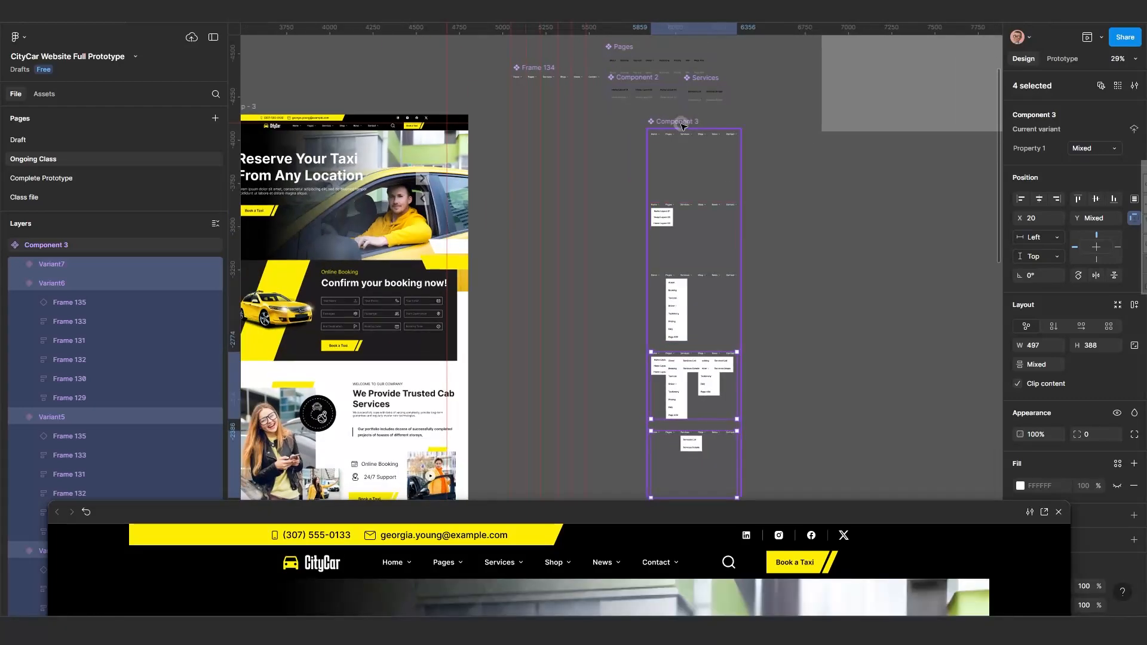
{"action": "left_click_drag", "start_coordinate": [741, 288], "coordinate": [864, 288]}
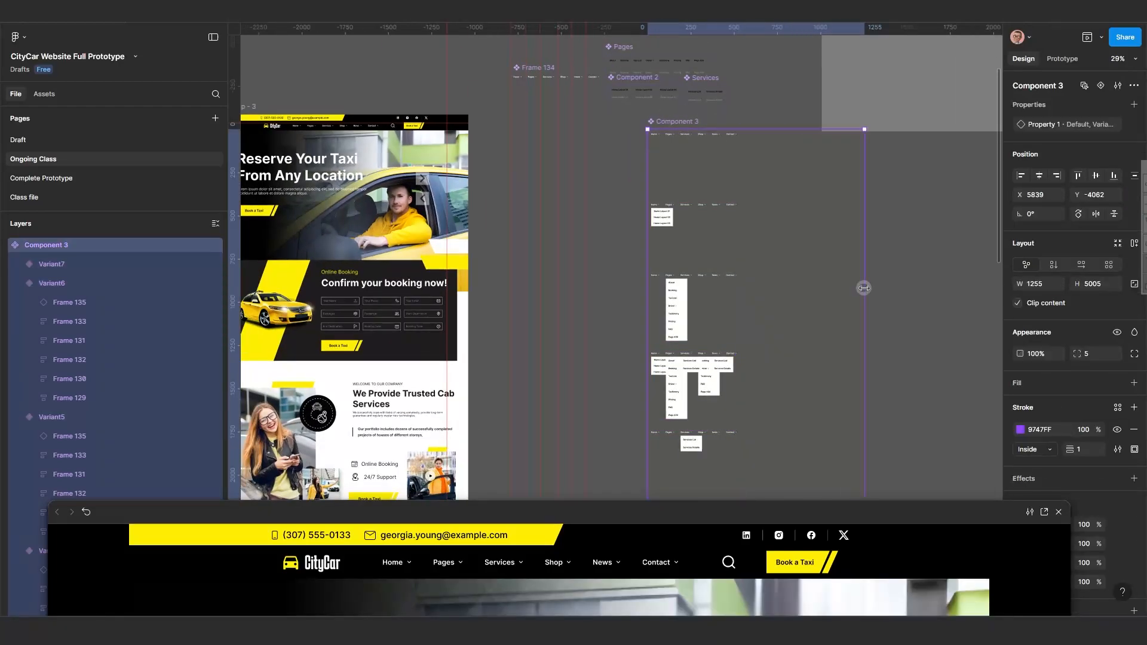
{"action": "left_click", "coordinate": [695, 372]}
{"action": "left_click_drag", "start_coordinate": [695, 372], "coordinate": [795, 293]}
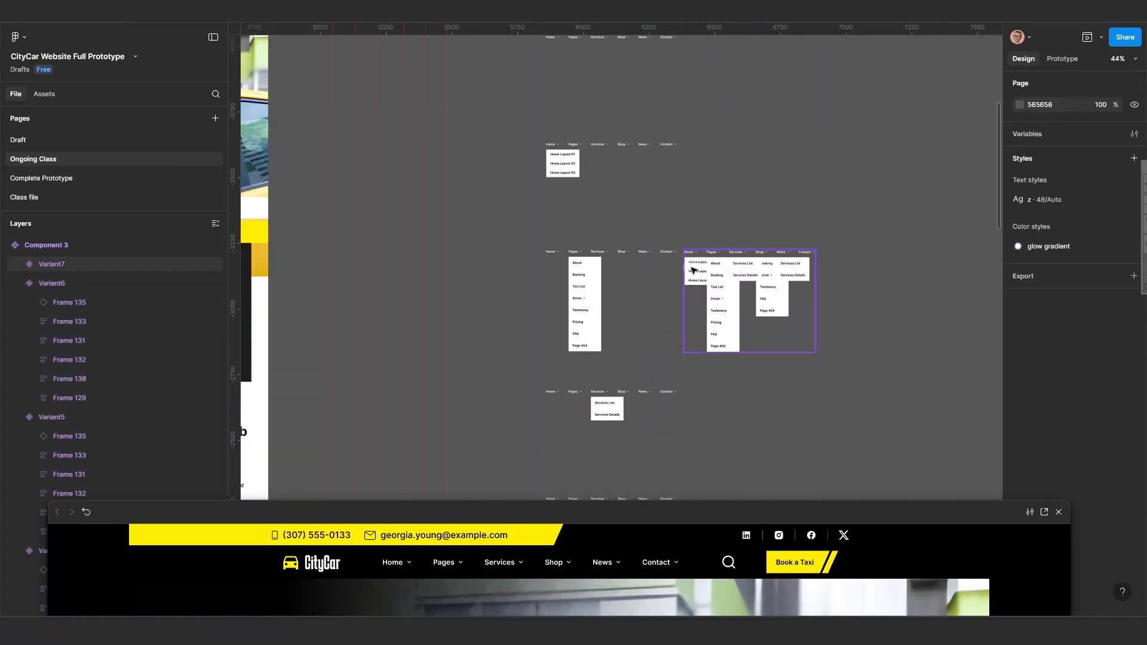
Copy the standalone dropdown frame containing Booking, FAQ and Page 404.
{"action": "scroll", "coordinate": [692, 266], "scroll_direction": "up", "scroll_amount": 2}
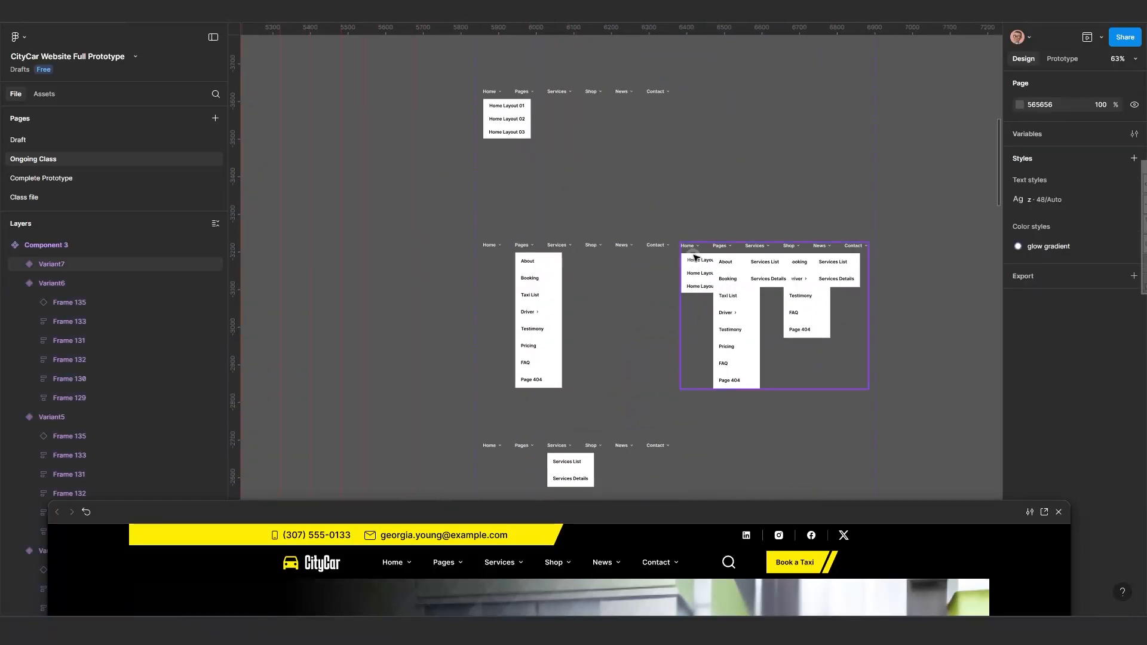
{"action": "scroll", "coordinate": [602, 284], "scroll_direction": "up", "scroll_amount": 1}
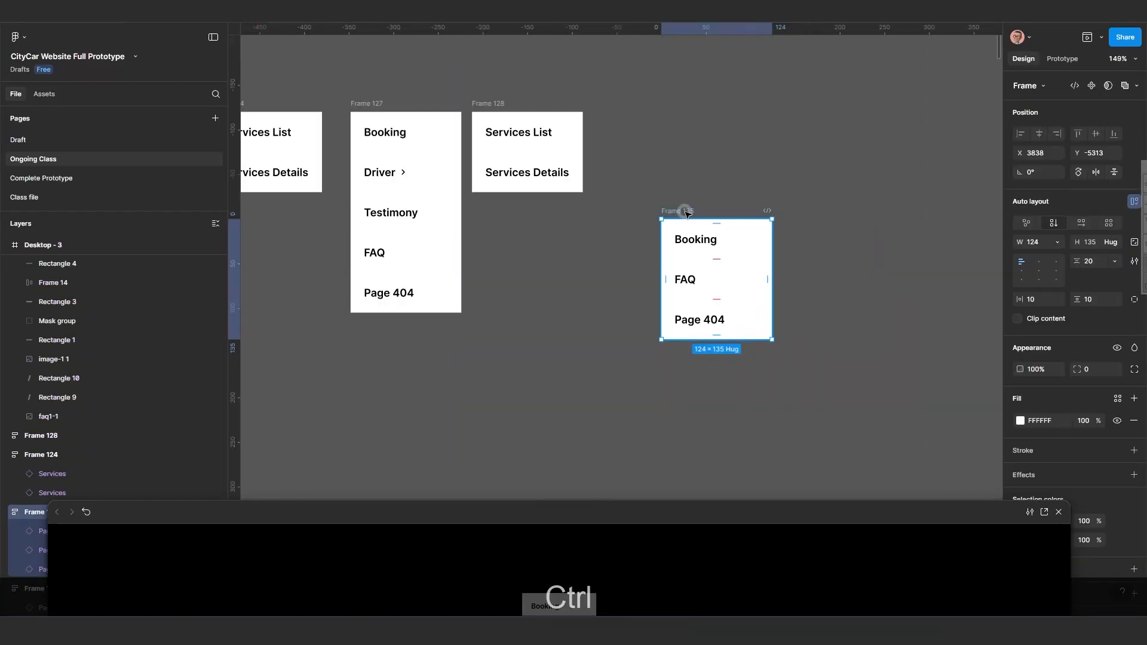
{"action": "key", "text": "ctrl+c"}
{"action": "key", "text": "ctrl+c"}
{"action": "key", "text": "ctrl+c"}
{"action": "scroll", "coordinate": [671, 307], "scroll_direction": "down", "scroll_amount": 5}
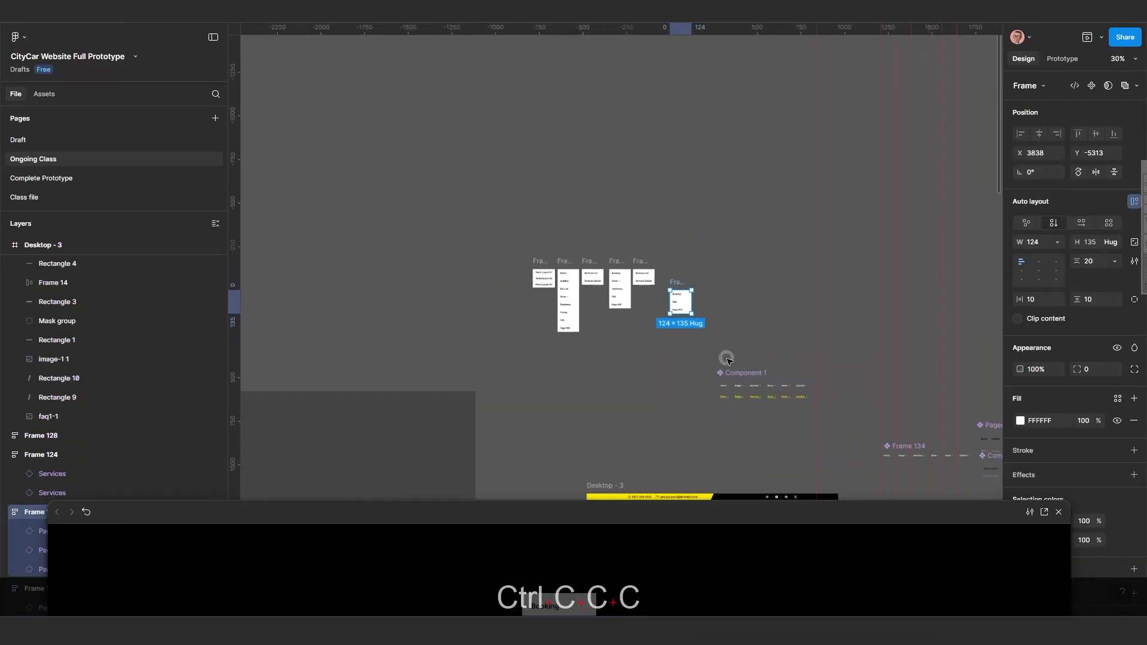
Delete the Home, Services, Shop and News dropdowns from Variant7, keeping its Pages dropdown.
{"action": "scroll", "coordinate": [727, 359], "scroll_direction": "down", "scroll_amount": 5}
{"action": "scroll", "coordinate": [686, 233], "scroll_direction": "left", "scroll_amount": 3}
{"action": "scroll", "coordinate": [806, 397], "scroll_direction": "down", "scroll_amount": 4}
{"action": "scroll", "coordinate": [750, 305], "scroll_direction": "up", "scroll_amount": 3}
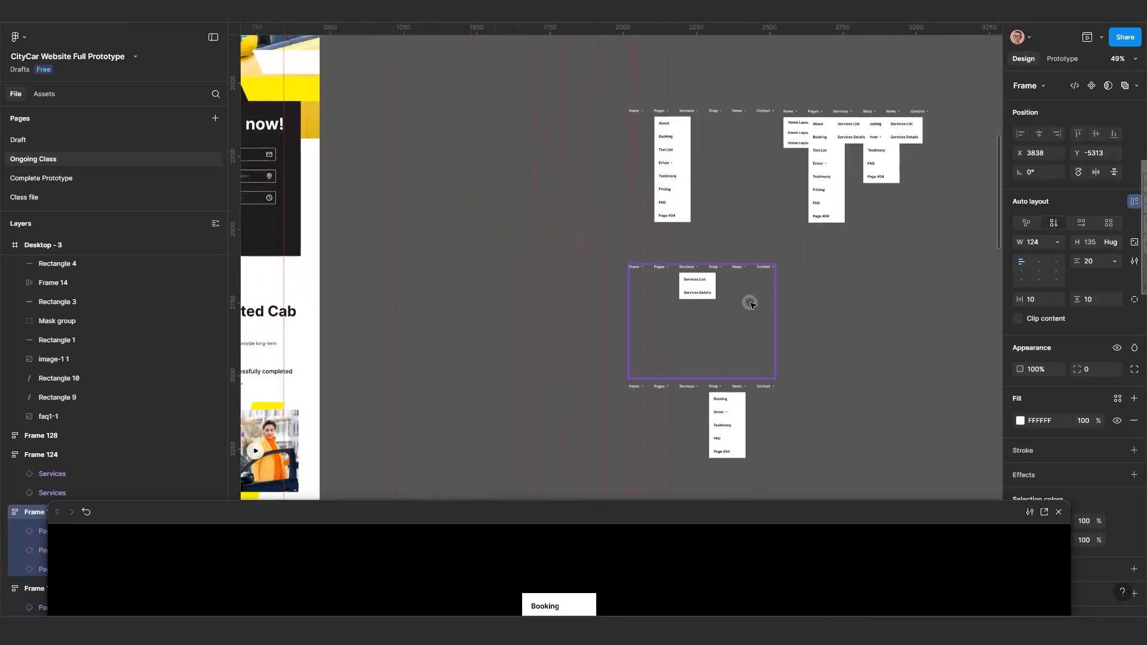
{"action": "scroll", "coordinate": [751, 305], "scroll_direction": "right", "scroll_amount": 3}
{"action": "scroll", "coordinate": [765, 253], "scroll_direction": "up", "scroll_amount": 3}
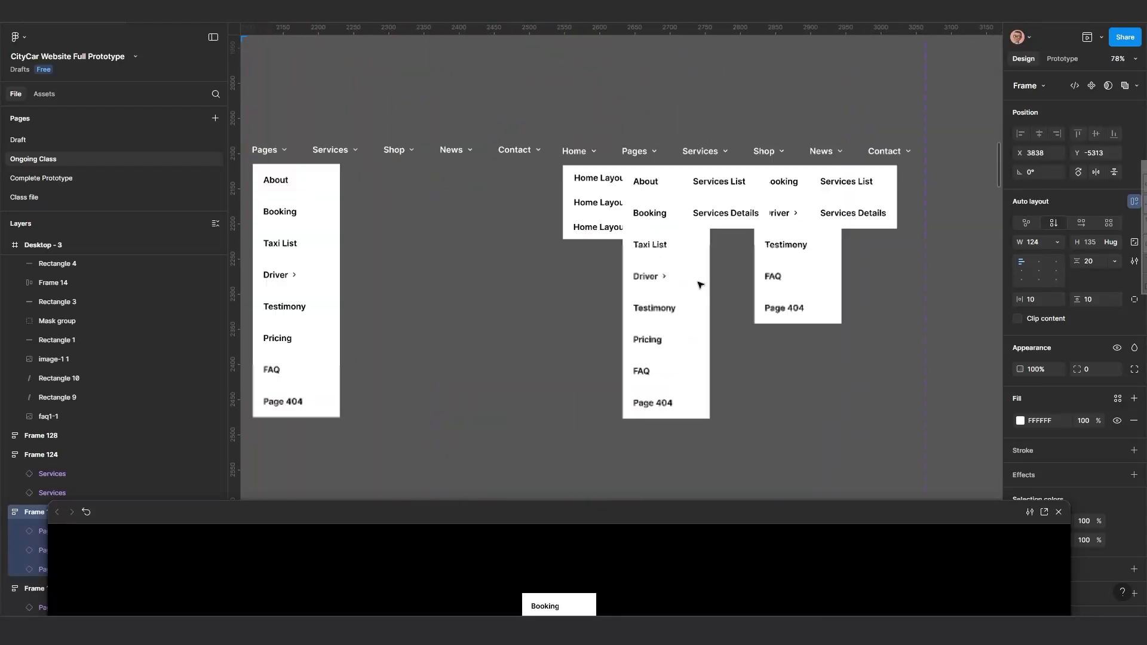
{"action": "left_click", "coordinate": [606, 206]}
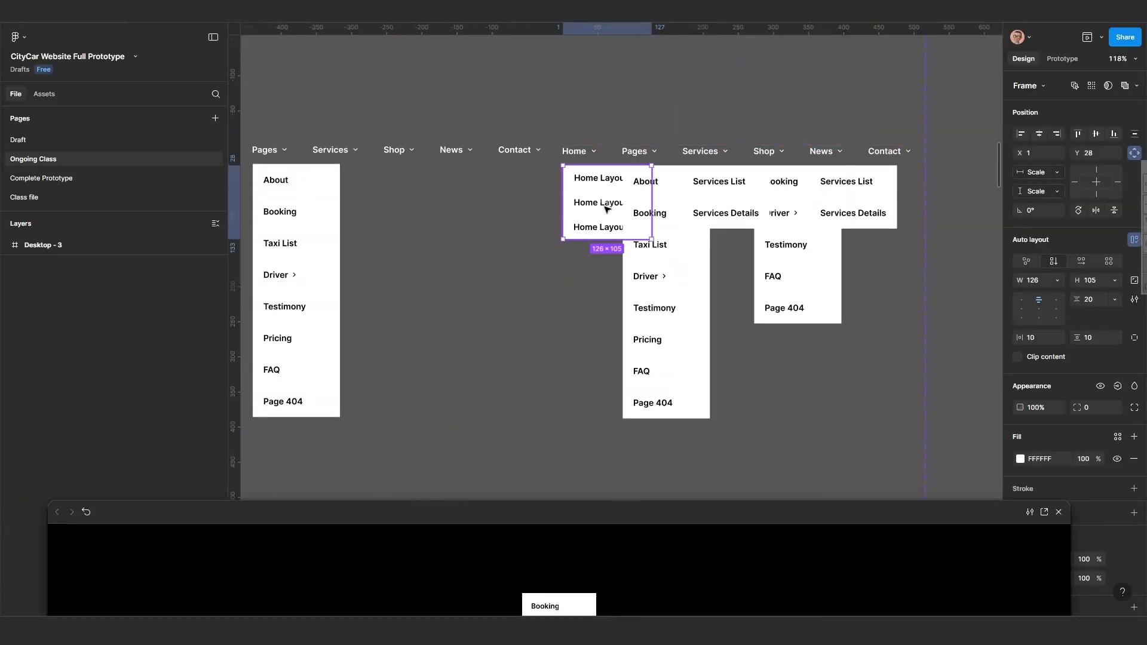
{"action": "left_click", "coordinate": [726, 197], "text": "shift"}
{"action": "left_click", "coordinate": [796, 197], "text": "shift"}
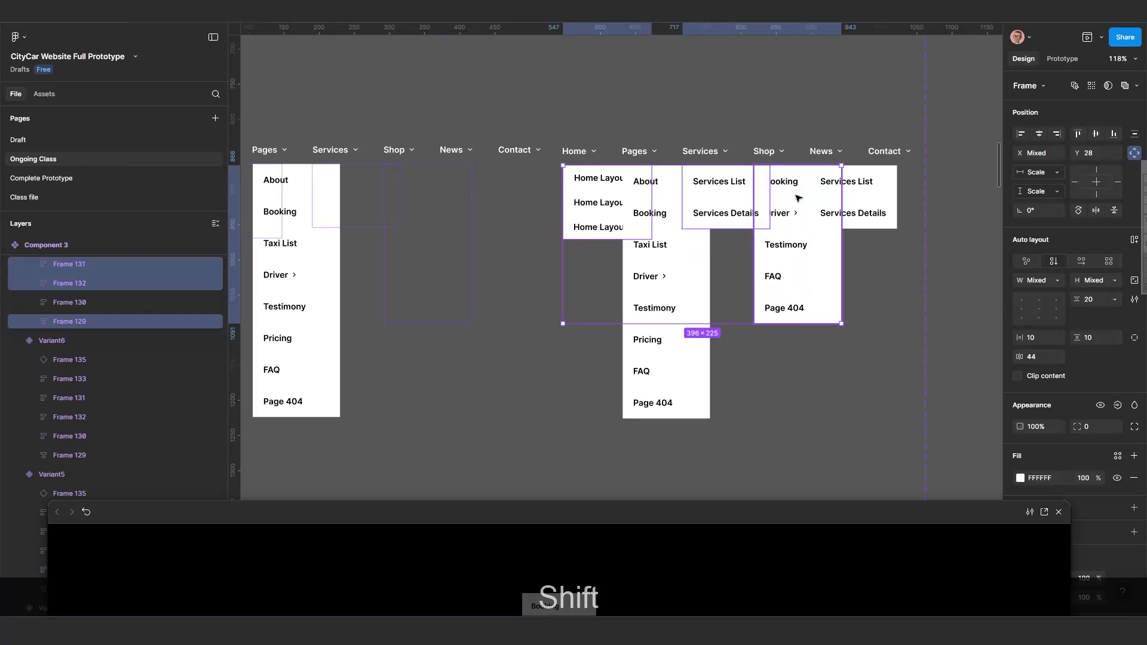
{"action": "left_click", "coordinate": [852, 198], "text": "shift"}
{"action": "key", "text": "shift+Delete"}
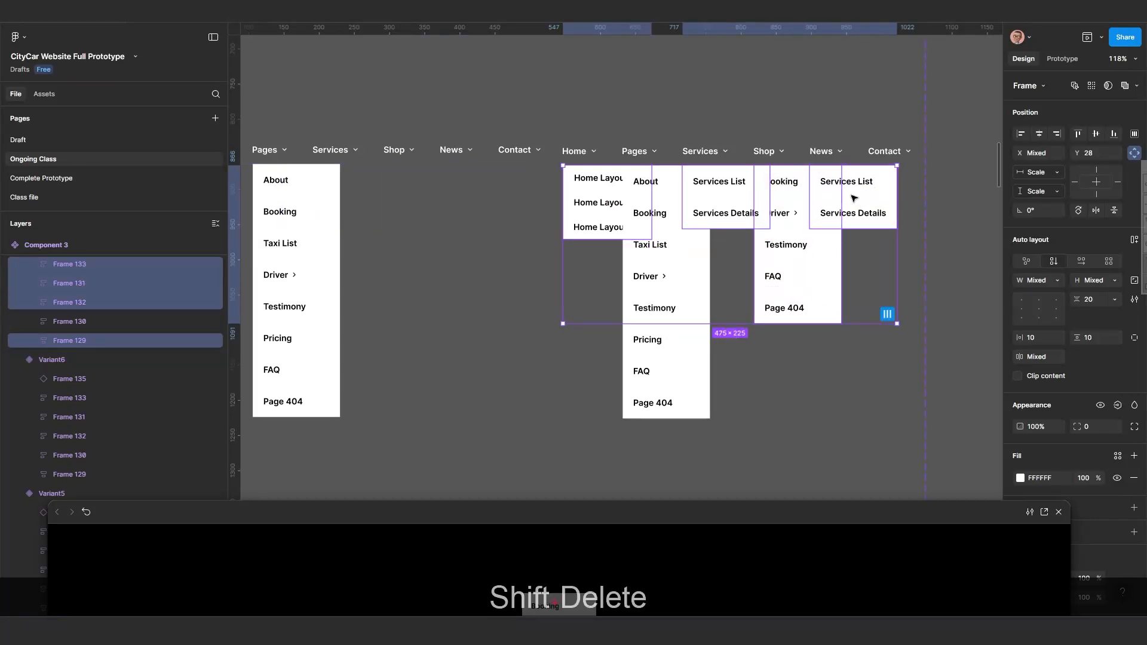
Paste the Booking, FAQ and Page 404 submenu into Variant7 and place it just beside the Pages dropdown, level with Driver.
{"action": "key", "text": "ctrl+v"}
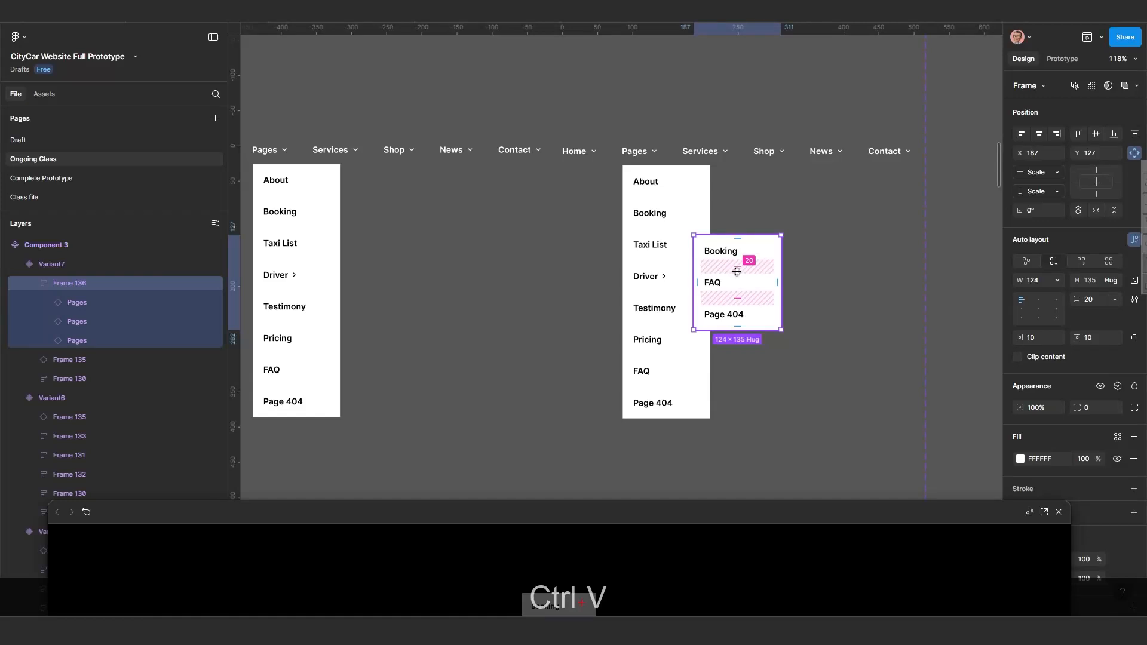
{"action": "left_click_drag", "start_coordinate": [768, 289], "coordinate": [773, 321]}
{"action": "scroll", "coordinate": [773, 320], "scroll_direction": "up", "scroll_amount": 5}
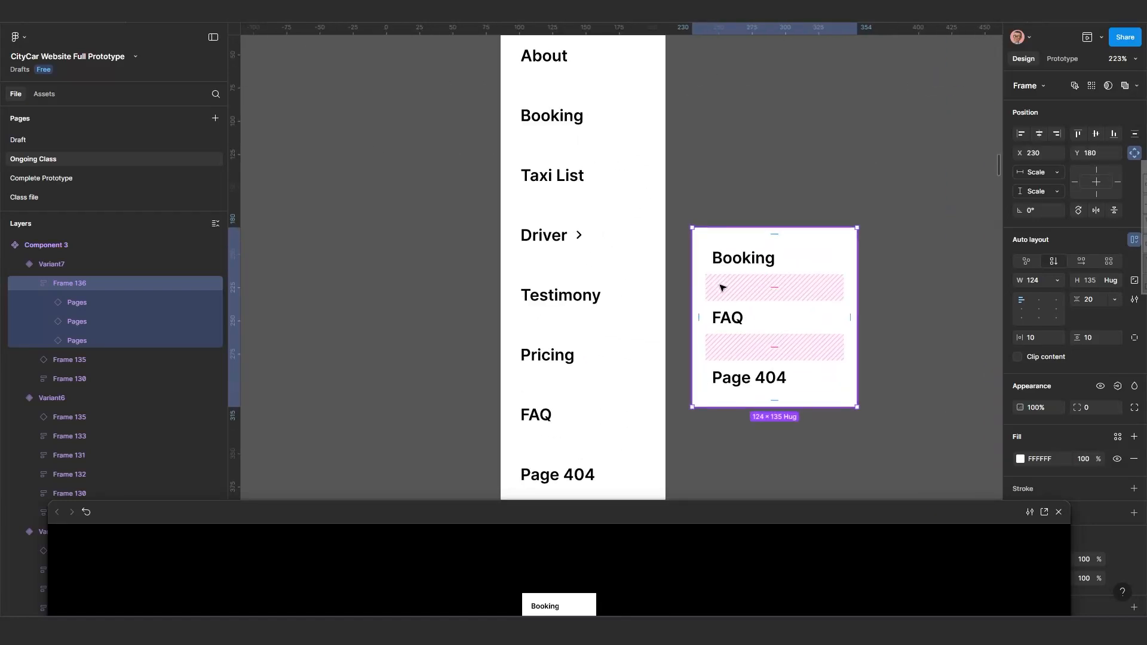
{"action": "left_click_drag", "start_coordinate": [712, 289], "coordinate": [719, 288]}
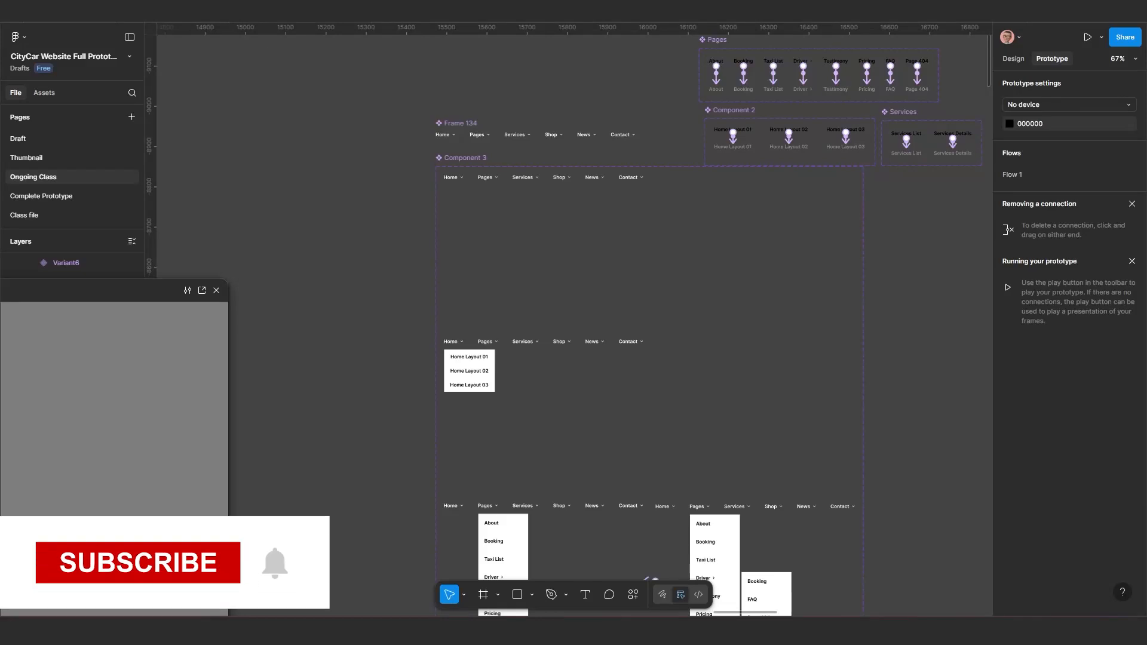
Remove the stray prototype connection attached to the side of Variant7 facing Variant3.
{"action": "scroll", "coordinate": [587, 268], "scroll_direction": "up", "scroll_amount": 2}
{"action": "left_click_drag", "start_coordinate": [560, 355], "coordinate": [602, 241]}
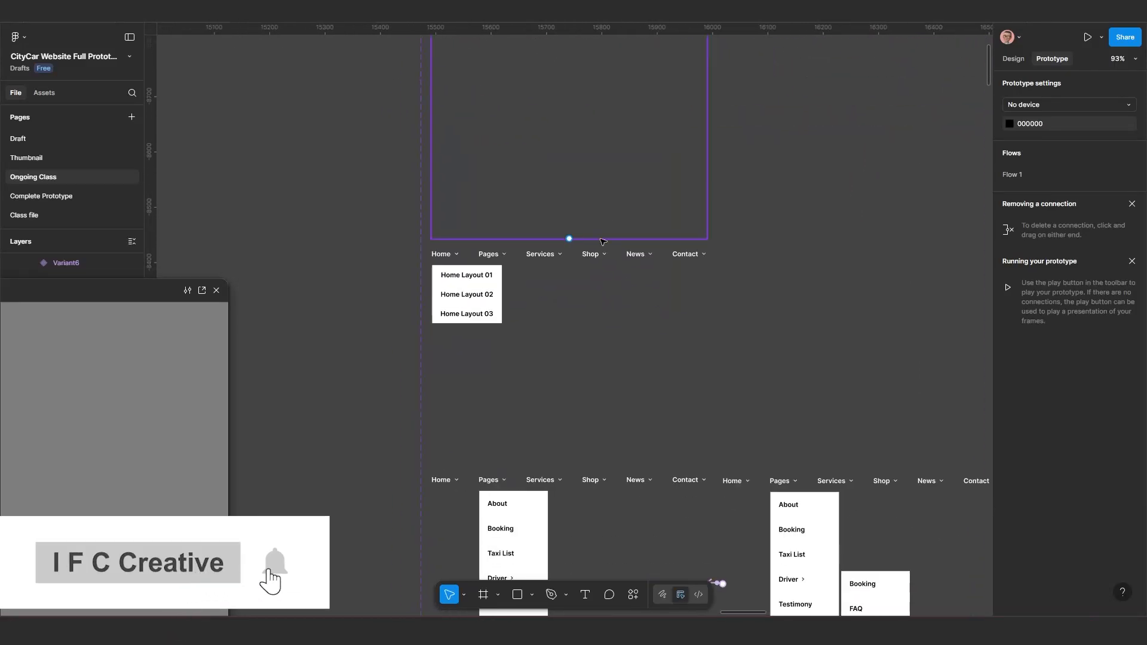
{"action": "scroll", "coordinate": [559, 243], "scroll_direction": "down", "scroll_amount": 1}
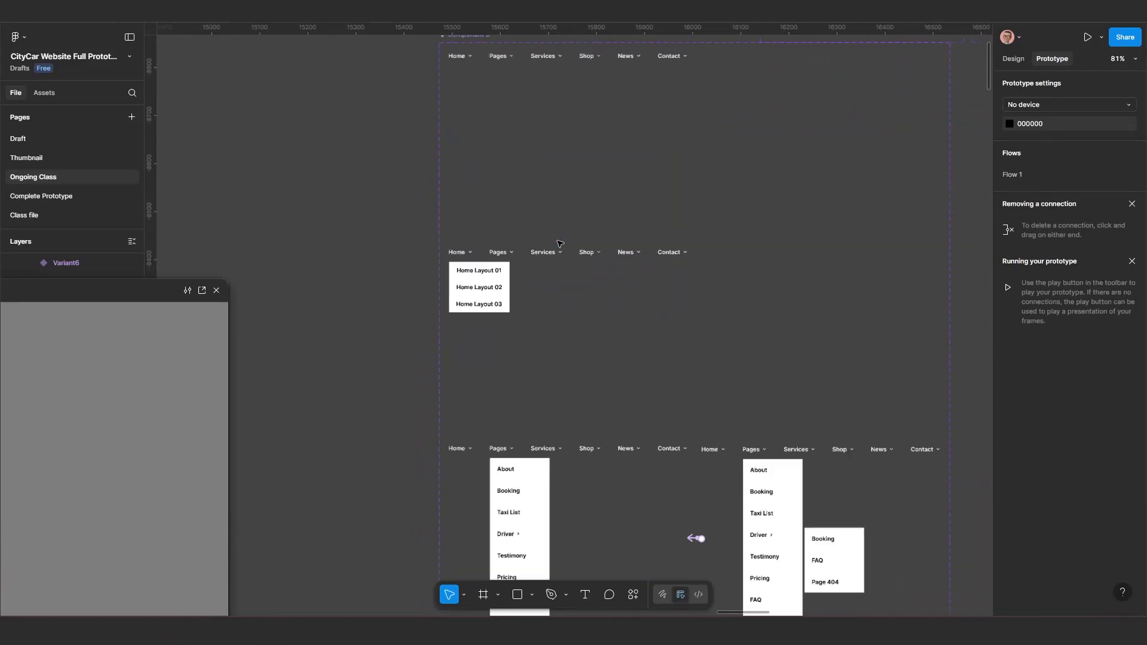
{"action": "scroll", "coordinate": [559, 243], "scroll_direction": "down", "scroll_amount": 3}
{"action": "left_click_drag", "start_coordinate": [585, 284], "coordinate": [546, 234]}
{"action": "scroll", "coordinate": [529, 273], "scroll_direction": "up", "scroll_amount": 1}
{"action": "scroll", "coordinate": [659, 367], "scroll_direction": "up", "scroll_amount": 4}
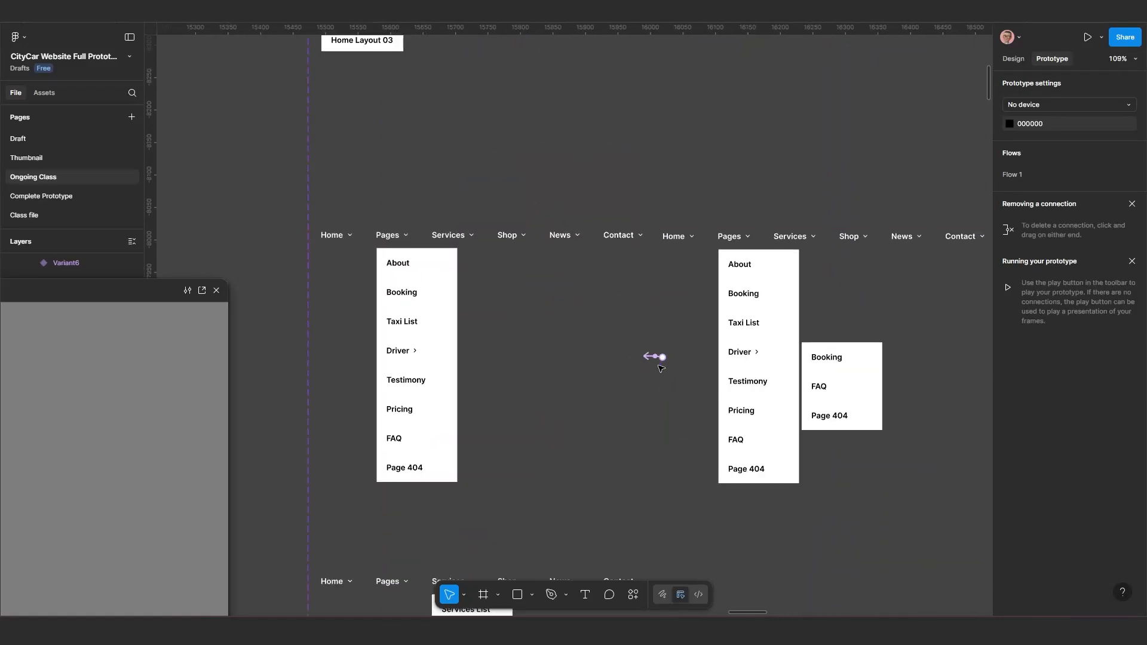
{"action": "left_click_drag", "start_coordinate": [660, 359], "coordinate": [276, 332]}
Examine the Default variant's menu items and the dropdown variants they are meant to lead to.
{"action": "scroll", "coordinate": [281, 334], "scroll_direction": "down", "scroll_amount": 2}
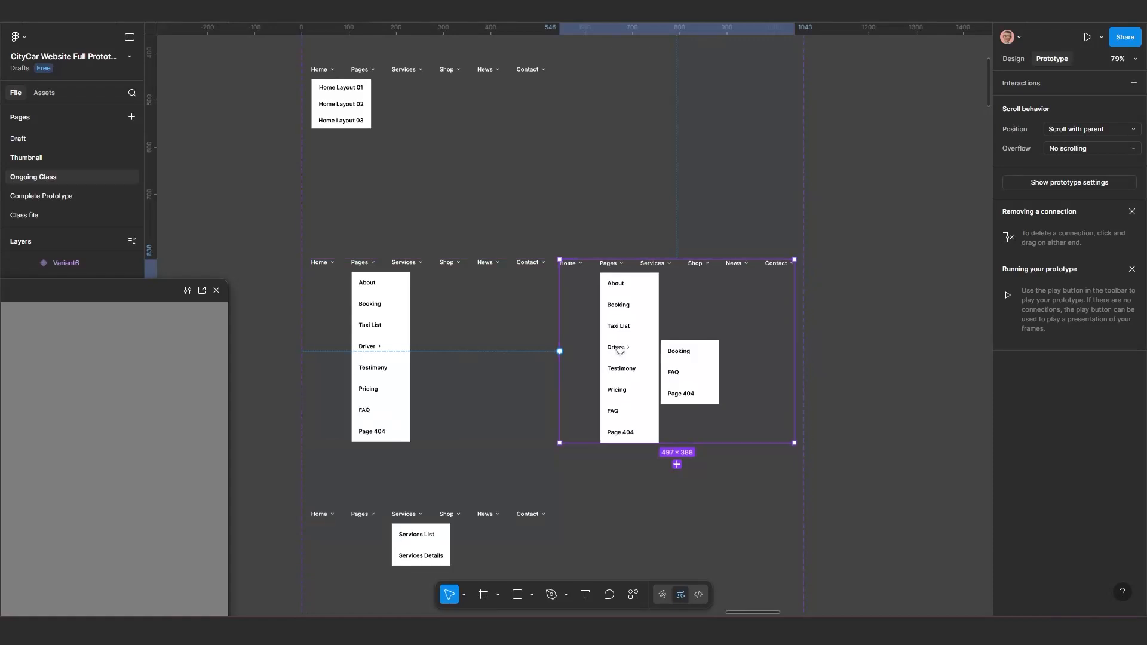
{"action": "scroll", "coordinate": [555, 262], "scroll_direction": "down", "scroll_amount": 5}
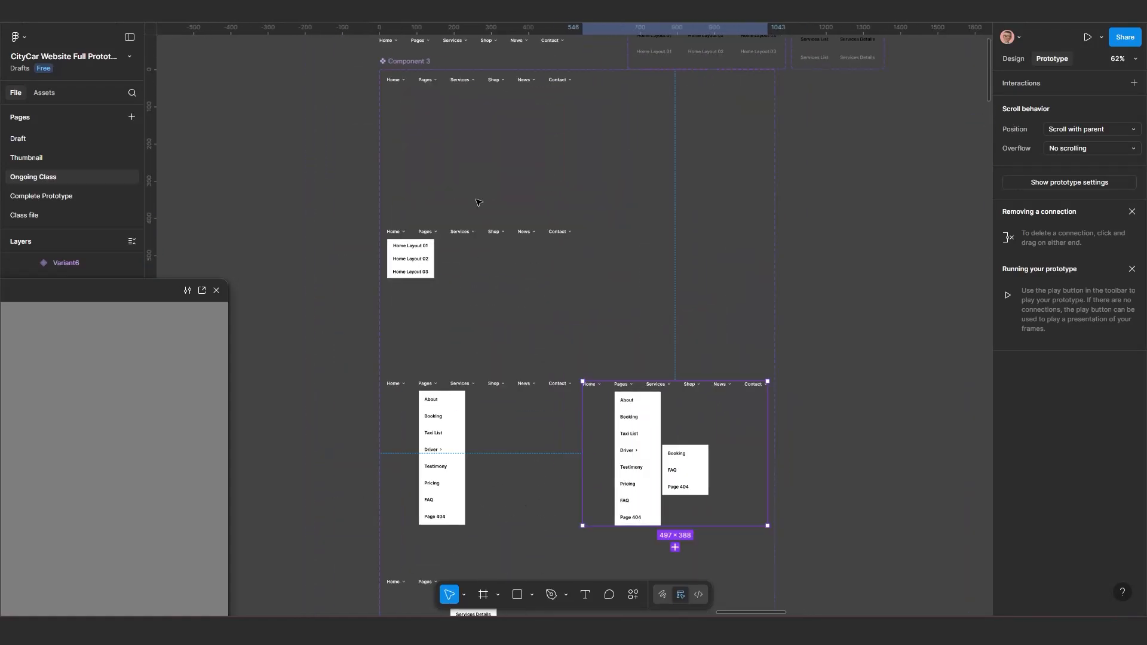
{"action": "scroll", "coordinate": [505, 283], "scroll_direction": "up", "scroll_amount": 6}
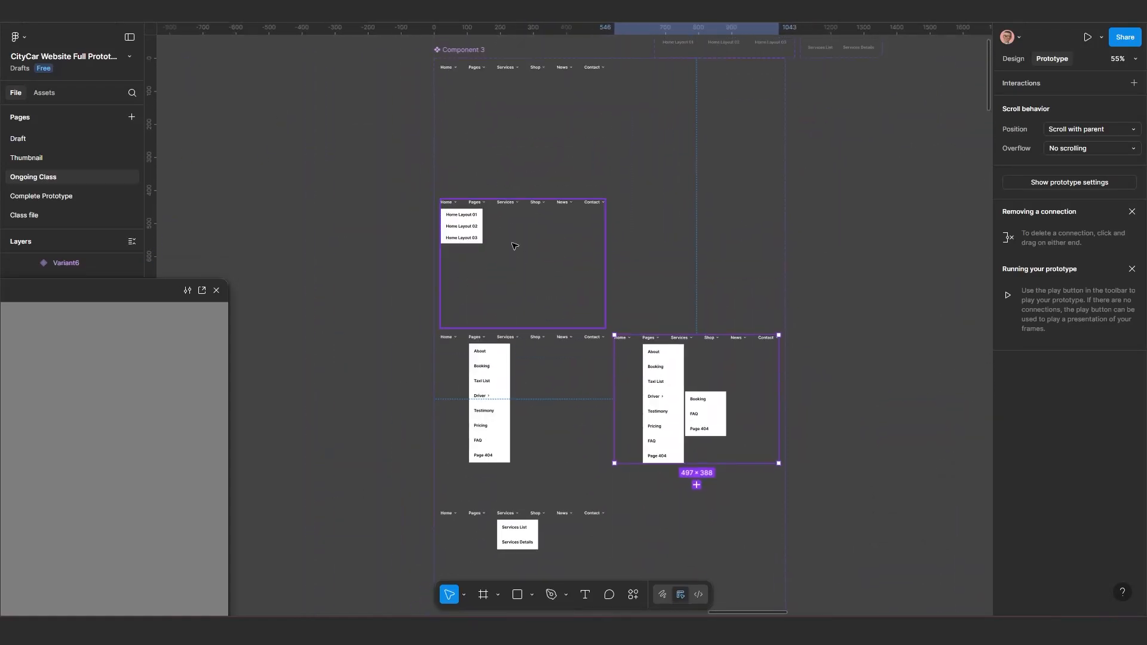
{"action": "left_click", "coordinate": [430, 146]}
{"action": "scroll", "coordinate": [440, 117], "scroll_direction": "up", "scroll_amount": 1}
{"action": "scroll", "coordinate": [408, 81], "scroll_direction": "up", "scroll_amount": 3}
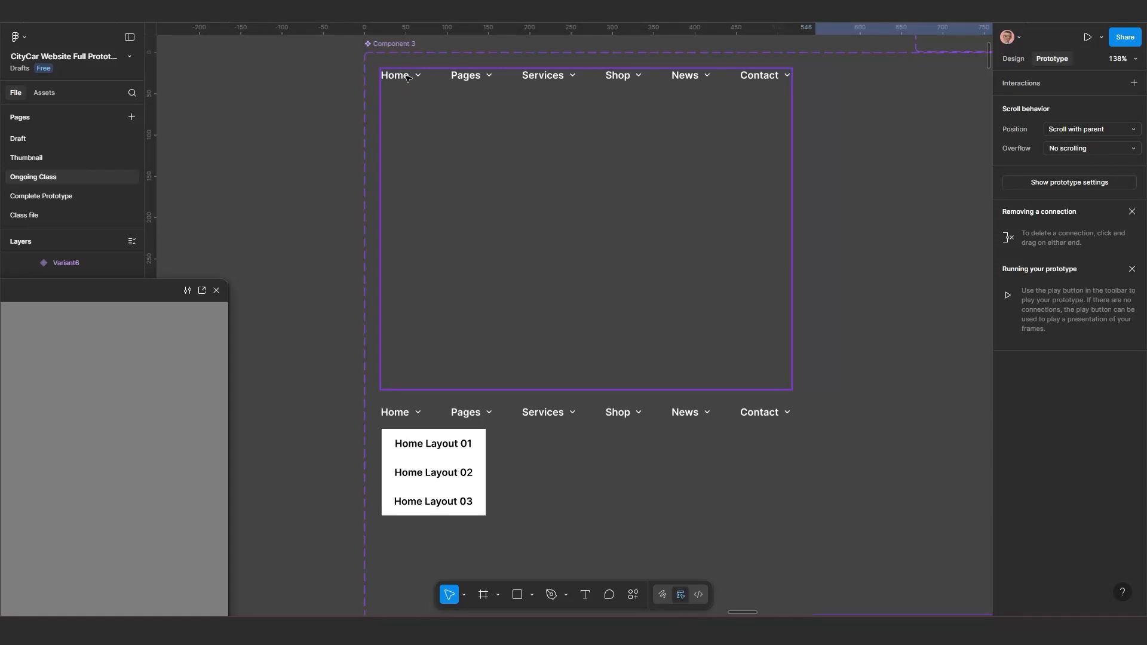
{"action": "scroll", "coordinate": [430, 173], "scroll_direction": "down", "scroll_amount": 3}
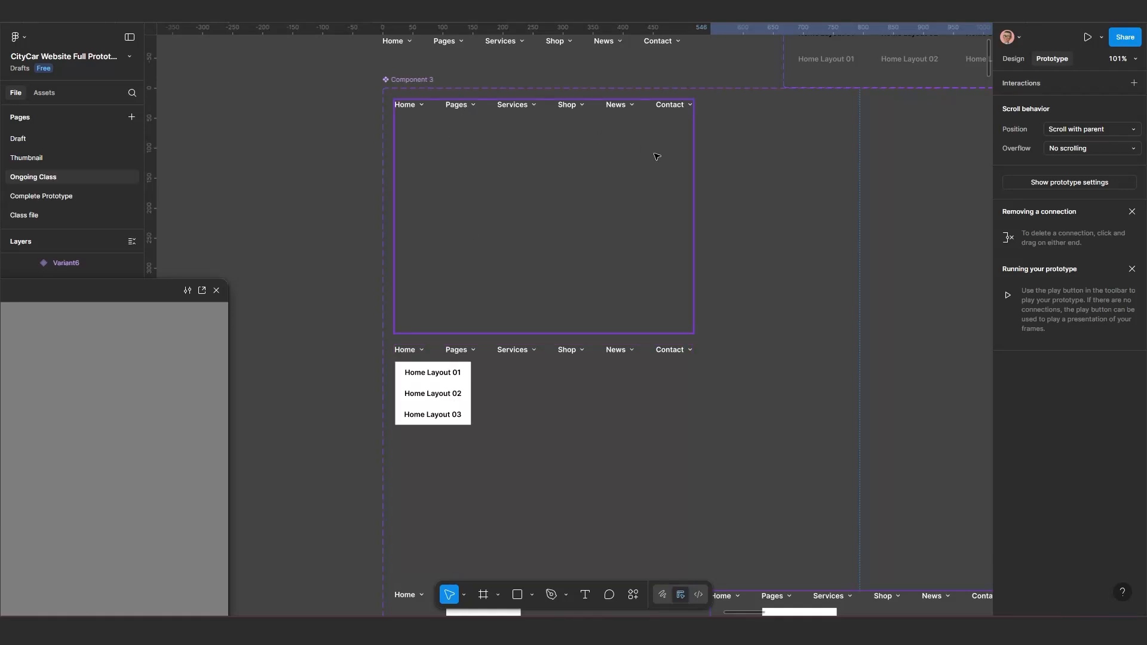
{"action": "scroll", "coordinate": [656, 156], "scroll_direction": "down", "scroll_amount": 5}
{"action": "scroll", "coordinate": [642, 293], "scroll_direction": "up", "scroll_amount": 2}
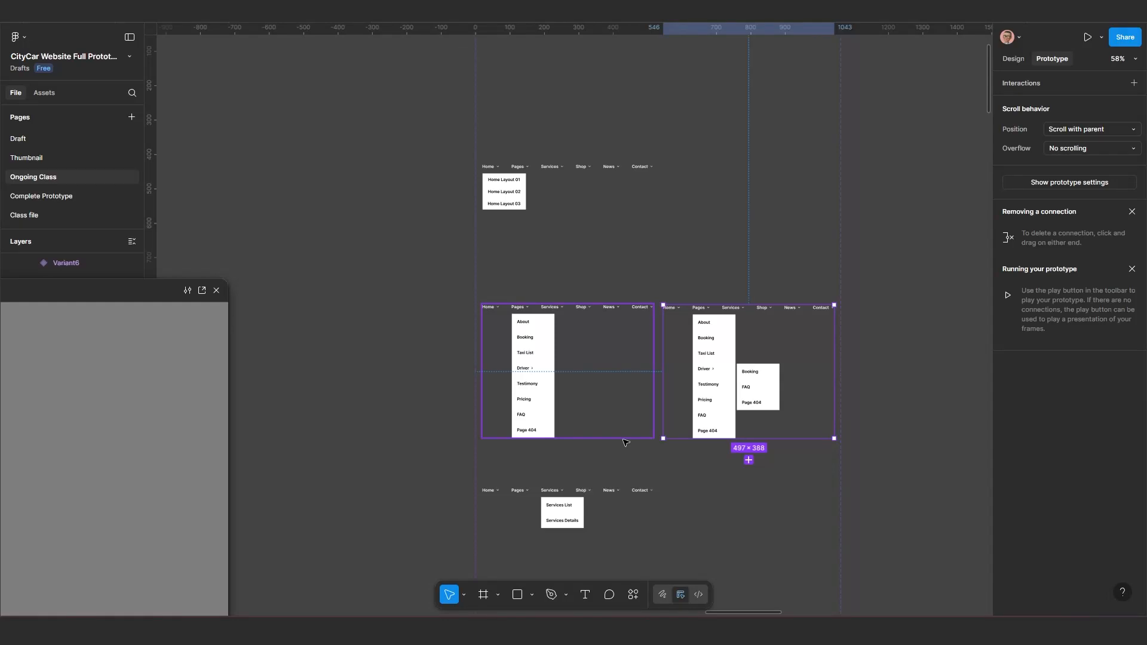
Connect the Home item in the Default variant to Variant2 with a Change to interaction.
{"action": "scroll", "coordinate": [606, 376], "scroll_direction": "up", "scroll_amount": 4}
{"action": "scroll", "coordinate": [555, 281], "scroll_direction": "up", "scroll_amount": 5}
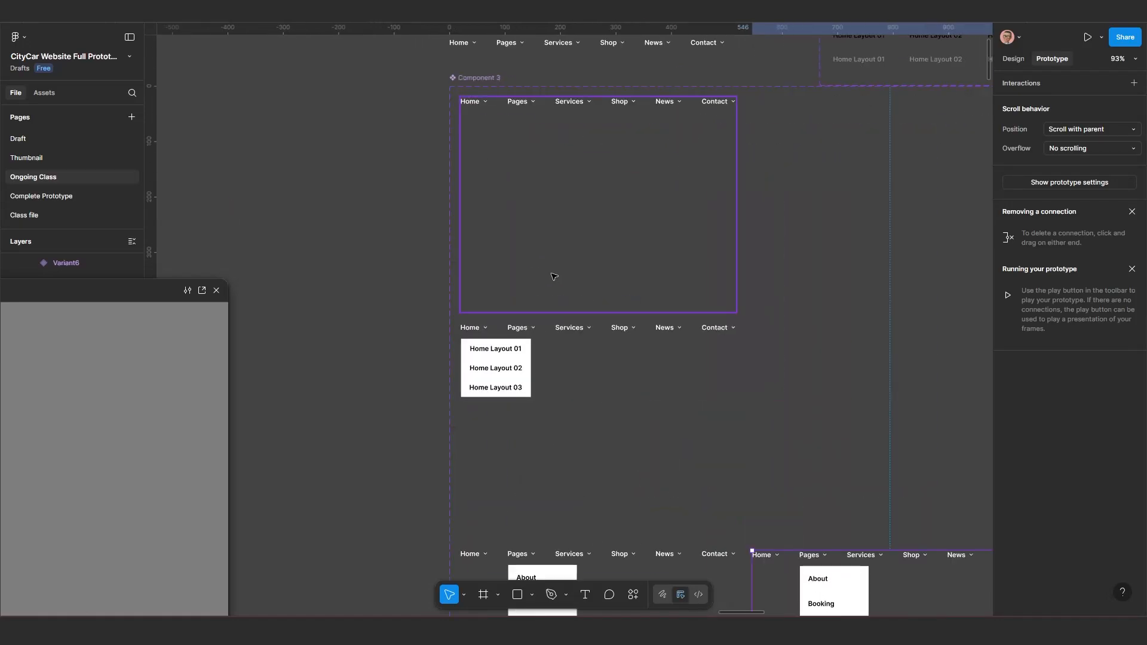
{"action": "scroll", "coordinate": [500, 199], "scroll_direction": "up", "scroll_amount": 2}
{"action": "left_click", "coordinate": [464, 126], "text": "ctrl"}
{"action": "left_click_drag", "start_coordinate": [479, 176], "coordinate": [498, 143]}
{"action": "scroll", "coordinate": [488, 88], "scroll_direction": "down", "scroll_amount": 2}
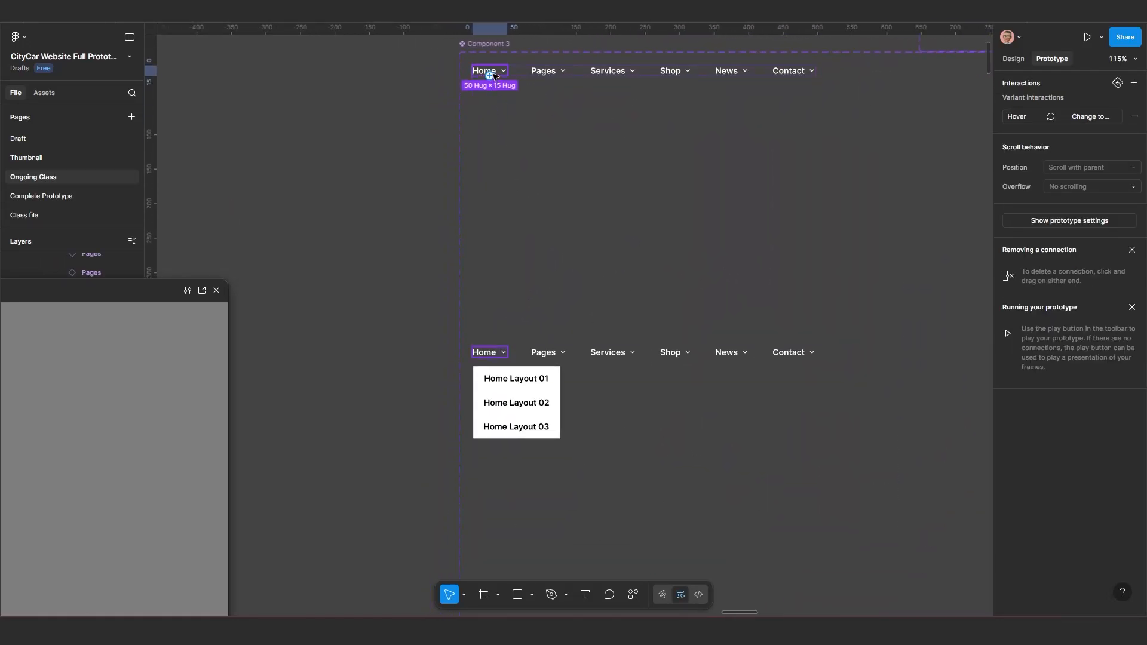
{"action": "left_click_drag", "start_coordinate": [491, 75], "coordinate": [504, 355]}
{"action": "left_click_drag", "start_coordinate": [625, 382], "coordinate": [374, 213]}
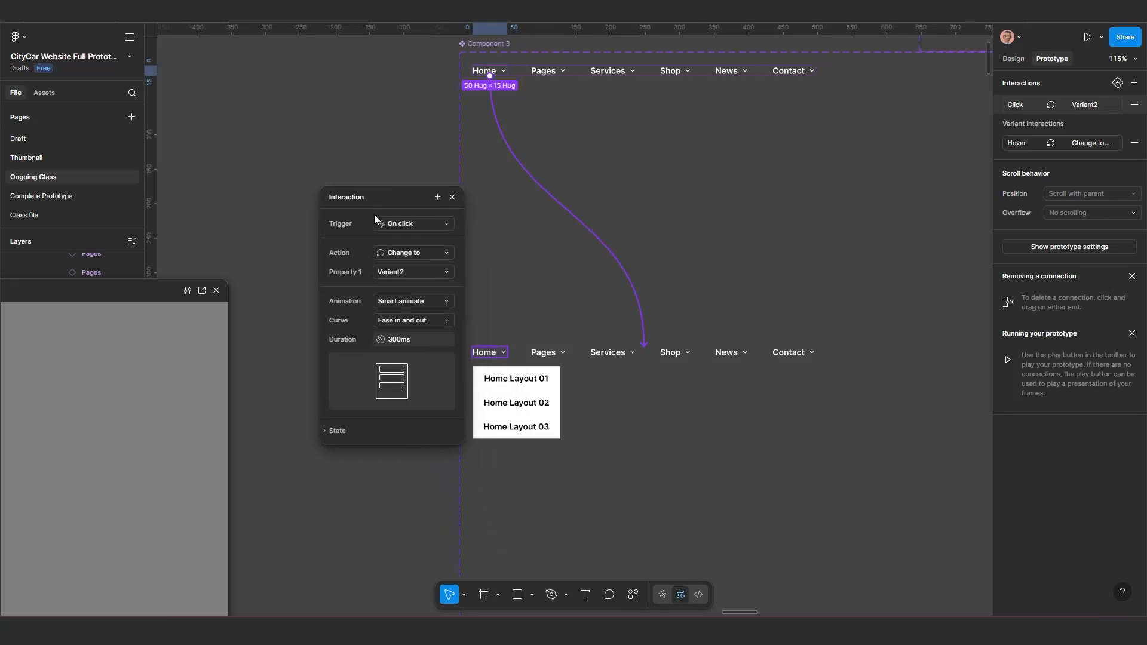
Set the Home interaction's trigger to Mouse enter, keeping the Smart animate animation and the Ease in and out curve.
{"action": "left_click", "coordinate": [413, 224]}
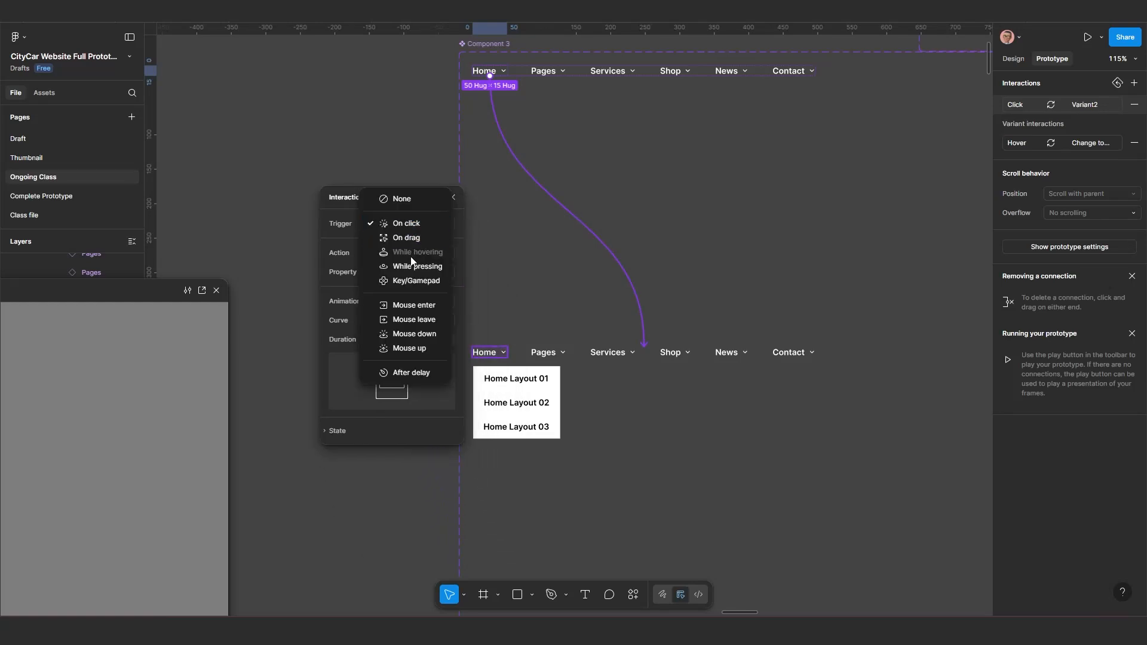
{"action": "left_click", "coordinate": [414, 306]}
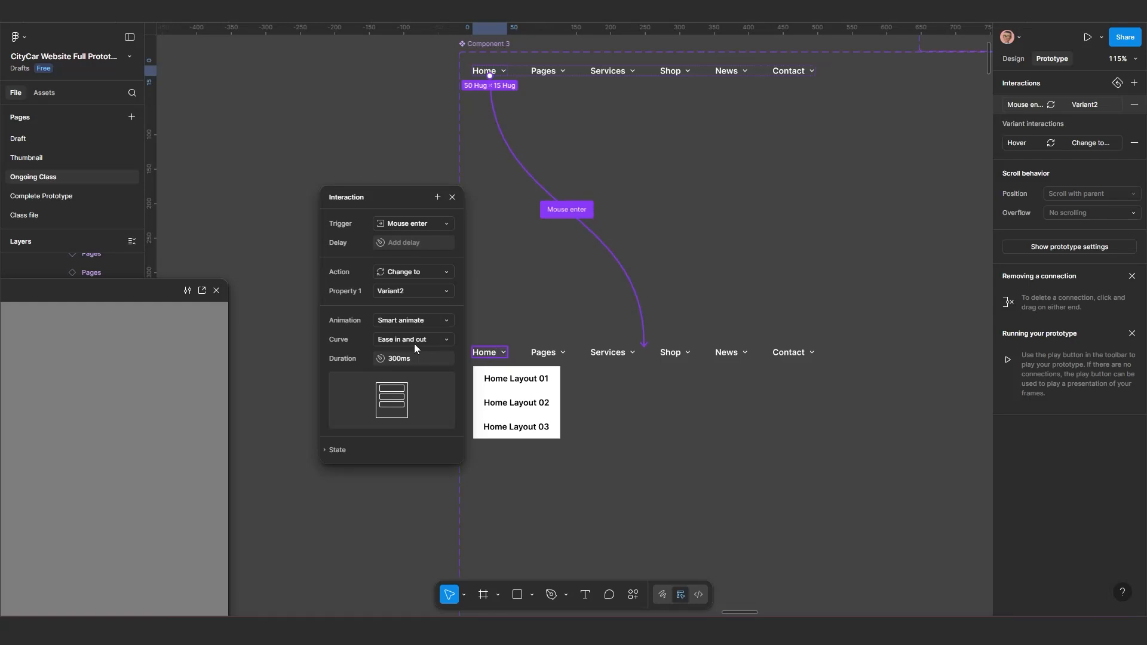
{"action": "left_click", "coordinate": [410, 320]}
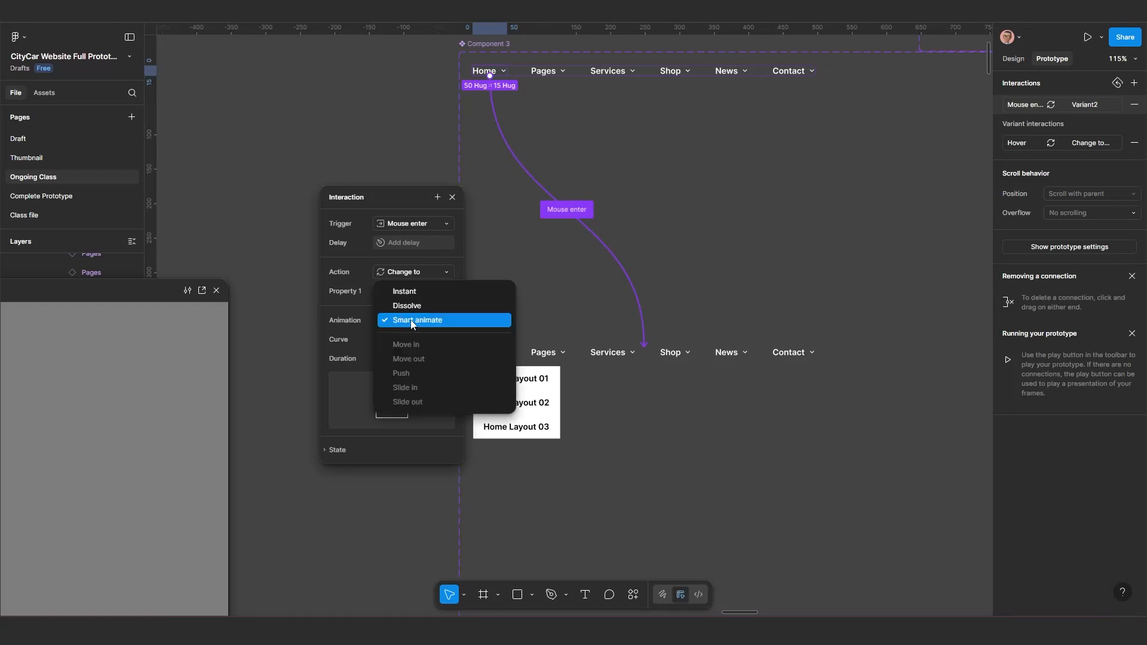
{"action": "left_click", "coordinate": [407, 324]}
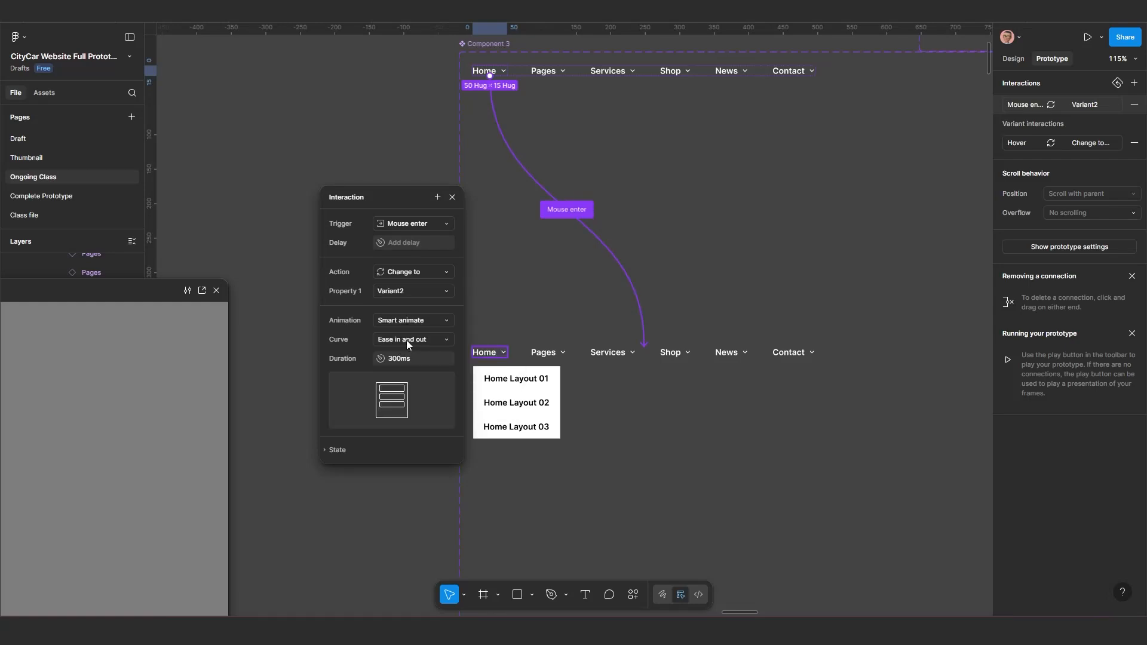
{"action": "left_click", "coordinate": [406, 339]}
{"action": "left_click", "coordinate": [418, 339]}
{"action": "left_click", "coordinate": [452, 197]}
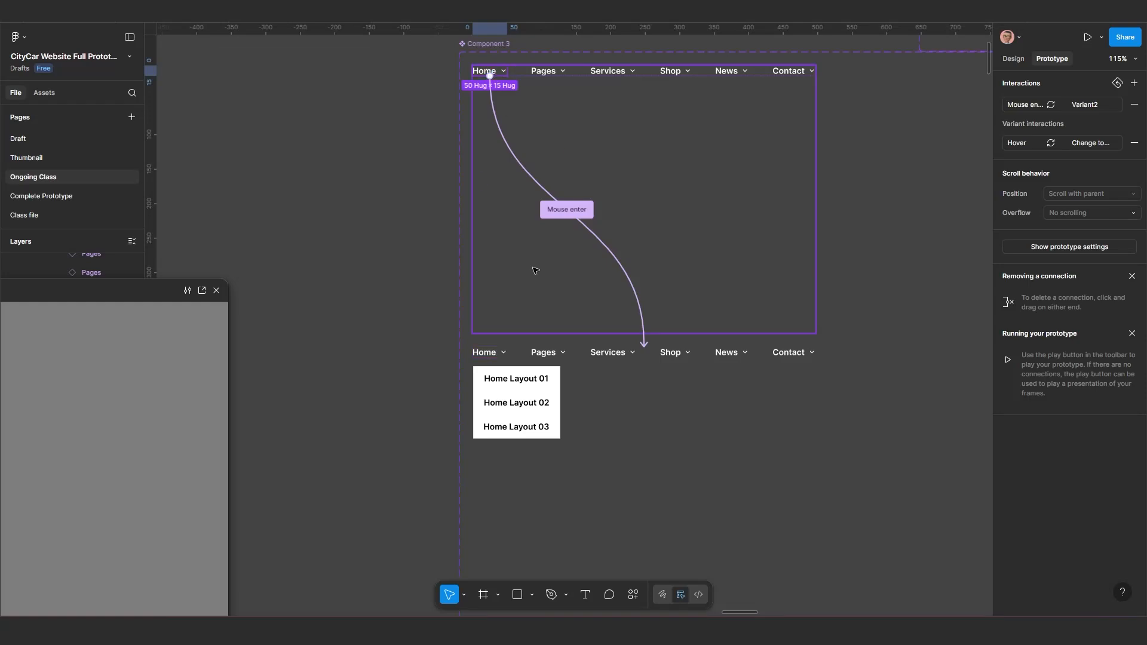
{"action": "scroll", "coordinate": [519, 377], "scroll_direction": "down", "scroll_amount": 2}
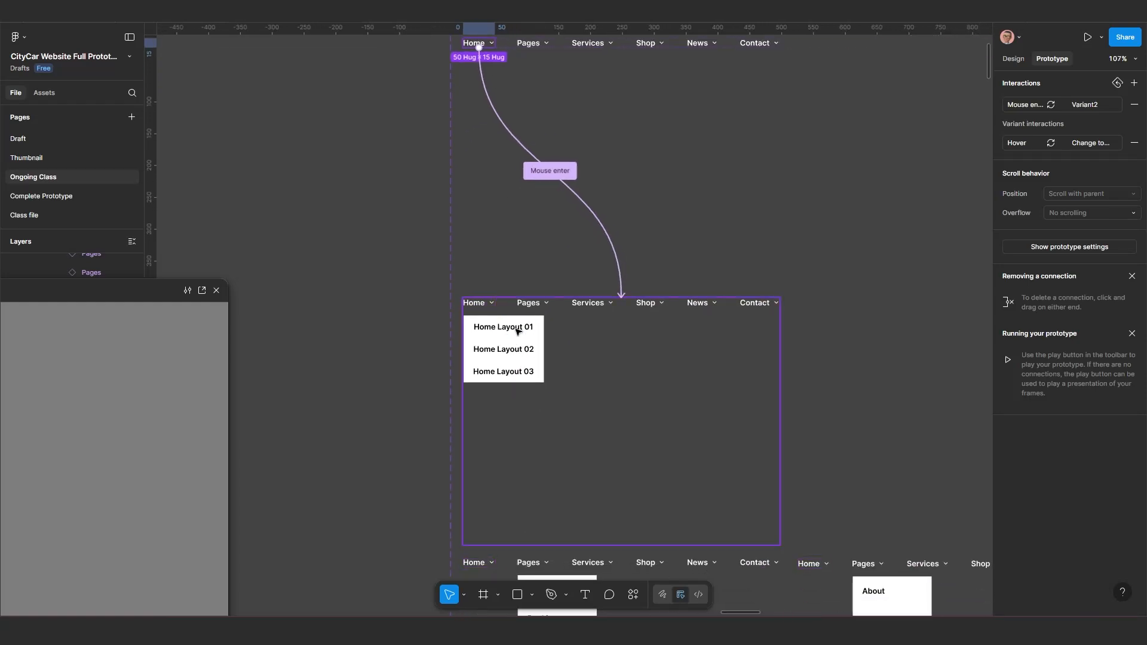
{"action": "scroll", "coordinate": [517, 345], "scroll_direction": "down", "scroll_amount": 2}
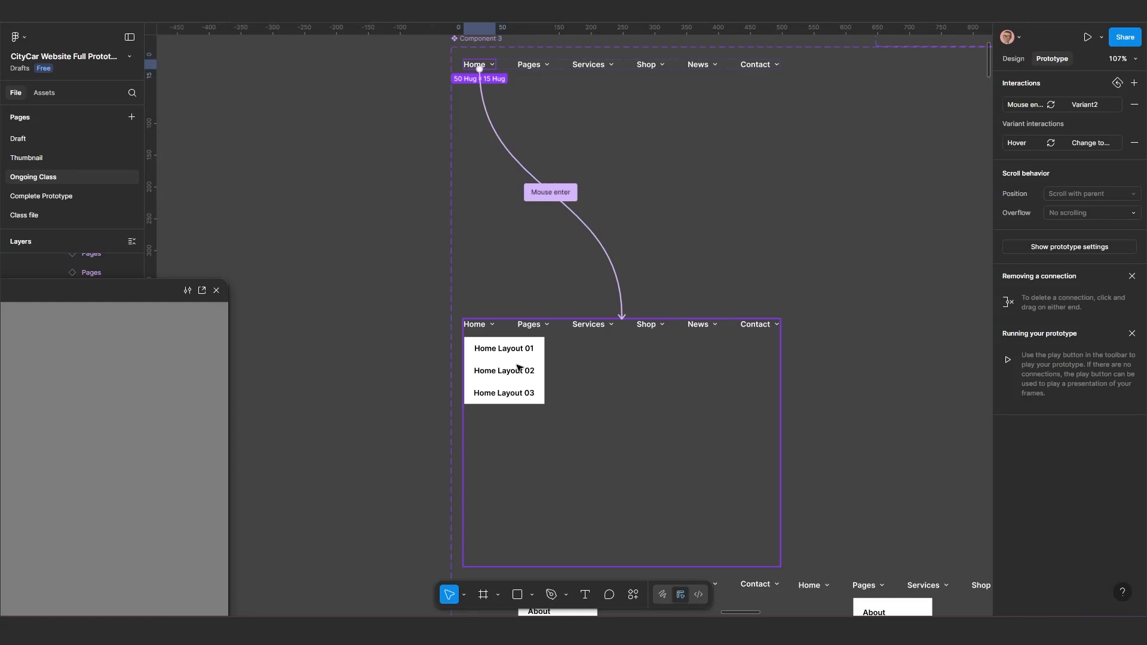
{"action": "left_click", "coordinate": [518, 366]}
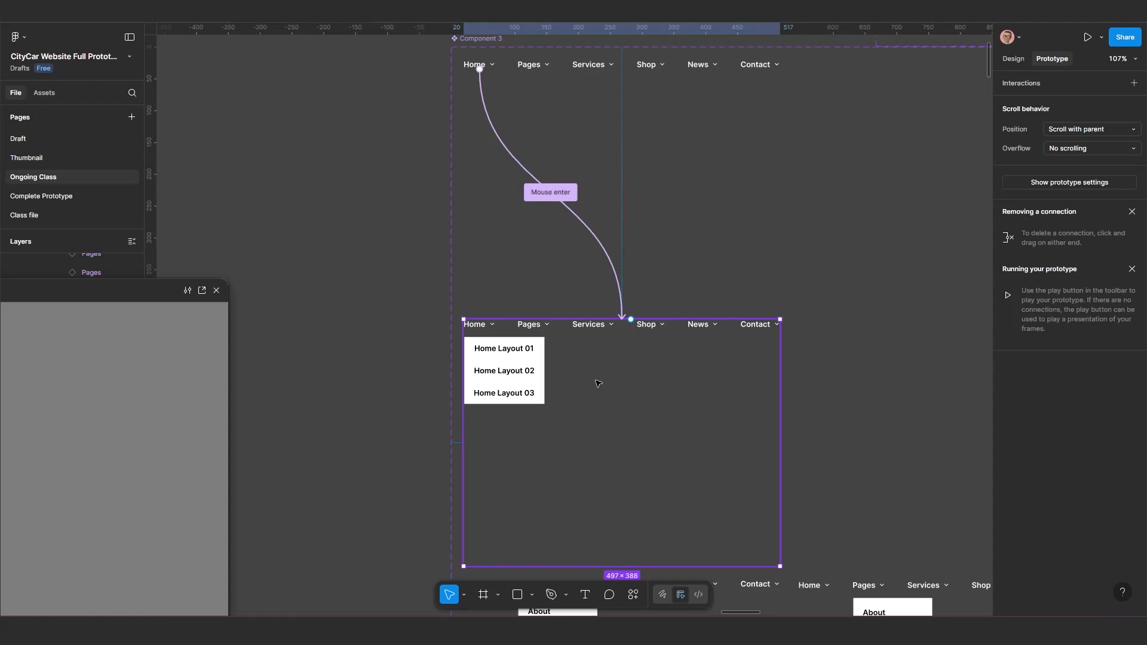
{"action": "left_click", "coordinate": [586, 173]}
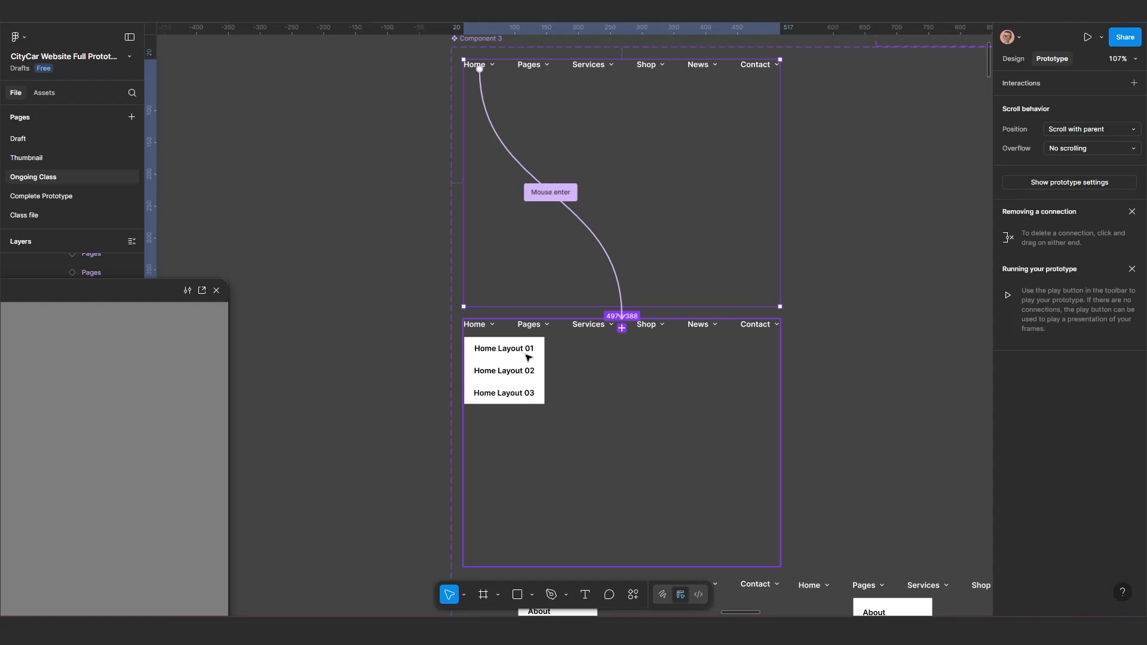
{"action": "scroll", "coordinate": [524, 382], "scroll_direction": "up", "scroll_amount": 5}
{"action": "scroll", "coordinate": [520, 374], "scroll_direction": "down", "scroll_amount": 5}
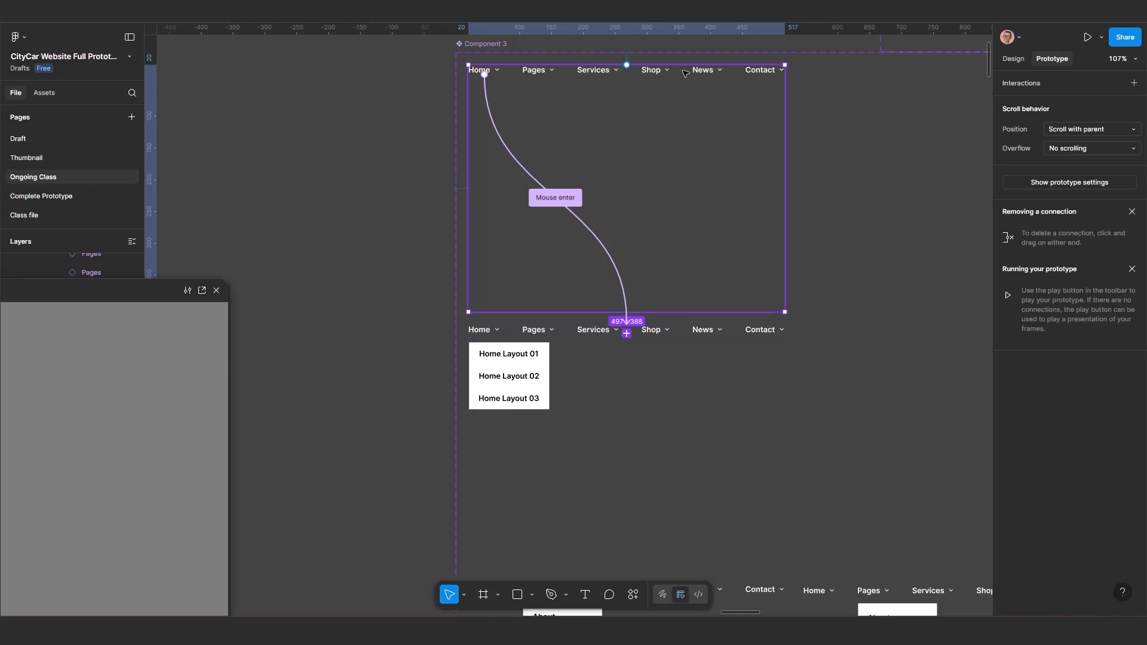
Connect the Home Layout dropdown in Variant2 back to the Default variant with a Mouse leave trigger.
{"action": "left_click", "coordinate": [513, 377]}
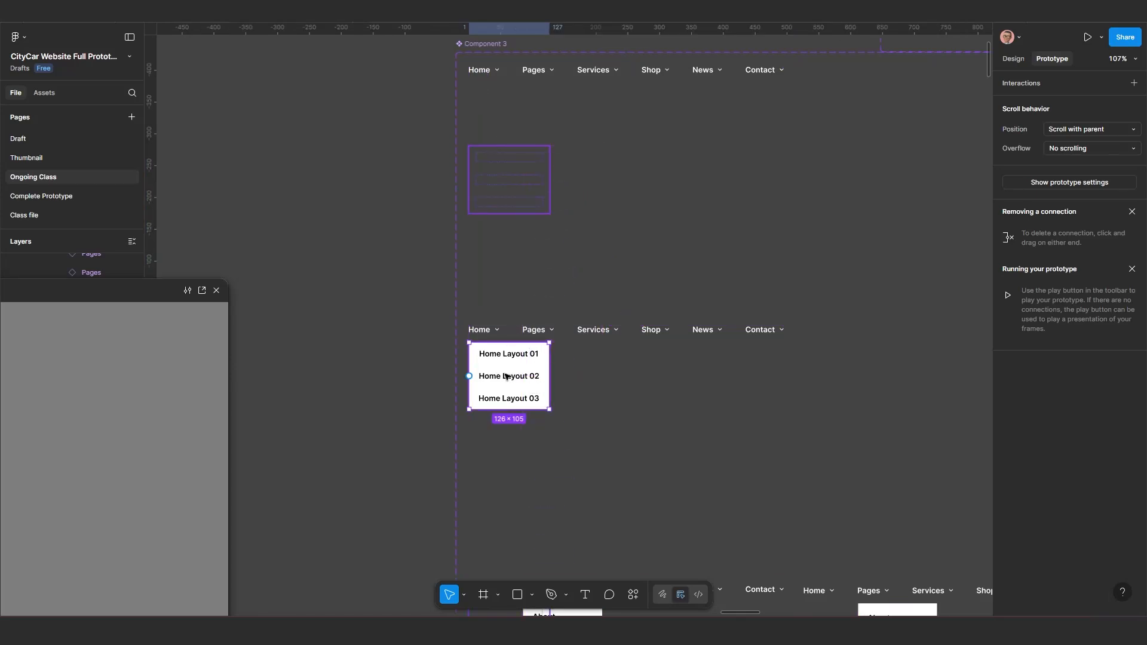
{"action": "left_click_drag", "start_coordinate": [509, 342], "coordinate": [569, 305]}
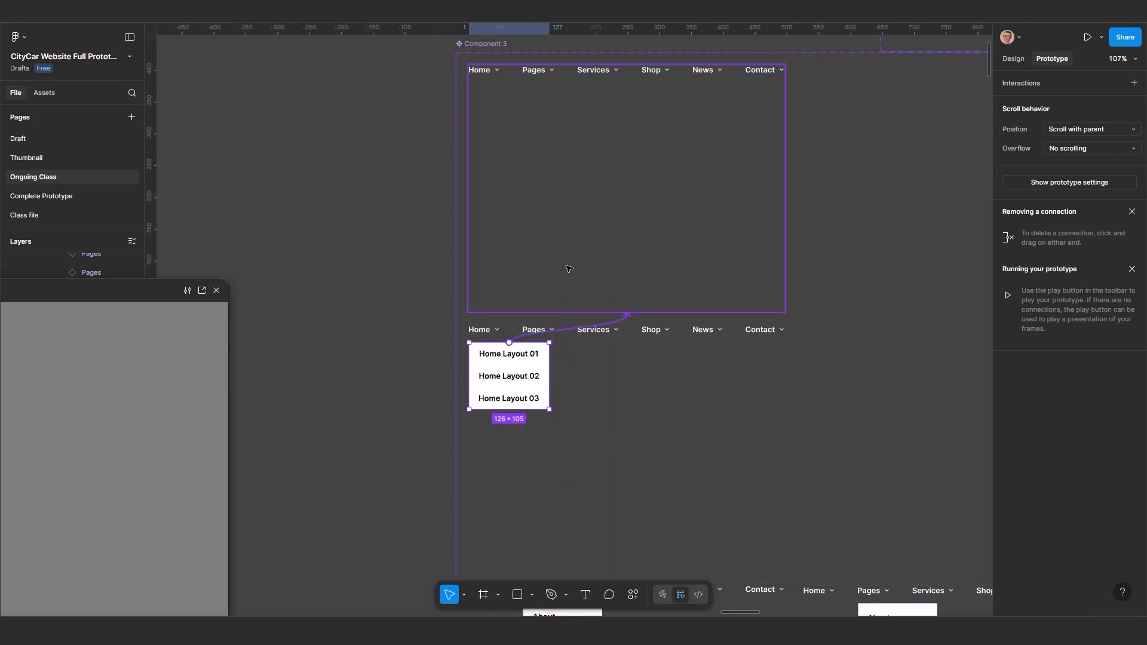
{"action": "left_click_drag", "start_coordinate": [570, 241], "coordinate": [569, 239]}
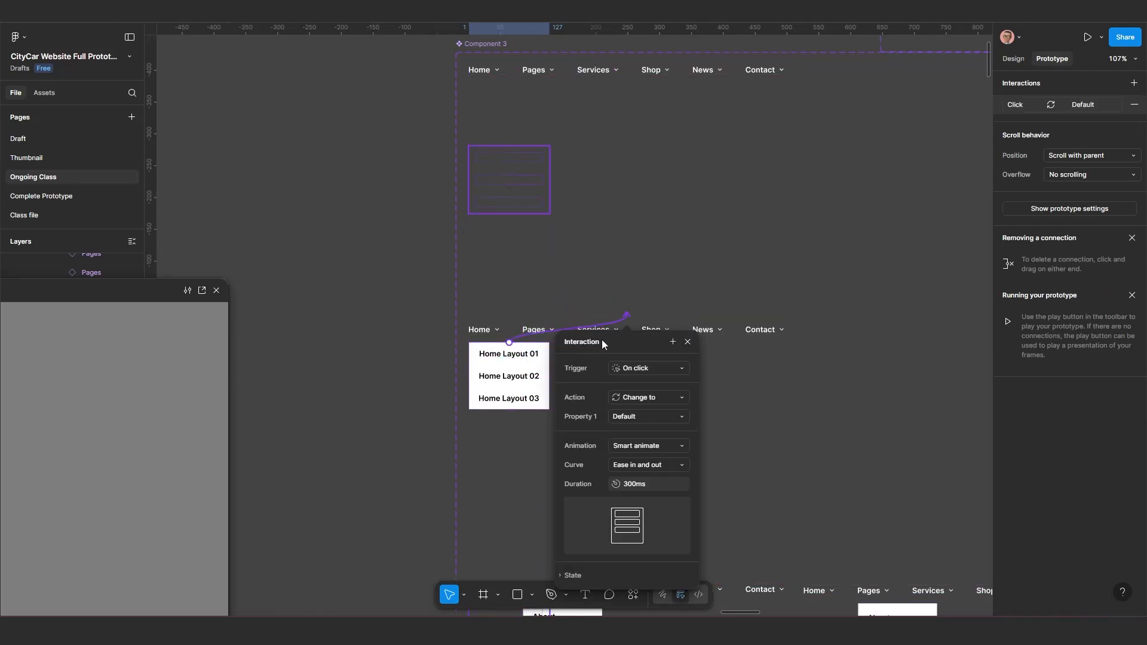
{"action": "left_click_drag", "start_coordinate": [601, 339], "coordinate": [430, 265]}
{"action": "left_click", "coordinate": [409, 191]}
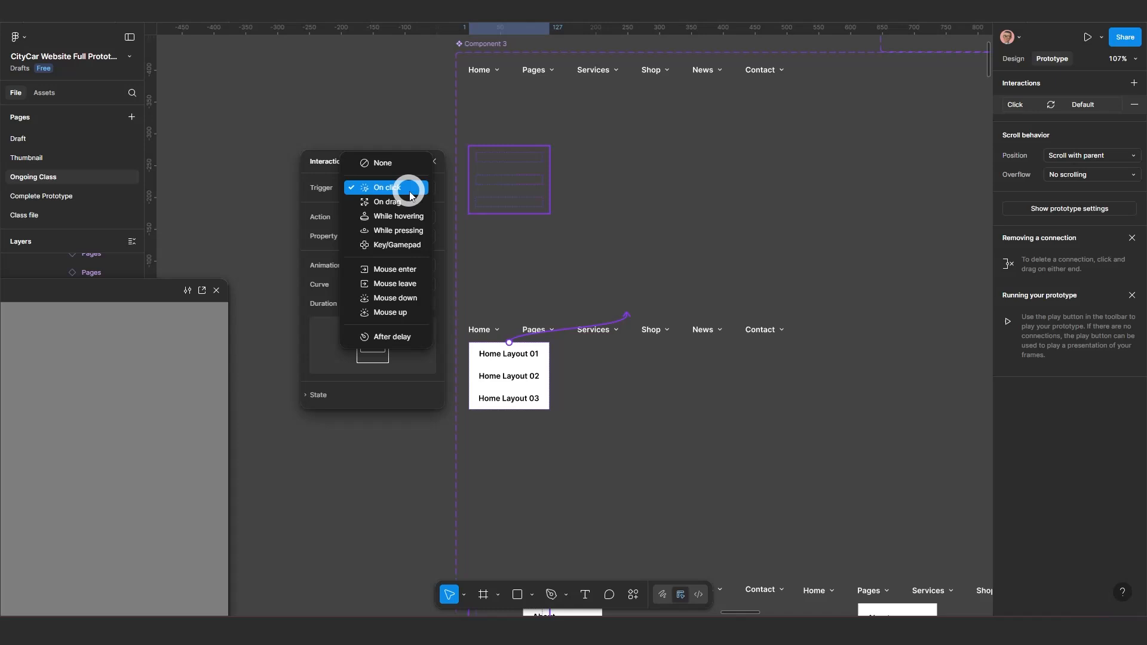
{"action": "left_click", "coordinate": [409, 285]}
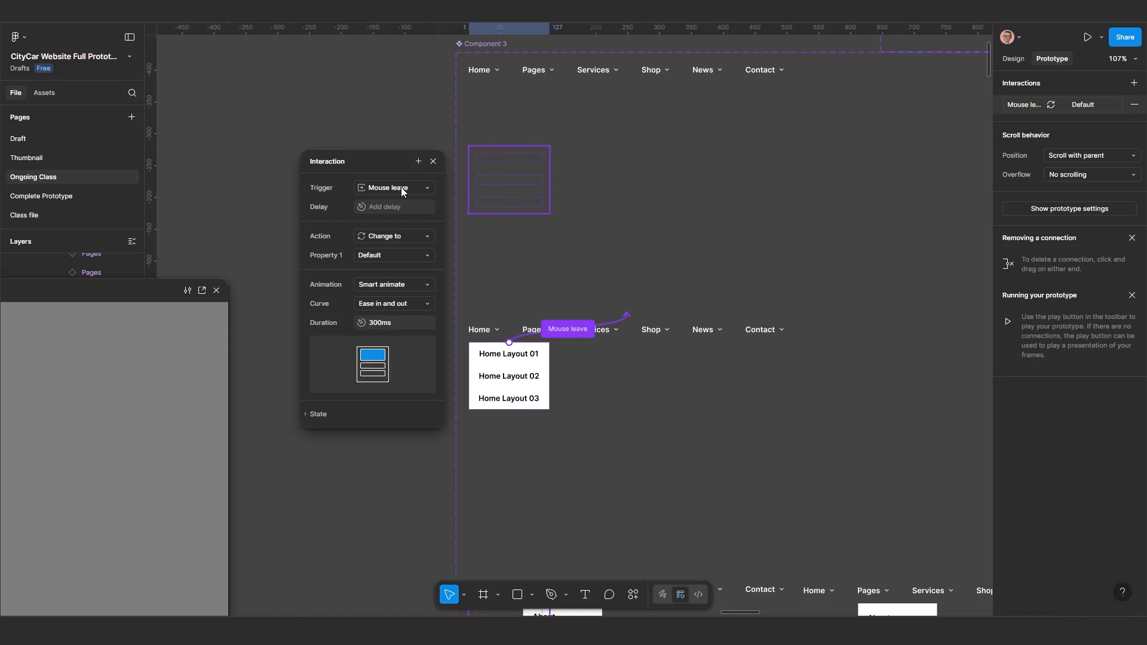
{"action": "left_click", "coordinate": [630, 192]}
Connect the Pages item in the Default variant to Variant3 with a Mouse enter trigger.
{"action": "scroll", "coordinate": [622, 224], "scroll_direction": "down", "scroll_amount": 1}
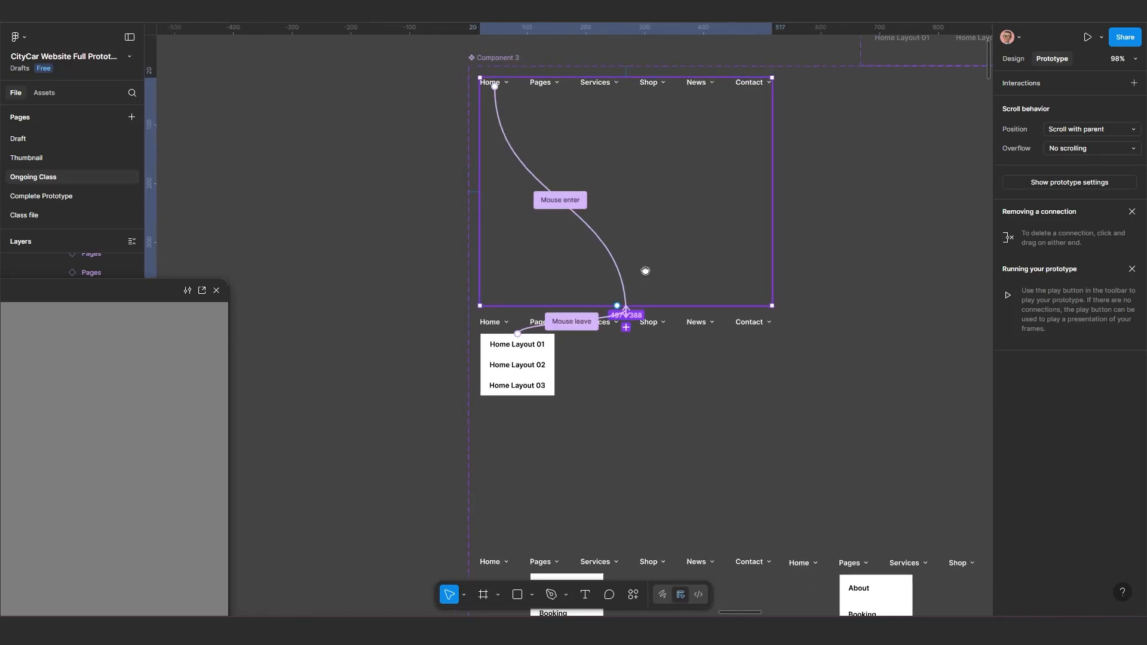
{"action": "left_click_drag", "start_coordinate": [645, 270], "coordinate": [611, 254]}
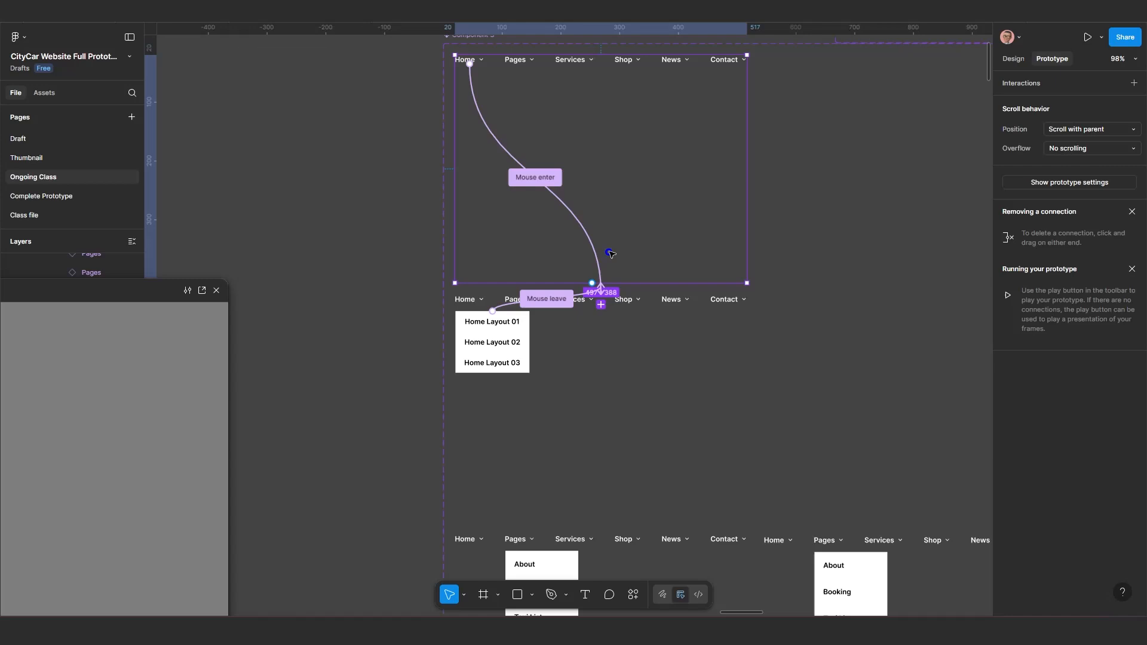
{"action": "left_click", "coordinate": [518, 63]}
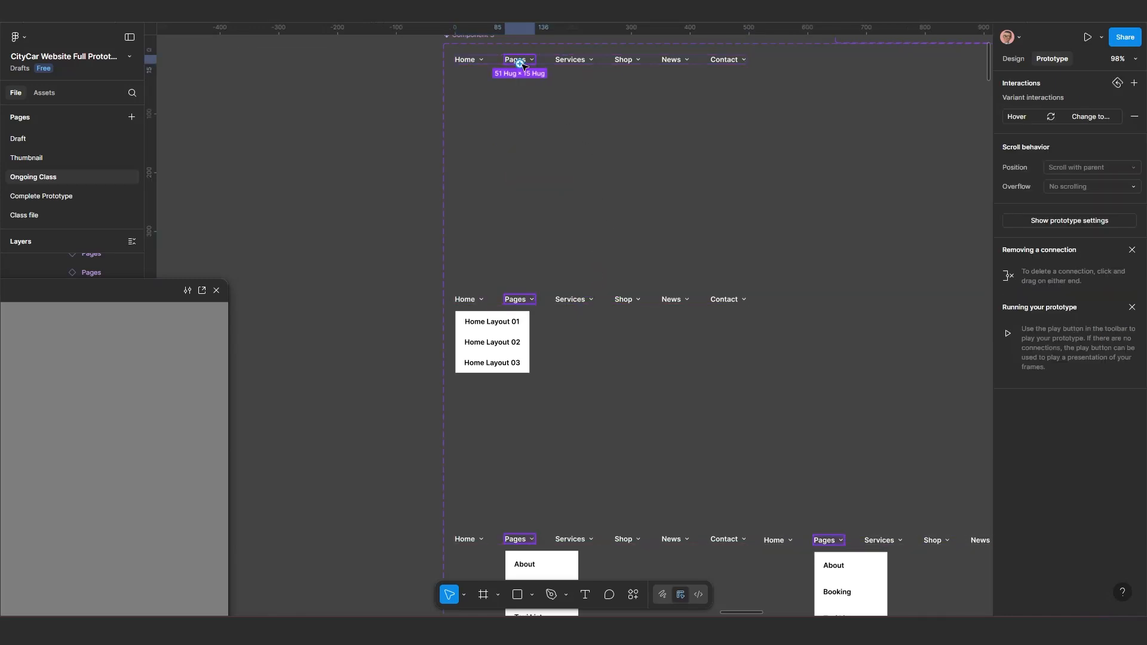
{"action": "scroll", "coordinate": [521, 63], "scroll_direction": "down", "scroll_amount": 2}
{"action": "scroll", "coordinate": [523, 83], "scroll_direction": "down", "scroll_amount": 3}
{"action": "left_click", "coordinate": [527, 120]}
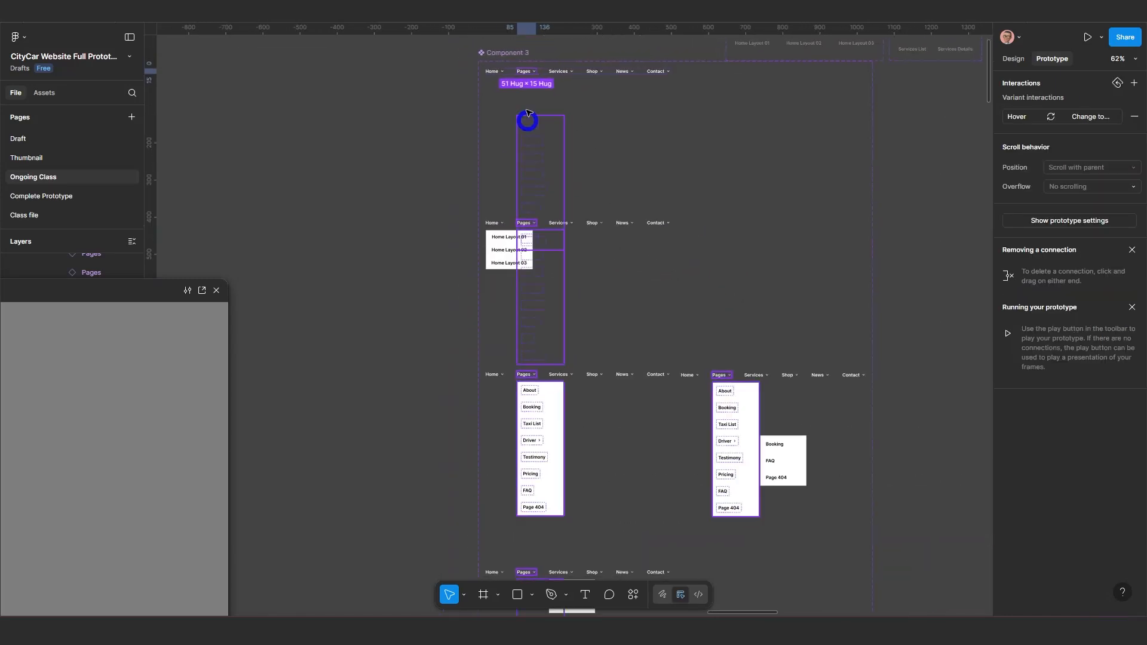
{"action": "left_click", "coordinate": [527, 73]}
{"action": "left_click_drag", "start_coordinate": [535, 72], "coordinate": [550, 317]}
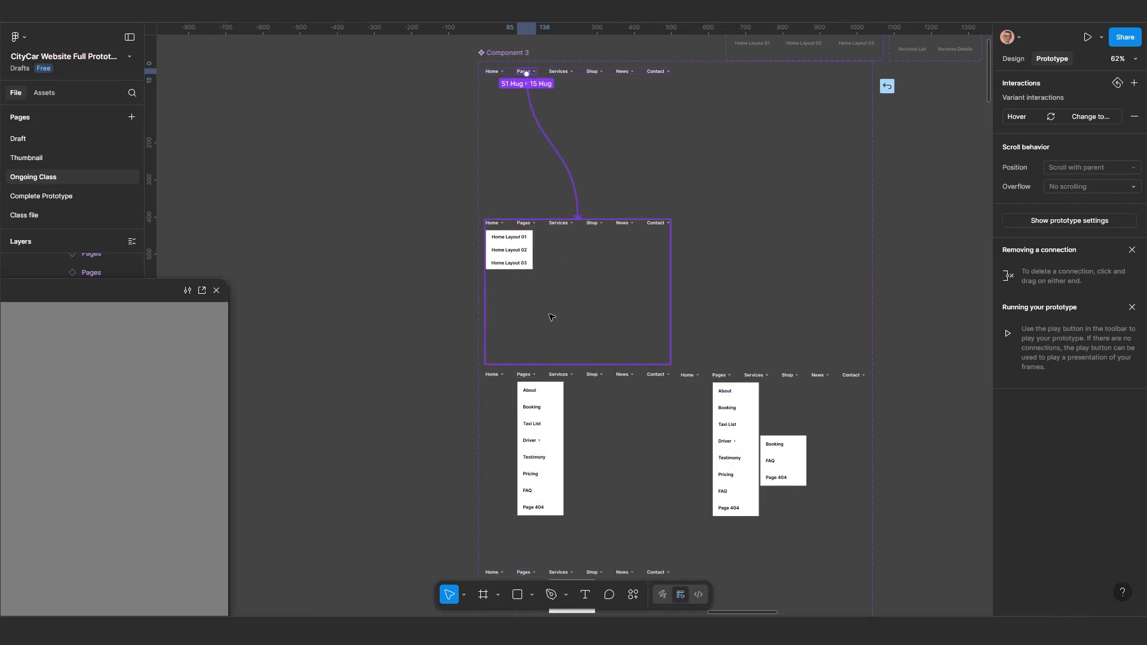
{"action": "left_click_drag", "start_coordinate": [551, 376], "coordinate": [378, 172]}
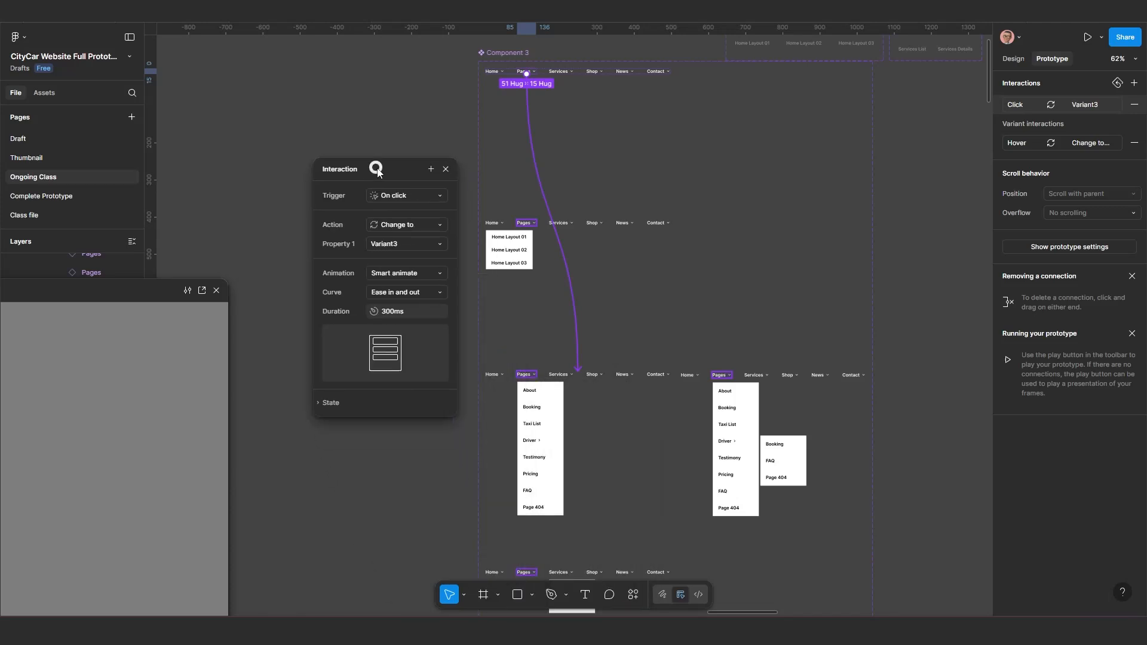
{"action": "left_click", "coordinate": [403, 197]}
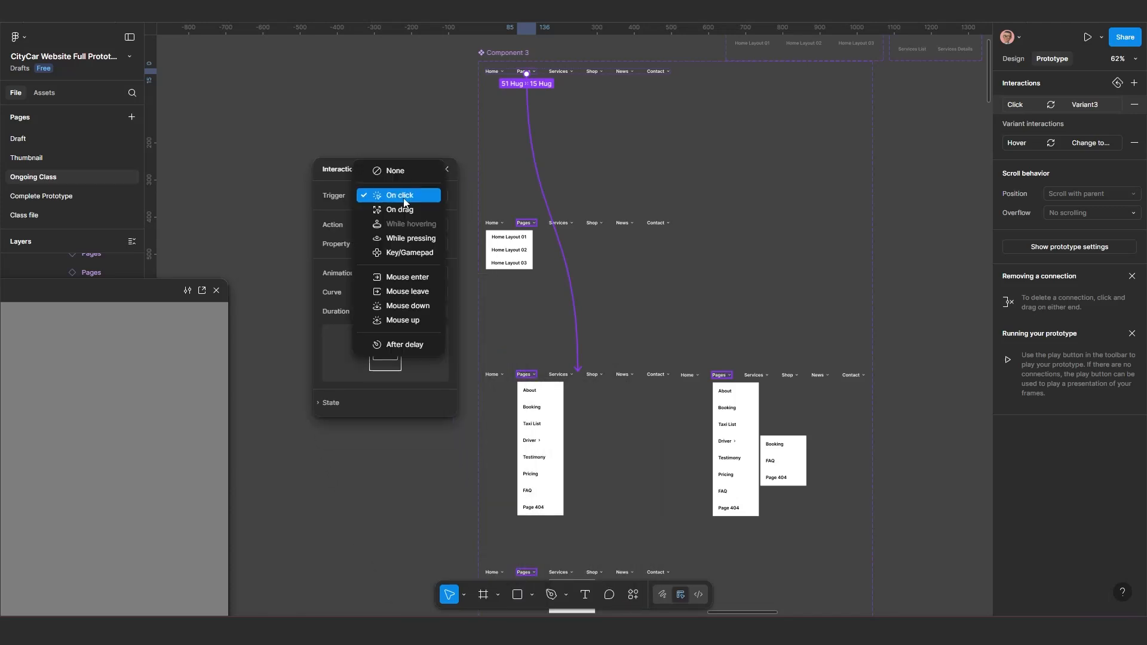
{"action": "left_click", "coordinate": [409, 283]}
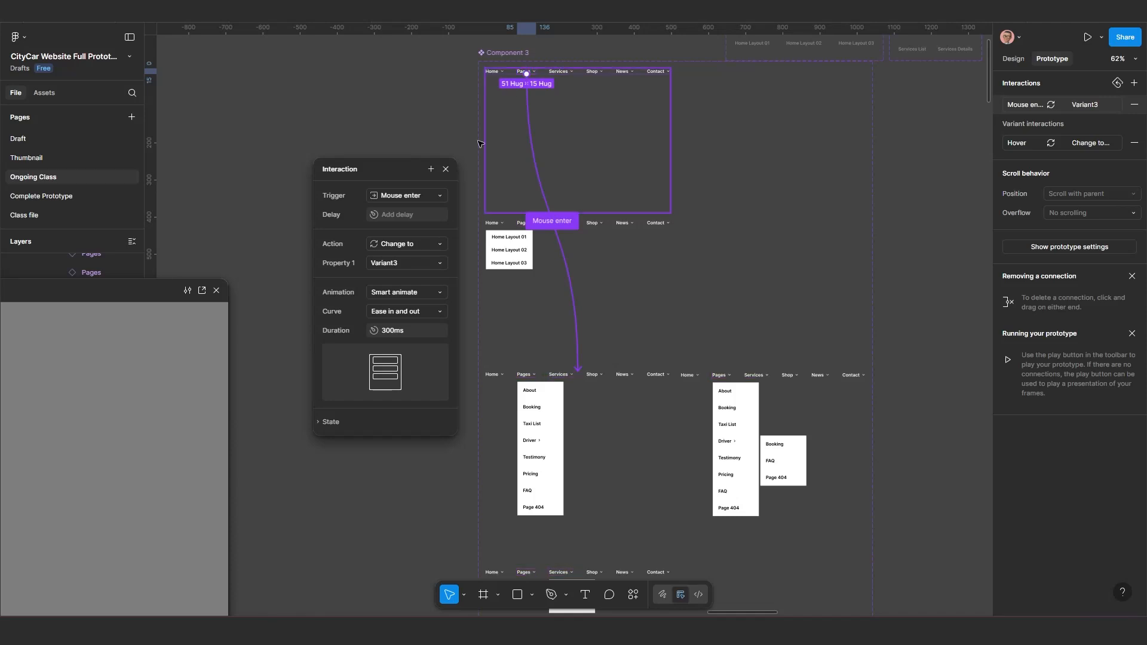
Connect the Pages dropdown in Variant3 back to the Default variant with a Mouse leave trigger.
{"action": "left_click", "coordinate": [545, 434]}
{"action": "left_click", "coordinate": [539, 465]}
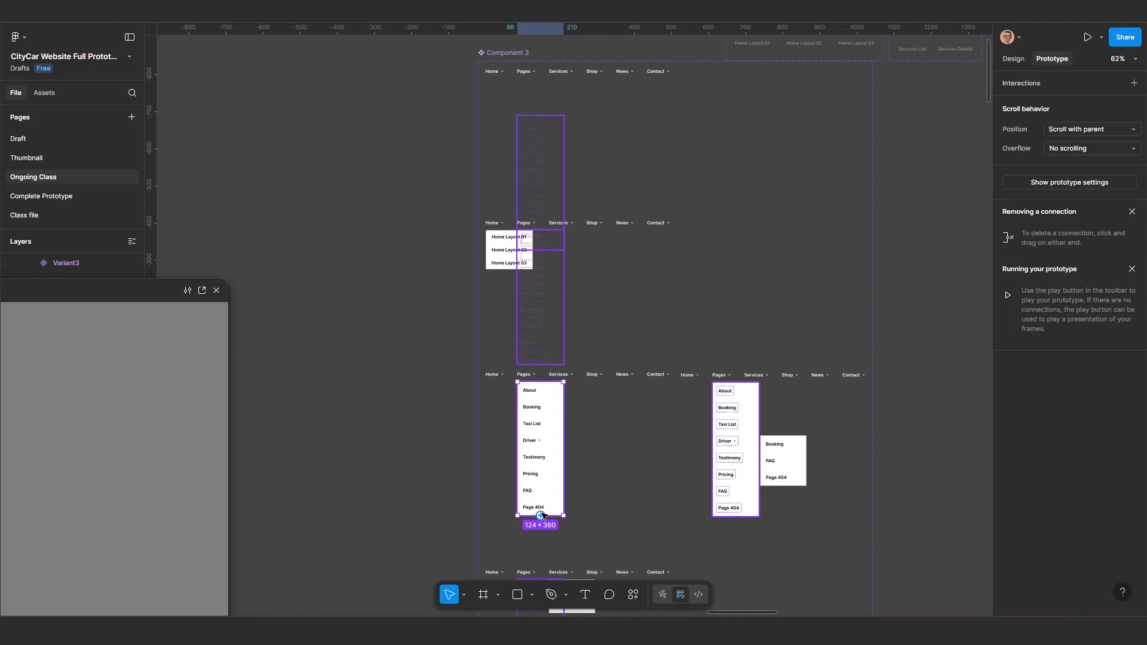
{"action": "left_click_drag", "start_coordinate": [542, 517], "coordinate": [601, 168]}
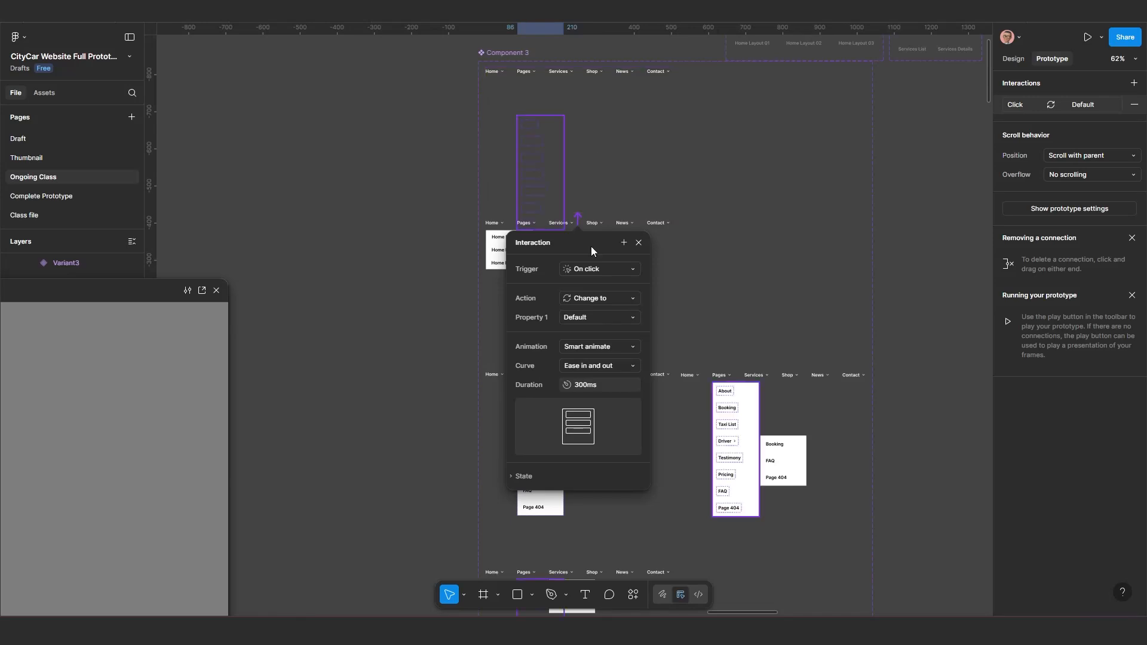
{"action": "left_click_drag", "start_coordinate": [590, 246], "coordinate": [399, 188]}
{"action": "left_click", "coordinate": [406, 210]}
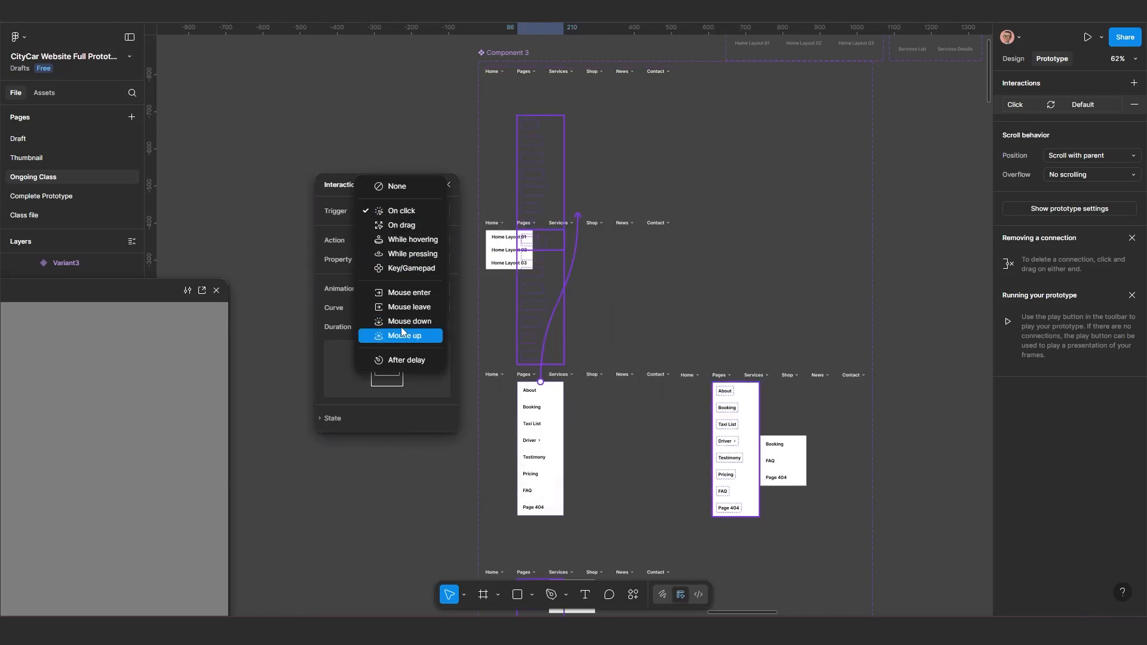
{"action": "left_click", "coordinate": [412, 306]}
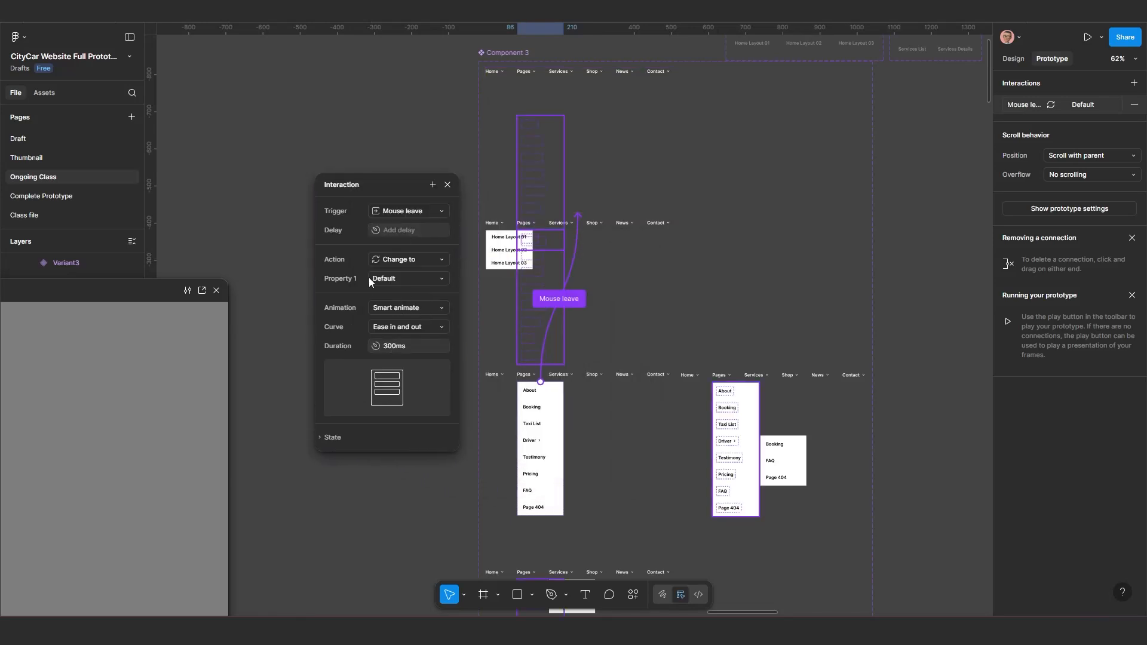
{"action": "left_click", "coordinate": [447, 184]}
Examine the Driver item in Variant3's Pages dropdown and the neighbouring variant with the open Driver submenu.
{"action": "scroll", "coordinate": [526, 359], "scroll_direction": "right", "scroll_amount": 2}
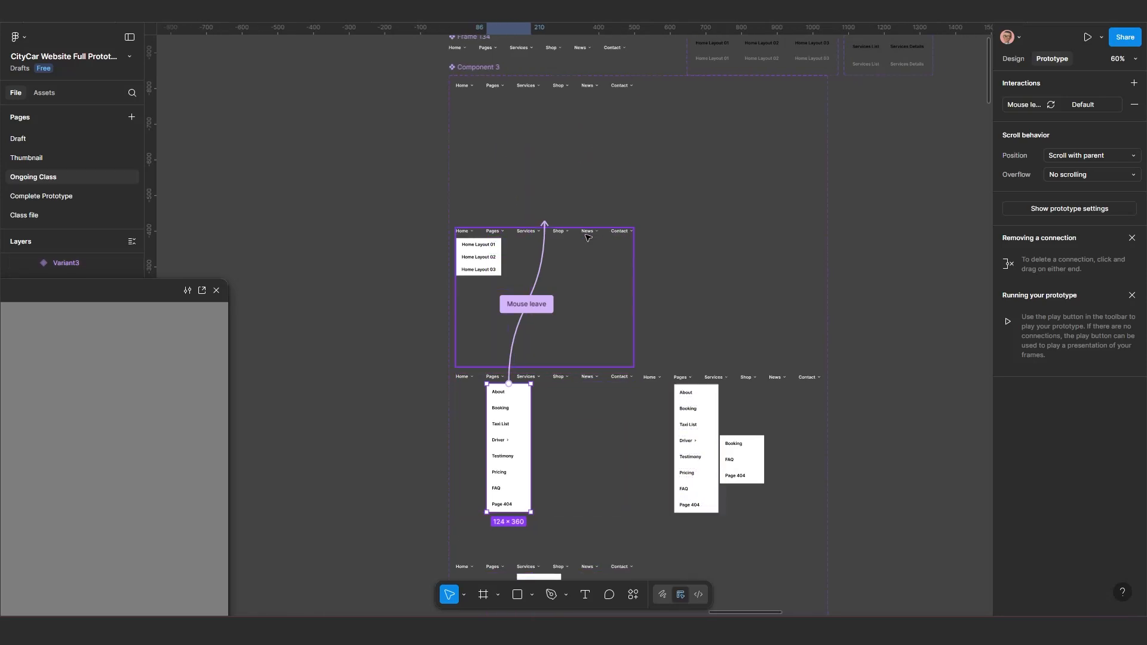
{"action": "left_click", "coordinate": [526, 87]}
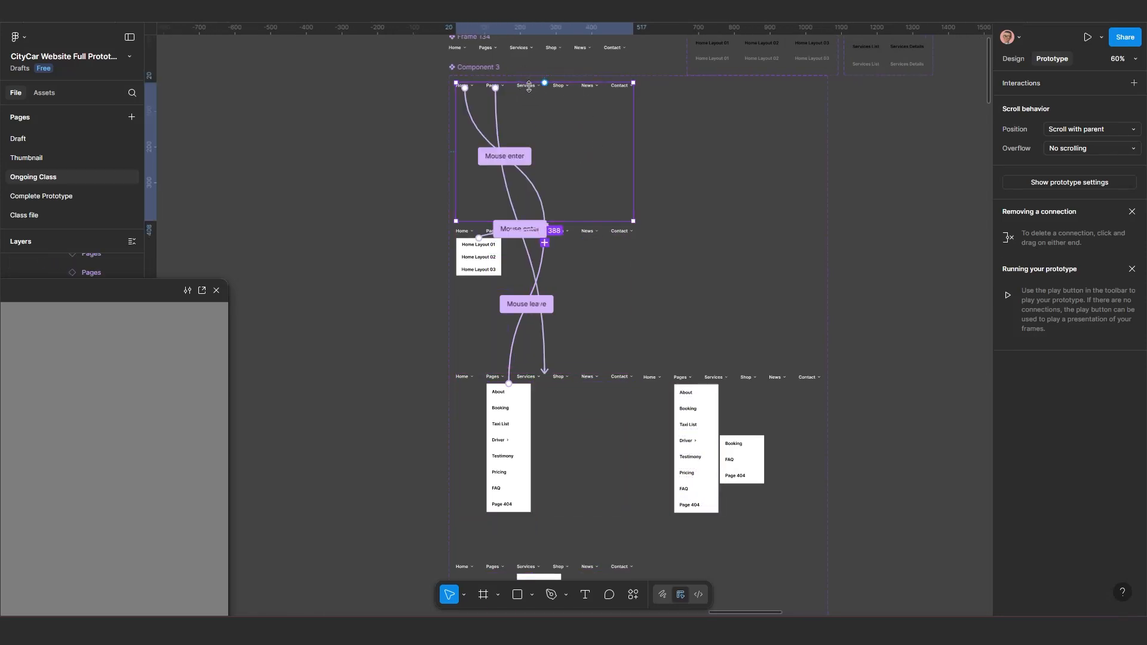
{"action": "scroll", "coordinate": [527, 87], "scroll_direction": "up", "scroll_amount": 2}
{"action": "scroll", "coordinate": [522, 248], "scroll_direction": "down", "scroll_amount": 5}
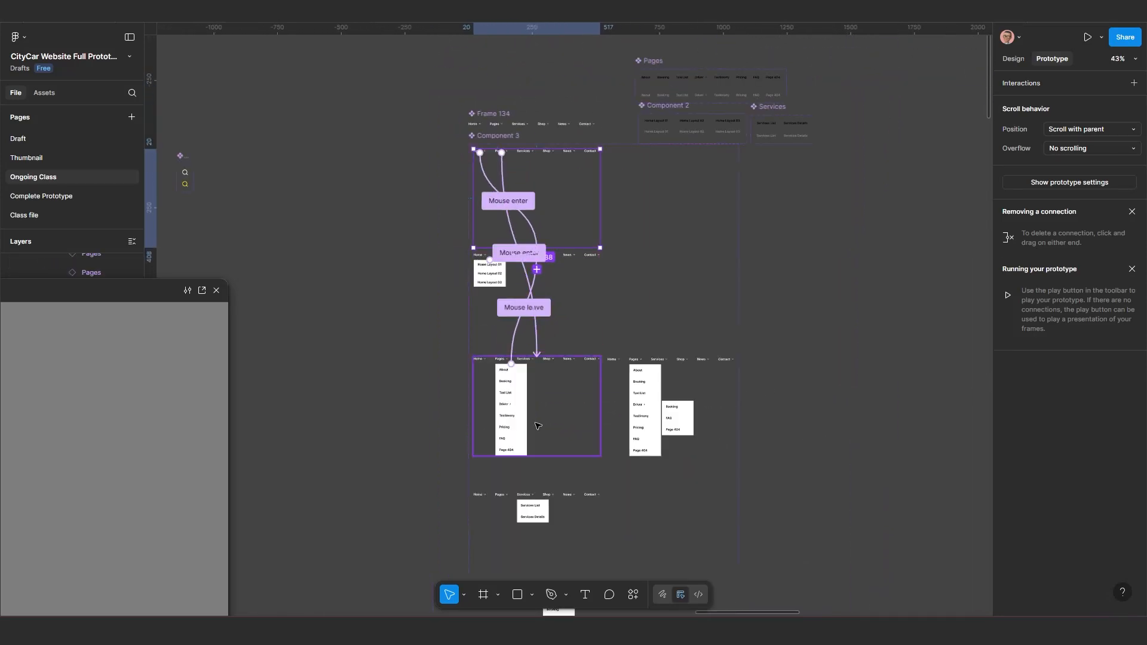
{"action": "scroll", "coordinate": [524, 430], "scroll_direction": "up", "scroll_amount": 3}
{"action": "scroll", "coordinate": [497, 410], "scroll_direction": "up", "scroll_amount": 5}
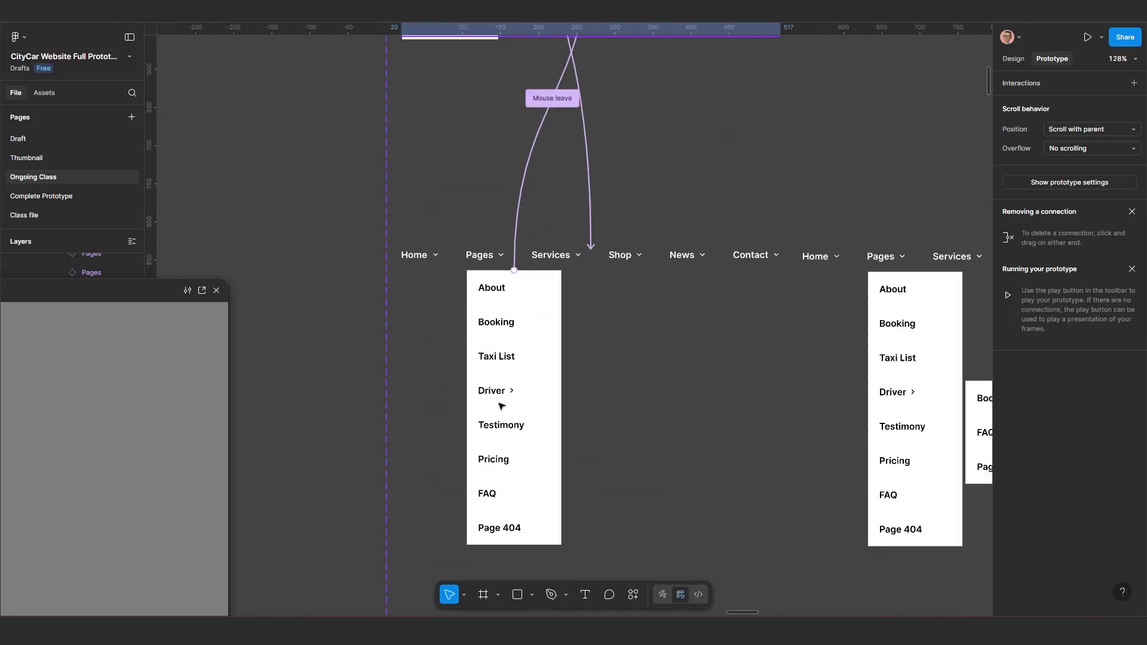
{"action": "scroll", "coordinate": [511, 393], "scroll_direction": "up", "scroll_amount": 2}
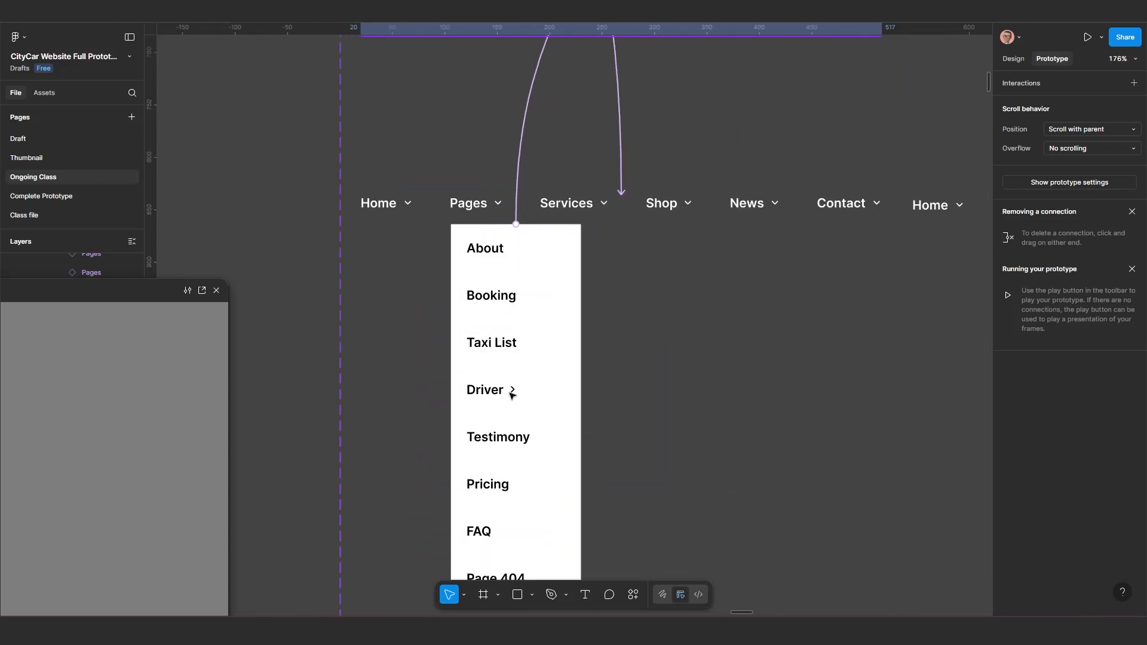
{"action": "scroll", "coordinate": [511, 394], "scroll_direction": "down", "scroll_amount": 3}
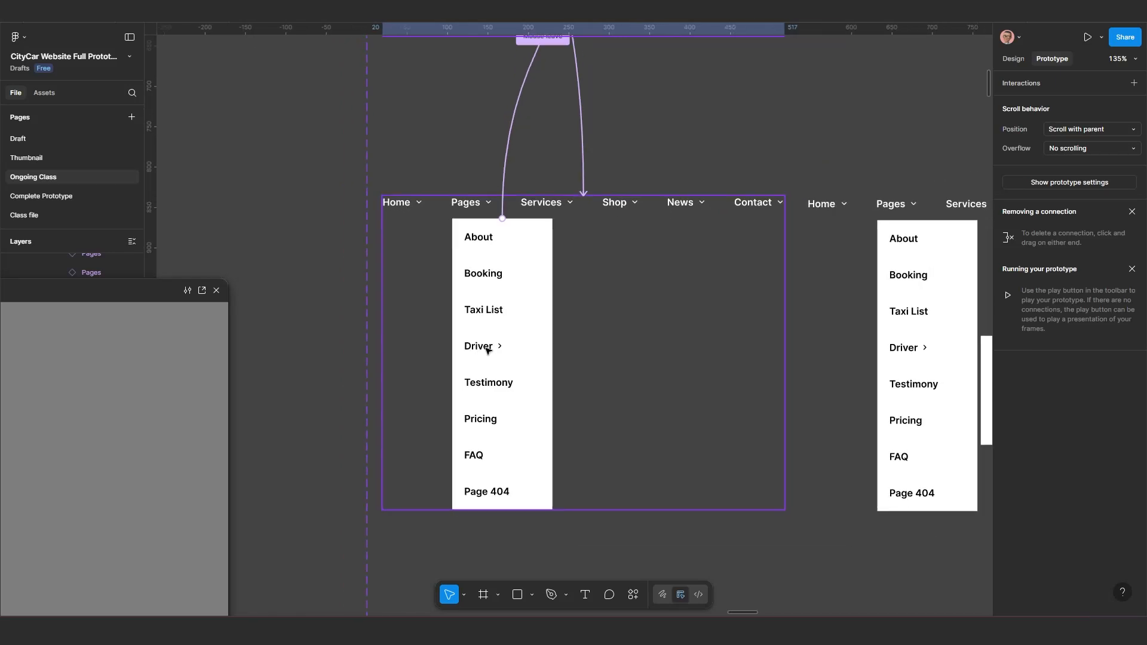
{"action": "scroll", "coordinate": [486, 349], "scroll_direction": "down", "scroll_amount": 2}
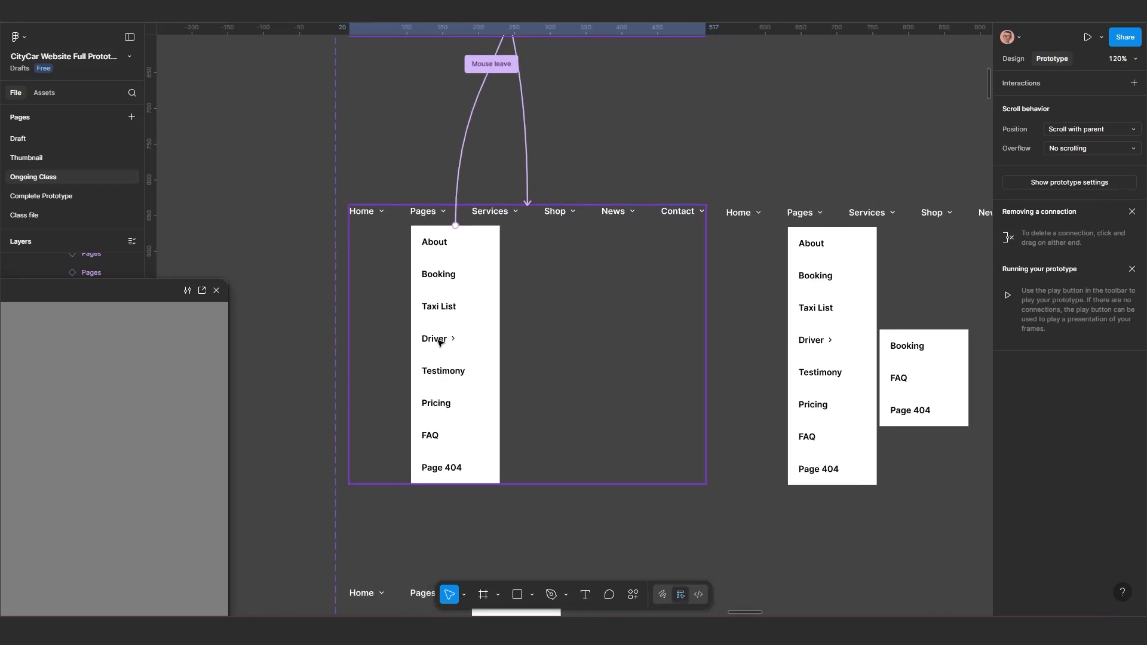
{"action": "scroll", "coordinate": [634, 353], "scroll_direction": "right", "scroll_amount": 4}
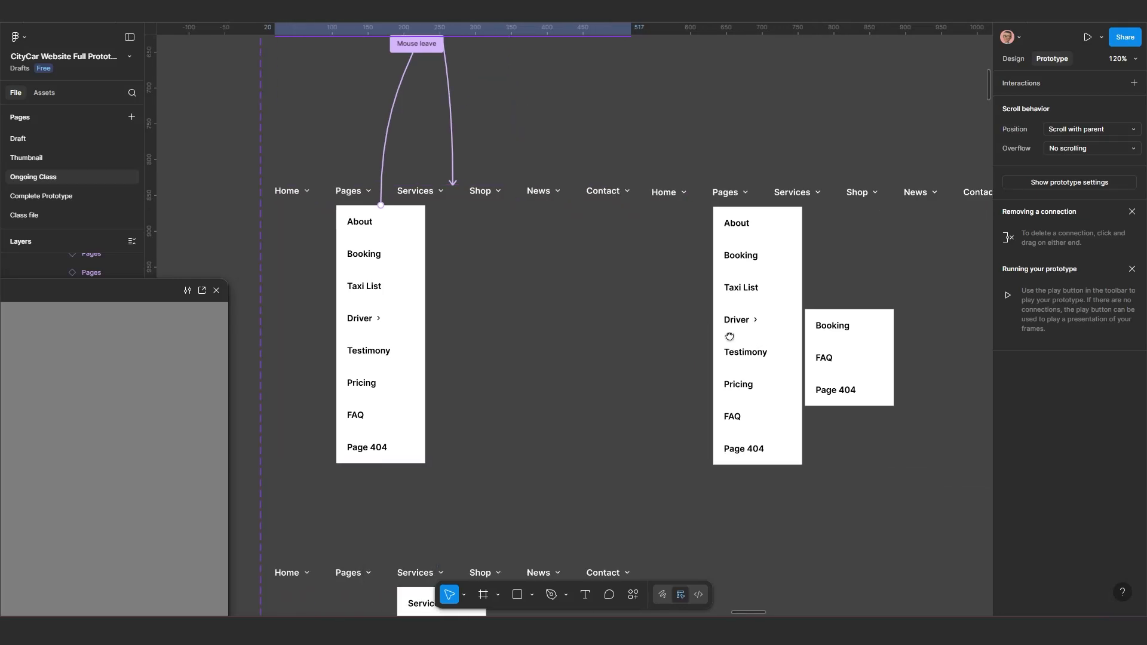
{"action": "left_click", "coordinate": [795, 320]}
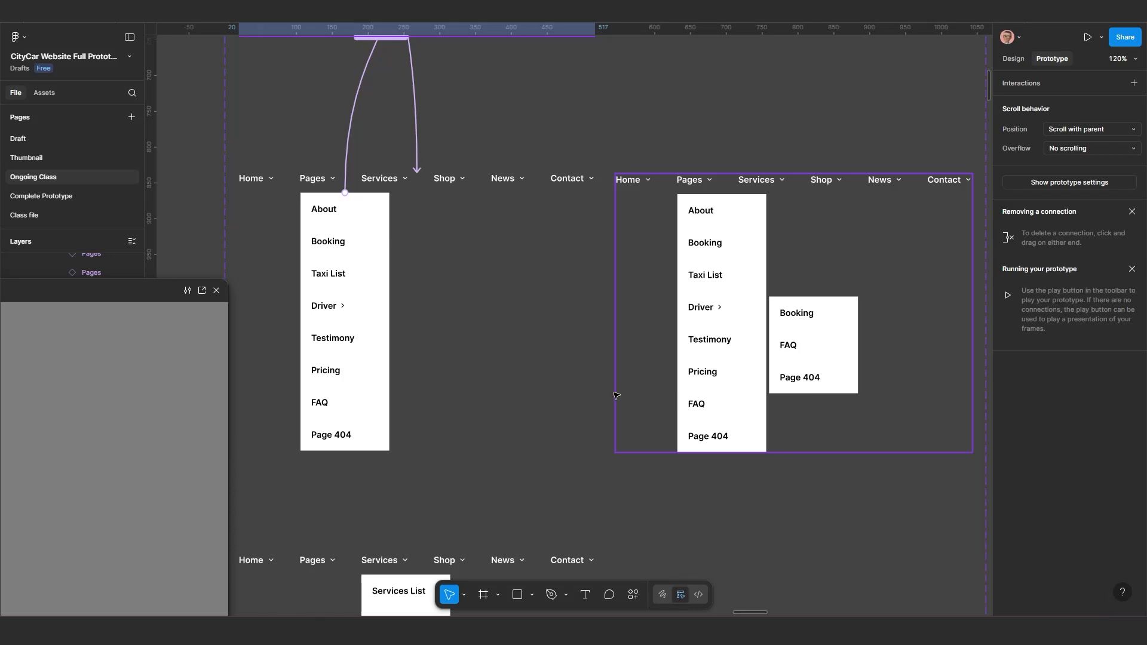
{"action": "left_click", "coordinate": [461, 377]}
{"action": "scroll", "coordinate": [389, 367], "scroll_direction": "left", "scroll_amount": 2}
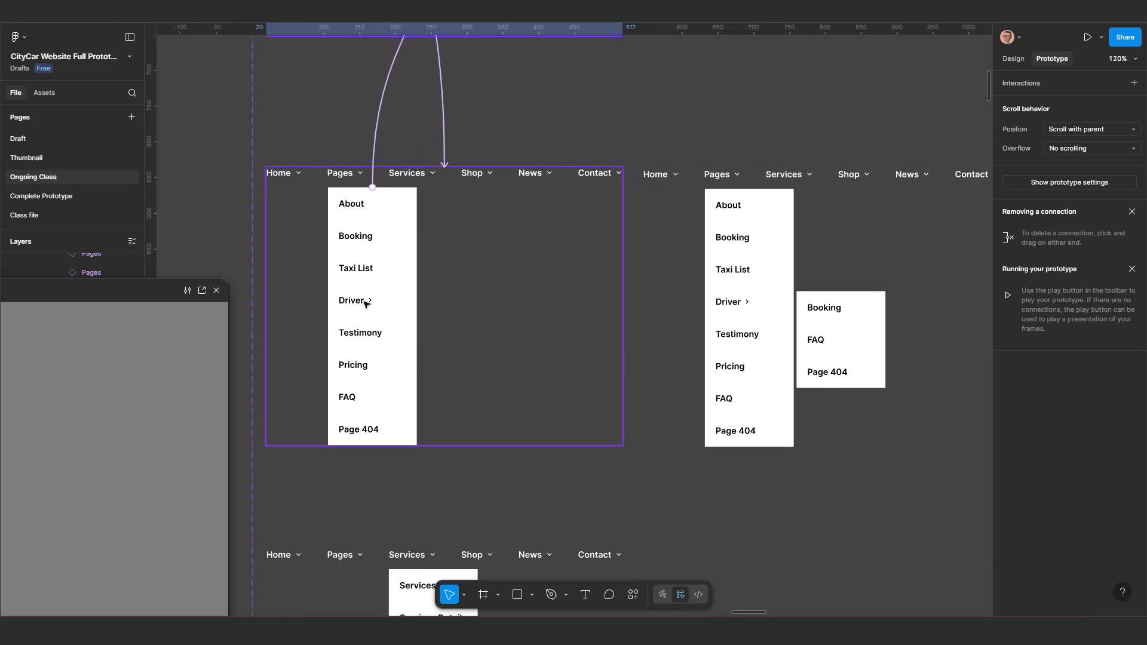
Connect the Driver item in Variant3's Pages dropdown to Variant7 with a Mouse enter trigger.
{"action": "double_click", "coordinate": [363, 302]}
{"action": "double_click", "coordinate": [362, 302]}
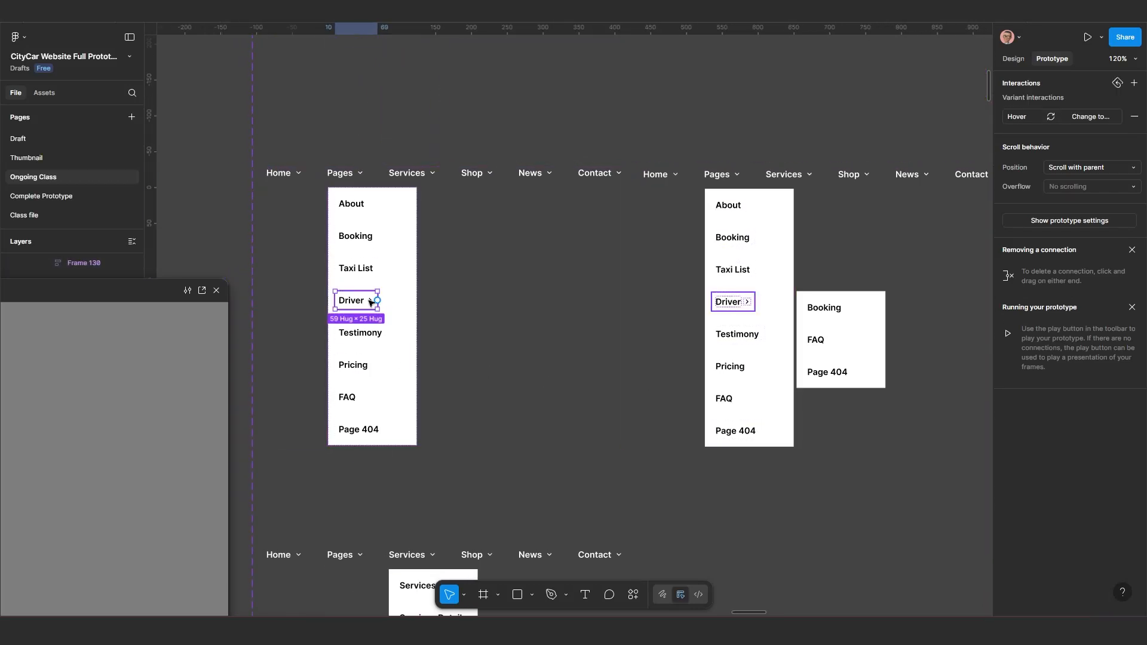
{"action": "left_click_drag", "start_coordinate": [378, 300], "coordinate": [767, 315]}
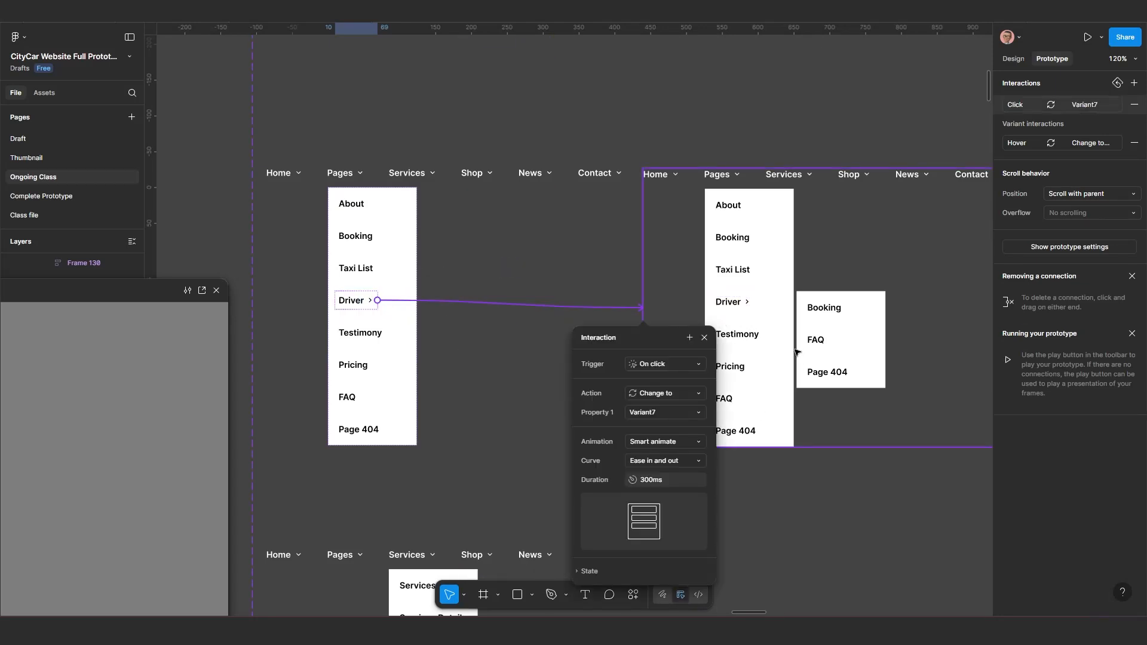
{"action": "scroll", "coordinate": [803, 352], "scroll_direction": "down", "scroll_amount": 3}
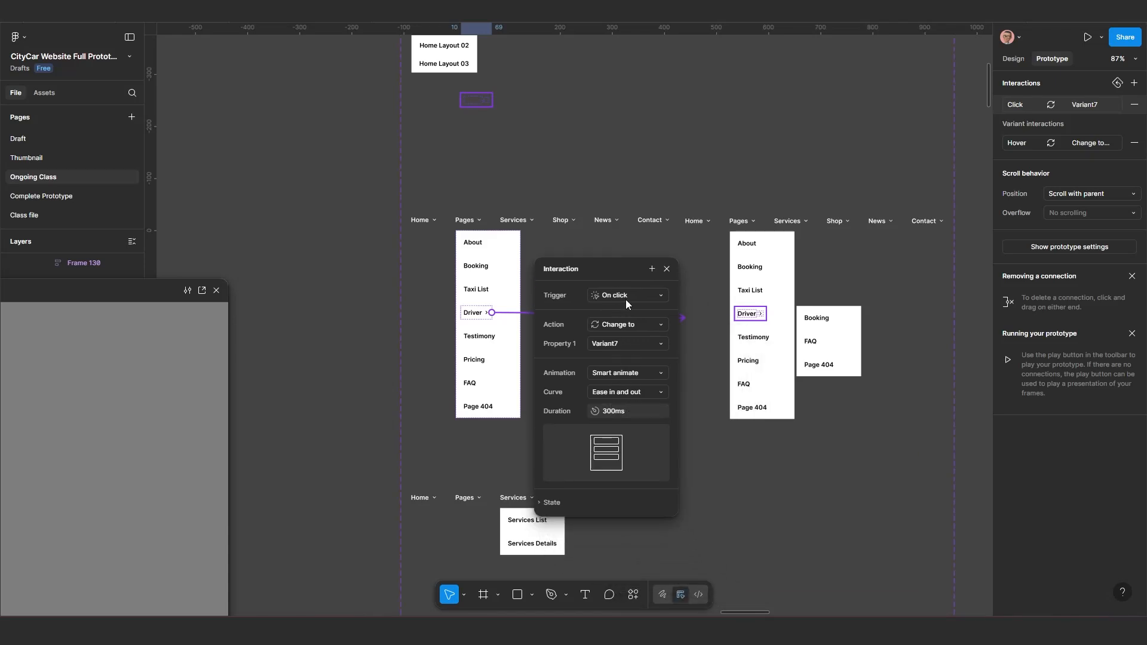
{"action": "left_click", "coordinate": [625, 302]}
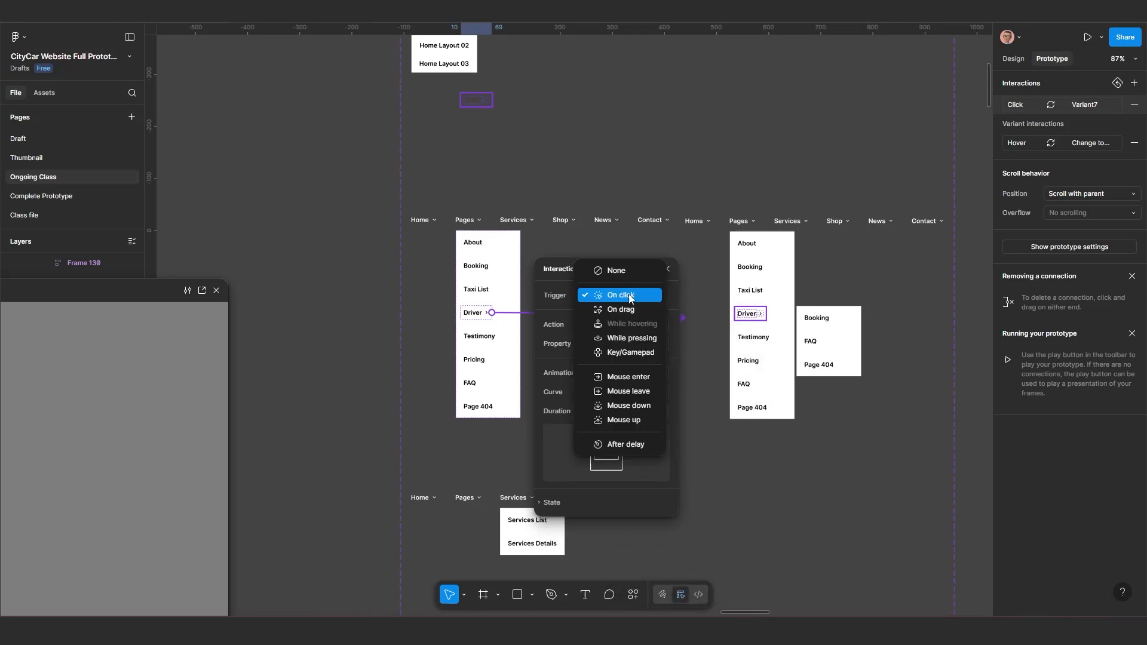
{"action": "left_click", "coordinate": [628, 380]}
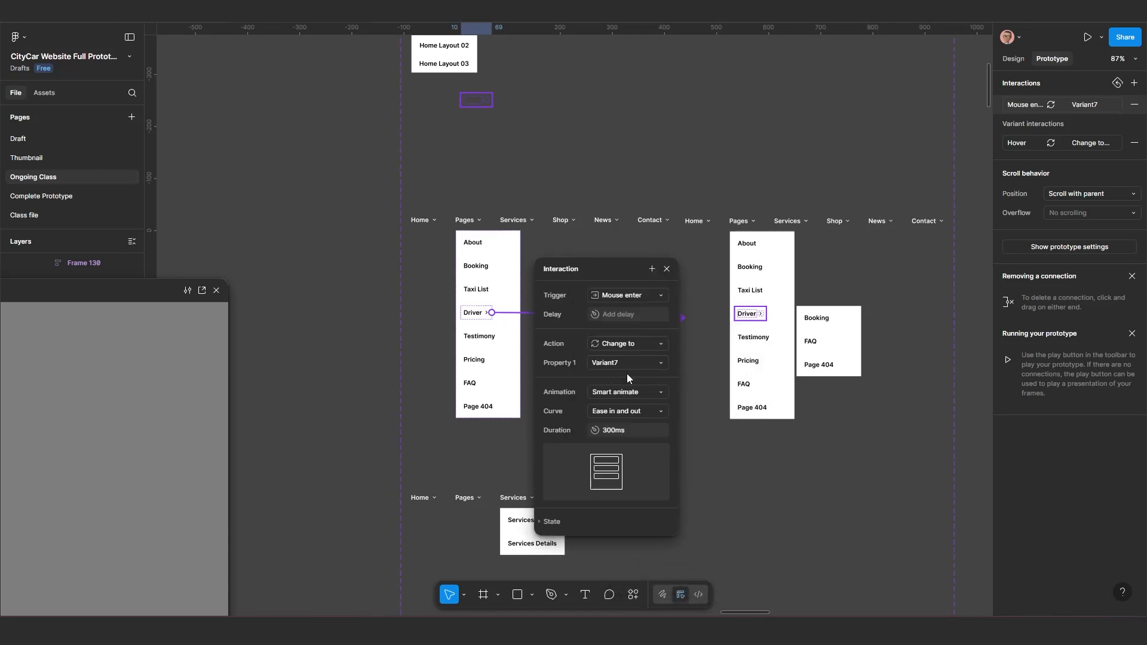
{"action": "left_click", "coordinate": [667, 270]}
Connect the Booking, FAQ and Page 404 submenu in Variant7 back to Variant3.
{"action": "left_click", "coordinate": [821, 338]}
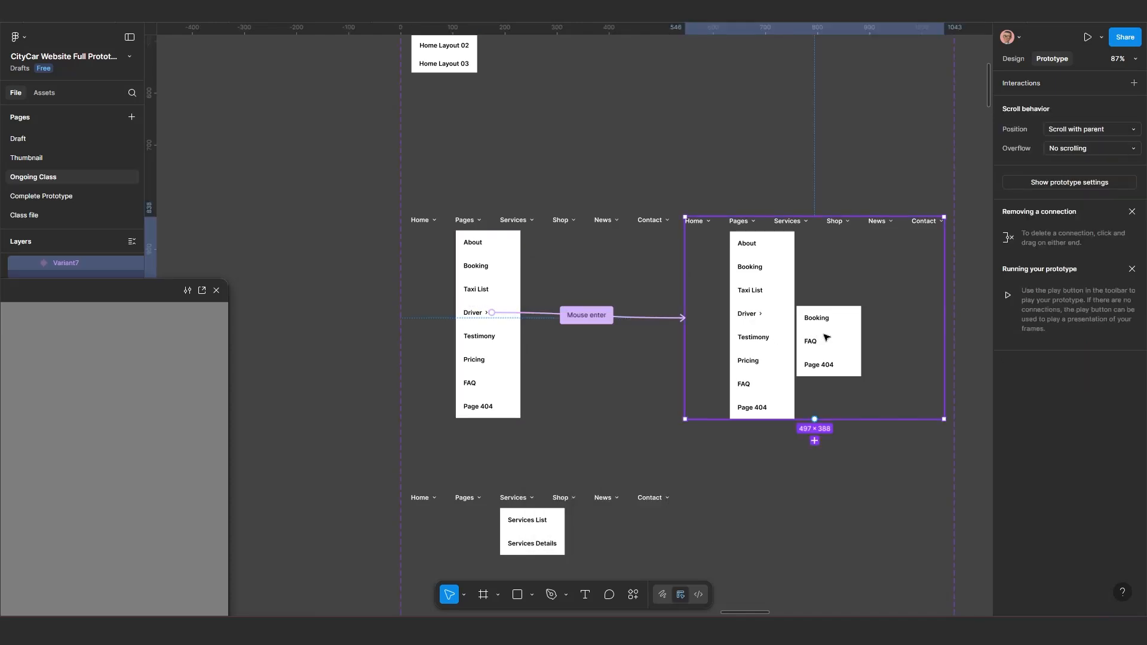
{"action": "left_click", "coordinate": [826, 338]}
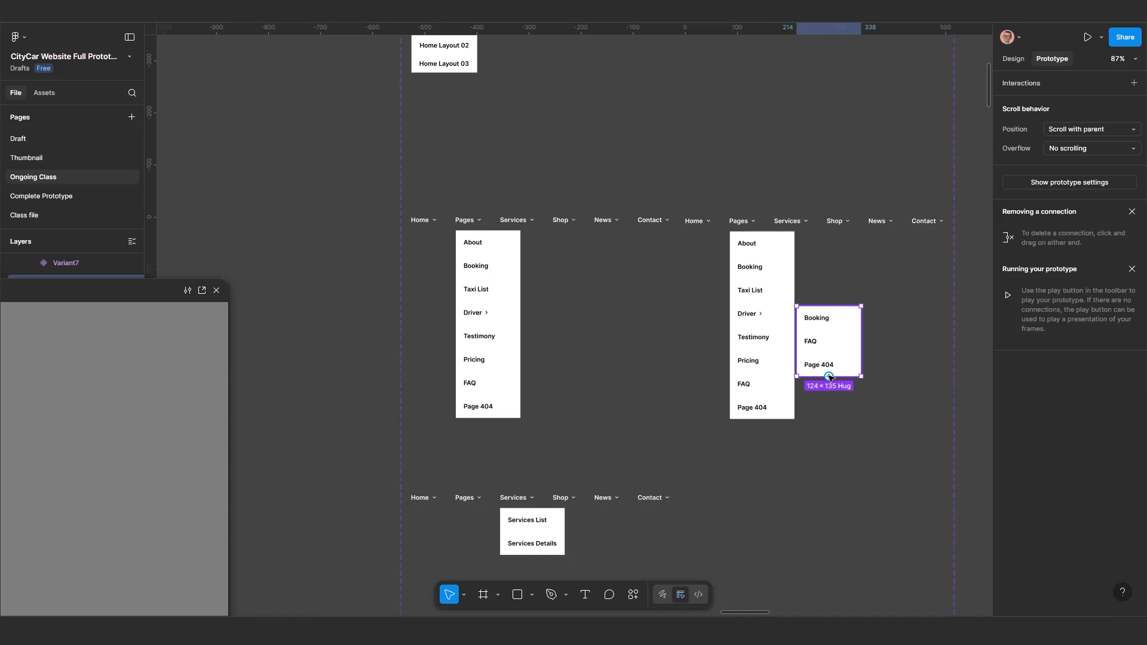
{"action": "left_click_drag", "start_coordinate": [796, 341], "coordinate": [583, 333]}
{"action": "left_click_drag", "start_coordinate": [514, 332], "coordinate": [500, 332]}
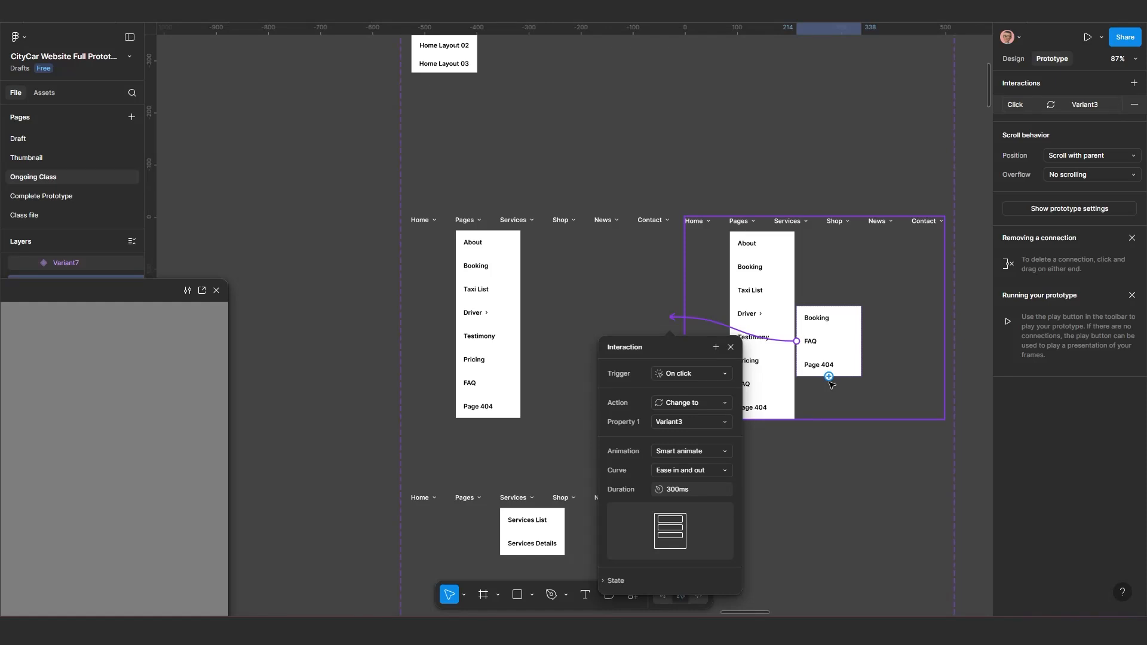
Set the trigger of the Driver submenu's interaction to Mouse leave.
{"action": "scroll", "coordinate": [814, 345], "scroll_direction": "down", "scroll_amount": 2}
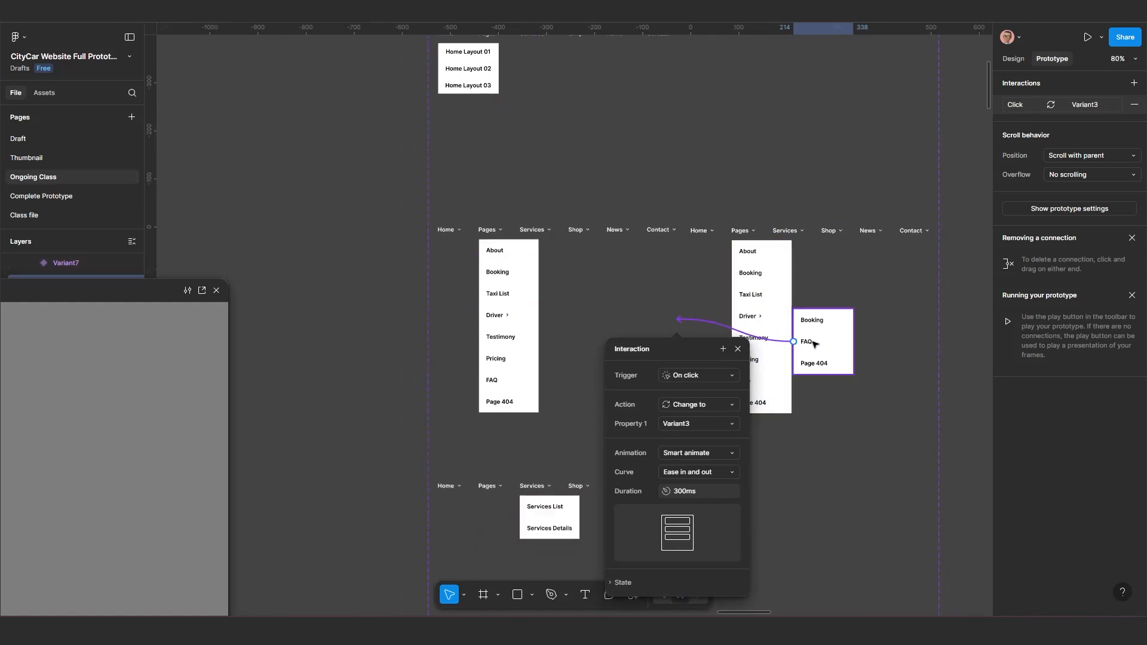
{"action": "scroll", "coordinate": [814, 345], "scroll_direction": "down", "scroll_amount": 3}
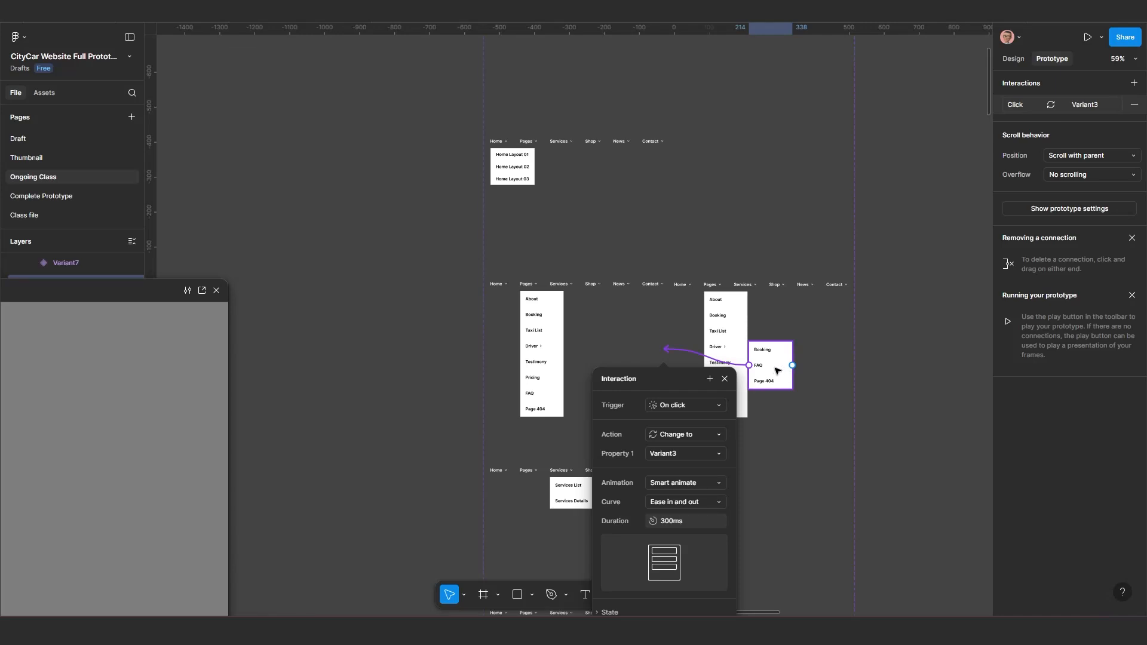
{"action": "scroll", "coordinate": [776, 371], "scroll_direction": "down", "scroll_amount": 3}
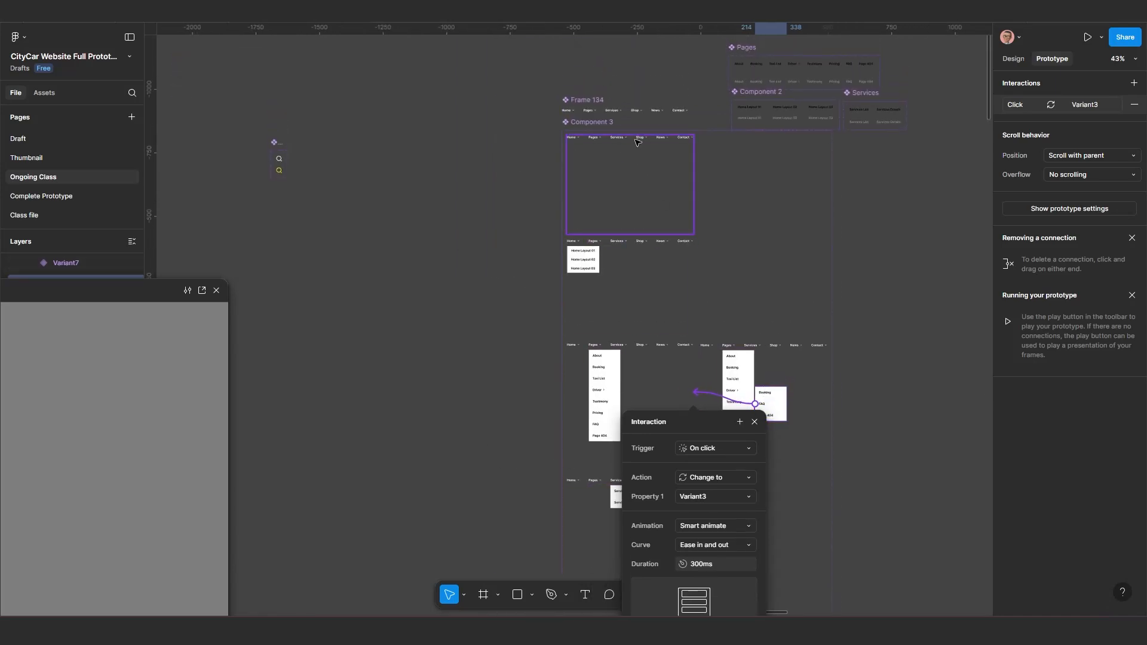
{"action": "scroll", "coordinate": [767, 404], "scroll_direction": "up", "scroll_amount": 3}
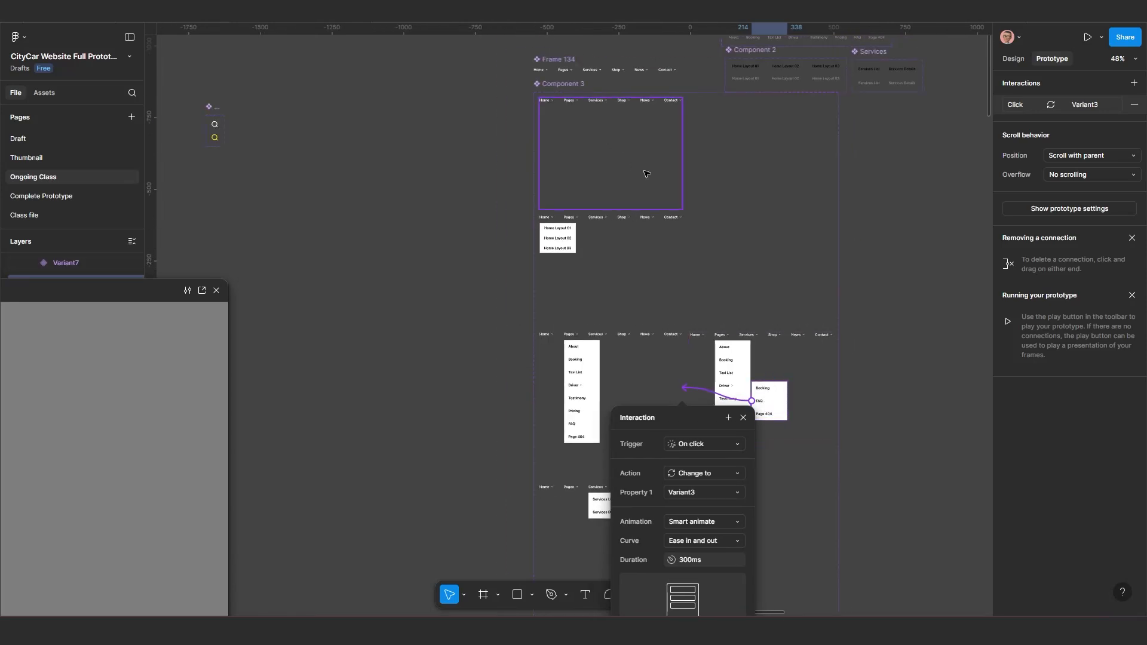
{"action": "scroll", "coordinate": [765, 400], "scroll_direction": "up", "scroll_amount": 2}
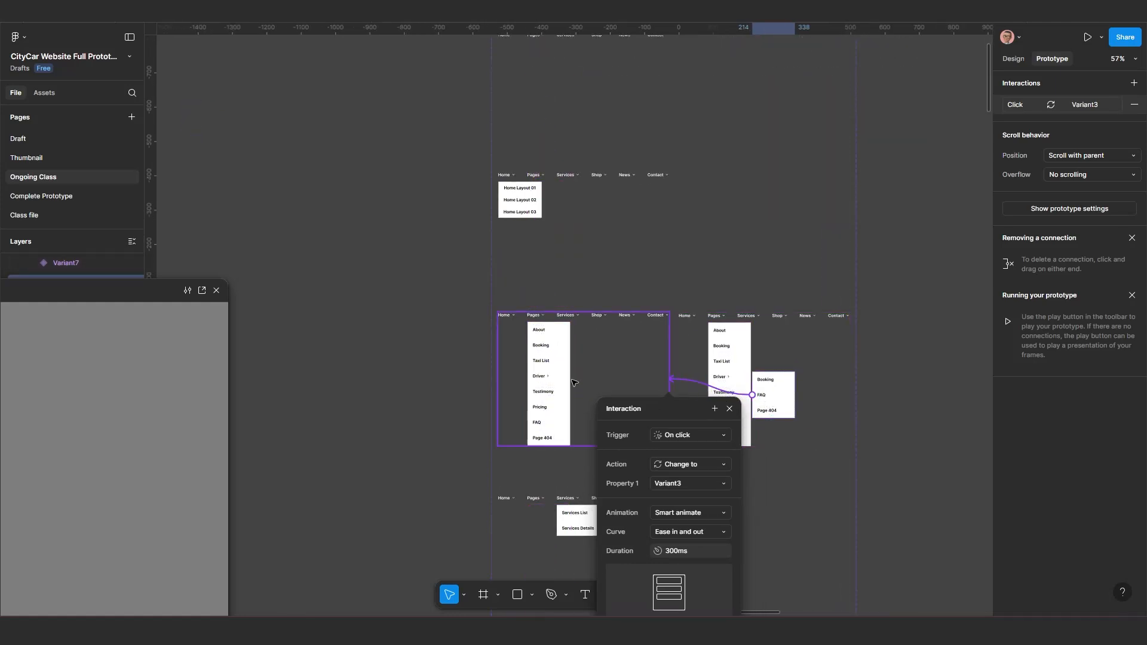
{"action": "left_click", "coordinate": [684, 437]}
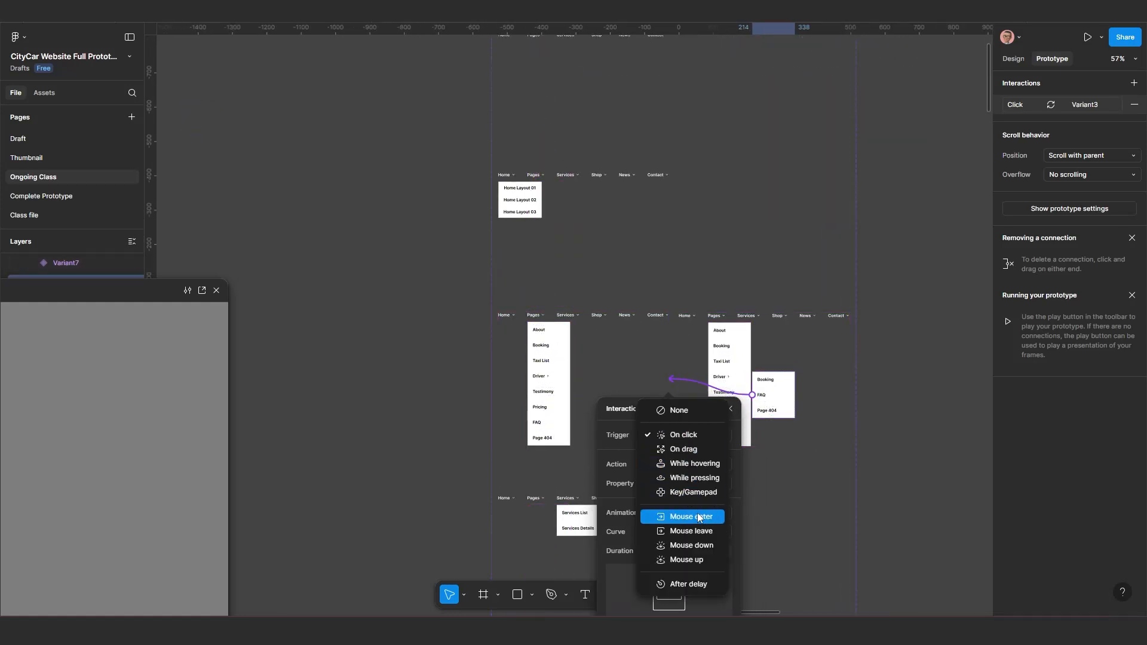
{"action": "left_click", "coordinate": [696, 534]}
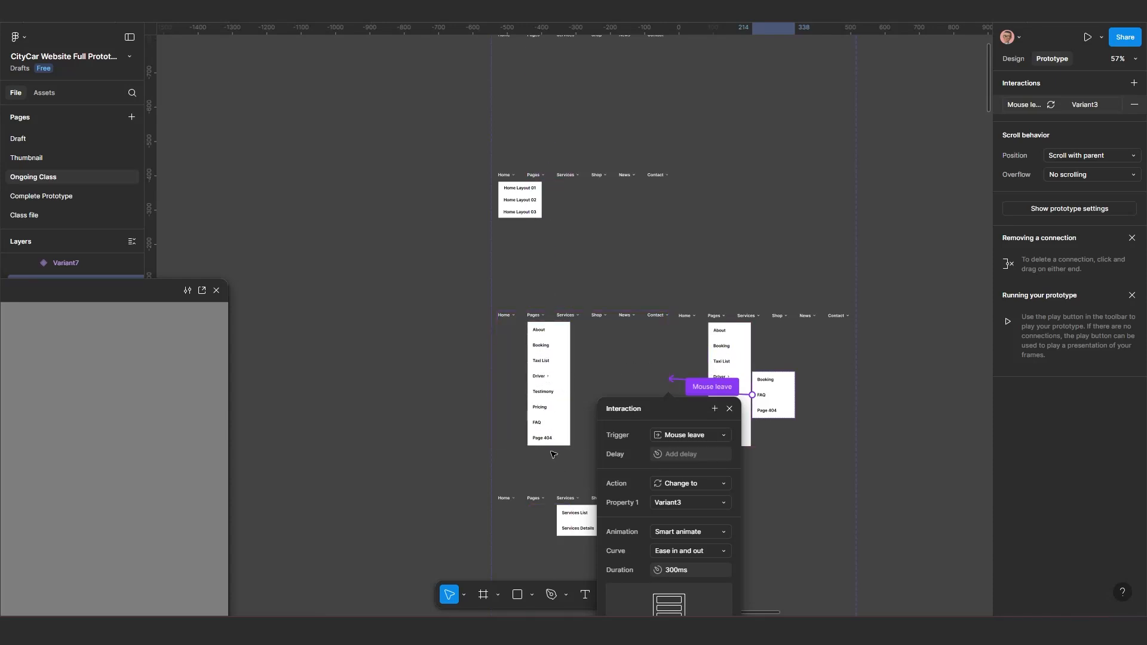
{"action": "left_click_drag", "start_coordinate": [661, 408], "coordinate": [407, 292]}
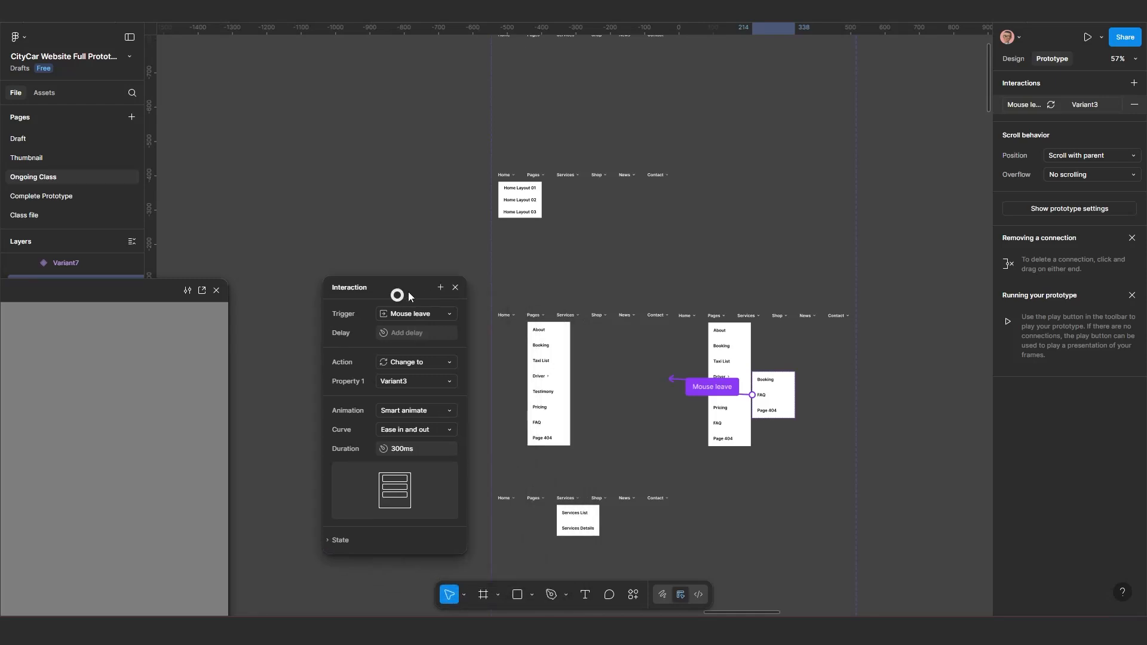
{"action": "left_click", "coordinate": [455, 290]}
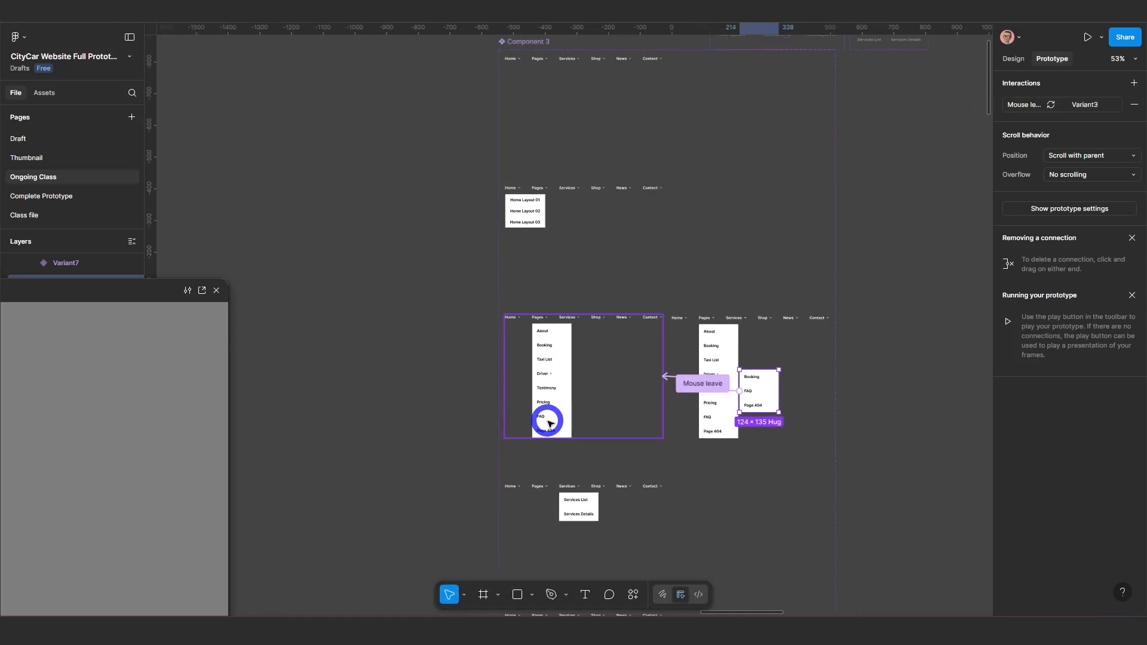
{"action": "scroll", "coordinate": [553, 418], "scroll_direction": "down", "scroll_amount": 3}
{"action": "scroll", "coordinate": [560, 411], "scroll_direction": "down", "scroll_amount": 1}
{"action": "left_click_drag", "start_coordinate": [563, 280], "coordinate": [531, 394]}
{"action": "scroll", "coordinate": [532, 197], "scroll_direction": "up", "scroll_amount": 4}
{"action": "left_click", "coordinate": [536, 127]}
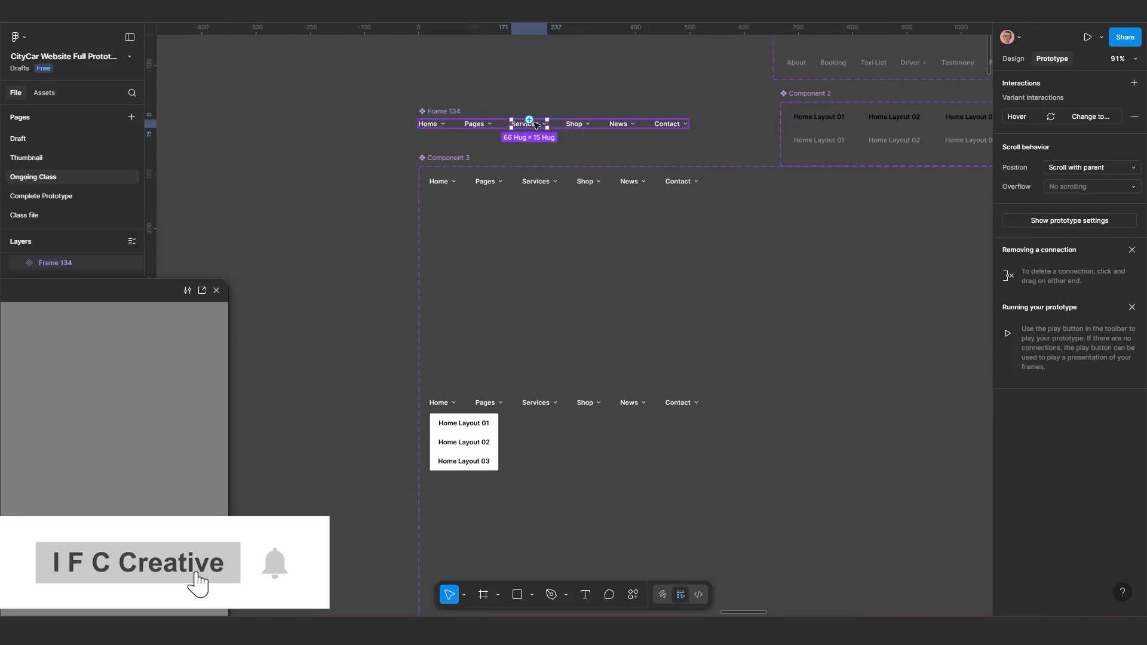
{"action": "scroll", "coordinate": [546, 163], "scroll_direction": "down", "scroll_amount": 4}
{"action": "mouse_move", "coordinate": [520, 253]}
{"action": "left_mouse_down"}
{"action": "mouse_move", "coordinate": [538, 137]}
{"action": "mouse_move", "coordinate": [528, 238]}
{"action": "left_mouse_up"}
{"action": "scroll", "coordinate": [523, 218], "scroll_direction": "up", "scroll_amount": 2}
Connect the Services item in Component 3's Default variant to Variant4, the one with the Services dropdown.
{"action": "left_click", "coordinate": [521, 202]}
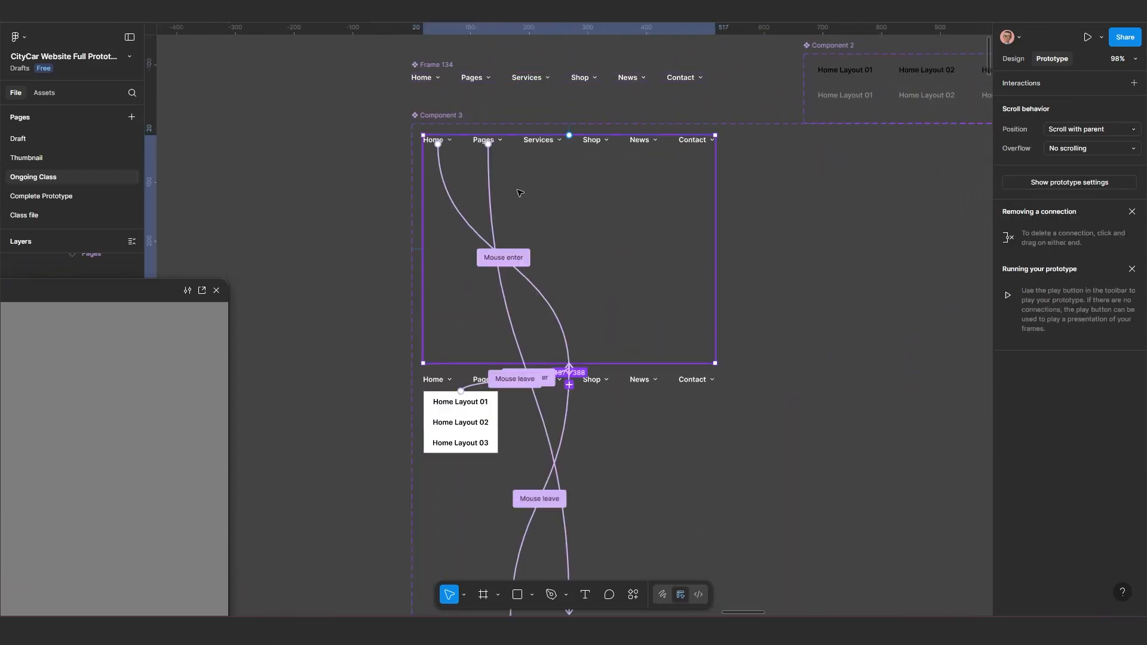
{"action": "scroll", "coordinate": [518, 197], "scroll_direction": "up", "scroll_amount": 2}
{"action": "left_click", "coordinate": [538, 142]}
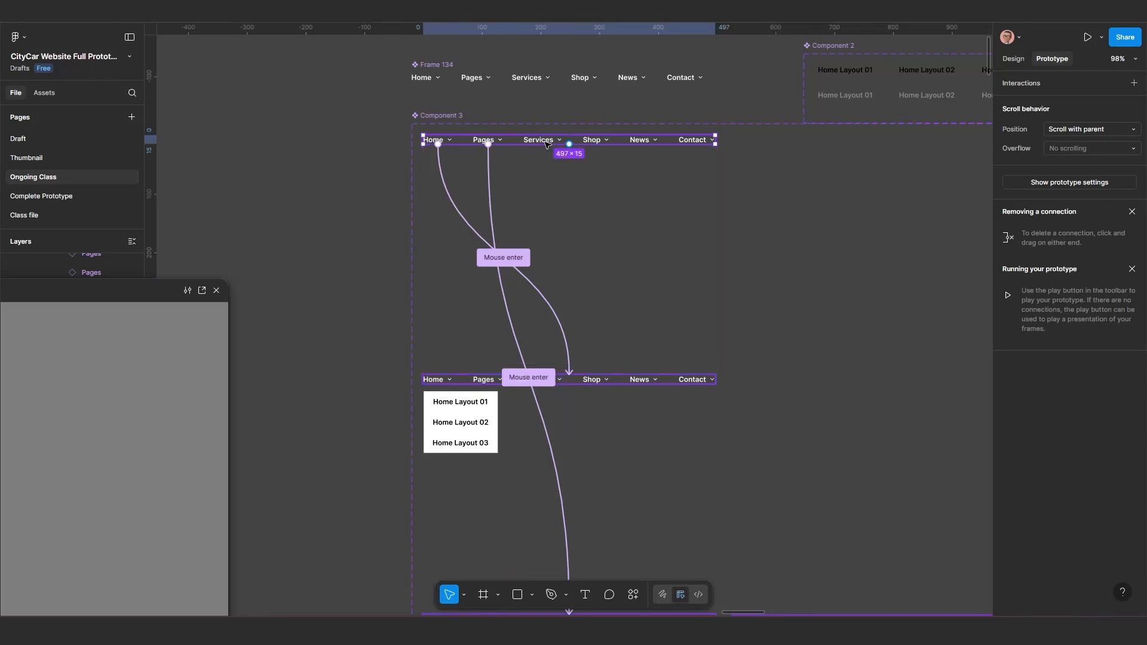
{"action": "double_click", "coordinate": [546, 141]}
{"action": "scroll", "coordinate": [556, 178], "scroll_direction": "down", "scroll_amount": 5}
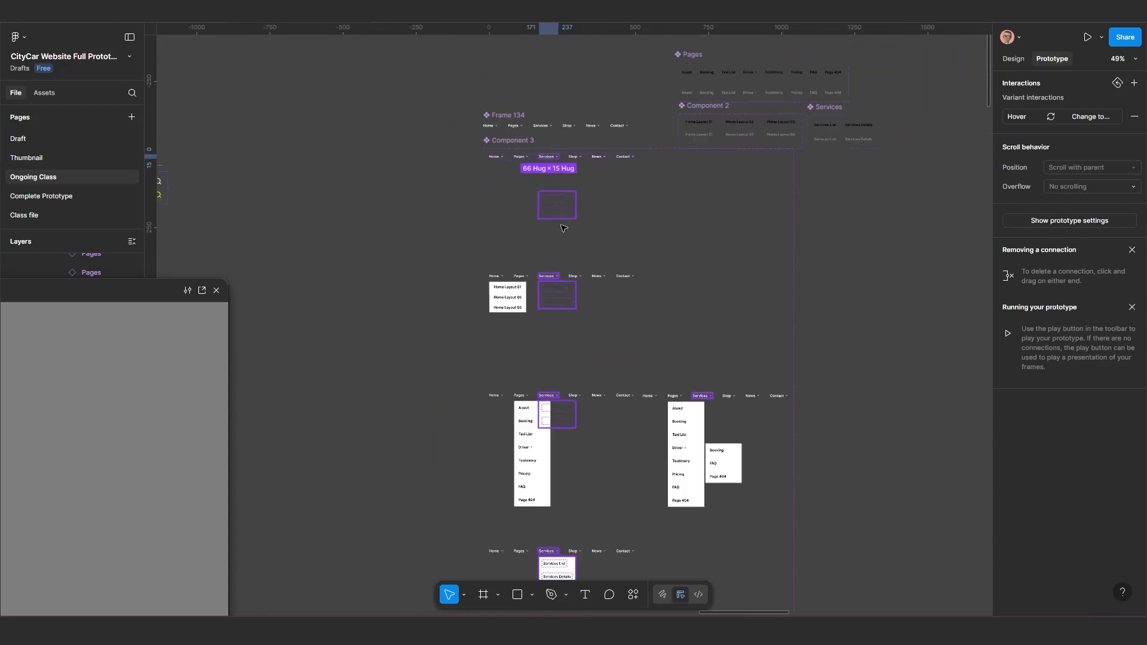
{"action": "left_click_drag", "start_coordinate": [551, 187], "coordinate": [558, 142]}
{"action": "scroll", "coordinate": [555, 143], "scroll_direction": "up", "scroll_amount": 3}
{"action": "scroll", "coordinate": [553, 136], "scroll_direction": "down", "scroll_amount": 2}
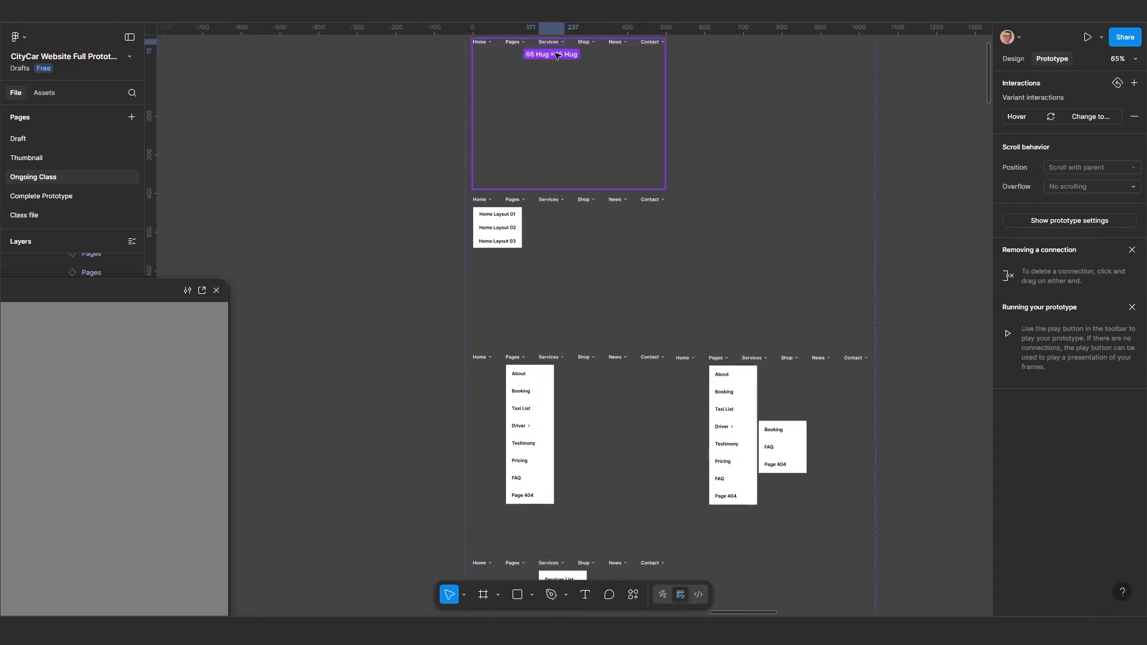
{"action": "left_click_drag", "start_coordinate": [552, 45], "coordinate": [571, 570]}
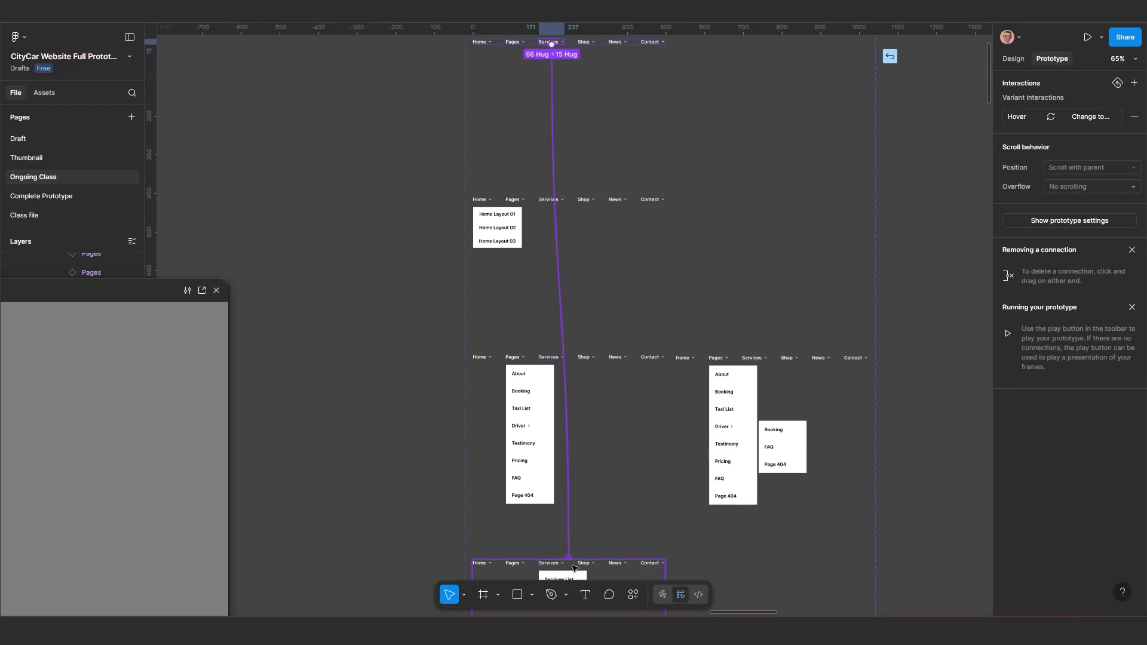
Set the Services interaction's trigger to Mouse enter.
{"action": "left_click_drag", "start_coordinate": [618, 523], "coordinate": [649, 267]}
{"action": "left_click_drag", "start_coordinate": [602, 332], "coordinate": [352, 203]}
{"action": "left_click", "coordinate": [363, 231]}
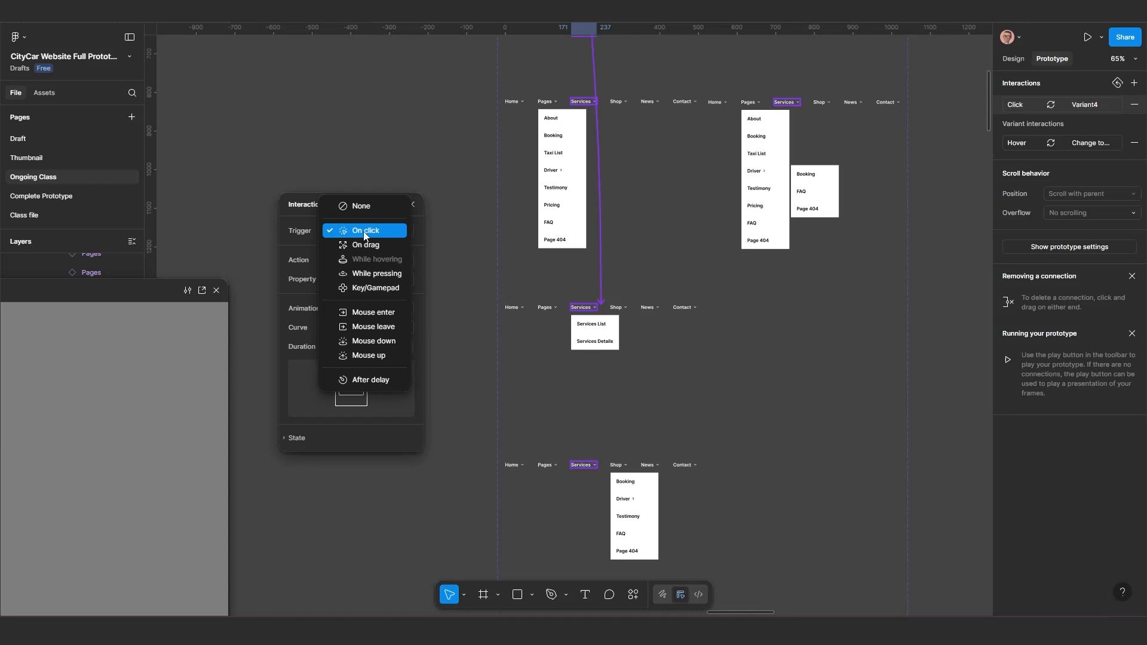
{"action": "left_click", "coordinate": [382, 313]}
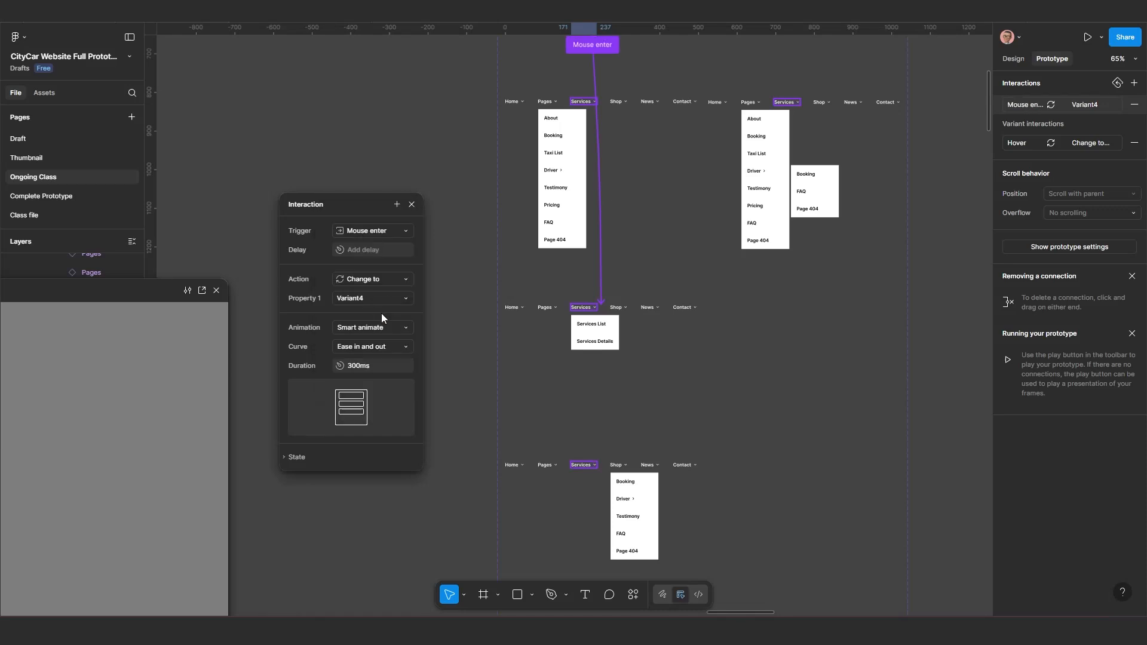
Connect the Services dropdown in Variant4 back to Component 3's Default variant, triggered on Mouse leave.
{"action": "left_click", "coordinate": [411, 205]}
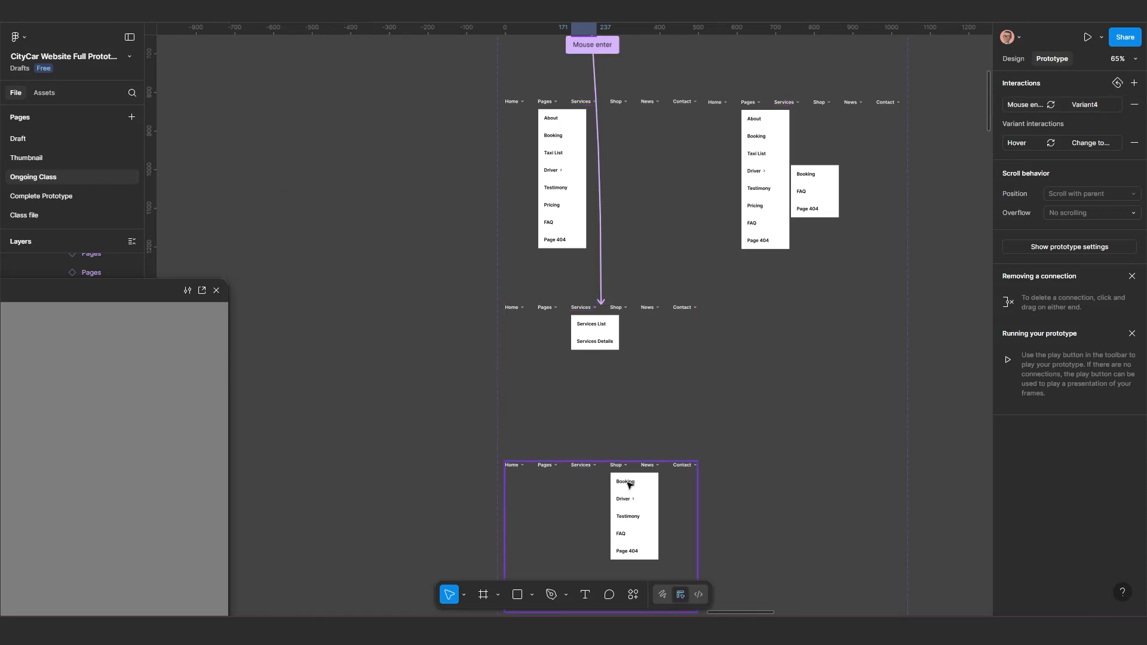
{"action": "left_click", "coordinate": [597, 332]}
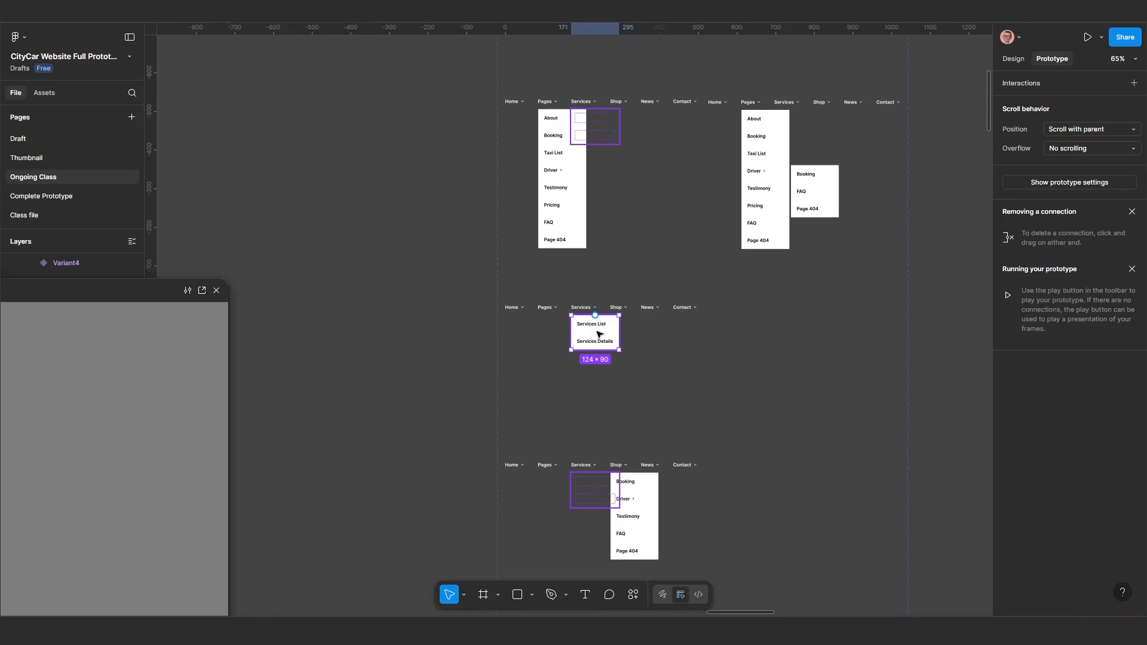
{"action": "scroll", "coordinate": [597, 333], "scroll_direction": "down", "scroll_amount": 2}
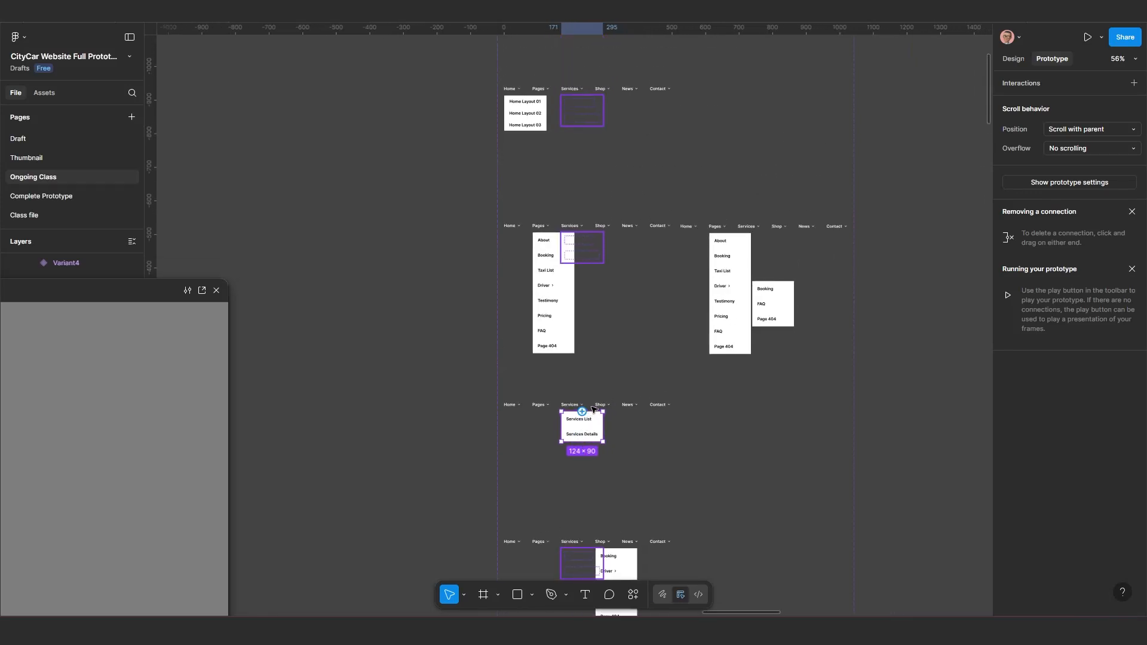
{"action": "left_click_drag", "start_coordinate": [583, 411], "coordinate": [593, 321]}
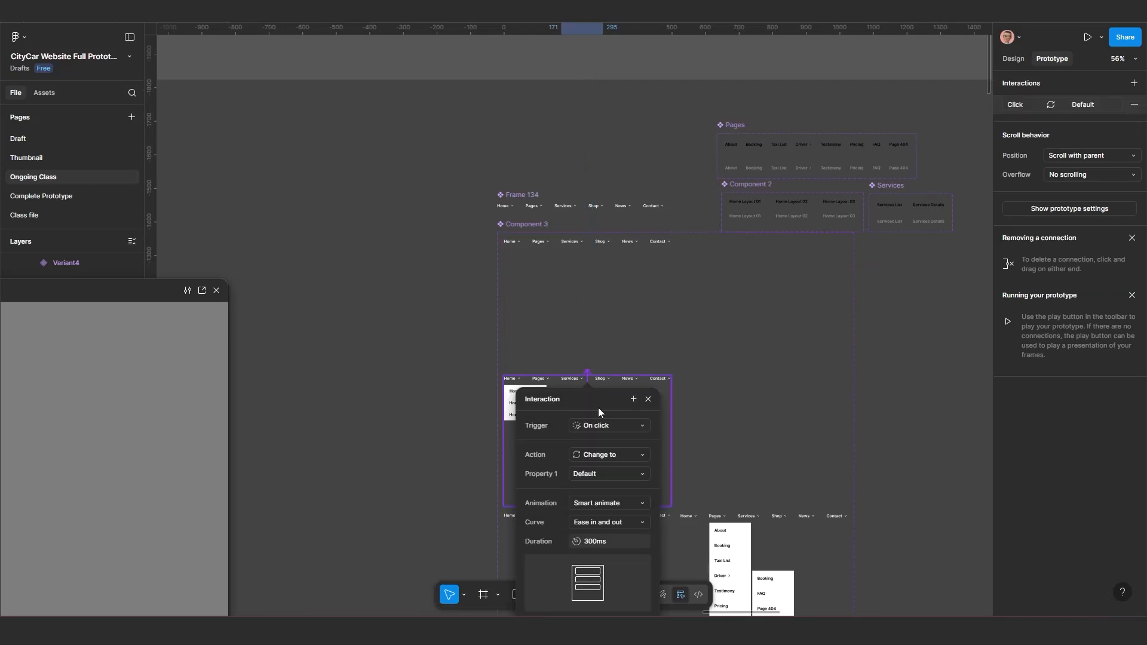
{"action": "left_click", "coordinate": [601, 427]}
{"action": "left_click", "coordinate": [609, 521]}
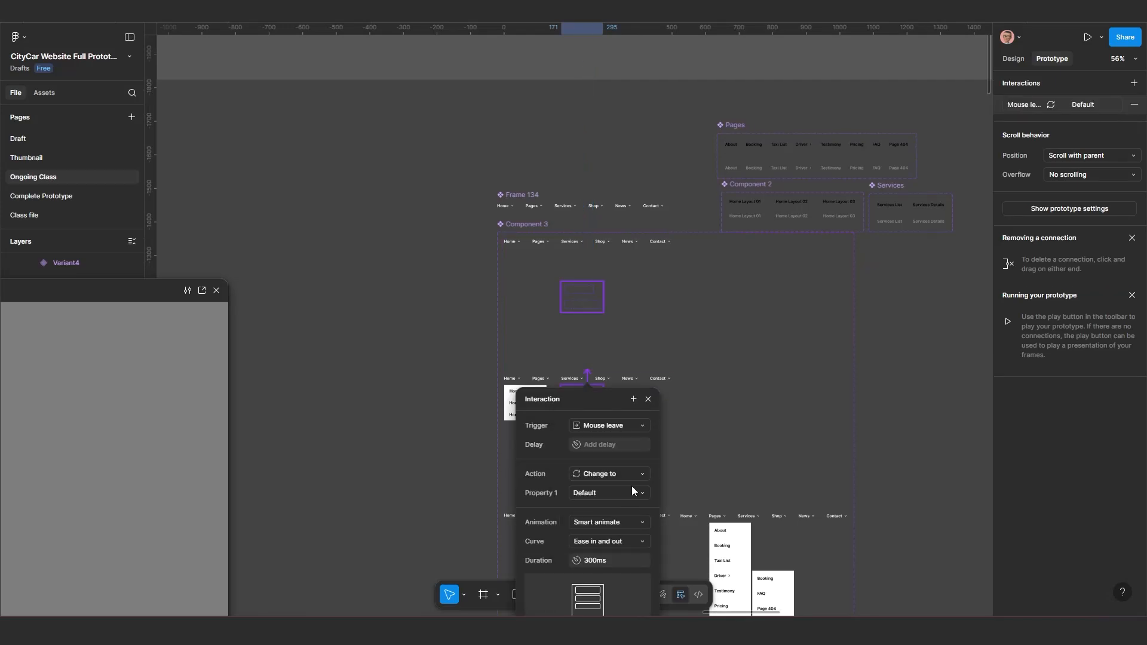
{"action": "left_click", "coordinate": [647, 403]}
Connect the Shop item in Component 3's Default variant to Variant5, the one with the Shop dropdown.
{"action": "scroll", "coordinate": [626, 412], "scroll_direction": "down", "scroll_amount": 3}
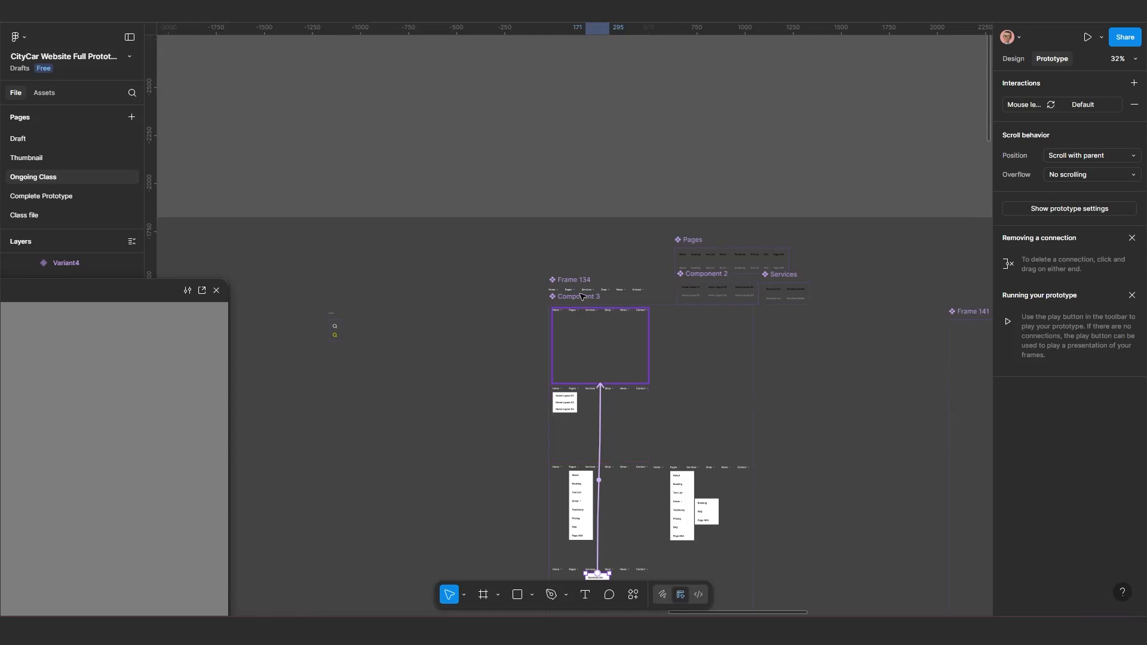
{"action": "scroll", "coordinate": [628, 371], "scroll_direction": "up", "scroll_amount": 4}
{"action": "scroll", "coordinate": [631, 375], "scroll_direction": "down", "scroll_amount": 2}
{"action": "left_click", "coordinate": [632, 377]}
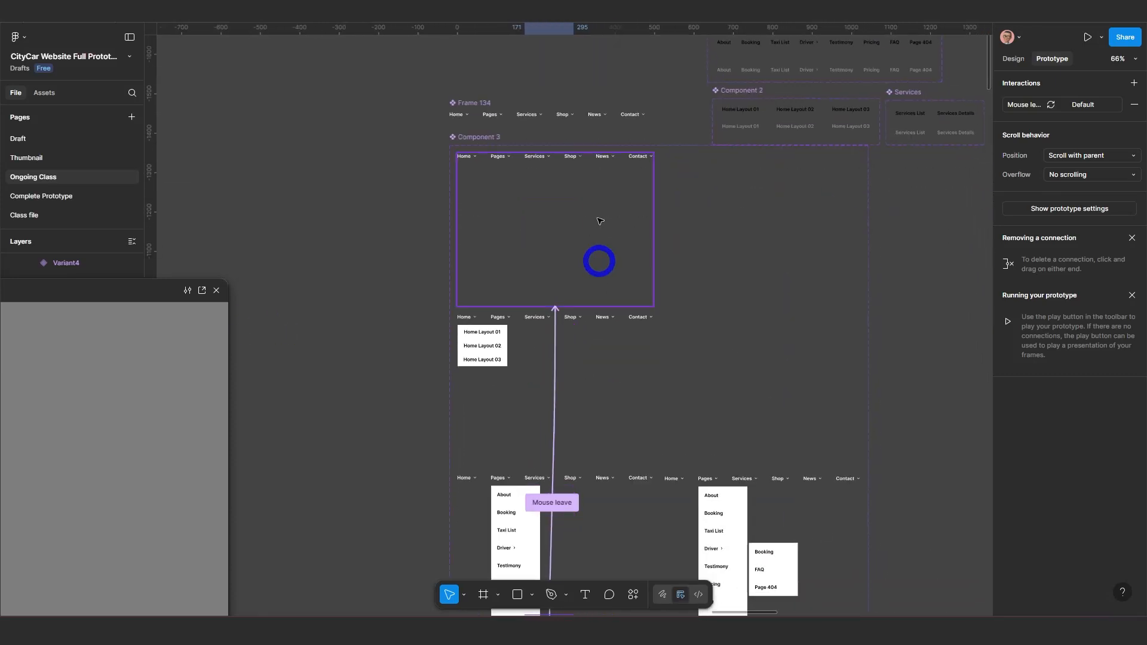
{"action": "left_click", "coordinate": [575, 160]}
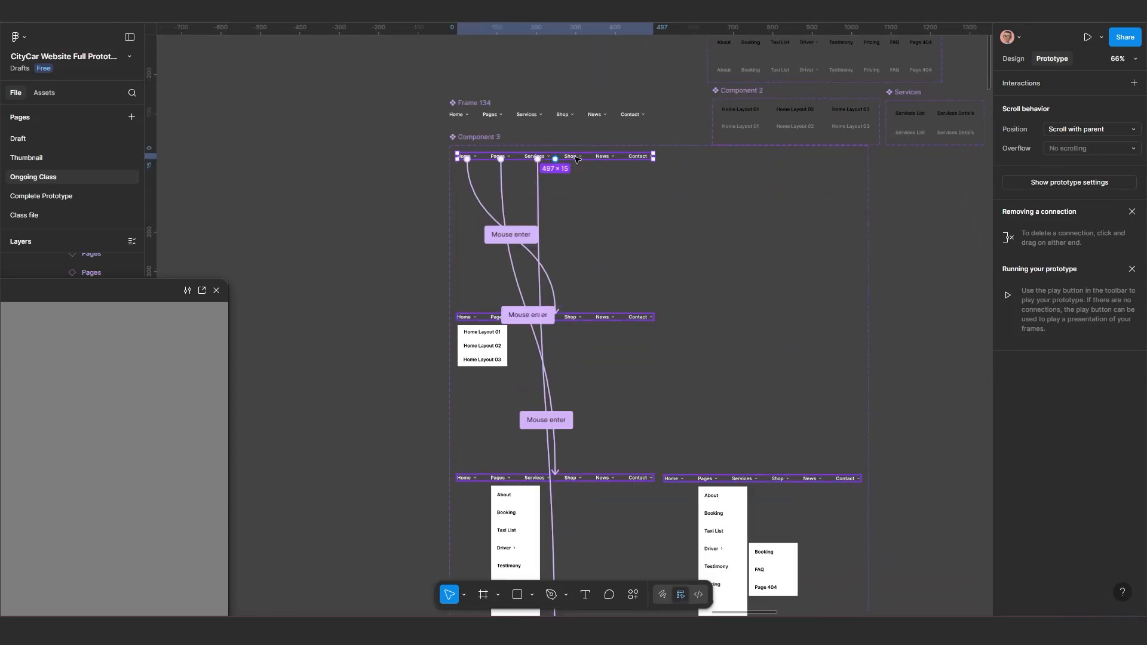
{"action": "left_click", "coordinate": [576, 160]}
{"action": "scroll", "coordinate": [573, 173], "scroll_direction": "down", "scroll_amount": 2}
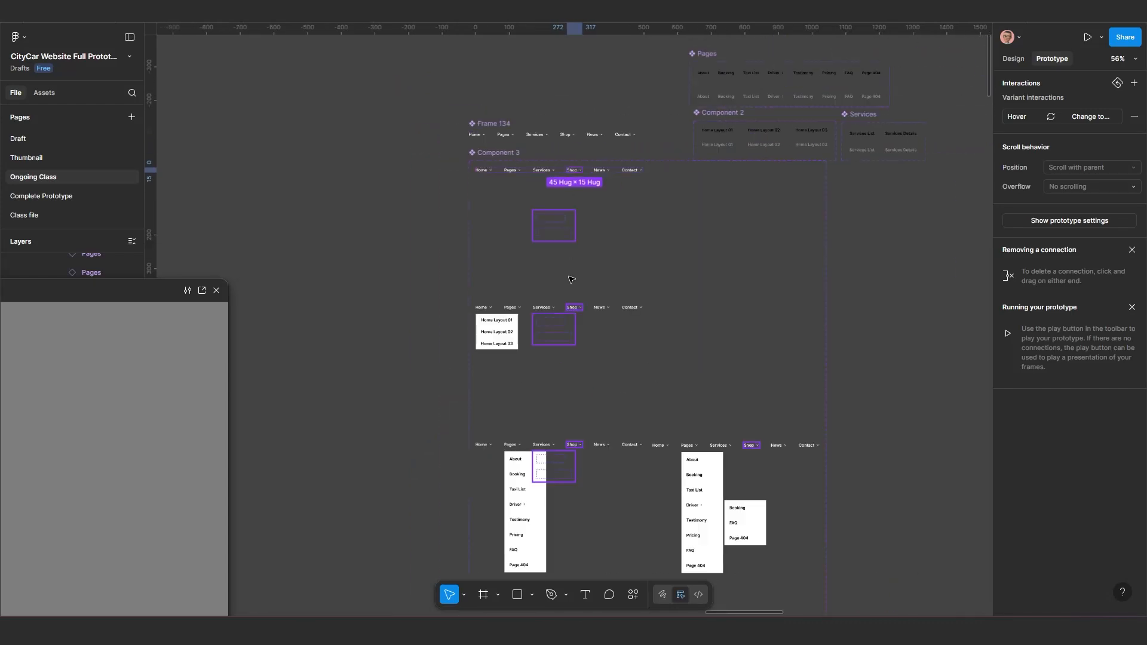
{"action": "scroll", "coordinate": [570, 280], "scroll_direction": "down", "scroll_amount": 2}
{"action": "scroll", "coordinate": [564, 179], "scroll_direction": "down", "scroll_amount": 3}
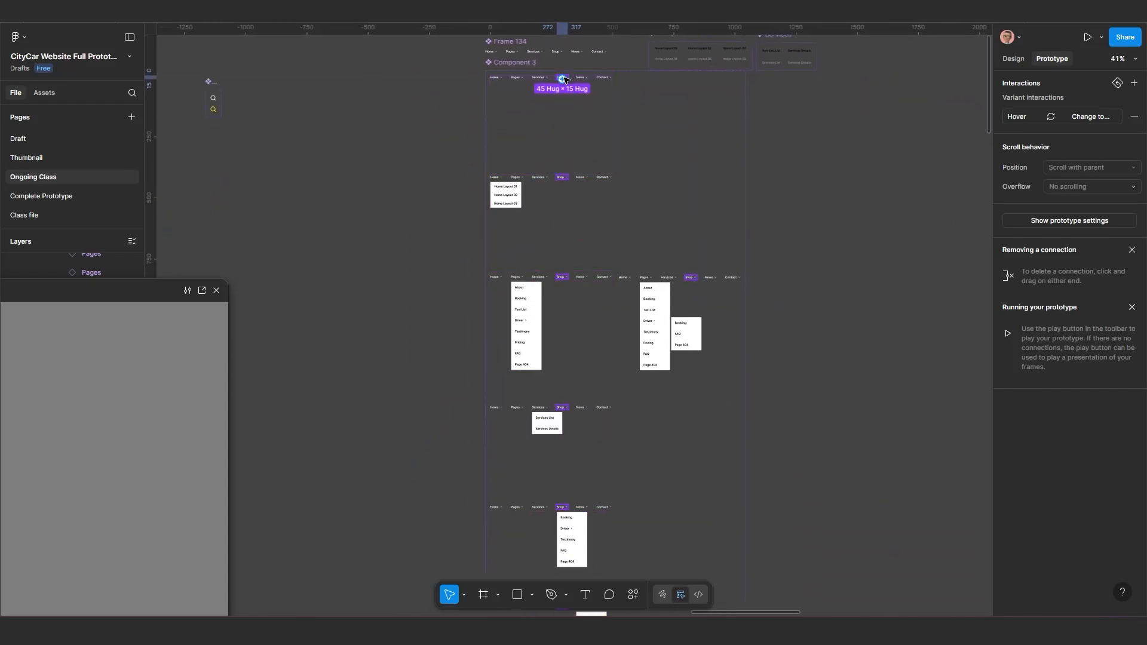
{"action": "left_click_drag", "start_coordinate": [561, 79], "coordinate": [575, 537]}
Set the trigger of the Shop item's interaction to Mouse enter.
{"action": "scroll", "coordinate": [596, 474], "scroll_direction": "down", "scroll_amount": 5}
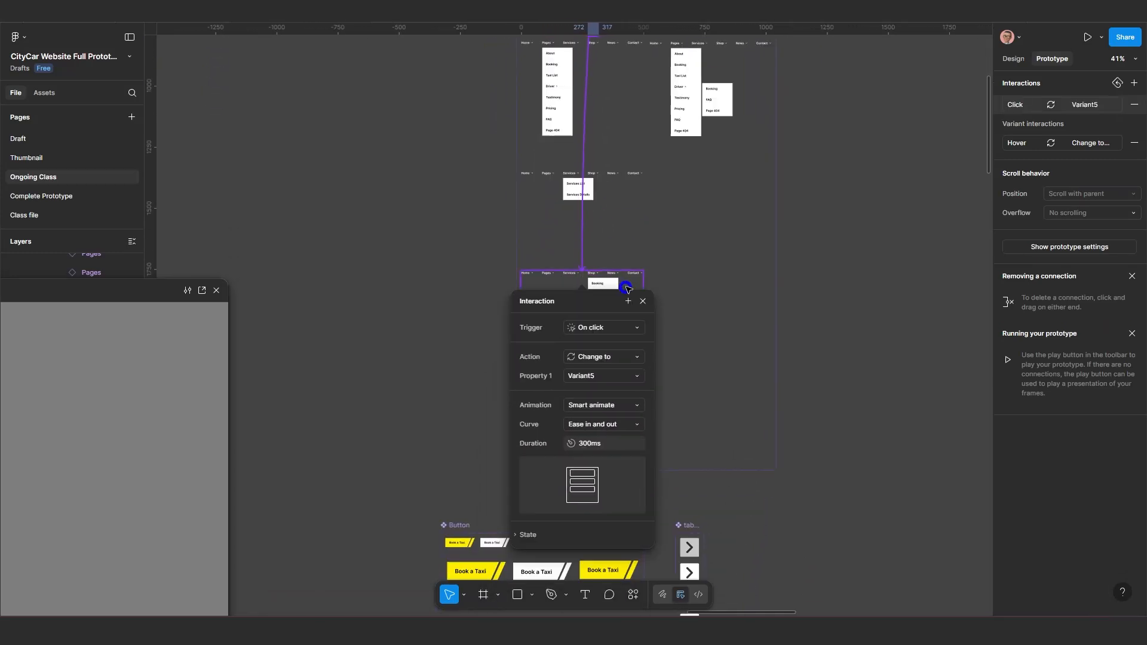
{"action": "left_click_drag", "start_coordinate": [582, 300], "coordinate": [421, 229]}
{"action": "left_click", "coordinate": [448, 265]}
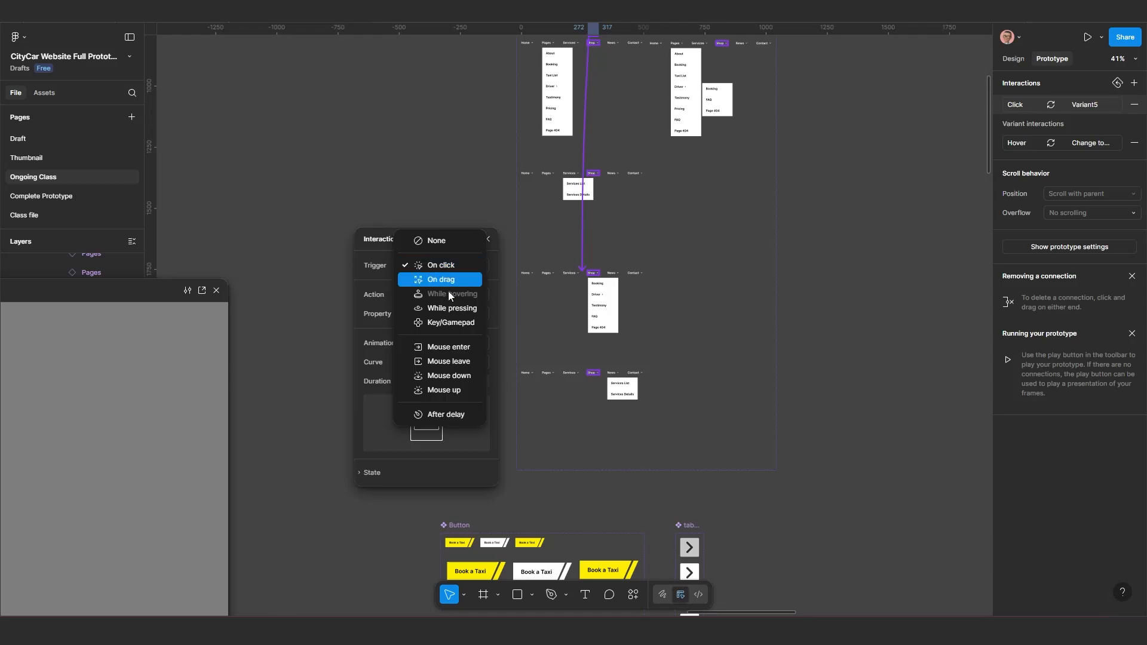
{"action": "left_click", "coordinate": [453, 352]}
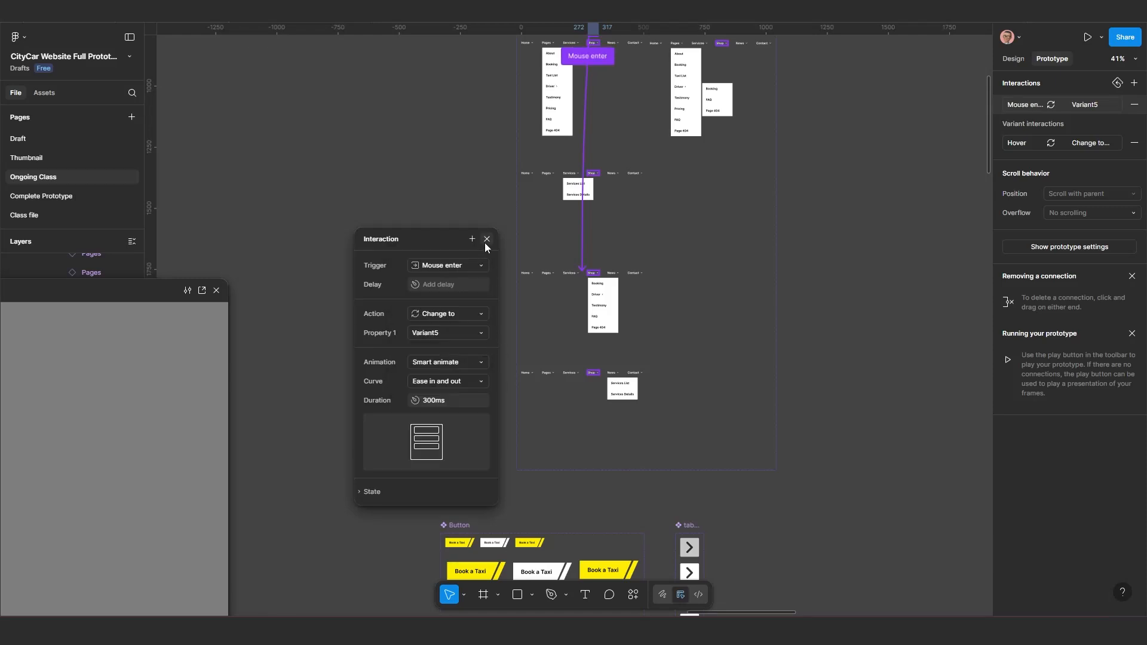
{"action": "left_click", "coordinate": [486, 239]}
Connect the Shop dropdown in Variant5 back to the Default variant with a Mouse leave trigger.
{"action": "left_click", "coordinate": [606, 308]}
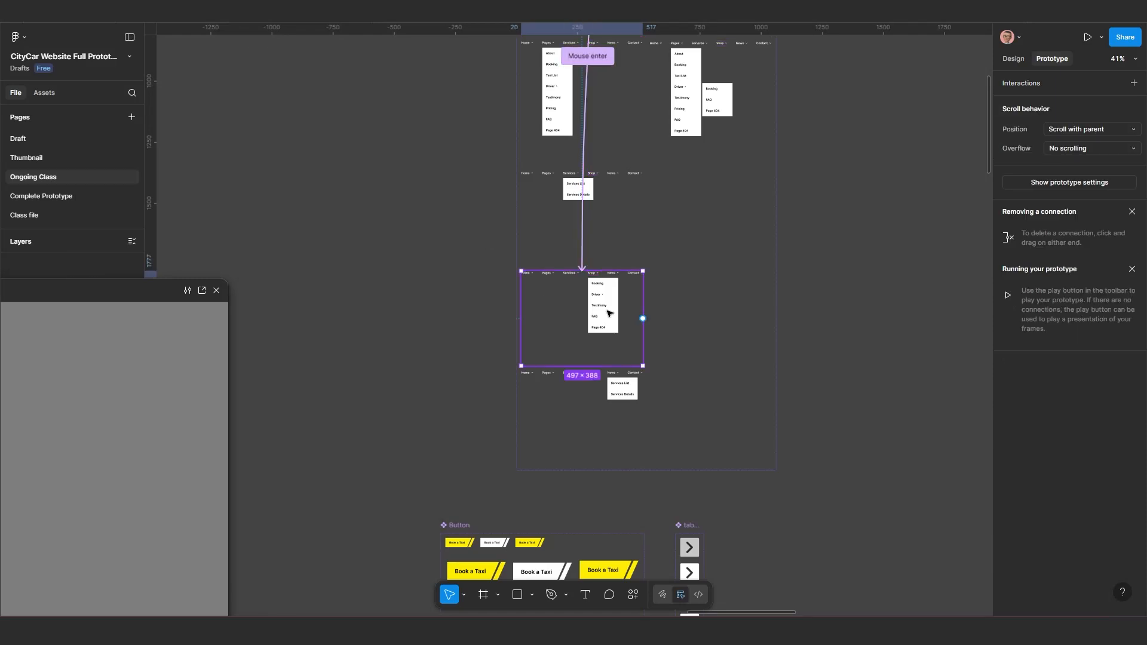
{"action": "scroll", "coordinate": [606, 307], "scroll_direction": "up", "scroll_amount": 2}
{"action": "scroll", "coordinate": [588, 404], "scroll_direction": "down", "scroll_amount": 3, "text": "ctrl"}
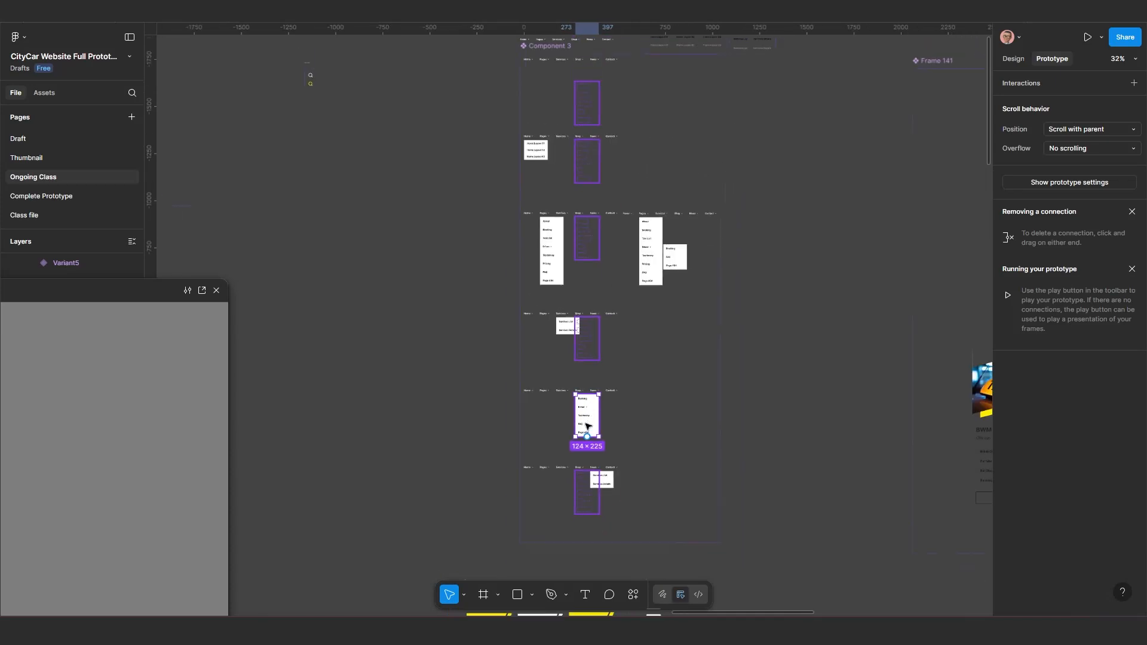
{"action": "left_click_drag", "start_coordinate": [588, 397], "coordinate": [604, 274]}
{"action": "left_click_drag", "start_coordinate": [612, 182], "coordinate": [588, 96]}
{"action": "left_click_drag", "start_coordinate": [556, 161], "coordinate": [422, 154]}
{"action": "left_click", "coordinate": [459, 180]}
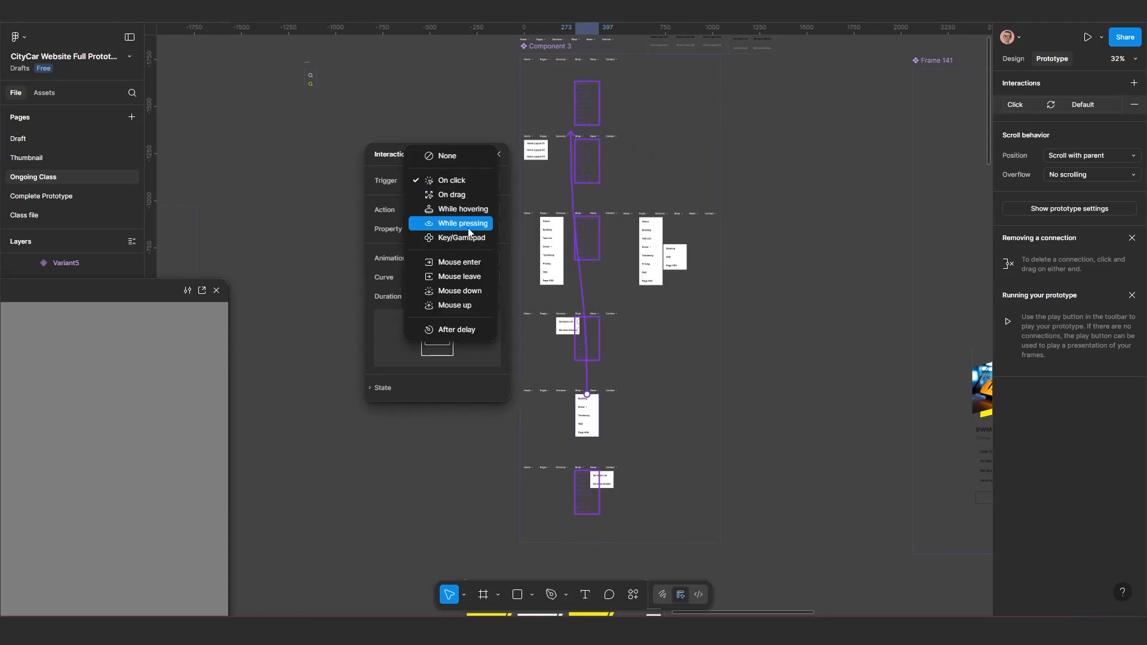
{"action": "left_click", "coordinate": [460, 277]}
{"action": "left_click", "coordinate": [497, 154]}
Connect the News item in the Default variant to Variant6 with a Mouse enter trigger.
{"action": "left_click_drag", "start_coordinate": [597, 150], "coordinate": [541, 305]}
{"action": "scroll", "coordinate": [530, 199], "scroll_direction": "up", "scroll_amount": 10}
{"action": "left_click", "coordinate": [556, 234]}
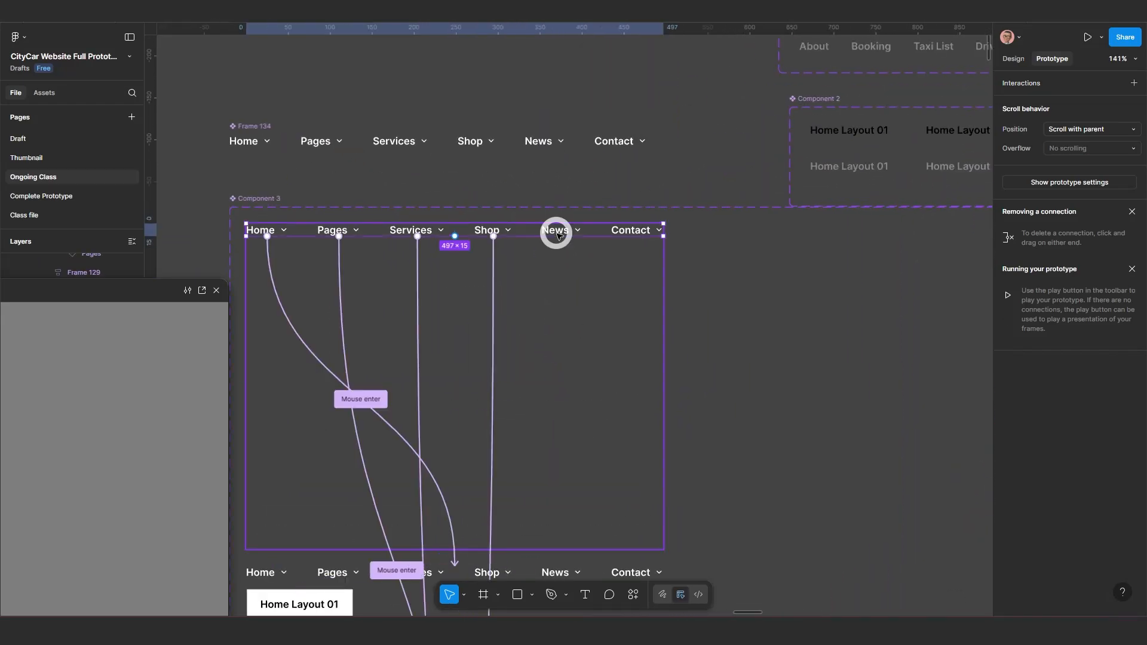
{"action": "left_click", "coordinate": [555, 233]}
{"action": "scroll", "coordinate": [561, 254], "scroll_direction": "down", "scroll_amount": 5}
{"action": "scroll", "coordinate": [563, 258], "scroll_direction": "down", "scroll_amount": 8}
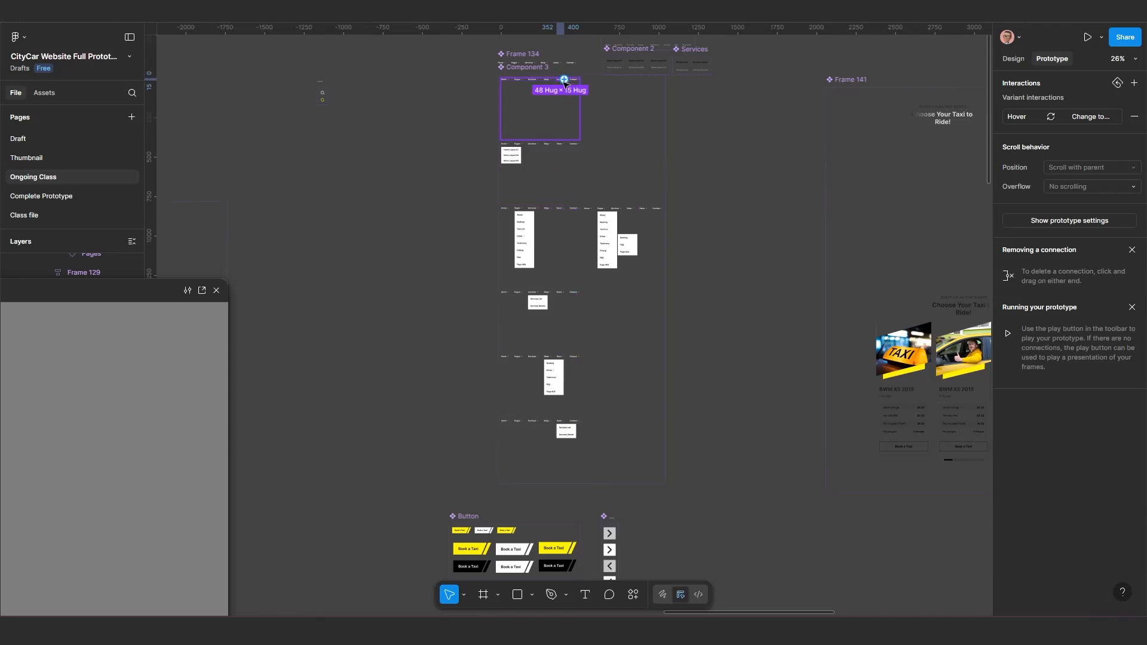
{"action": "left_click_drag", "start_coordinate": [564, 79], "coordinate": [406, 239]}
{"action": "left_click", "coordinate": [401, 258]}
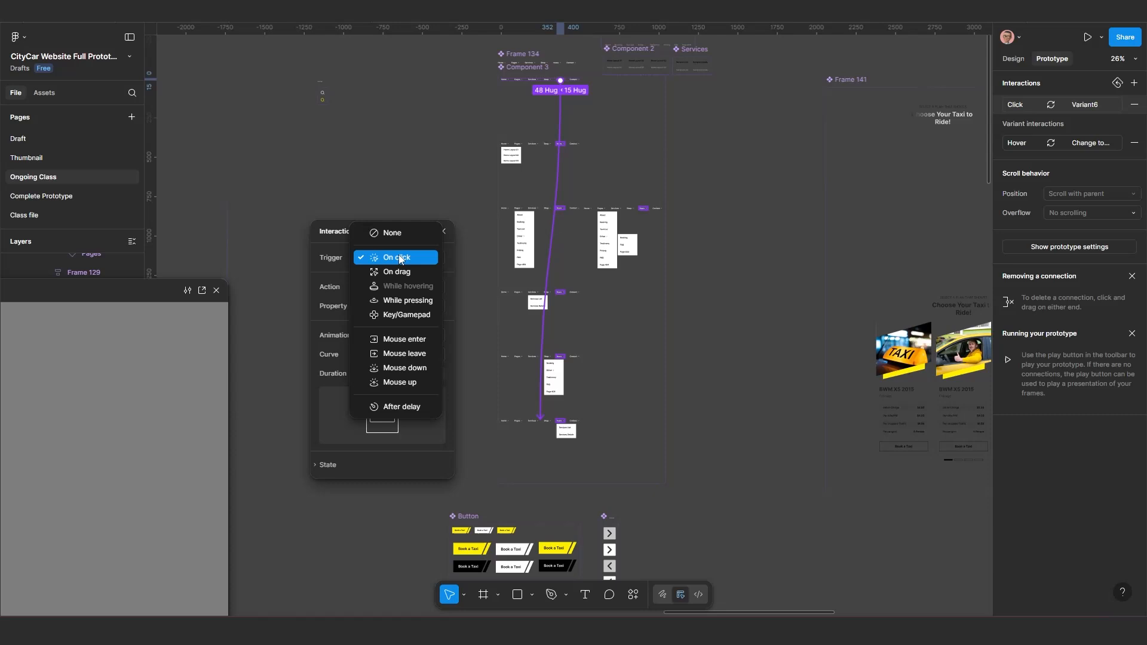
{"action": "left_click", "coordinate": [411, 339]}
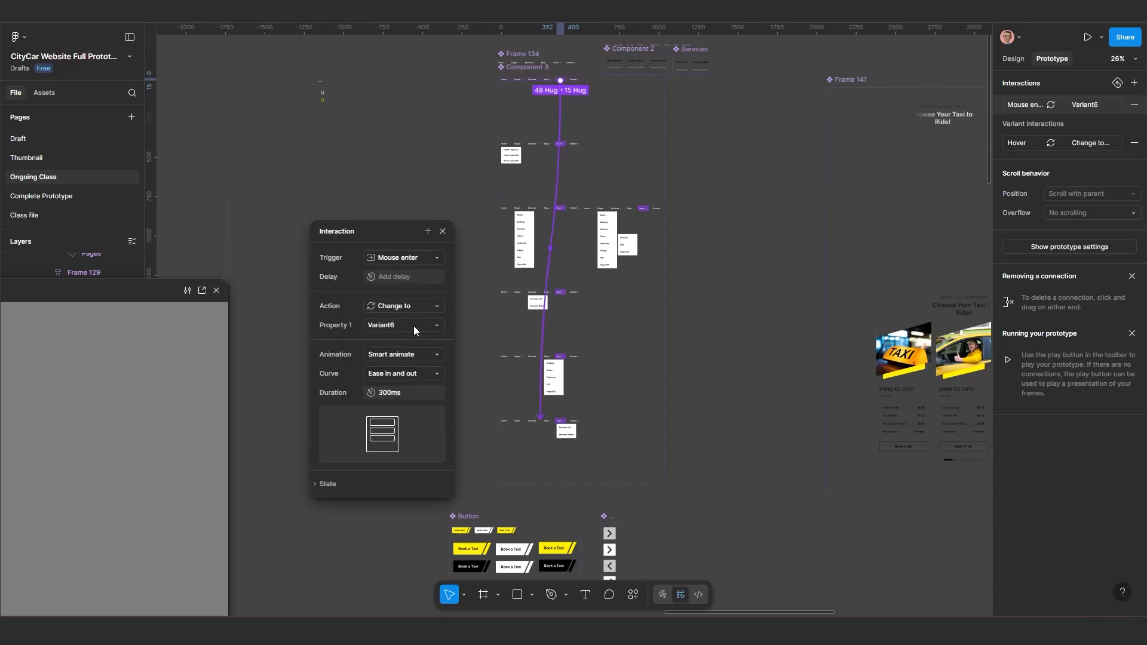
{"action": "left_click", "coordinate": [442, 233]}
Connect the News dropdown in Variant6 back to the Default variant and set its trigger to Mouse leave.
{"action": "left_click", "coordinate": [566, 433]}
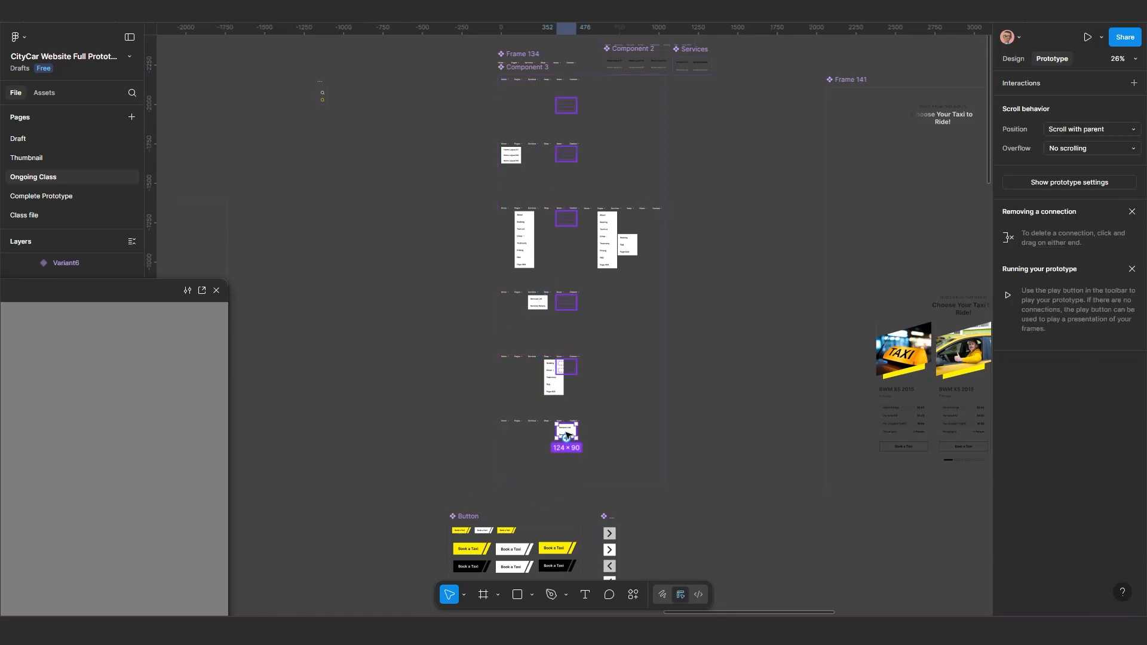
{"action": "left_click_drag", "start_coordinate": [576, 431], "coordinate": [572, 104]}
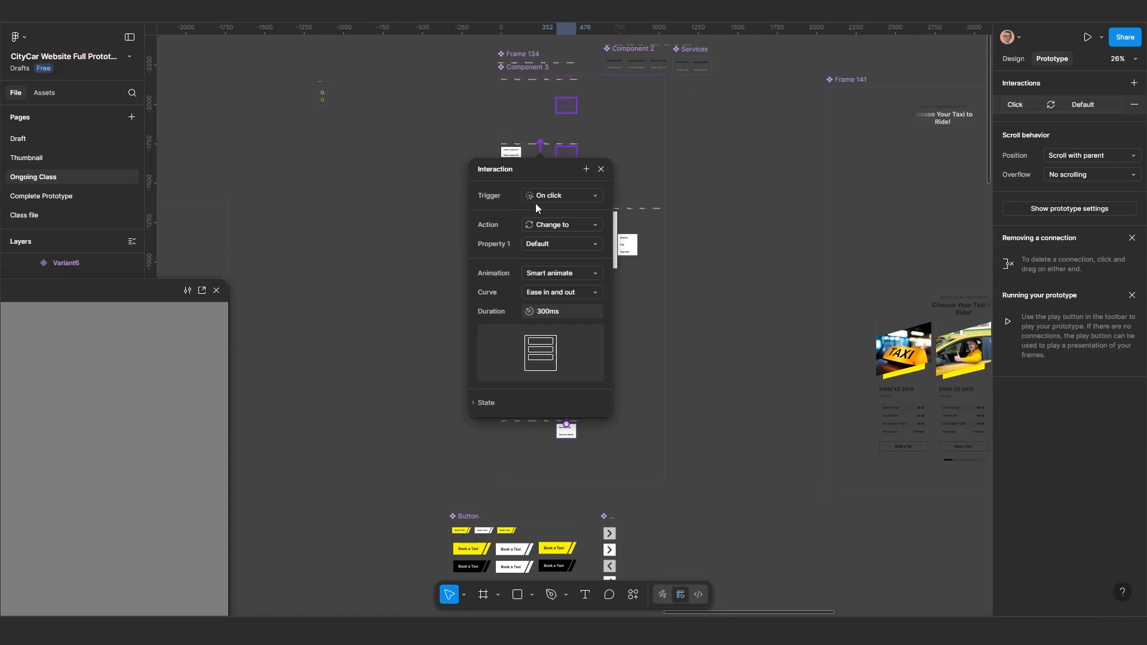
{"action": "left_click", "coordinate": [537, 197]}
{"action": "left_click", "coordinate": [568, 293]}
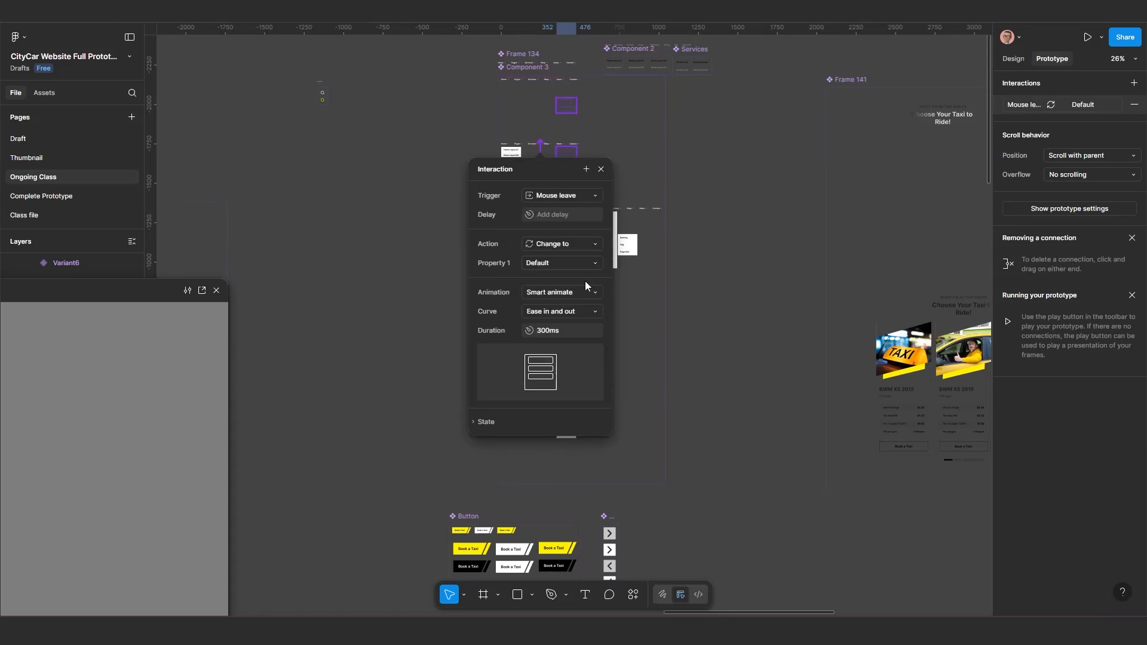
{"action": "left_click", "coordinate": [602, 169]}
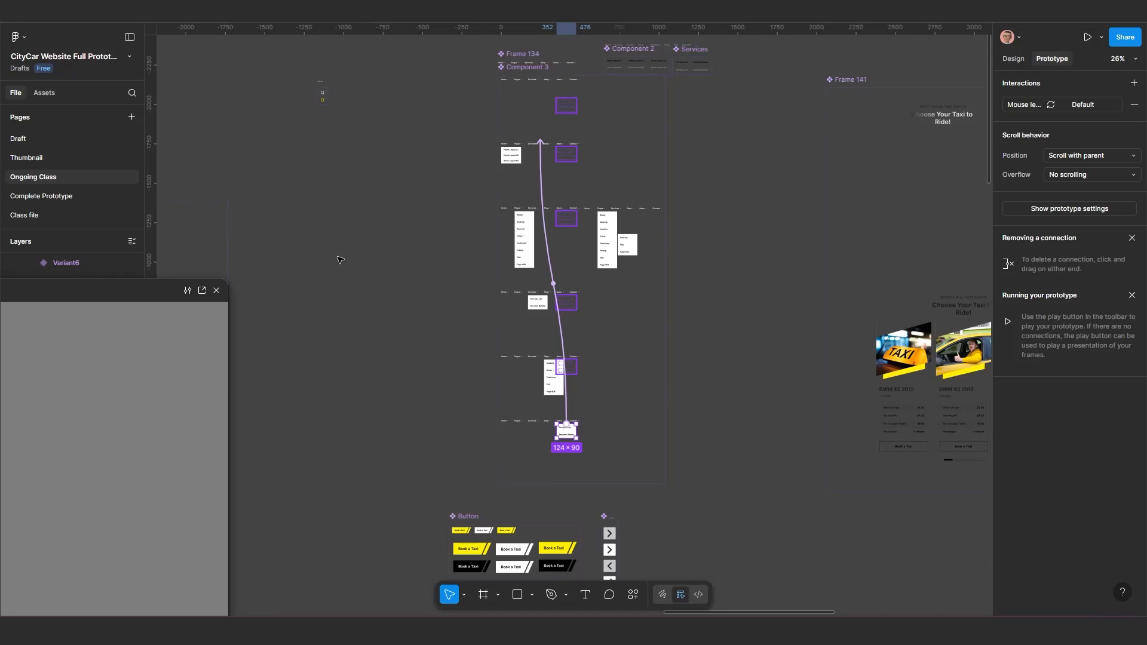
Switch to the design settings and copy Component 3's Default variant.
{"action": "scroll", "coordinate": [359, 288], "scroll_direction": "down", "scroll_amount": 2}
{"action": "left_click_drag", "start_coordinate": [443, 371], "coordinate": [462, 330]}
{"action": "scroll", "coordinate": [459, 299], "scroll_direction": "down", "scroll_amount": 1}
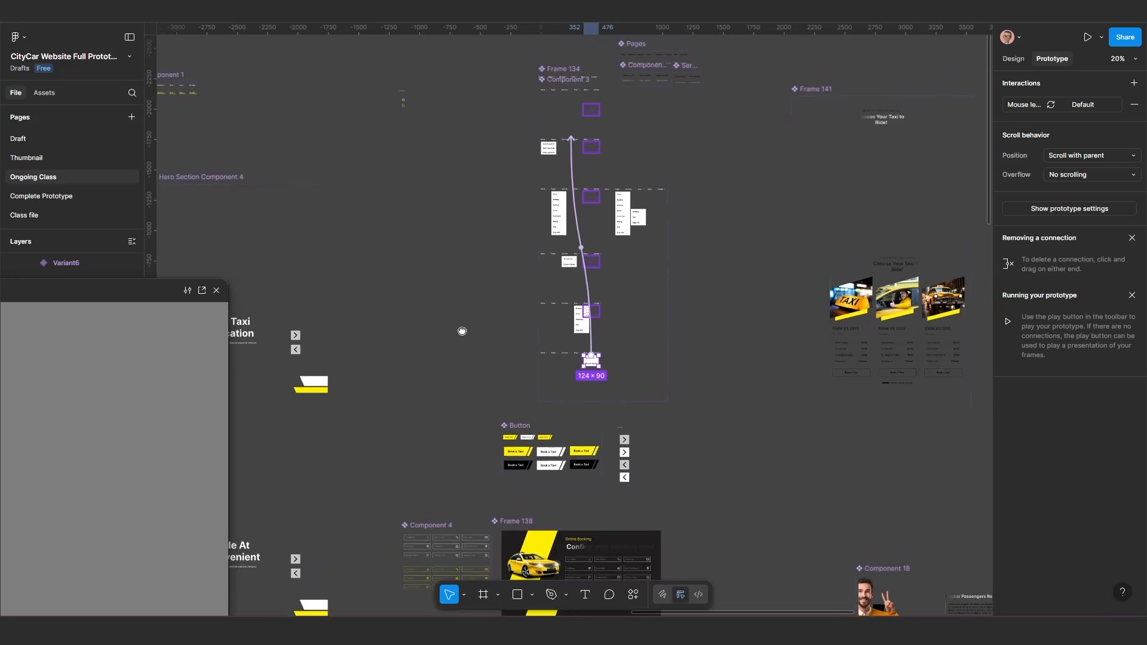
{"action": "scroll", "coordinate": [462, 331], "scroll_direction": "up", "scroll_amount": 2}
{"action": "scroll", "coordinate": [457, 298], "scroll_direction": "up", "scroll_amount": 4}
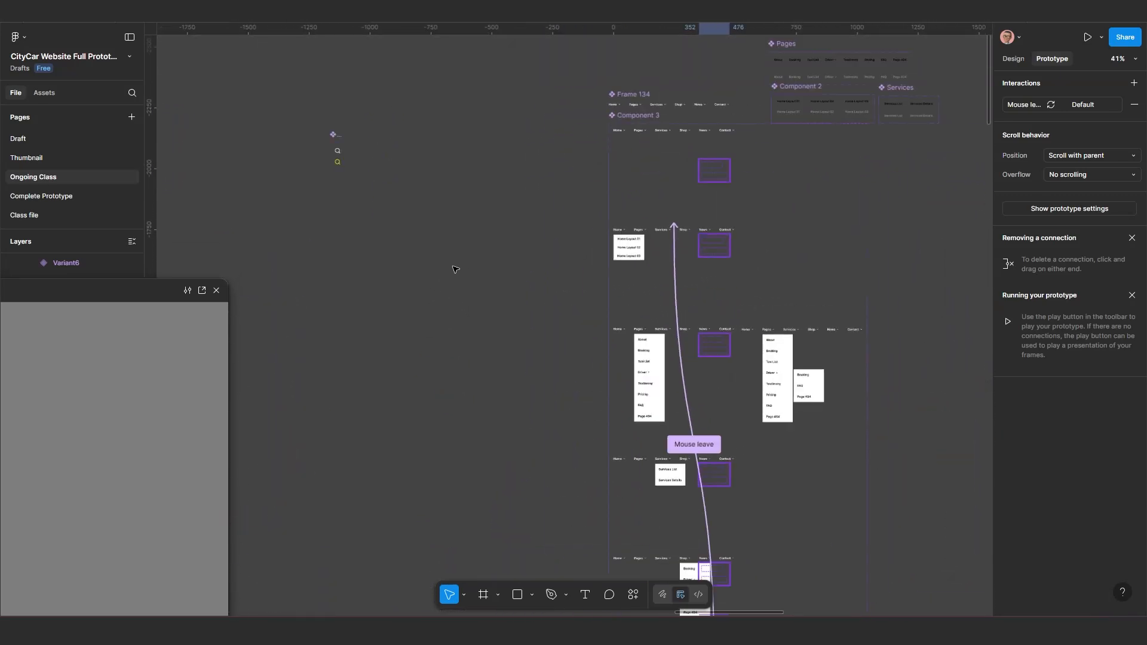
{"action": "scroll", "coordinate": [498, 317], "scroll_direction": "up", "scroll_amount": 3}
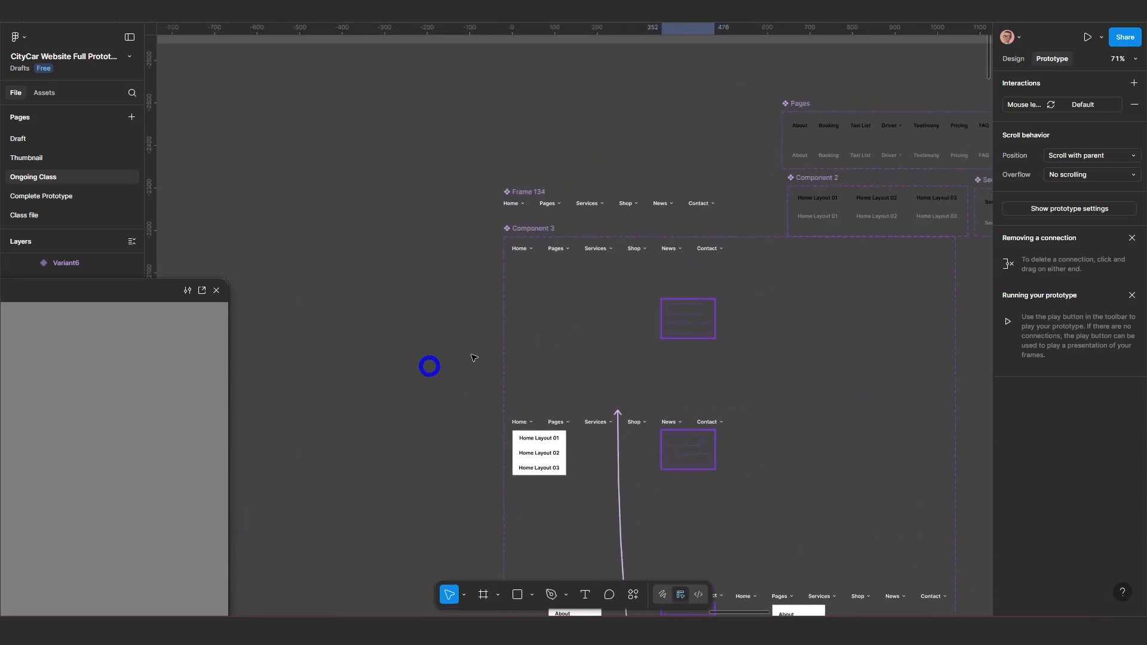
{"action": "scroll", "coordinate": [473, 358], "scroll_direction": "down", "scroll_amount": 1}
{"action": "left_click", "coordinate": [586, 339]}
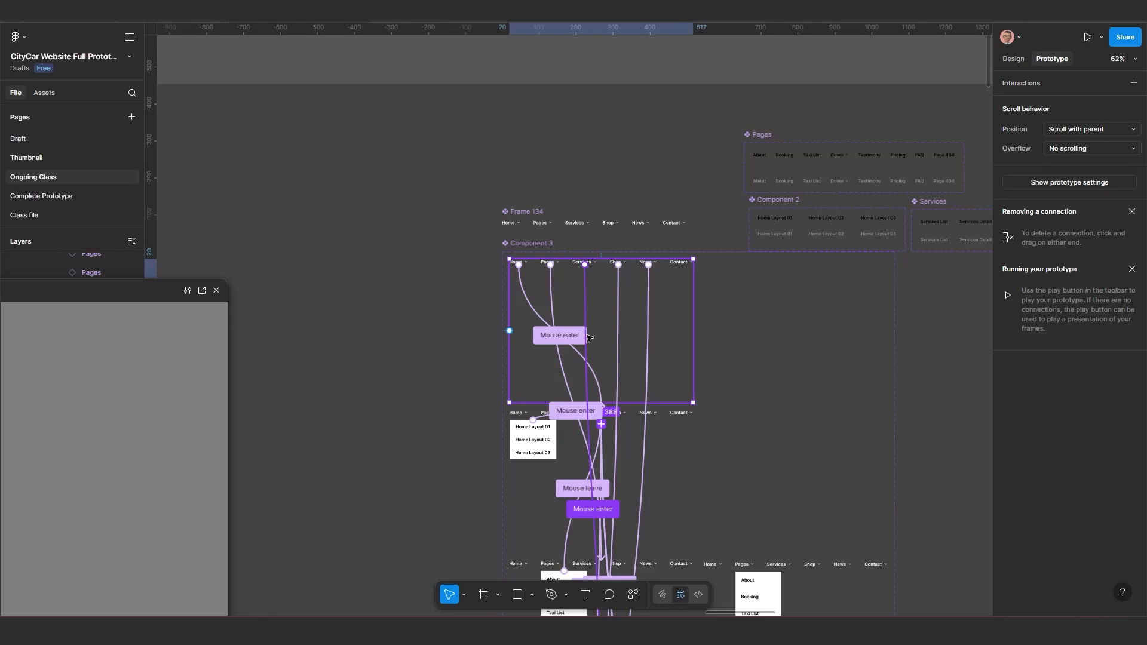
{"action": "left_click", "coordinate": [1014, 59]}
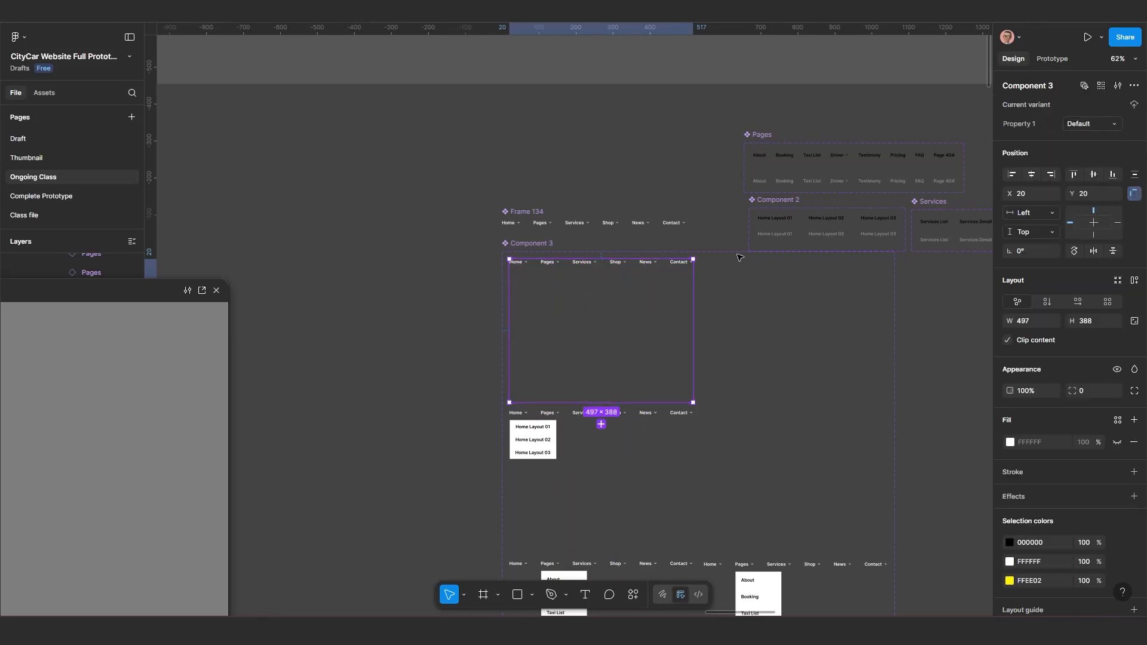
{"action": "scroll", "coordinate": [737, 257], "scroll_direction": "down", "scroll_amount": 3}
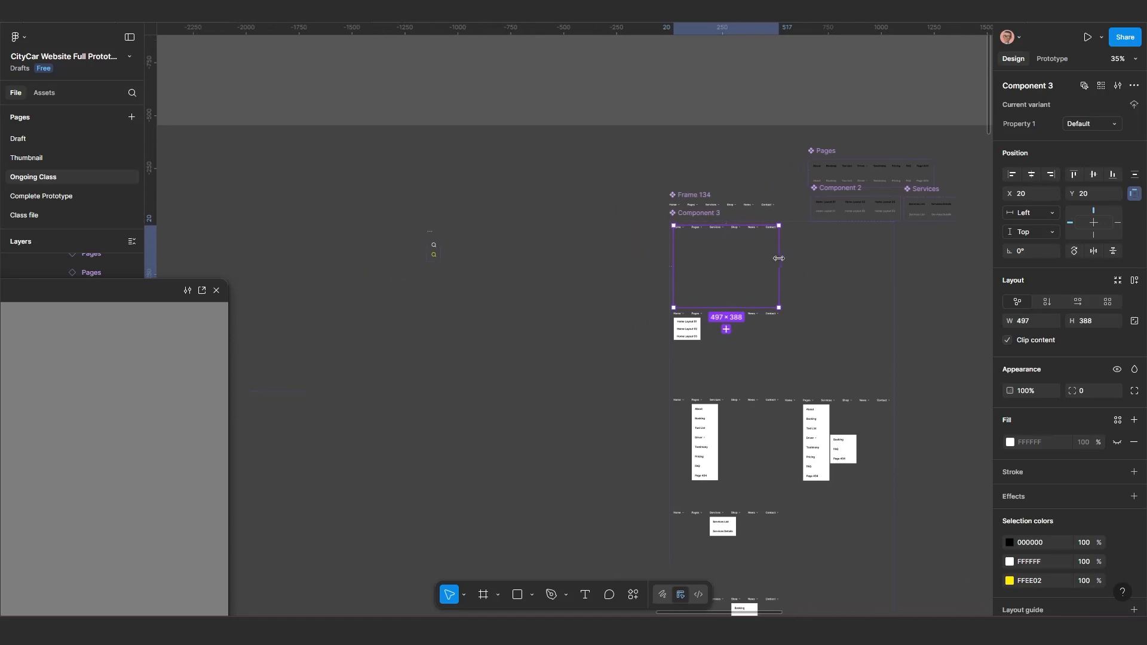
{"action": "scroll", "coordinate": [767, 261], "scroll_direction": "up", "scroll_amount": 2}
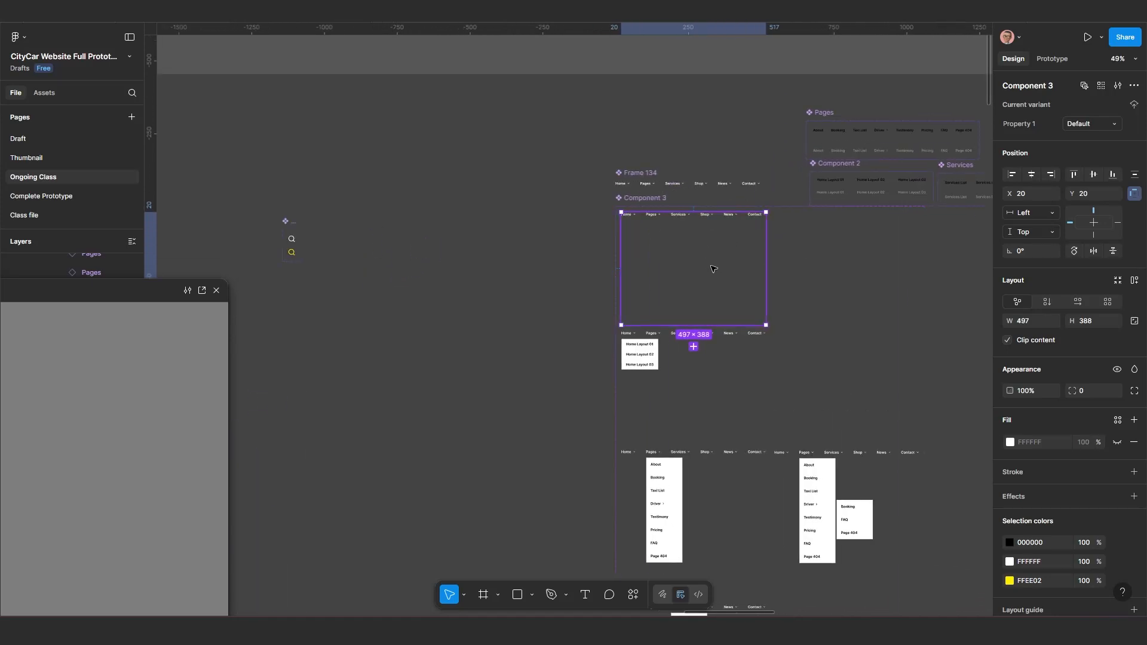
{"action": "scroll", "coordinate": [713, 268], "scroll_direction": "up", "scroll_amount": 2}
{"action": "left_click", "coordinate": [837, 267]}
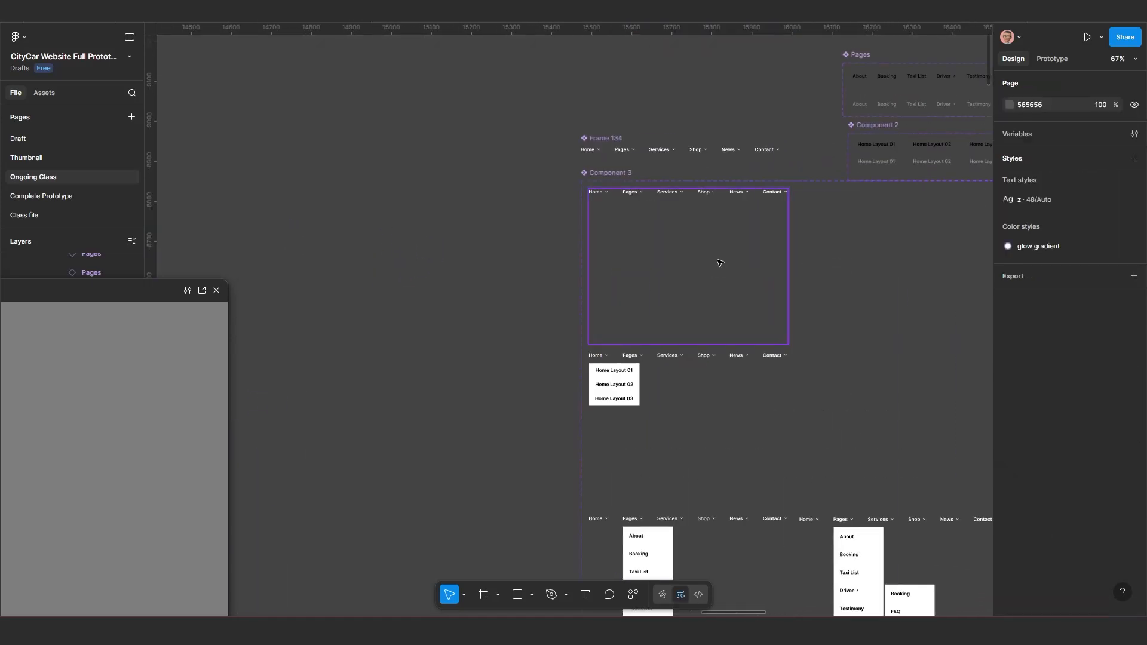
{"action": "left_click", "coordinate": [717, 262]}
{"action": "key", "text": "ctrl+c"}
{"action": "key", "text": "ctrl+c"}
{"action": "key", "text": "ctrl+c"}
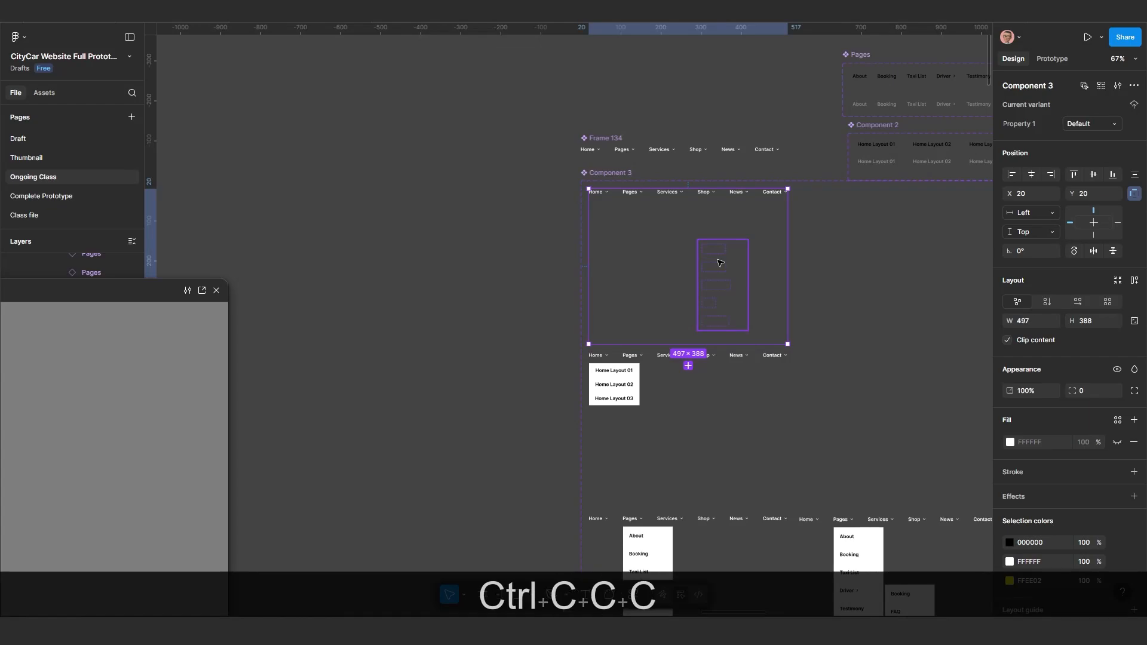
{"action": "key", "text": "ctrl+c"}
{"action": "key", "text": "ctrl+c"}
Paste the copied Component 3 instance into the Desktop - 4 frame.
{"action": "scroll", "coordinate": [686, 273], "scroll_direction": "down", "scroll_amount": 5}
{"action": "left_click_drag", "start_coordinate": [556, 300], "coordinate": [650, 254]}
{"action": "scroll", "coordinate": [650, 254], "scroll_direction": "down", "scroll_amount": 3}
{"action": "left_click_drag", "start_coordinate": [478, 302], "coordinate": [678, 226]}
{"action": "scroll", "coordinate": [580, 317], "scroll_direction": "up", "scroll_amount": 5}
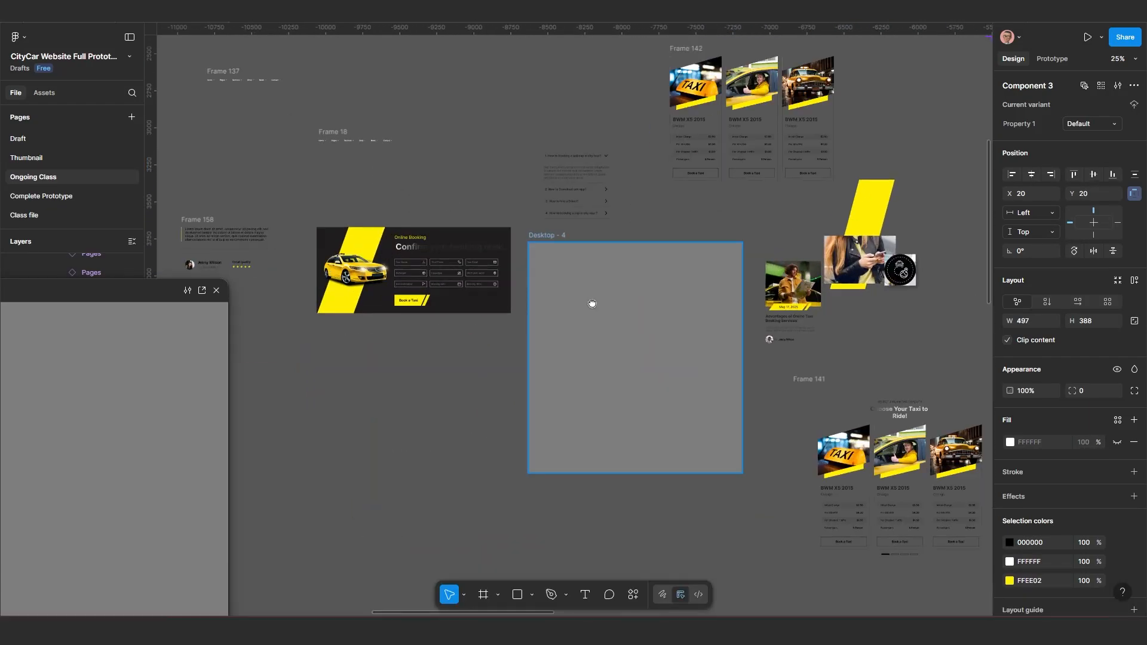
{"action": "left_click_drag", "start_coordinate": [592, 303], "coordinate": [542, 256]}
{"action": "scroll", "coordinate": [518, 232], "scroll_direction": "up", "scroll_amount": 2}
{"action": "left_click", "coordinate": [489, 145]}
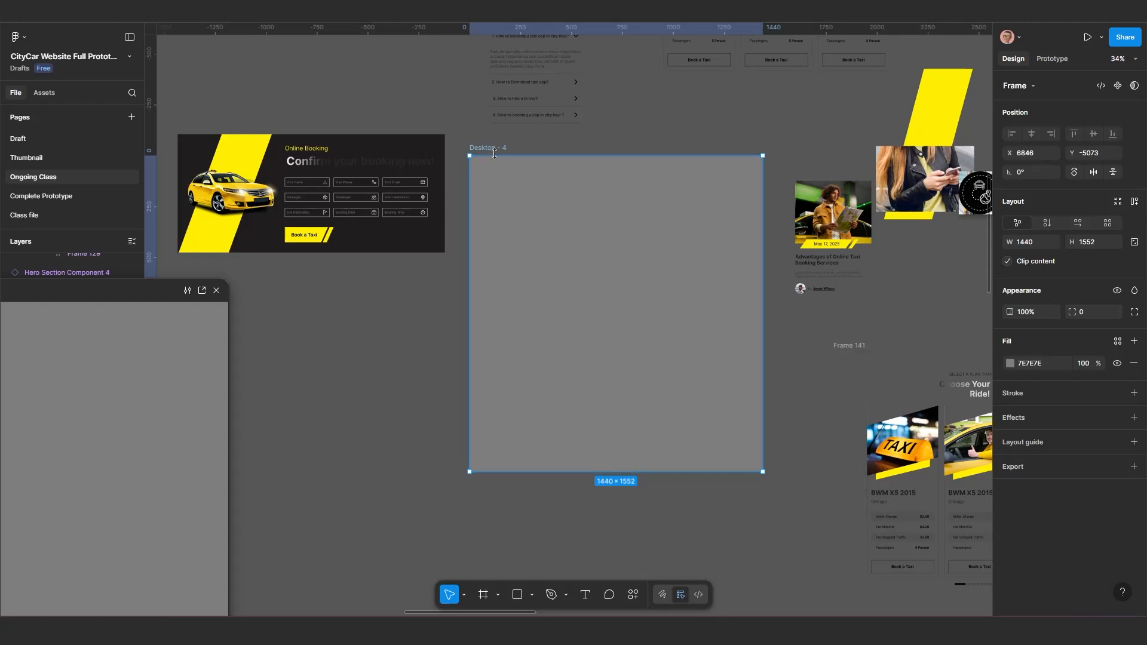
{"action": "scroll", "coordinate": [520, 207], "scroll_direction": "up", "scroll_amount": 1}
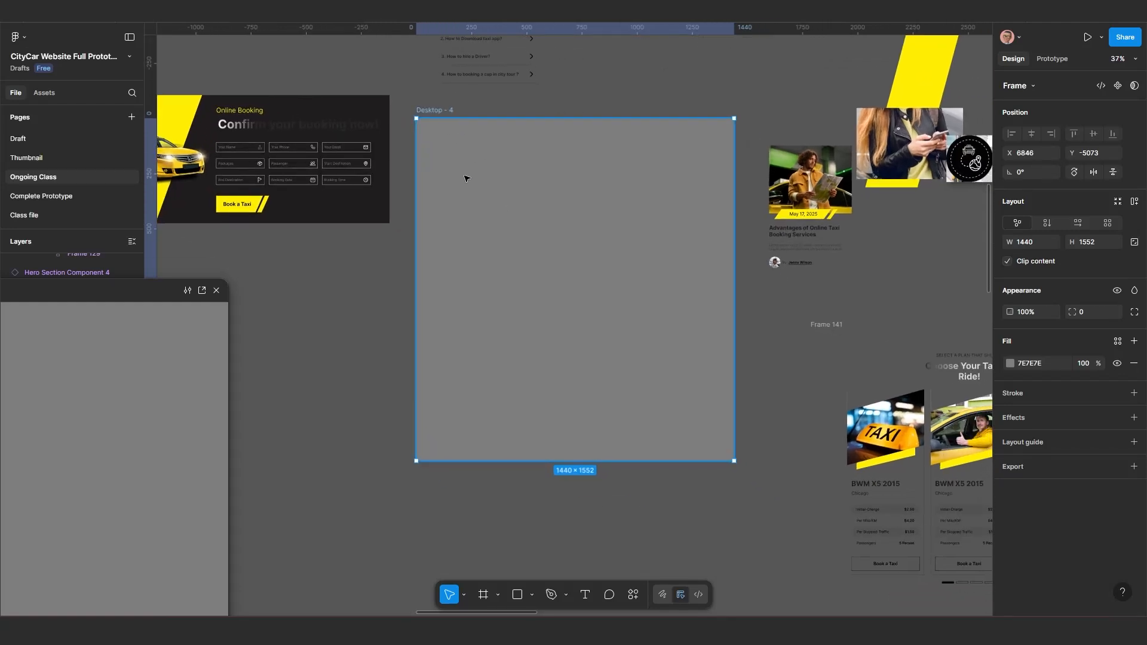
{"action": "key", "text": "ctrl"}
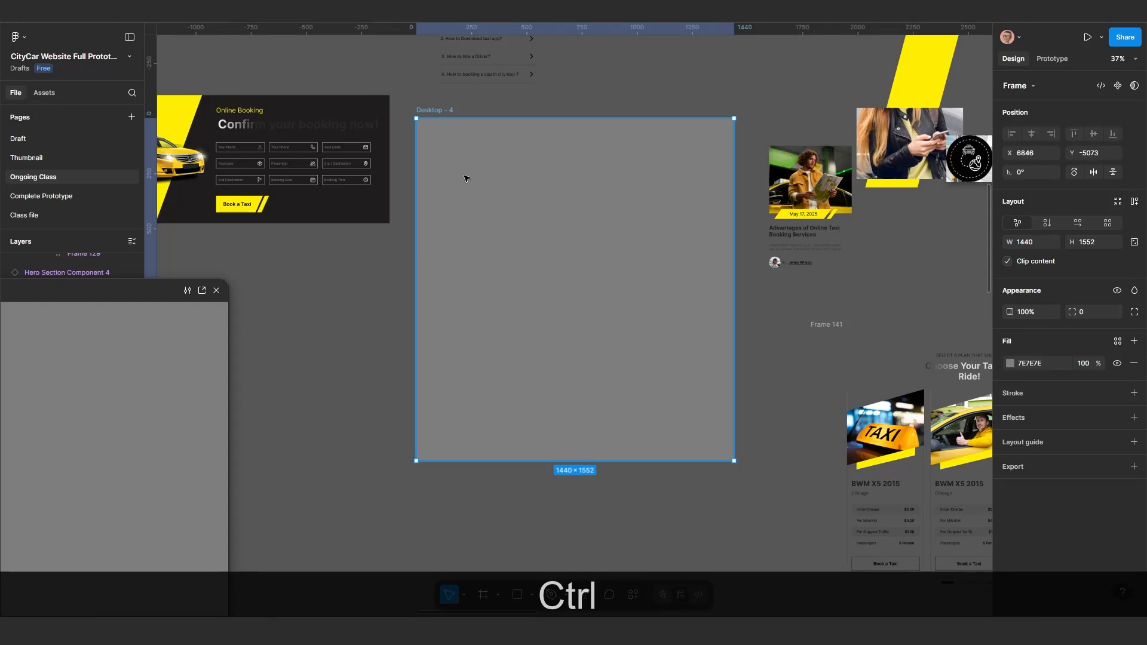
{"action": "key", "text": "ctrl+v"}
{"action": "scroll", "coordinate": [471, 177], "scroll_direction": "up", "scroll_amount": 2}
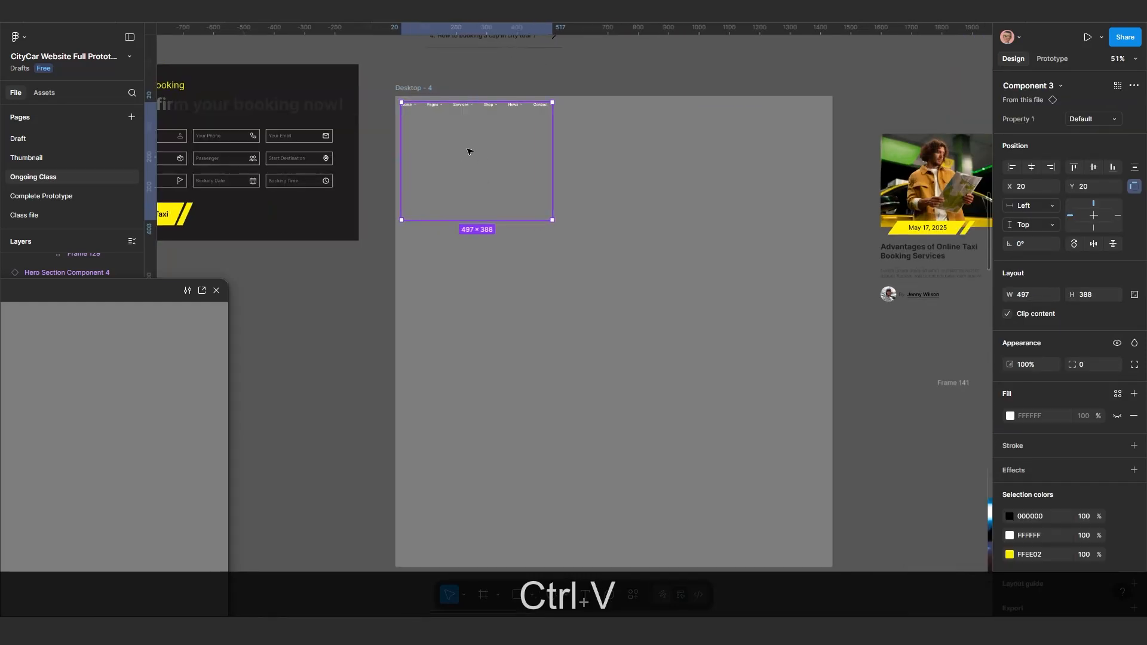
{"action": "scroll", "coordinate": [448, 123], "scroll_direction": "up", "scroll_amount": 1}
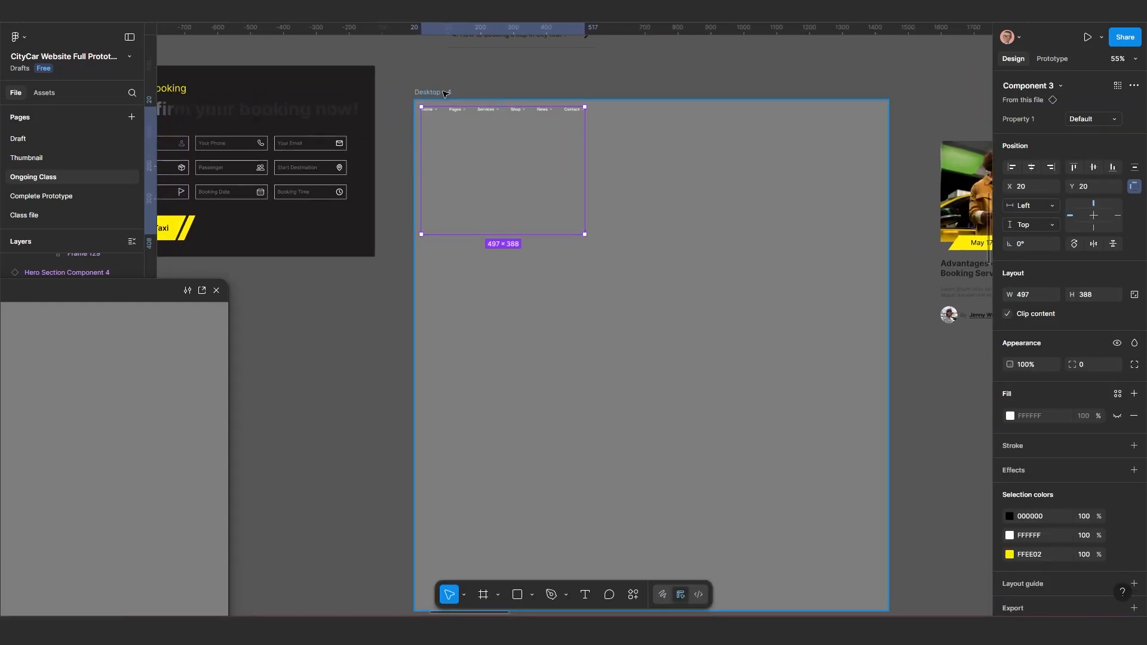
Preview the Desktop - 4 frame, test the navigation items' hover dropdowns, and widen the preview window.
{"action": "left_click", "coordinate": [445, 93]}
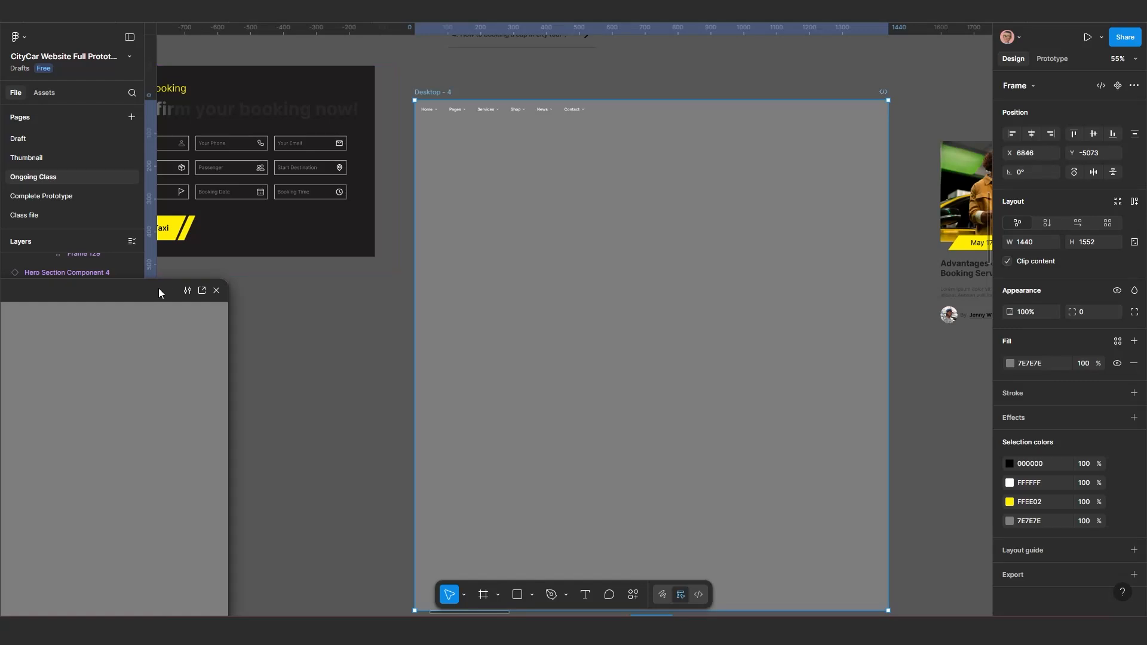
{"action": "left_click_drag", "start_coordinate": [159, 291], "coordinate": [621, 139]}
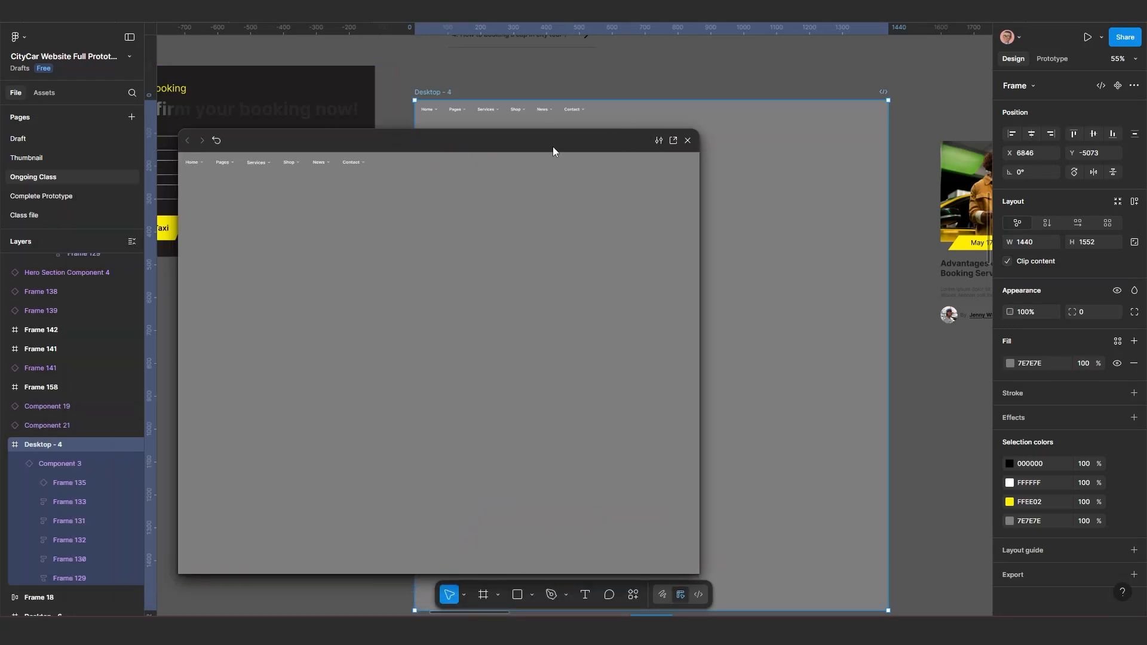
{"action": "left_click_drag", "start_coordinate": [553, 151], "coordinate": [565, 182]}
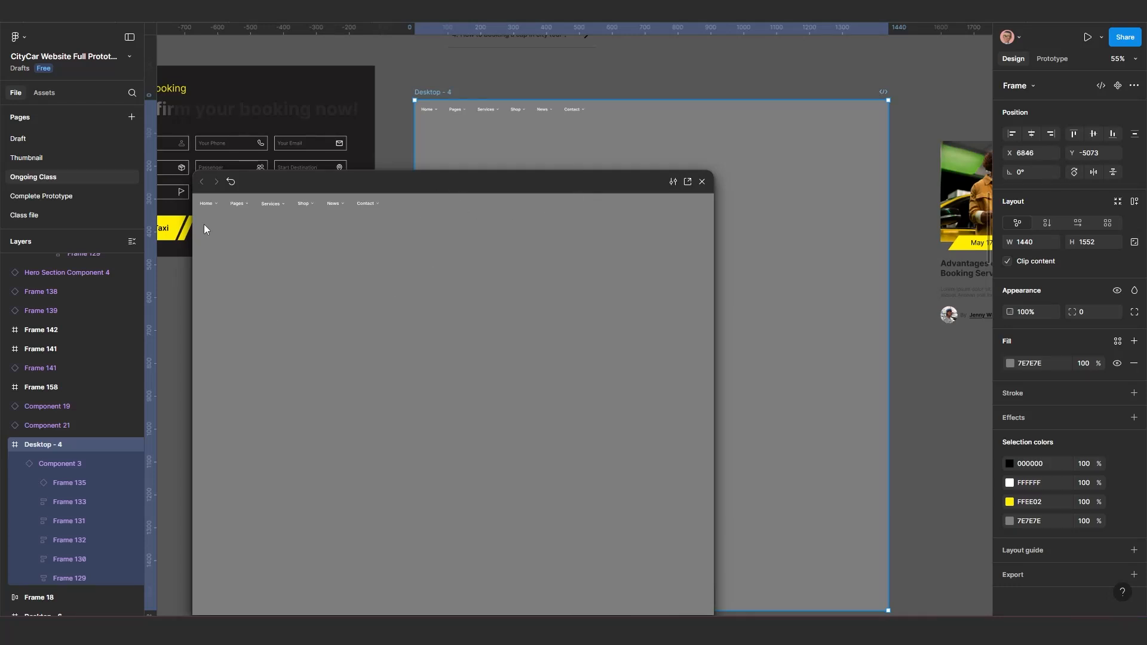
{"action": "mouse_move", "coordinate": [206, 204]}
{"action": "mouse_move", "coordinate": [335, 208]}
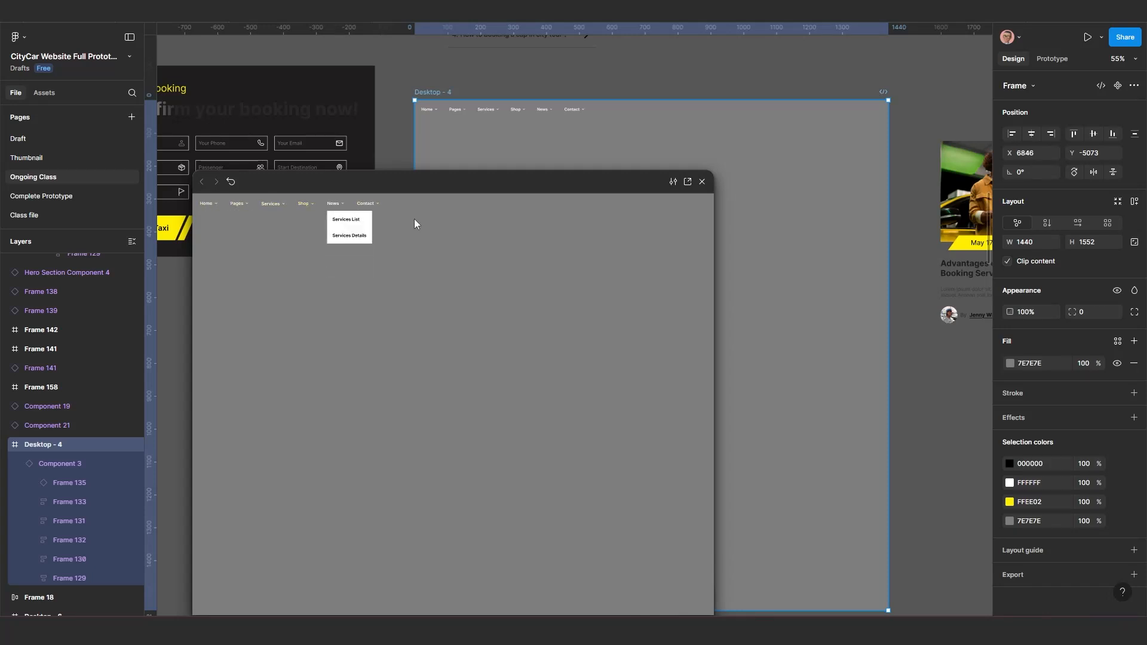
{"action": "left_click_drag", "start_coordinate": [857, 292], "coordinate": [1142, 293]}
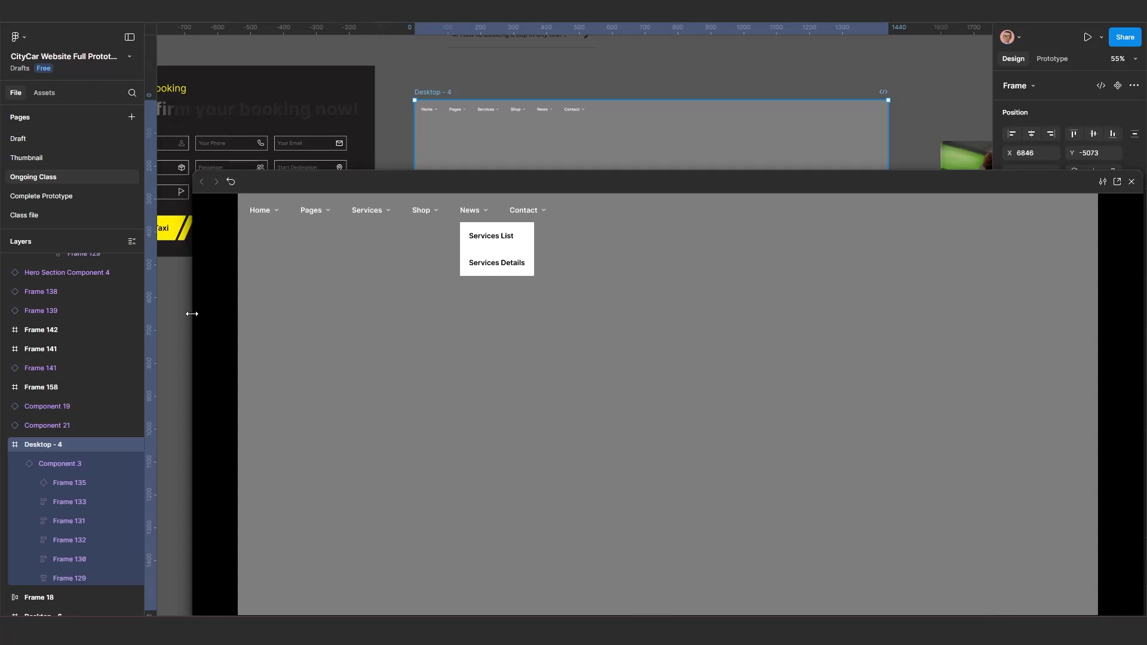
{"action": "left_click_drag", "start_coordinate": [192, 314], "coordinate": [36, 304]}
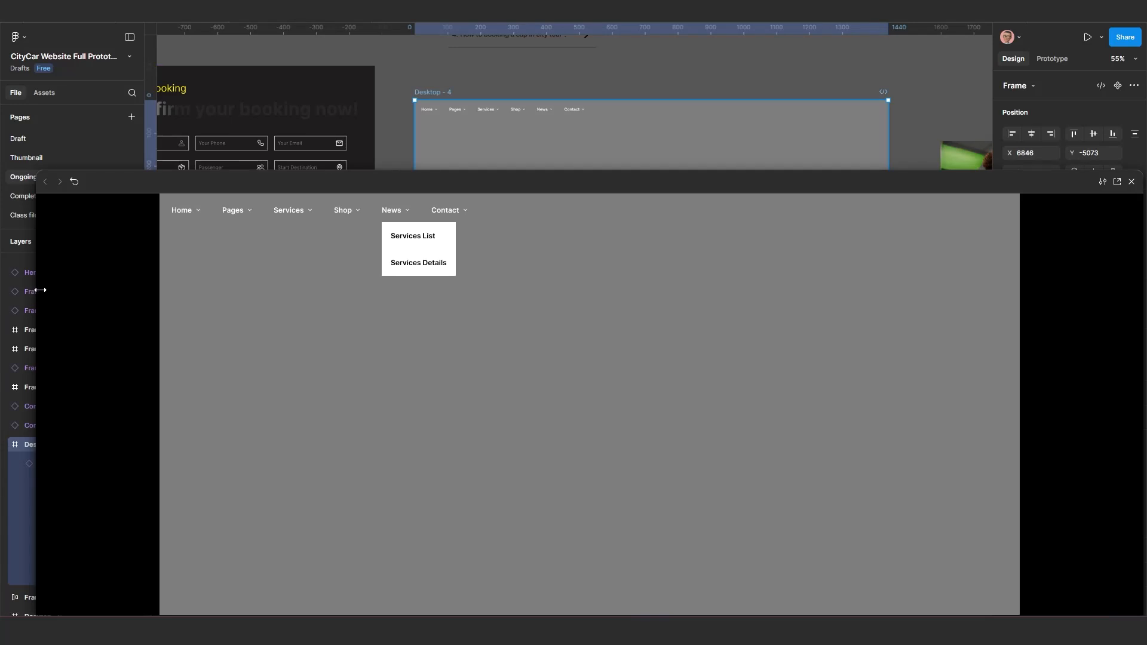
{"action": "left_click_drag", "start_coordinate": [37, 293], "coordinate": [2, 278]}
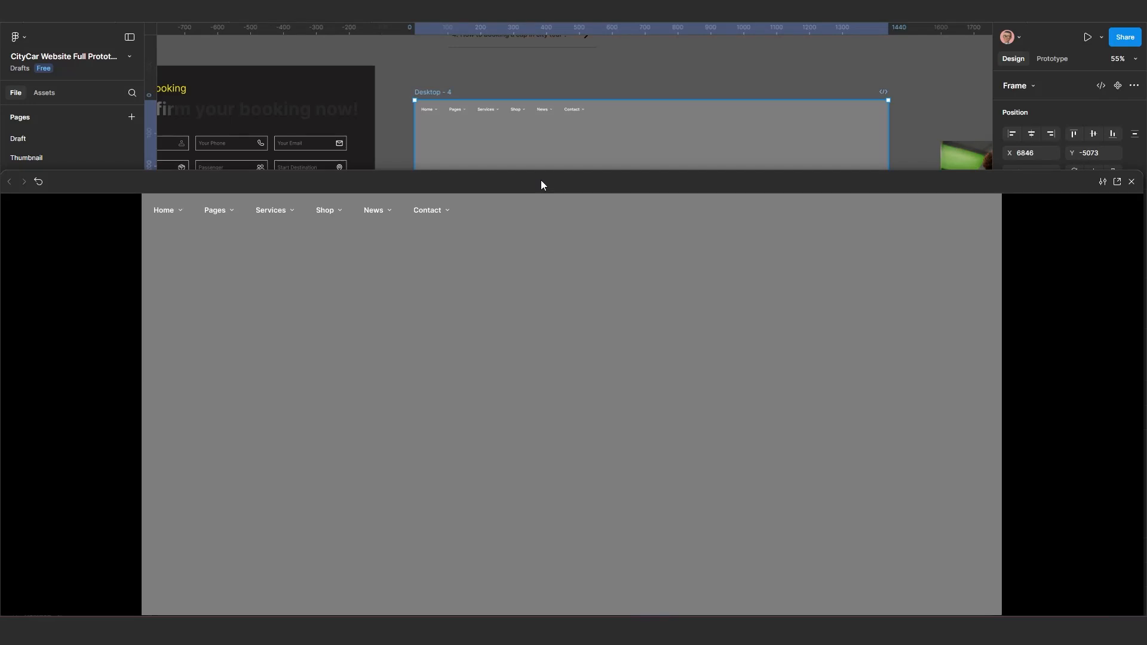
Move the preview window clear of the Desktop - 4 navigation and copy its Component 3 instance.
{"action": "left_click_drag", "start_coordinate": [540, 180], "coordinate": [791, 311]}
{"action": "left_click_drag", "start_coordinate": [414, 320], "coordinate": [771, 296]}
{"action": "scroll", "coordinate": [518, 271], "scroll_direction": "down", "scroll_amount": 3}
{"action": "left_click", "coordinate": [602, 176]}
{"action": "scroll", "coordinate": [414, 328], "scroll_direction": "down", "scroll_amount": 5}
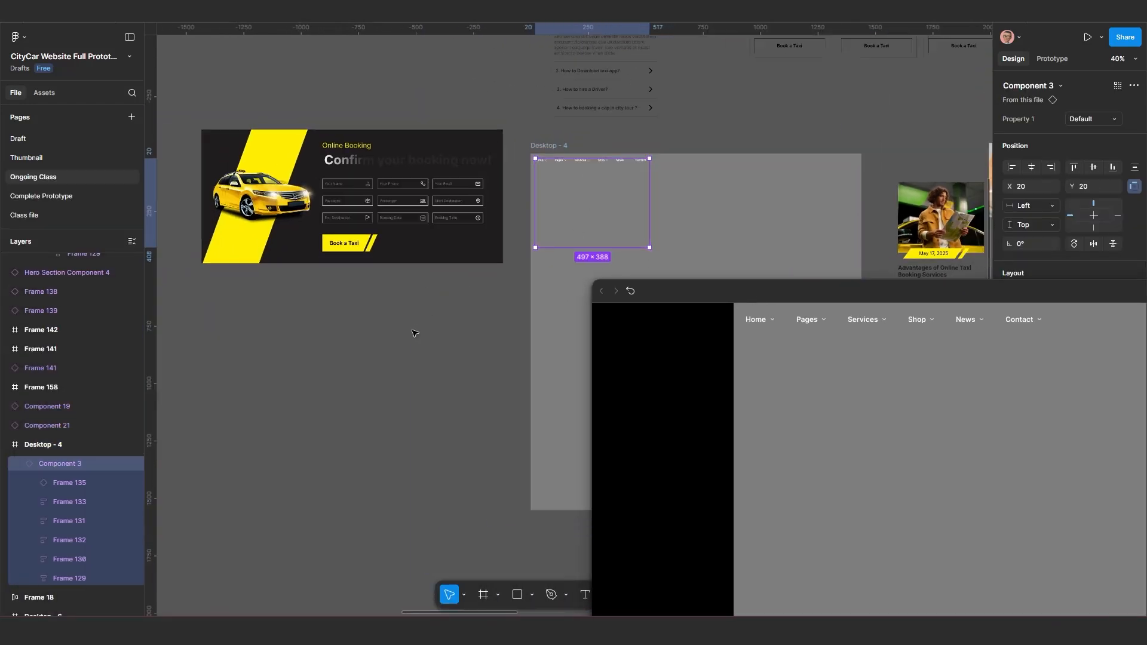
{"action": "scroll", "coordinate": [787, 213], "scroll_direction": "up", "scroll_amount": 3}
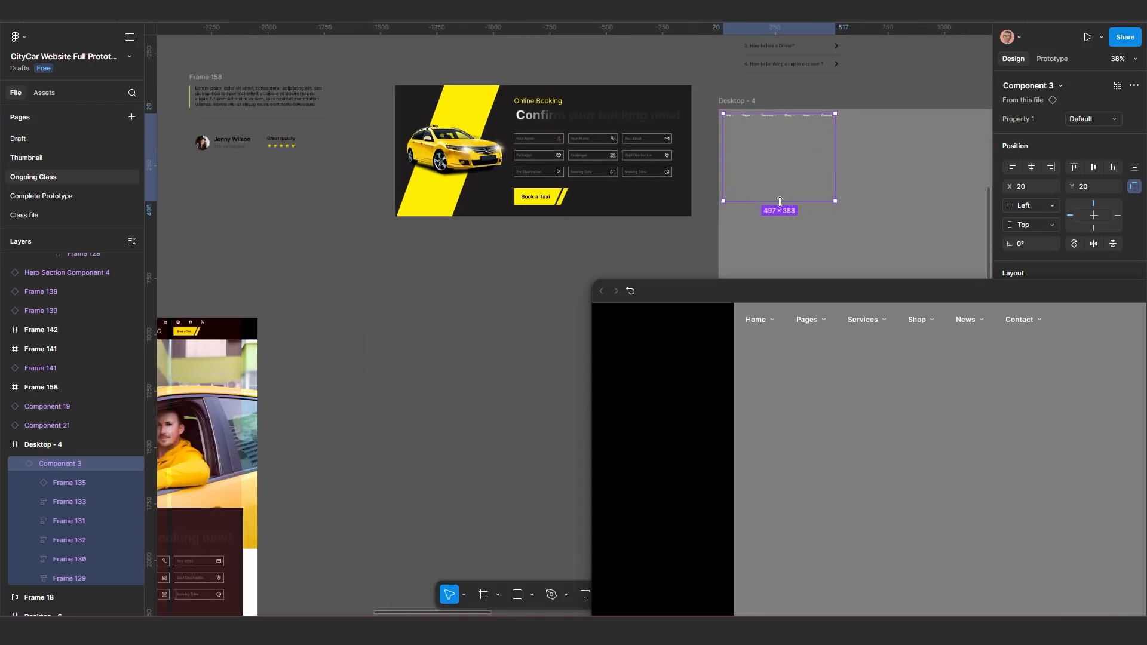
{"action": "left_click_drag", "start_coordinate": [706, 197], "coordinate": [459, 206]}
{"action": "scroll", "coordinate": [456, 206], "scroll_direction": "up", "scroll_amount": 3}
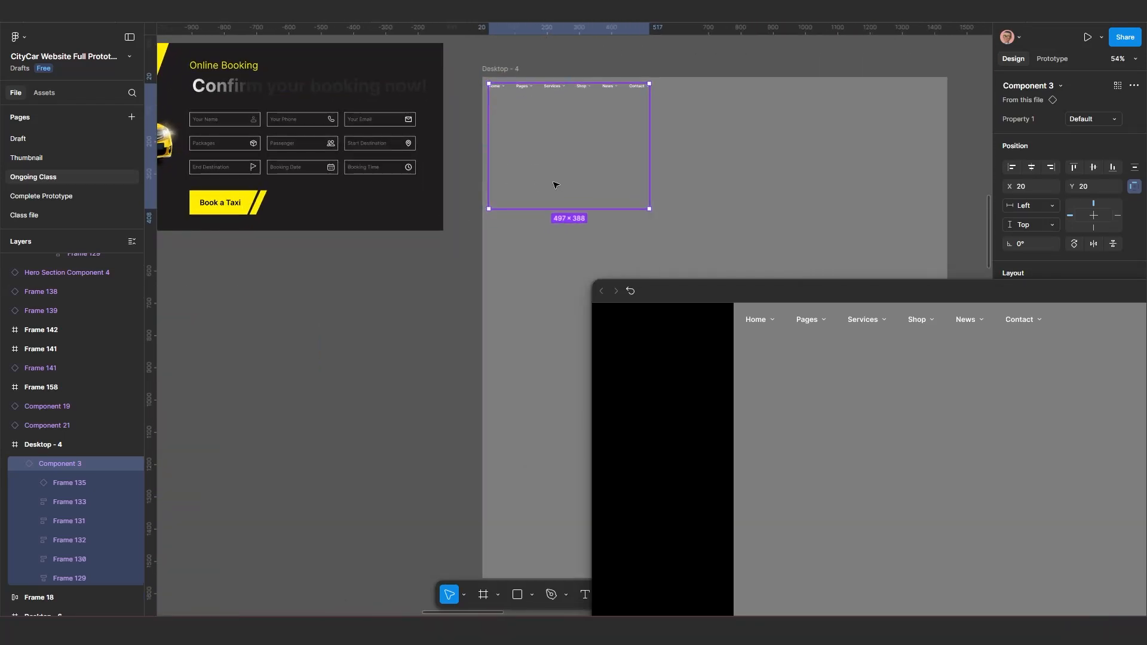
{"action": "scroll", "coordinate": [564, 168], "scroll_direction": "up", "scroll_amount": 1}
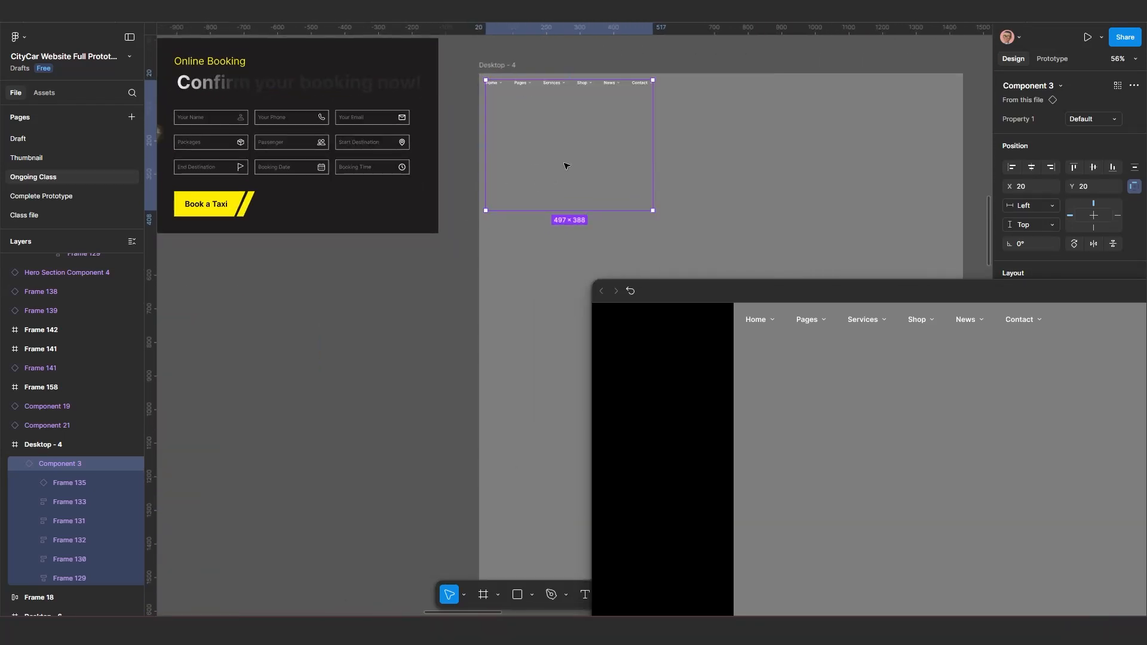
{"action": "left_click", "coordinate": [717, 207]}
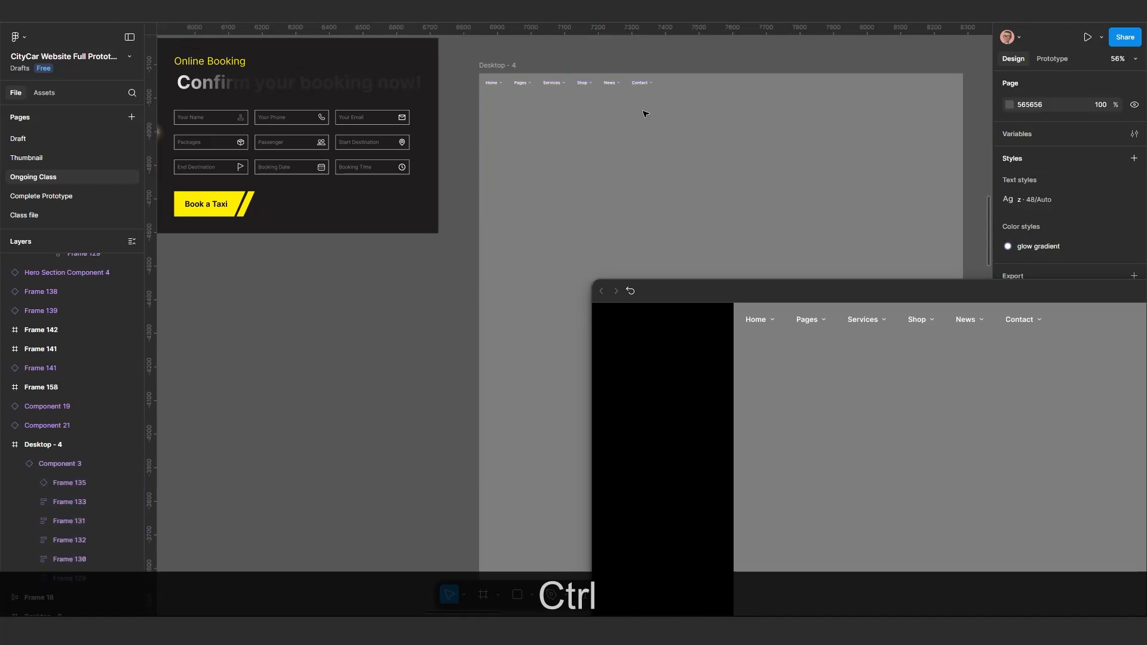
{"action": "left_click", "coordinate": [613, 90]}
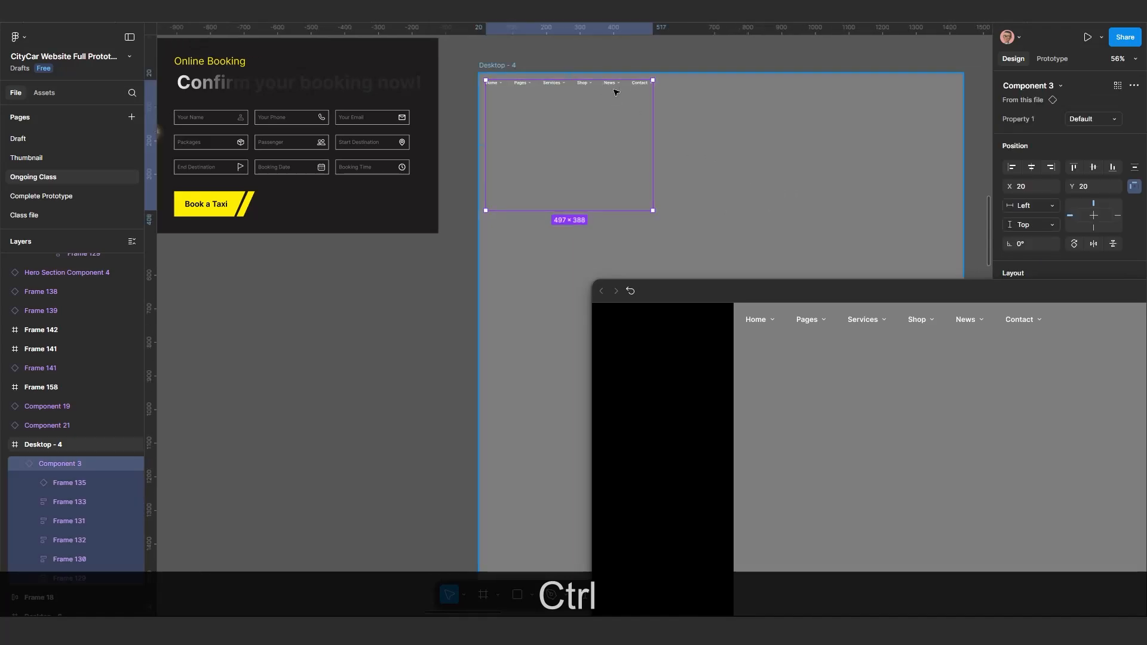
{"action": "key", "text": "ctrl+c"}
{"action": "key", "text": "ctrl+c"}
Try to replace the navigation links frame (Frame 181) in Desktop - 3's header with the copied Component 3 instance.
{"action": "scroll", "coordinate": [499, 167], "scroll_direction": "down", "scroll_amount": 7}
{"action": "left_click_drag", "start_coordinate": [283, 278], "coordinate": [581, 240]}
{"action": "scroll", "coordinate": [359, 201], "scroll_direction": "up", "scroll_amount": 3}
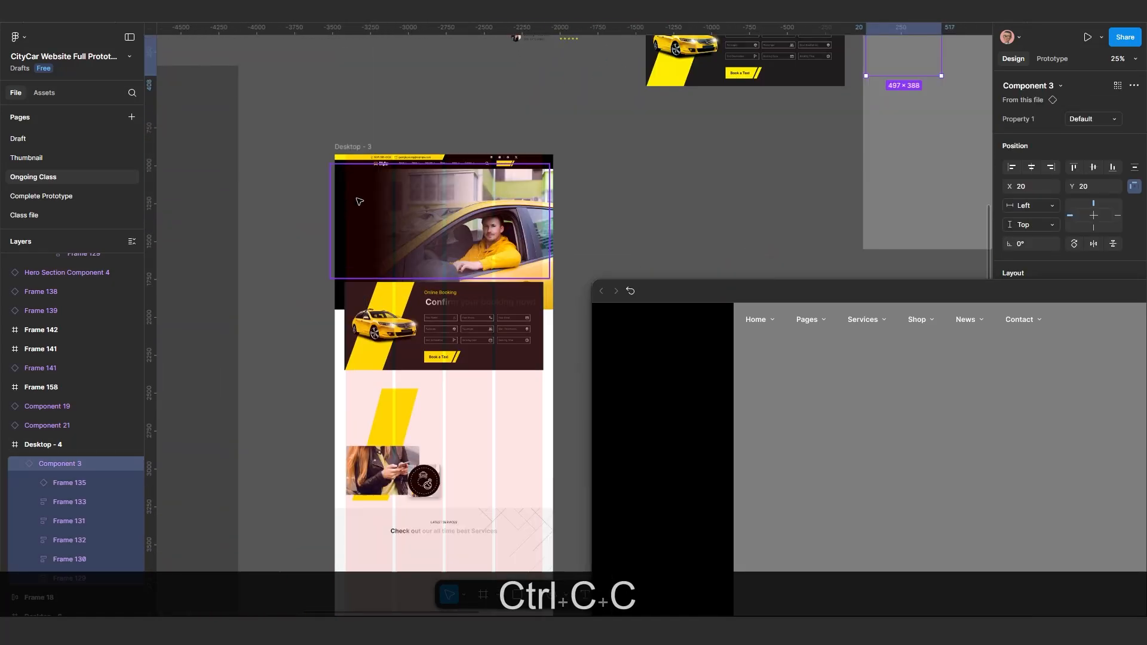
{"action": "scroll", "coordinate": [359, 201], "scroll_direction": "up", "scroll_amount": 6}
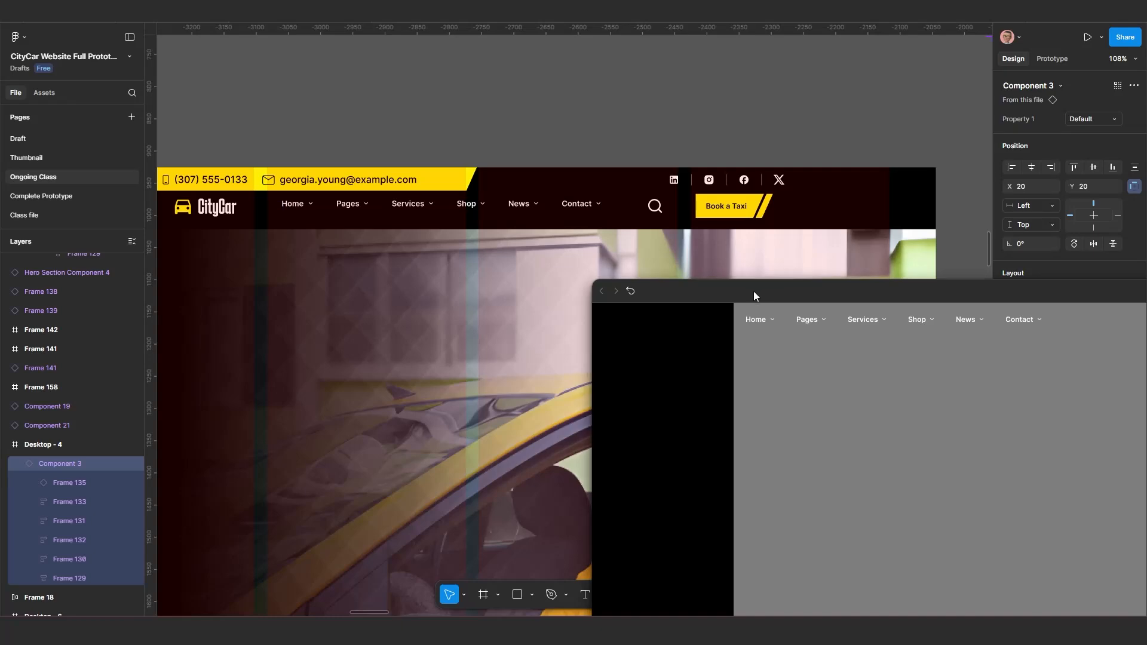
{"action": "left_click_drag", "start_coordinate": [754, 292], "coordinate": [1066, 282]}
{"action": "scroll", "coordinate": [526, 214], "scroll_direction": "up", "scroll_amount": 5}
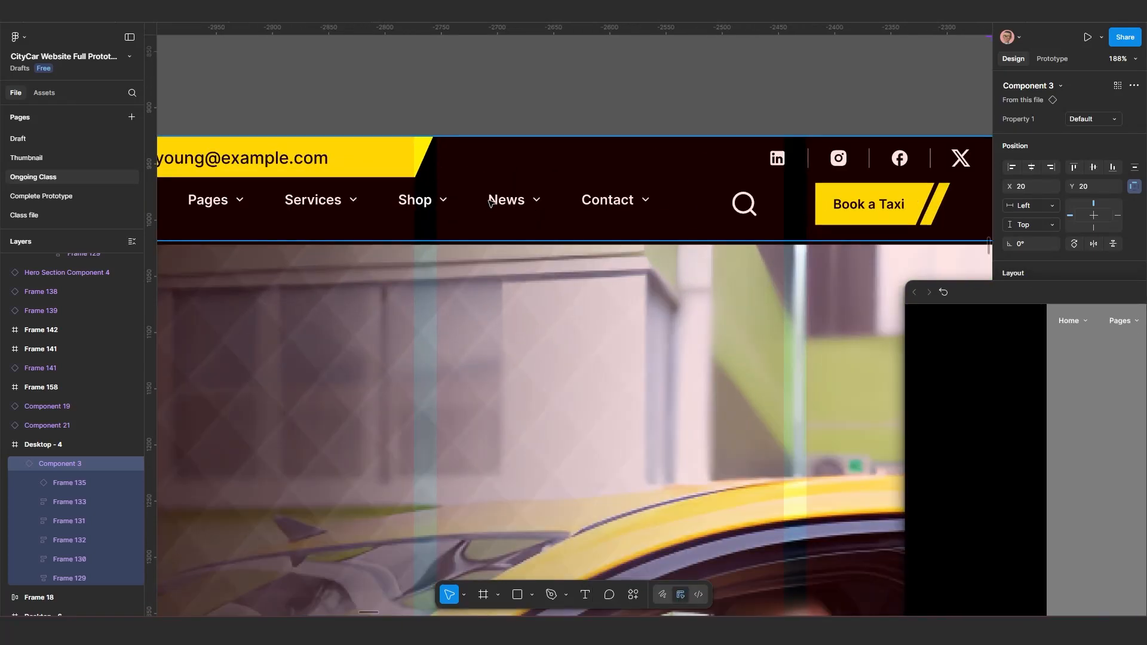
{"action": "left_click", "coordinate": [488, 201]}
{"action": "scroll", "coordinate": [492, 206], "scroll_direction": "down", "scroll_amount": 3}
{"action": "left_click", "coordinate": [492, 209]}
{"action": "scroll", "coordinate": [490, 209], "scroll_direction": "down", "scroll_amount": 3}
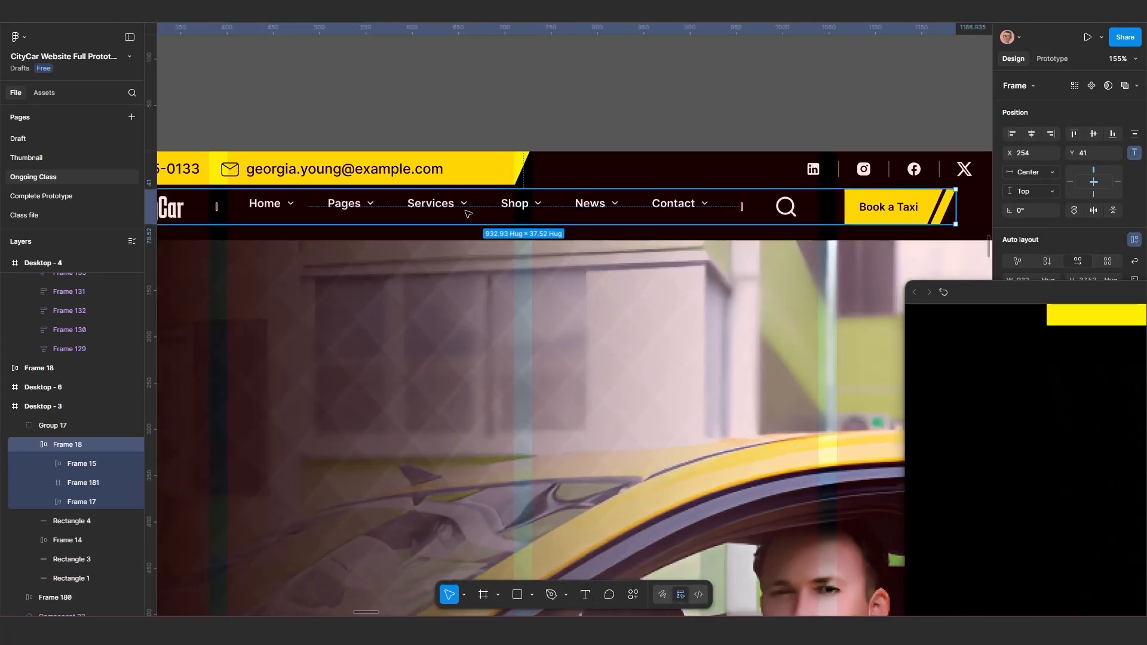
{"action": "left_click", "coordinate": [417, 205]}
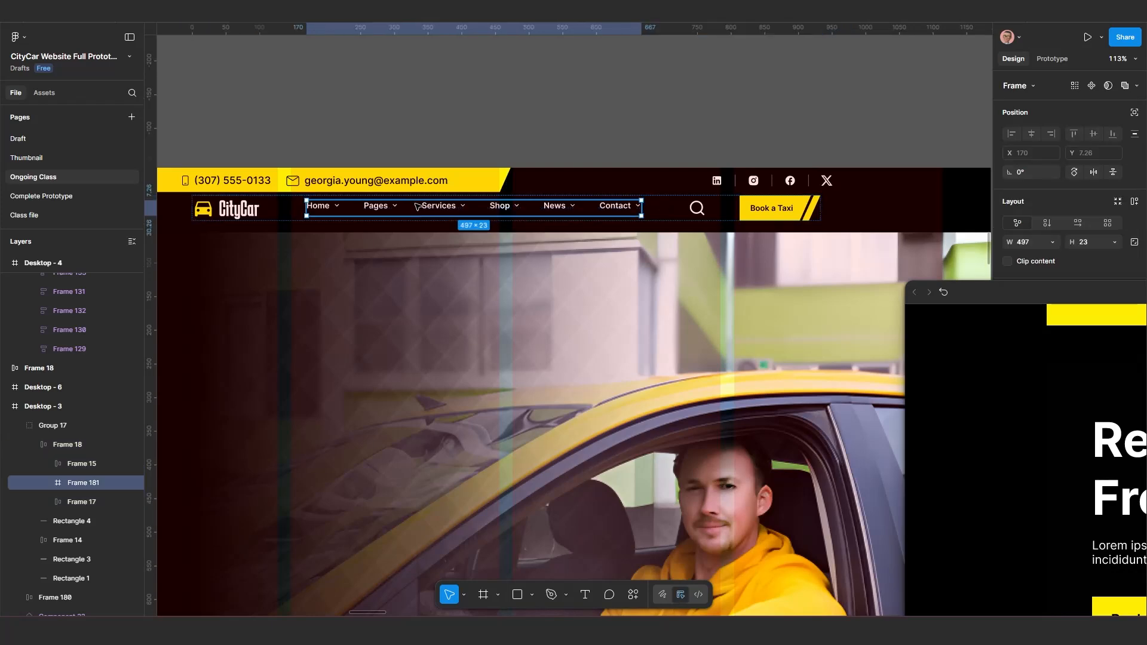
{"action": "scroll", "coordinate": [462, 213], "scroll_direction": "up", "scroll_amount": 5}
{"action": "scroll", "coordinate": [405, 206], "scroll_direction": "down", "scroll_amount": 3}
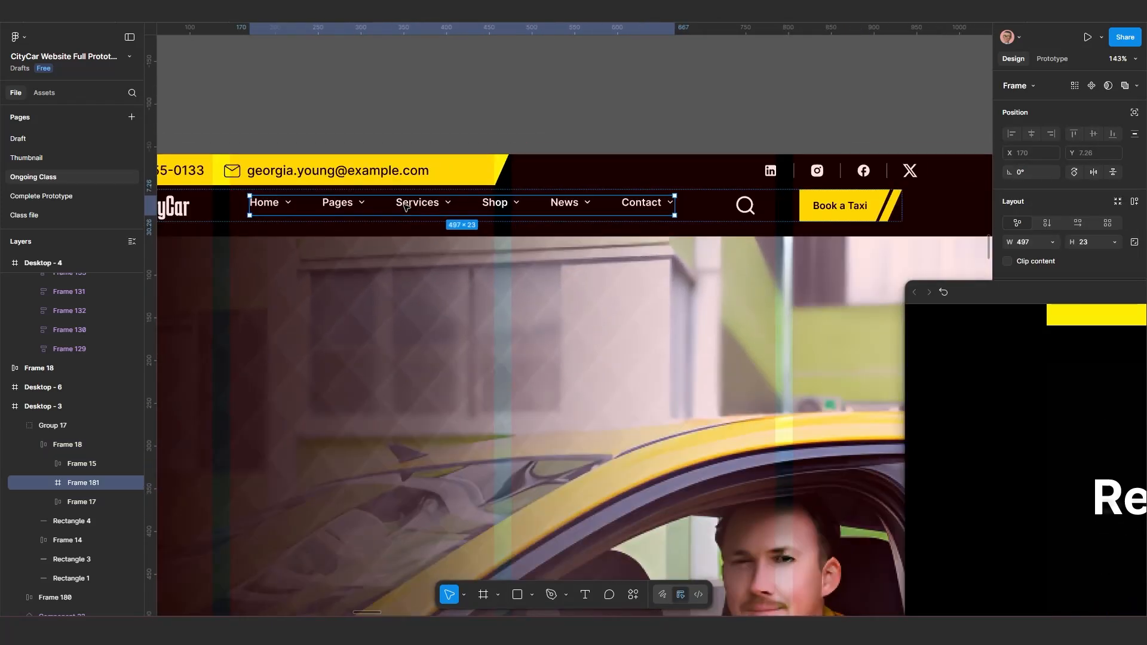
{"action": "key", "text": "ctrl+shift+r"}
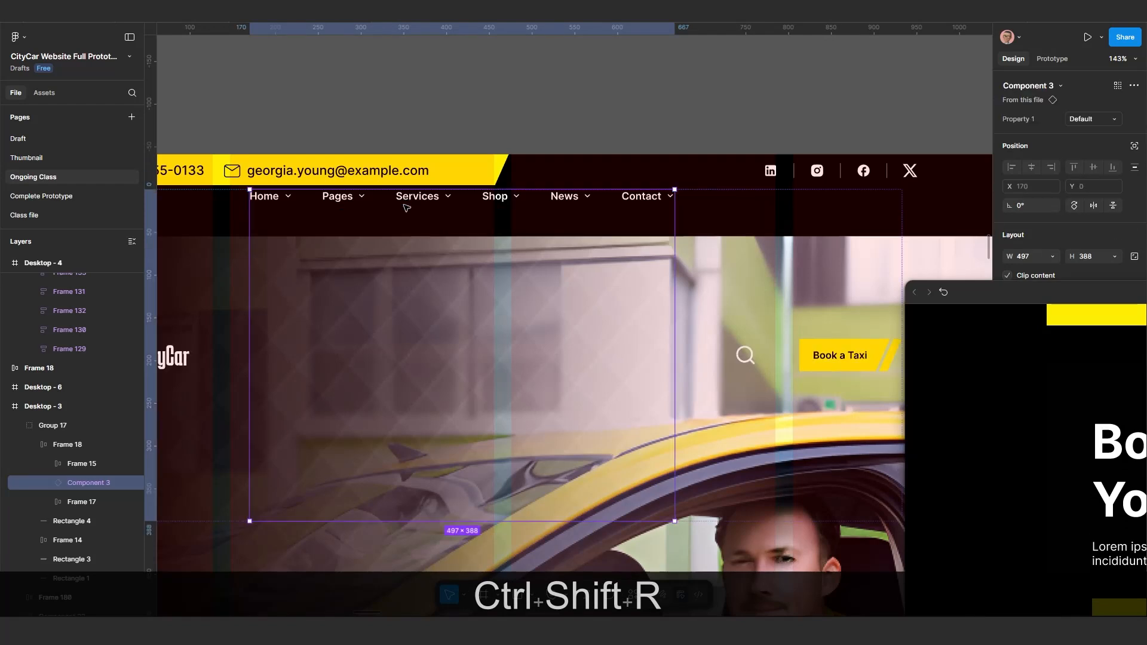
{"action": "scroll", "coordinate": [406, 207], "scroll_direction": "down", "scroll_amount": 4}
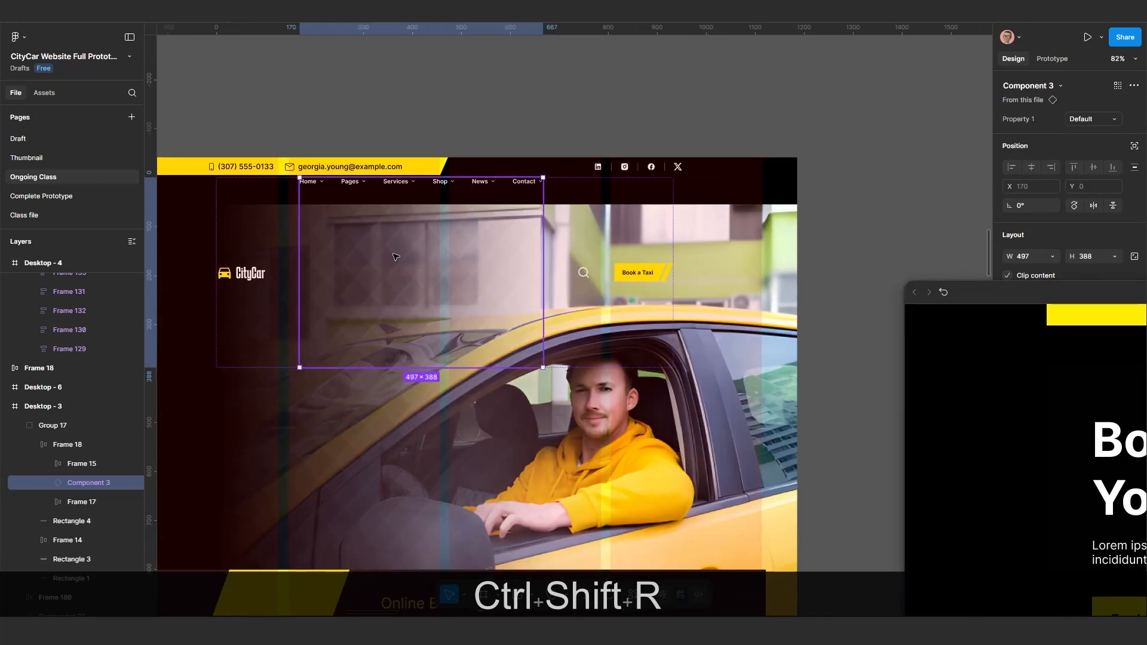
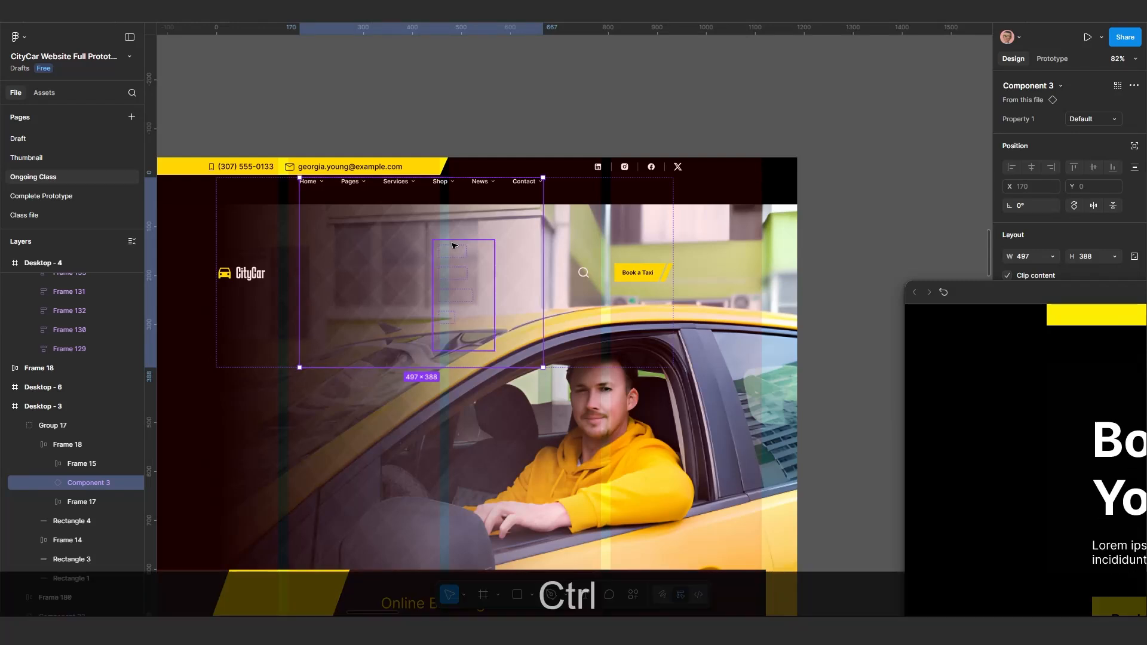
Undo the replacement of the navigation links frame in Desktop - 3's header.
{"action": "key", "text": "ctrl+z"}
{"action": "key", "text": "ctrl+z"}
{"action": "key", "text": "ctrl+z"}
{"action": "key", "text": "ctrl+z"}
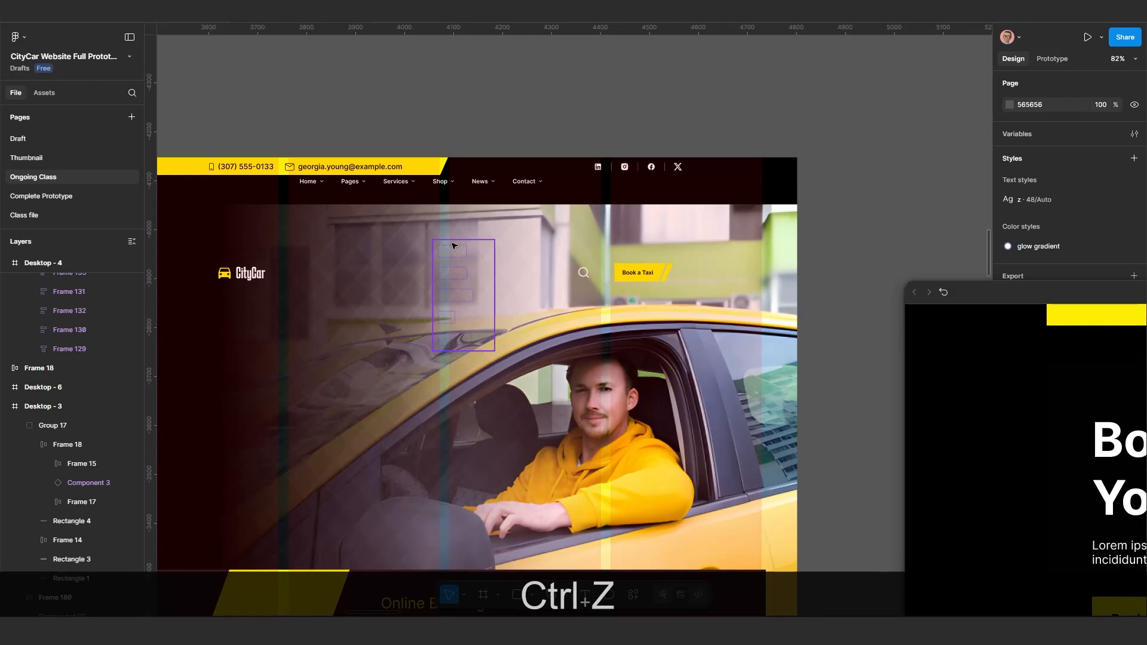
Duplicate the Component 3 instance from Desktop - 4 onto the empty canvas beside Desktop - 3, undoing any accidental resizing.
{"action": "scroll", "coordinate": [589, 240], "scroll_direction": "down", "scroll_amount": 5}
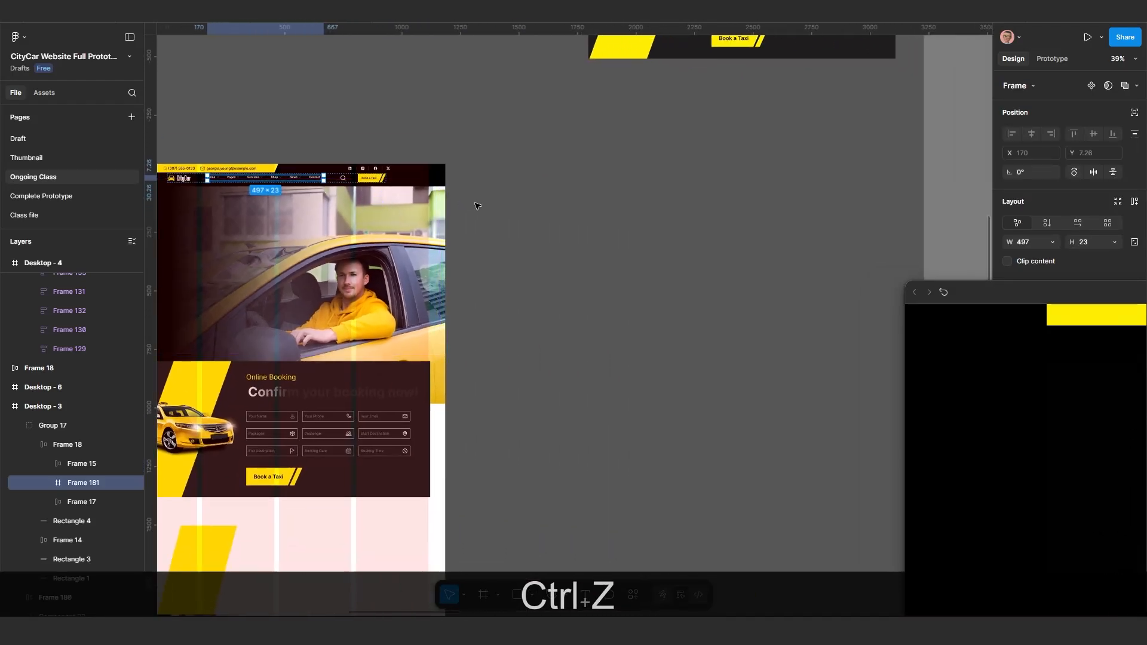
{"action": "scroll", "coordinate": [649, 184], "scroll_direction": "right", "scroll_amount": 2}
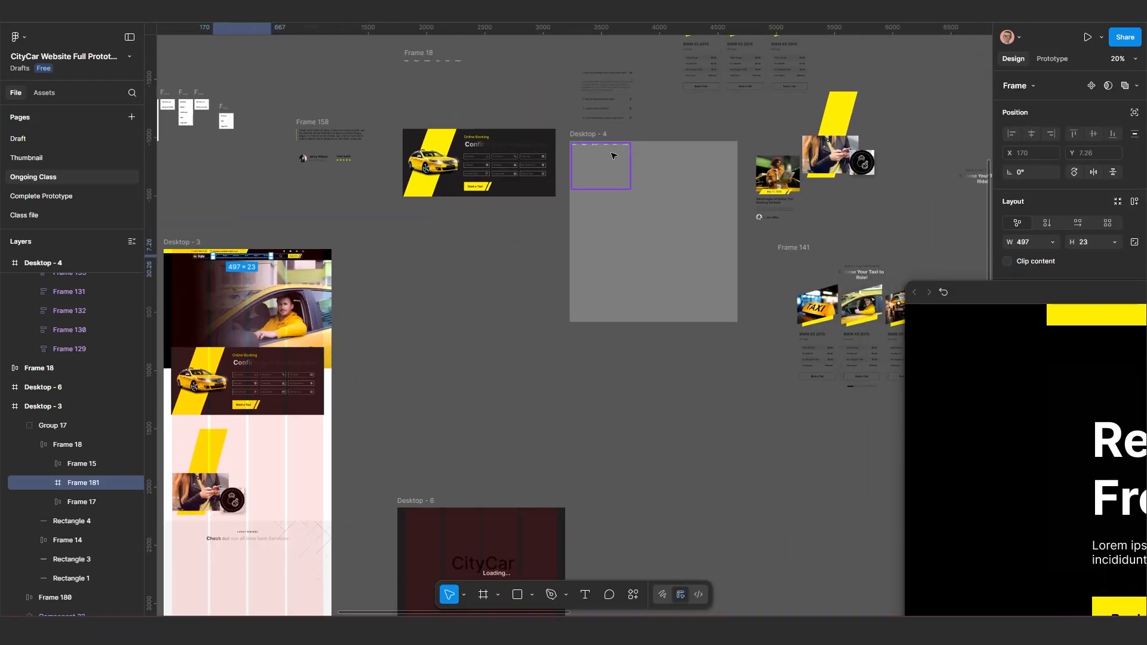
{"action": "left_click", "coordinate": [600, 167]}
{"action": "left_click_drag", "start_coordinate": [600, 192], "coordinate": [523, 258]}
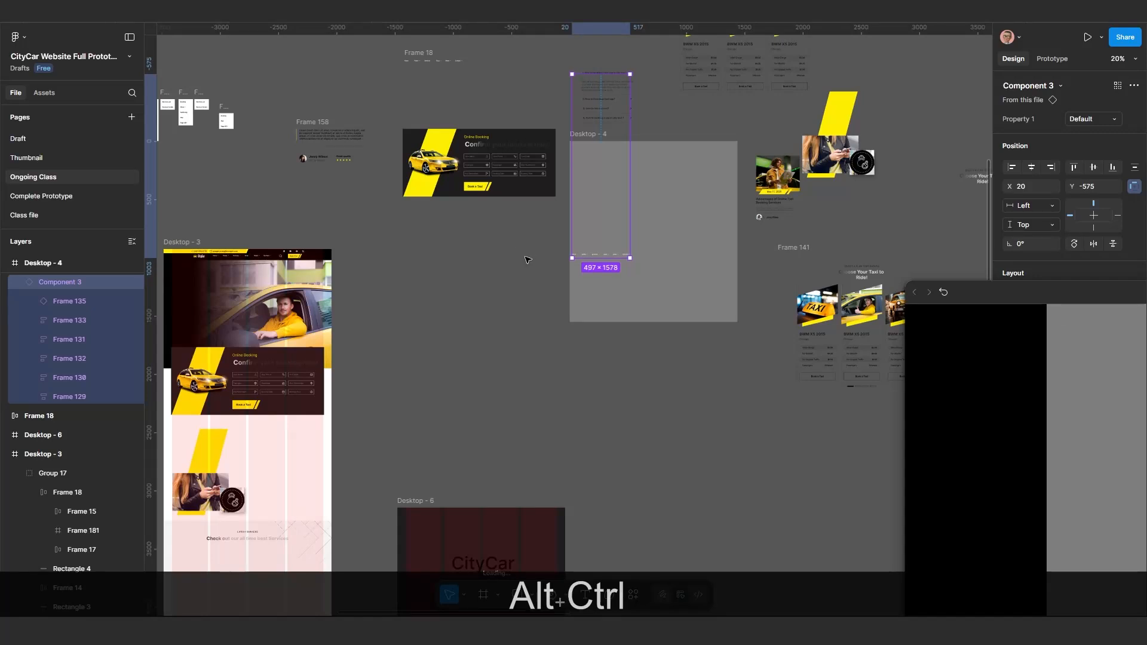
{"action": "key", "text": "ctrl+z"}
{"action": "key", "text": "alt"}
{"action": "left_click_drag", "start_coordinate": [615, 151], "coordinate": [427, 297]}
{"action": "scroll", "coordinate": [417, 329], "scroll_direction": "up", "scroll_amount": 3}
{"action": "scroll", "coordinate": [418, 330], "scroll_direction": "up", "scroll_amount": 4}
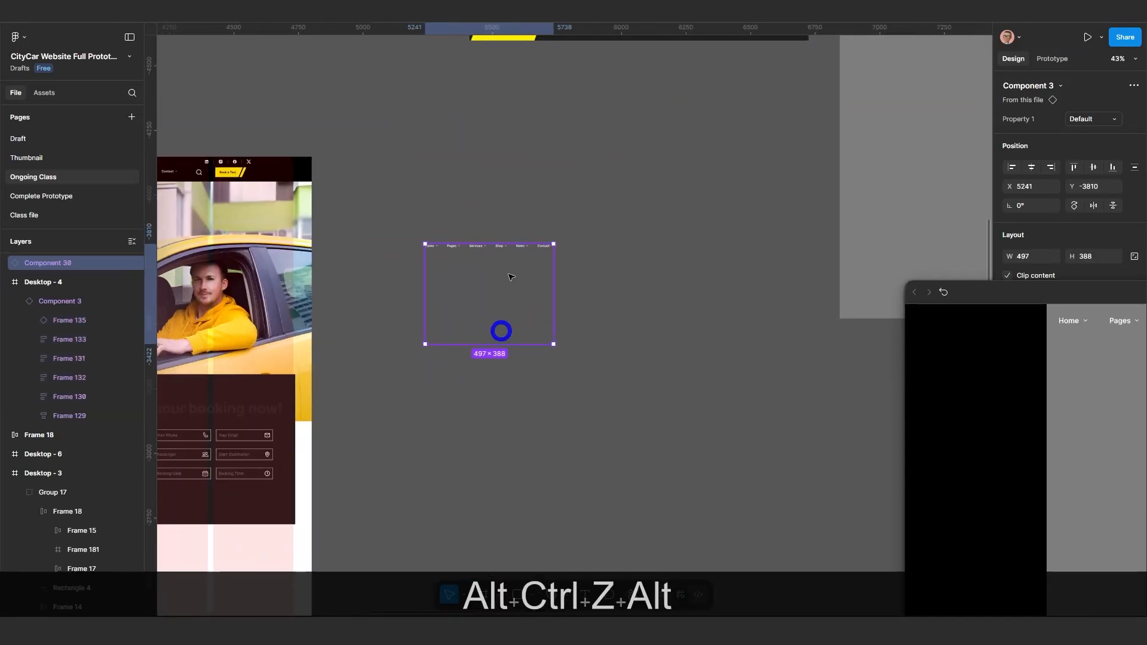
{"action": "left_click_drag", "start_coordinate": [501, 246], "coordinate": [412, 210]}
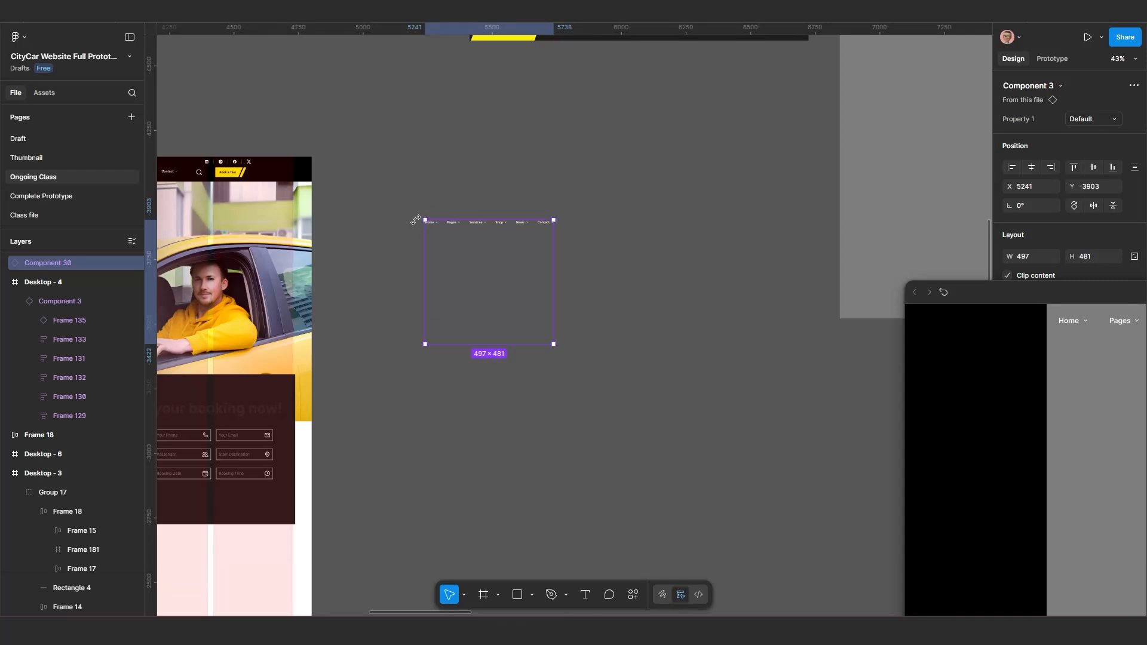
{"action": "key", "text": "ctrl+z"}
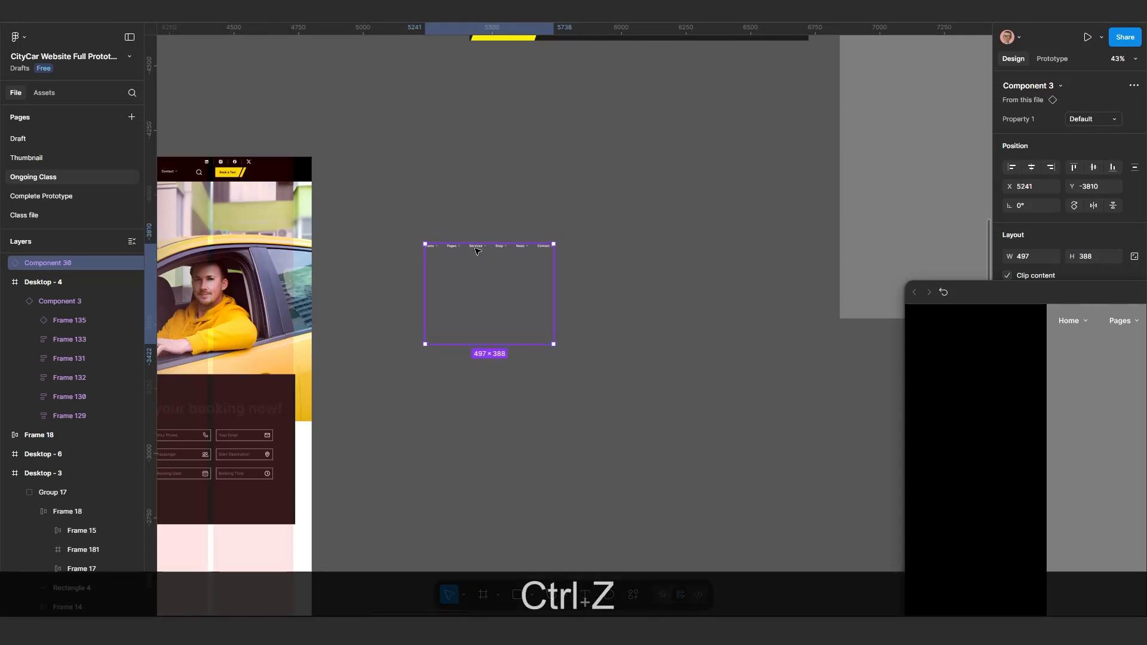
Move the Component 3 copy closer to Desktop - 3, to X 5007 and Y -3926.
{"action": "left_click_drag", "start_coordinate": [477, 251], "coordinate": [418, 221]}
{"action": "scroll", "coordinate": [476, 258], "scroll_direction": "up", "scroll_amount": 1}
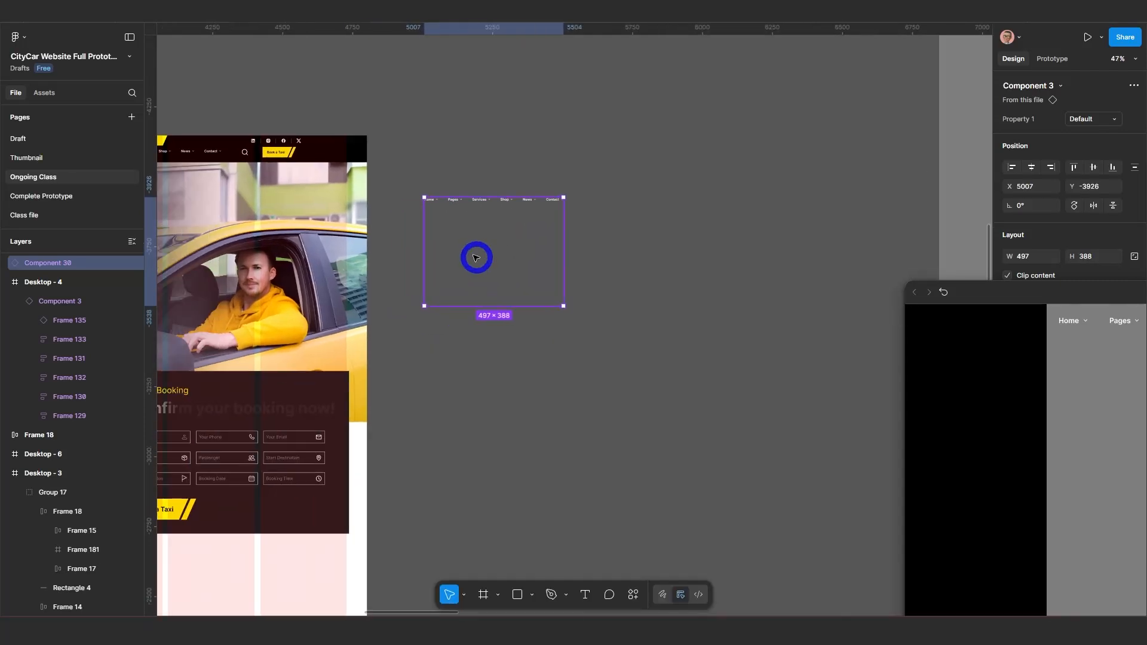
Duplicate the navigation links frame (Frame 181) from Desktop - 3's header onto the canvas beside the Component 3 copy, level with it at Y -3926.
{"action": "scroll", "coordinate": [476, 258], "scroll_direction": "left", "scroll_amount": 6}
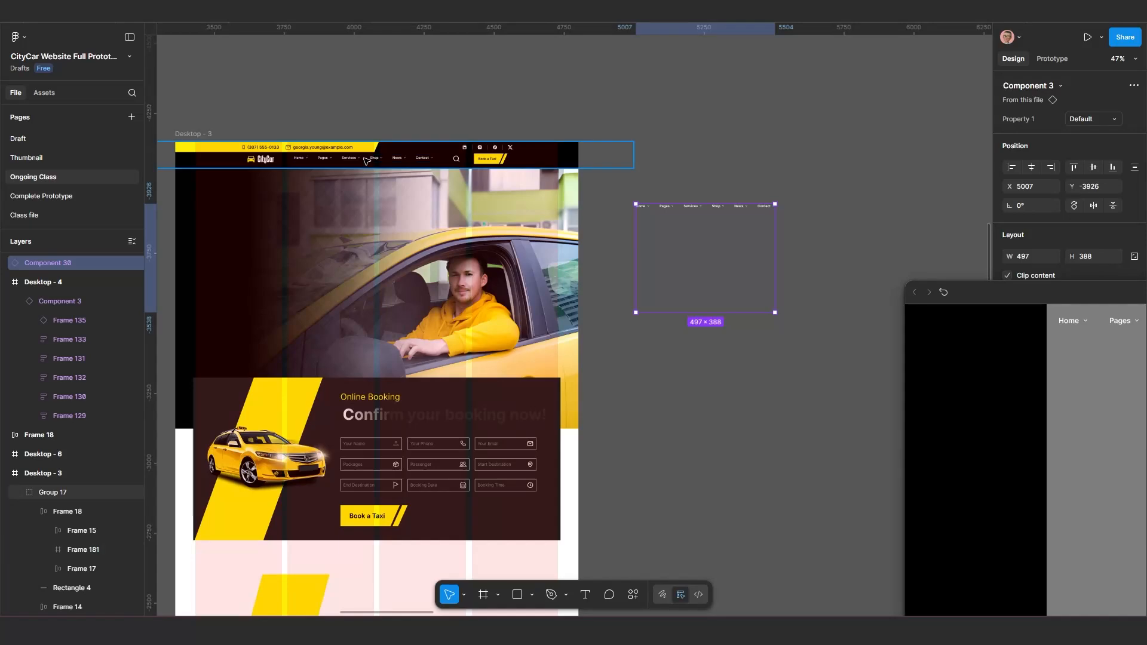
{"action": "scroll", "coordinate": [367, 160], "scroll_direction": "up", "scroll_amount": 3}
{"action": "double_click", "coordinate": [369, 160]}
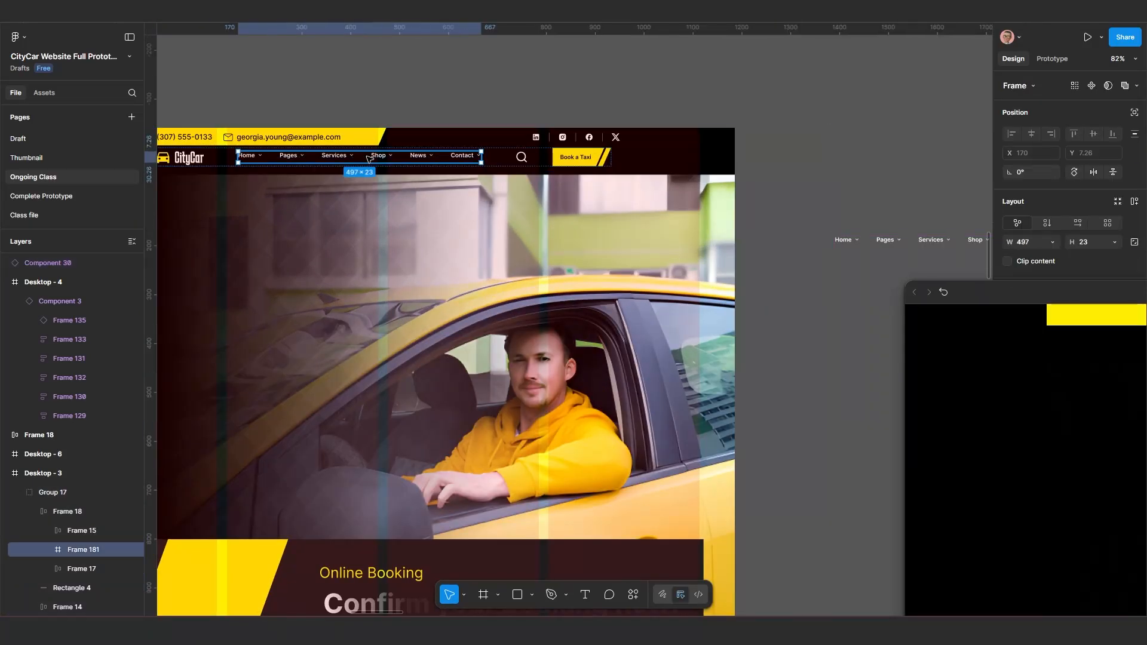
{"action": "scroll", "coordinate": [256, 163], "scroll_direction": "down", "scroll_amount": 5}
{"action": "key", "text": "alt"}
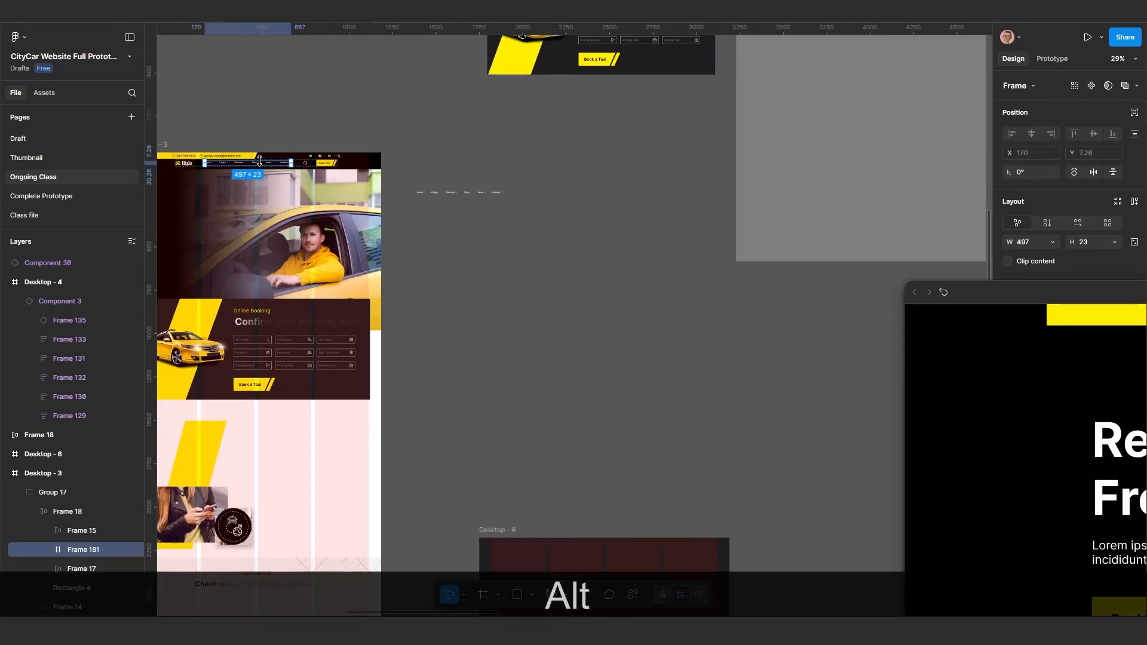
{"action": "left_click_drag", "start_coordinate": [263, 165], "coordinate": [534, 243]}
{"action": "scroll", "coordinate": [535, 244], "scroll_direction": "up", "scroll_amount": 3}
{"action": "left_click_drag", "start_coordinate": [530, 166], "coordinate": [526, 147]}
{"action": "scroll", "coordinate": [469, 179], "scroll_direction": "up", "scroll_amount": 5}
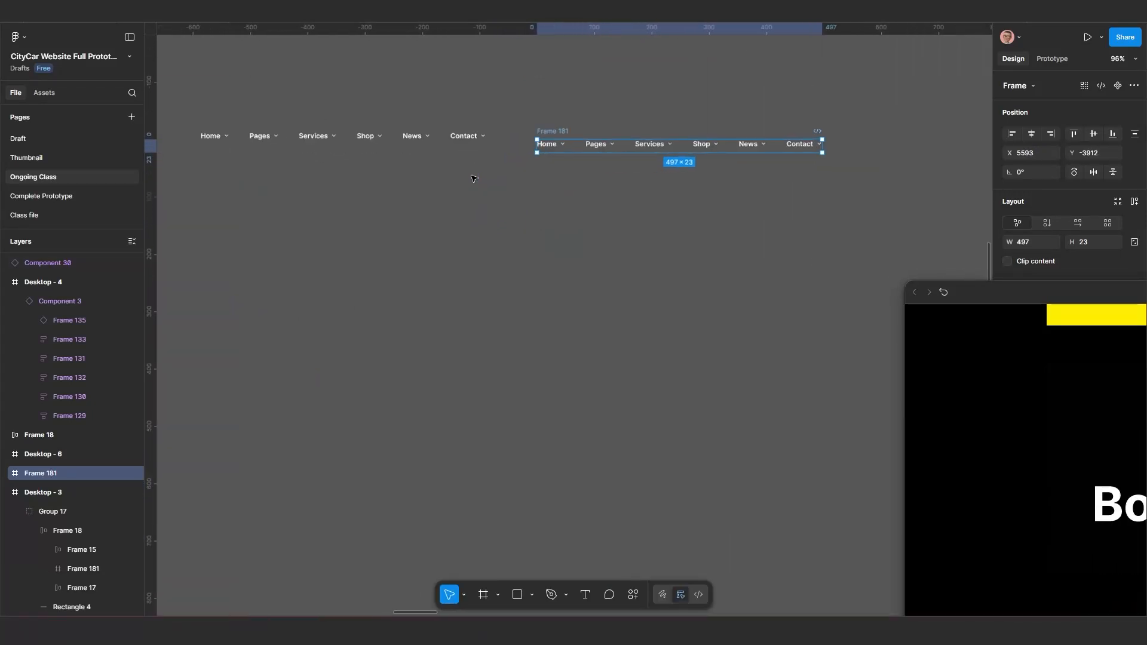
{"action": "scroll", "coordinate": [538, 206], "scroll_direction": "up", "scroll_amount": 2}
{"action": "left_click_drag", "start_coordinate": [548, 198], "coordinate": [550, 190]}
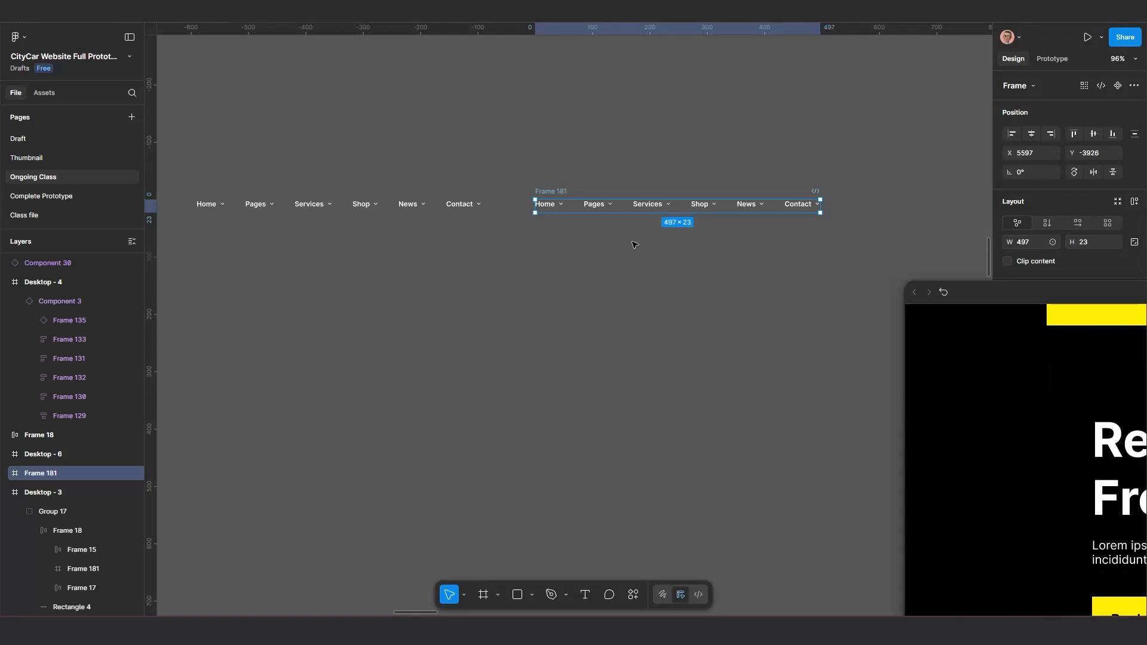
Select the Component 3 copy on the canvas and move the preview window clear of its design properties.
{"action": "scroll", "coordinate": [377, 236], "scroll_direction": "left", "scroll_amount": 2}
{"action": "left_click", "coordinate": [439, 228]}
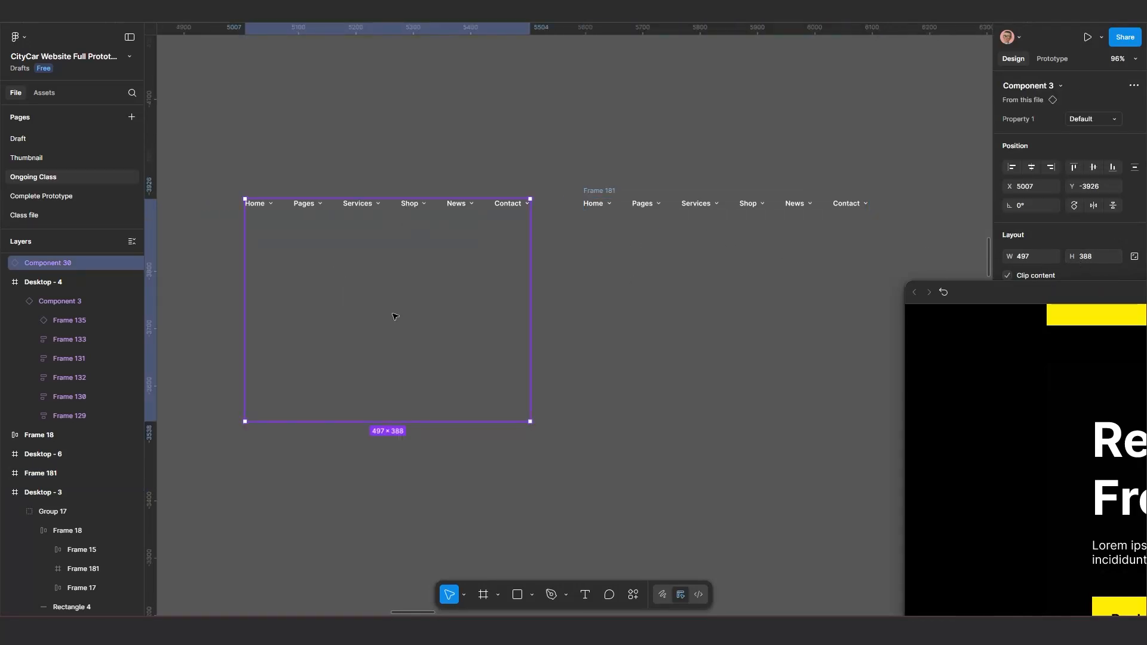
{"action": "left_click_drag", "start_coordinate": [984, 357], "coordinate": [992, 430]}
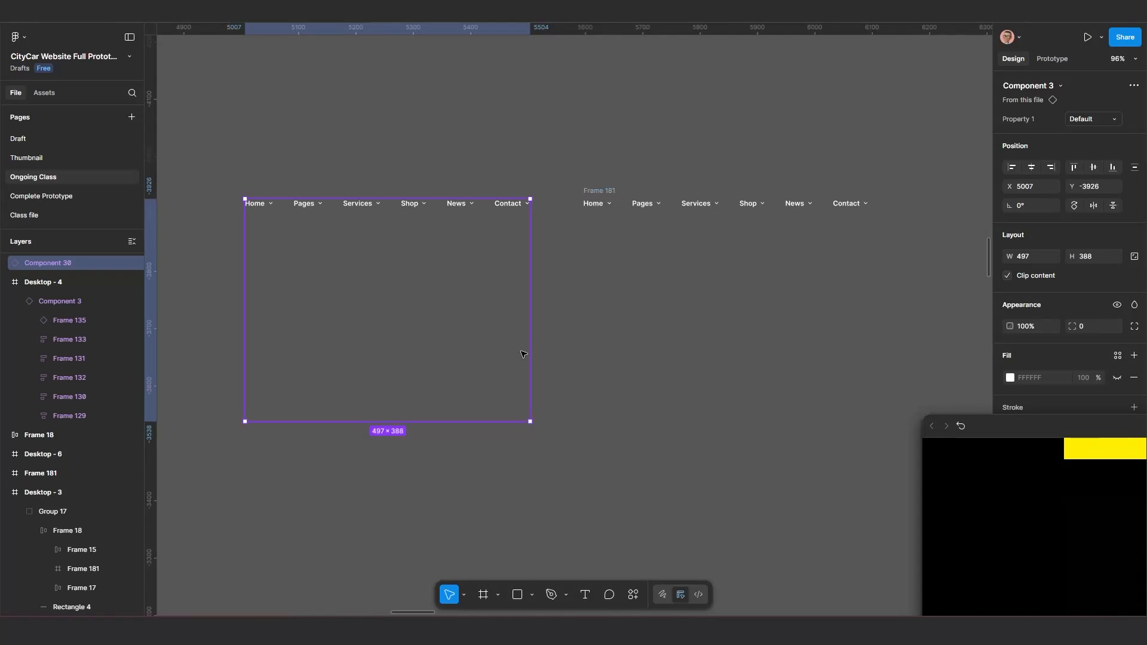
{"action": "scroll", "coordinate": [538, 341], "scroll_direction": "up", "scroll_amount": 2}
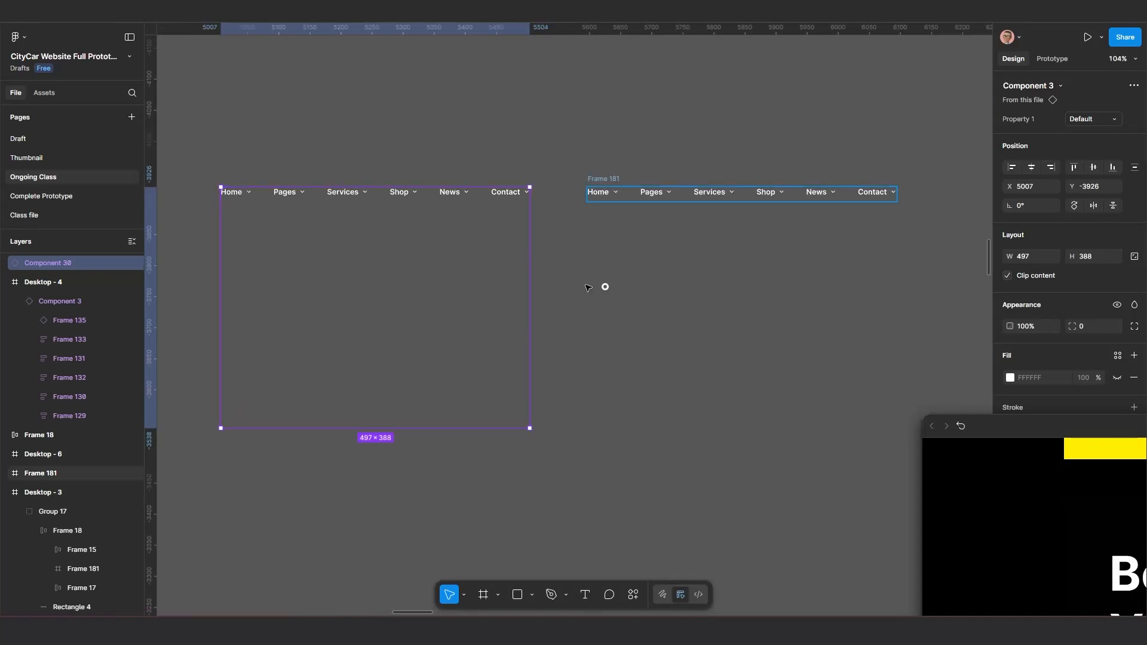
Wrap the Component 3 copy in its own frame and shorten that frame to 497 × 23, matching Frame 181.
{"action": "left_click", "coordinate": [604, 192]}
{"action": "left_click", "coordinate": [421, 218]}
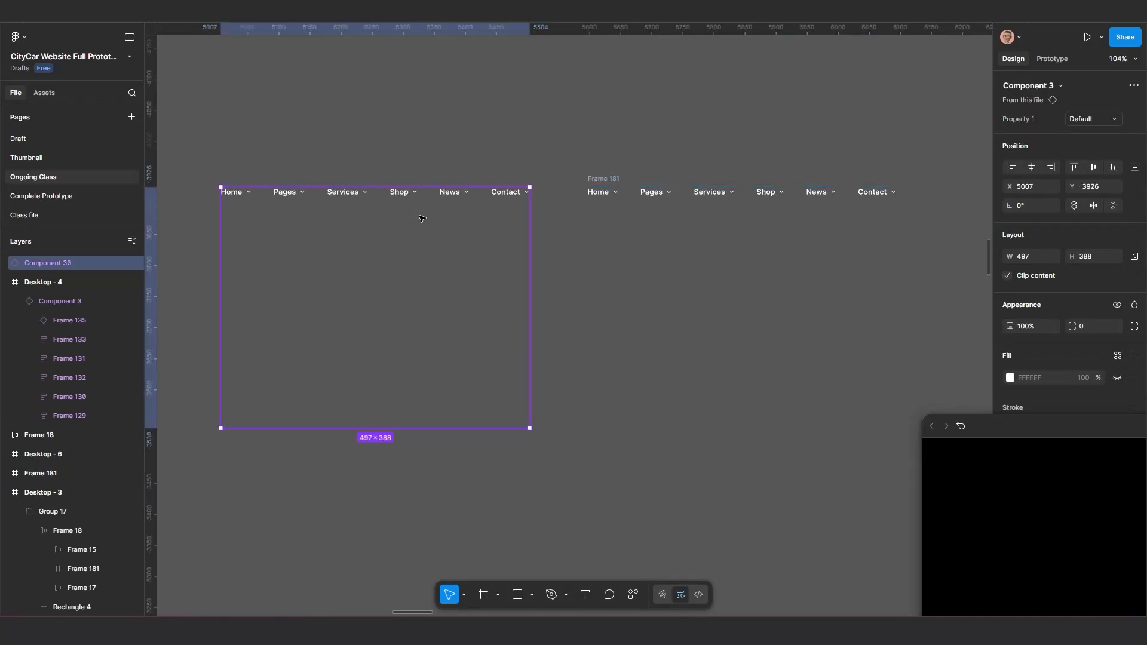
{"action": "right_click", "coordinate": [421, 218]}
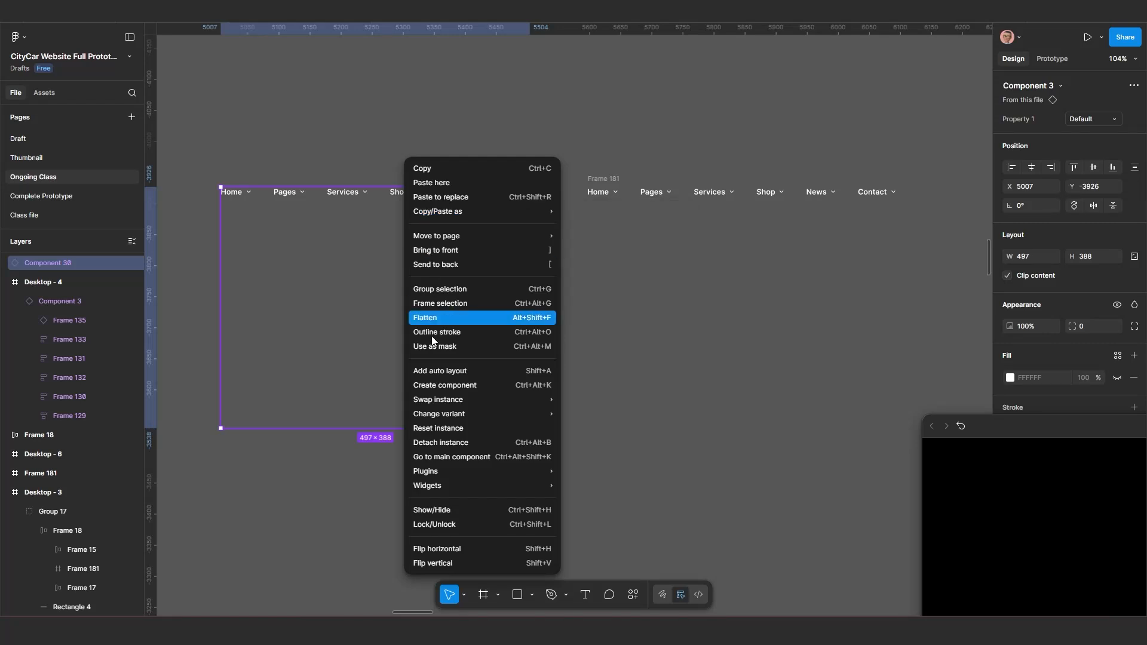
{"action": "left_click", "coordinate": [452, 309]}
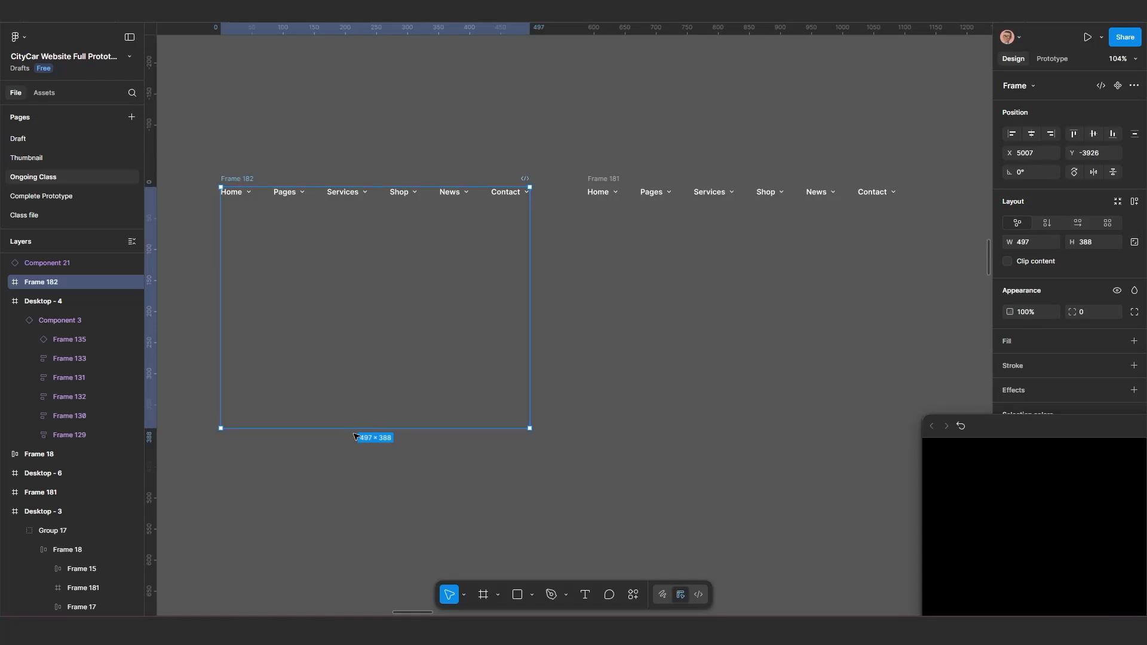
{"action": "left_click_drag", "start_coordinate": [360, 409], "coordinate": [392, 201]}
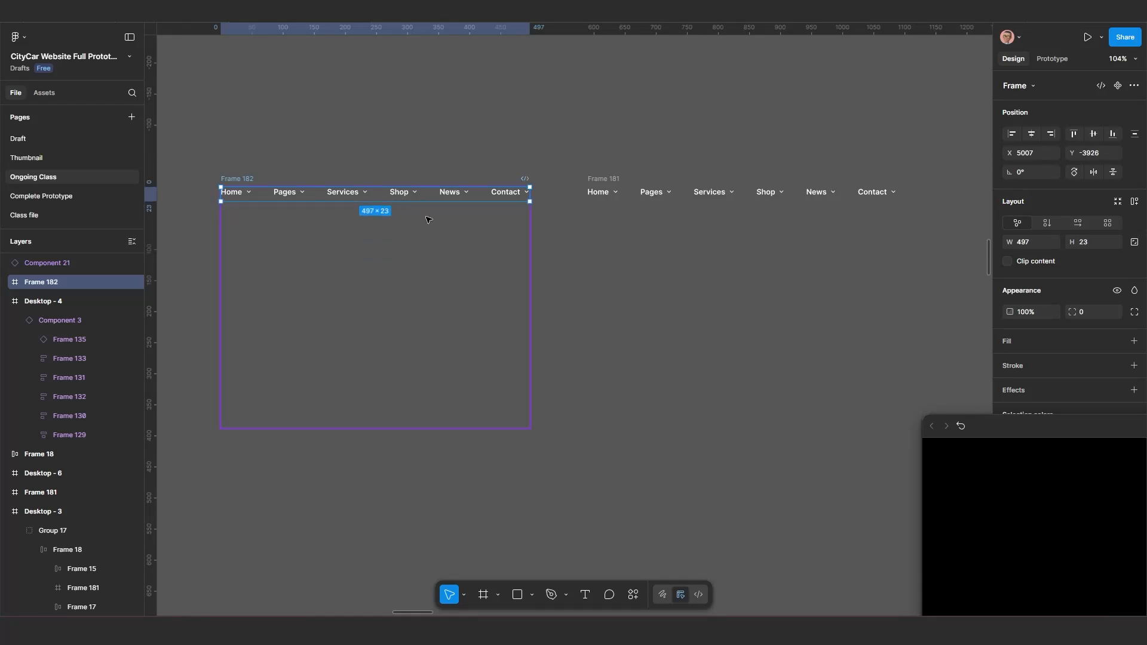
Compare the sizes of Frame 181 and Frame 182, and examine the component nested inside Frame 182.
{"action": "left_click", "coordinate": [603, 180]}
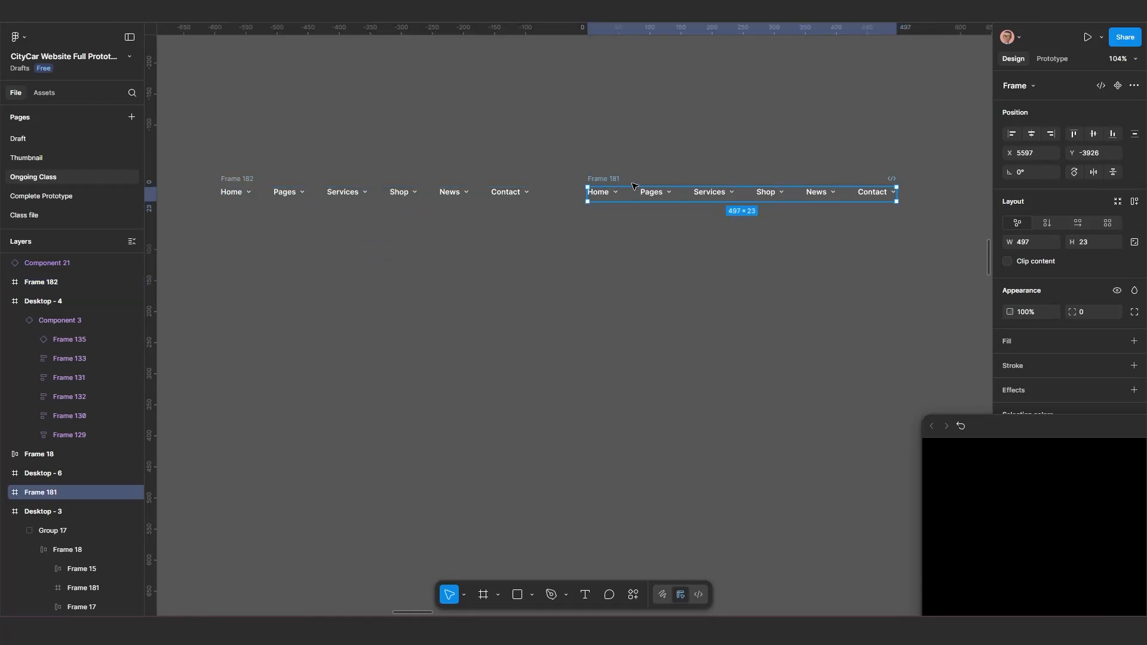
{"action": "left_click_drag", "start_coordinate": [599, 180], "coordinate": [604, 173]}
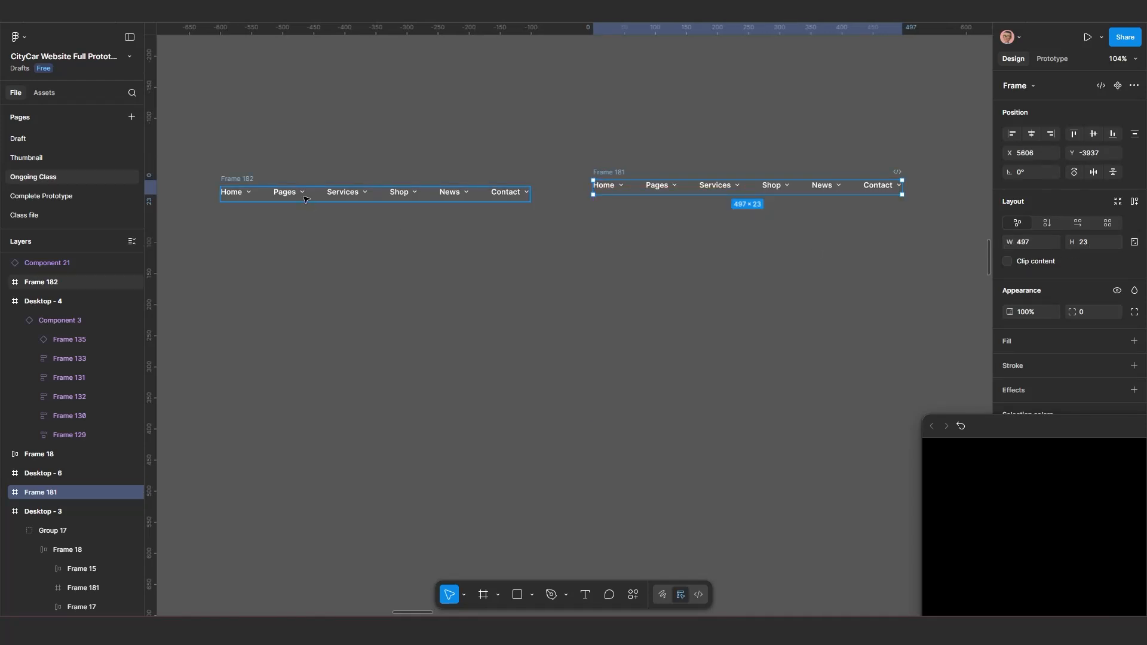
{"action": "left_click", "coordinate": [250, 180]}
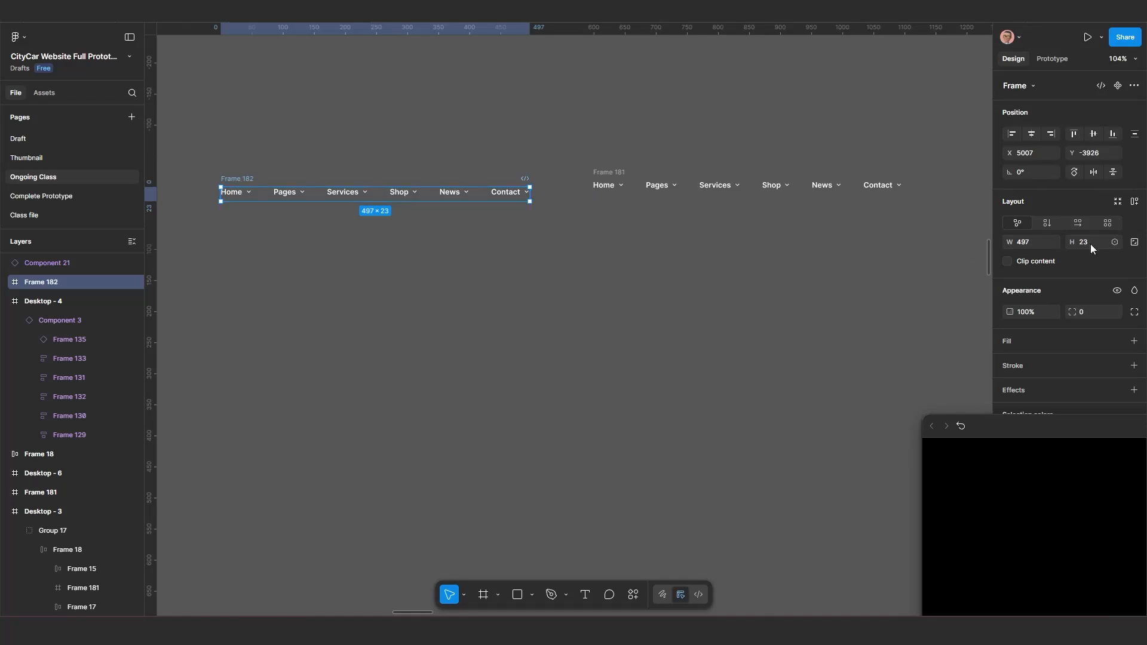
{"action": "scroll", "coordinate": [469, 281], "scroll_direction": "up", "scroll_amount": 2}
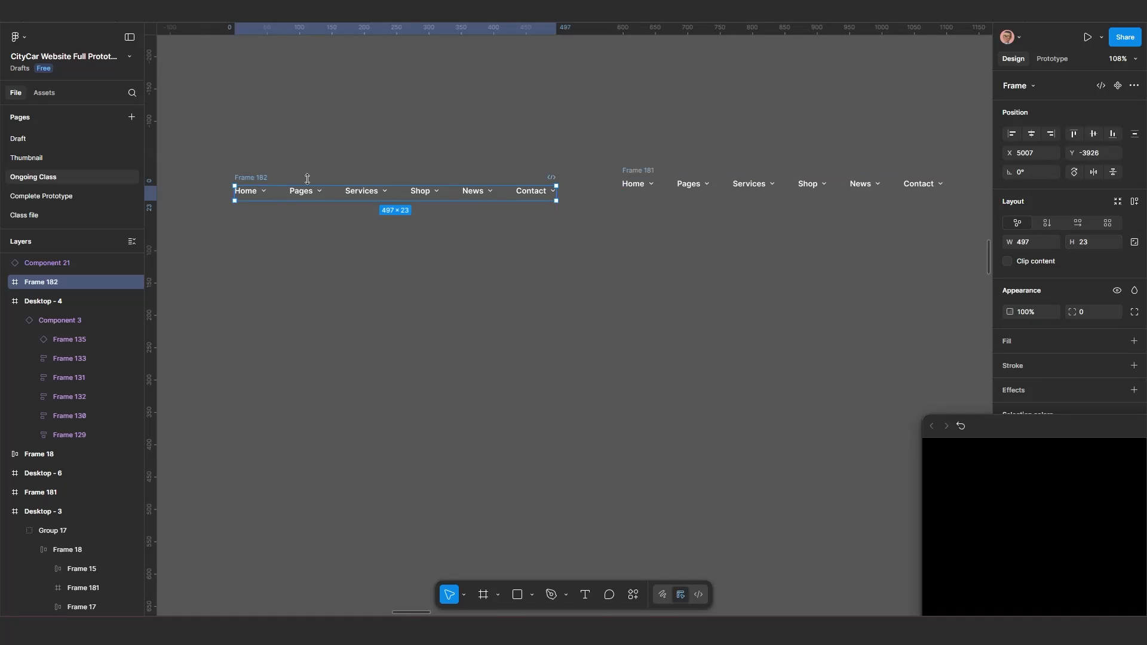
{"action": "left_click_drag", "start_coordinate": [246, 178], "coordinate": [238, 171]}
{"action": "left_click", "coordinate": [255, 214]}
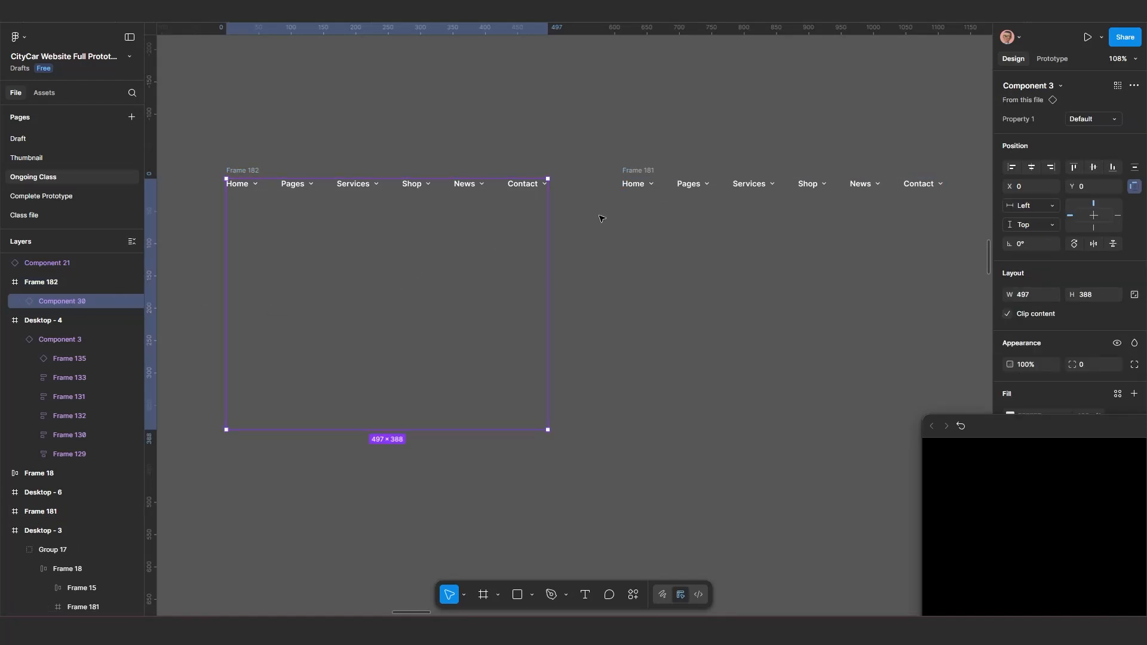
{"action": "left_click", "coordinate": [237, 169]}
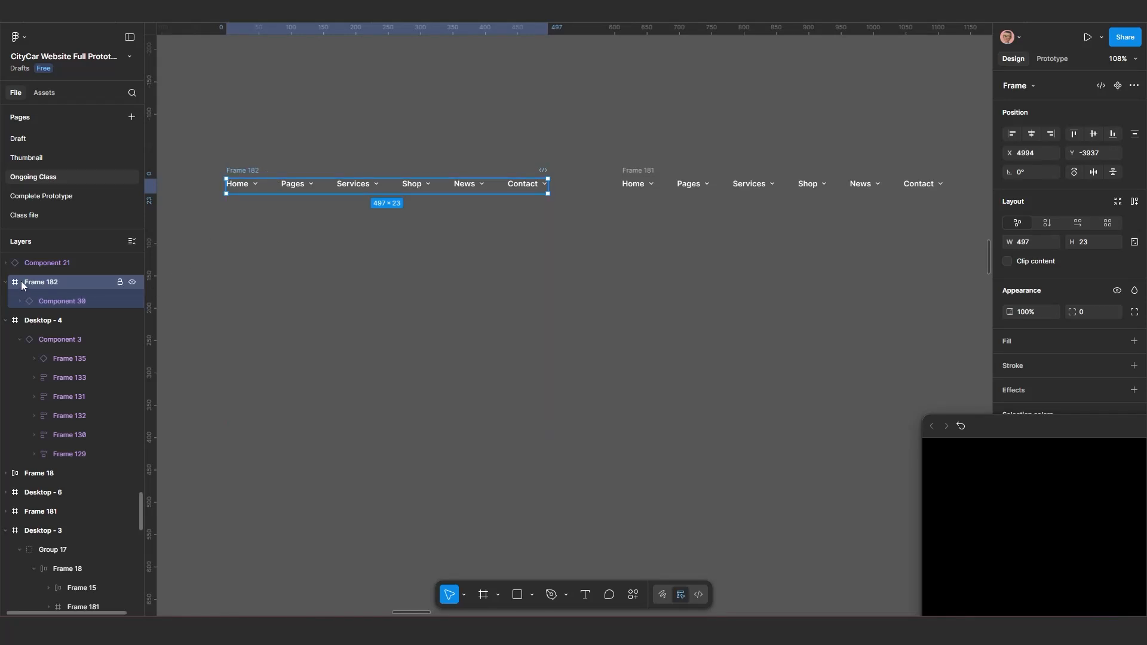
{"action": "left_click", "coordinate": [65, 301]}
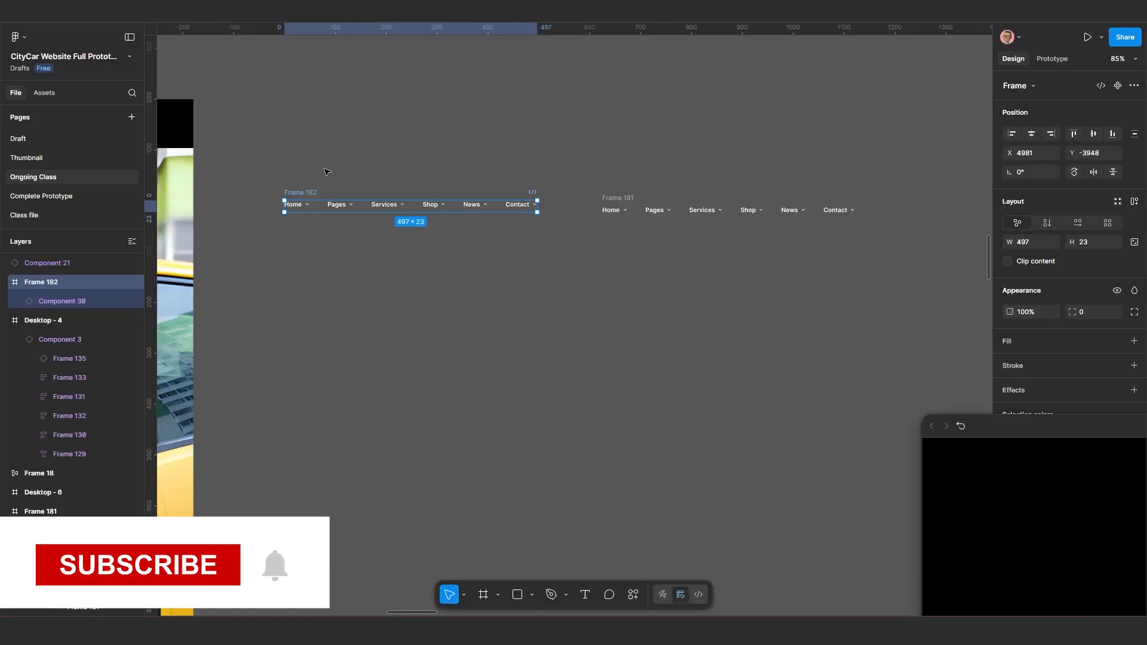
{"action": "left_click", "coordinate": [322, 179]}
Copy Frame 182 and paste it to replace the navigation links frame (Frame 181) in Desktop - 3's header.
{"action": "left_click", "coordinate": [295, 200]}
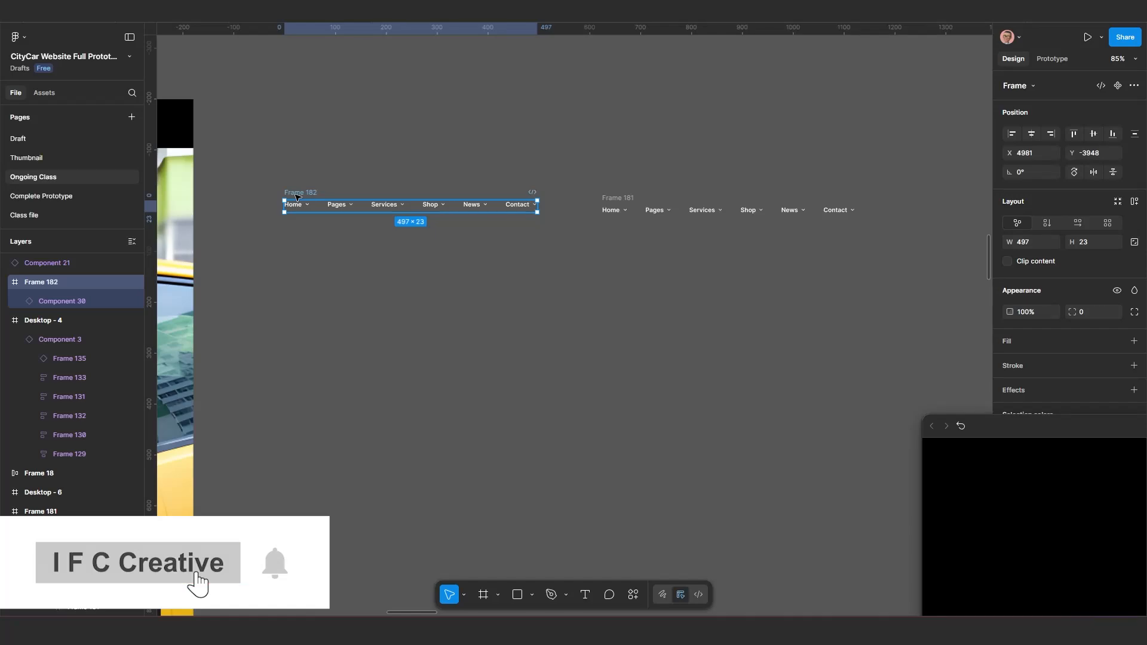
{"action": "key", "text": "ctrl+c"}
{"action": "key", "text": "ctrl+c"}
{"action": "key", "text": "ctrl+c"}
{"action": "scroll", "coordinate": [298, 247], "scroll_direction": "down", "scroll_amount": 7}
{"action": "left_click_drag", "start_coordinate": [310, 292], "coordinate": [561, 261]}
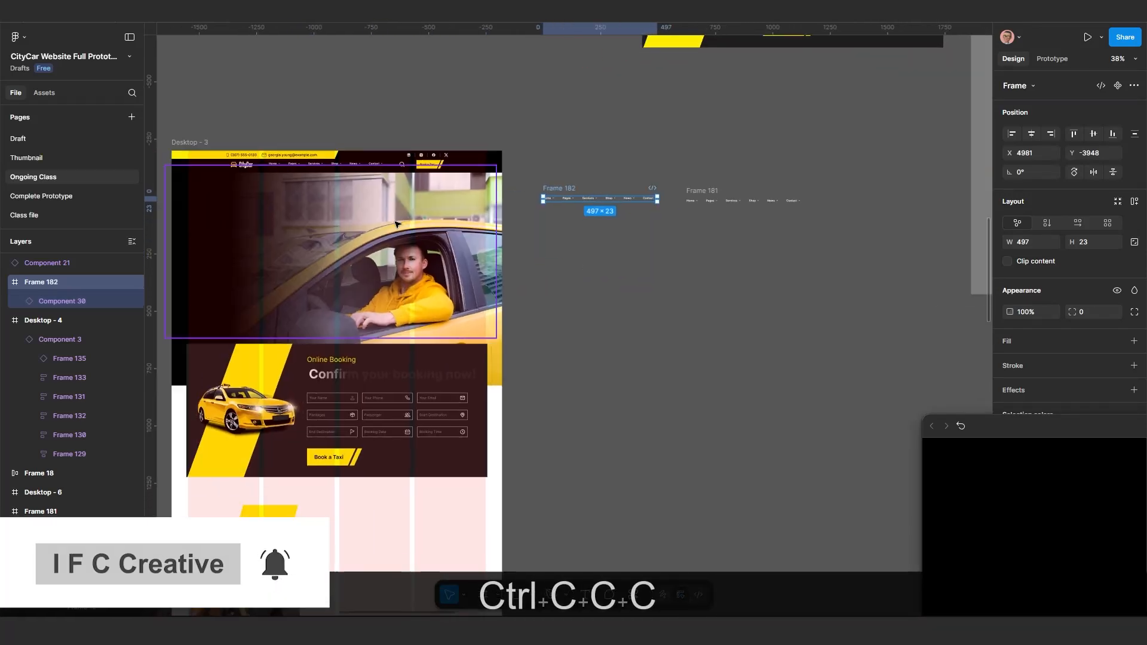
{"action": "scroll", "coordinate": [221, 164], "scroll_direction": "up", "scroll_amount": 6}
{"action": "left_click_drag", "start_coordinate": [341, 211], "coordinate": [342, 258]}
{"action": "scroll", "coordinate": [360, 197], "scroll_direction": "up", "scroll_amount": 3}
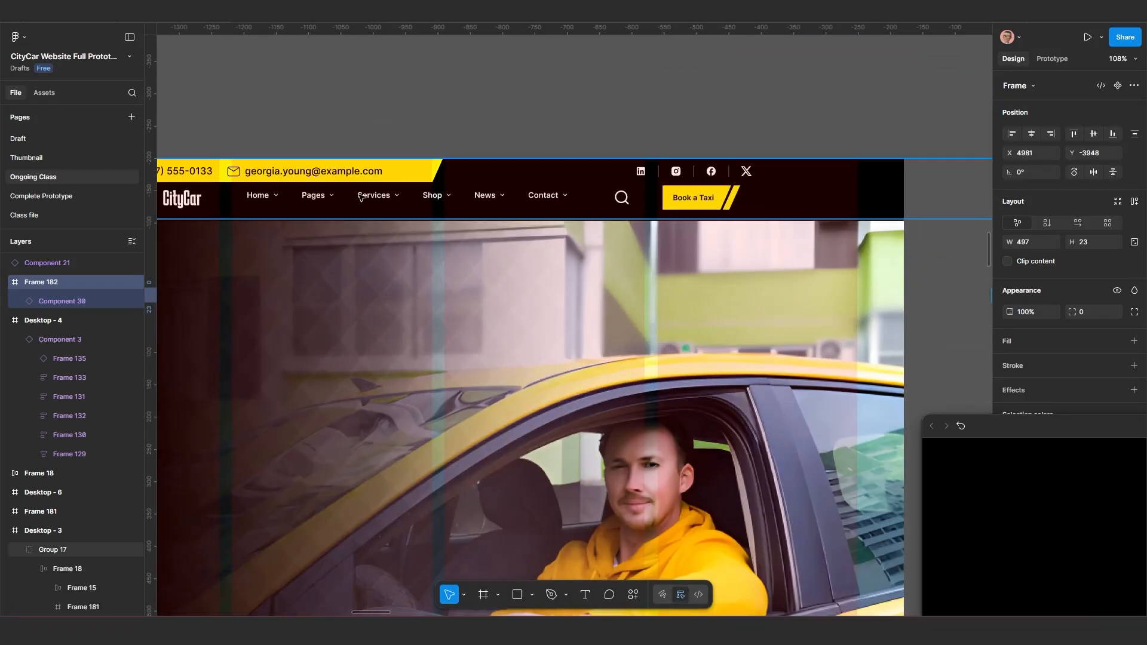
{"action": "left_click", "coordinate": [361, 197]}
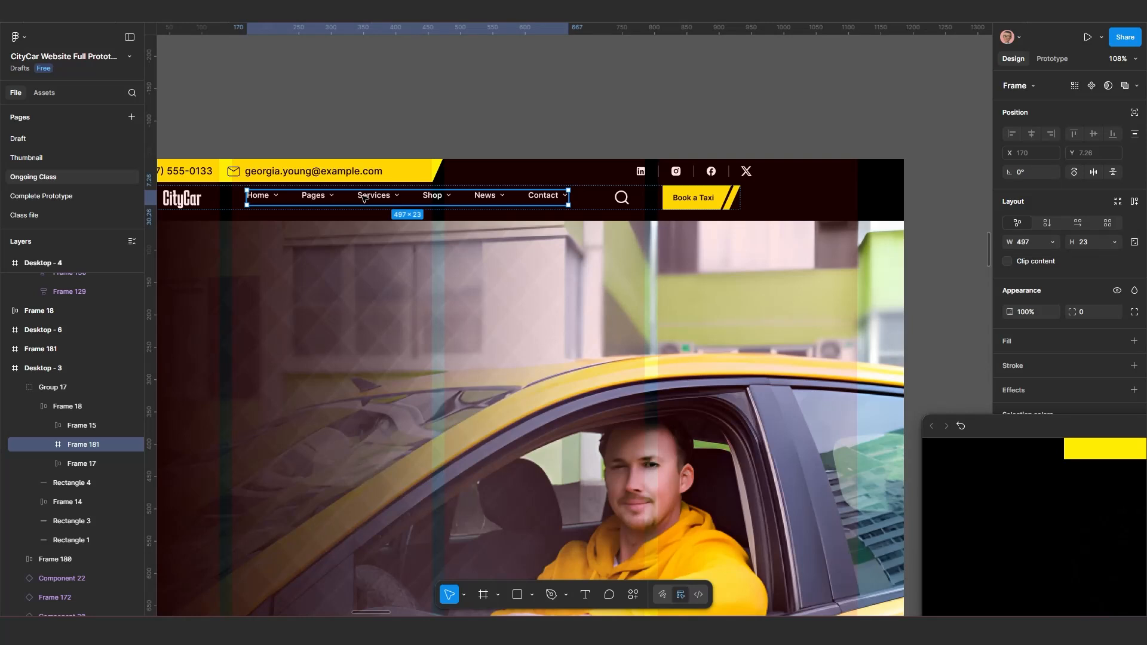
{"action": "key", "text": "ctrl+shift+r"}
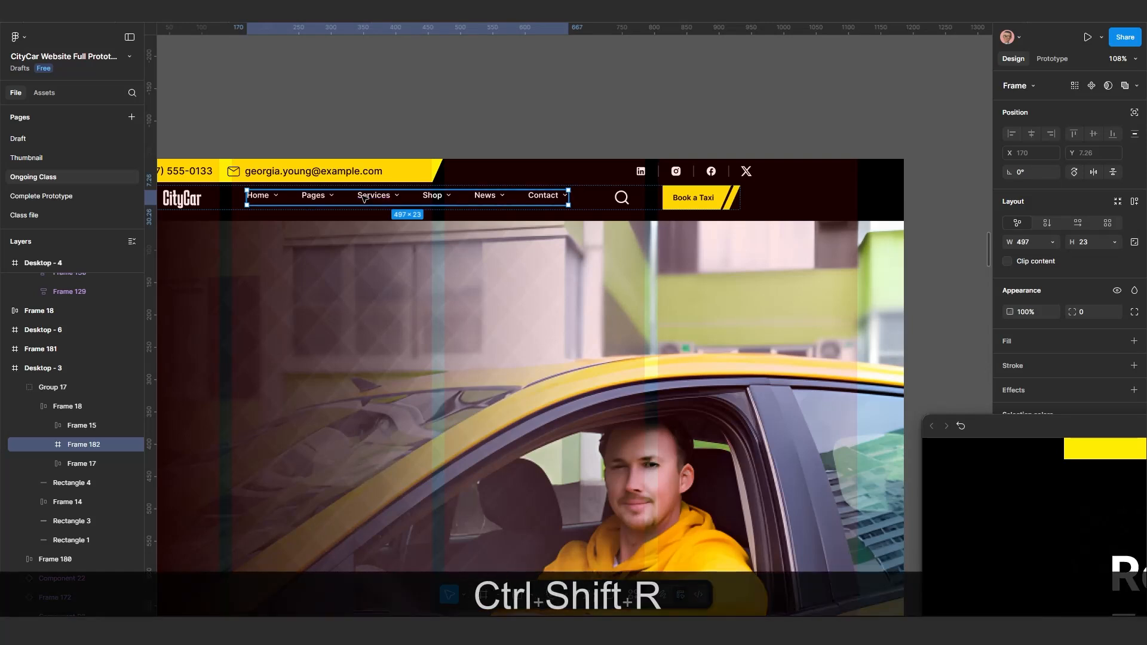
Examine how the replaced navigation frame fits in Desktop - 3's header between the logo and the search icon.
{"action": "scroll", "coordinate": [331, 206], "scroll_direction": "up", "scroll_amount": 2}
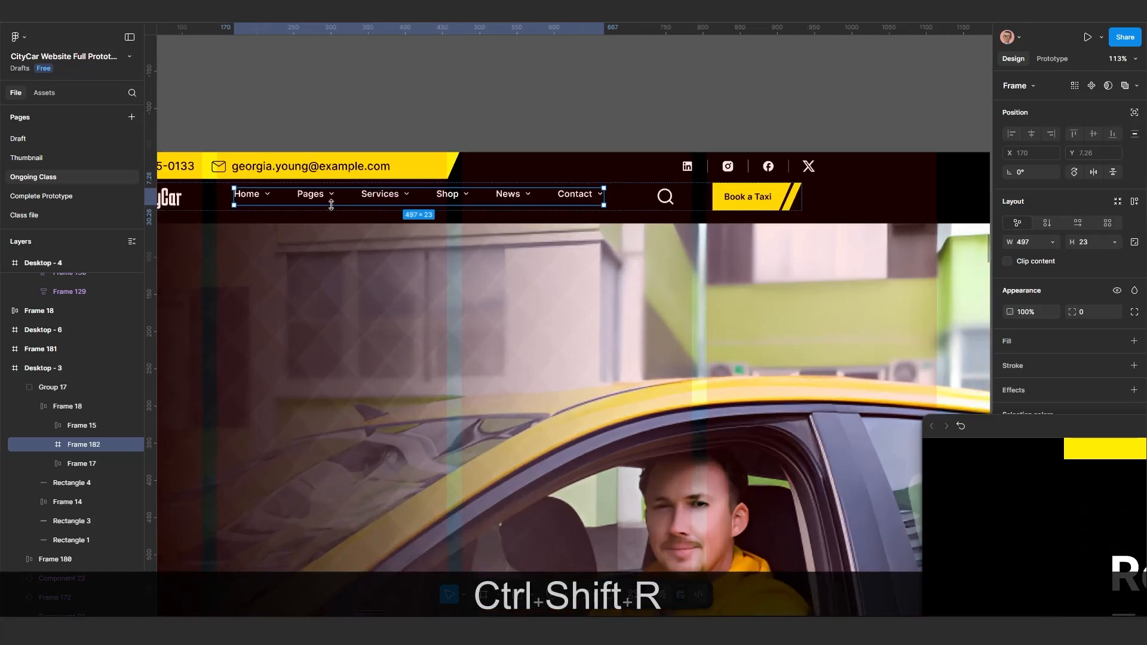
{"action": "scroll", "coordinate": [359, 230], "scroll_direction": "left", "scroll_amount": 3}
{"action": "scroll", "coordinate": [420, 226], "scroll_direction": "up", "scroll_amount": 2}
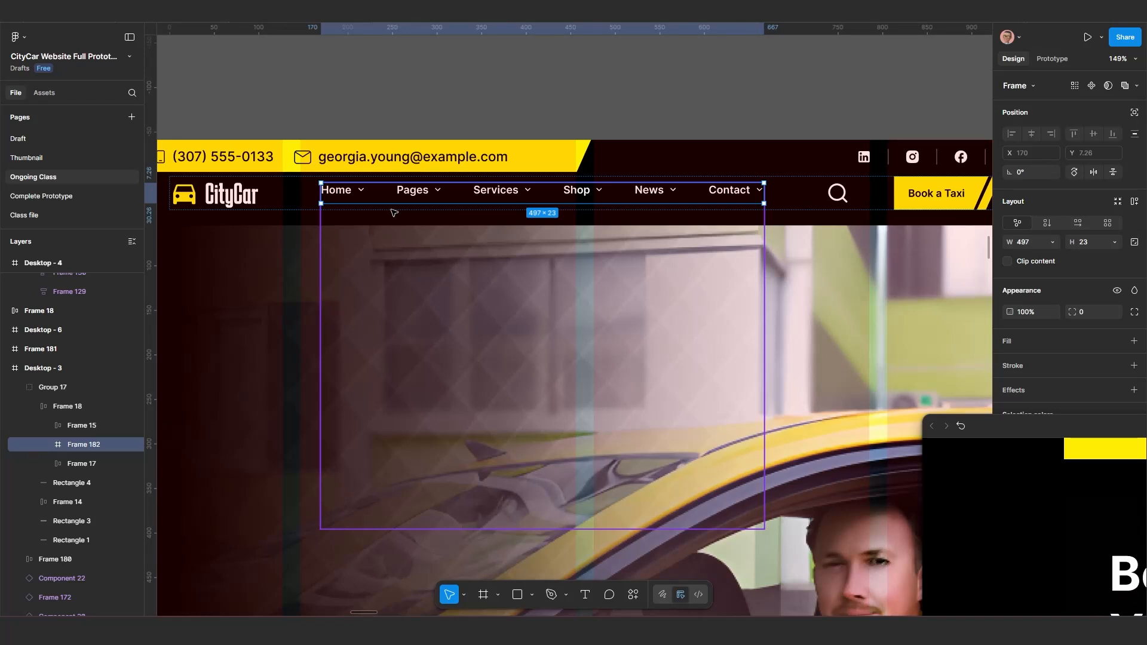
{"action": "scroll", "coordinate": [425, 196], "scroll_direction": "down", "scroll_amount": 3}
{"action": "left_click_drag", "start_coordinate": [655, 259], "coordinate": [442, 251]}
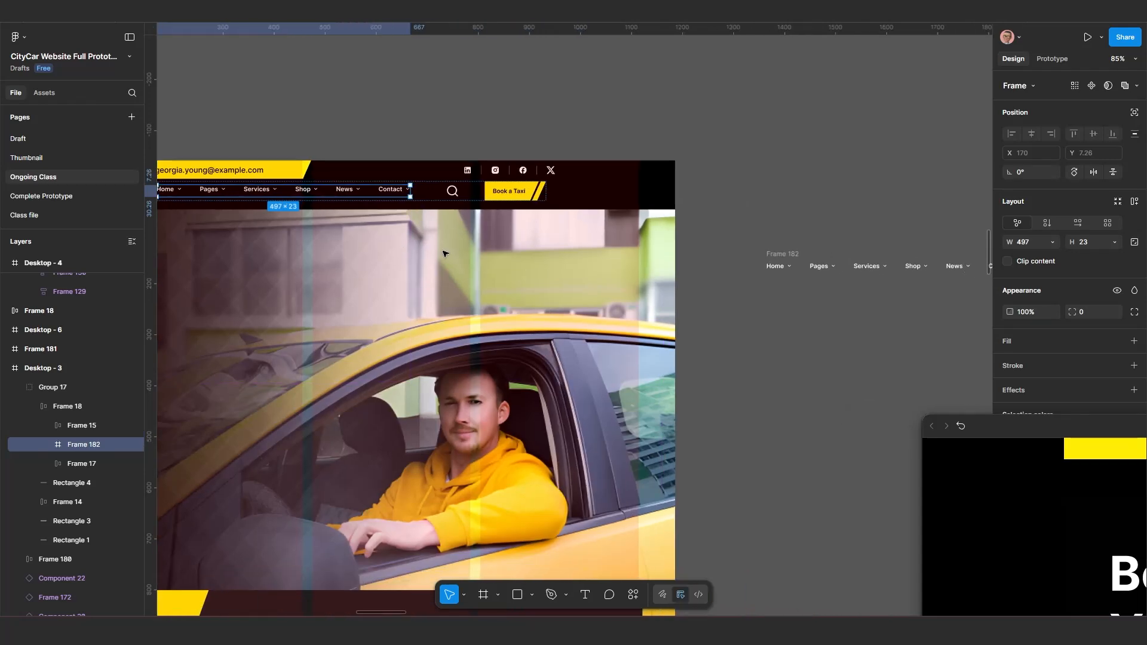
{"action": "scroll", "coordinate": [789, 259], "scroll_direction": "right", "scroll_amount": 1}
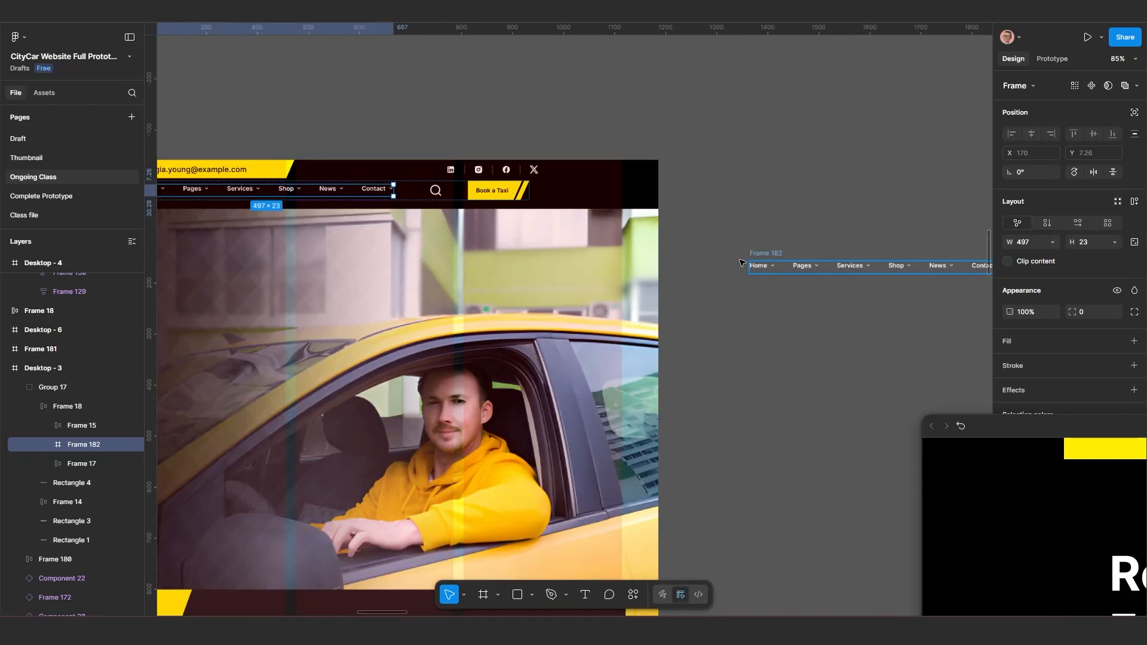
{"action": "left_click_drag", "start_coordinate": [287, 261], "coordinate": [503, 279]}
{"action": "scroll", "coordinate": [415, 222], "scroll_direction": "up", "scroll_amount": 3}
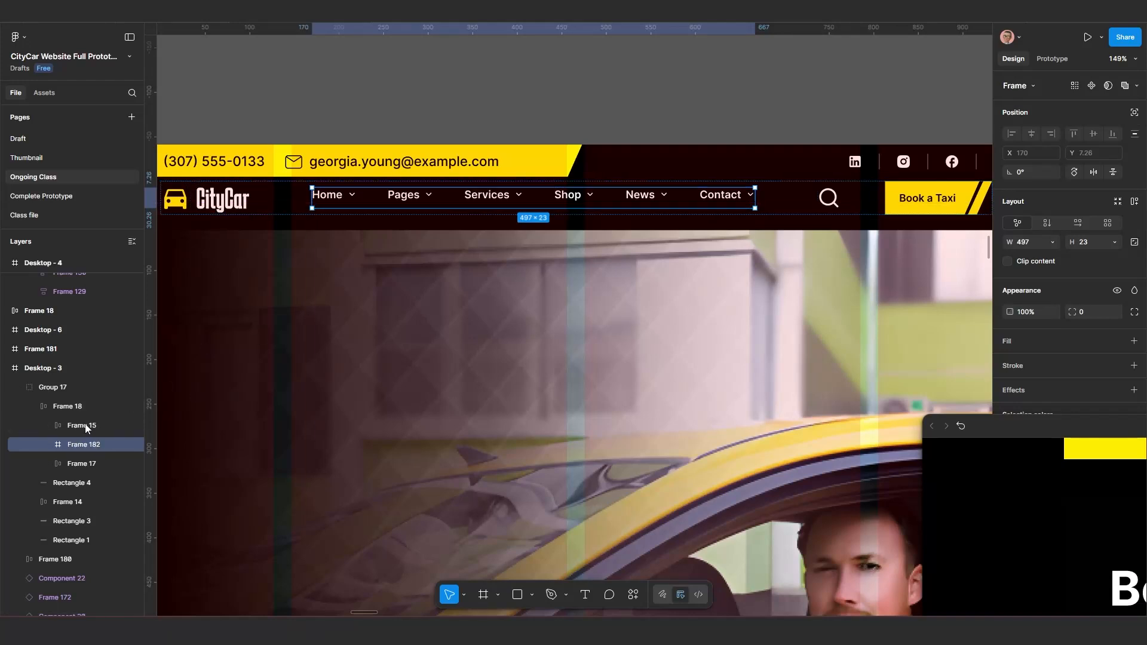
{"action": "scroll", "coordinate": [350, 216], "scroll_direction": "down", "scroll_amount": 3}
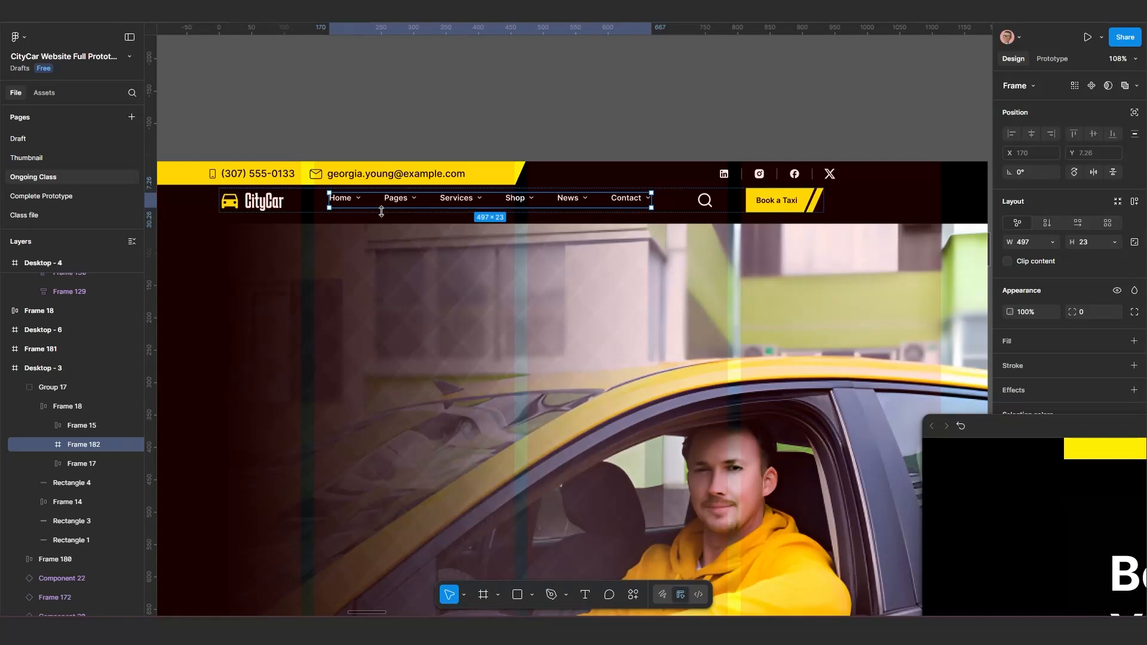
{"action": "scroll", "coordinate": [331, 245], "scroll_direction": "down", "scroll_amount": 4}
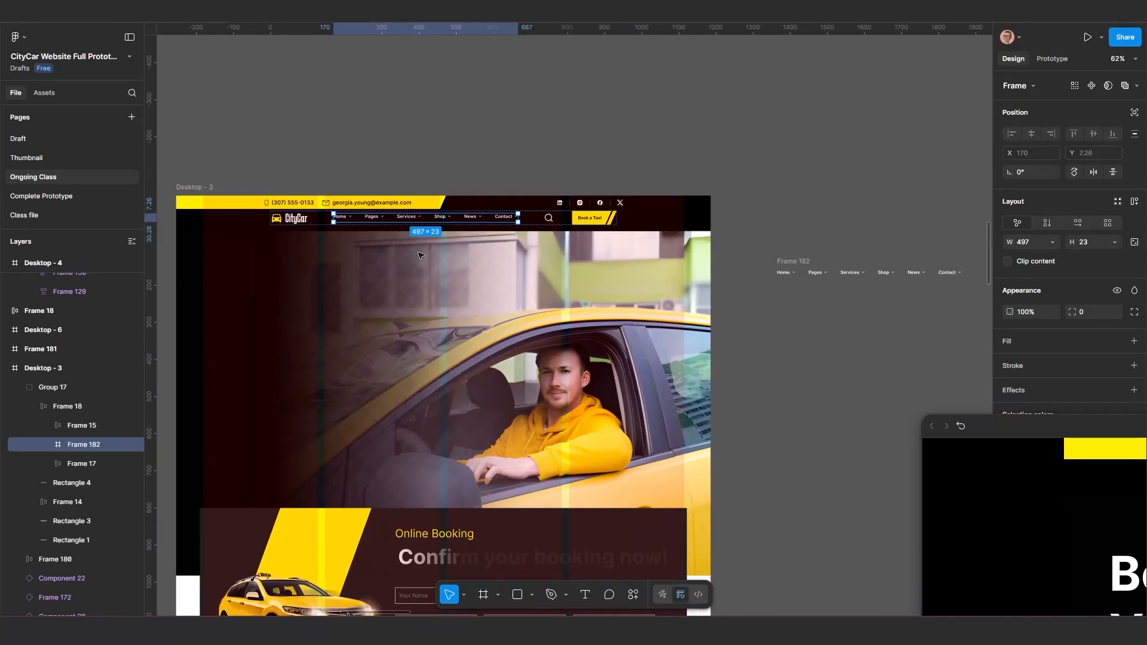
Bring the preview window fully into view and test the Pages dropdown in the CityCar header.
{"action": "left_click_drag", "start_coordinate": [1020, 429], "coordinate": [127, 277]}
{"action": "mouse_move", "coordinate": [435, 264]}
{"action": "left_mouse_down"}
{"action": "mouse_move", "coordinate": [412, 251]}
{"action": "mouse_move", "coordinate": [471, 259]}
{"action": "mouse_move", "coordinate": [425, 256]}
{"action": "left_mouse_up"}
{"action": "left_click", "coordinate": [99, 257]}
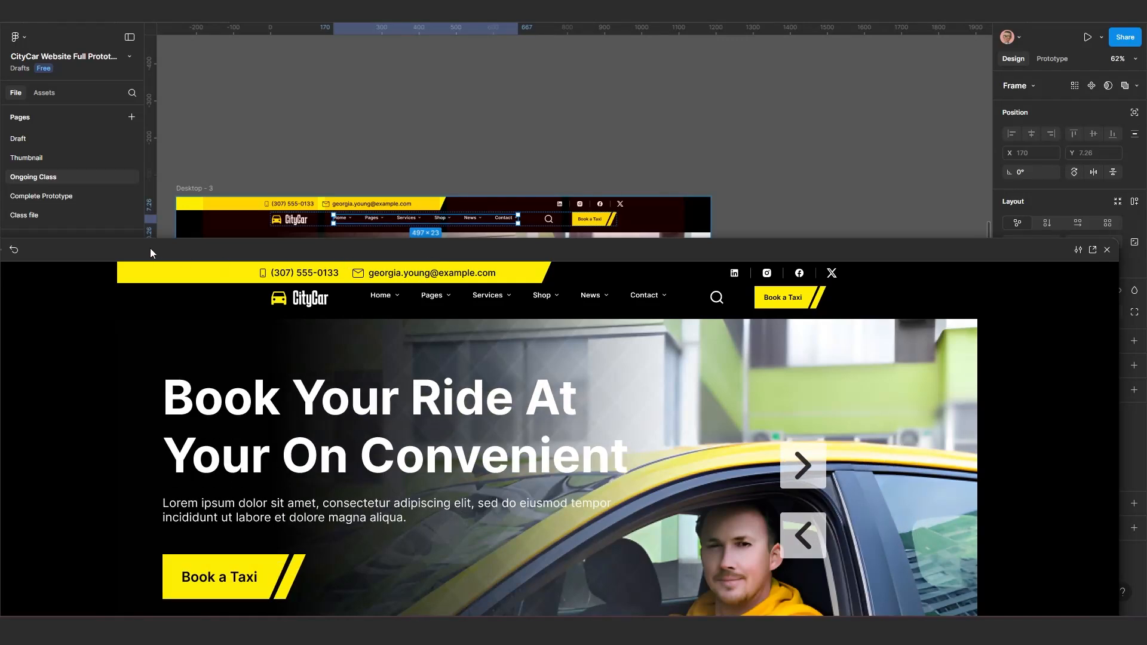
{"action": "left_click_drag", "start_coordinate": [169, 242], "coordinate": [184, 239]}
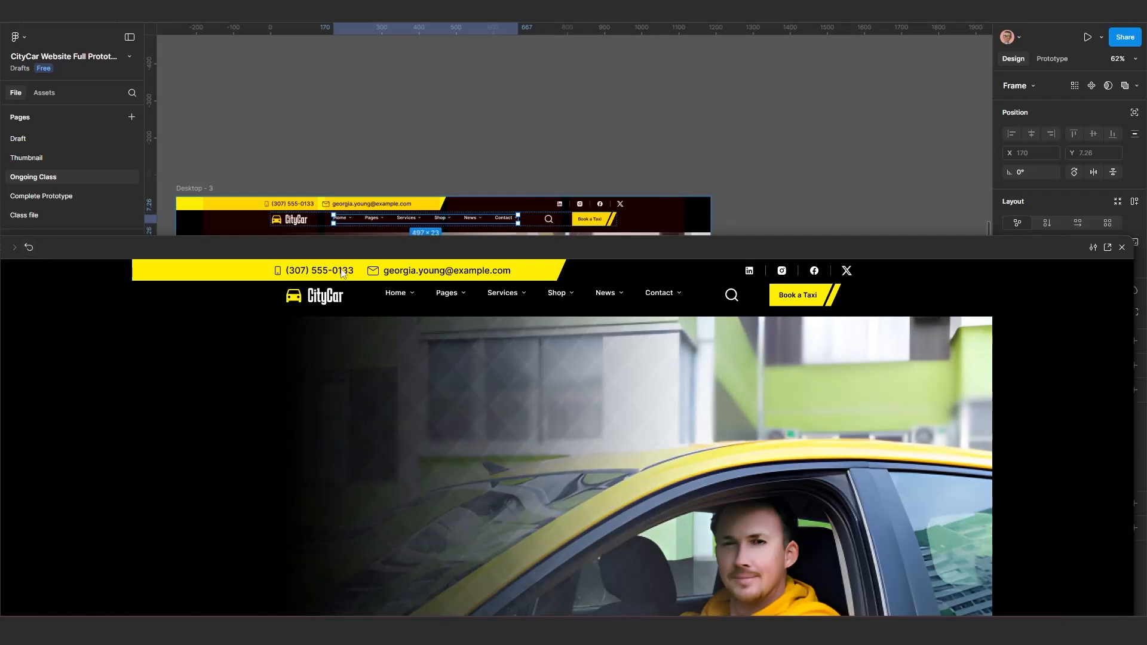
{"action": "left_click_drag", "start_coordinate": [368, 246], "coordinate": [325, 171]}
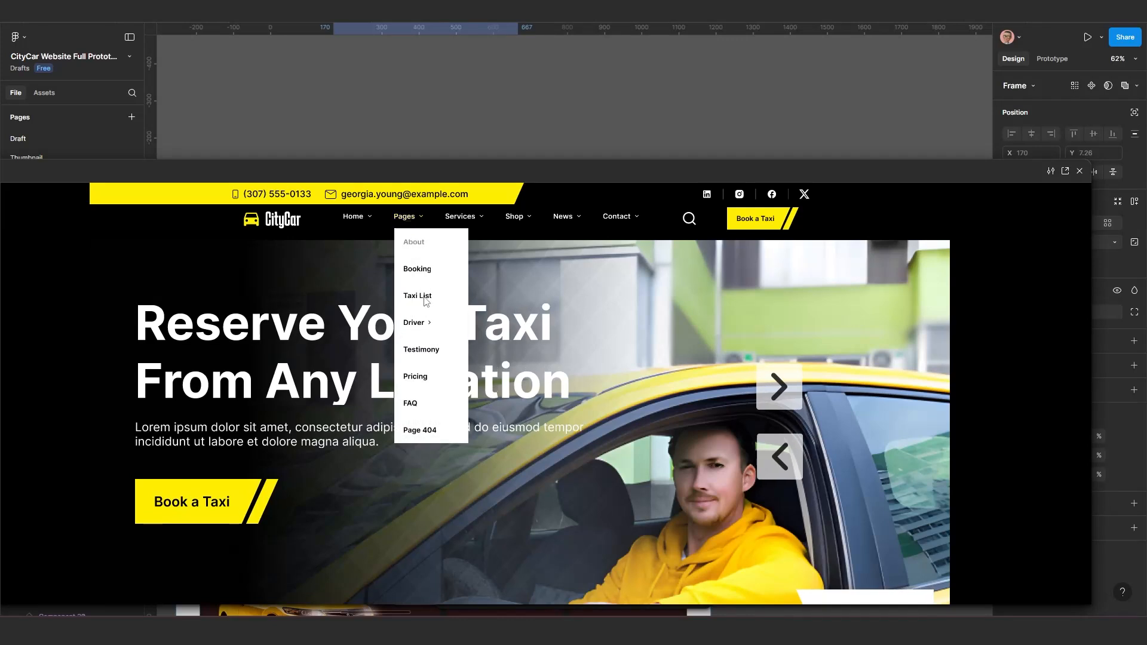
Test the hover dropdowns of Services, Shop, News and Pages in the CityCar header preview, including the Driver entry under Pages.
{"action": "left_click", "coordinate": [461, 218]}
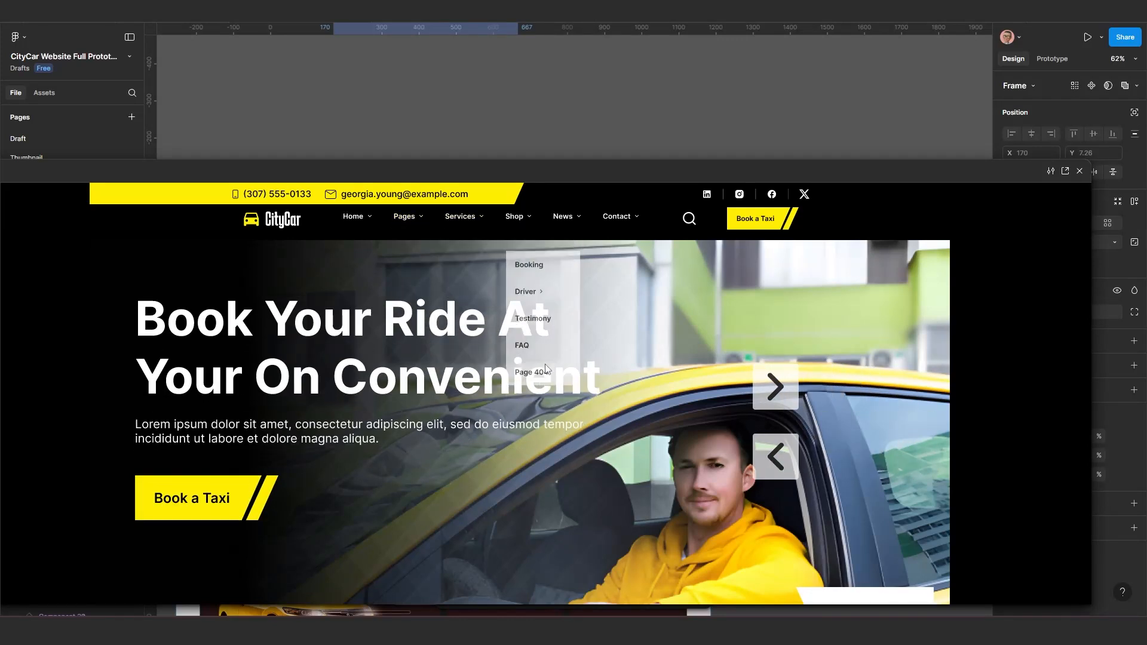
{"action": "mouse_move", "coordinate": [569, 216]}
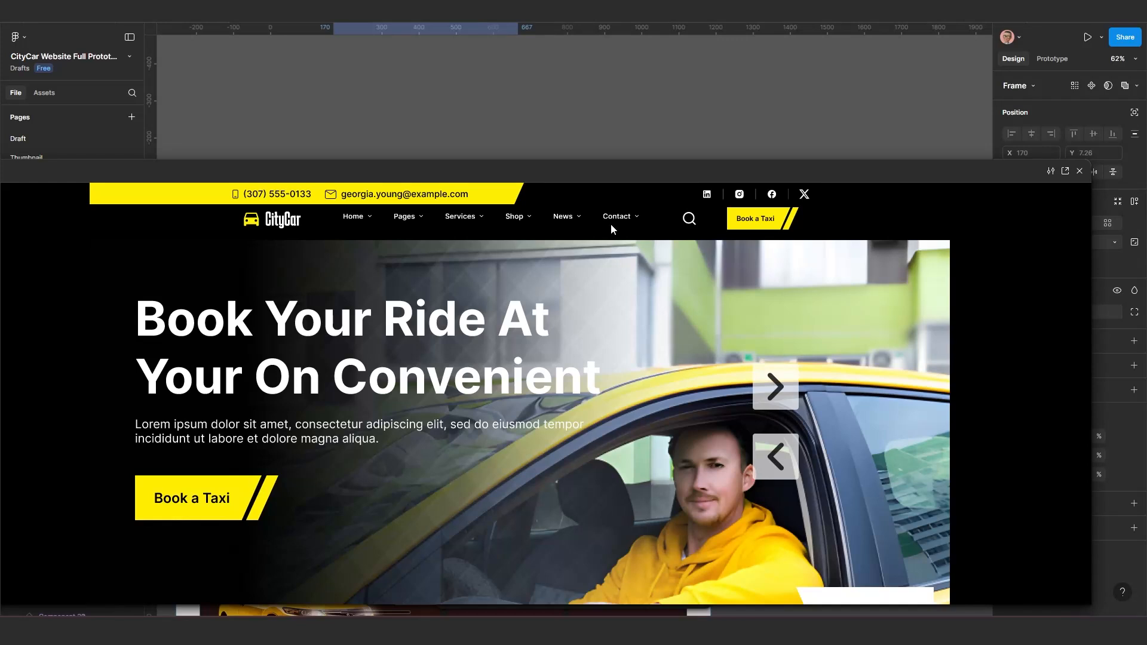
{"action": "mouse_move", "coordinate": [423, 219]}
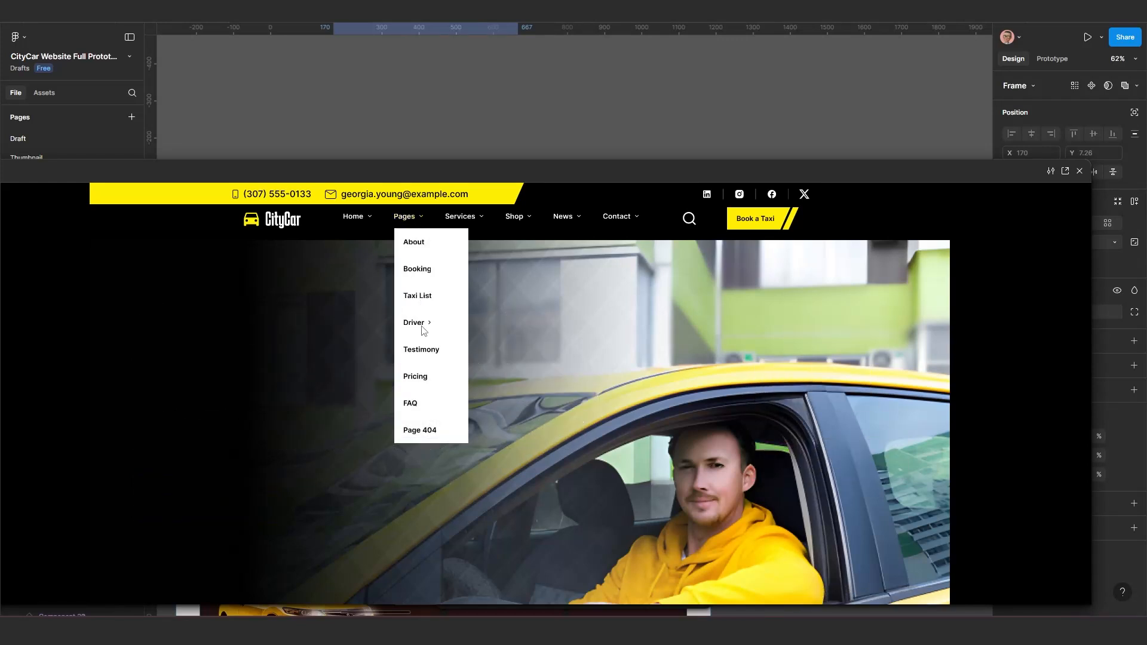
{"action": "mouse_move", "coordinate": [424, 328]}
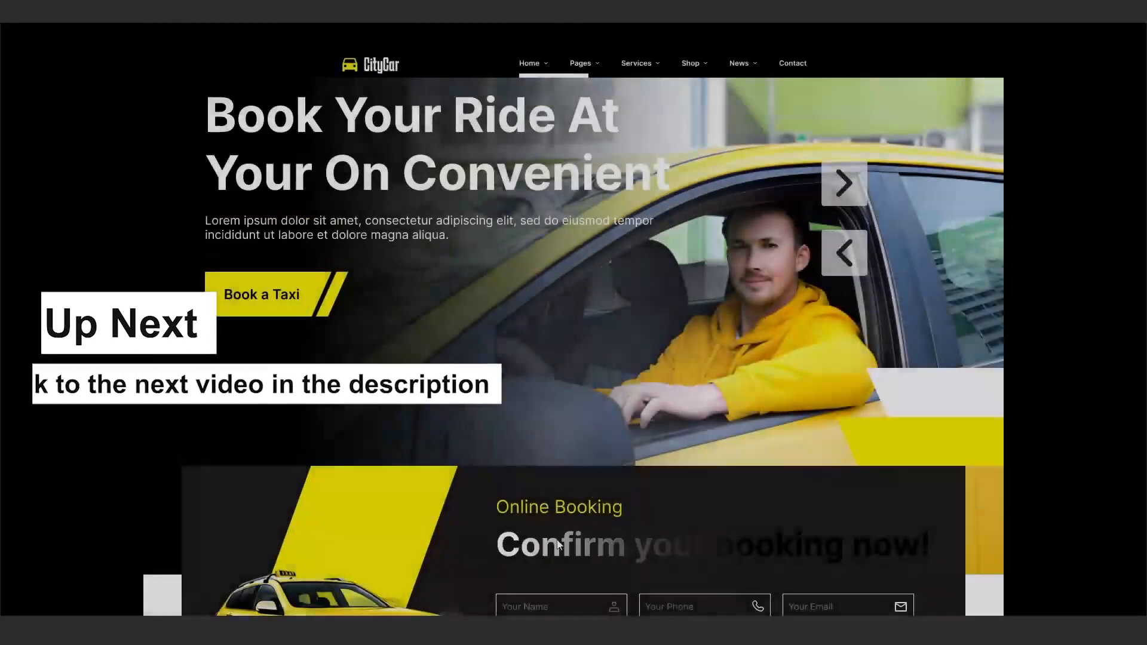
Review the CityCar homepage prototype from the hero banner through the online booking form and company introduction to the service cards.
{"action": "scroll", "coordinate": [554, 337], "scroll_direction": "down", "scroll_amount": 4}
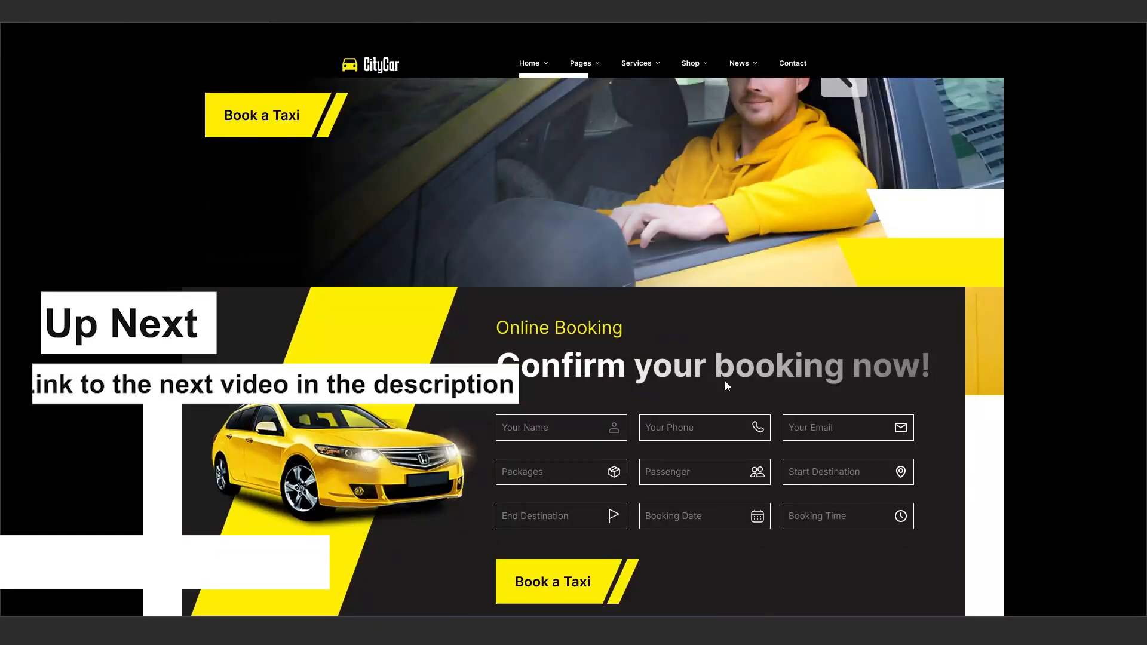
{"action": "scroll", "coordinate": [704, 378], "scroll_direction": "down", "scroll_amount": 5}
{"action": "scroll", "coordinate": [555, 461], "scroll_direction": "down", "scroll_amount": 5}
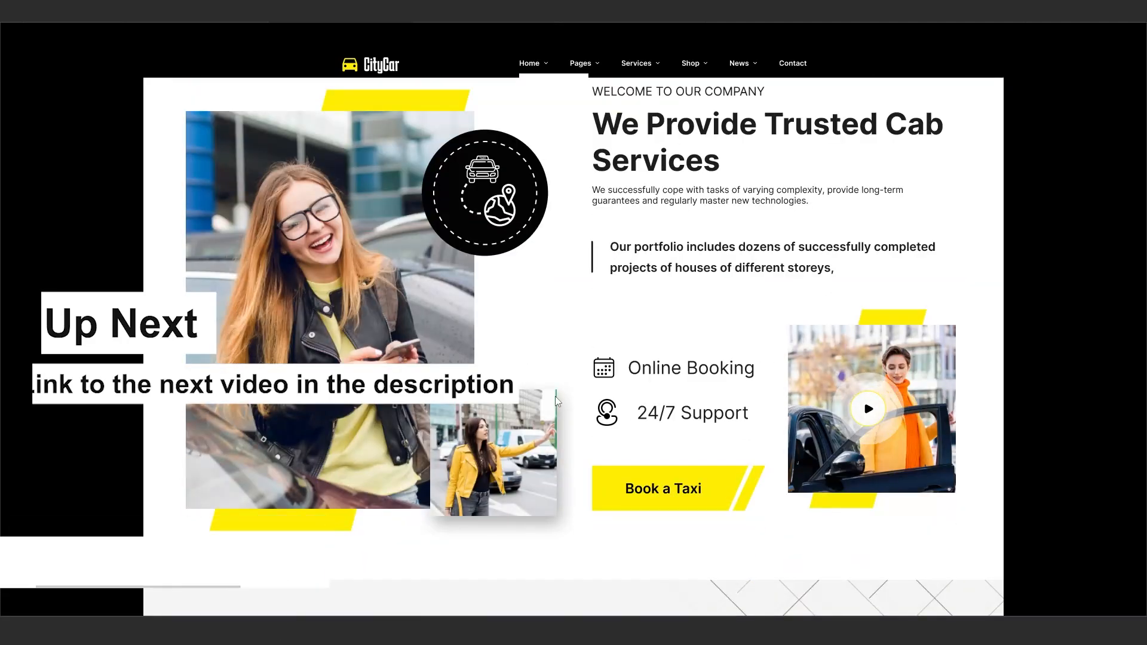
{"action": "scroll", "coordinate": [555, 401], "scroll_direction": "down", "scroll_amount": 10}
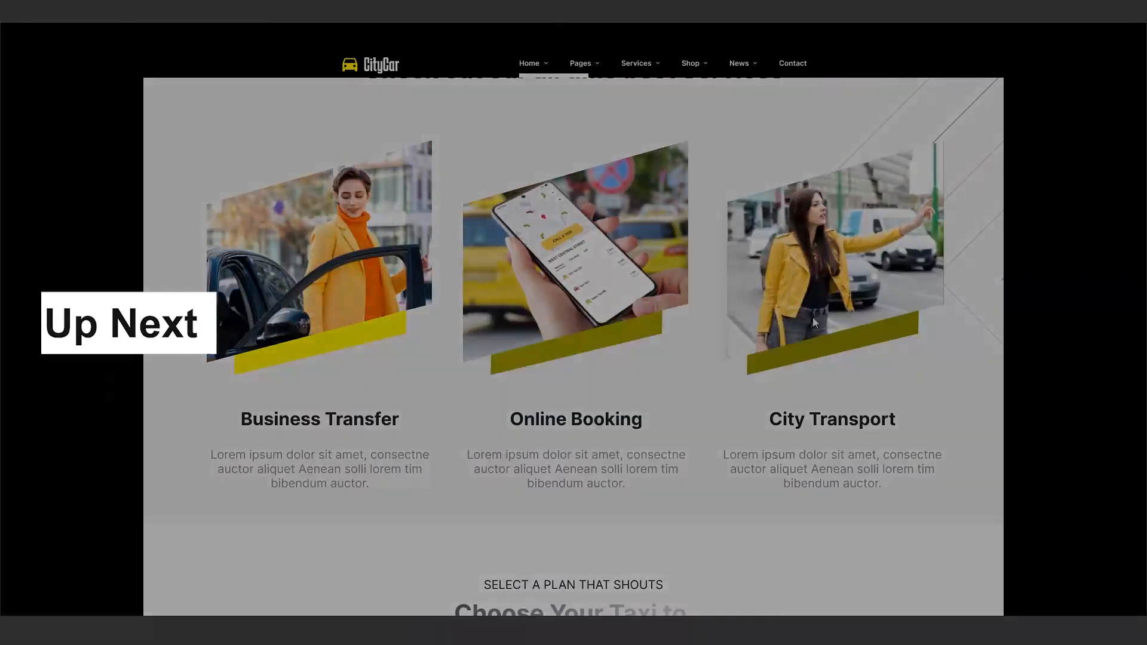